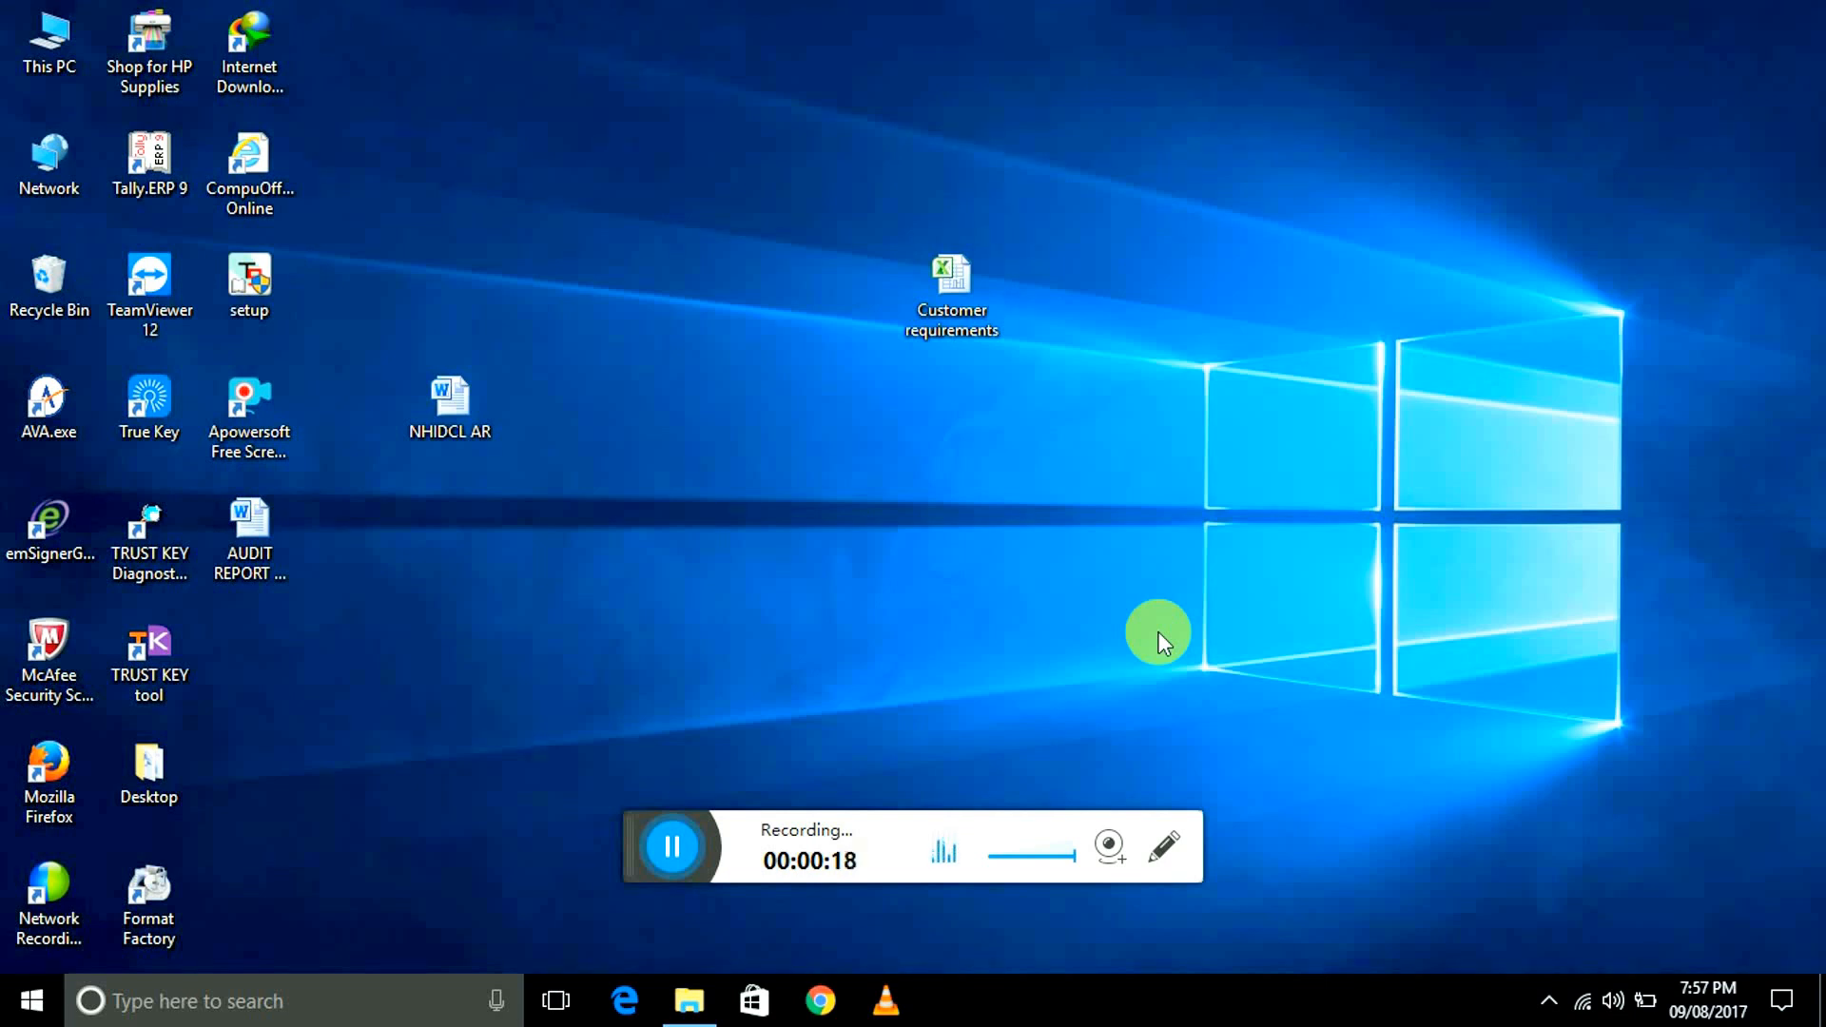
- Launch Excel with a new blank workbook
key("super+r")
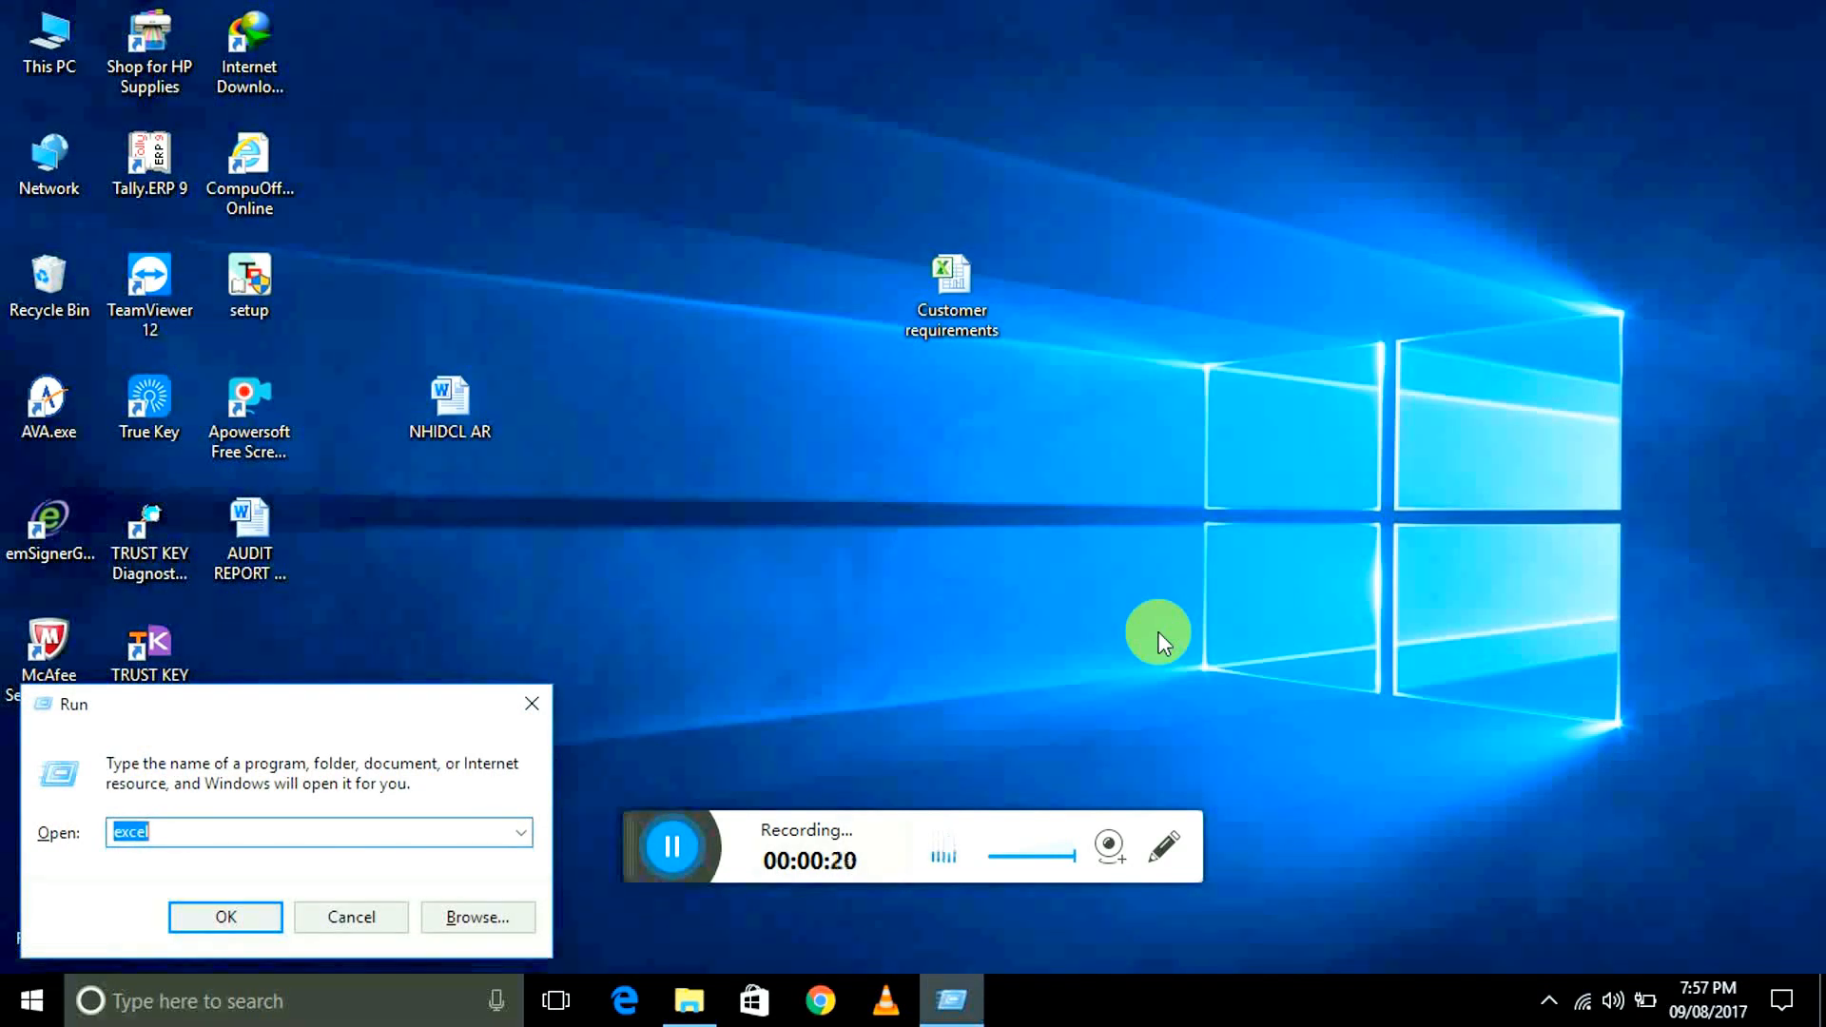
key("Return")
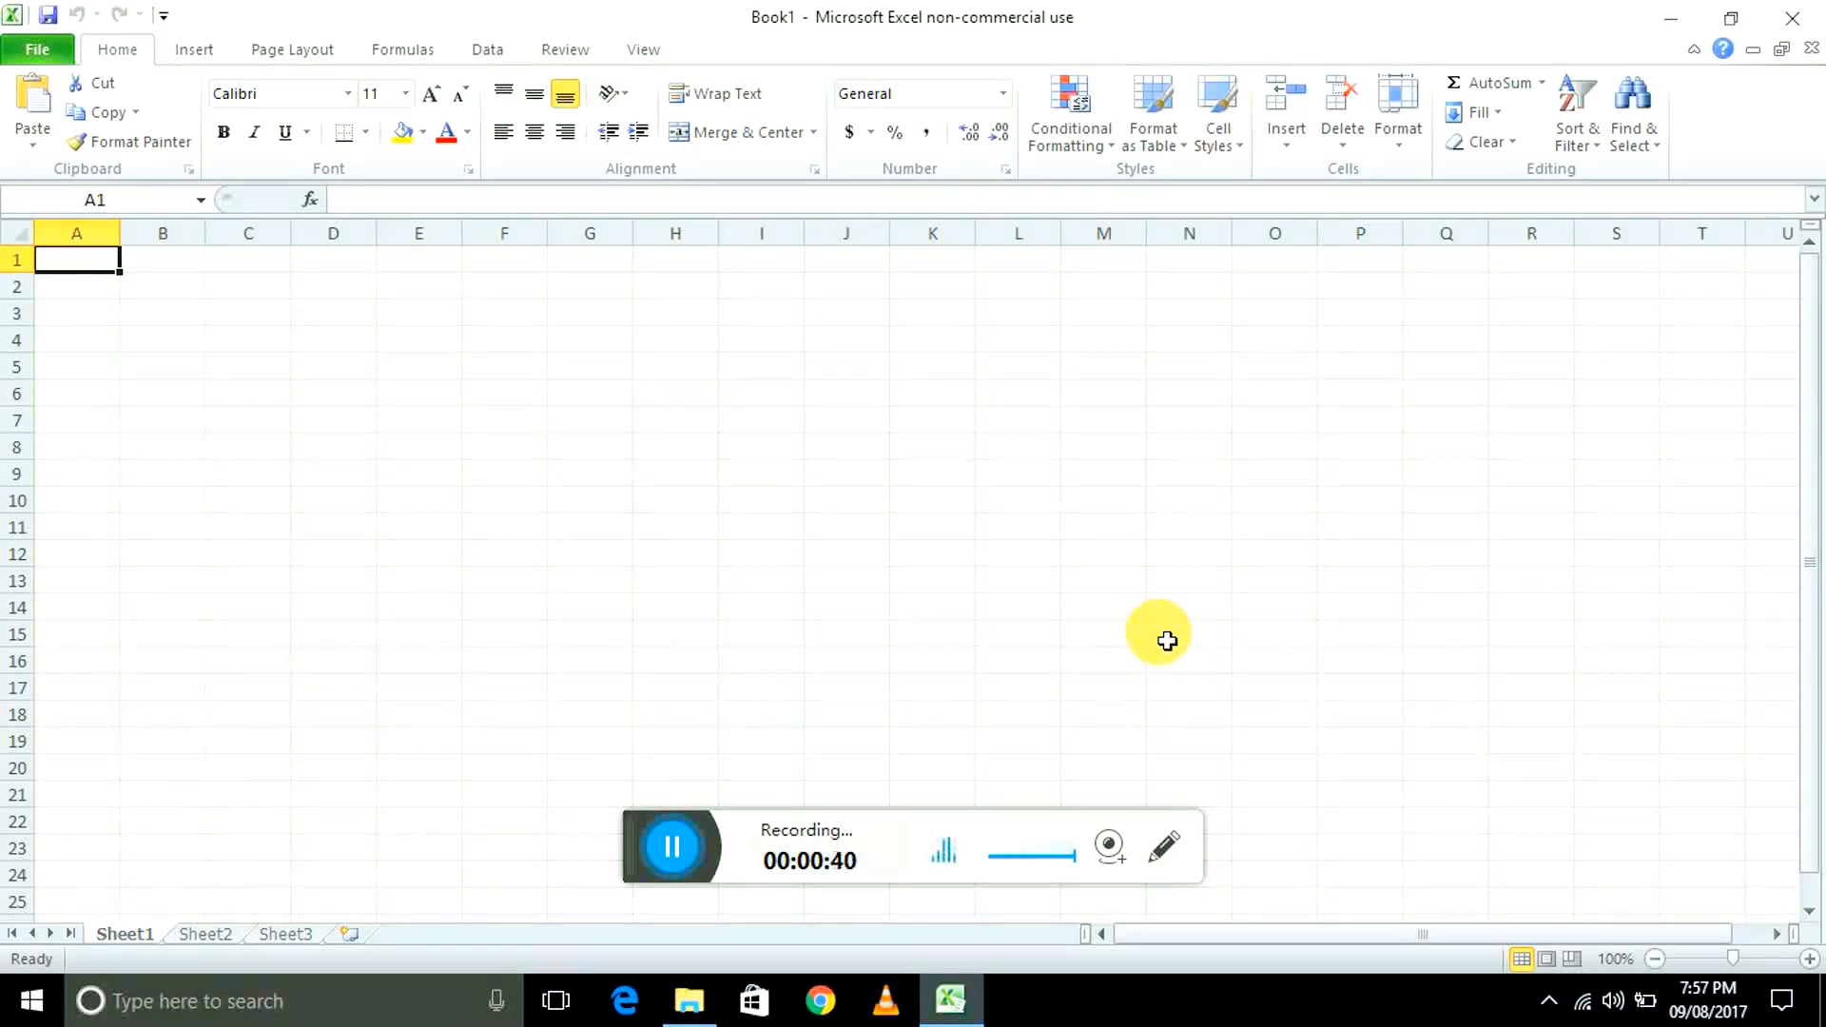
key("Right")
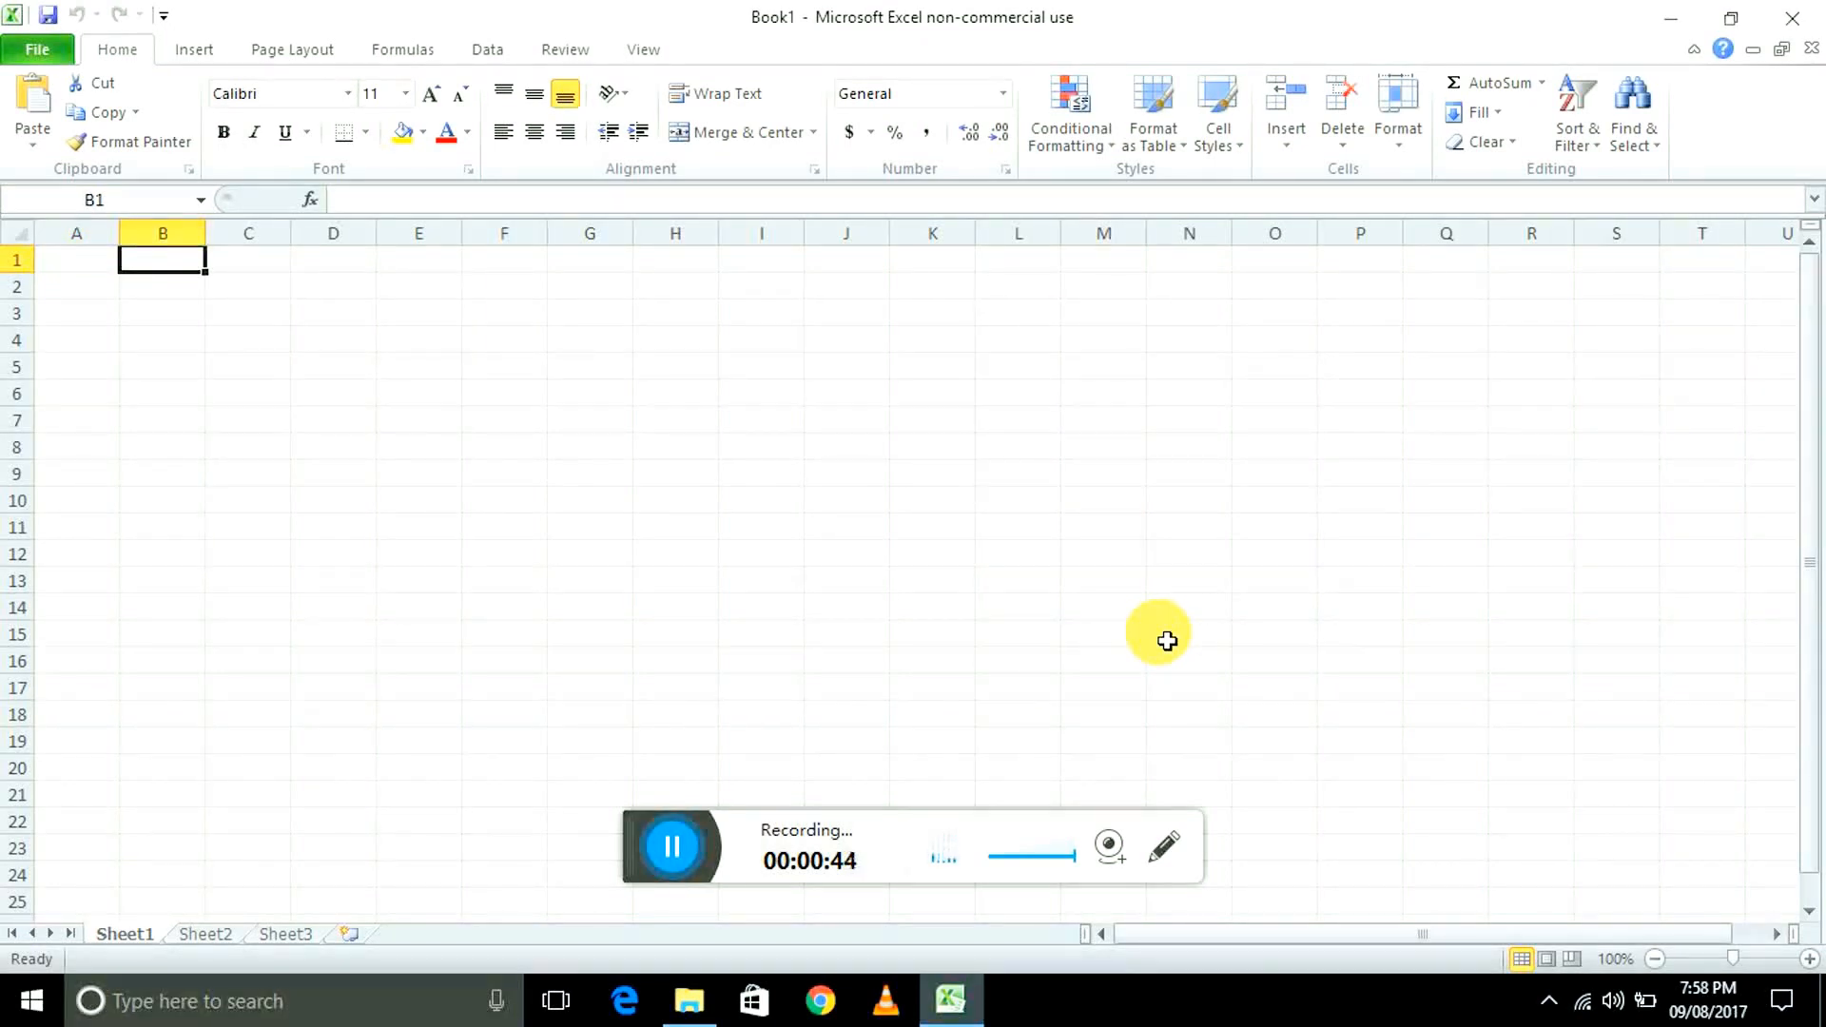
key("Left")
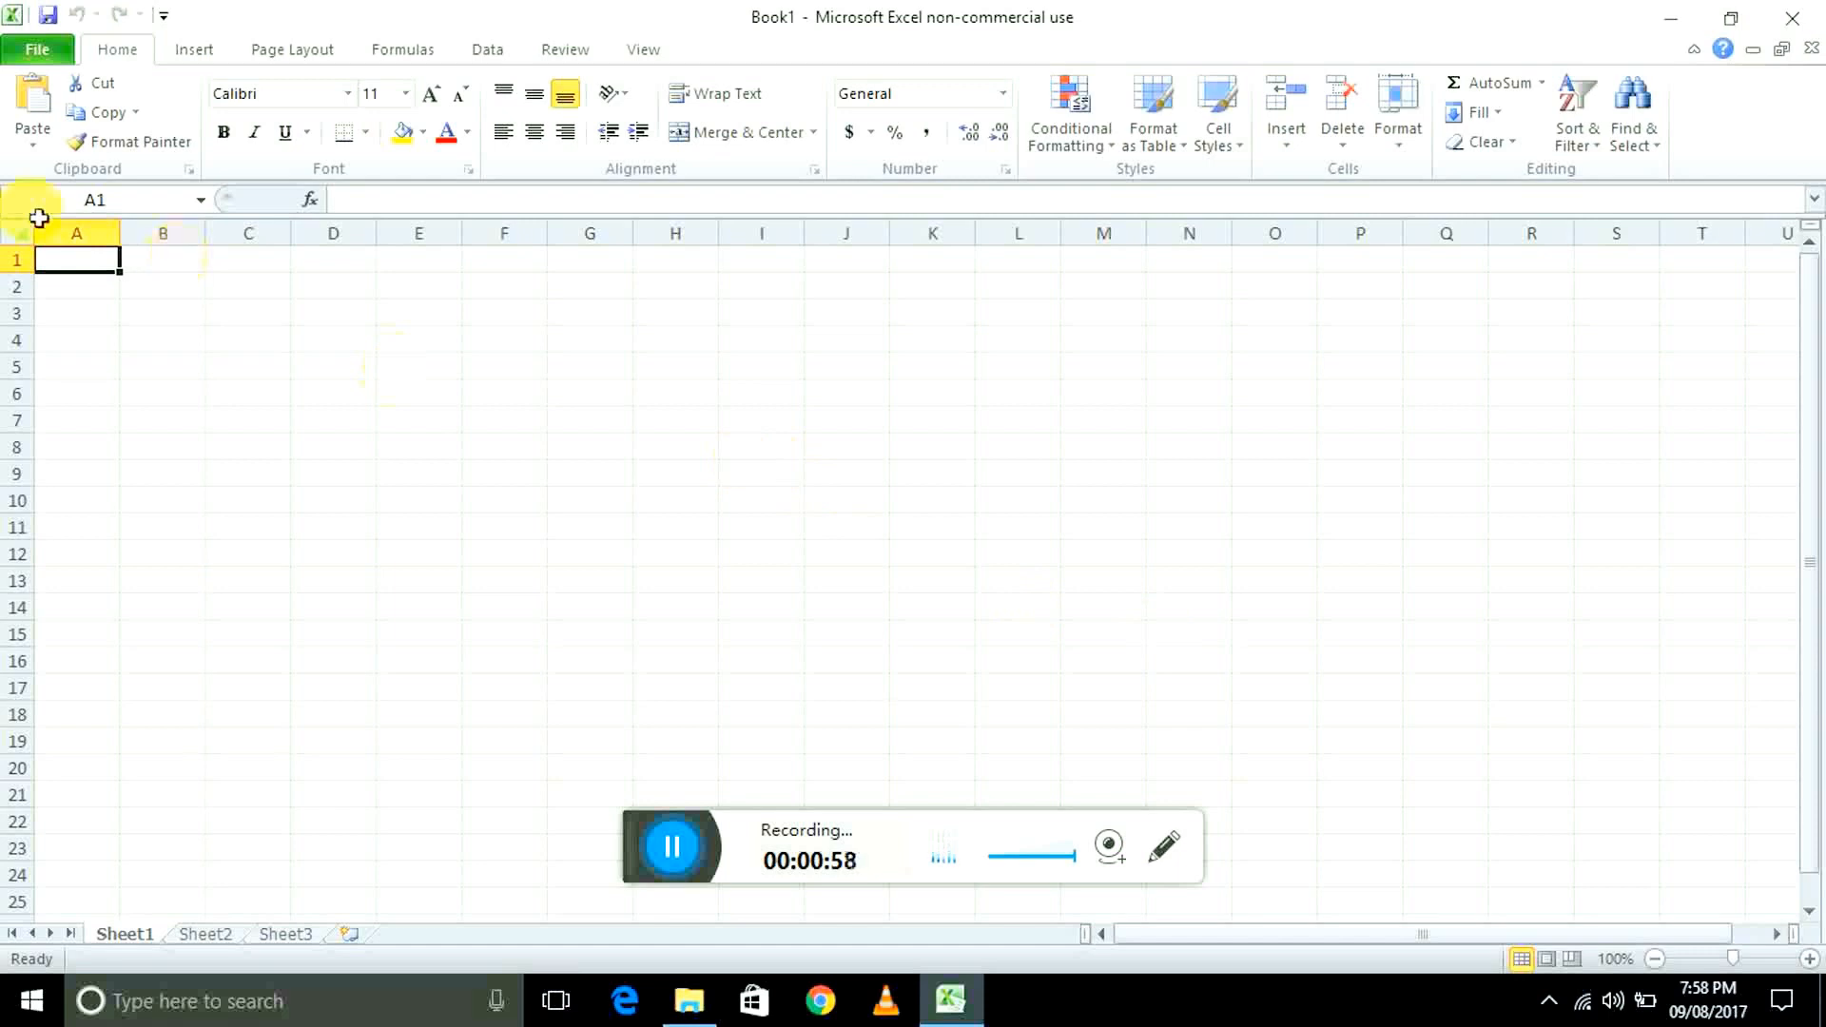
- Try to open the recent workbook Consolidate Service Tax Detail Second half
left_click(25, 59)
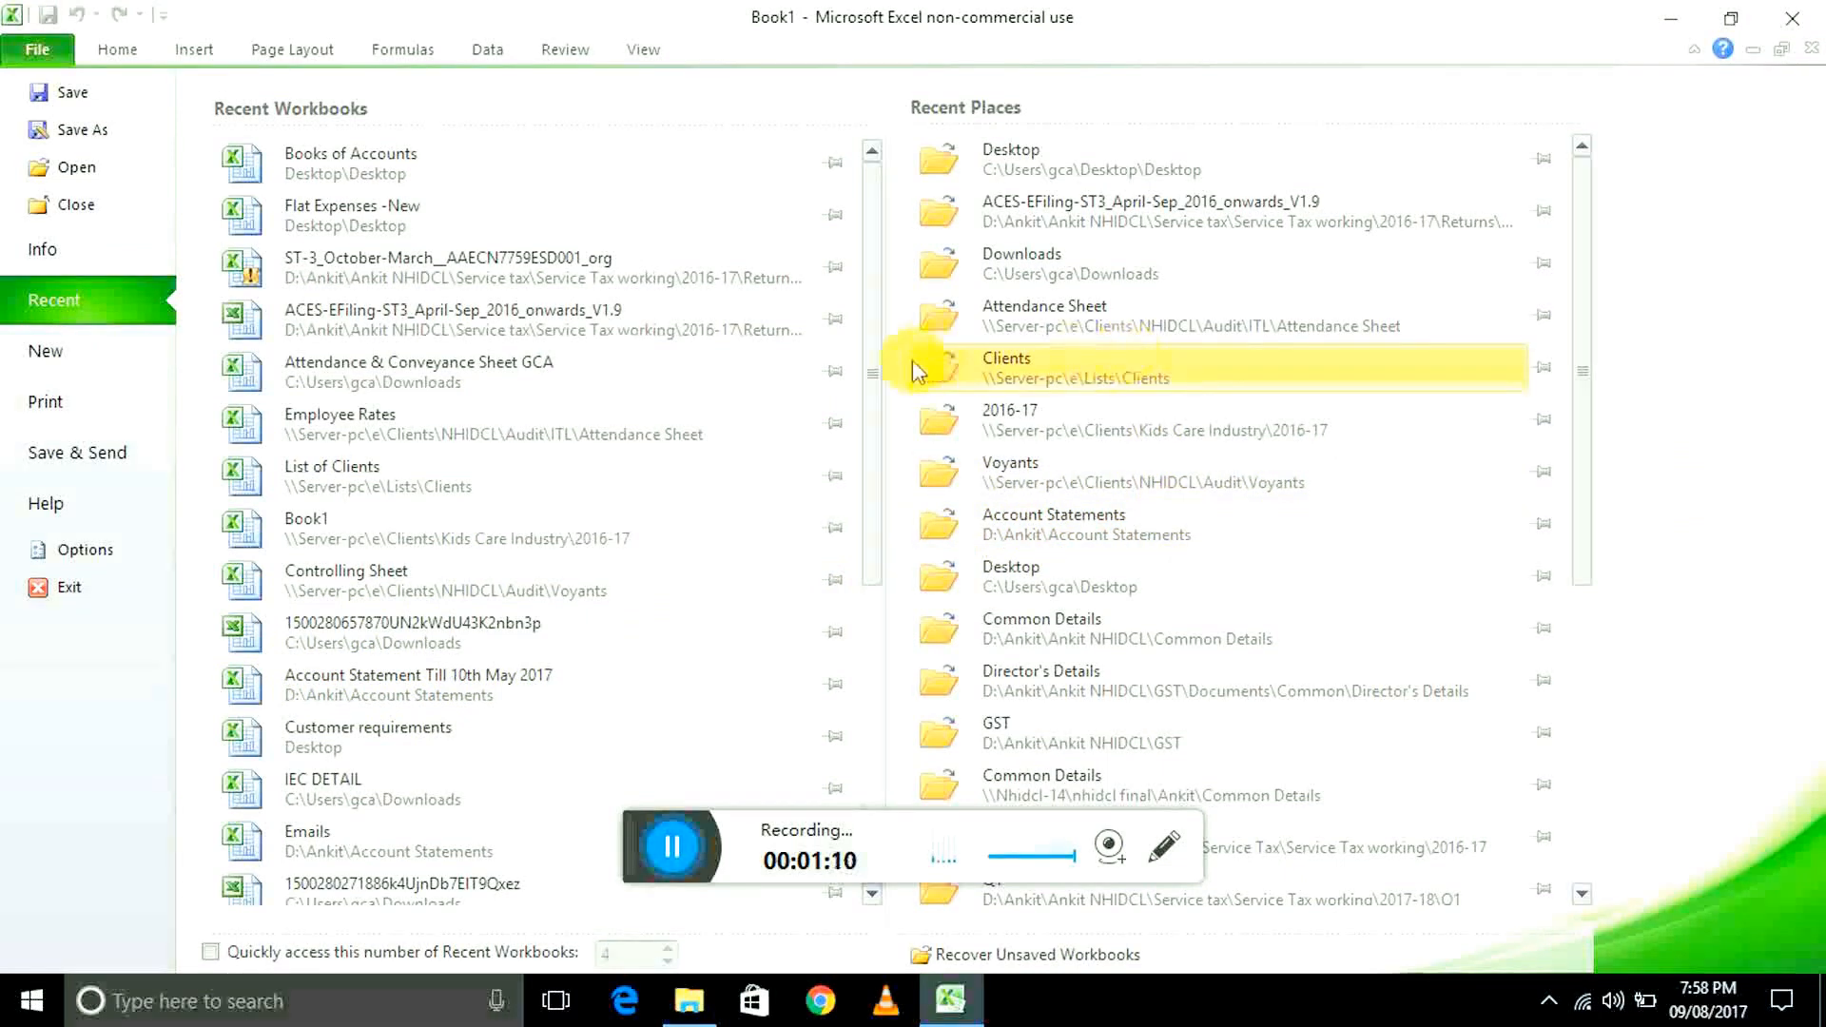
left_click_drag(869, 373, 872, 664)
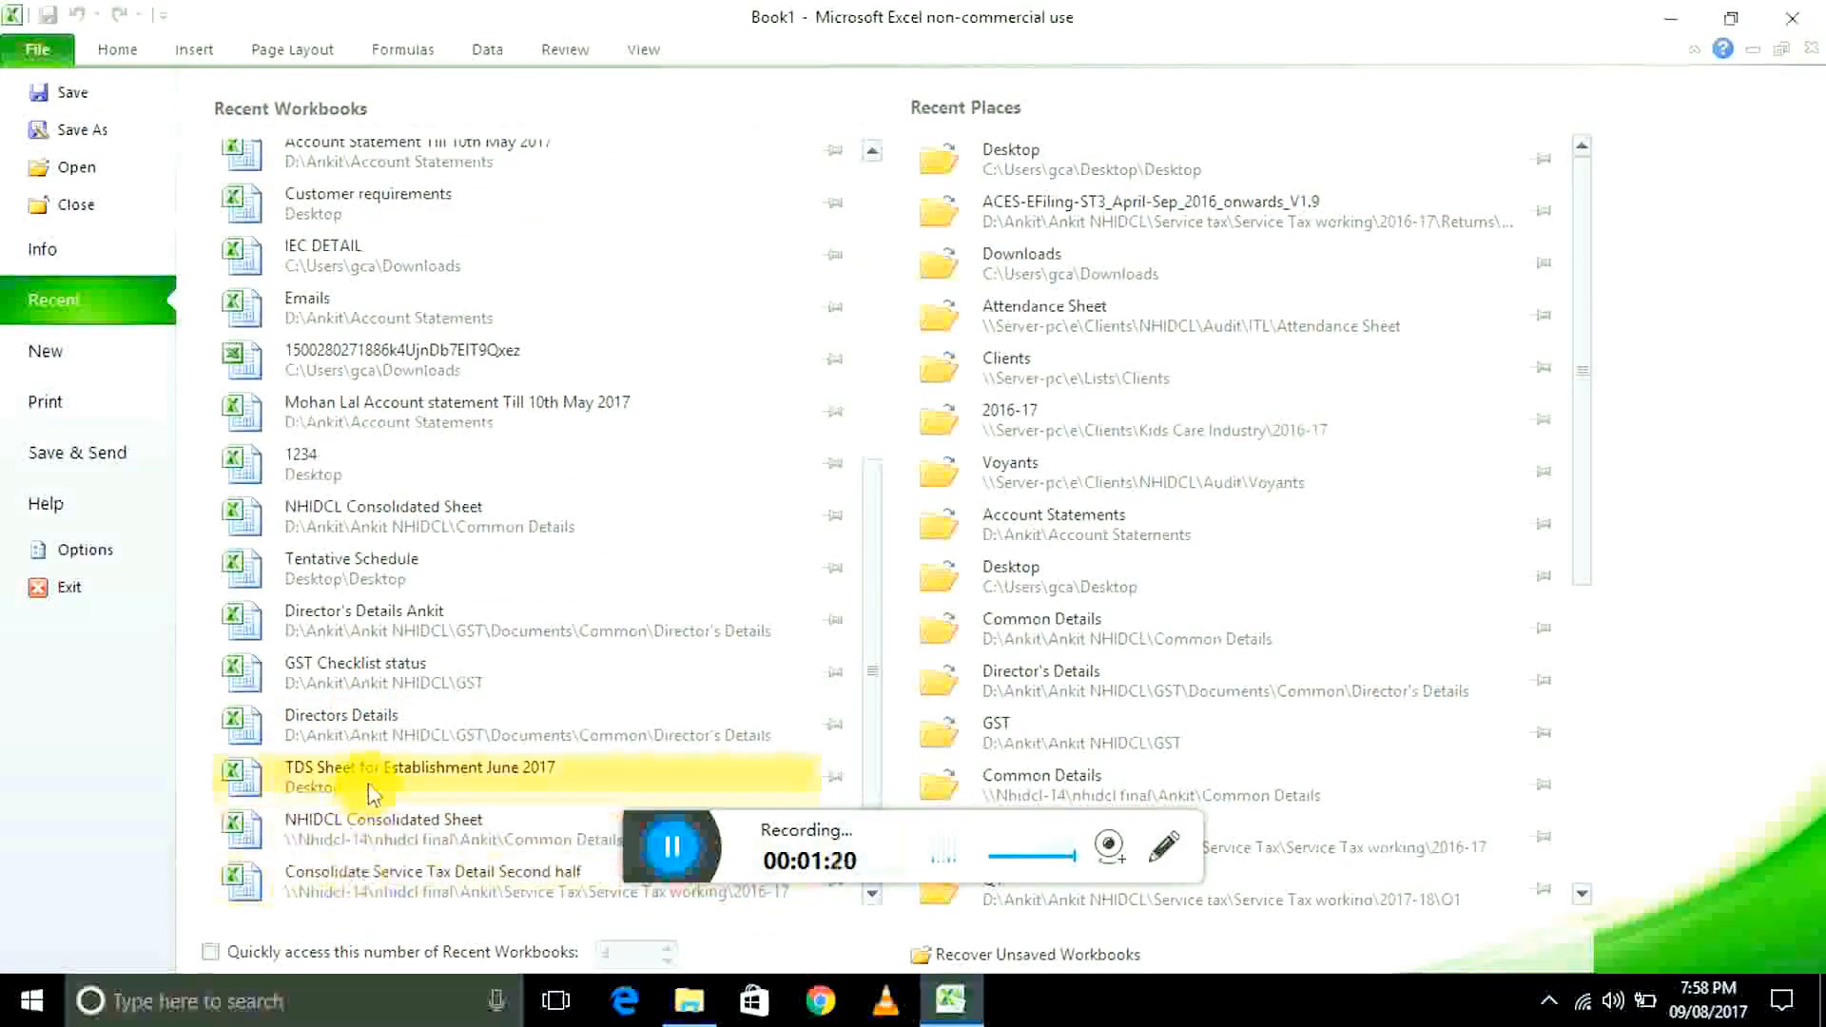
left_click(361, 899)
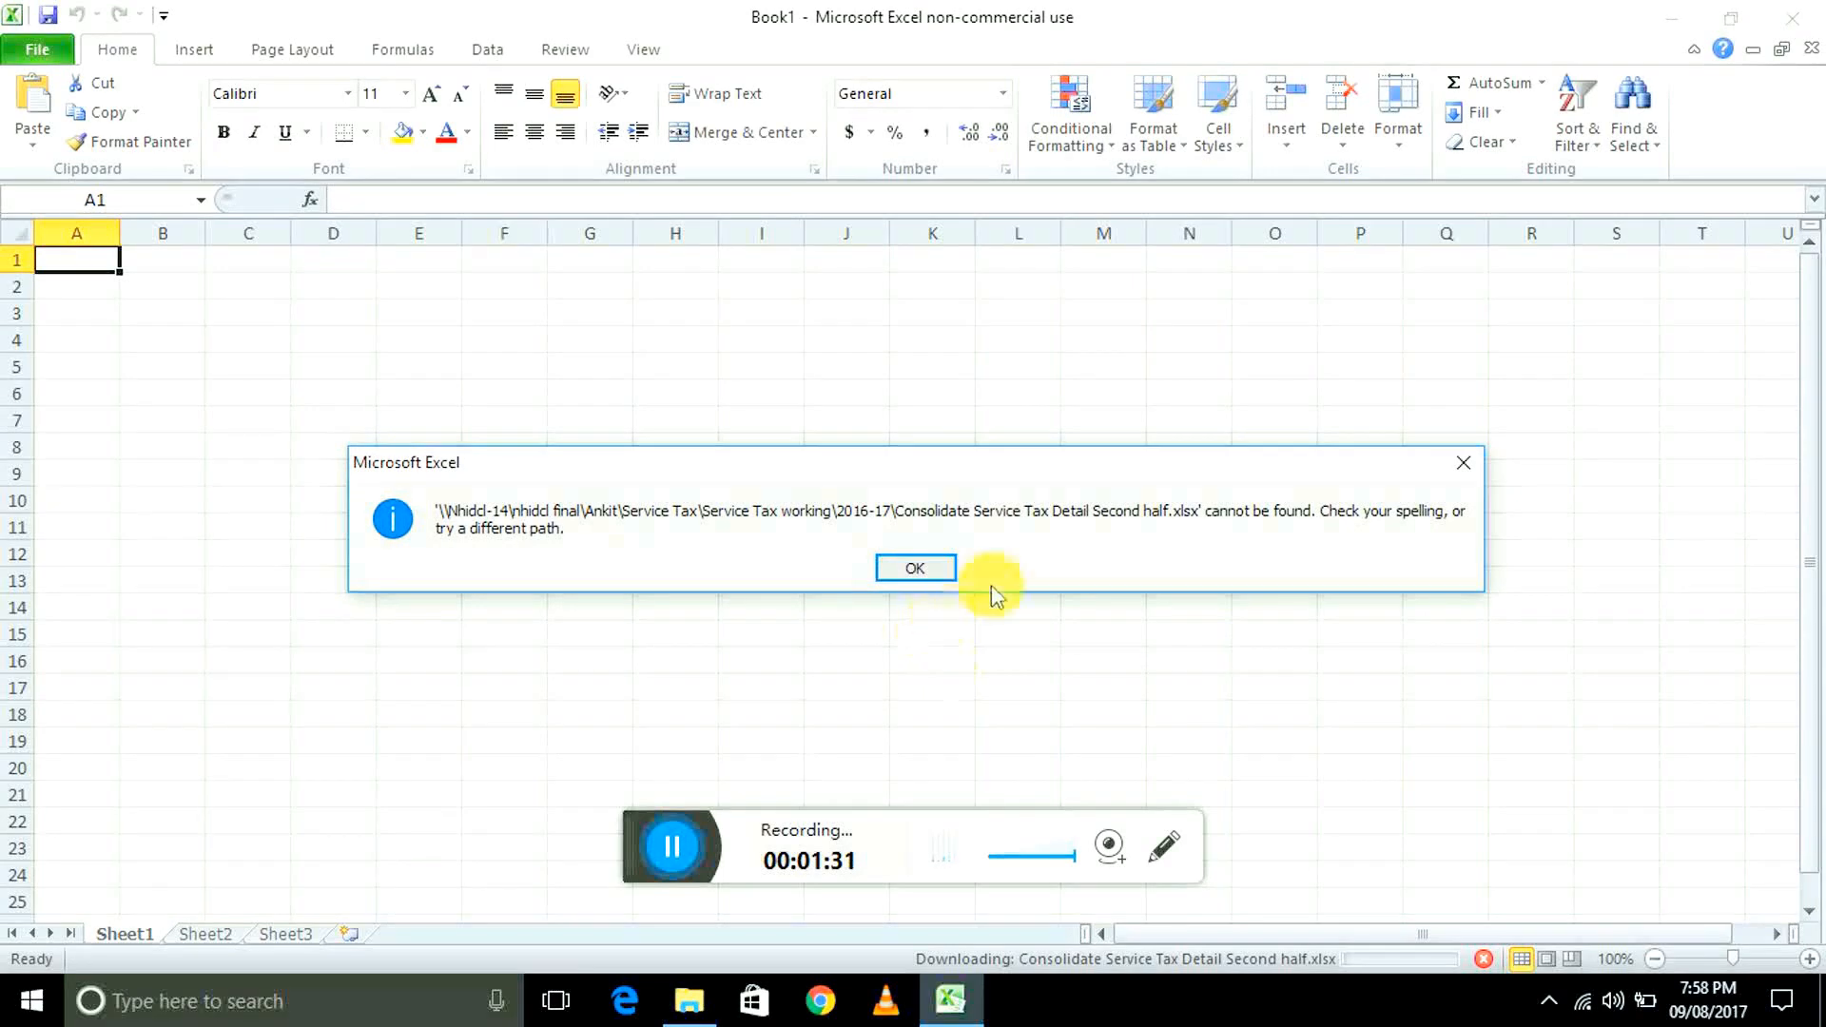
left_click(916, 567)
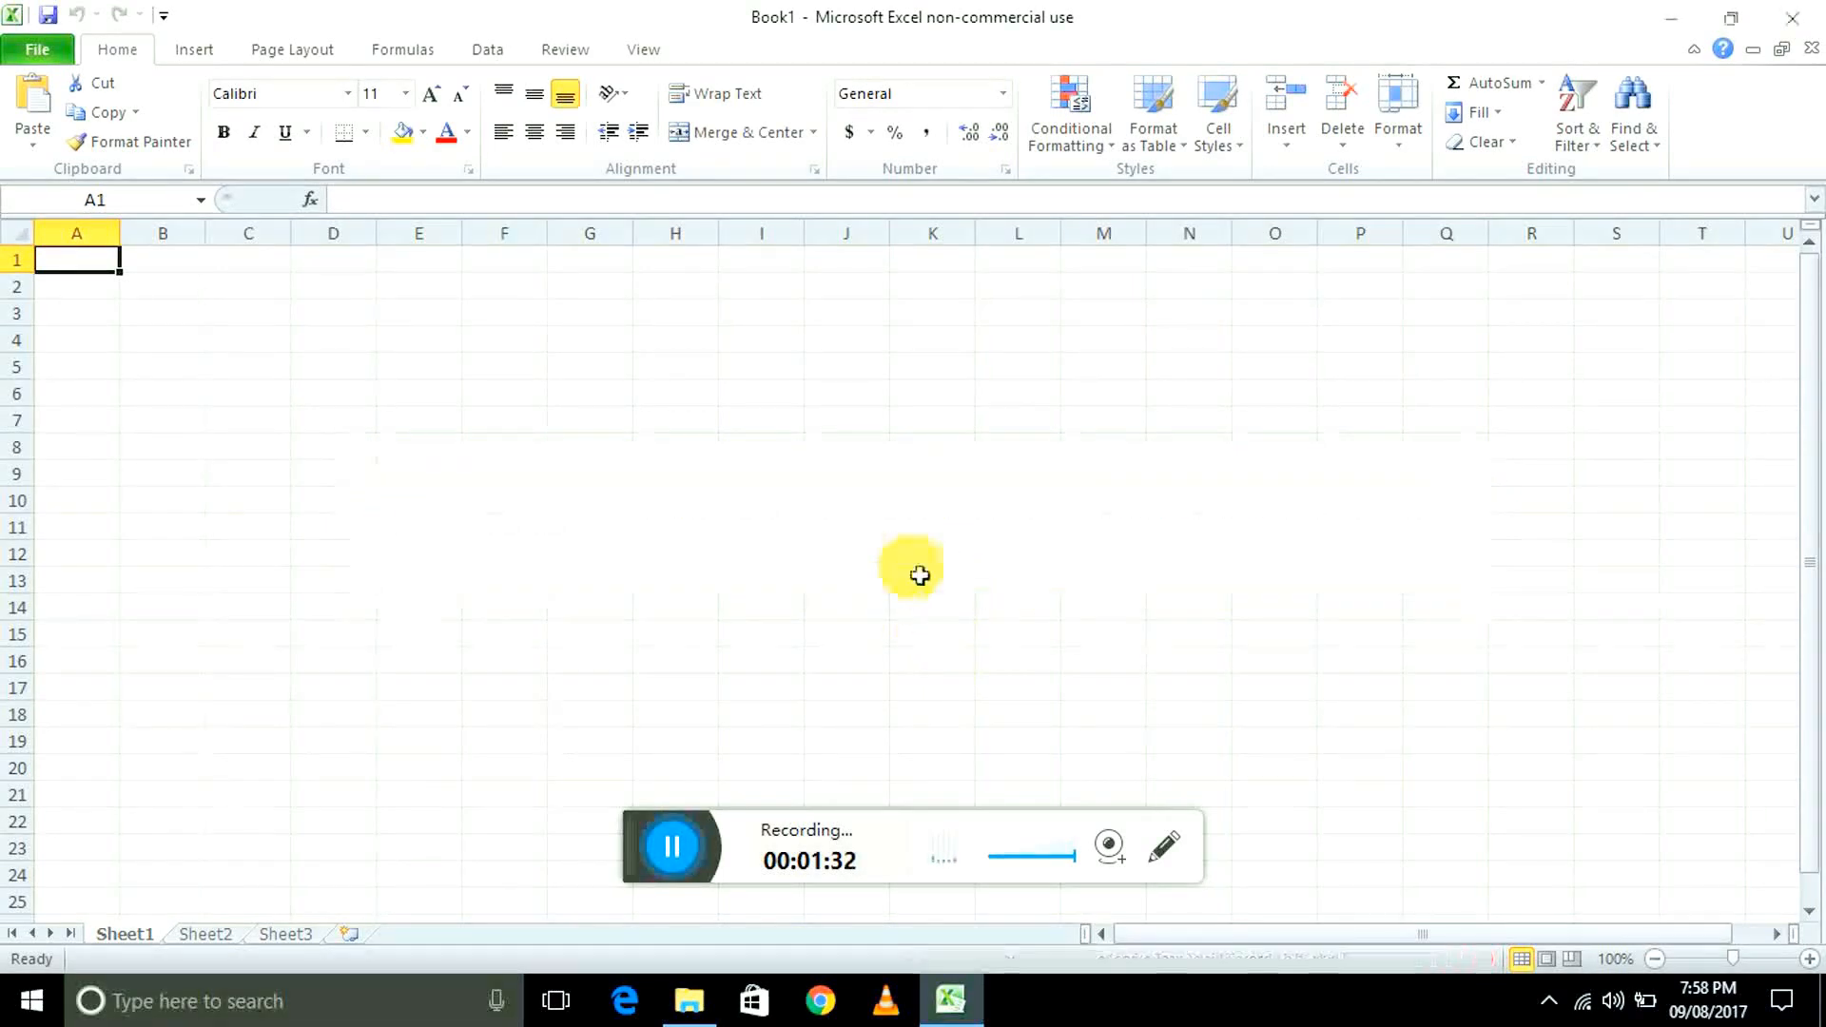
- Switch to File Explorer and open the Sales summary Statewise workbook from the Shalimar folder on Local Disk (D:)
left_click(1663, 21)
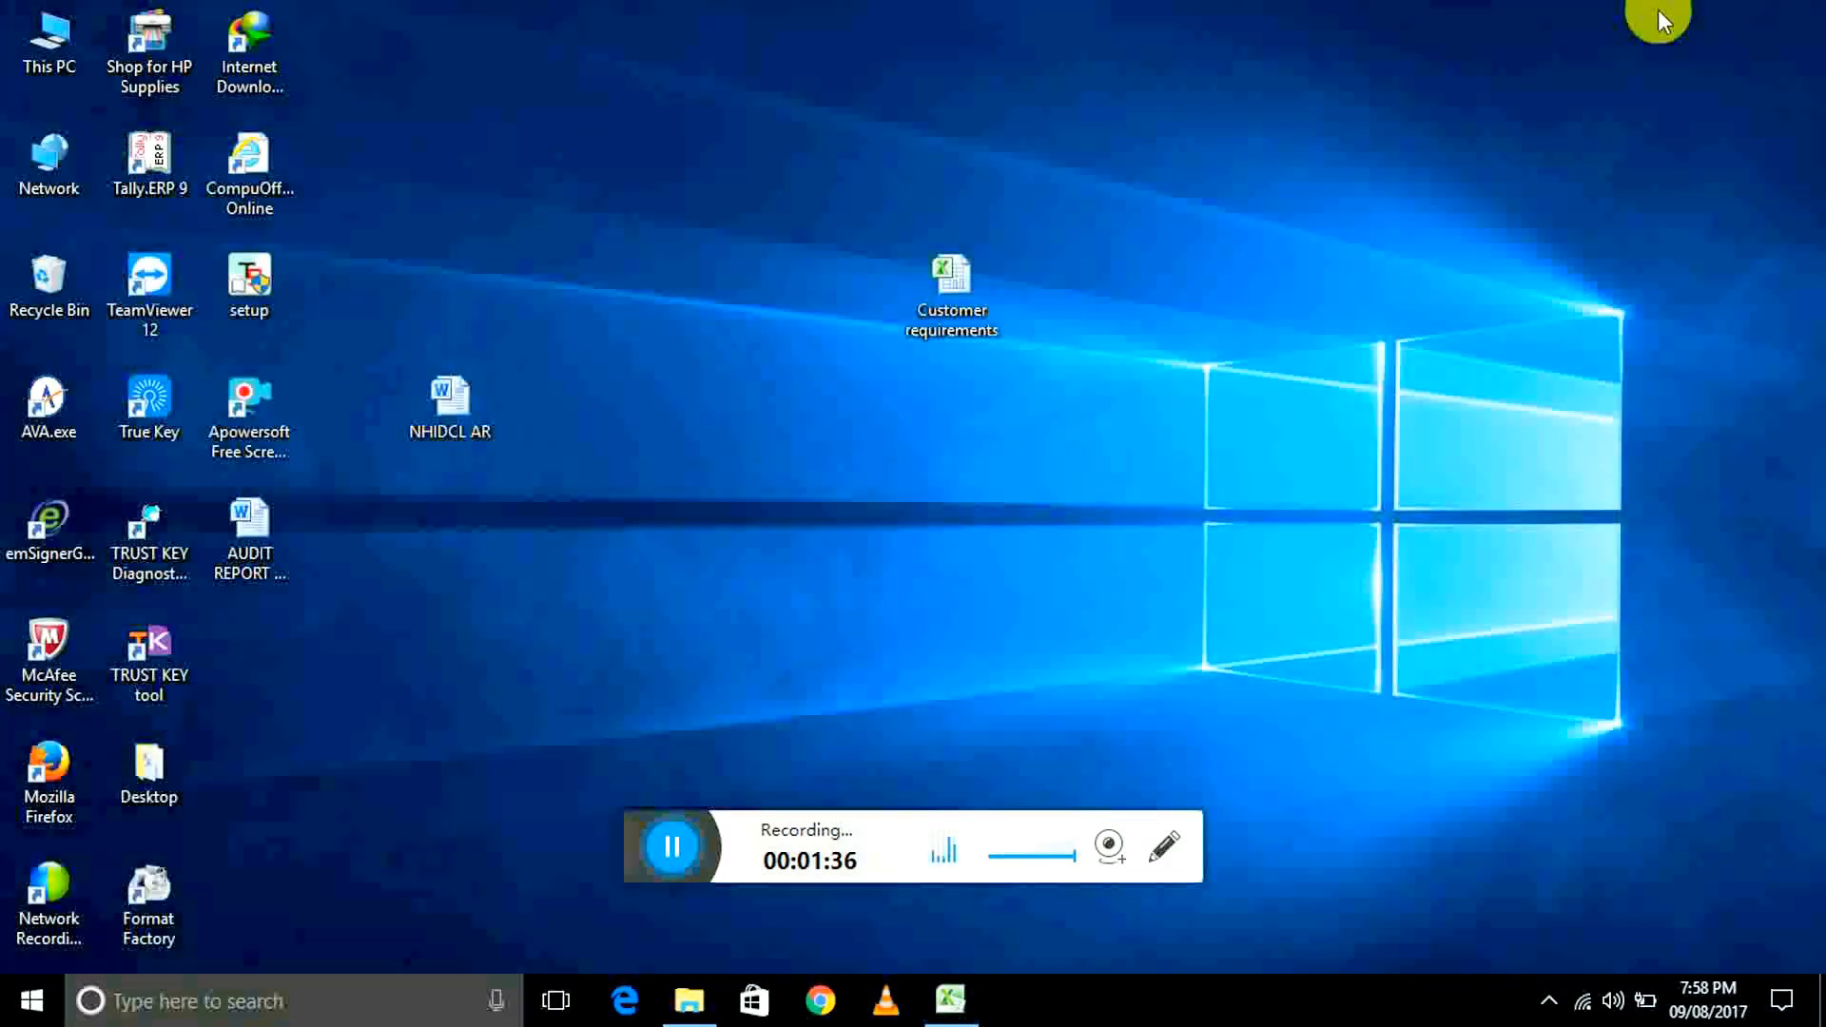
left_click(67, 33)
double_click(67, 33)
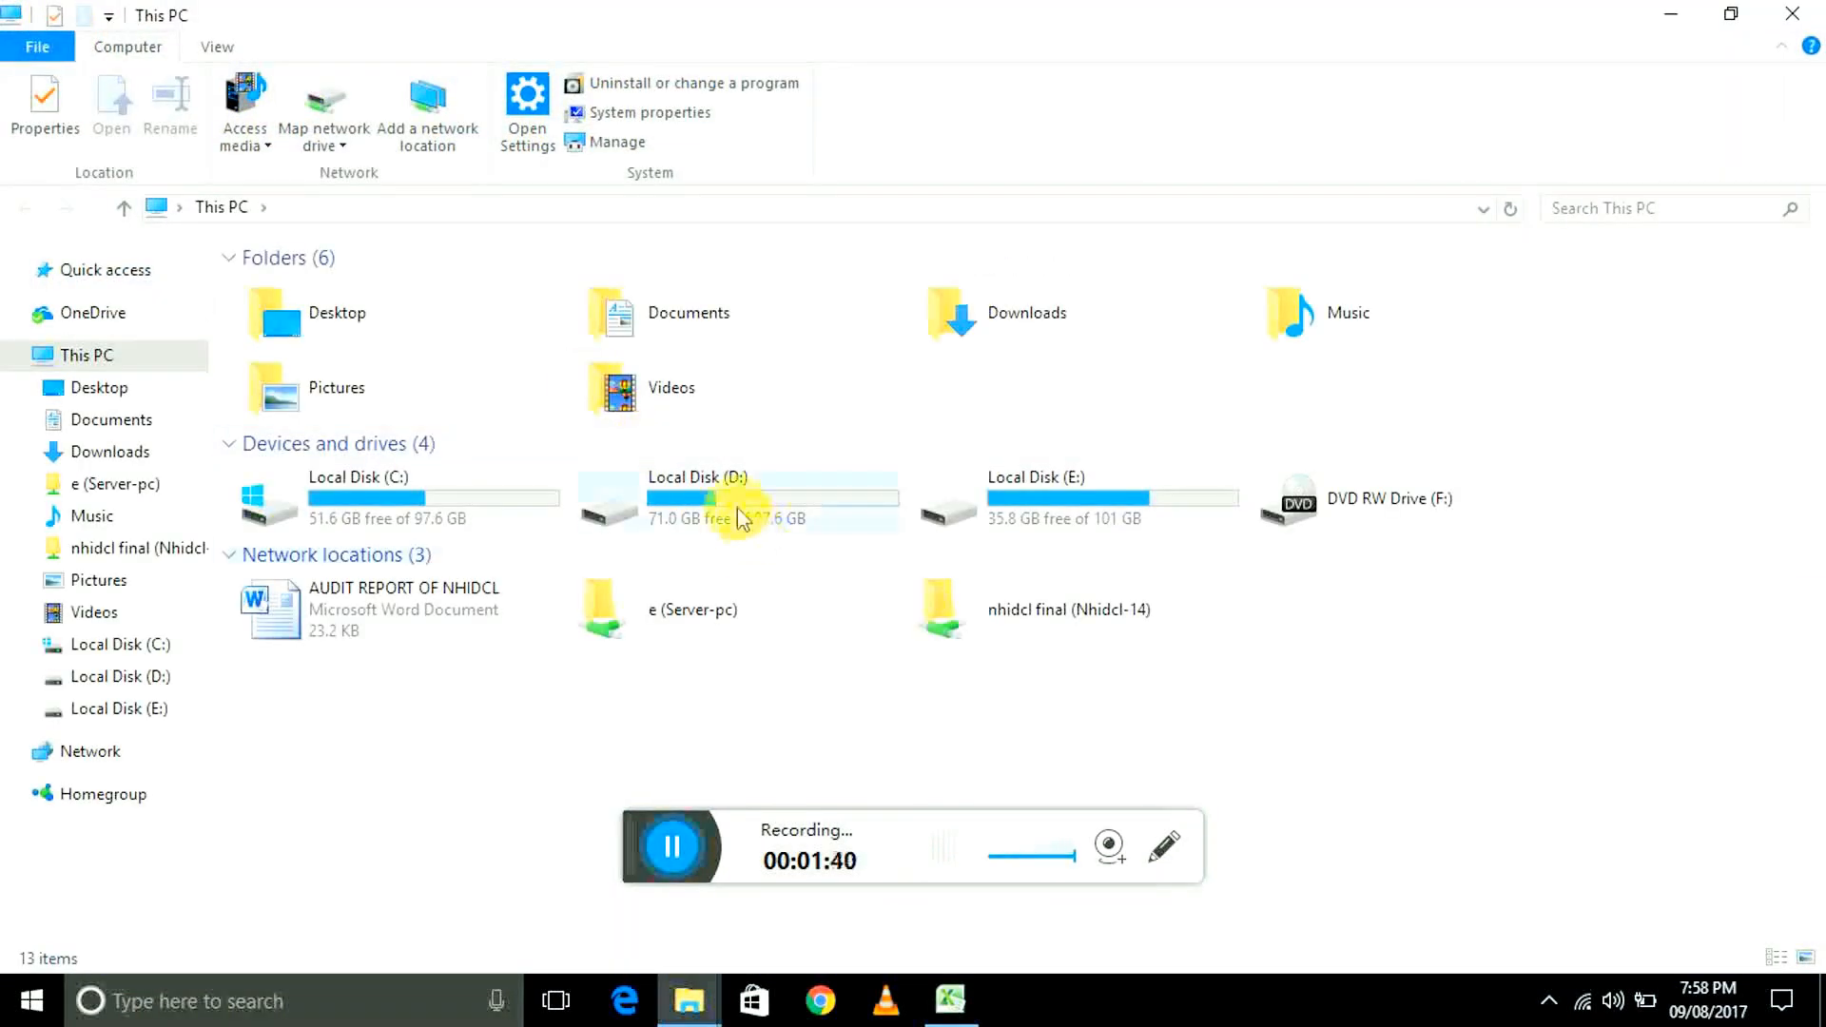
double_click(742, 521)
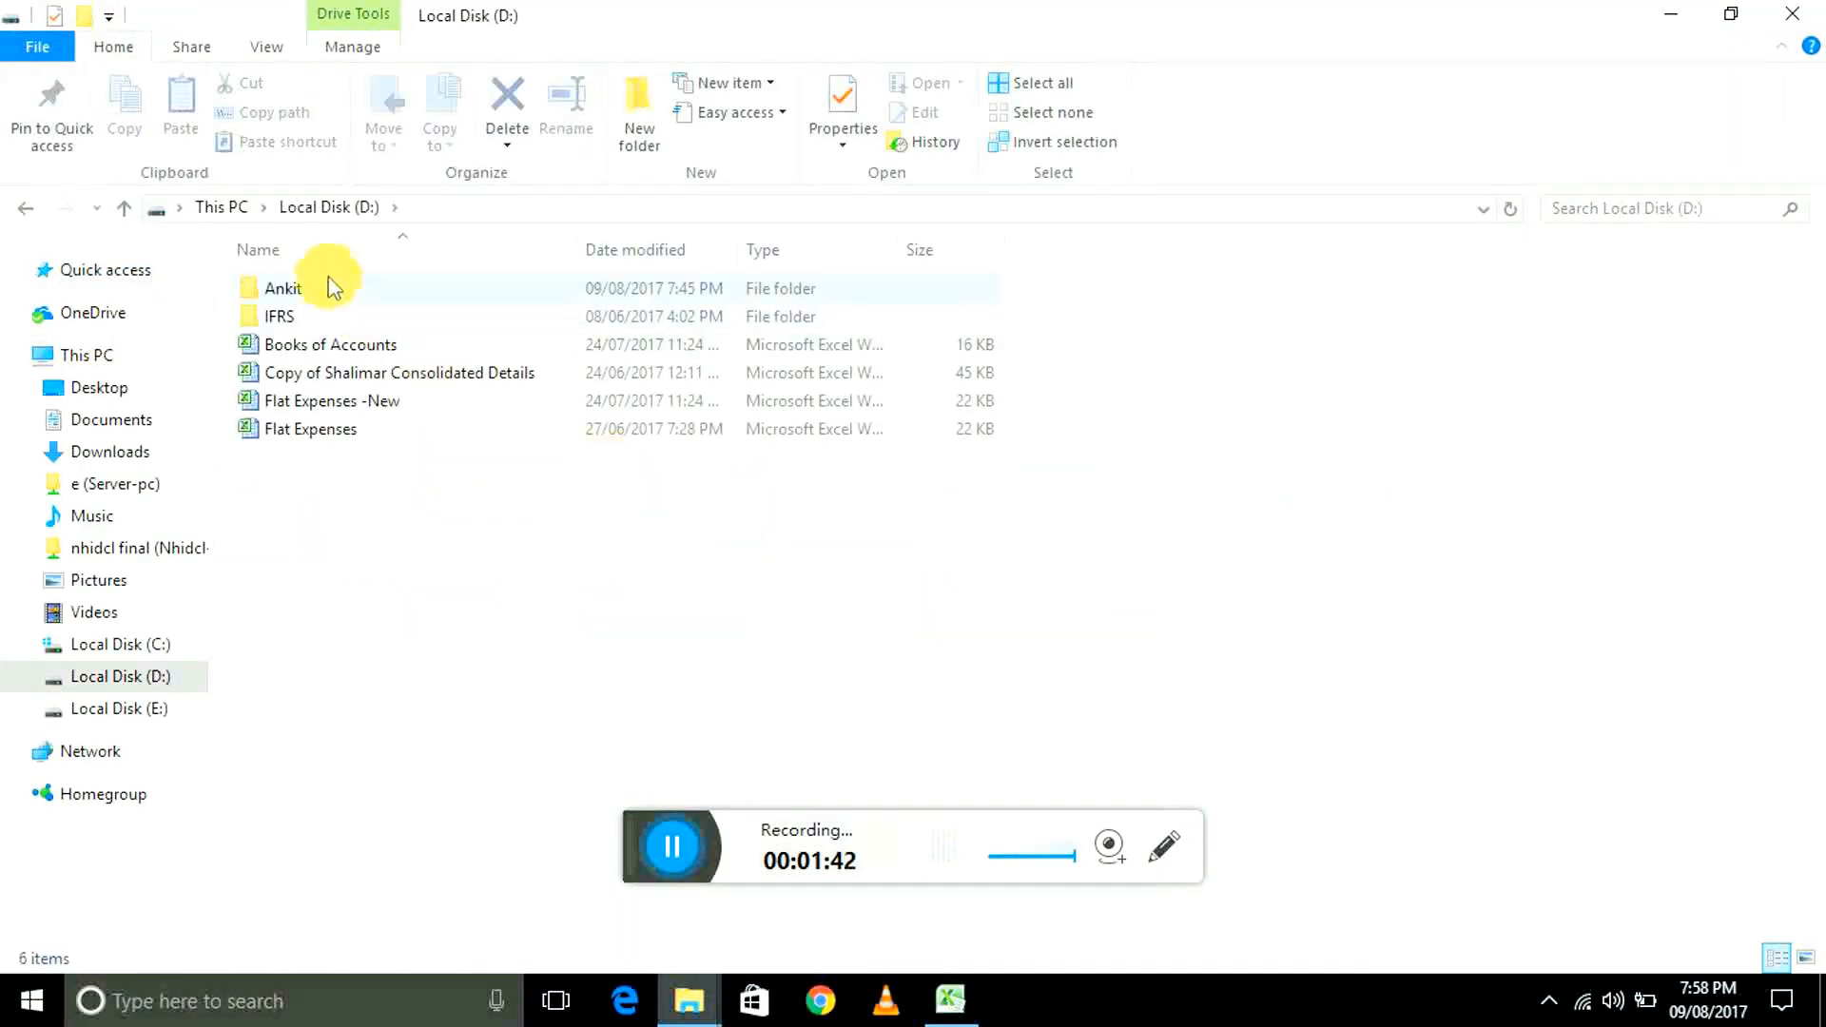
double_click(328, 285)
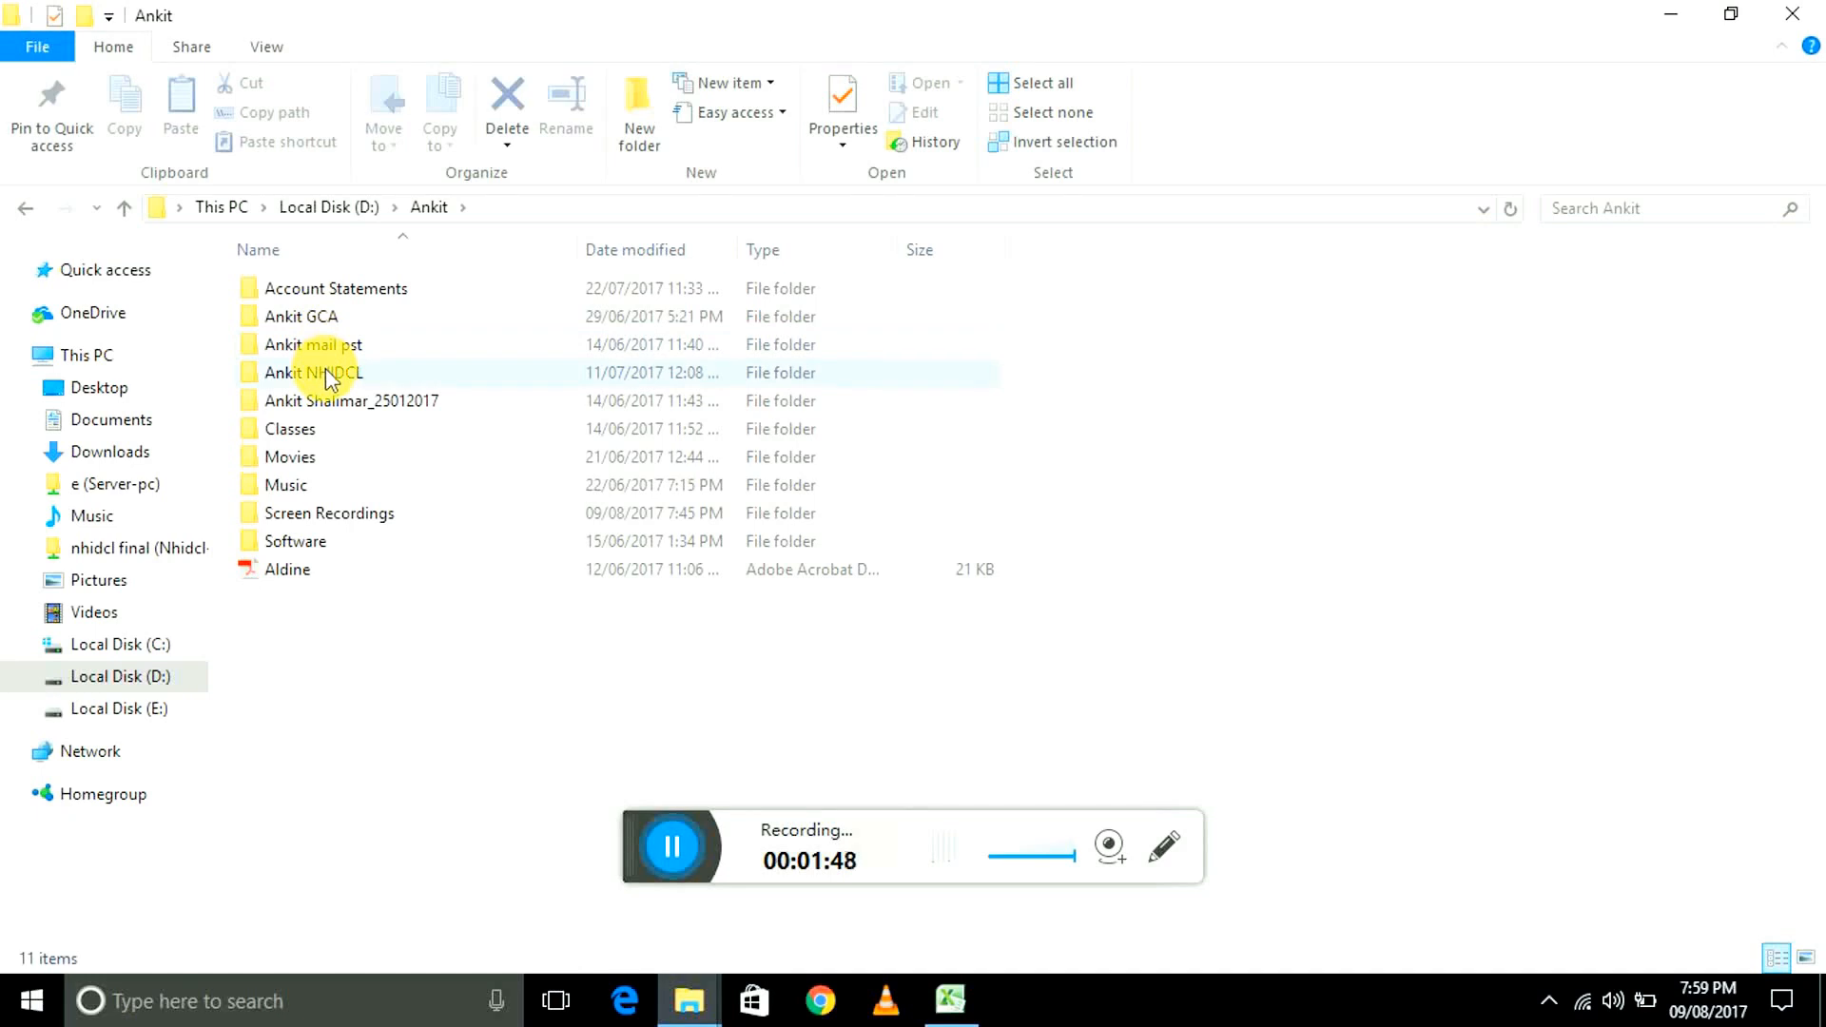
double_click(325, 397)
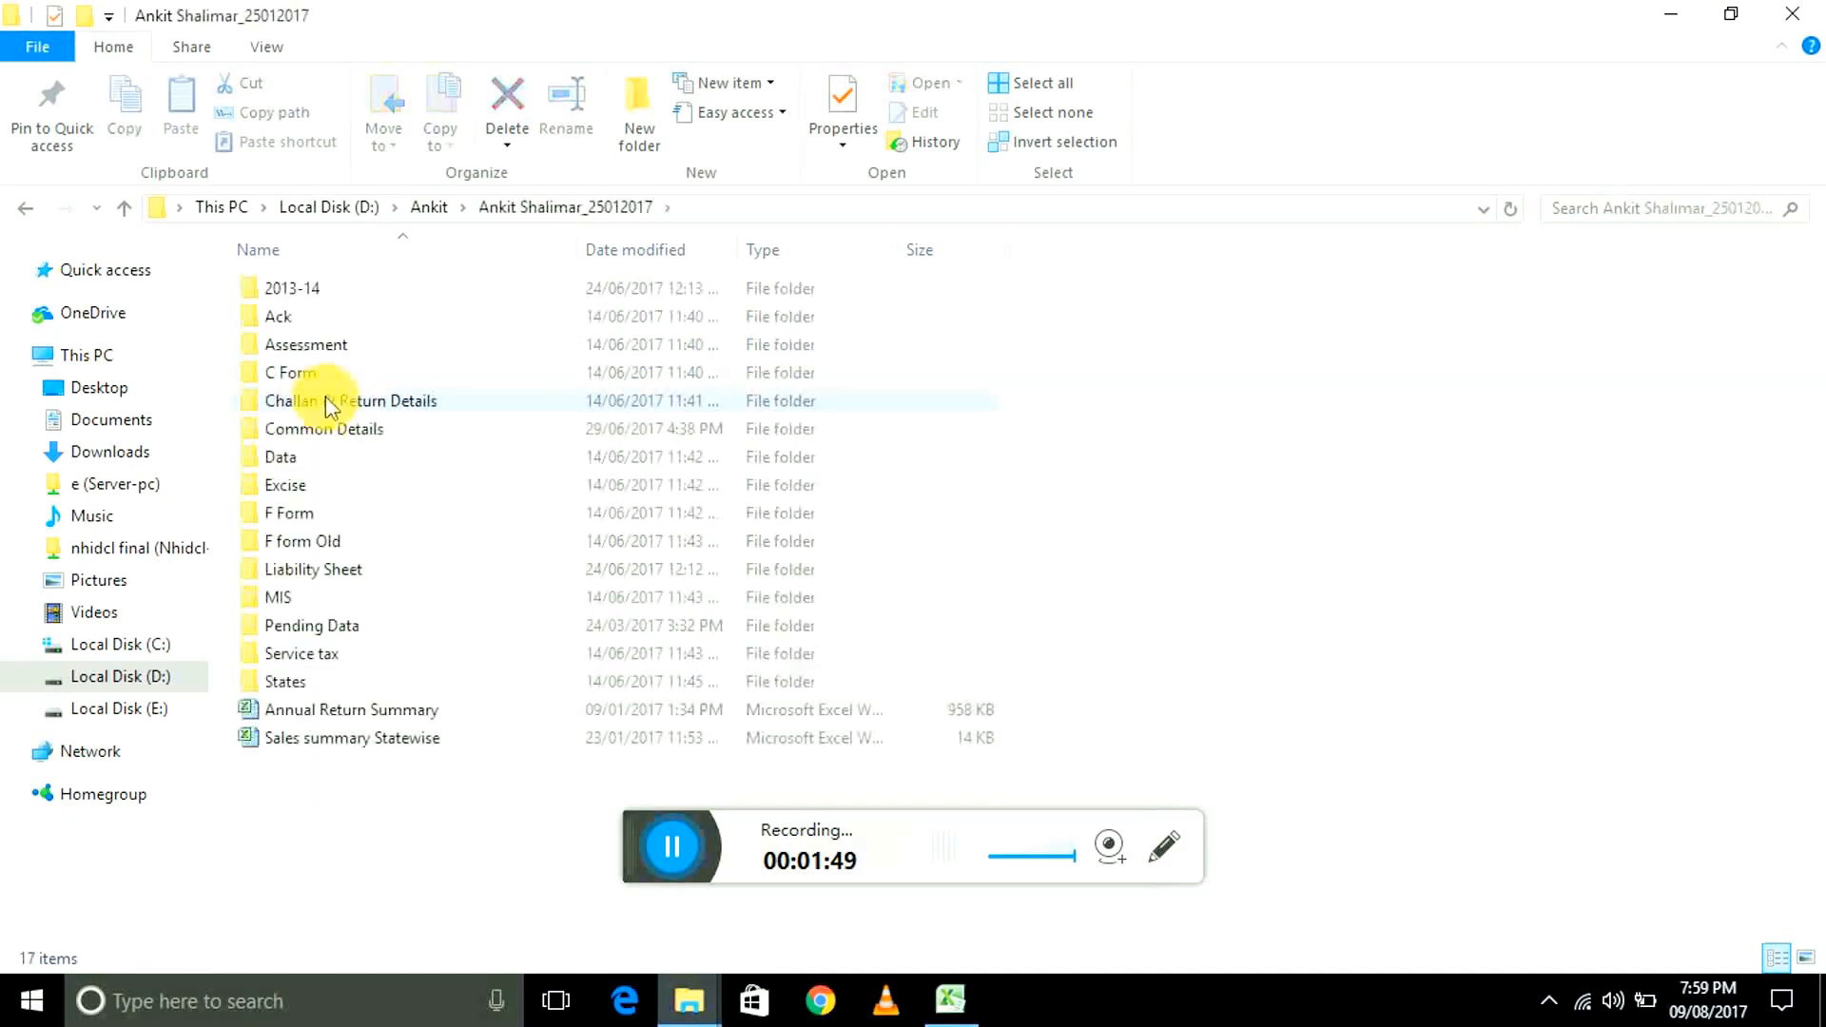
double_click(314, 742)
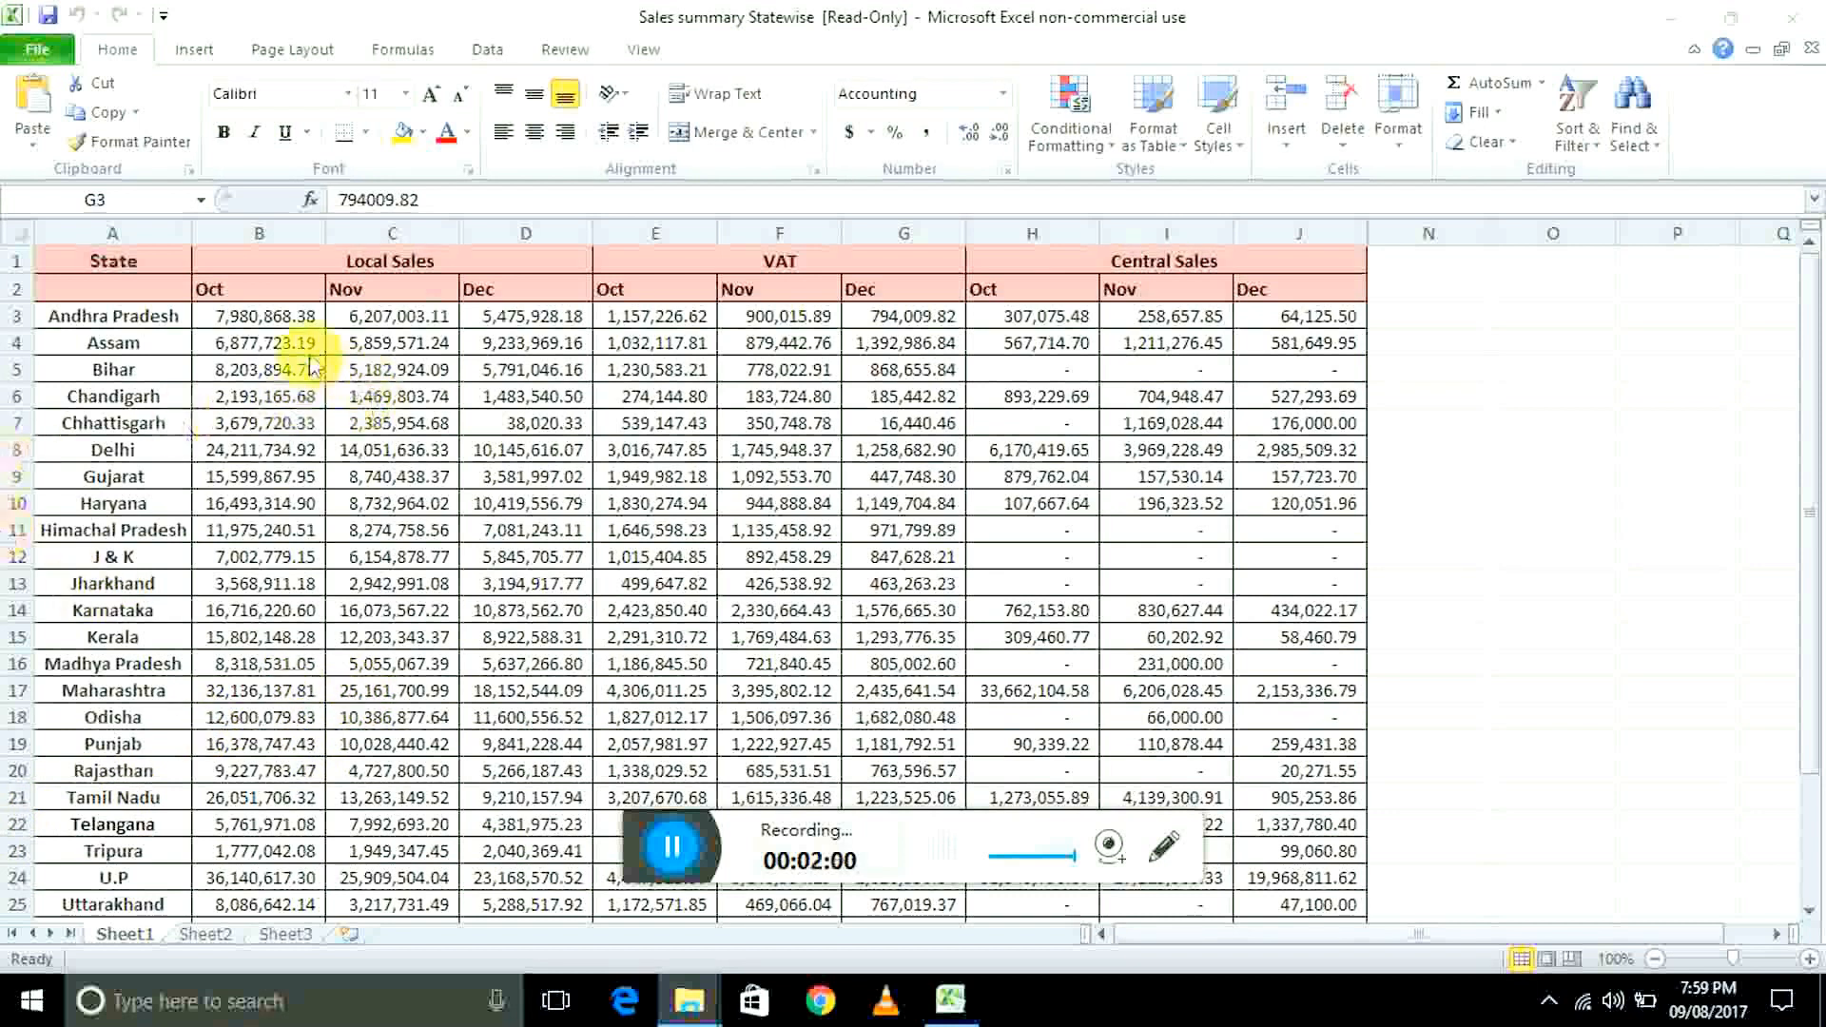
- Examine the extent of the statewise sales table along column A, from the State header to the last state row
key("Left")
key("Left")
key("Left")
key("Left")
key("Left")
key("Up")
key("Left")
key("Up")
key("Down")
key("Down")
key("ctrl+Down")
key("Down")
key("ctrl+Up")
key("ctrl+Up")
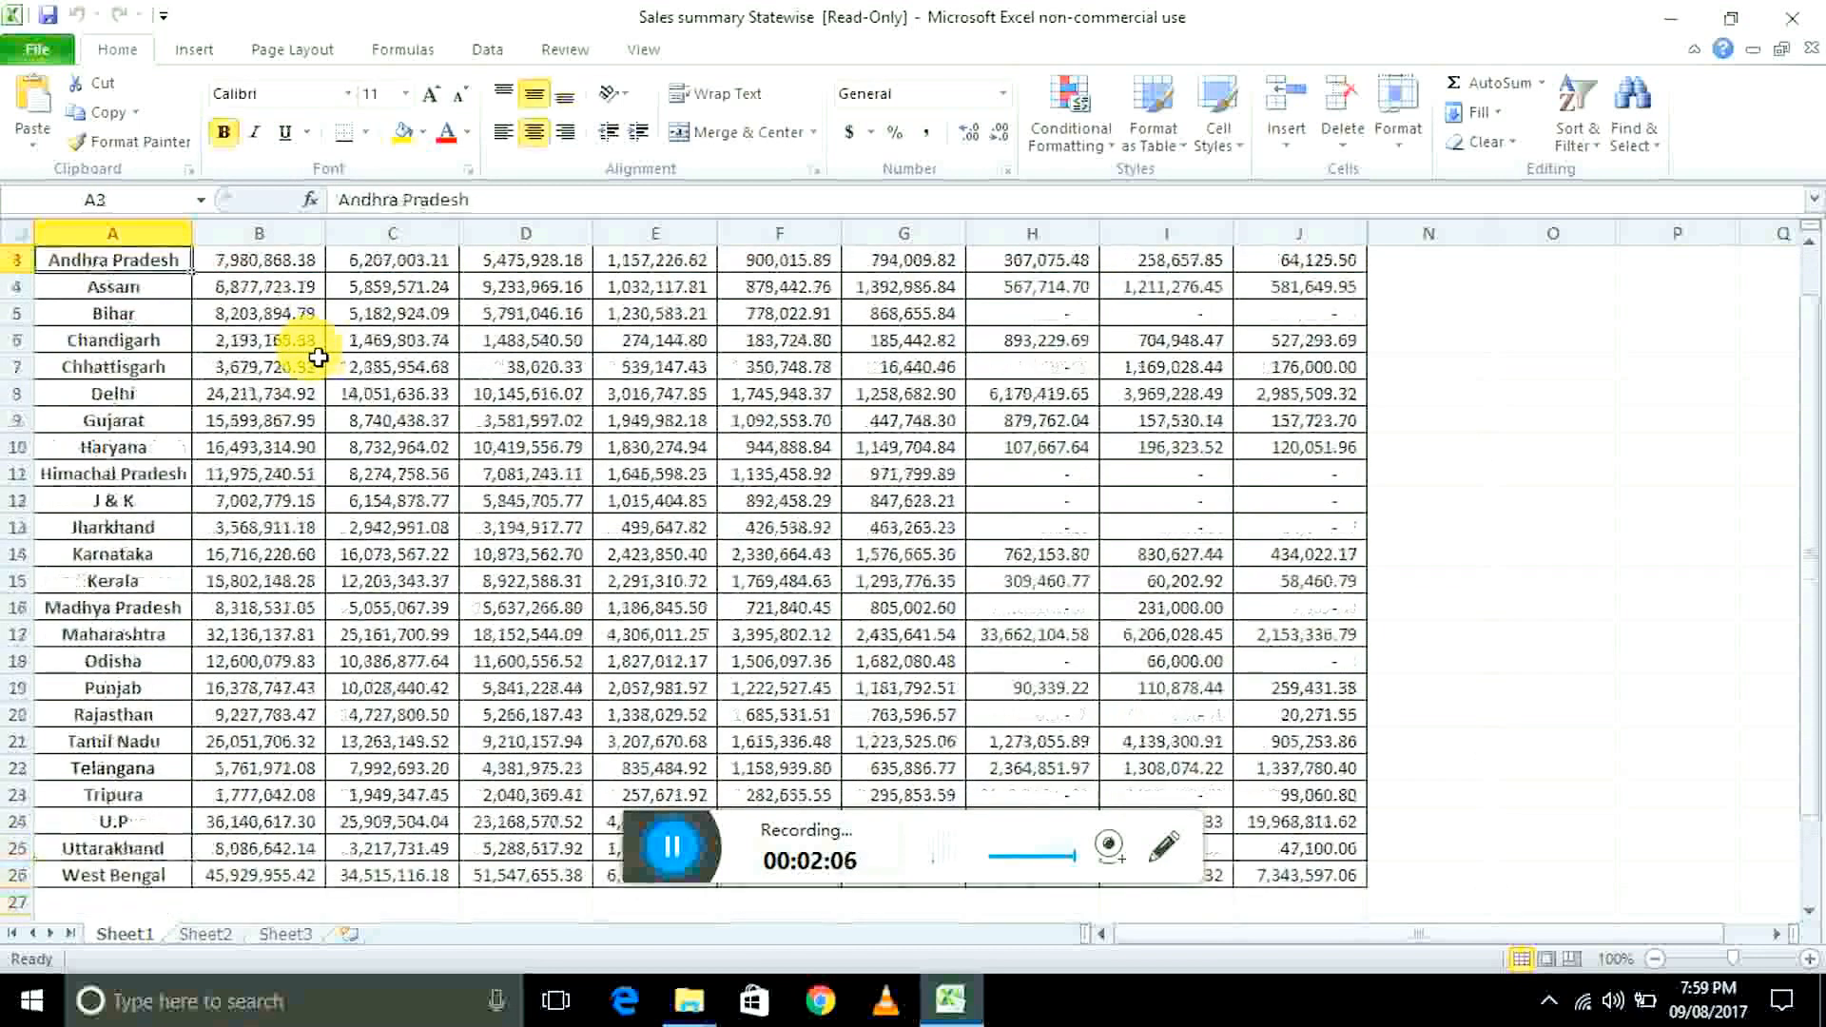
key("ctrl+Up")
key("Down")
key("Down")
key("Down")
key("ctrl+Down")
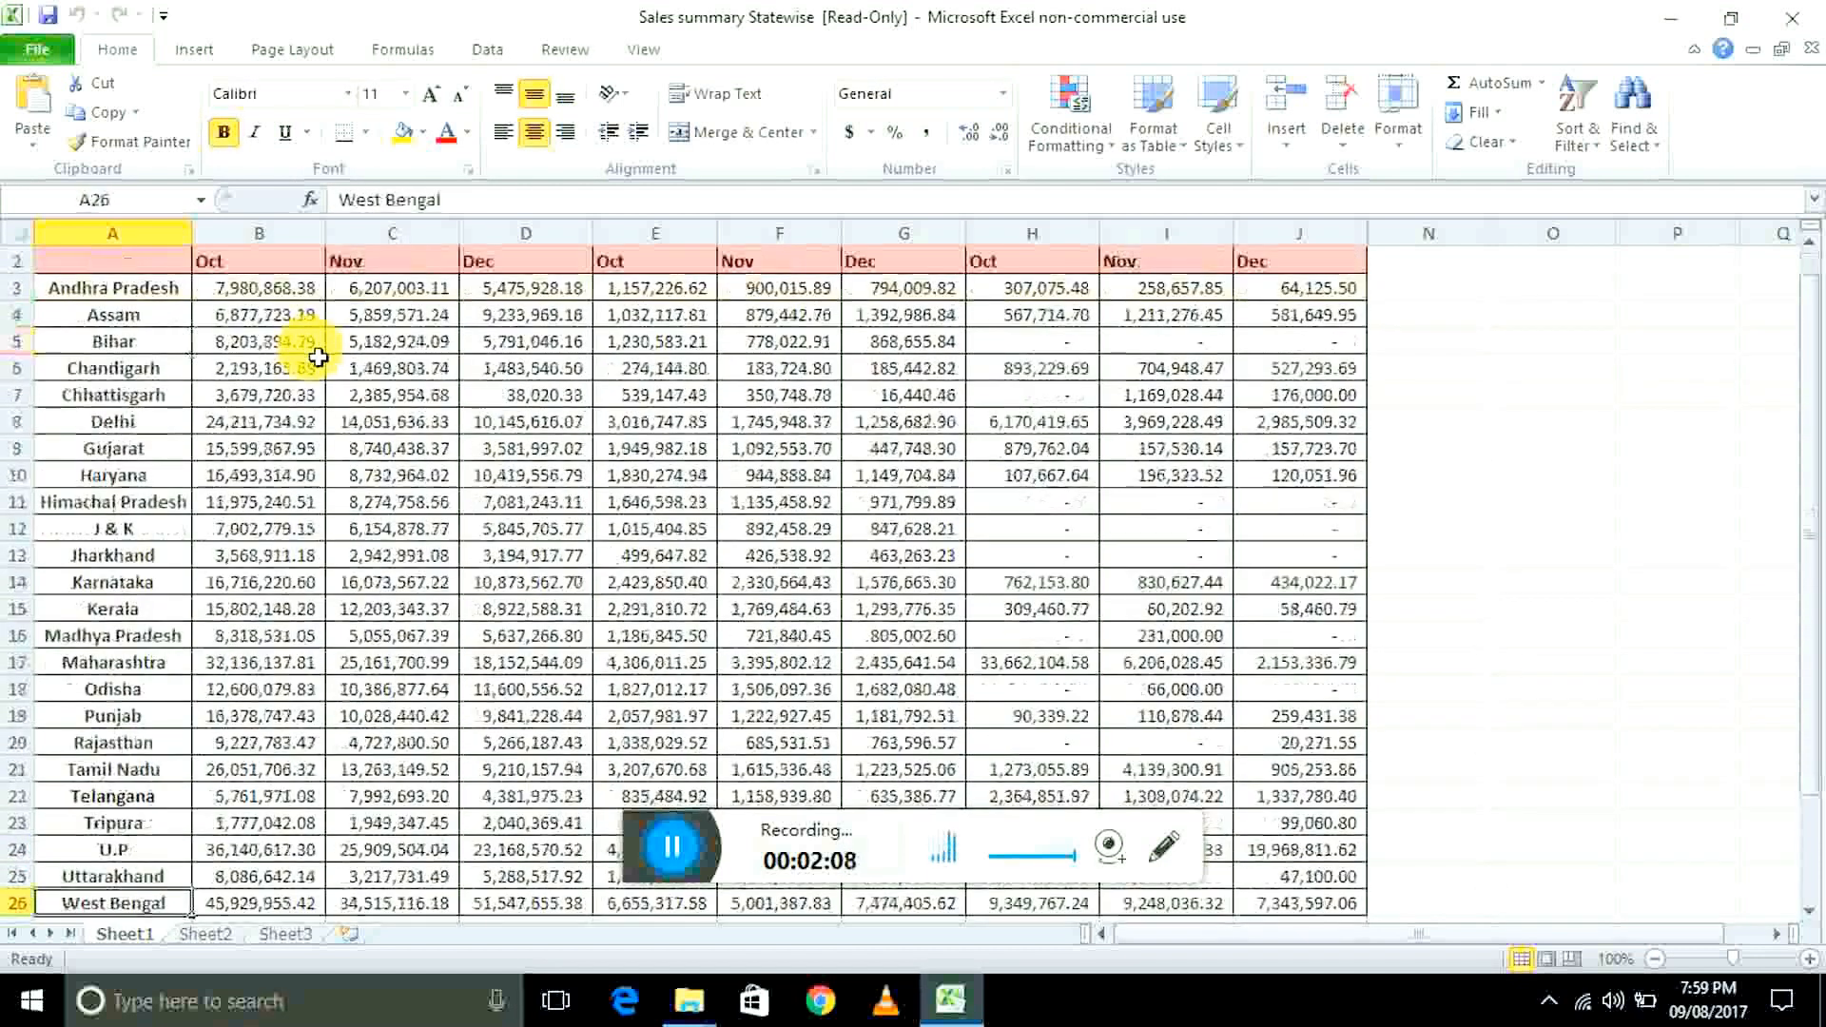
key("Down")
key("Down")
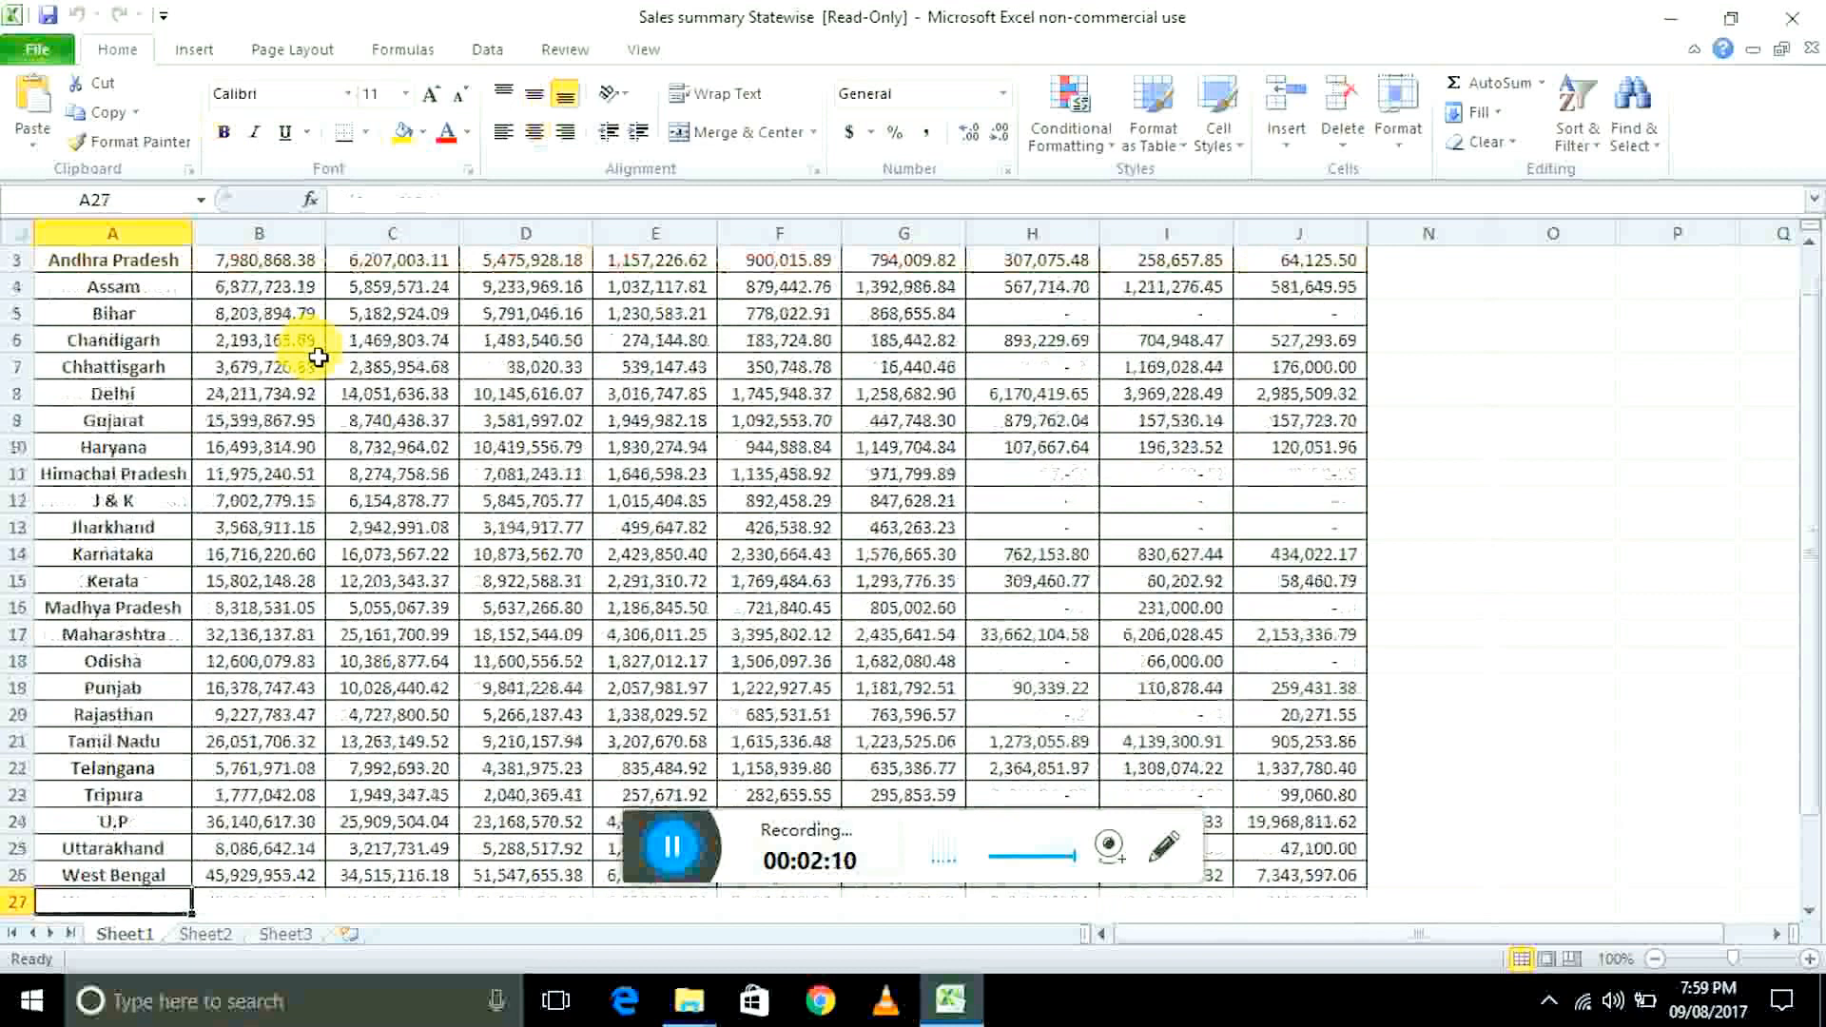
key("ctrl+Up")
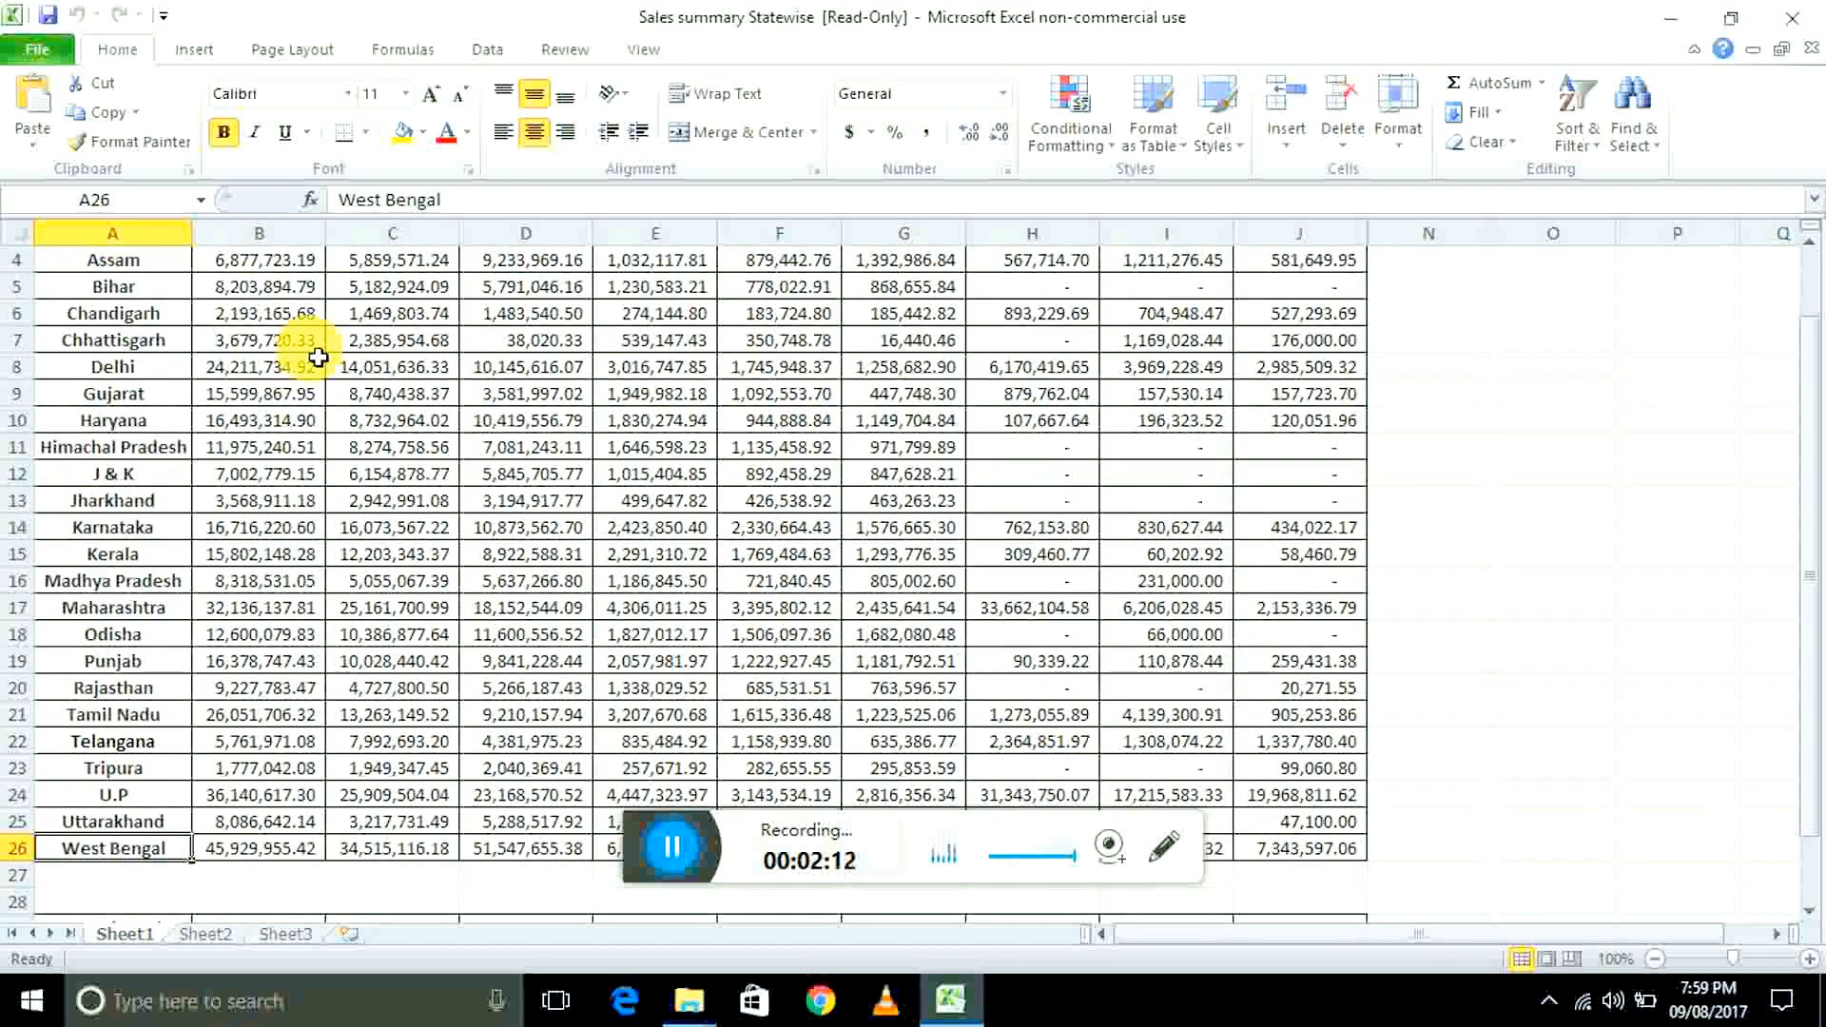
key("Down")
key("ctrl+Up")
key("ctrl+Up")
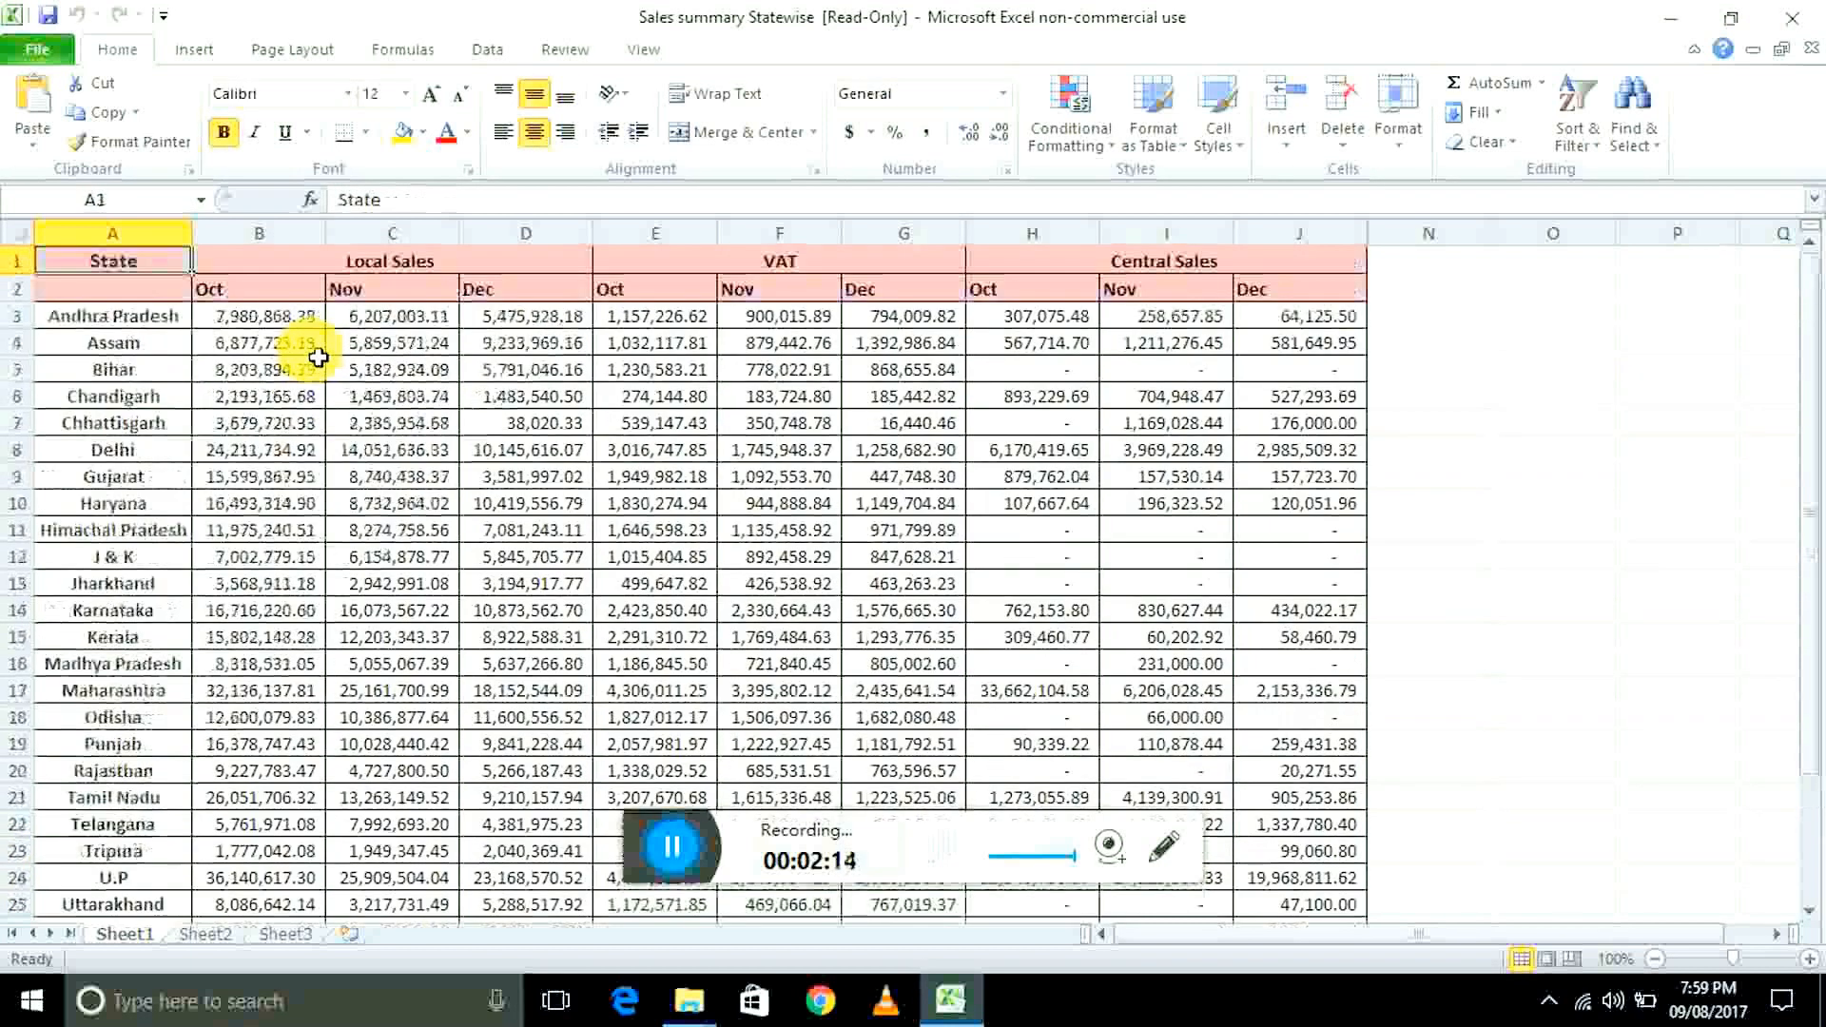
key("ctrl+Up")
- Add filters to the month header row, covering cells A2 to J2
key("Down")
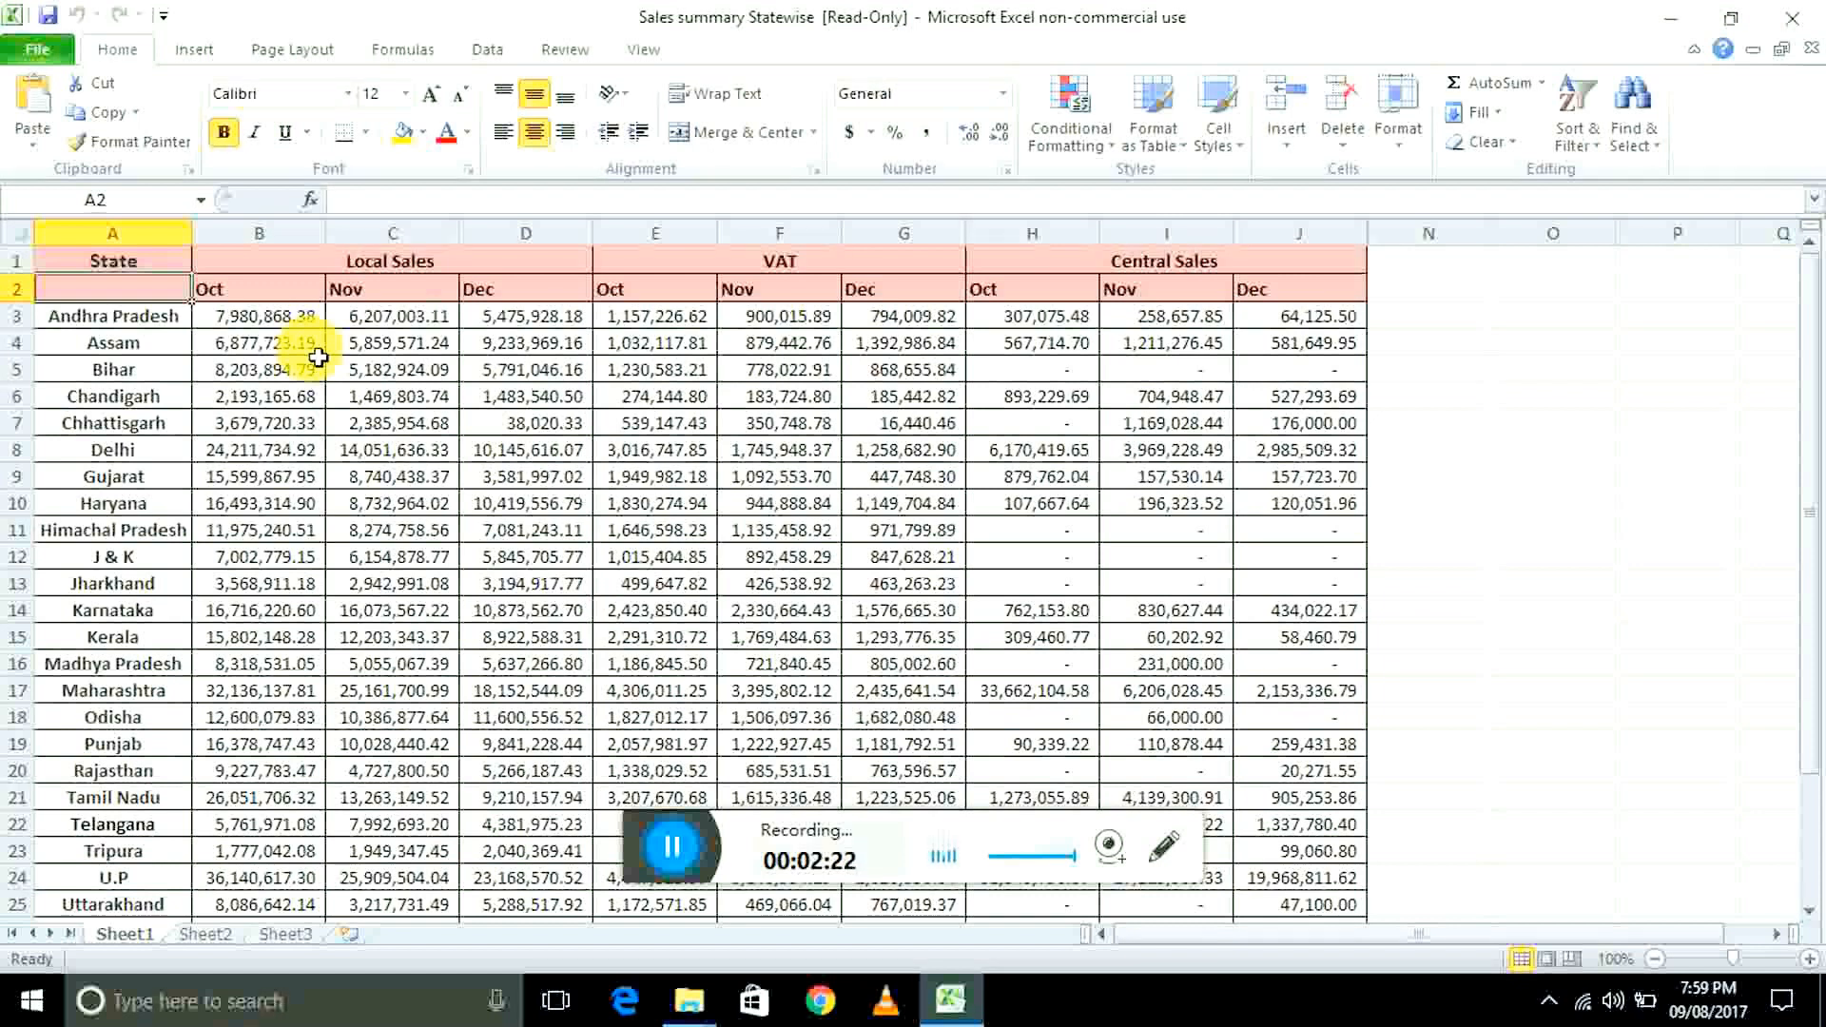
key("ctrl+shift+Right")
key("ctrl+shift+Right")
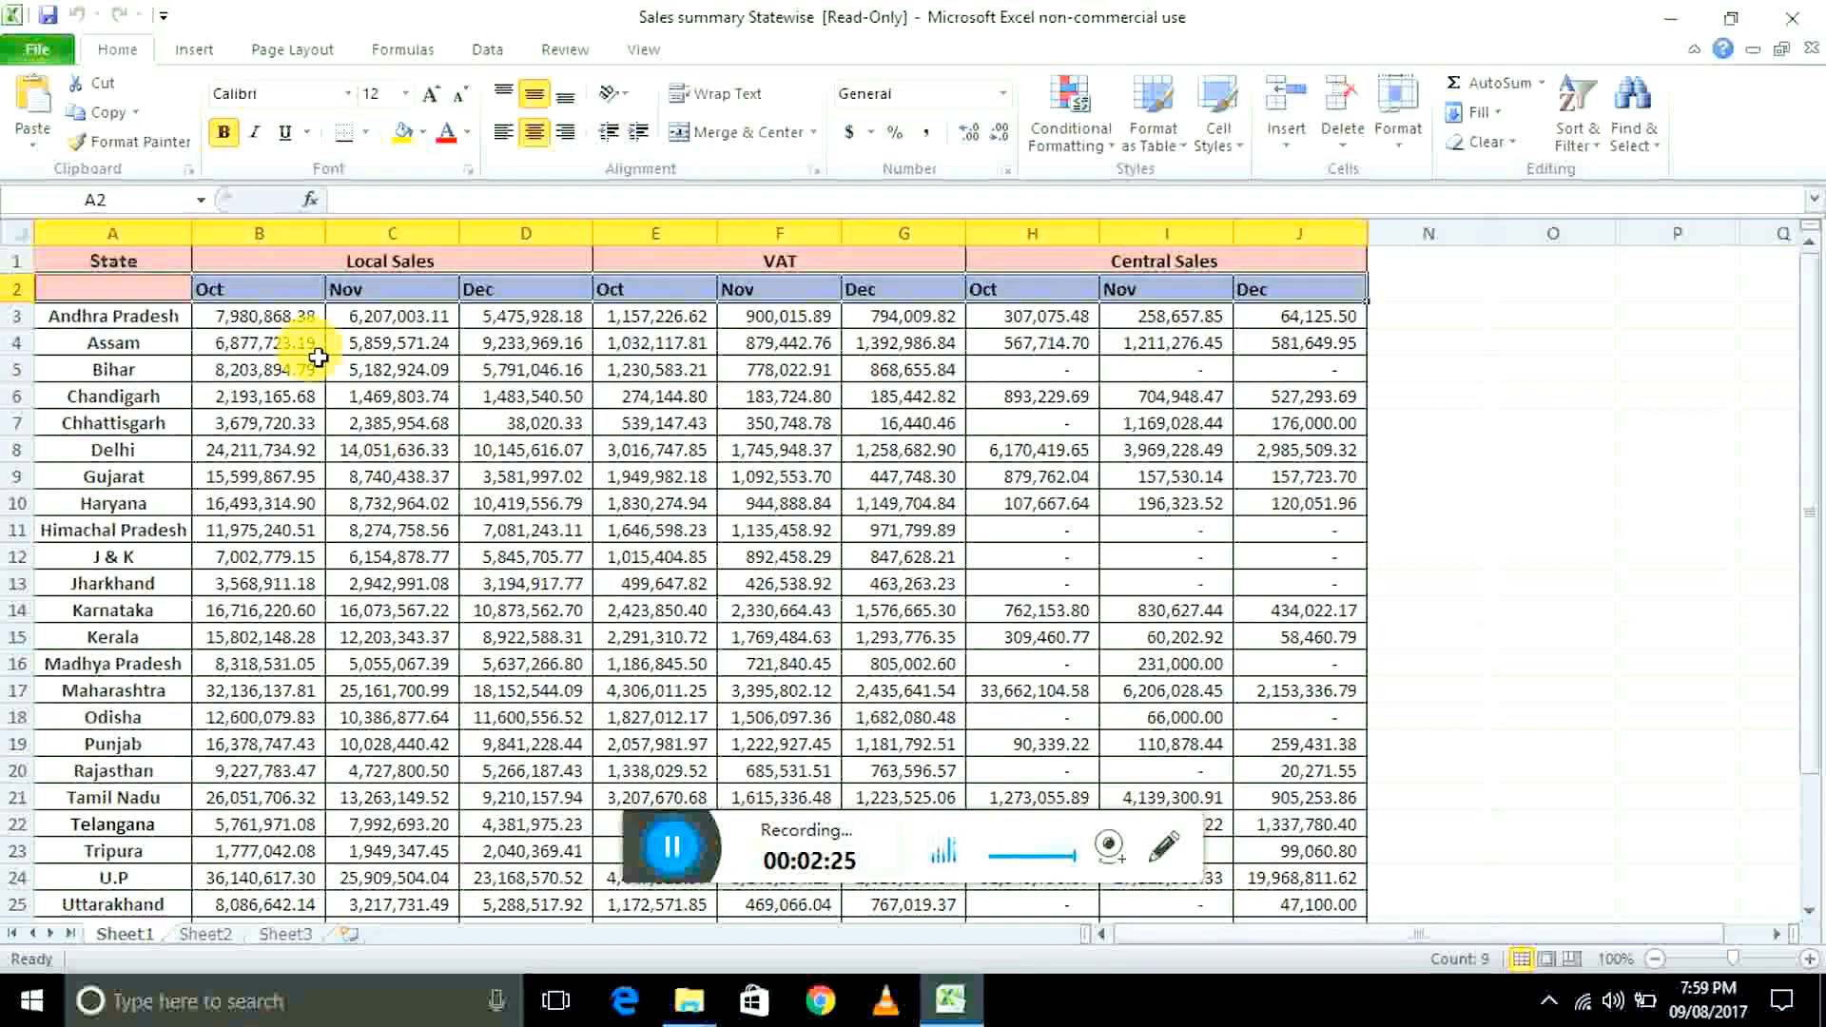
key("ctrl+shift+l")
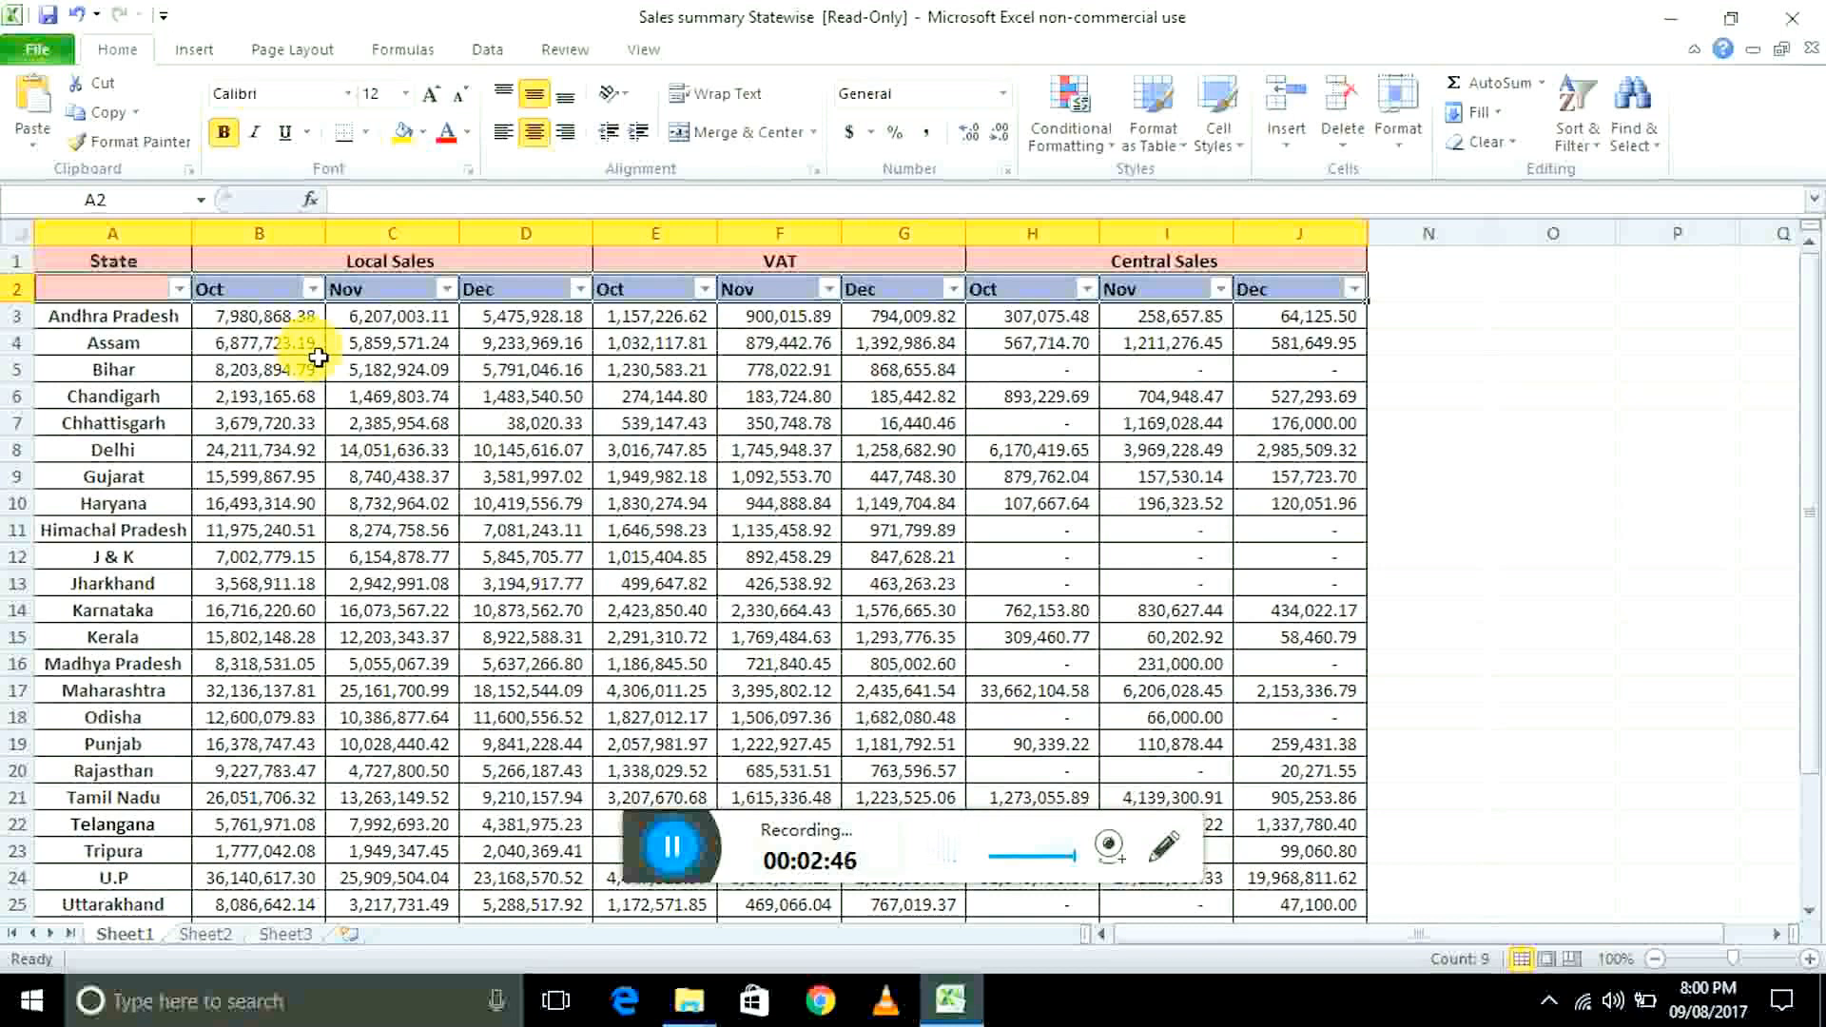
- Examine the filter header row and the list of states beneath it in column A
key("Down")
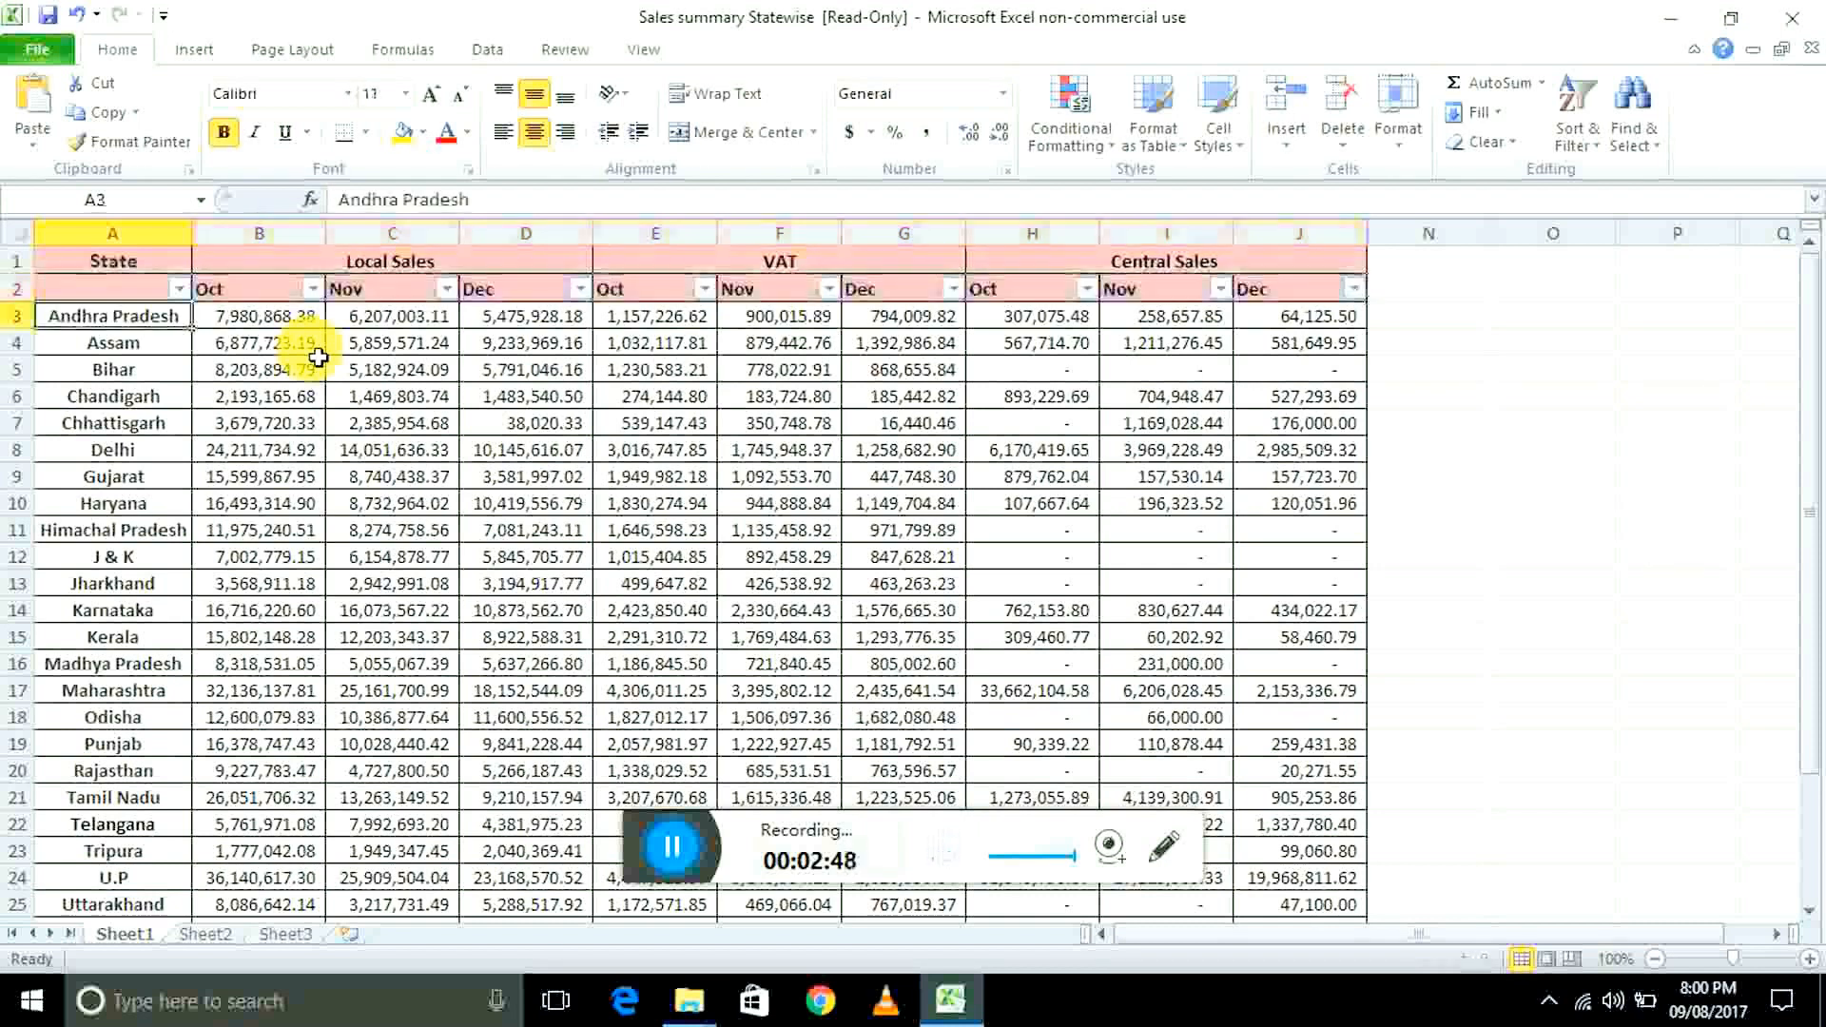
key("Up")
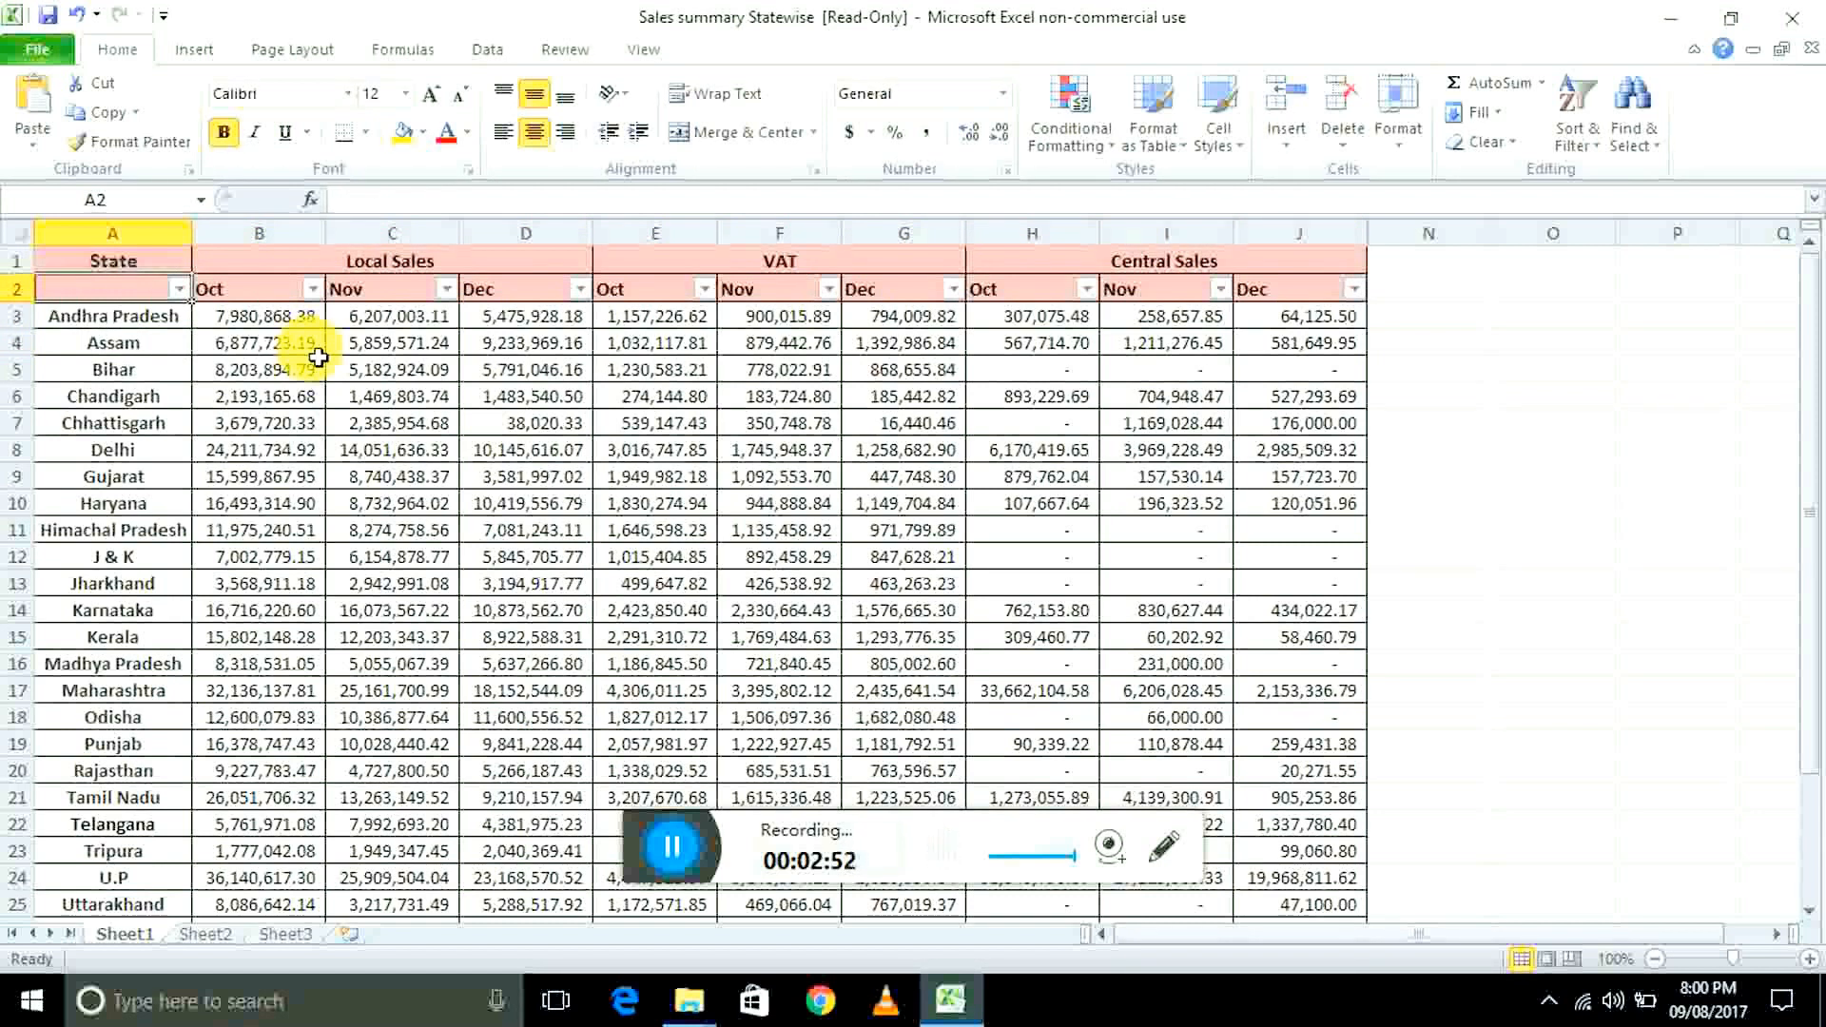
key("Down")
key("Up")
key("Down")
key("Down")
key("ctrl+Down")
key("Up")
key("ctrl+Up")
key("Down")
key("Down")
key("Down")
key("Down")
key("Down")
key("ctrl+Up")
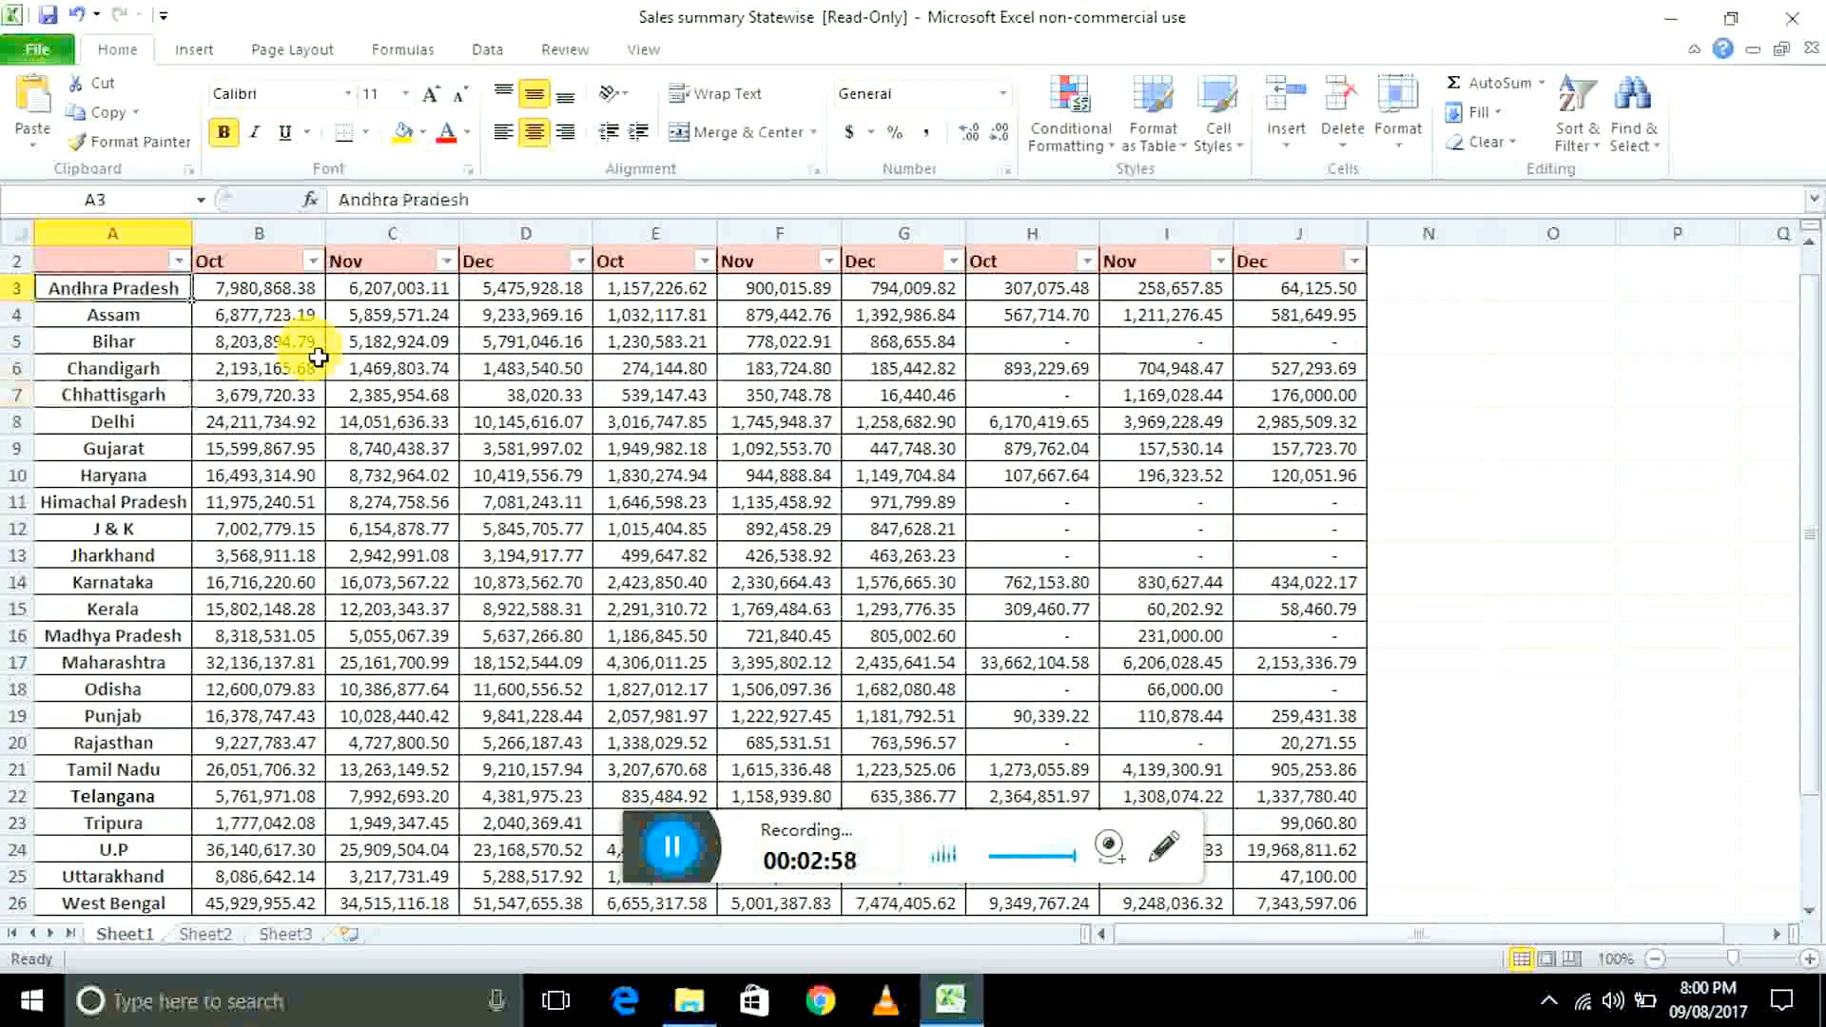
key("ctrl+Up")
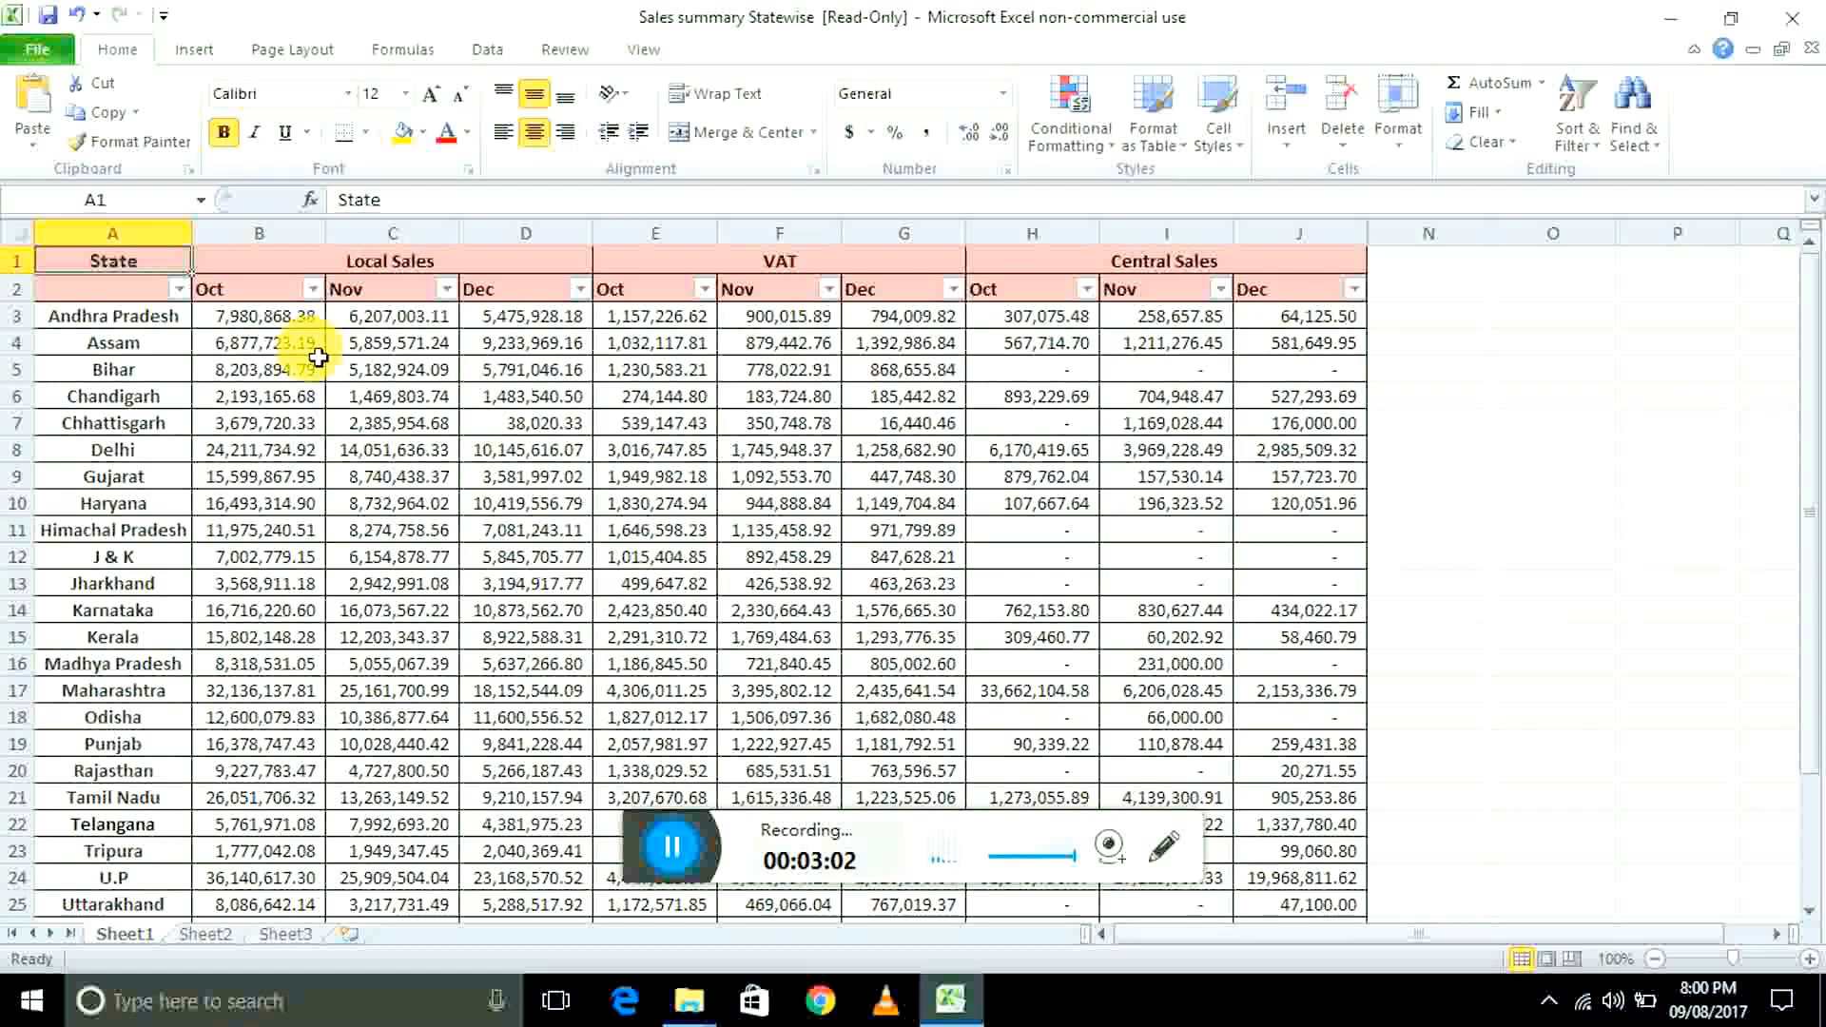
- Look through the states in column A from Andhra Pradesh to Madhya Pradesh, including the figures in the Haryana row
key("Down")
key("Down")
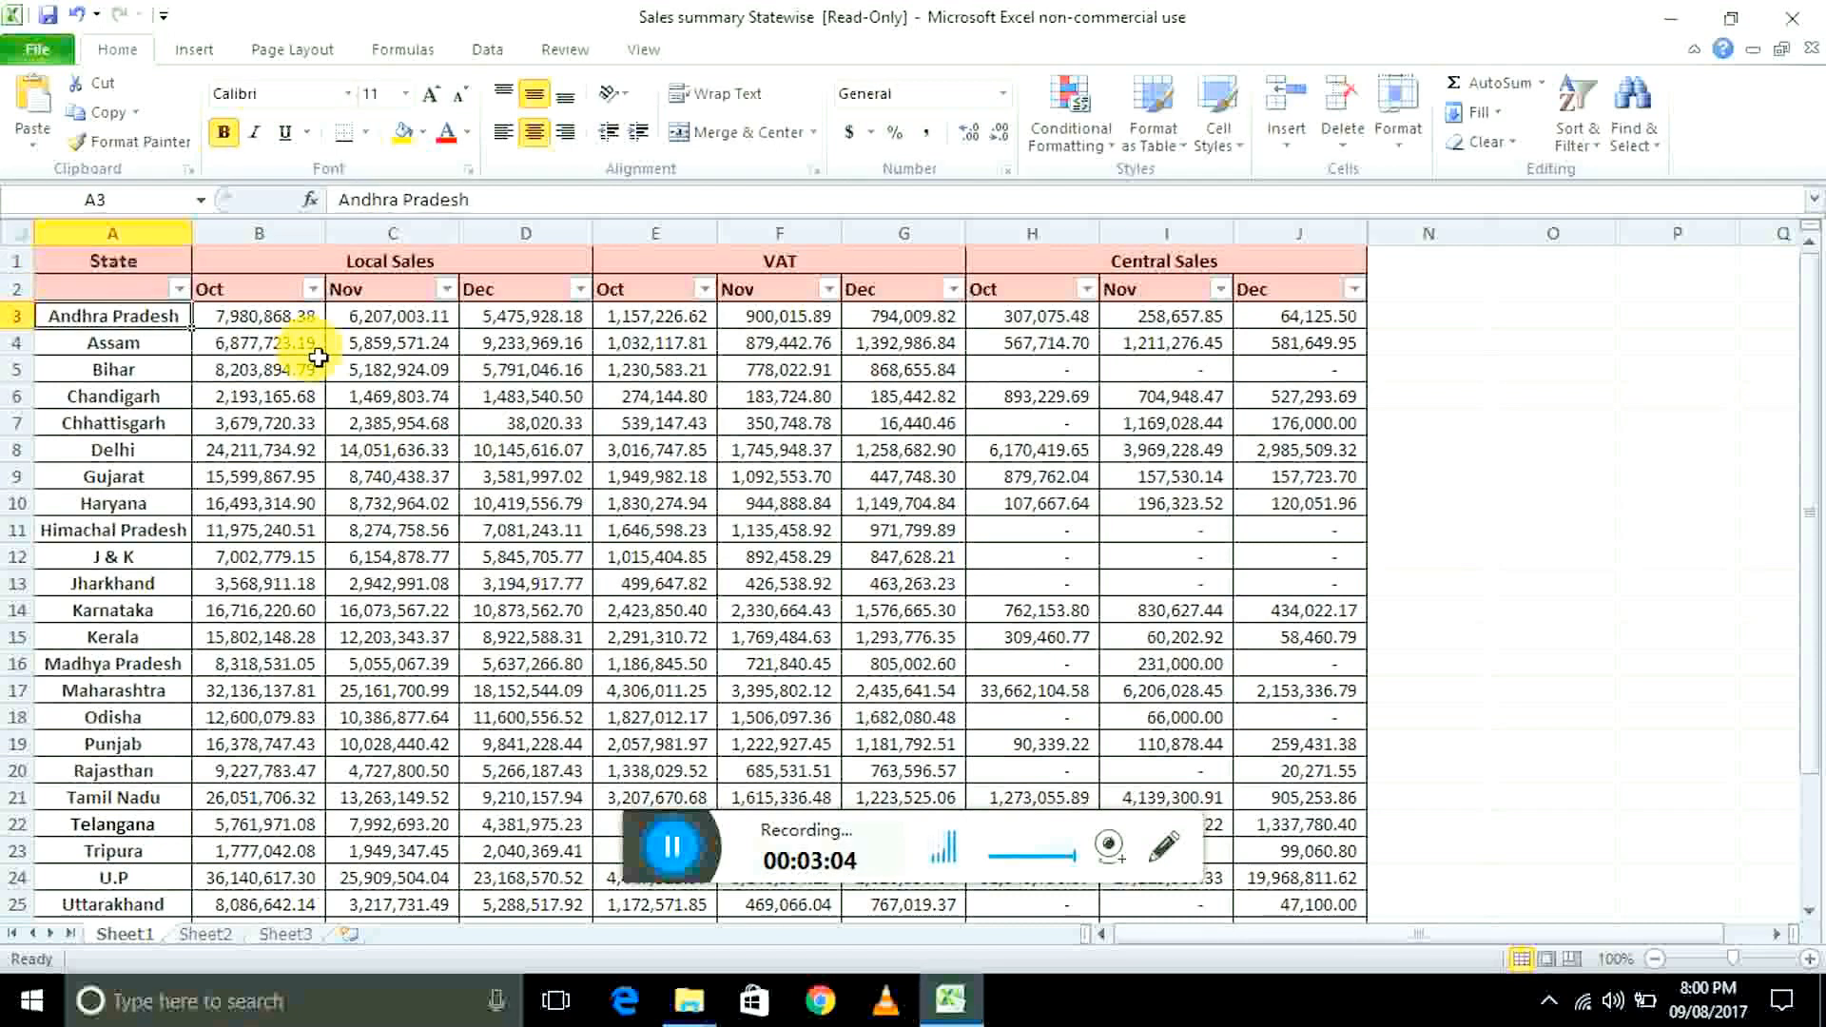
key("Down")
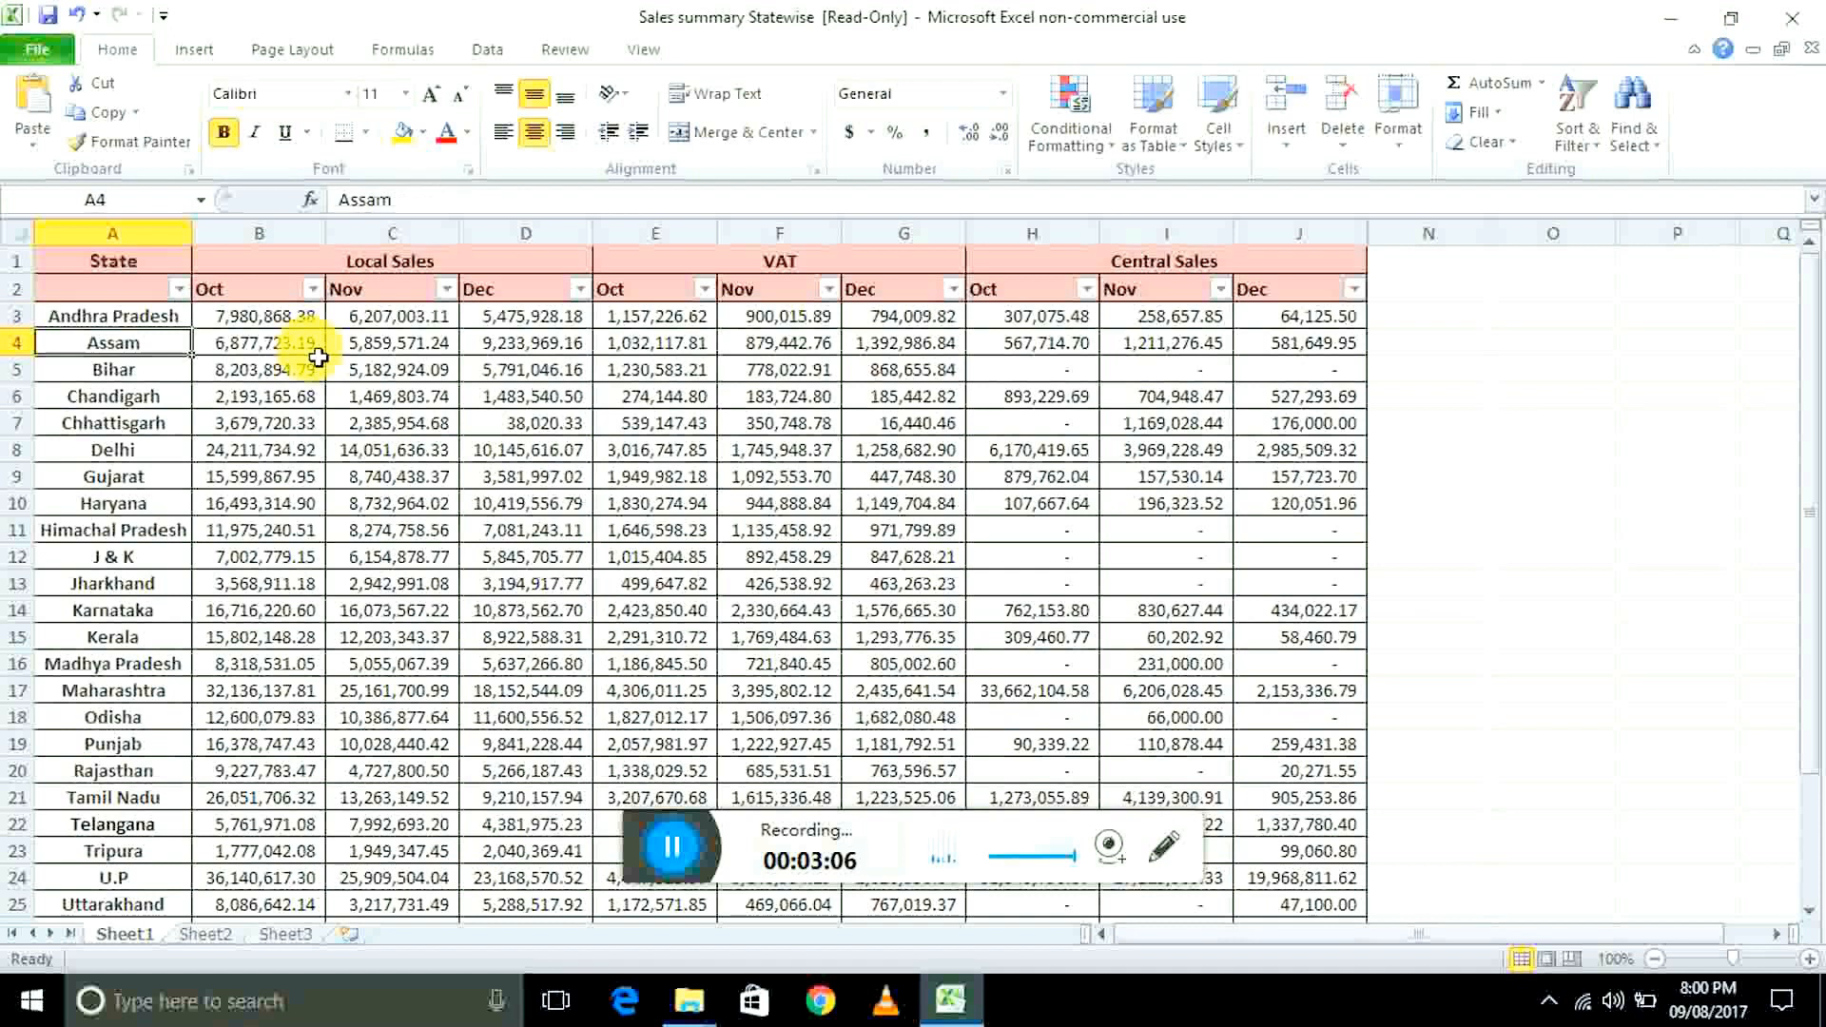
key("Down")
key("Down")
key("Down")
key("Up")
key("Up")
key("Down")
key("Down")
key("Down")
key("Down")
key("Down")
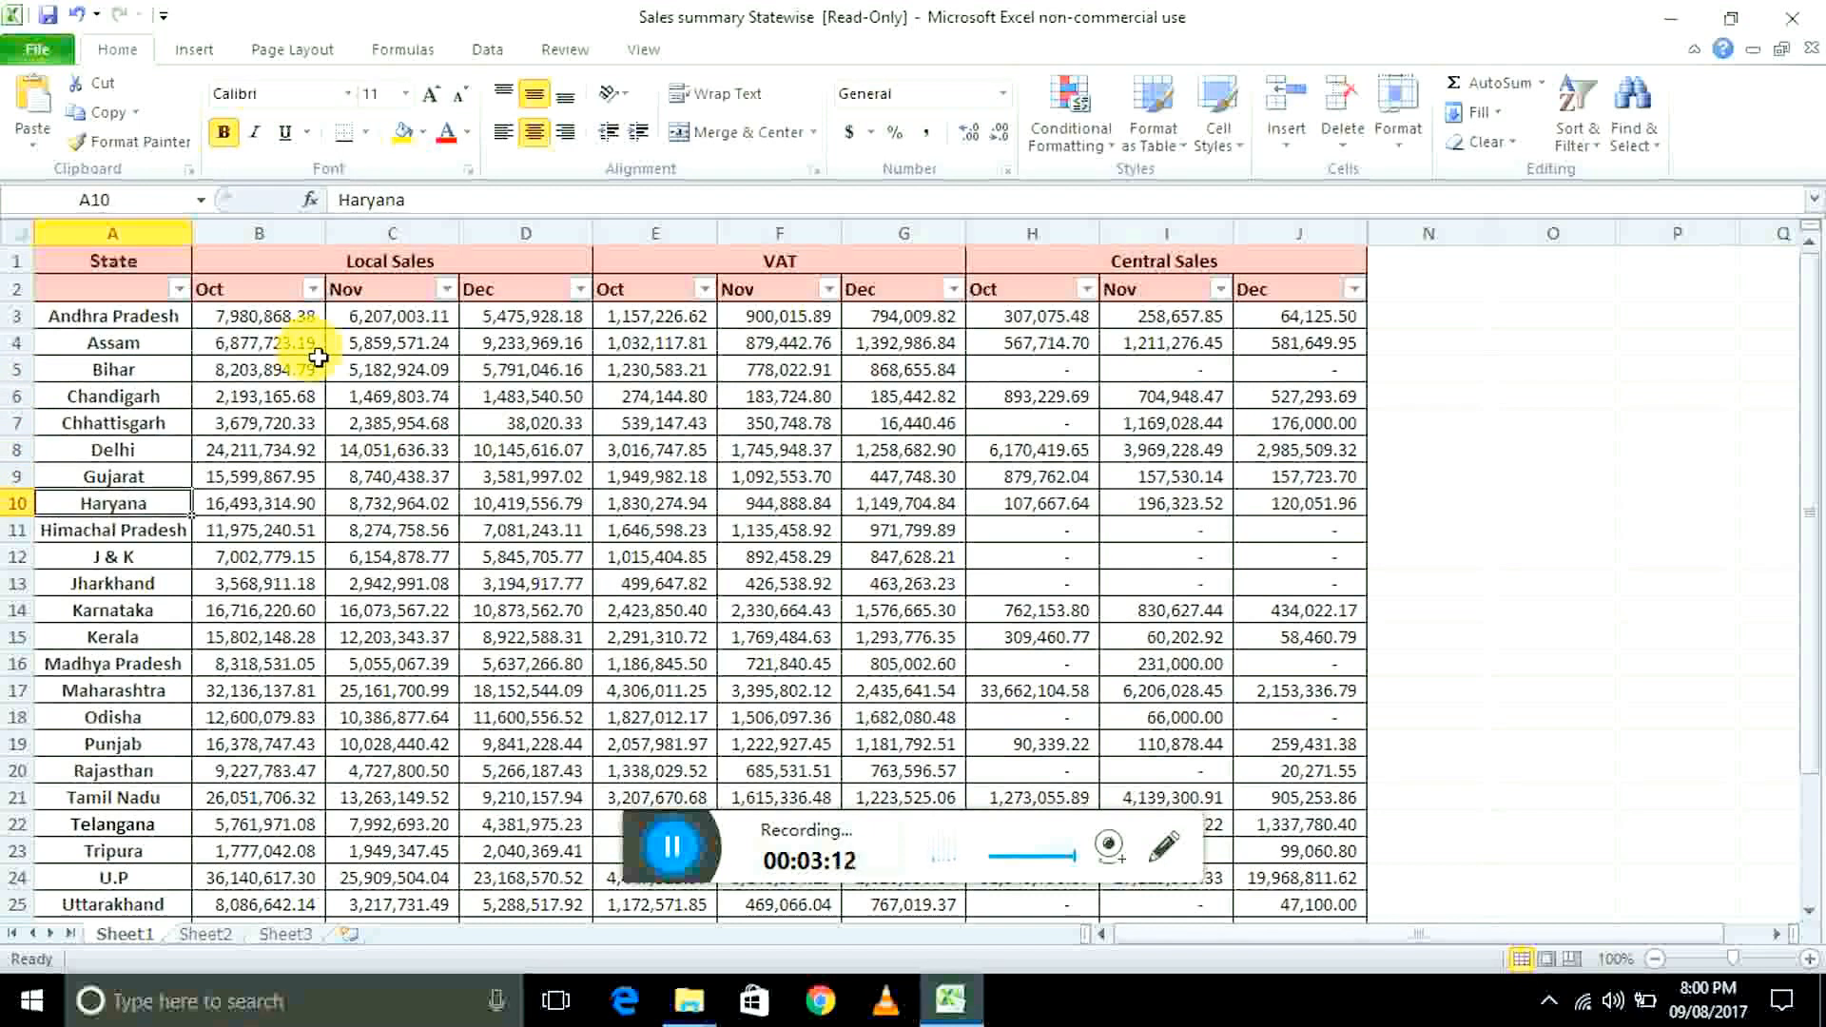
key("Right")
key("Right")
key("Right")
key("Right")
key("Left")
key("Left")
key("Left")
key("Left")
key("Down")
key("Down")
key("Down")
key("Down")
key("Down")
key("Down")
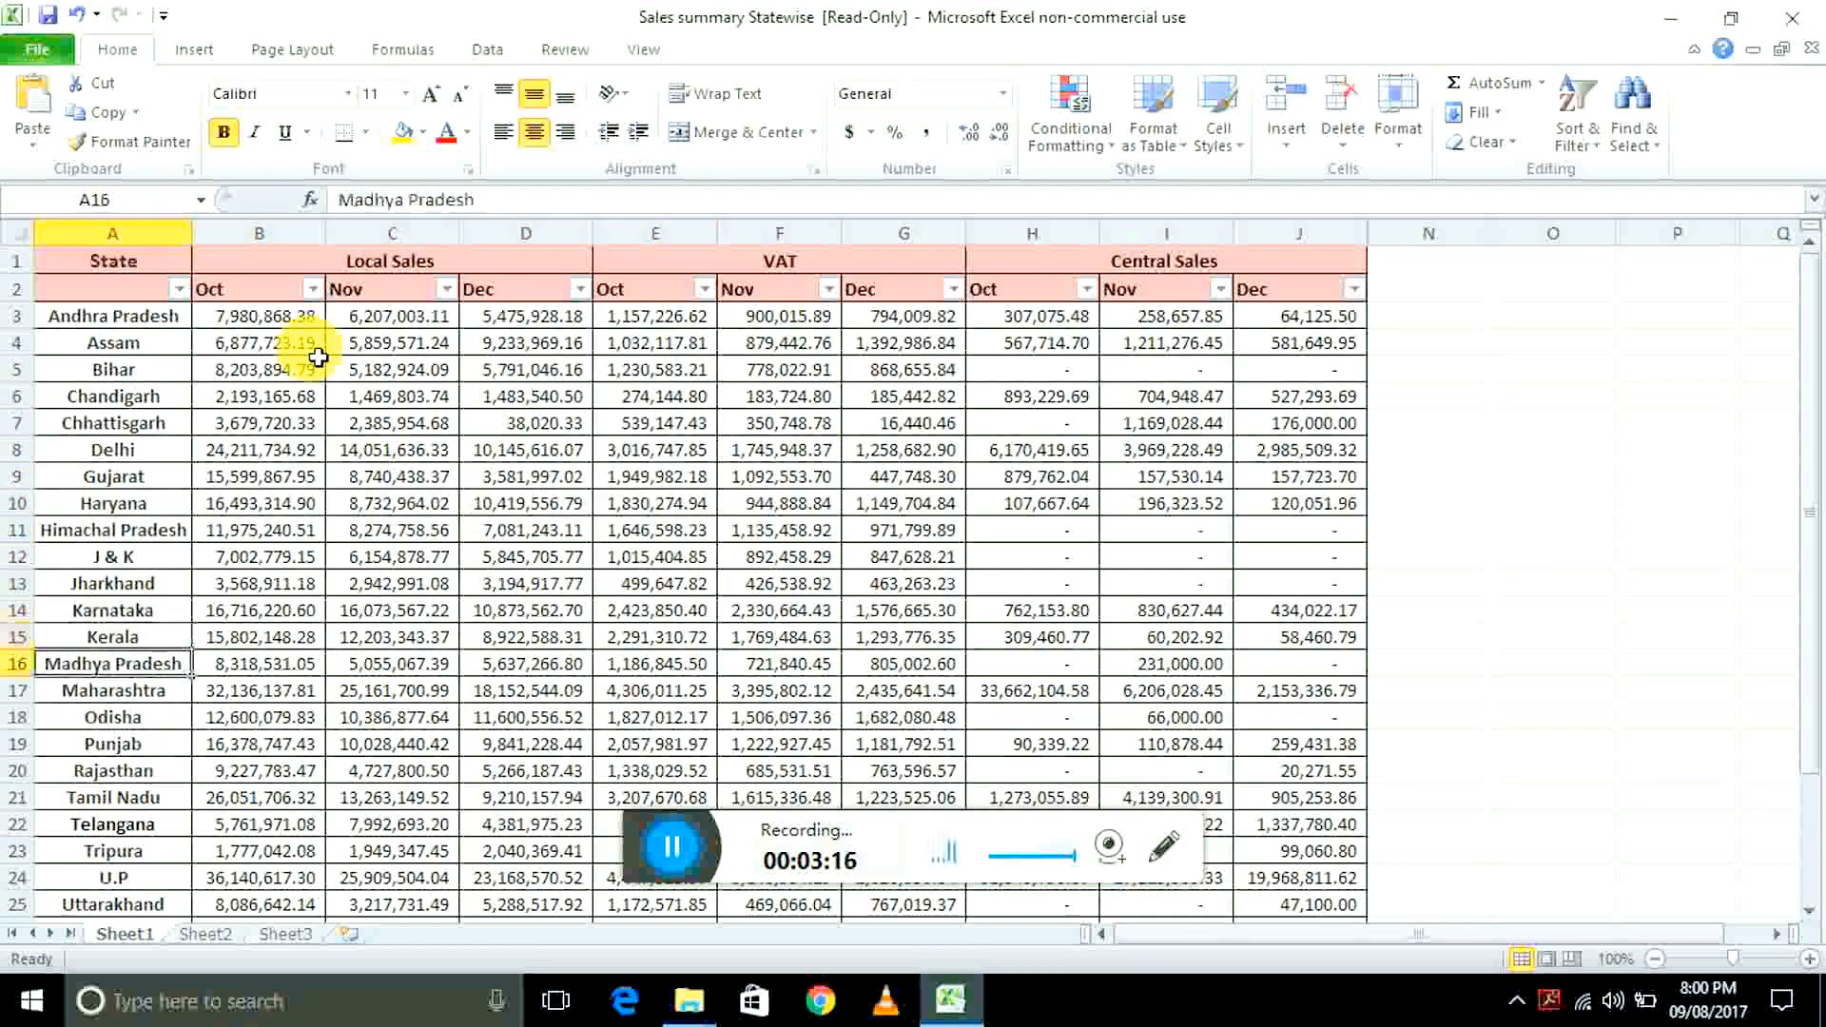
- In the filter of the state column, clear all states and select only Haryana
key("Up")
key("ctrl+Up")
key("Up")
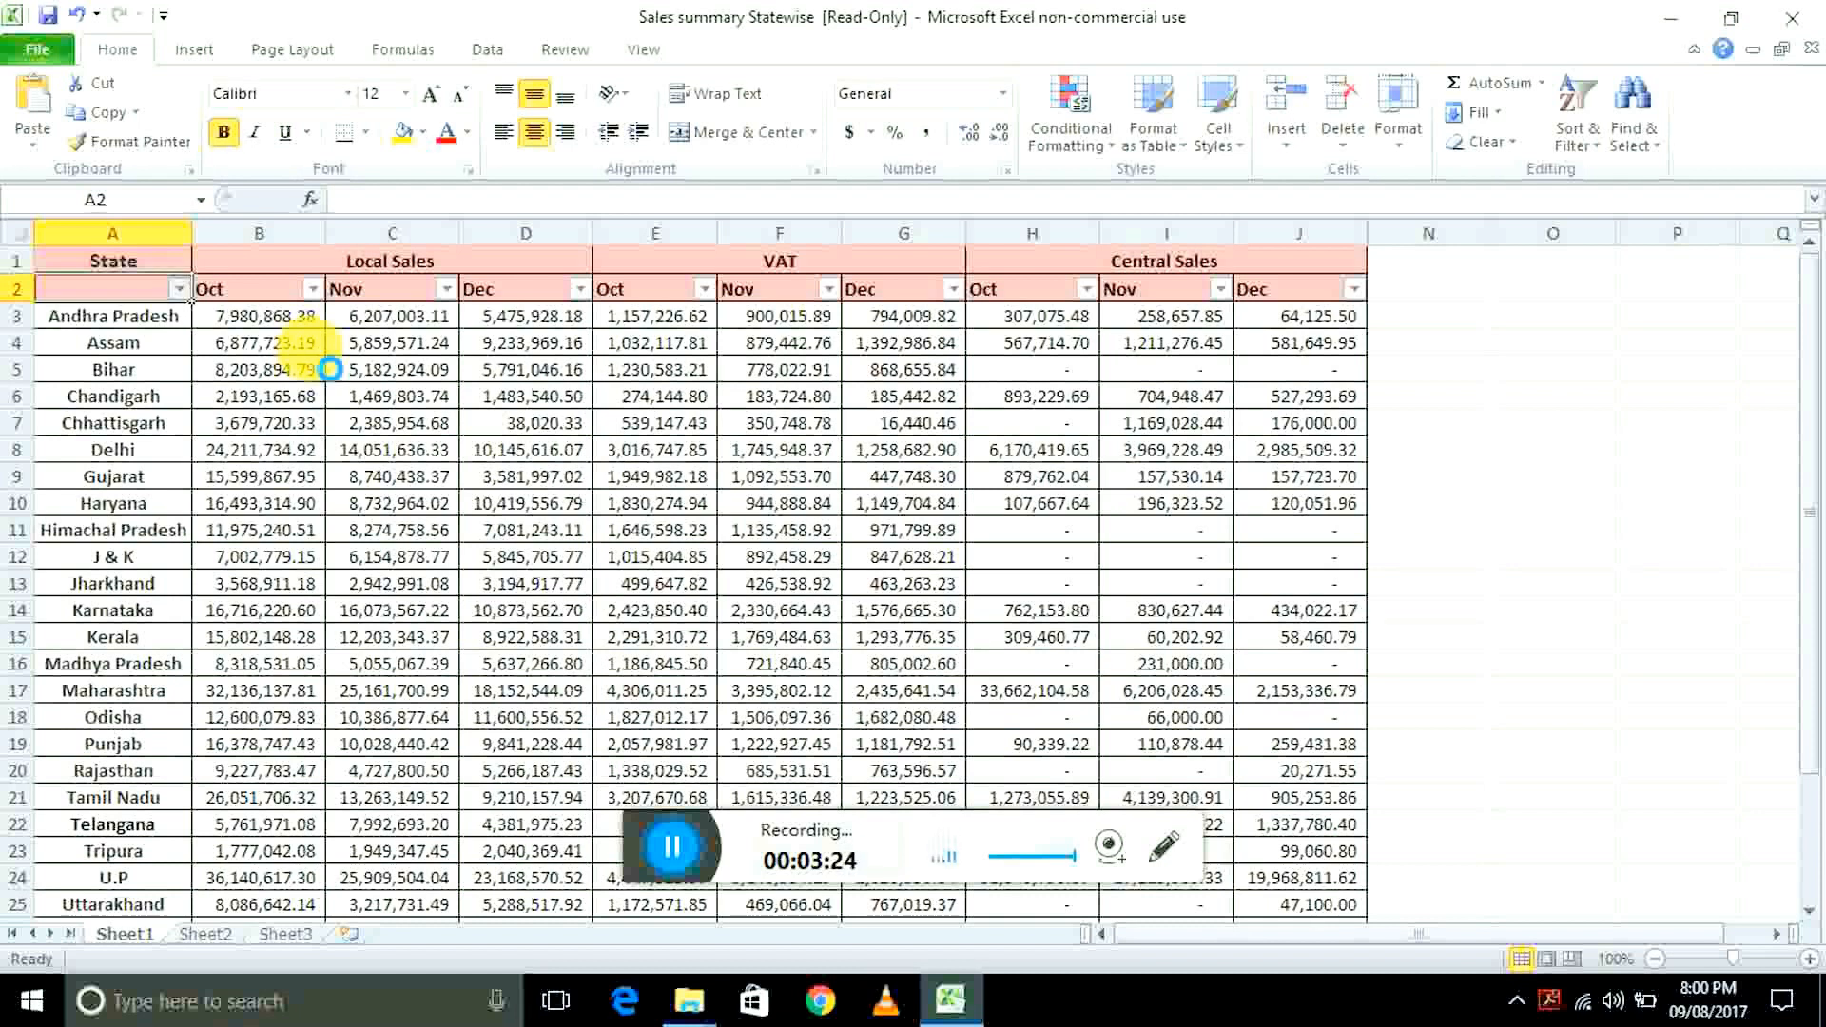
key("alt+Down")
key("Down")
key("Down")
key("Down")
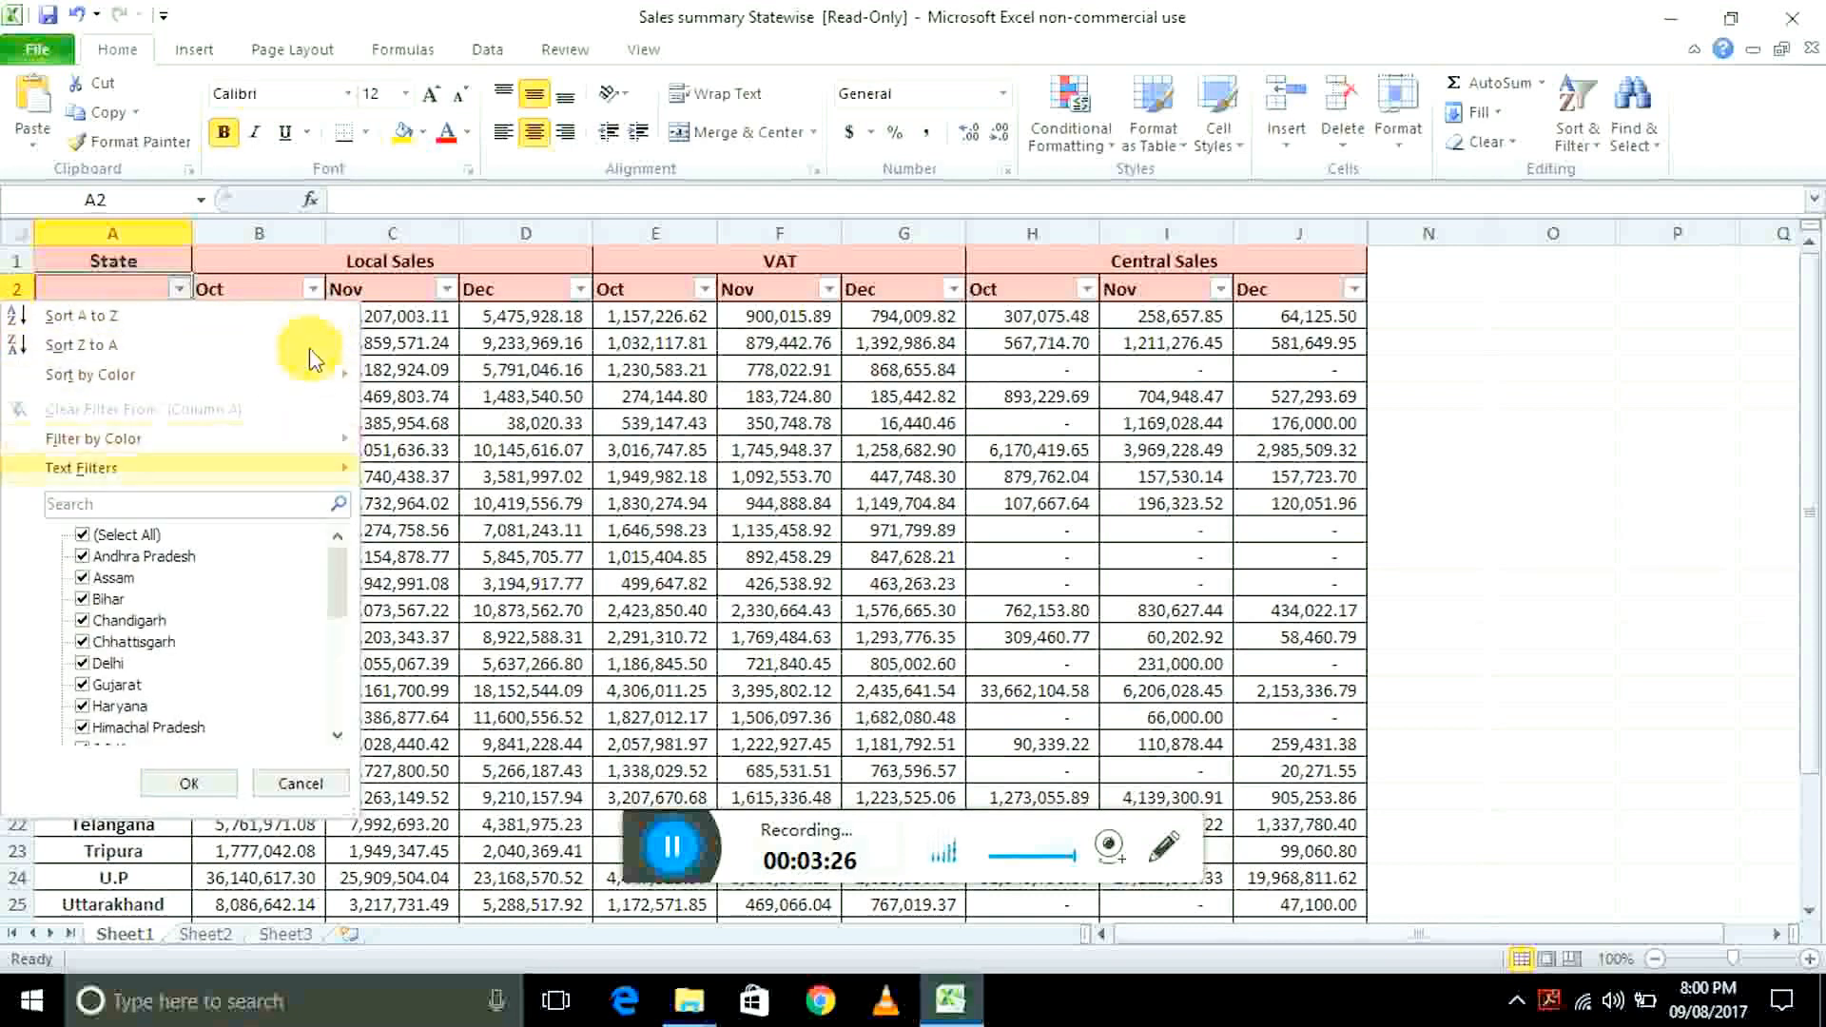
key("space")
key("Down")
key("Down")
key("Down")
key("Down")
key("Down")
key("Down")
key("Down")
key("Down")
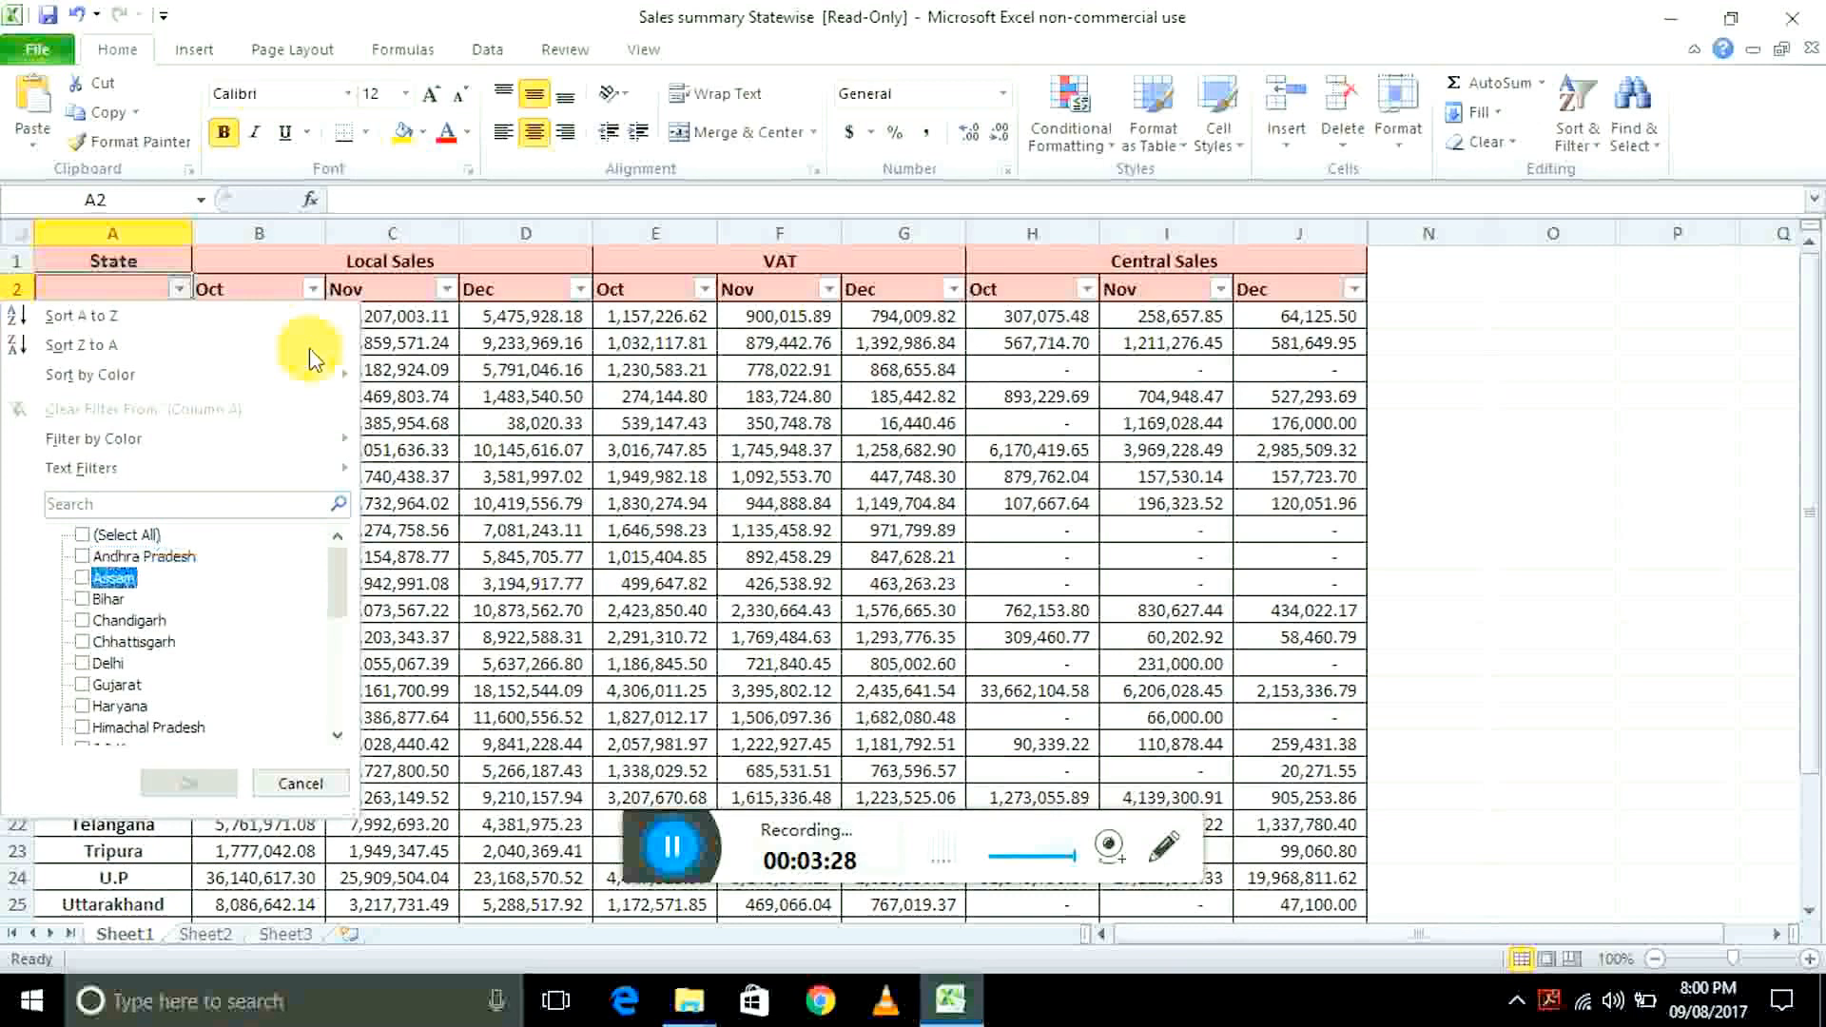
key("space")
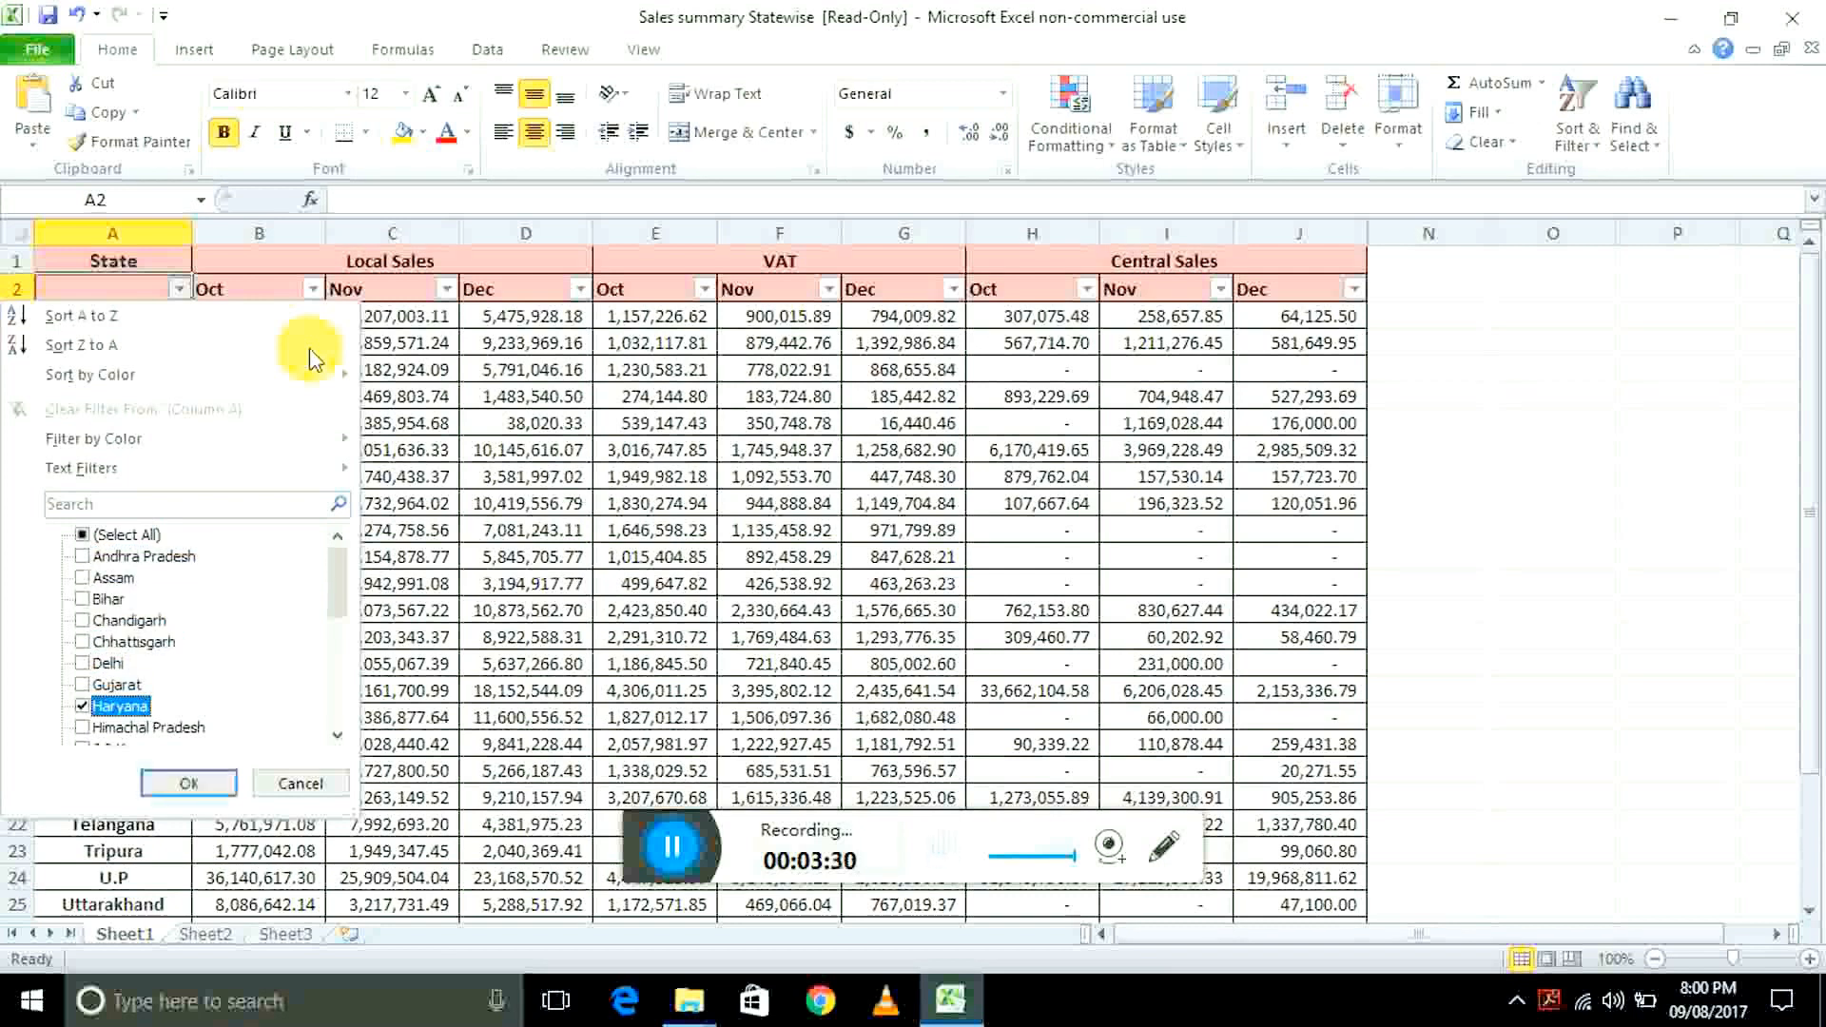
- Add Punjab and Rajasthan to the selected states in the state column's filter and apply the filter
key("Down")
key("Down")
key("Down")
key("Down")
key("Down")
key("Down")
key("Down")
key("Down")
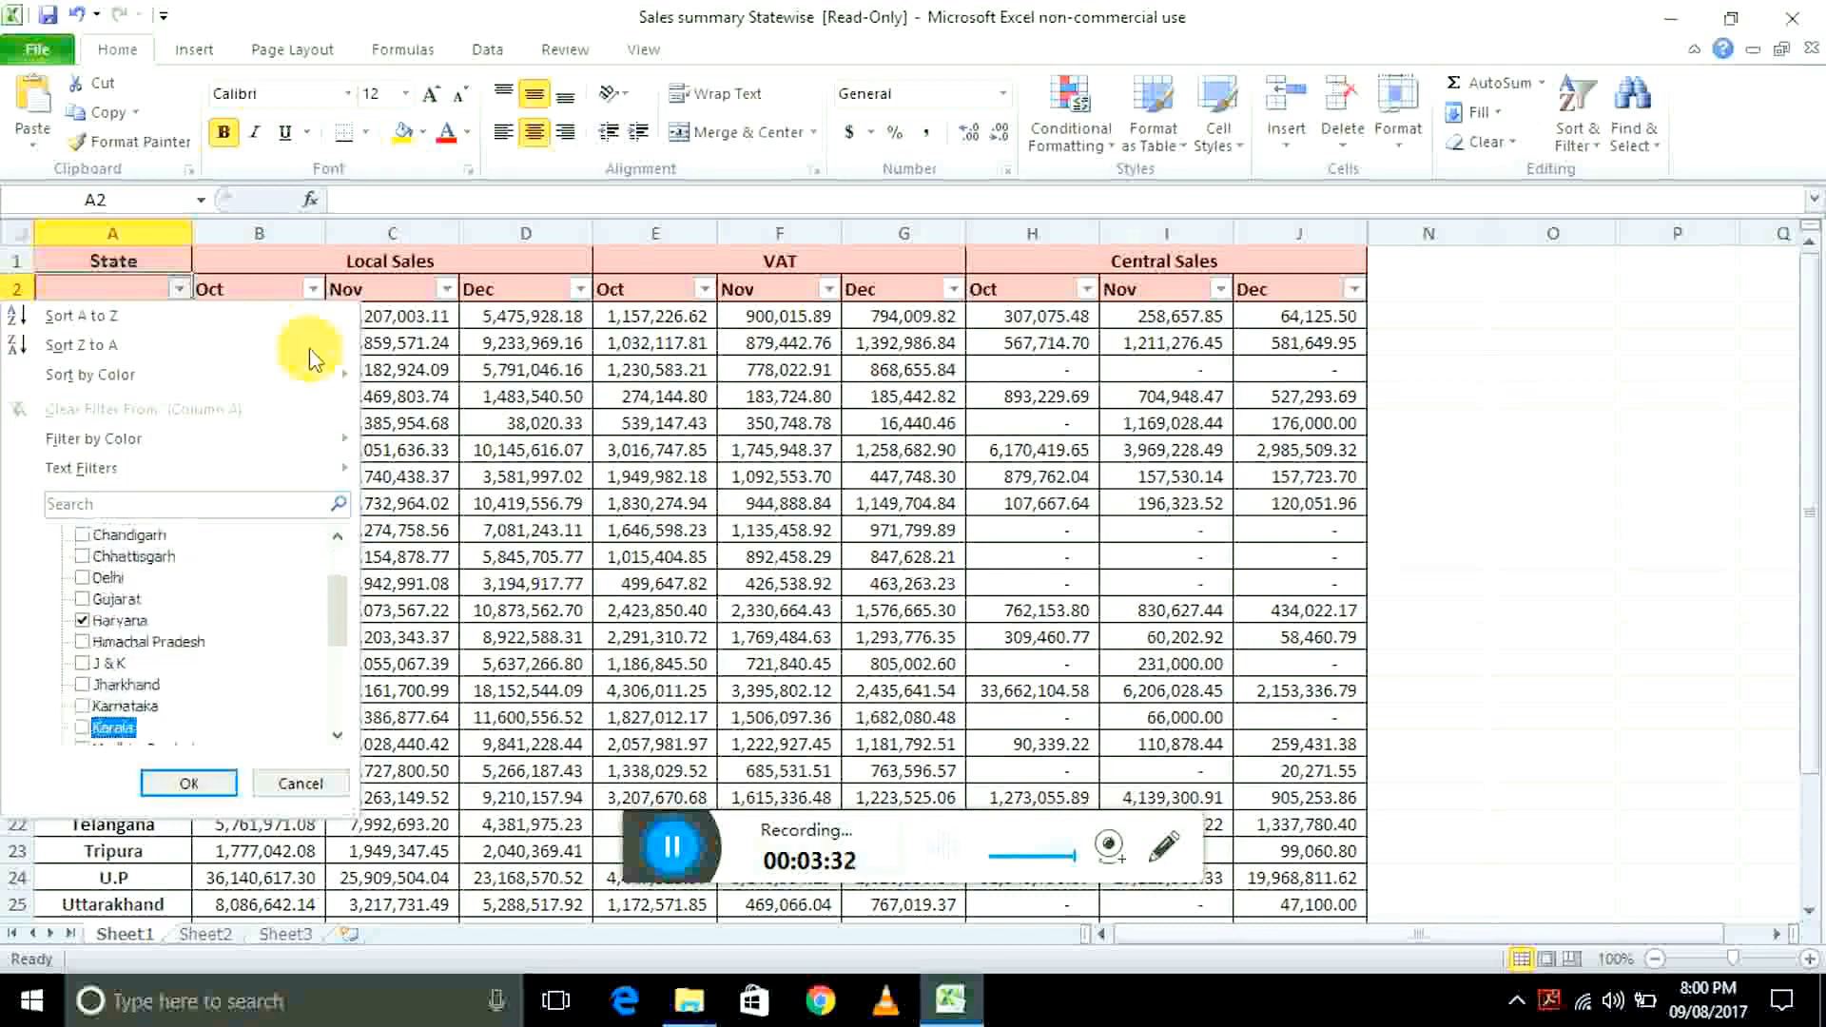
key("Up")
key("space")
key("Up")
key("Up")
key("Up")
key("Up")
key("Down")
key("Down")
key("Down")
key("Down")
key("Down")
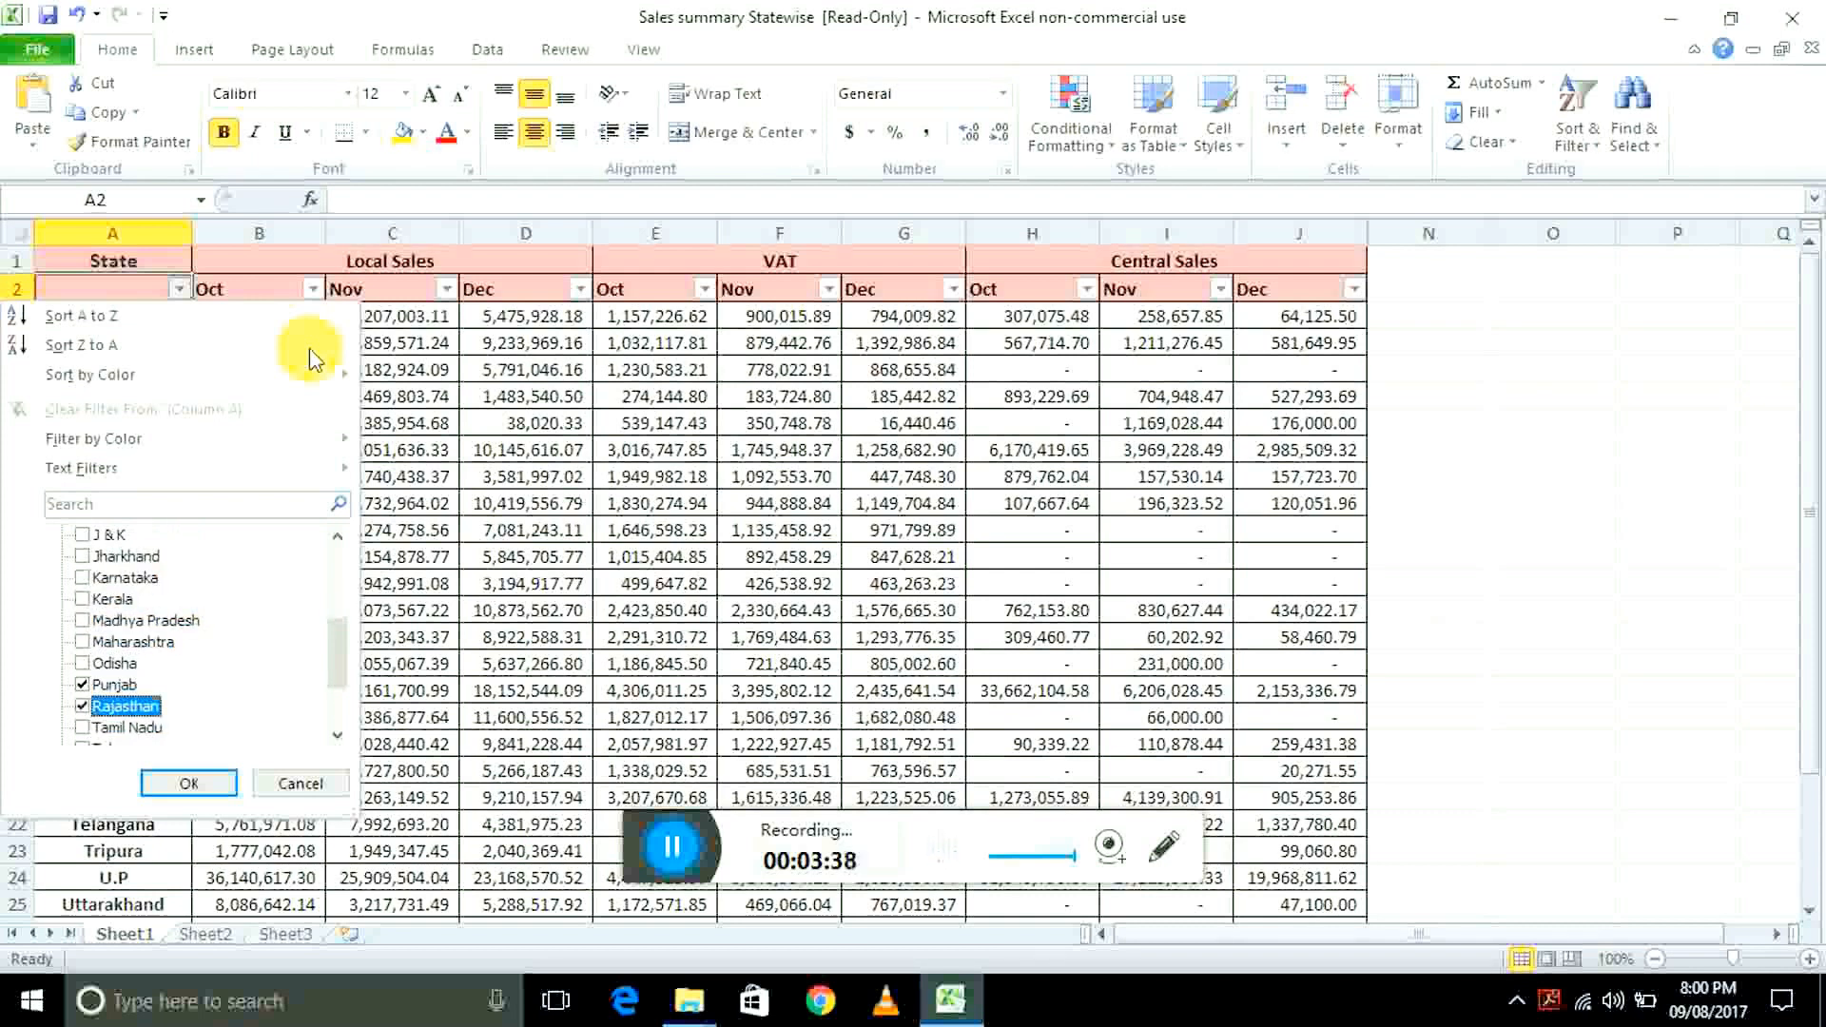
key("Return")
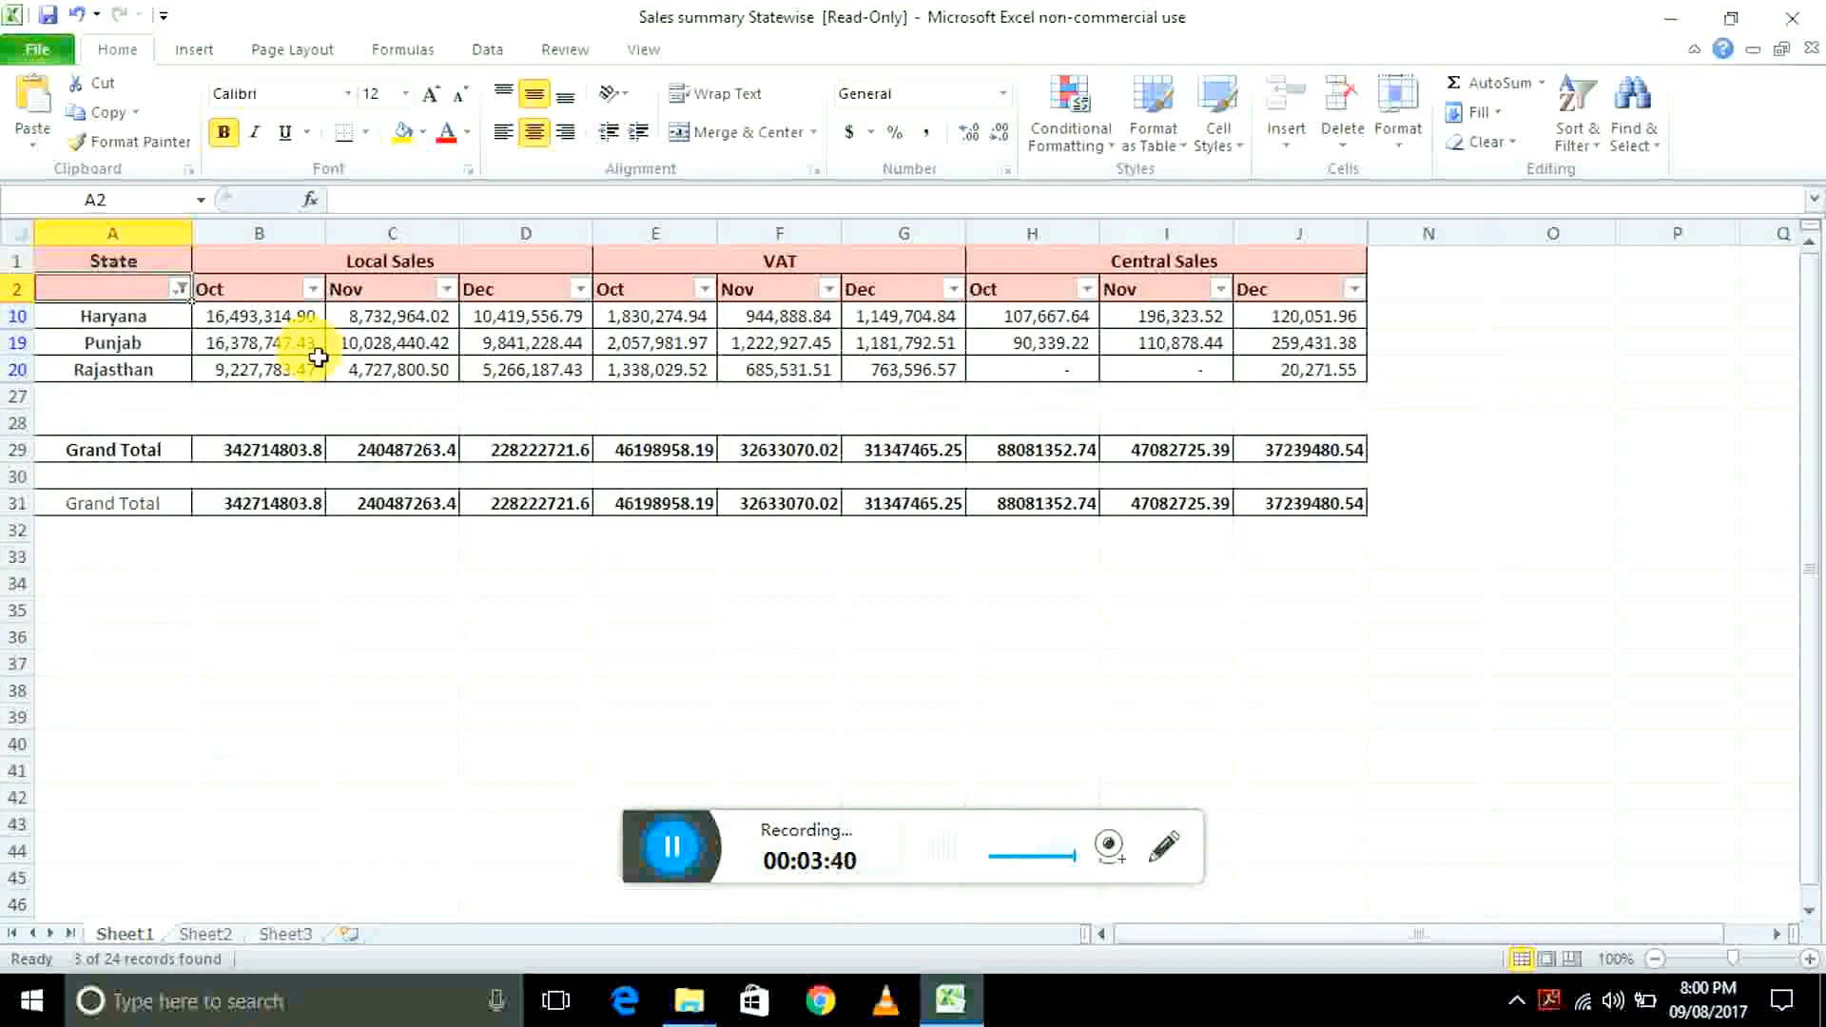
- Look over the filtered Haryana, Punjab and Rajasthan rows and the Grand Total rows beneath them
key("Down")
key("Down")
key("Down")
key("Down")
key("Down")
key("Down")
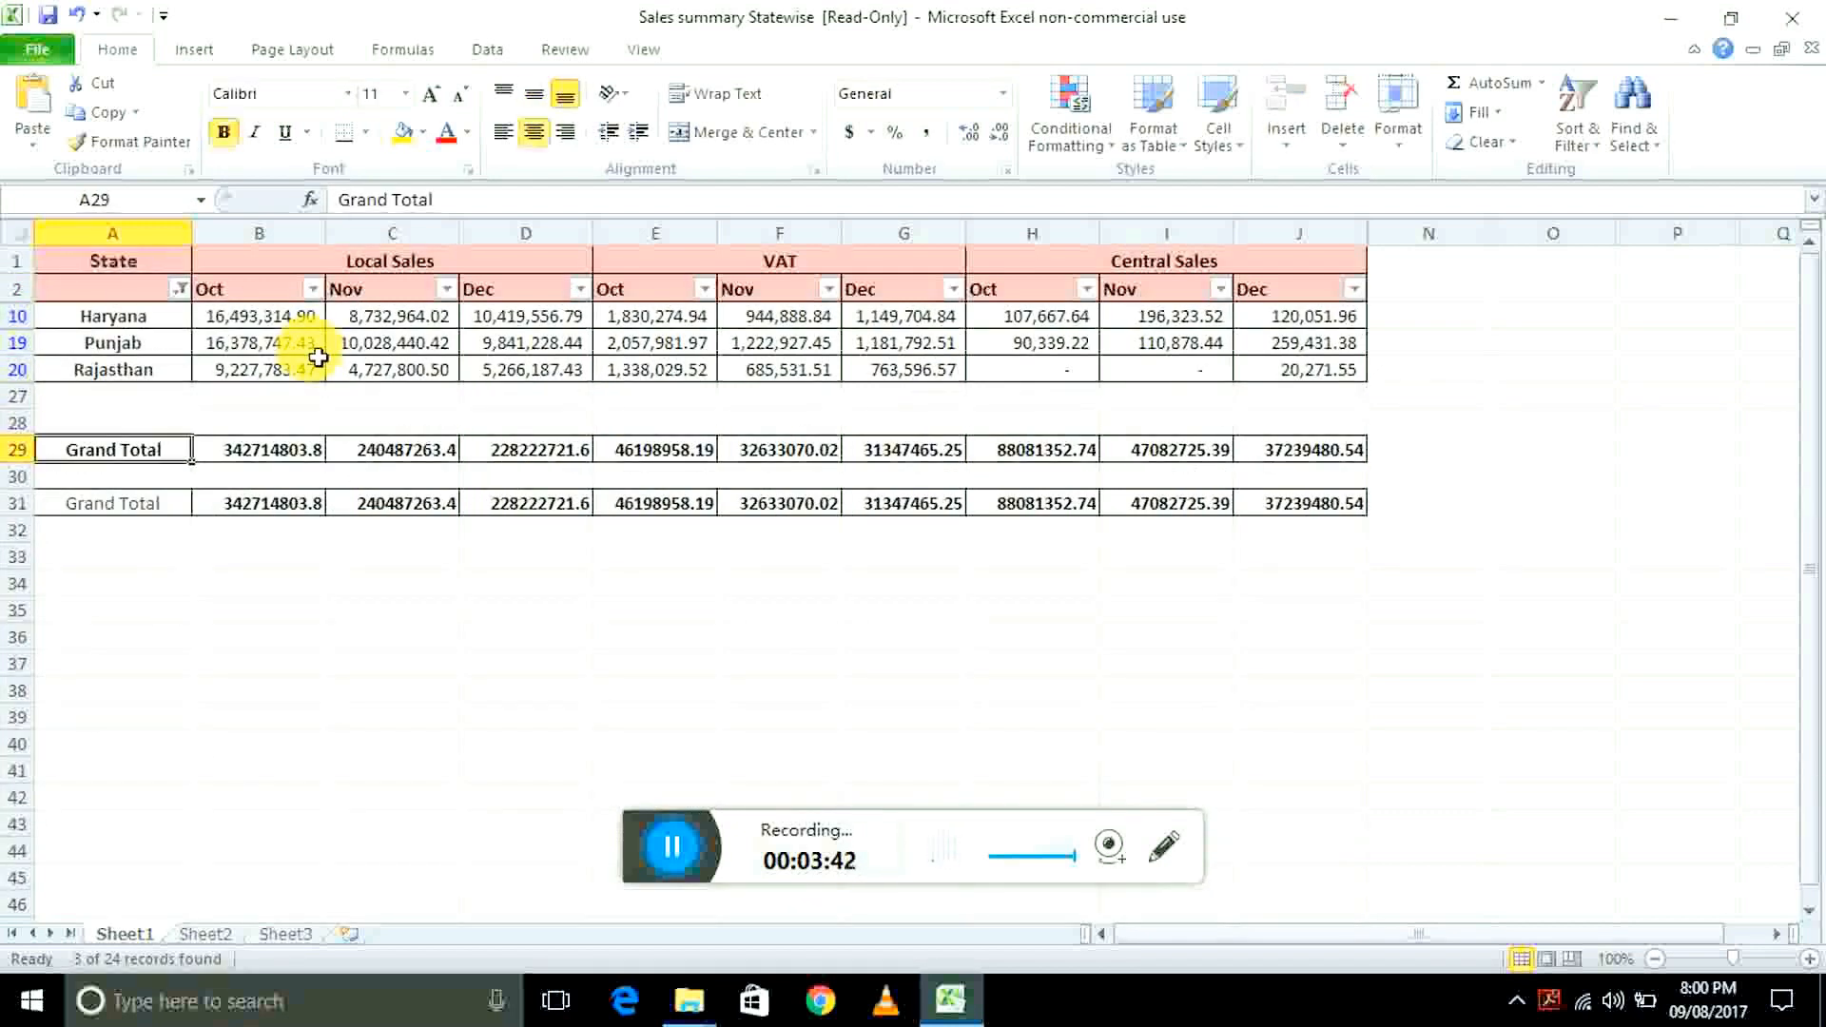
key("Right")
key("Left")
key("Up")
key("Right")
key("Up")
key("Up")
key("Up")
key("Down")
key("Down")
key("Down")
key("Down")
key("Up")
key("Up")
key("Up")
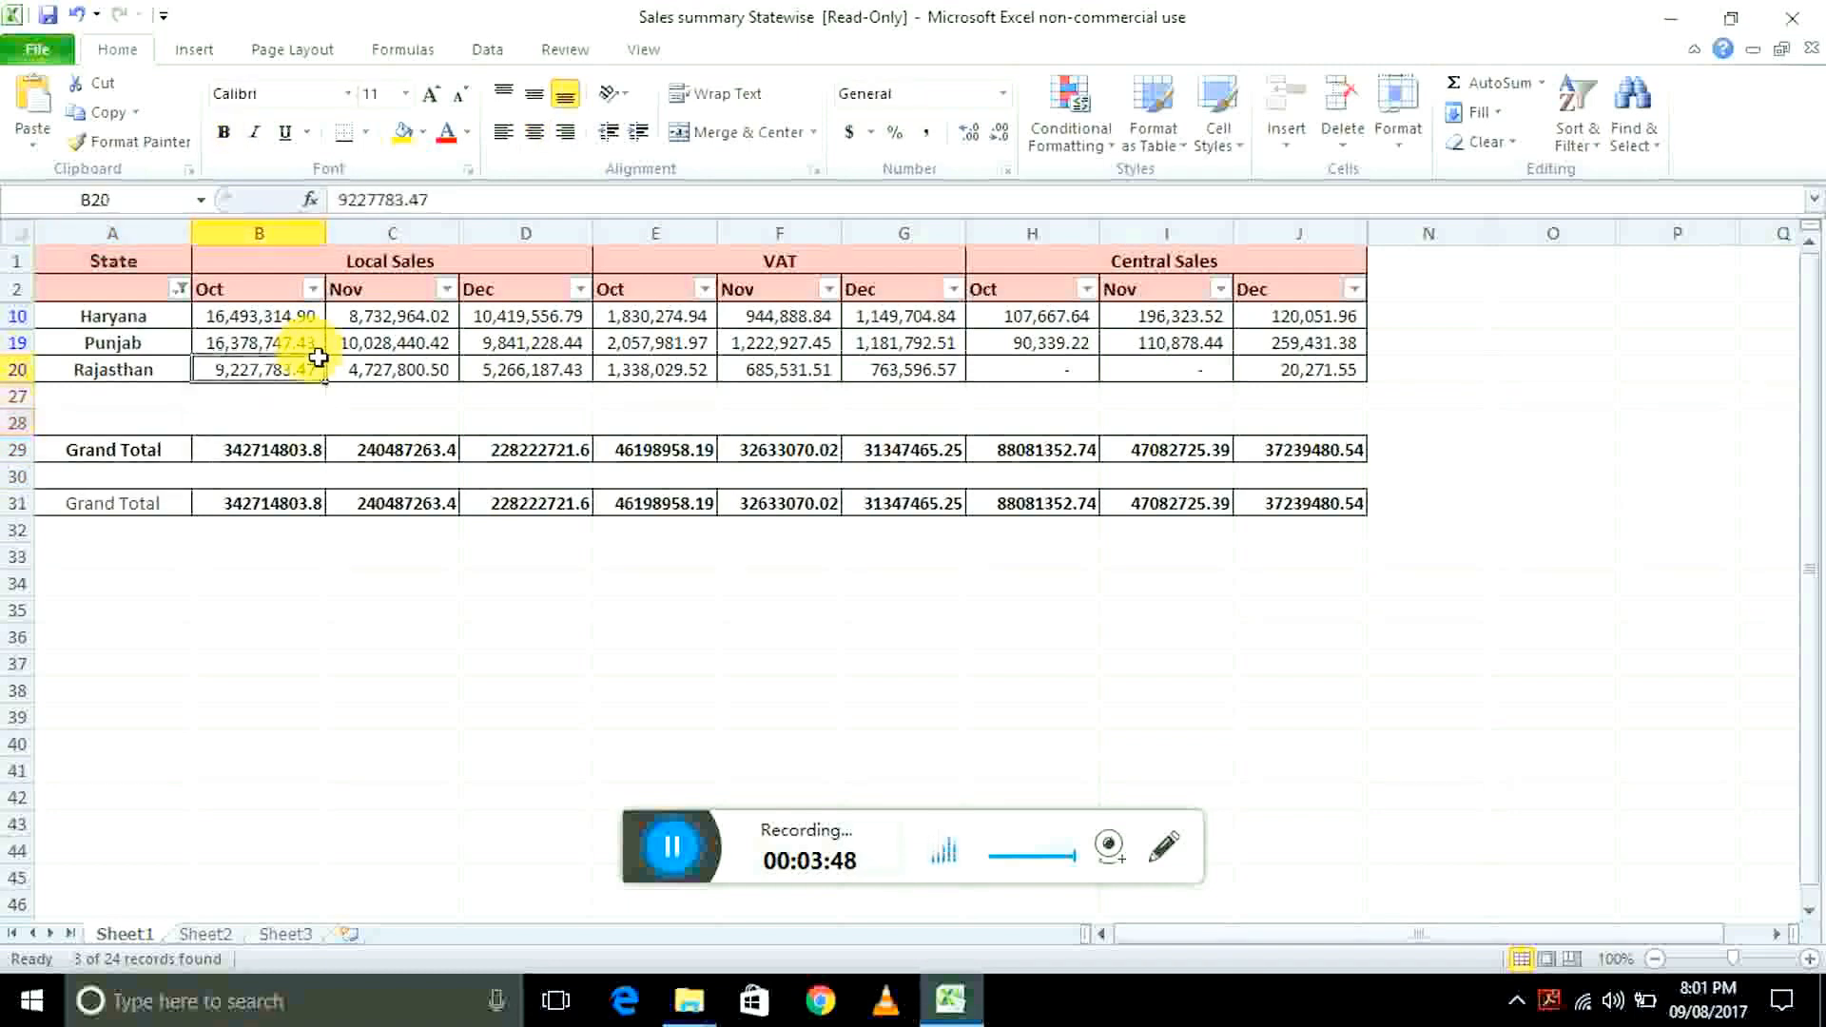
key("Right")
key("Left")
key("Up")
key("Up")
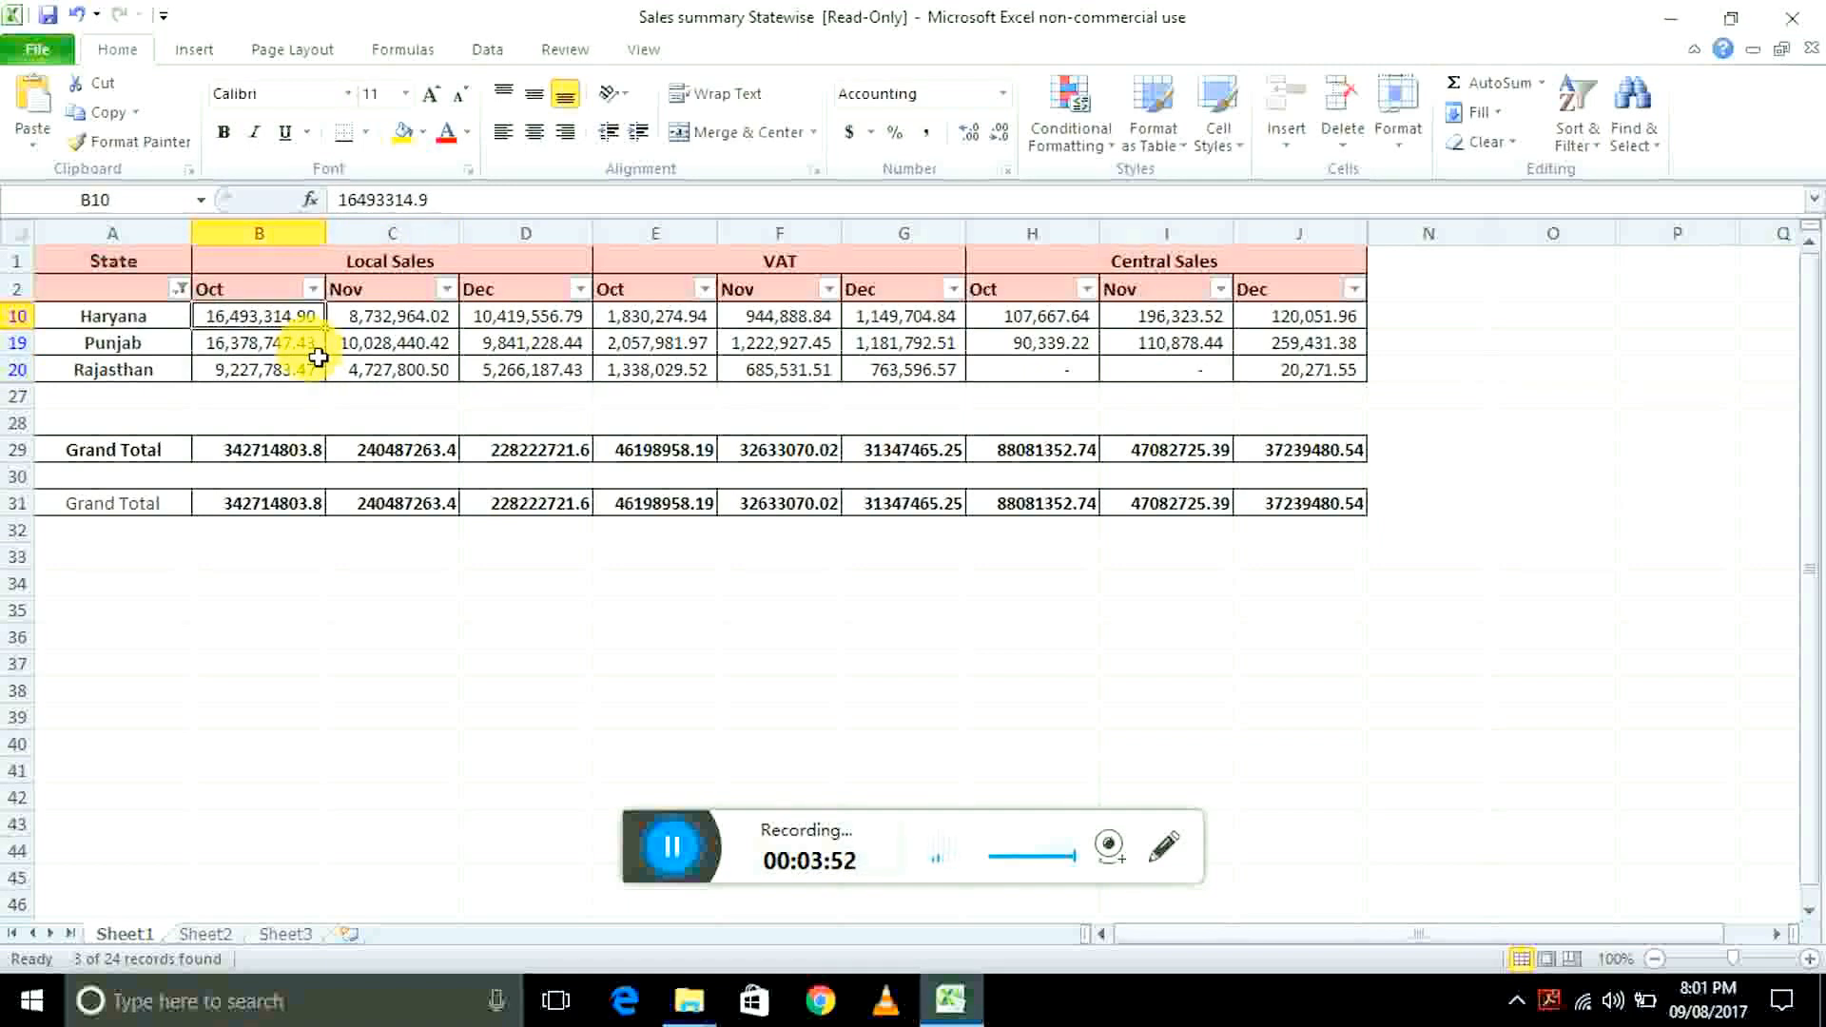
key("Left")
key("Up")
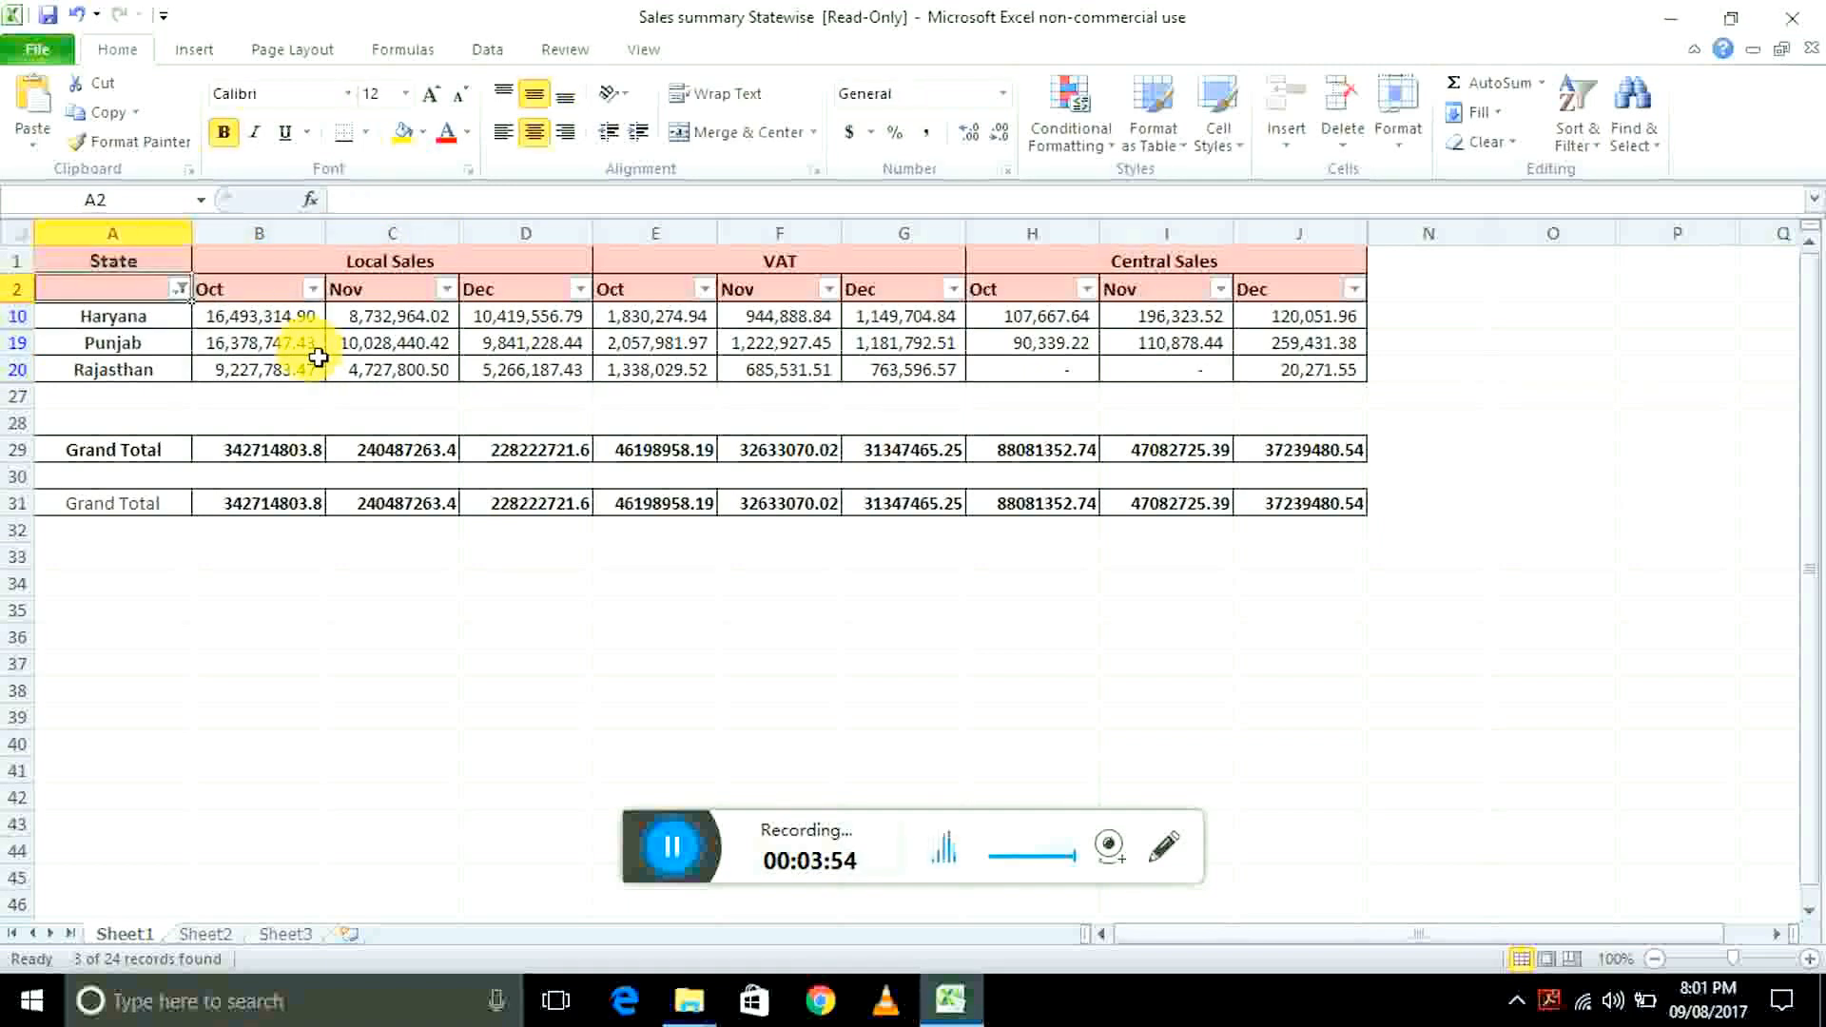
key("alt+Down")
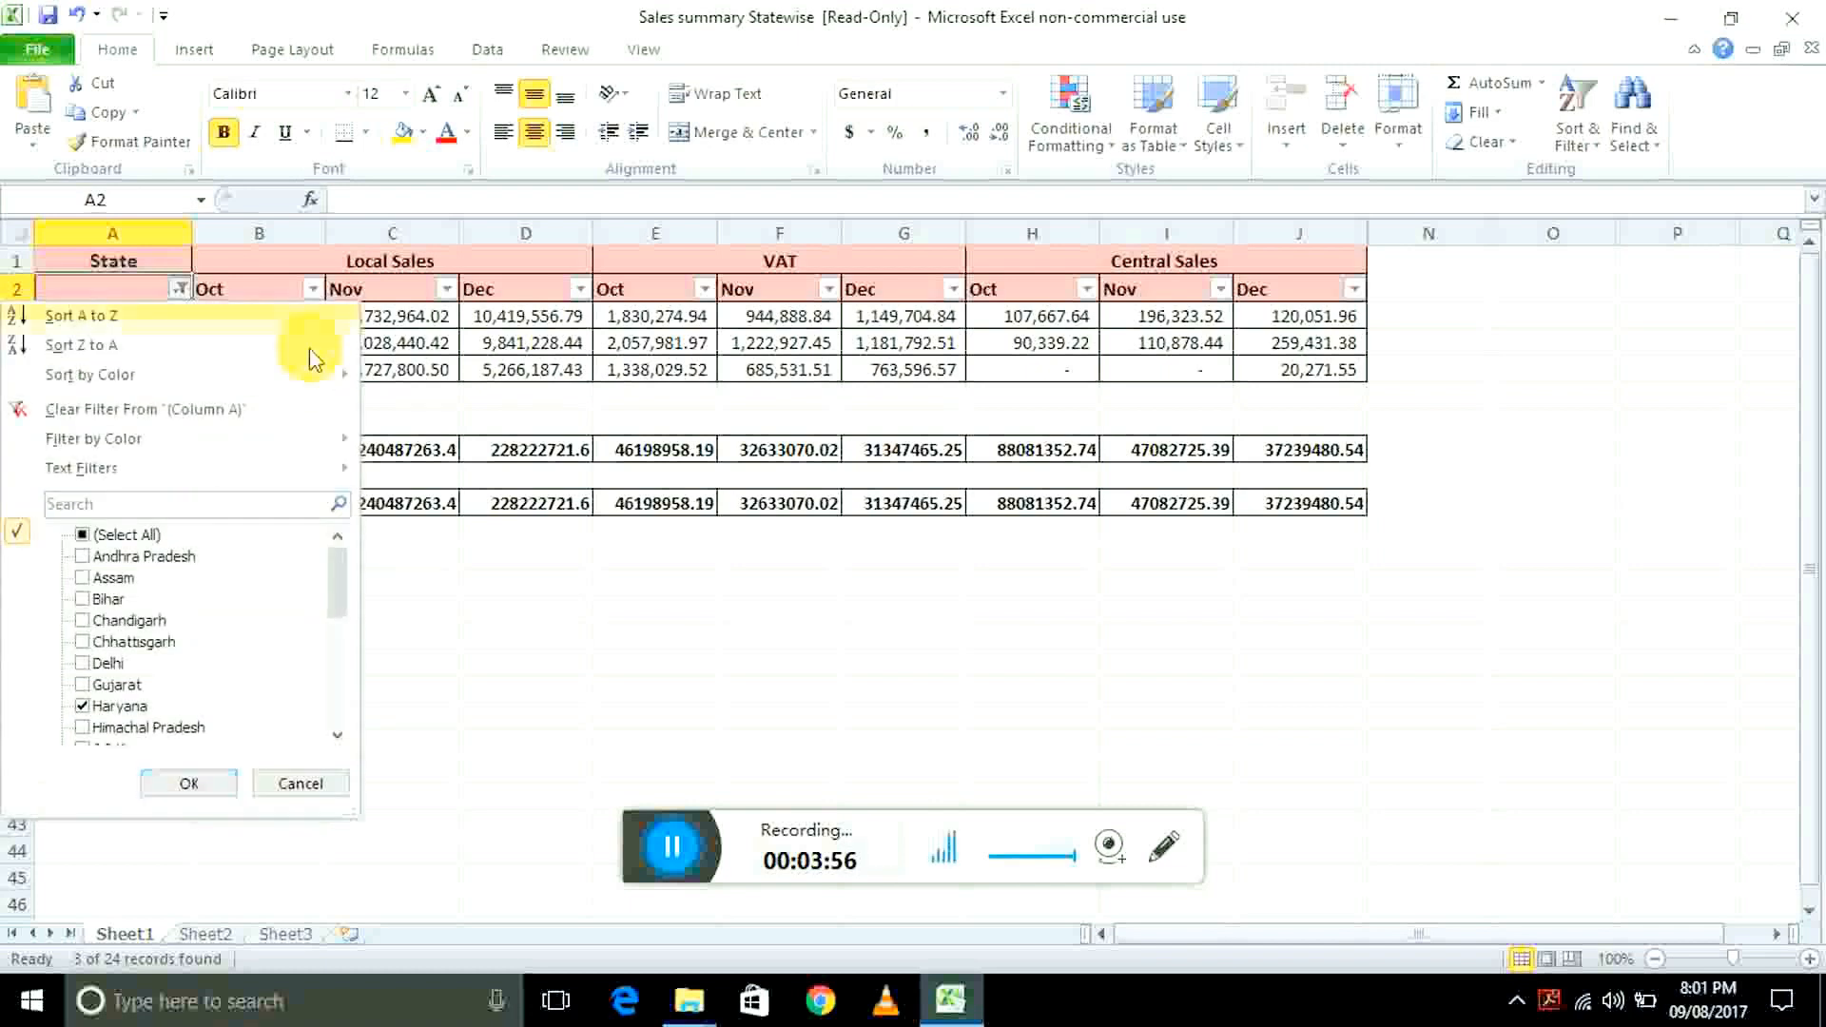
key("Up")
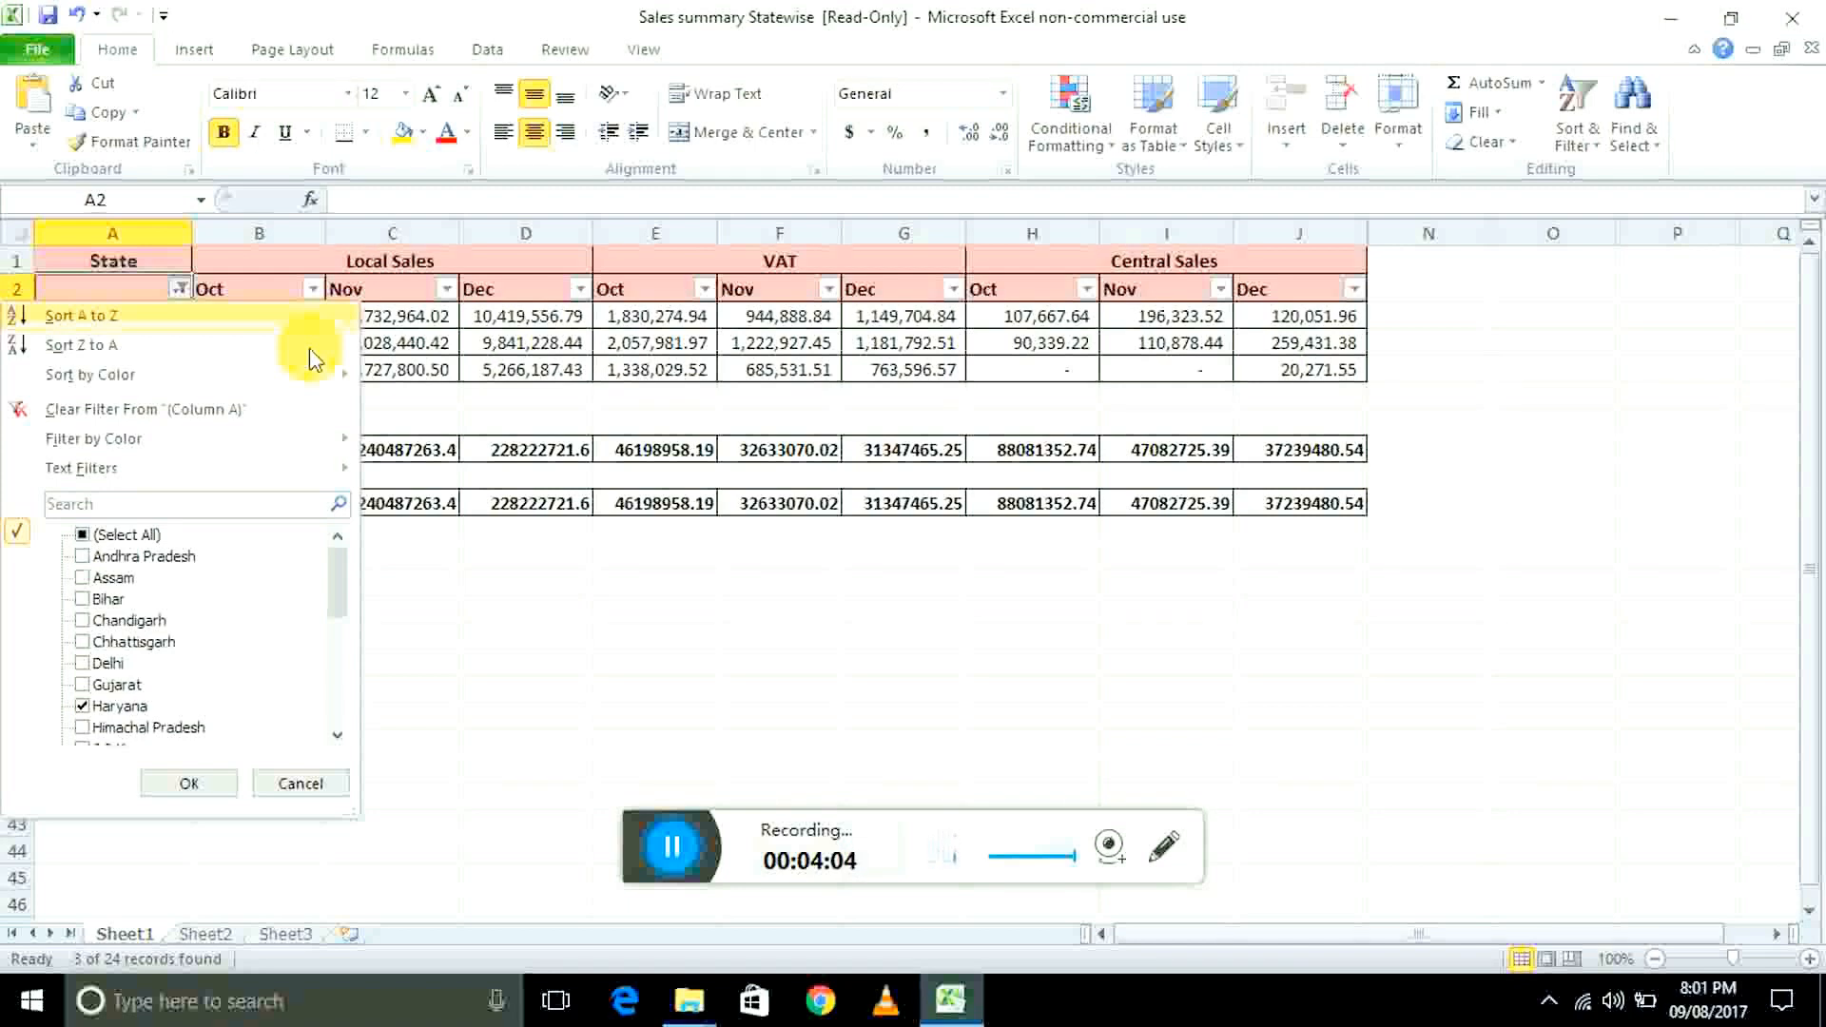
key("Down")
key("Down")
key("Down")
key("Up")
key("Escape")
key("Down")
key("Up")
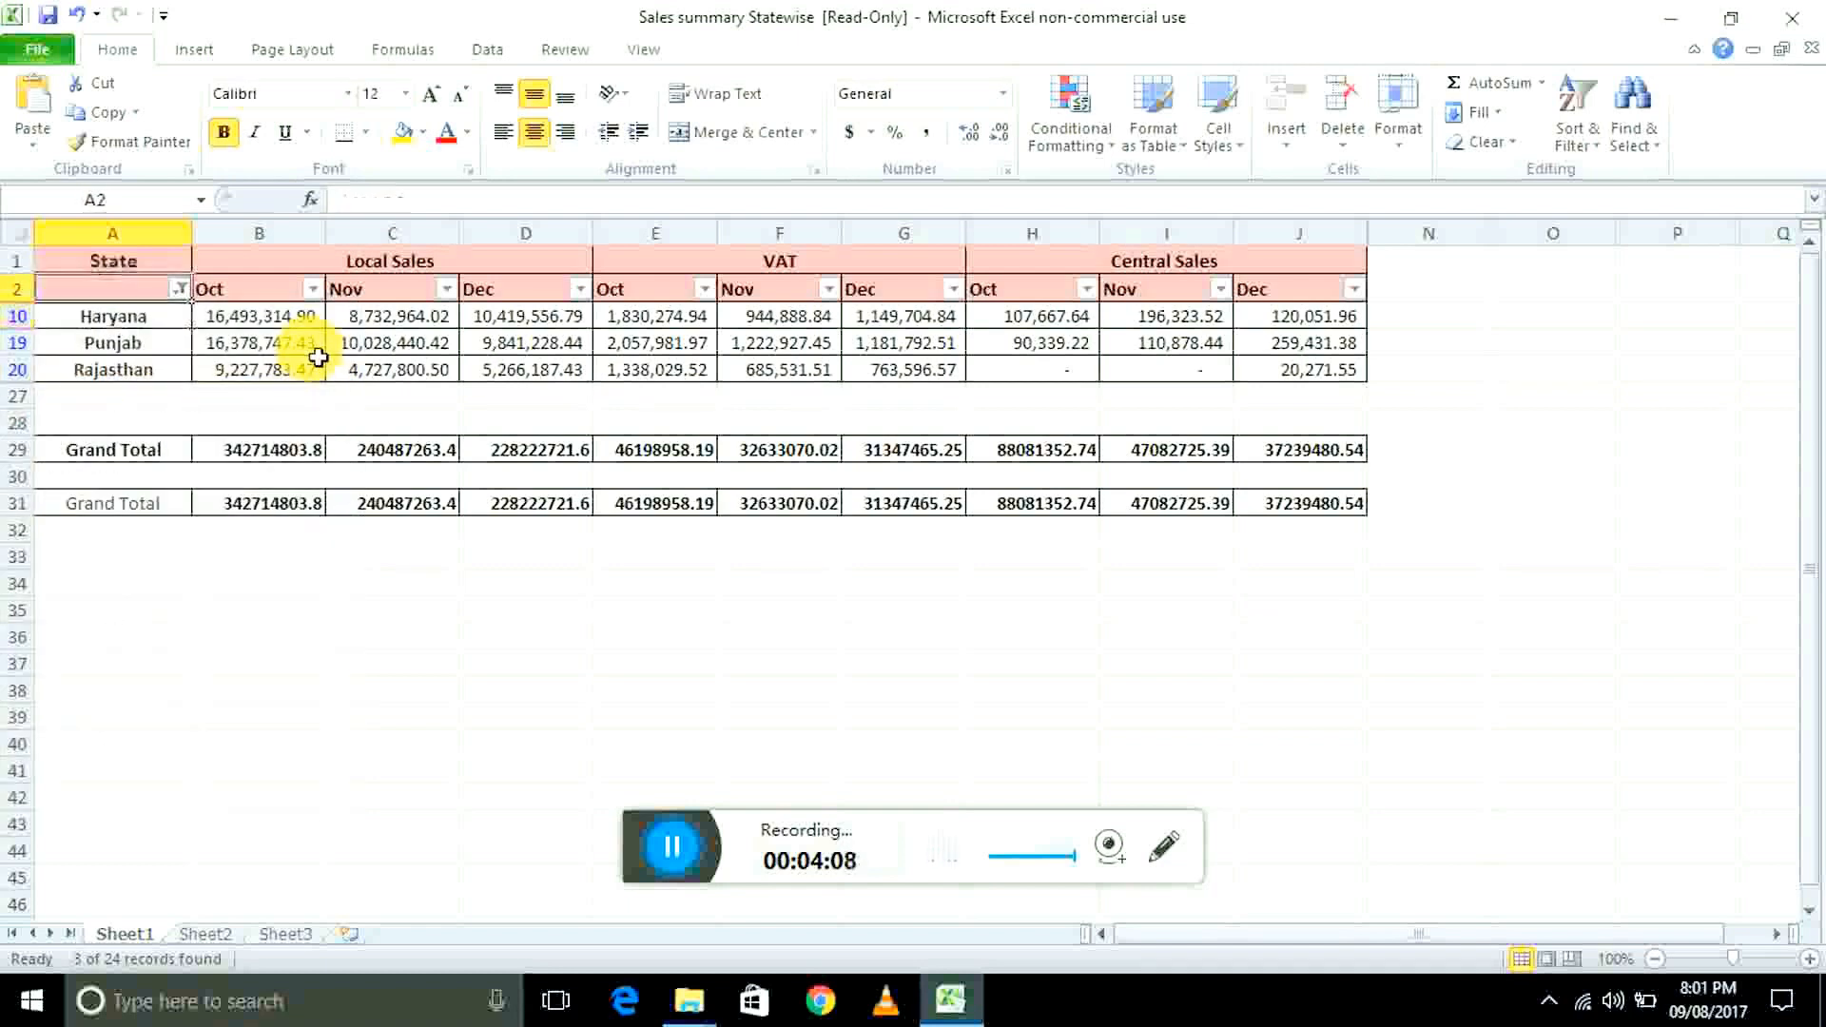
key("Down")
key("Up")
- Clear the filter from the state column and check the state selection in its filter list
key("alt+Down")
key("Down")
key("Down")
key("Down")
key("Down")
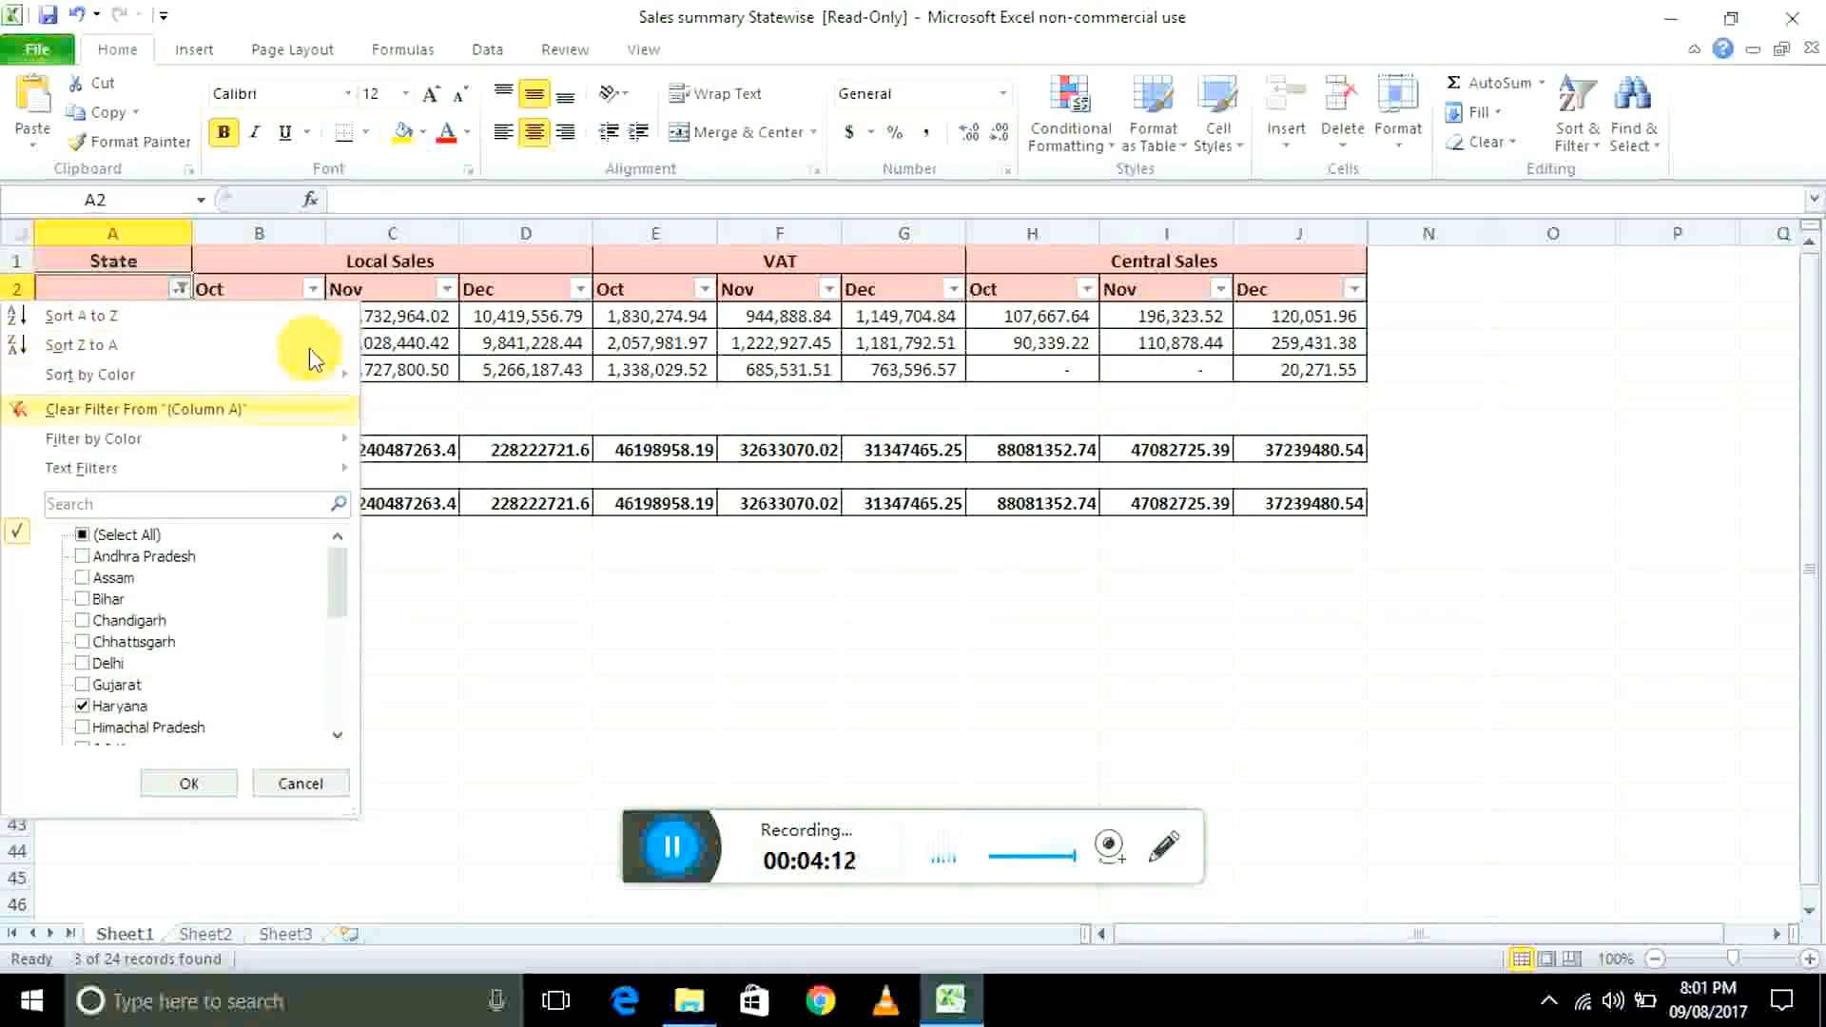
key("Return")
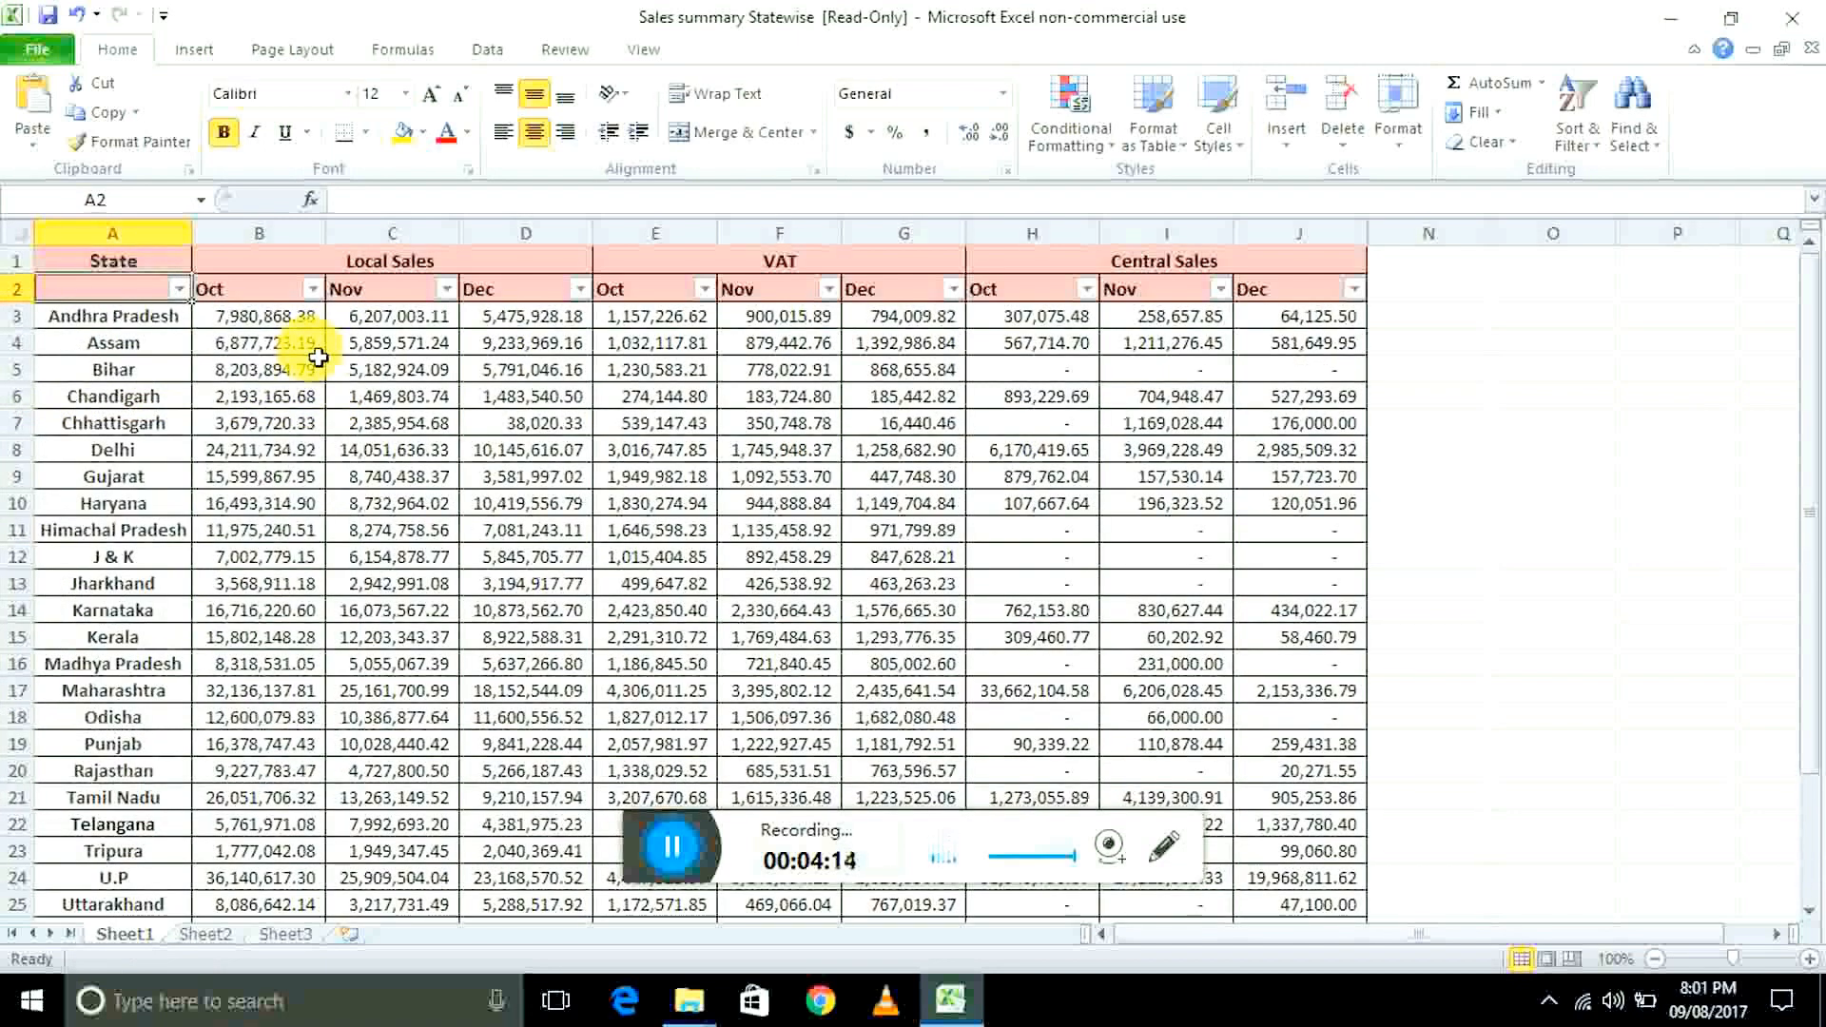
key("alt+Down")
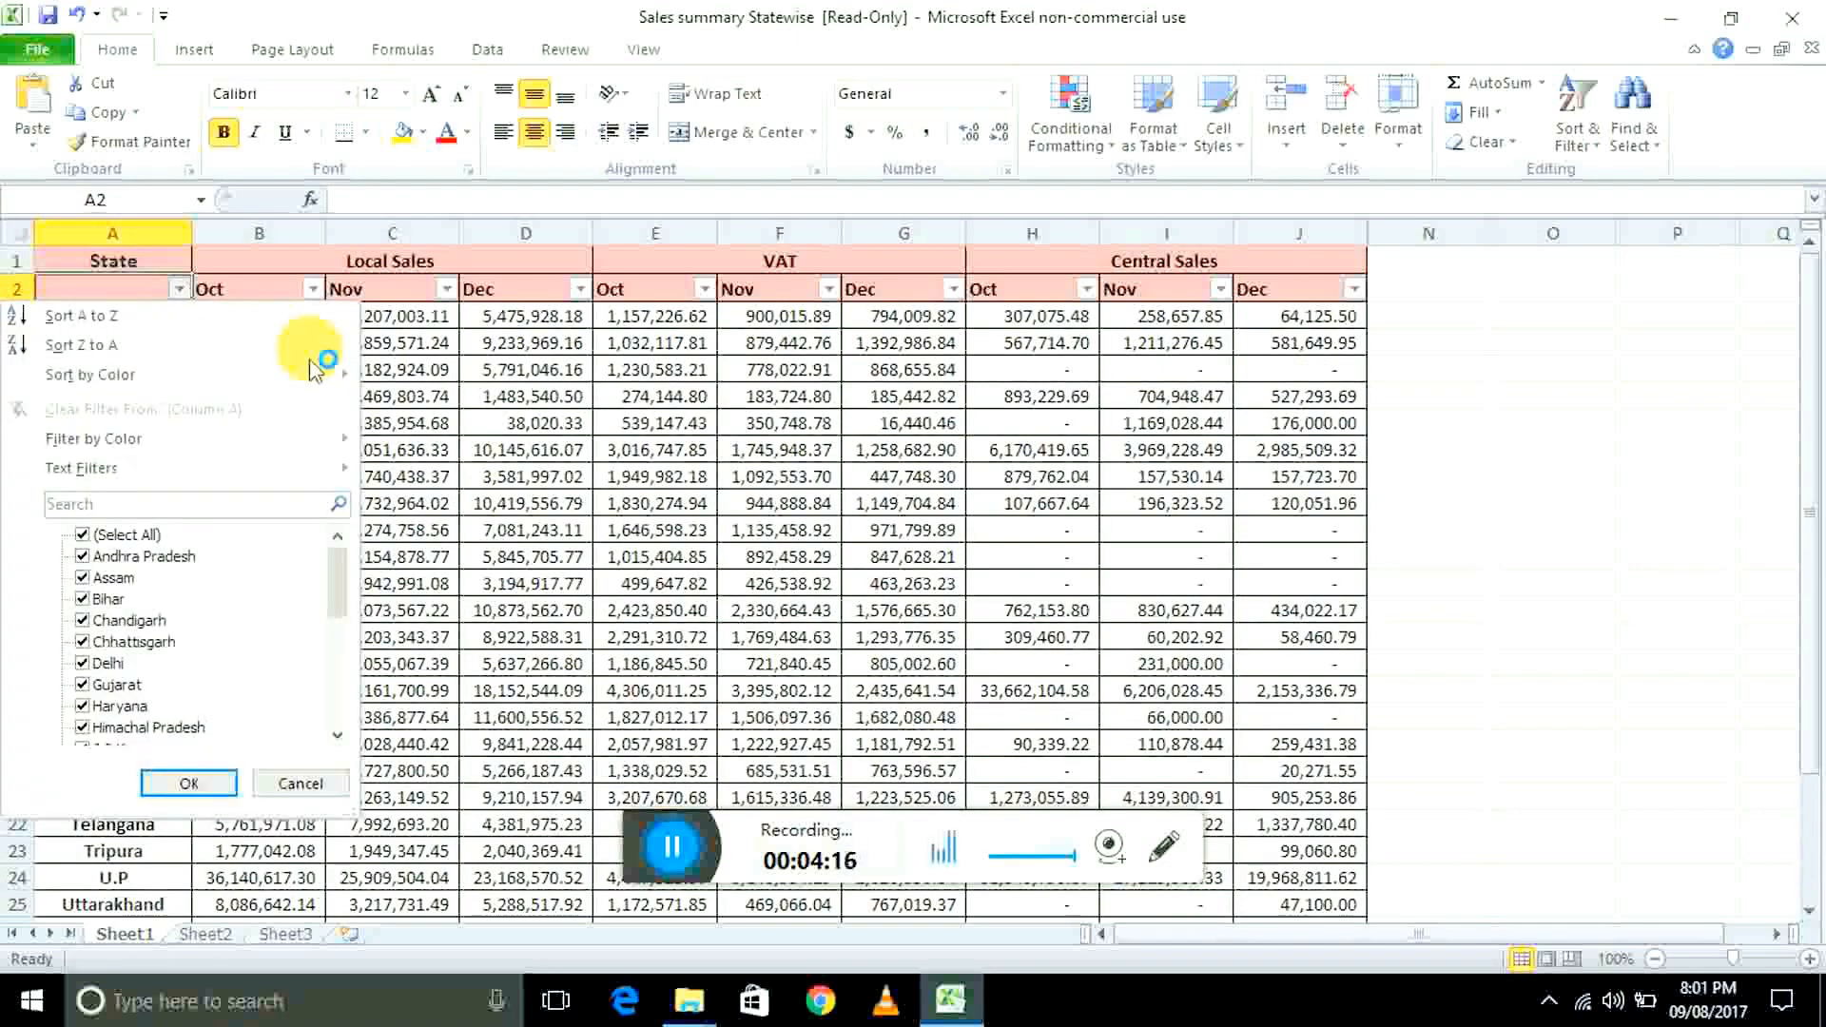
key("Escape")
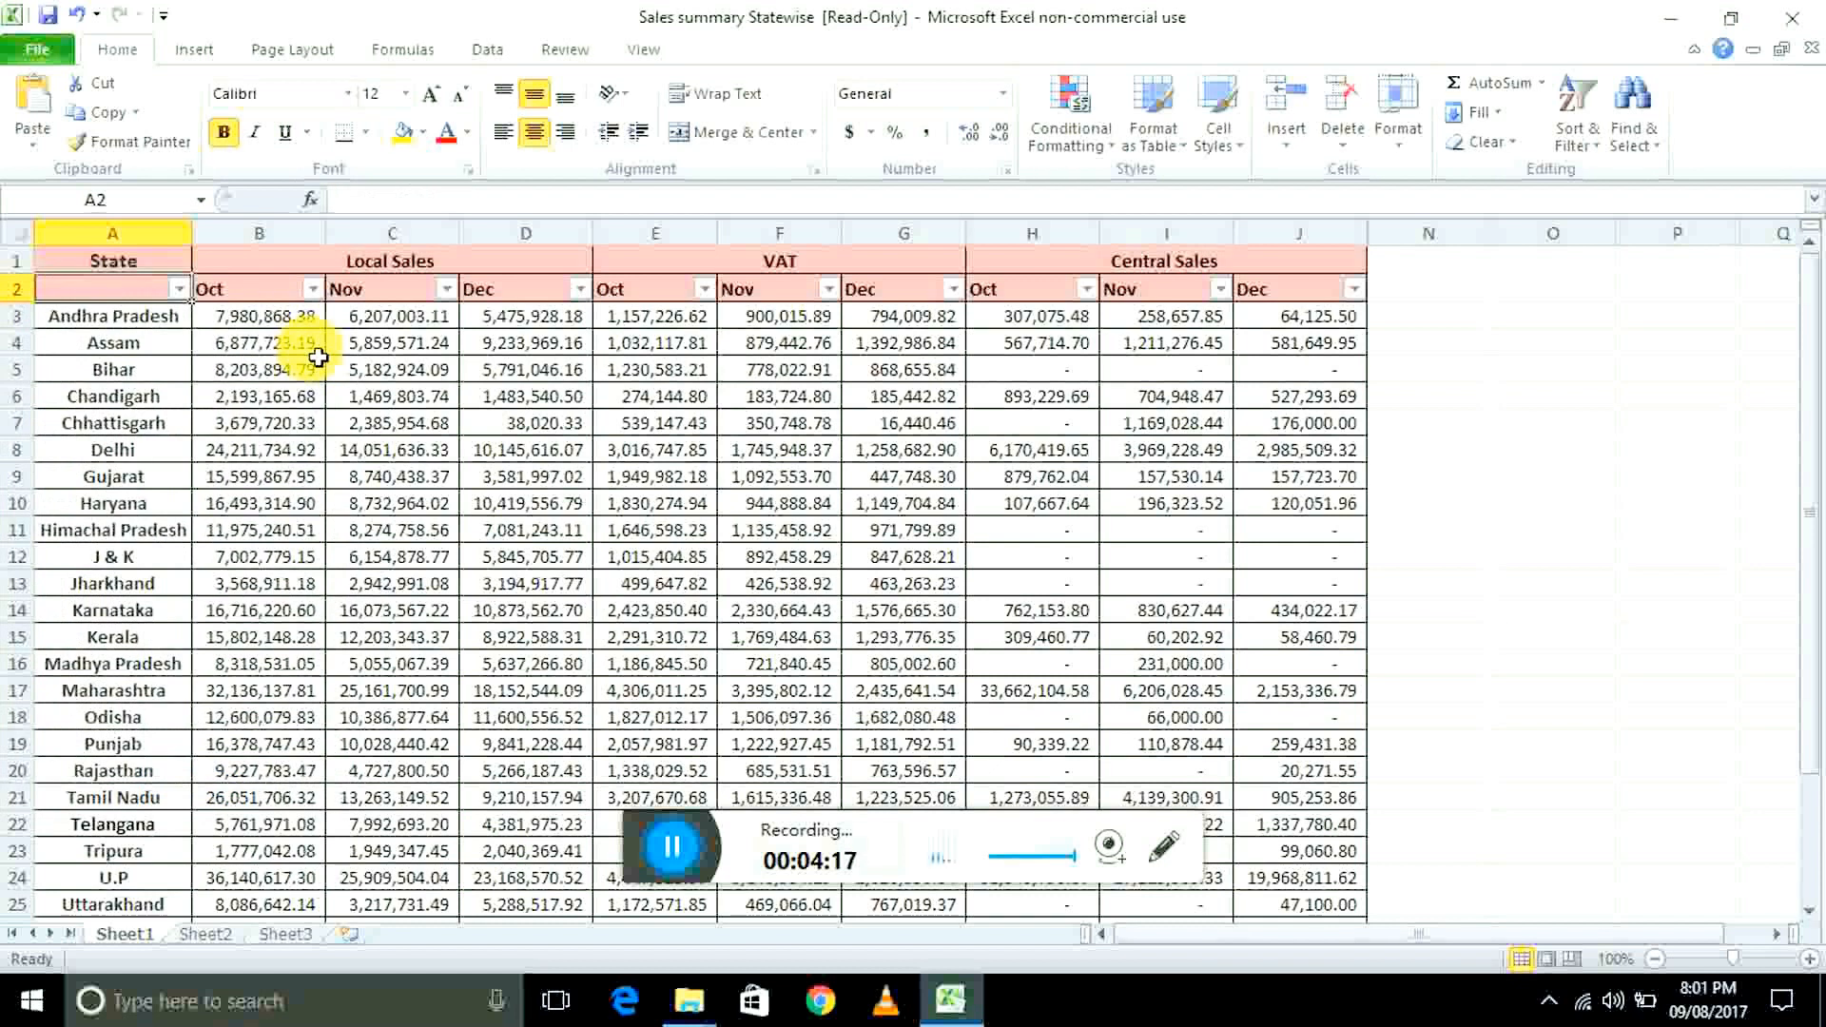
- Sort the table by the state column from A to Z using the filter in cell A2
key("alt+Down")
key("Down")
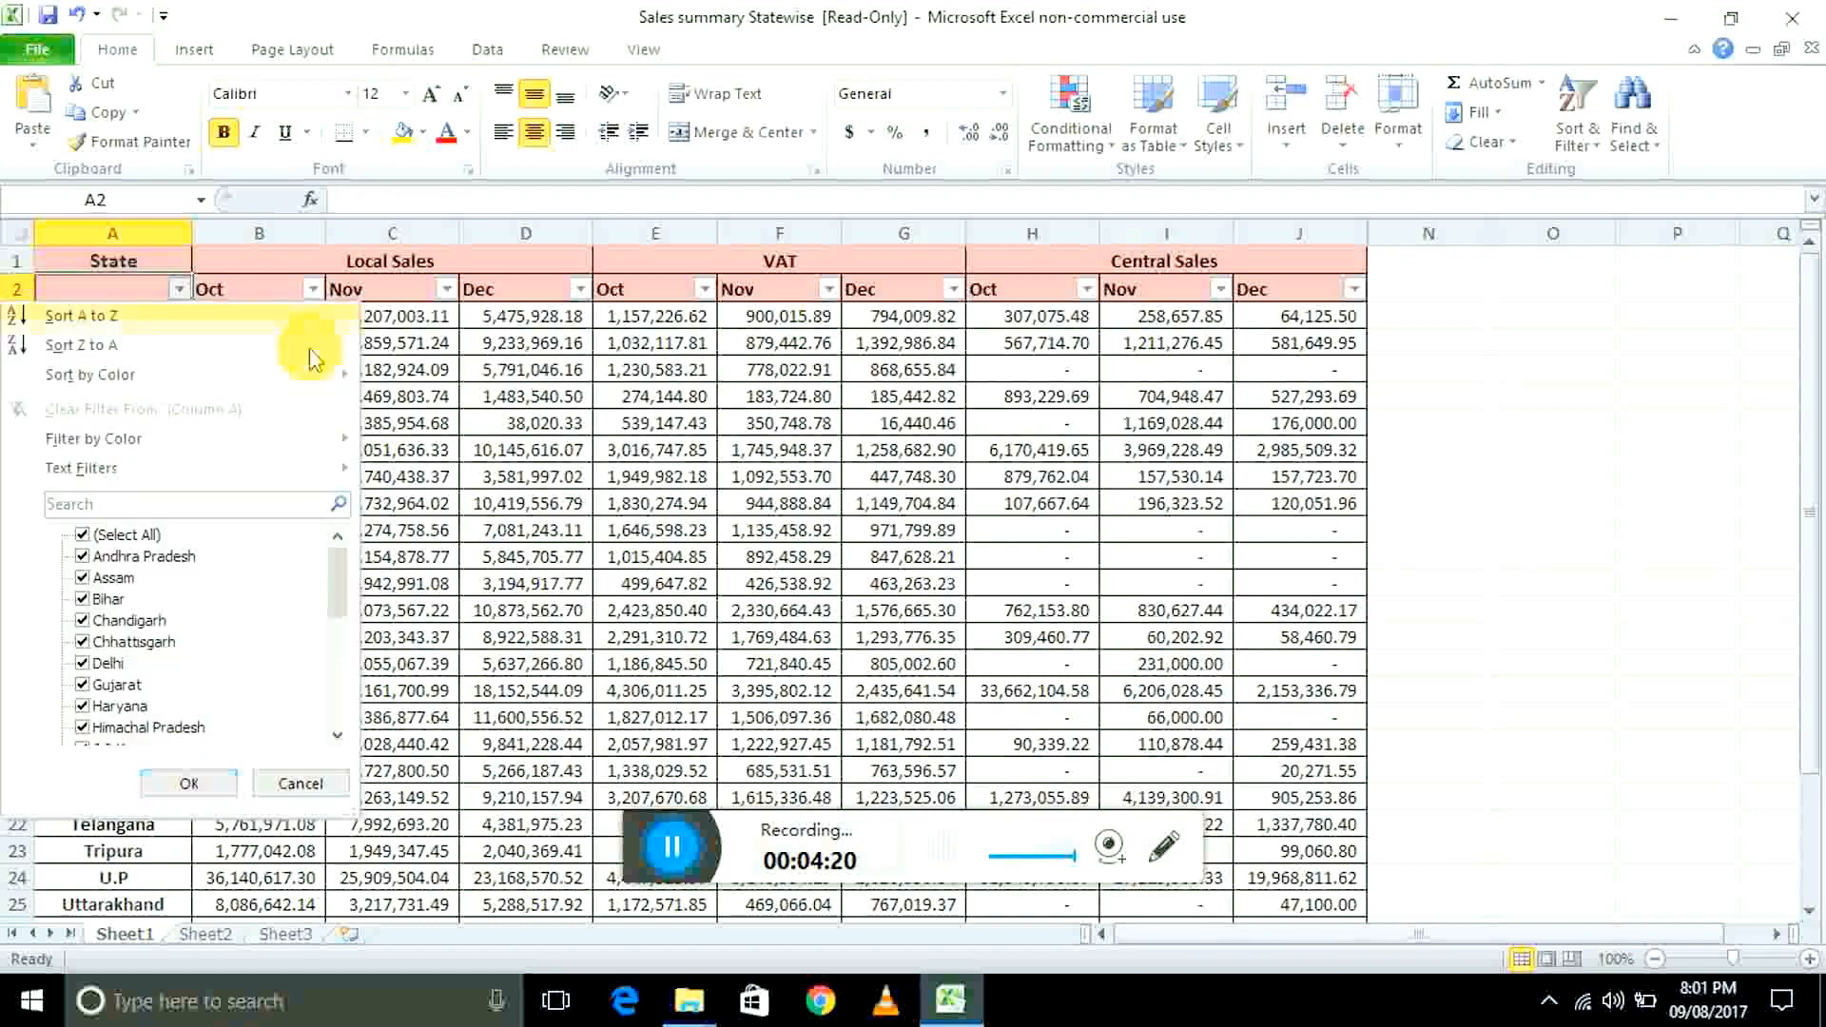
key("Return")
key("Down")
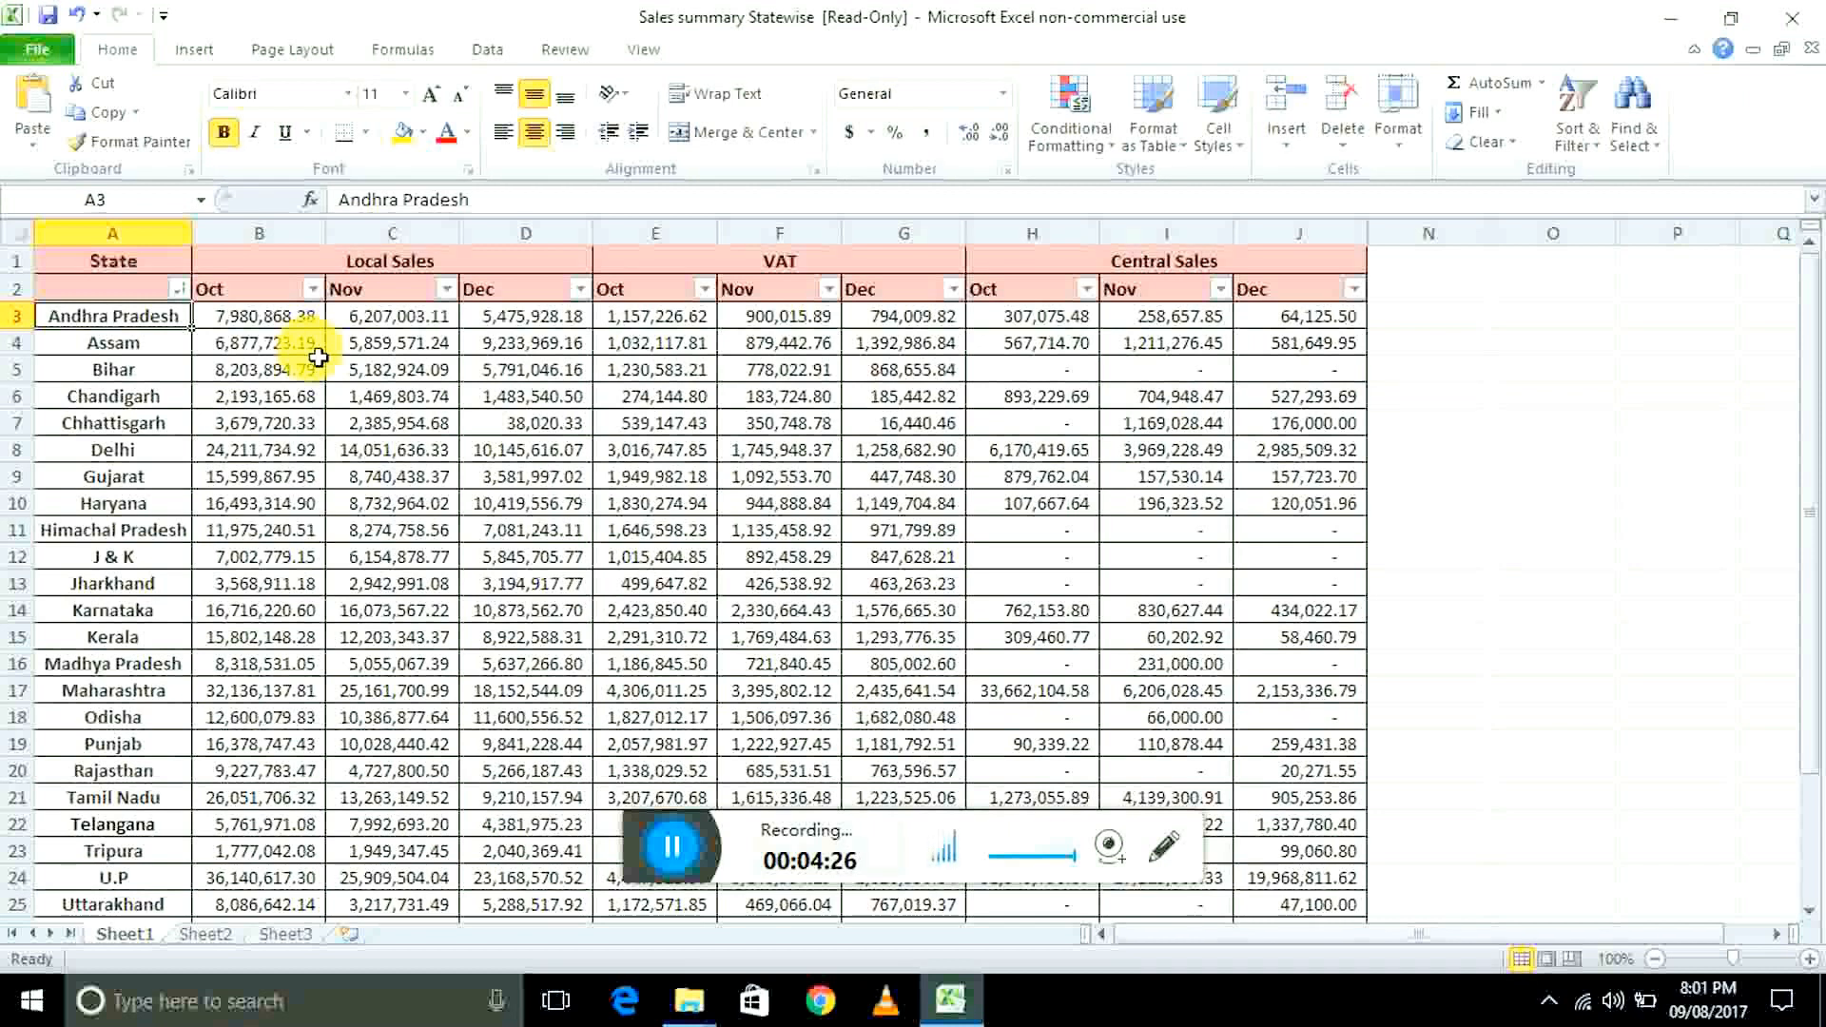
key("Up")
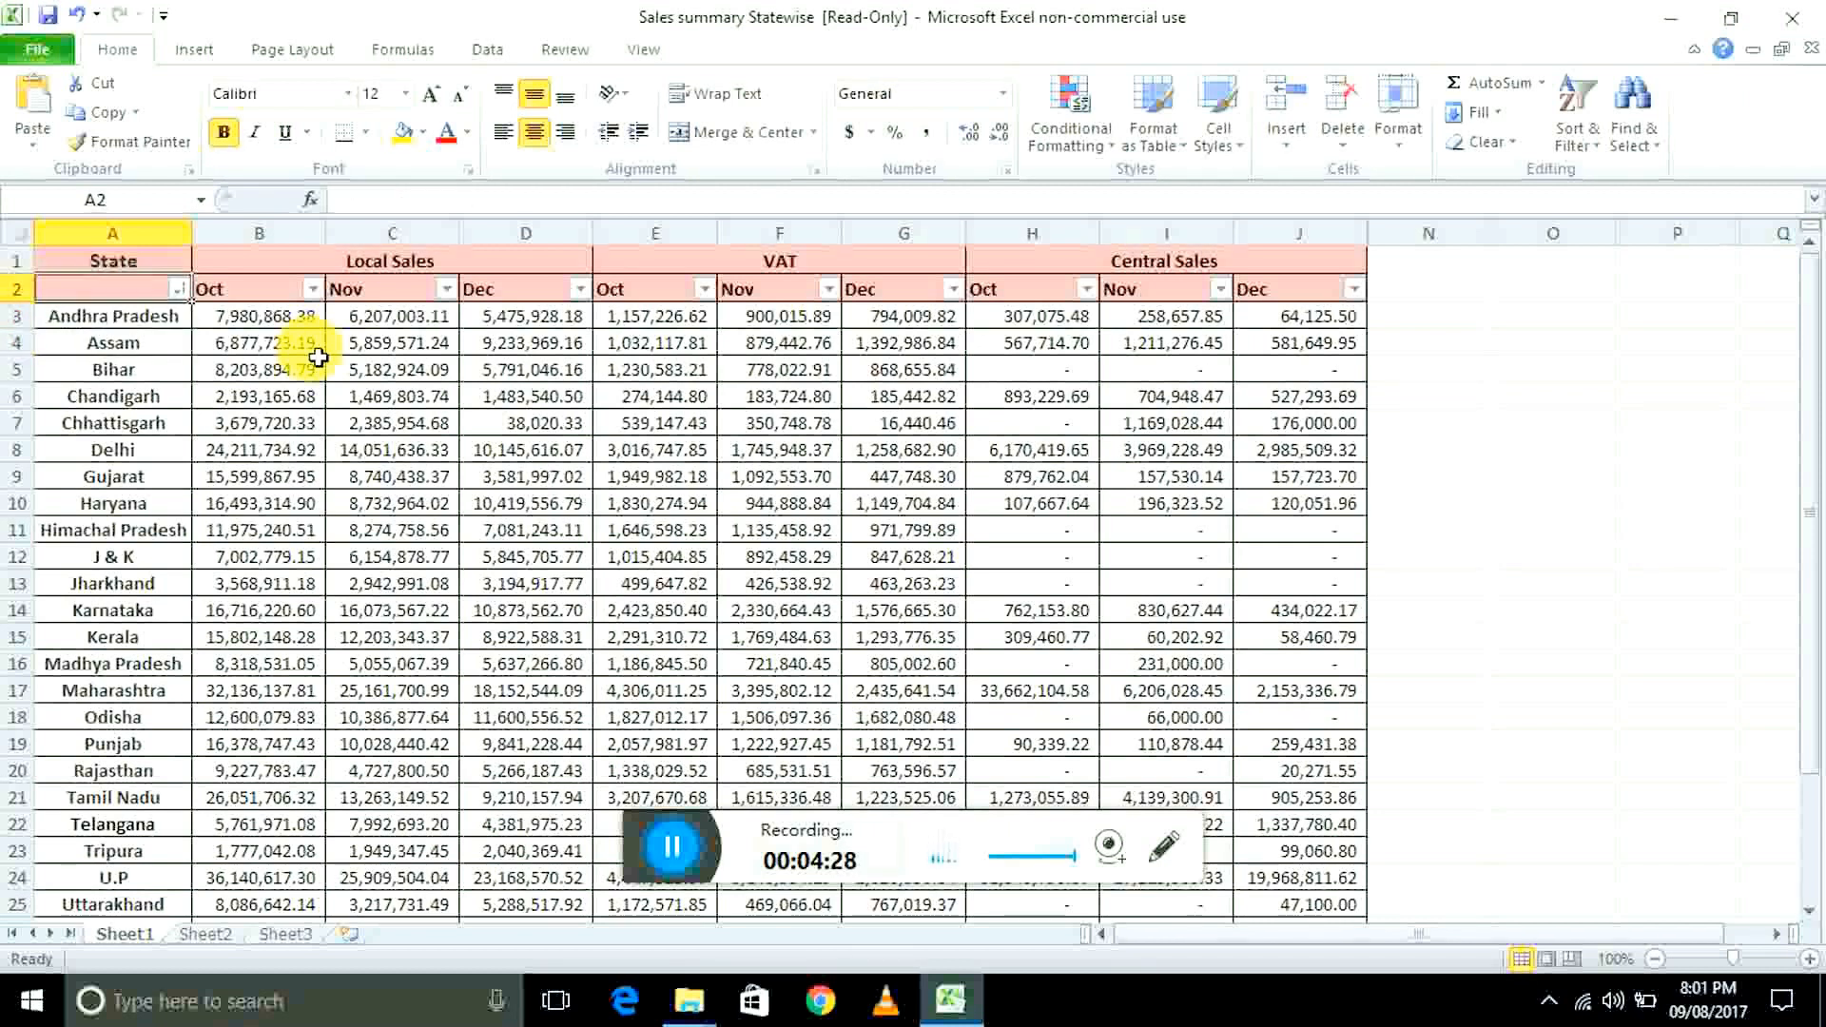
- Sort the table by state in descending order, Z to A, and check the order down column A
key("alt+Down")
left_click(311, 348)
key("Down")
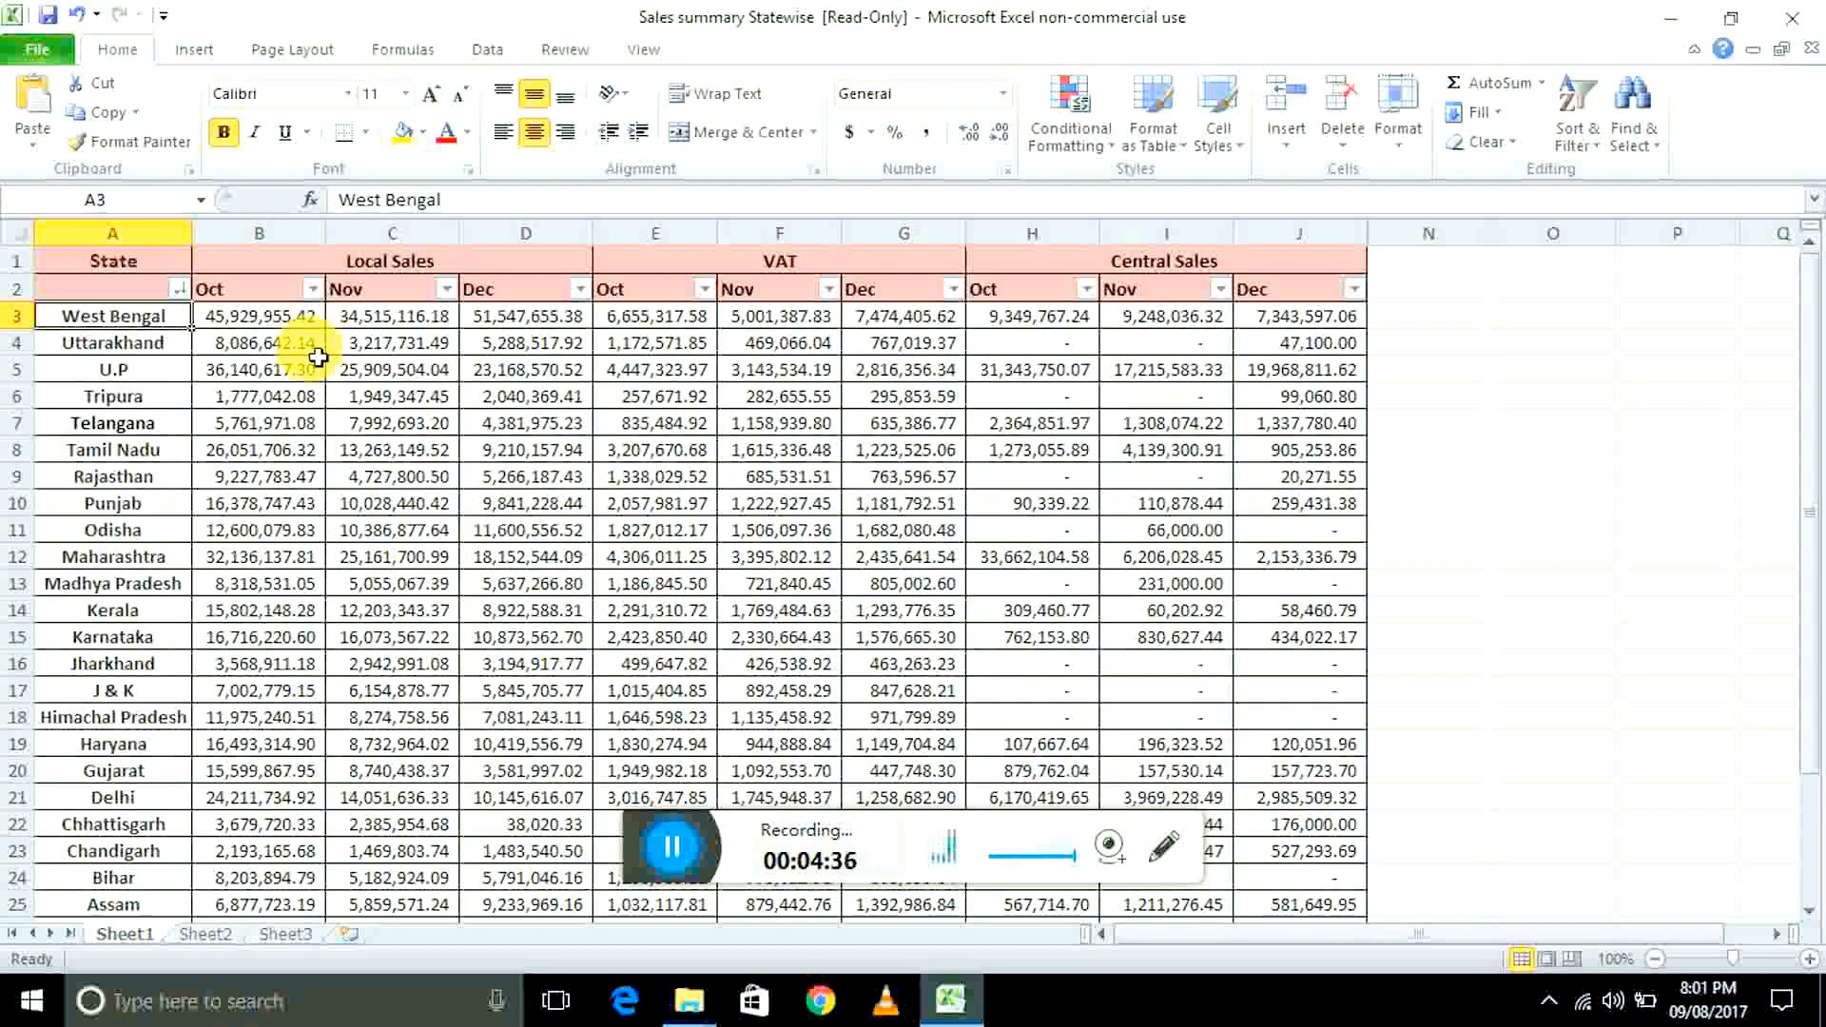
key("Down")
key("Down")
key("Up")
key("Up")
key("ctrl+Down")
key("ctrl+Up")
key("ctrl+Up")
- Return the states to ascending order by sorting the state column from A to Z
key("Down")
key("alt+Down")
key("Down")
key("Down")
key("Up")
key("Up")
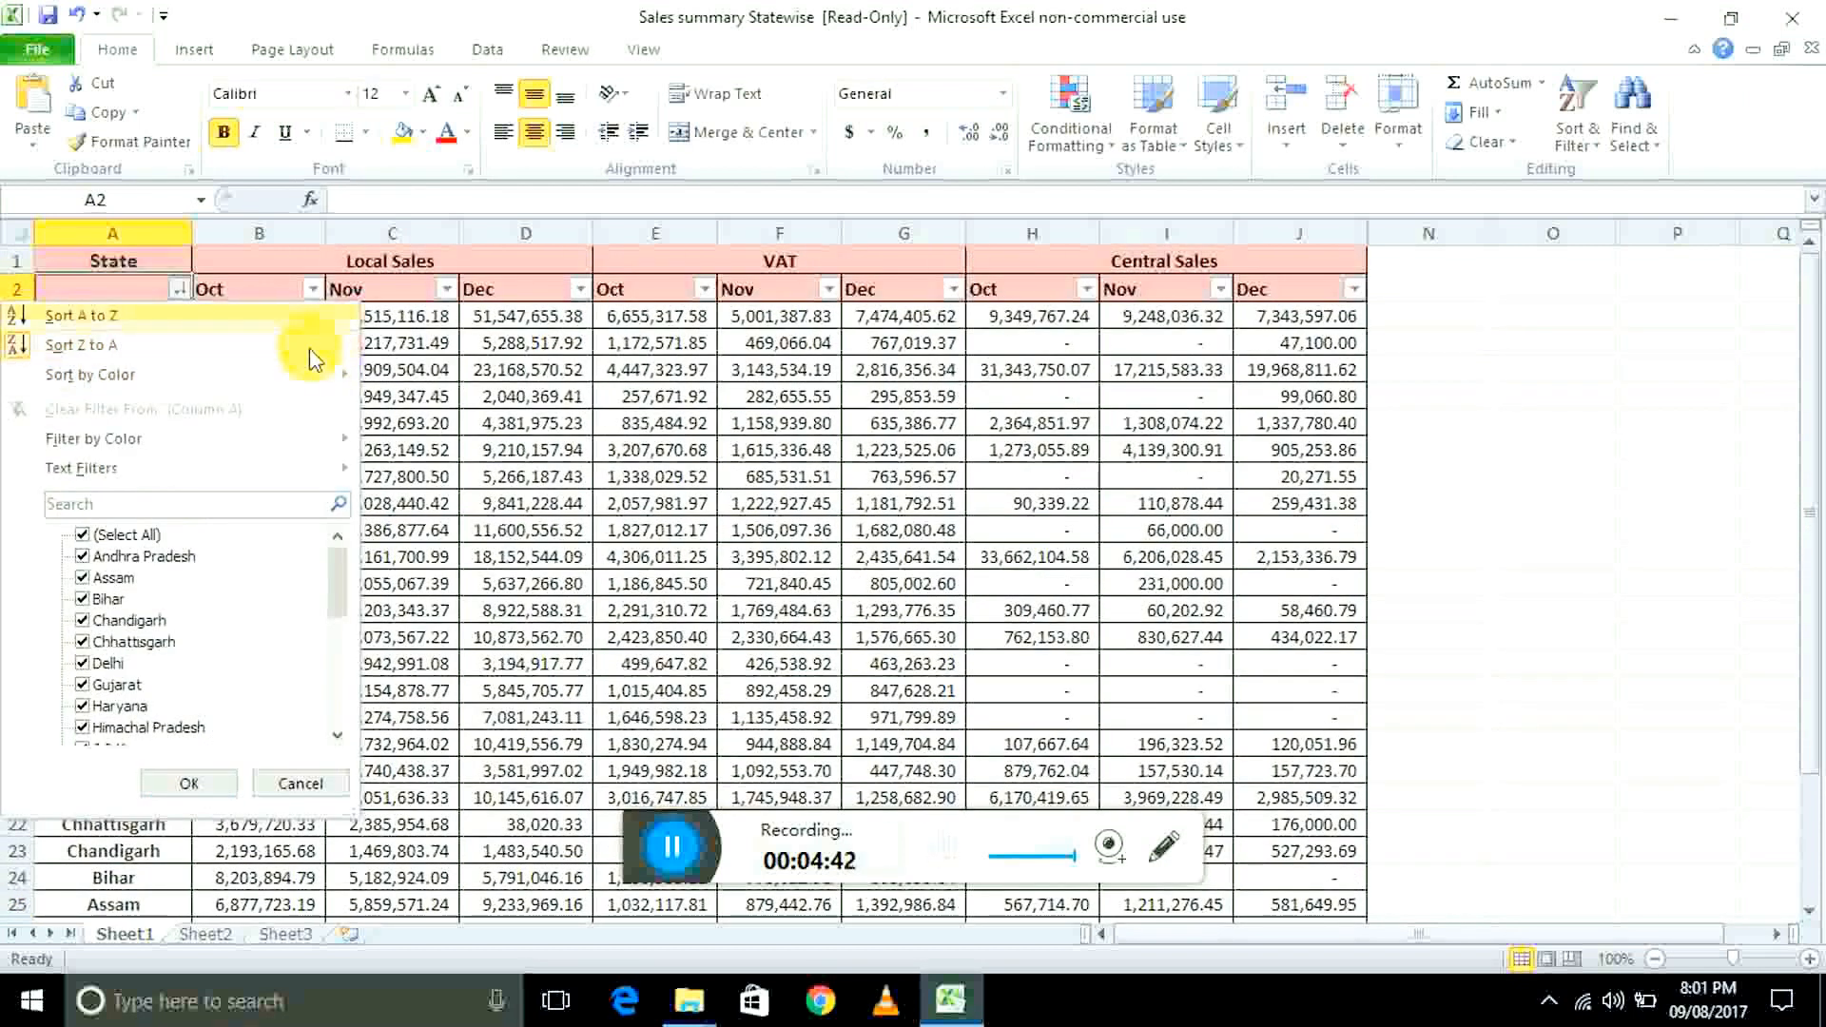
key("Return")
key("Down")
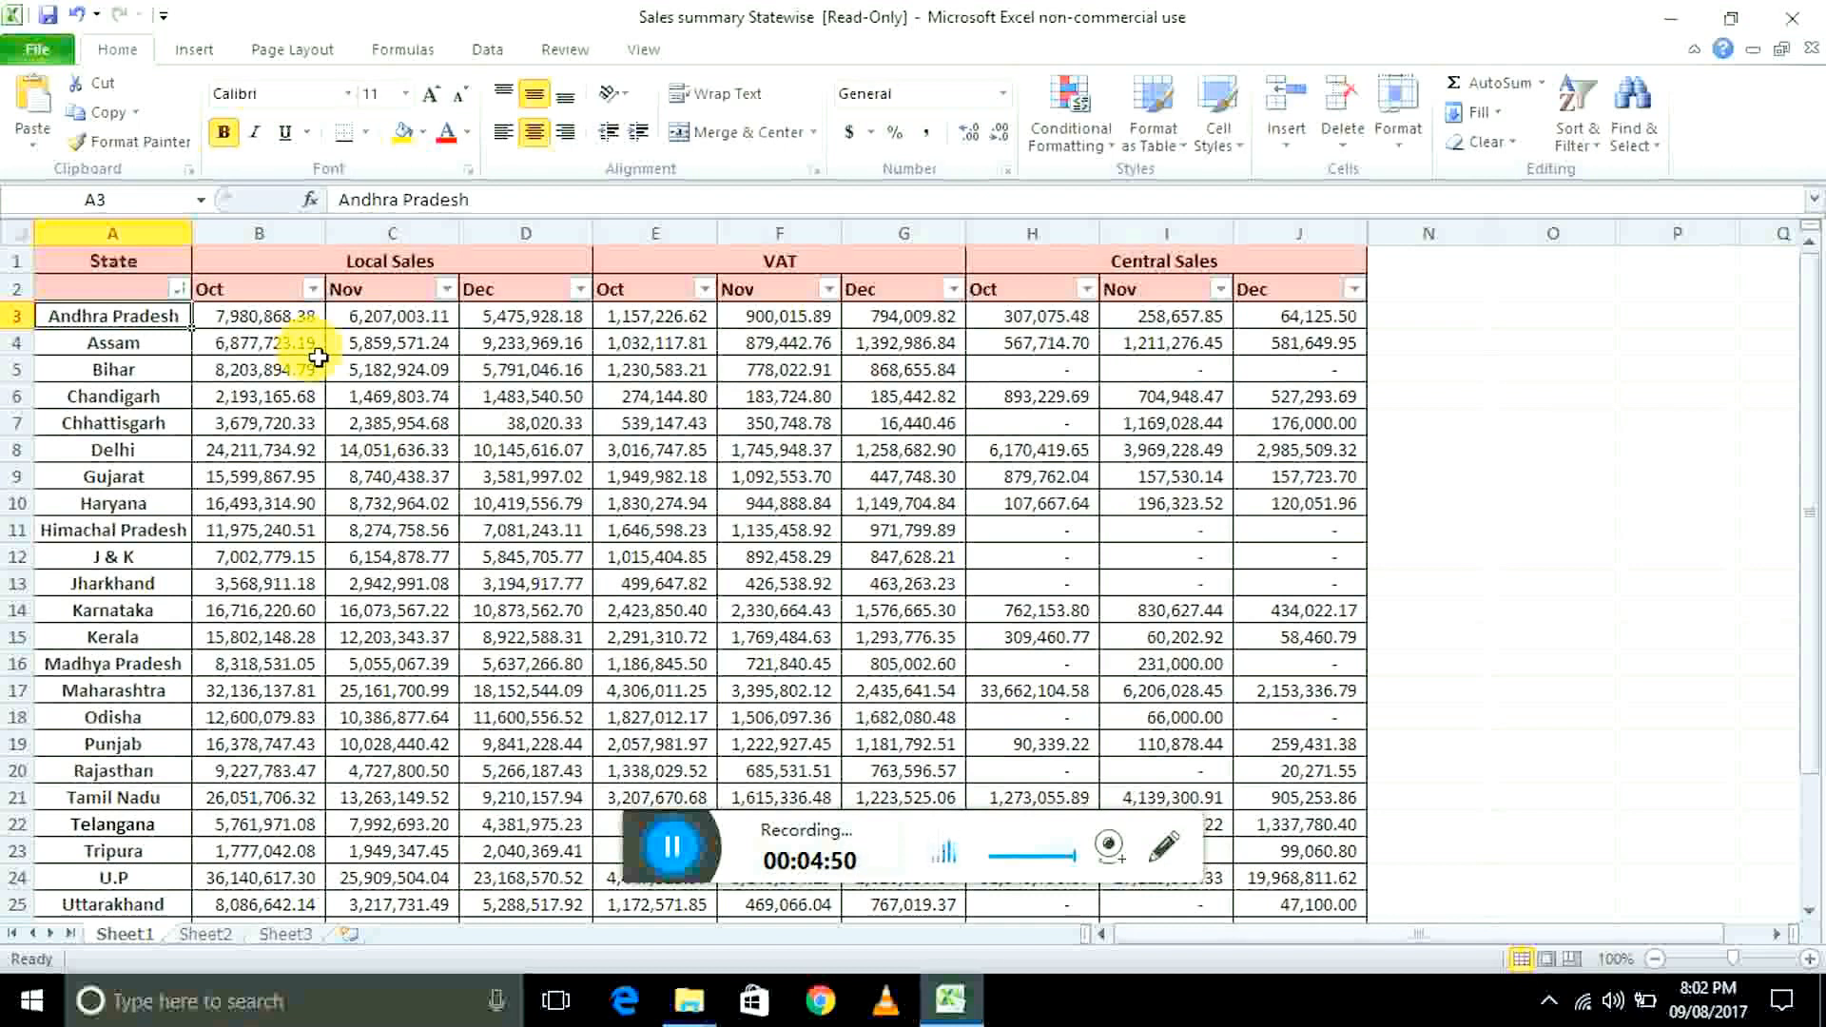
- Sort the state column from Z to A through its filter options
key("Up")
key("alt+Down")
key("Down")
key("Down")
key("Down")
key("Down")
key("Down")
key("Up")
key("Up")
key("Up")
key("Up")
key("Down")
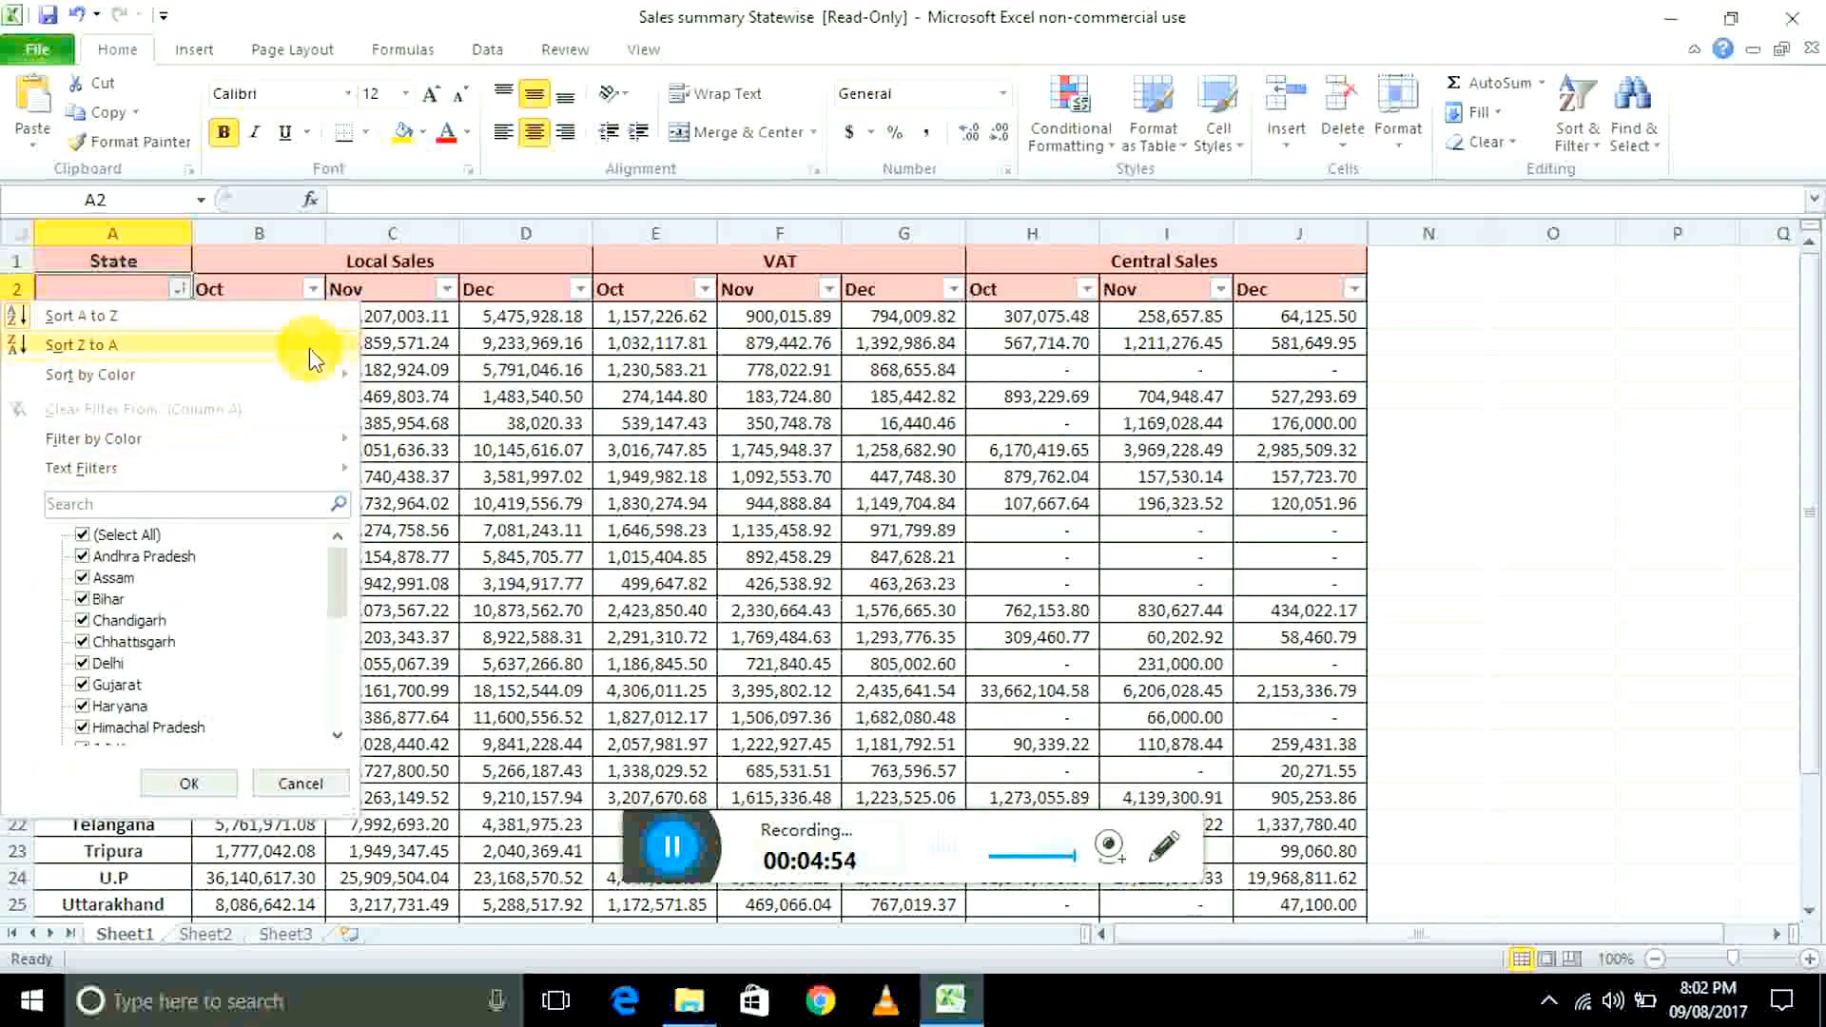
left_click(310, 346)
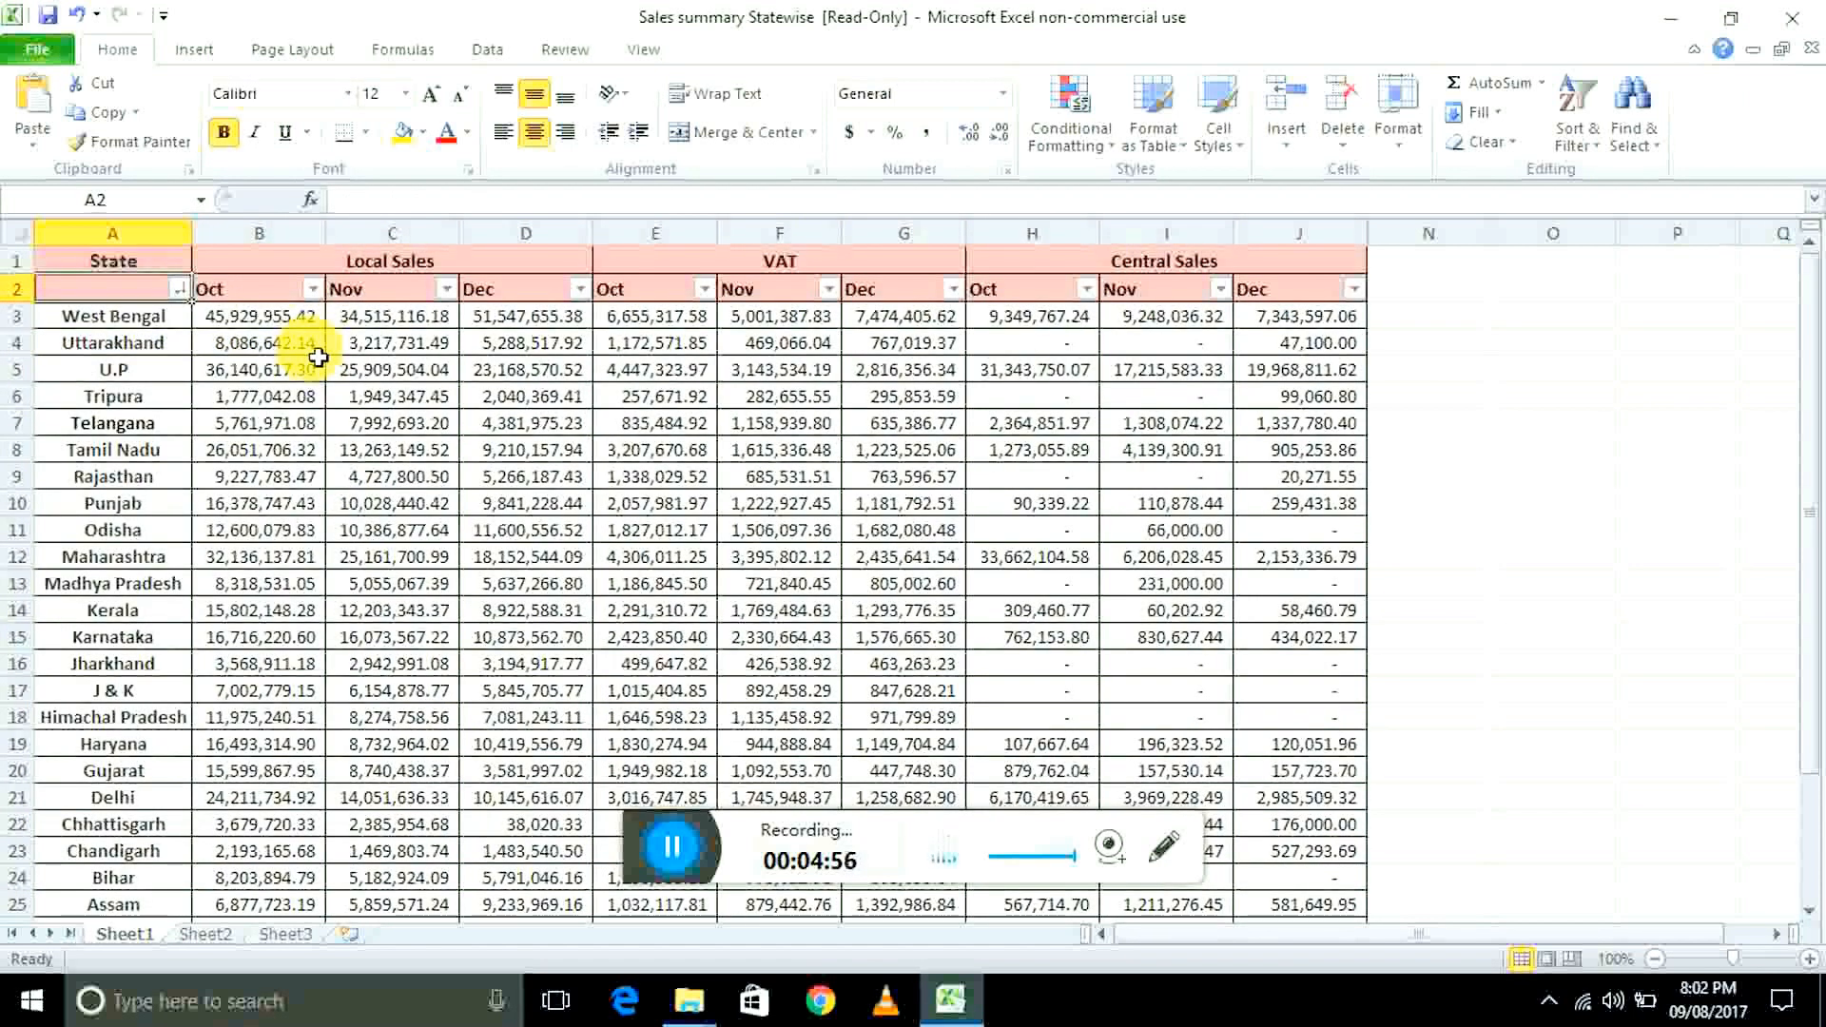
key("Down")
key("Up")
key("alt+Down")
key("Up")
key("Up")
key("Down")
key("Down")
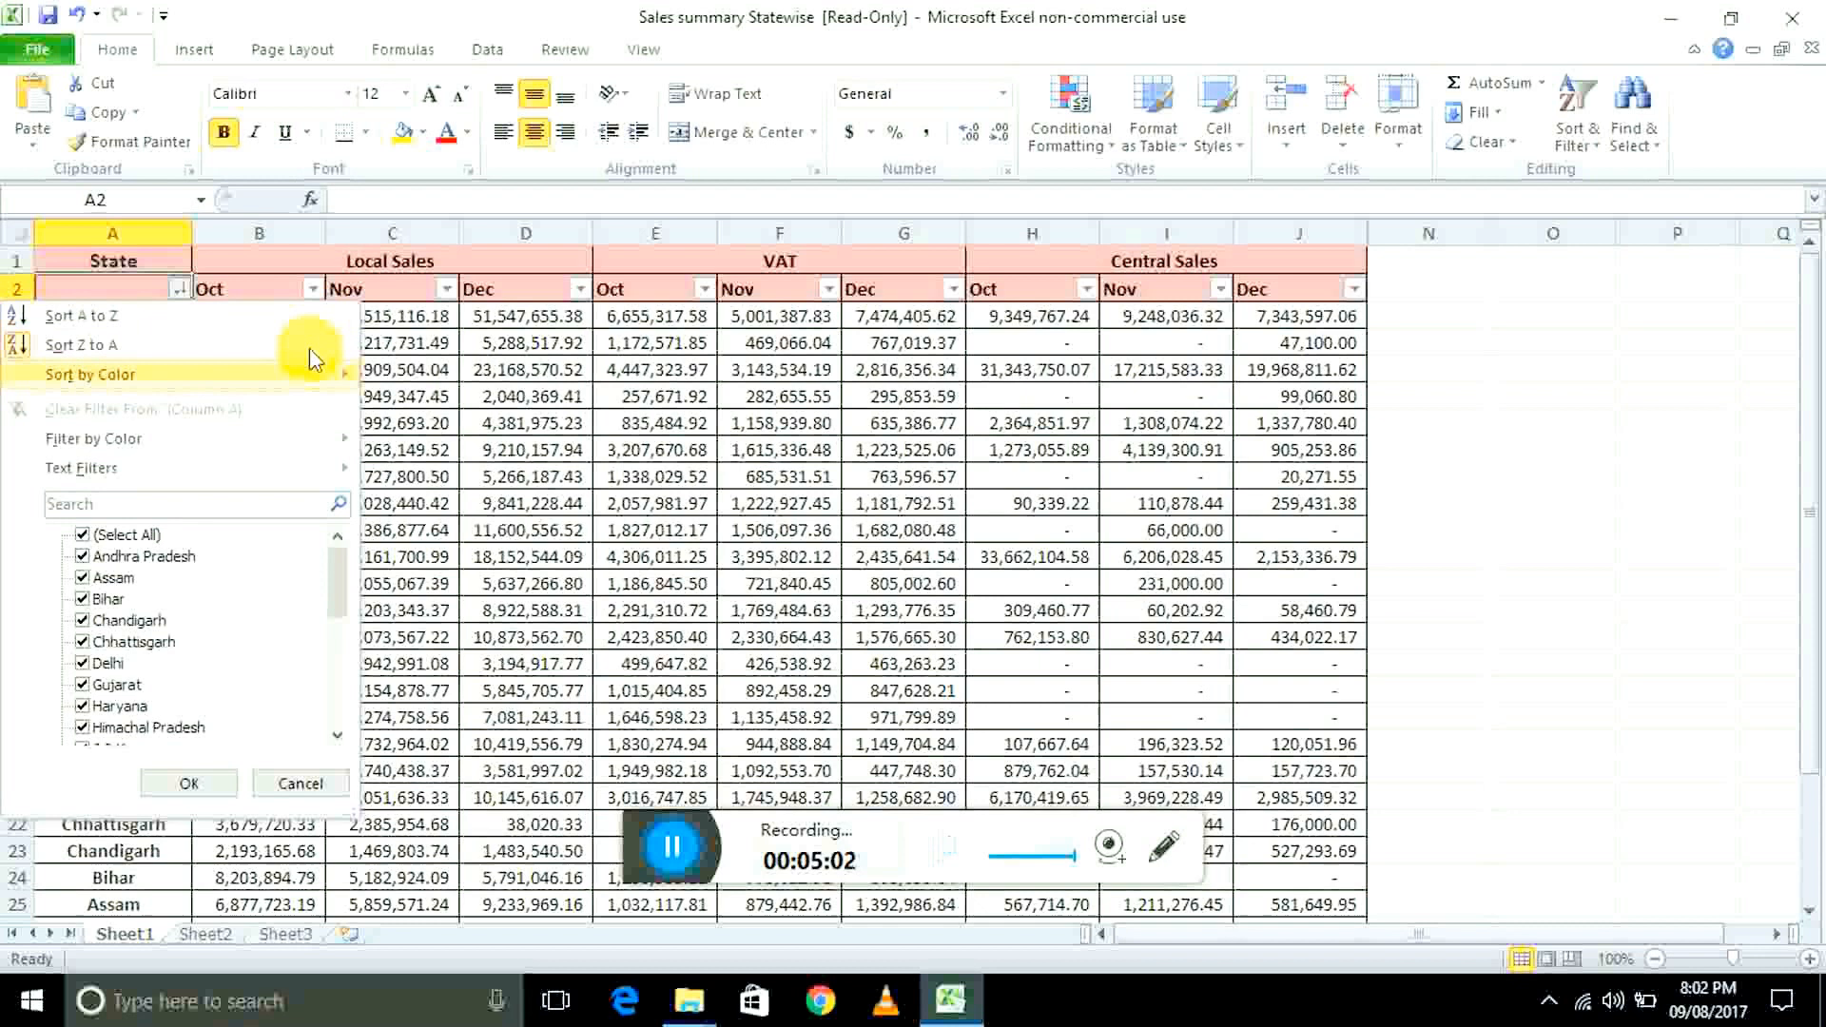
key("Right")
key("Left")
key("Escape")
key("Down")
key("Up")
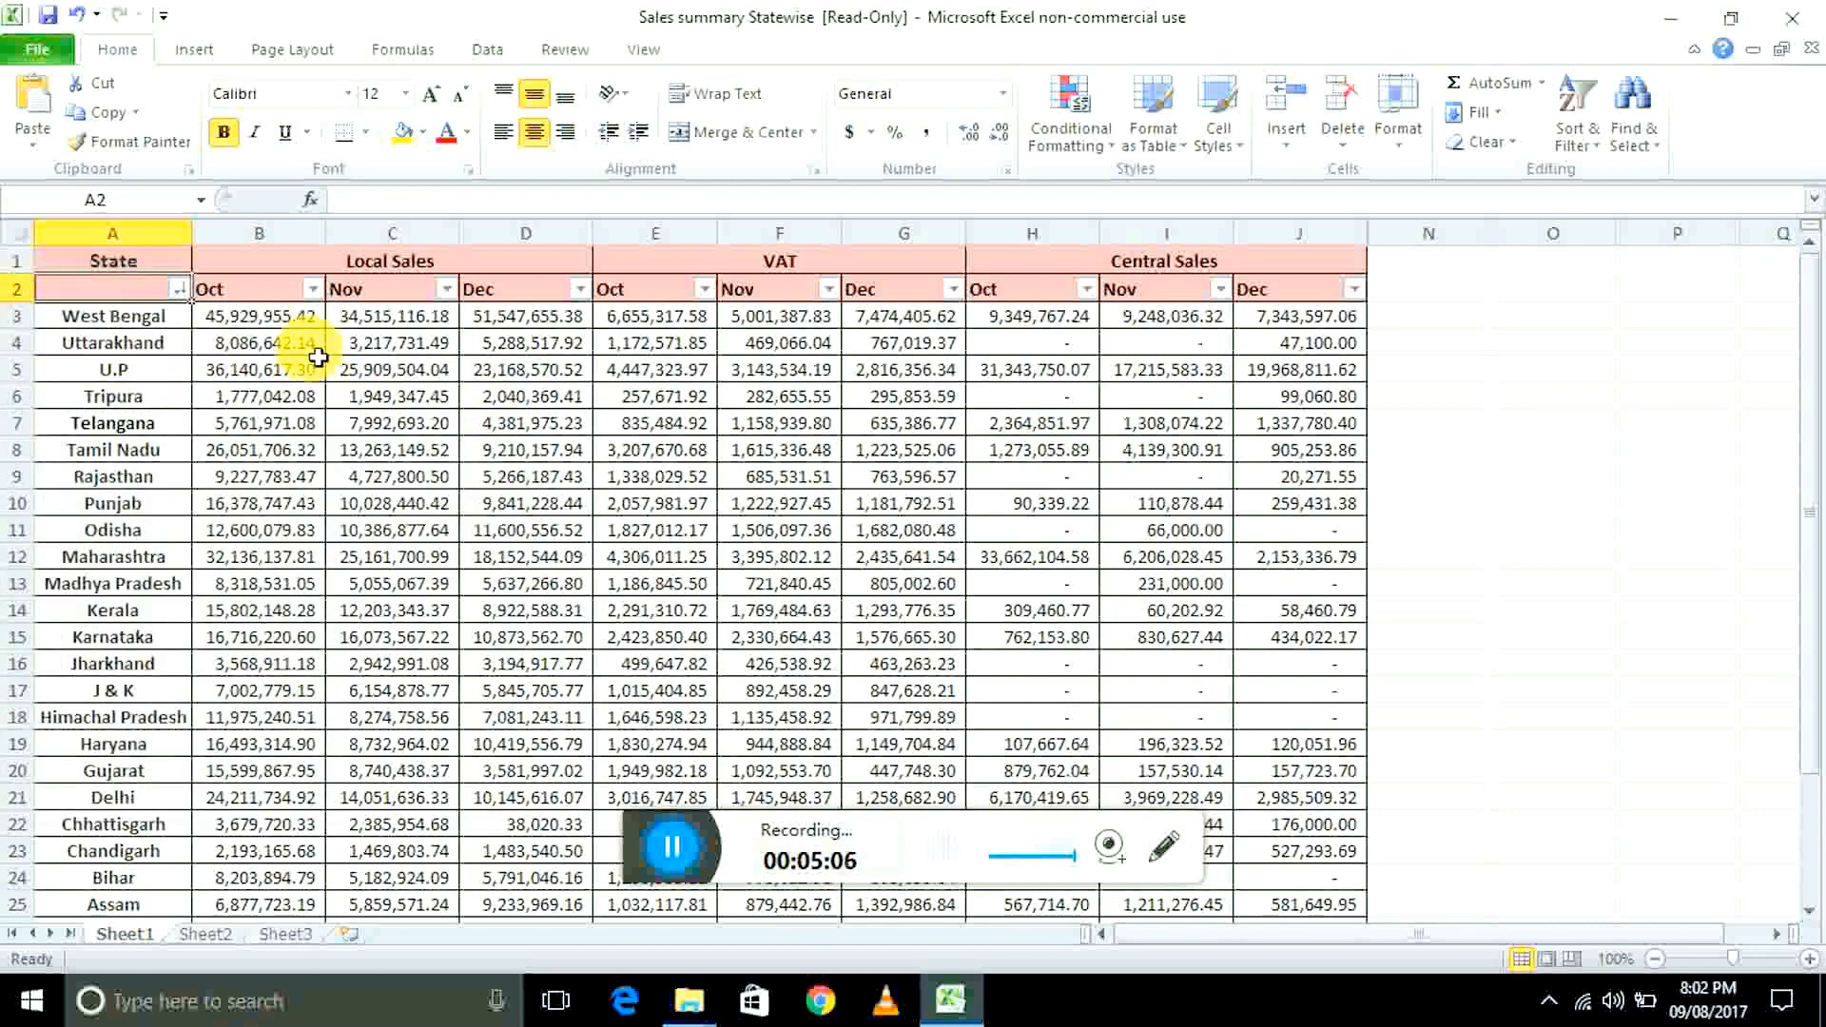
key("alt+Down")
key("Down")
key("Down")
key("Escape")
- Fill the Tripura, Rajasthan, Madhya Pradesh and J & K cells in column A with yellow
key("Down")
key("Down")
key("Down")
key("Down")
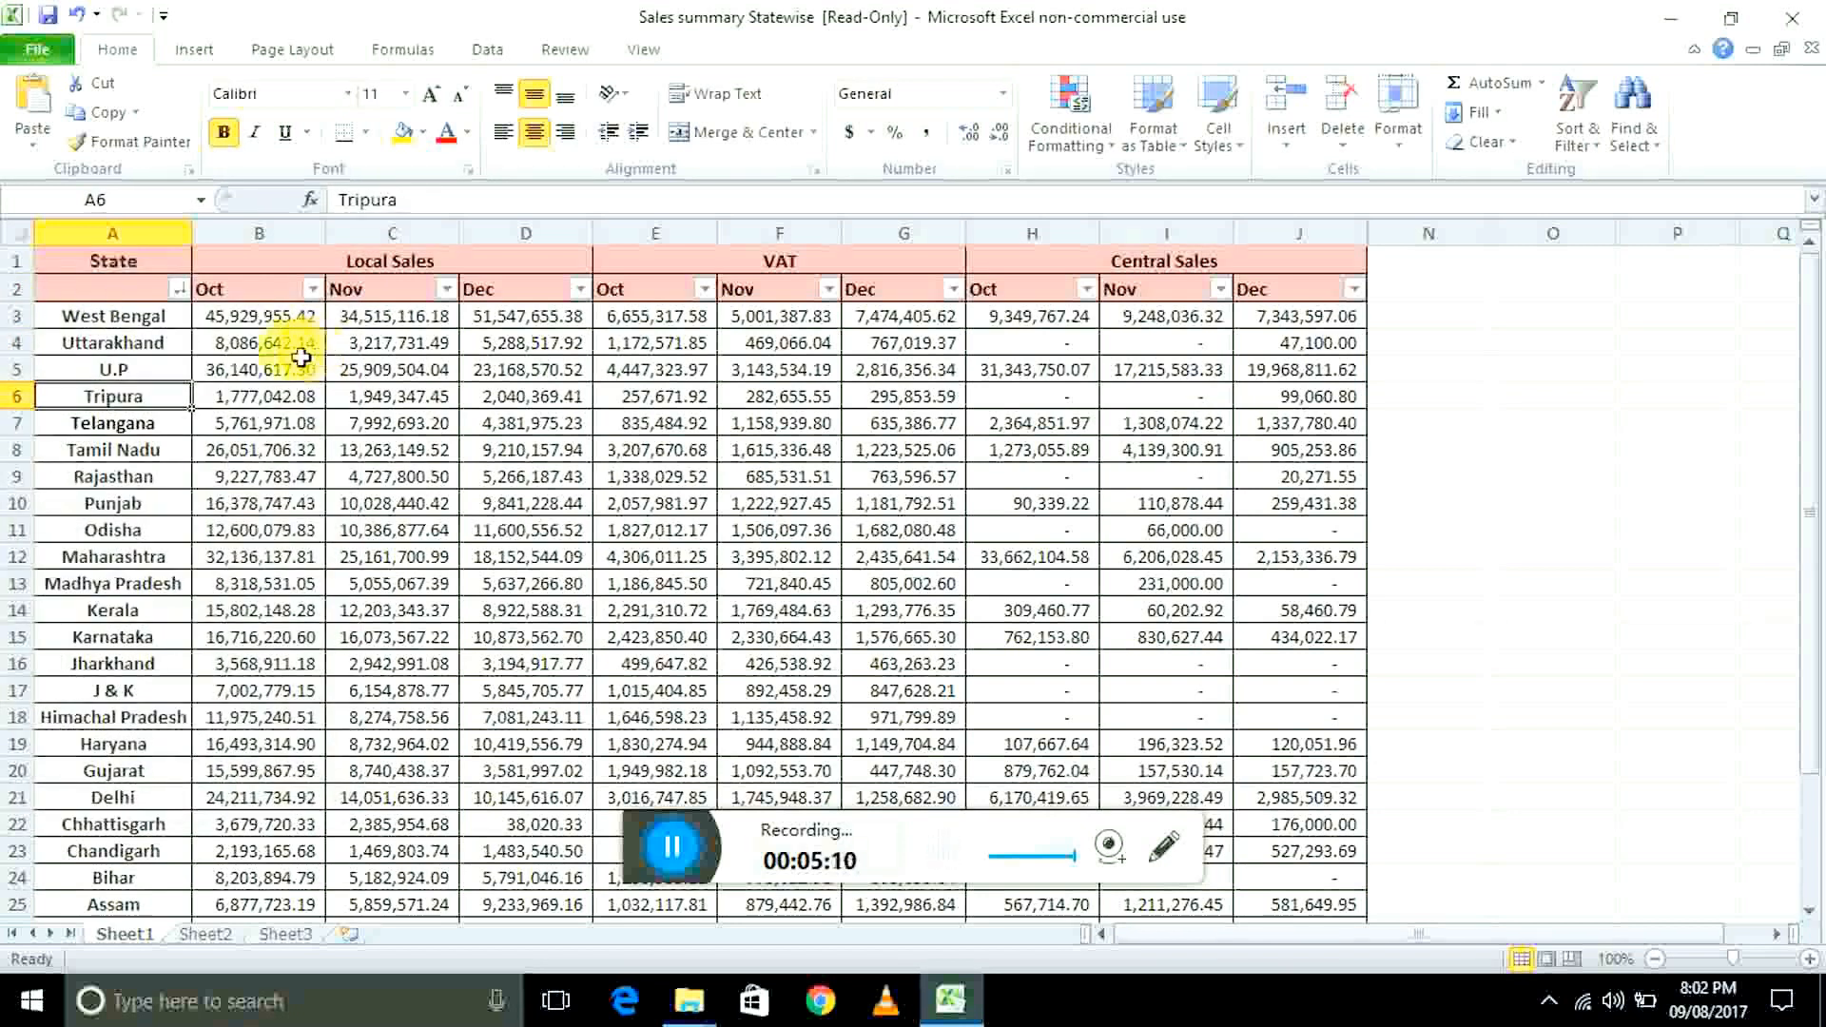
left_click(403, 148)
key("Down")
key("Down")
key("Down")
left_click(404, 148)
key("Down")
key("Down")
key("Down")
key("Down")
left_click(403, 147)
key("Down")
key("Down")
key("Down")
key("Down")
left_click(401, 143)
- Sort the state column by cell colour so the yellow cells come first
key("Up")
key("Up")
key("Up")
key("ctrl+Home")
key("Down")
key("Down")
key("Up")
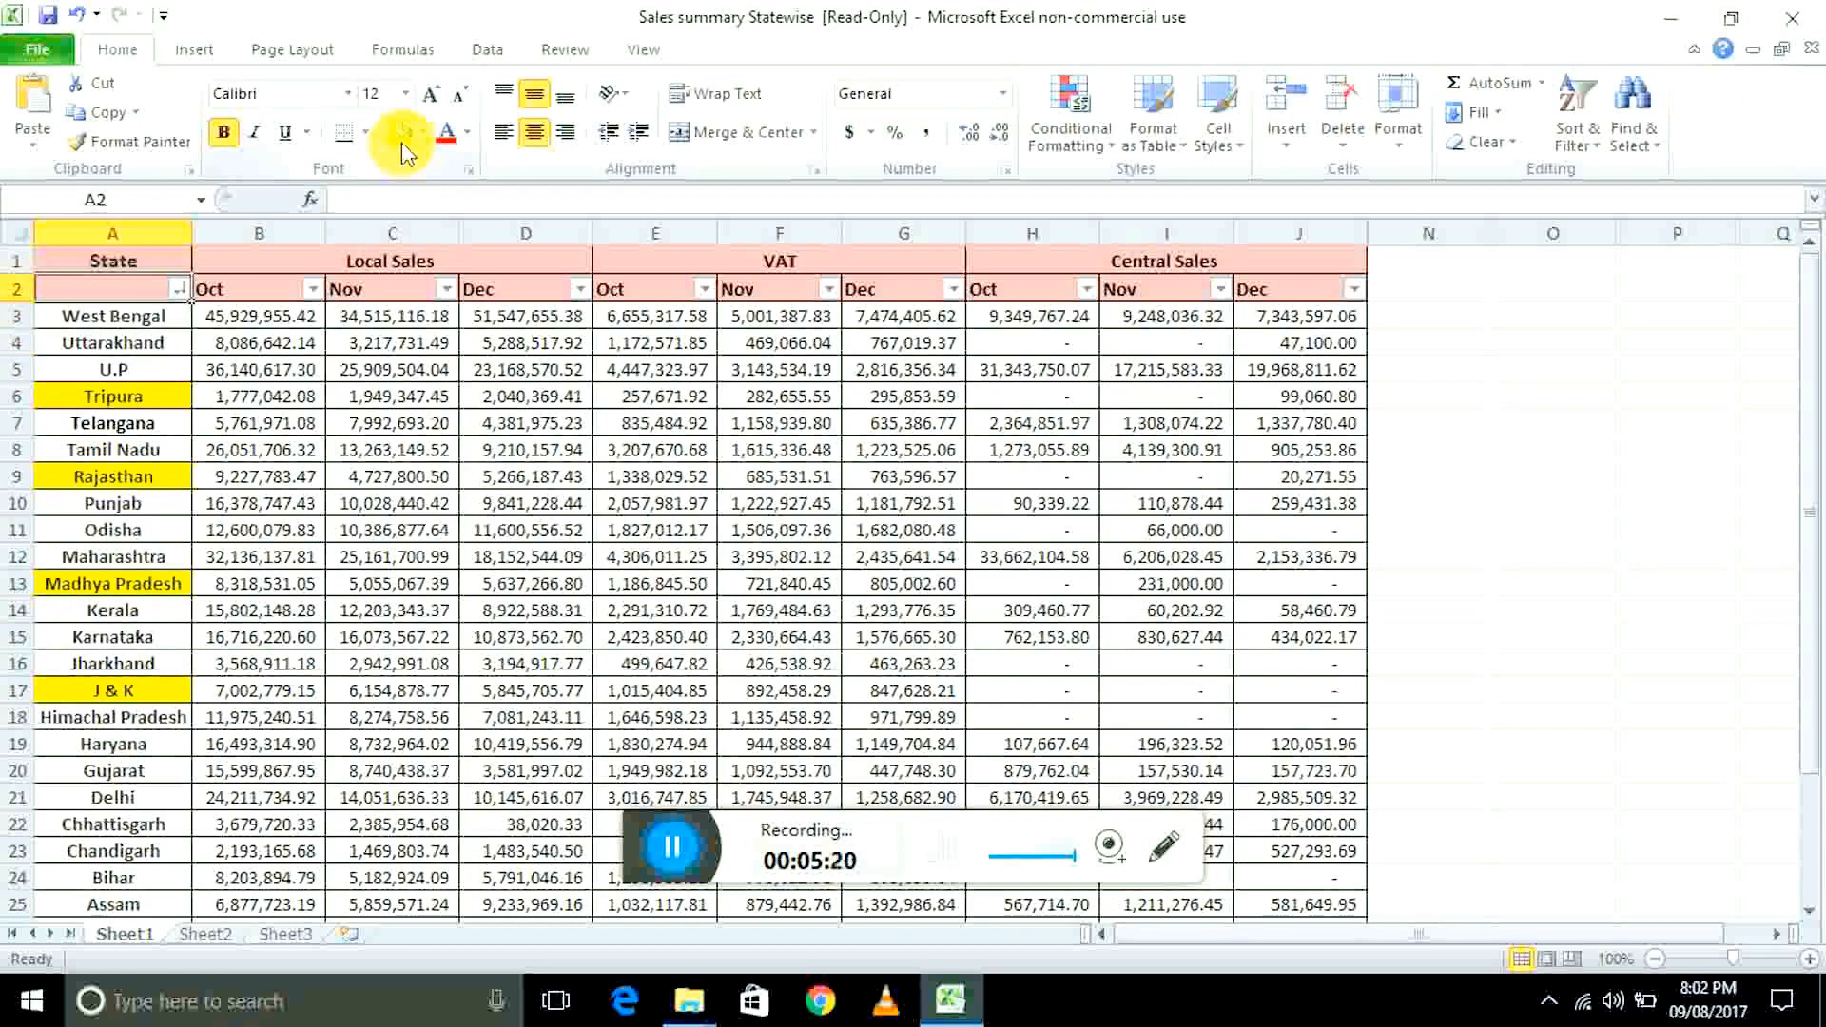
key("alt+Down")
key("Down")
key("Down")
key("Up")
key("Down")
key("Right")
key("Down")
key("Down")
key("Up")
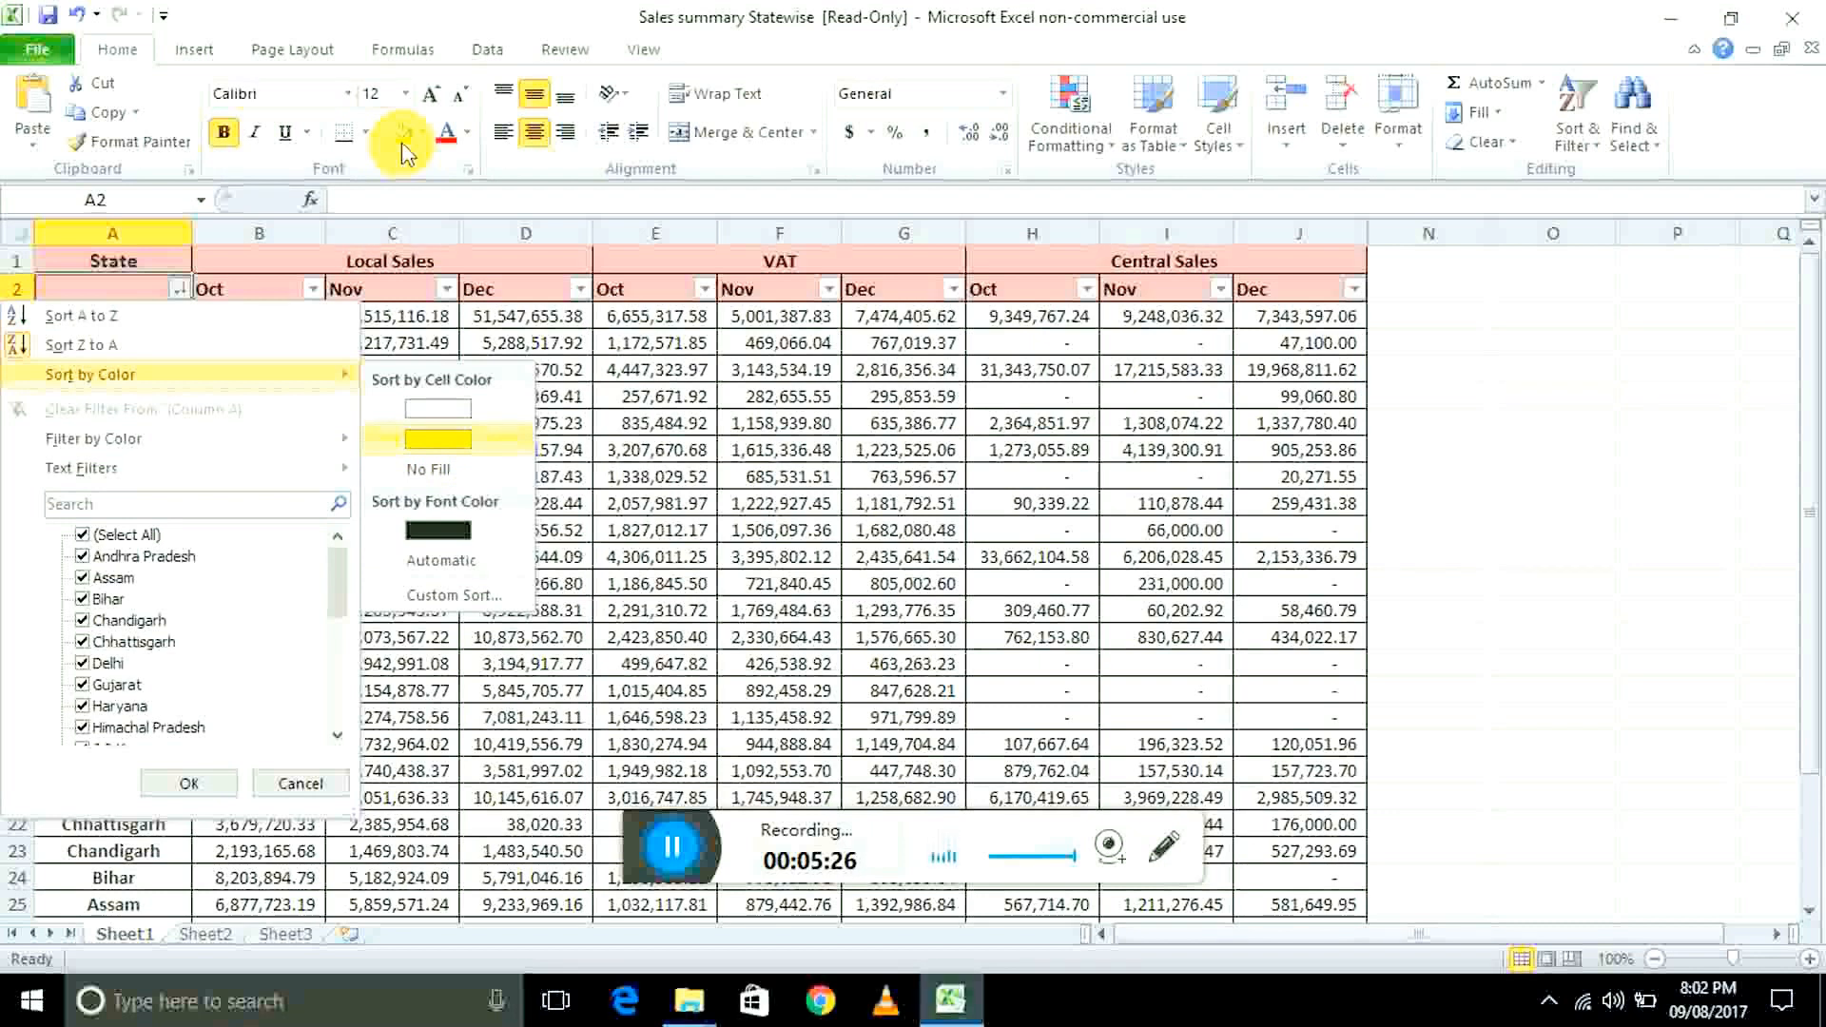
key("Return")
- Check the order of the yellow and unfilled states down column A
key("Down")
key("Down")
key("Down")
key("Down")
key("Down")
key("Down")
key("Down")
key("Down")
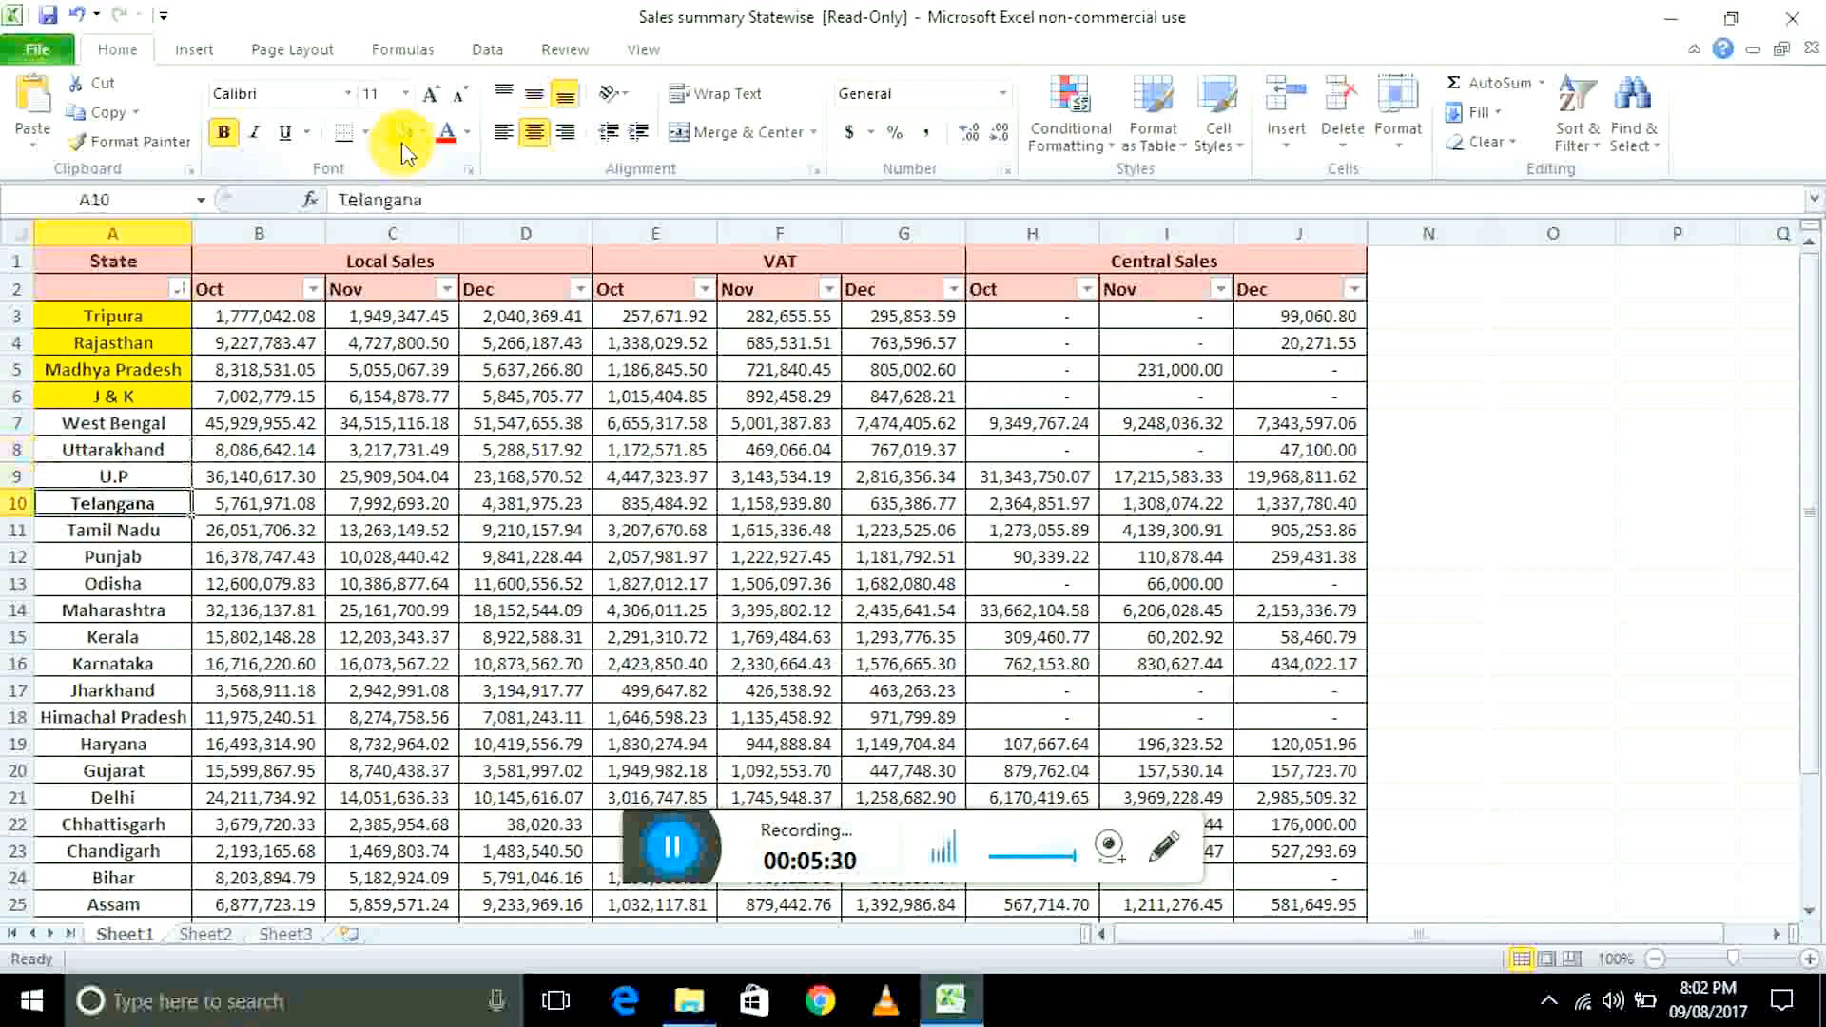
key("ctrl+Down")
key("ctrl+Down")
key("ctrl+Up")
key("ctrl+Up")
key("ctrl+Up")
- Sort the state column from A to Z through its filter options
key("Down")
key("Down")
key("Up")
key("alt+Down")
key("Down")
key("Down")
key("Up")
key("Up")
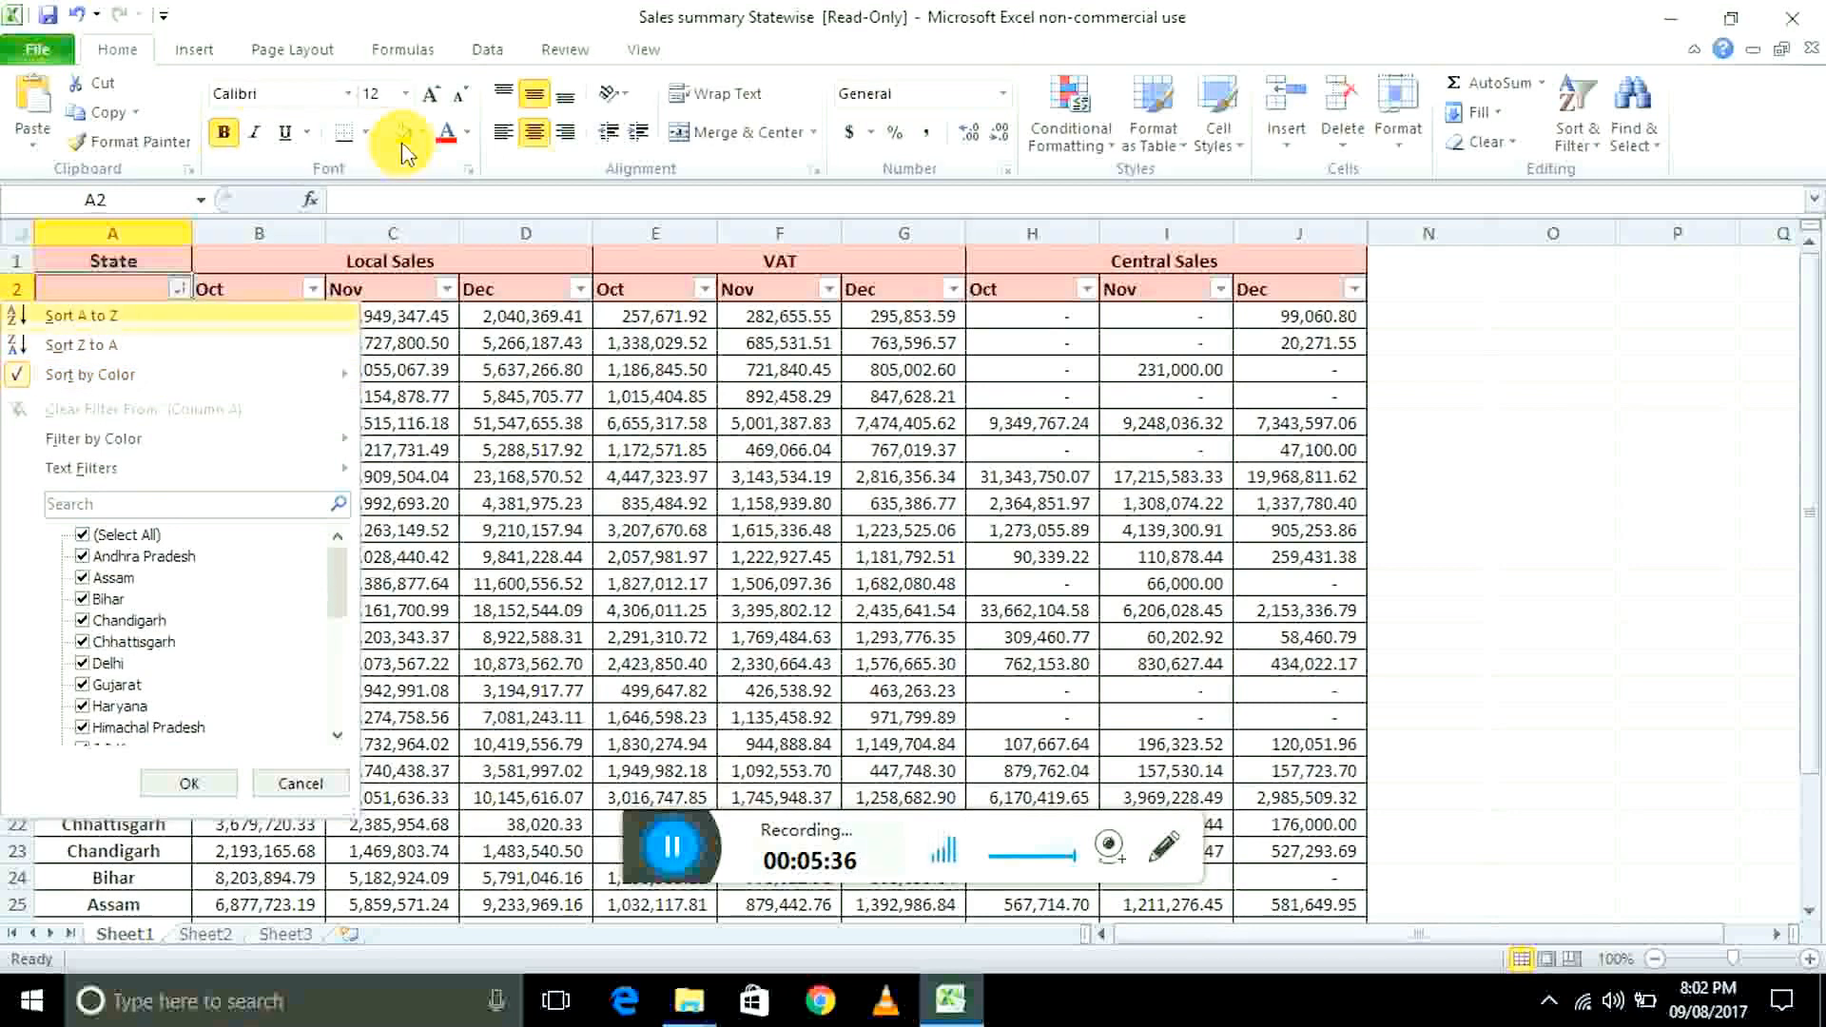
key("Return")
- Remove the yellow fill from the state cells from J & K through Tripura in column A
key("Down")
key("Down")
key("Down")
key("Down")
key("Down")
key("Down")
key("Down")
key("Down")
key("Down")
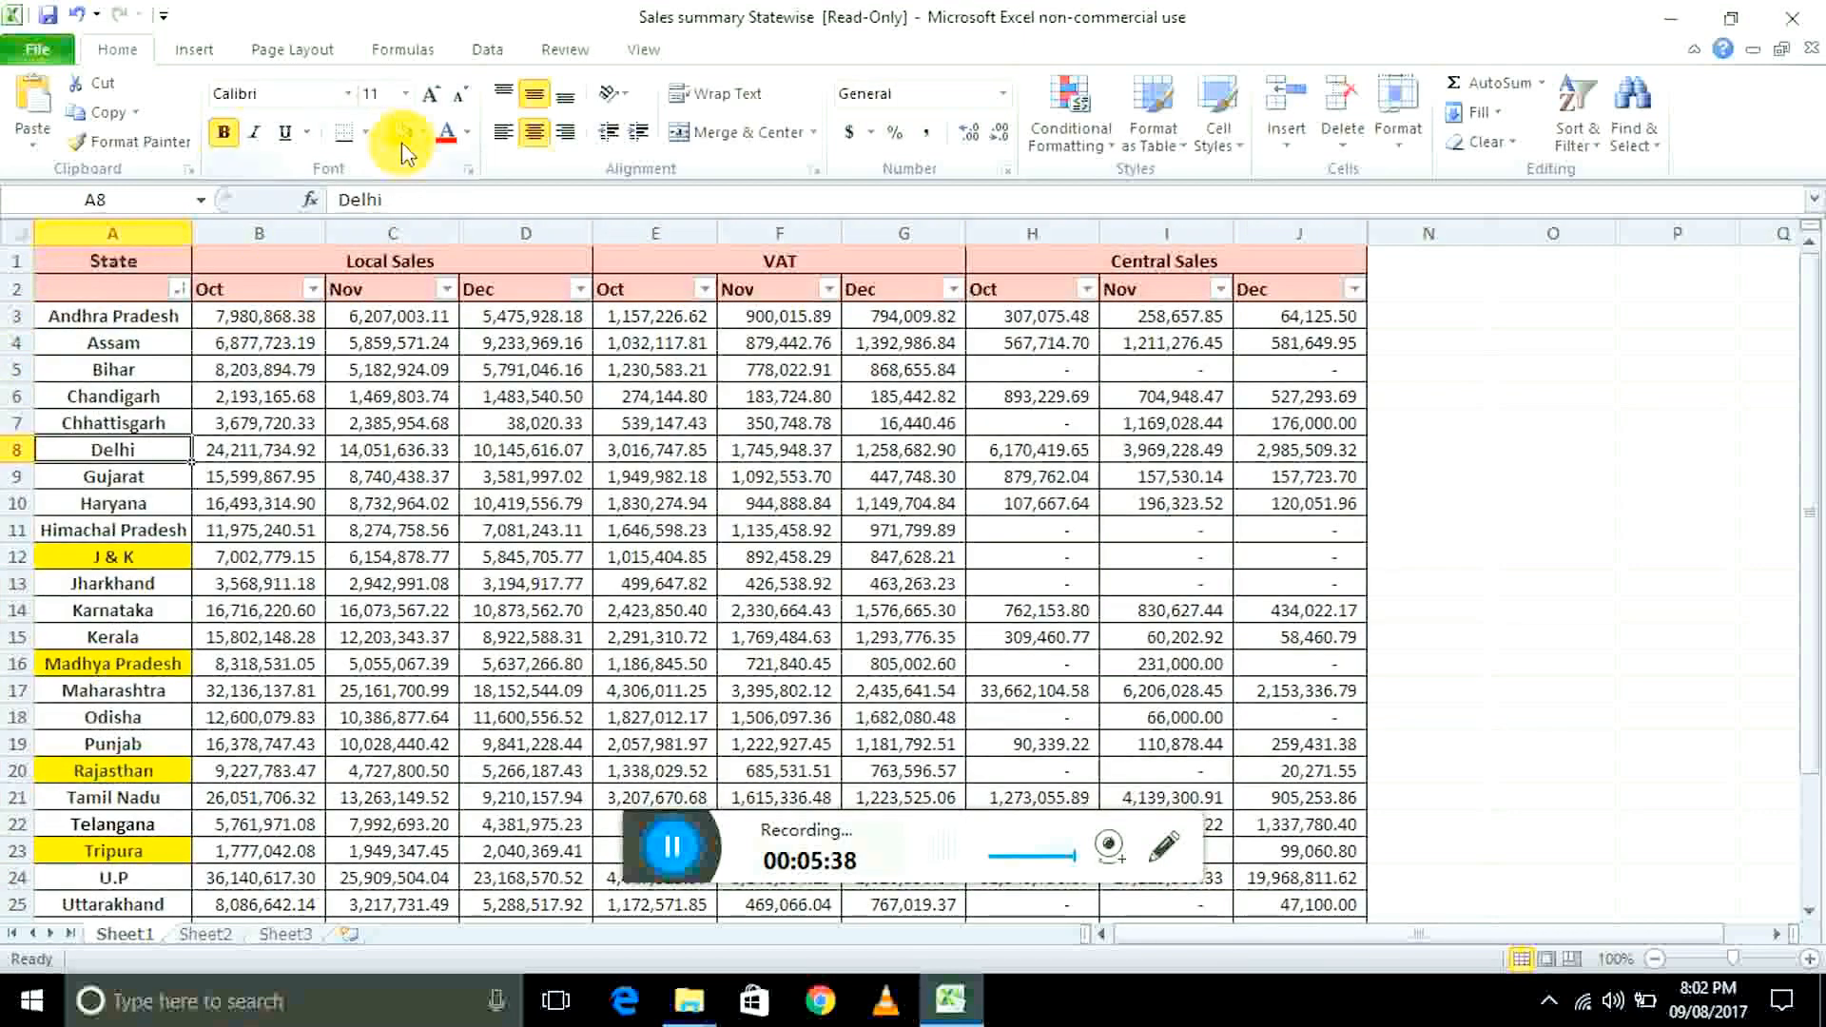
key("Down")
key("ctrl+shift+Down")
key("ctrl+shift+Down")
key("ctrl+shift+Down")
key("ctrl+shift+Up")
key("ctrl+shift+Up")
key("ctrl+shift+Up")
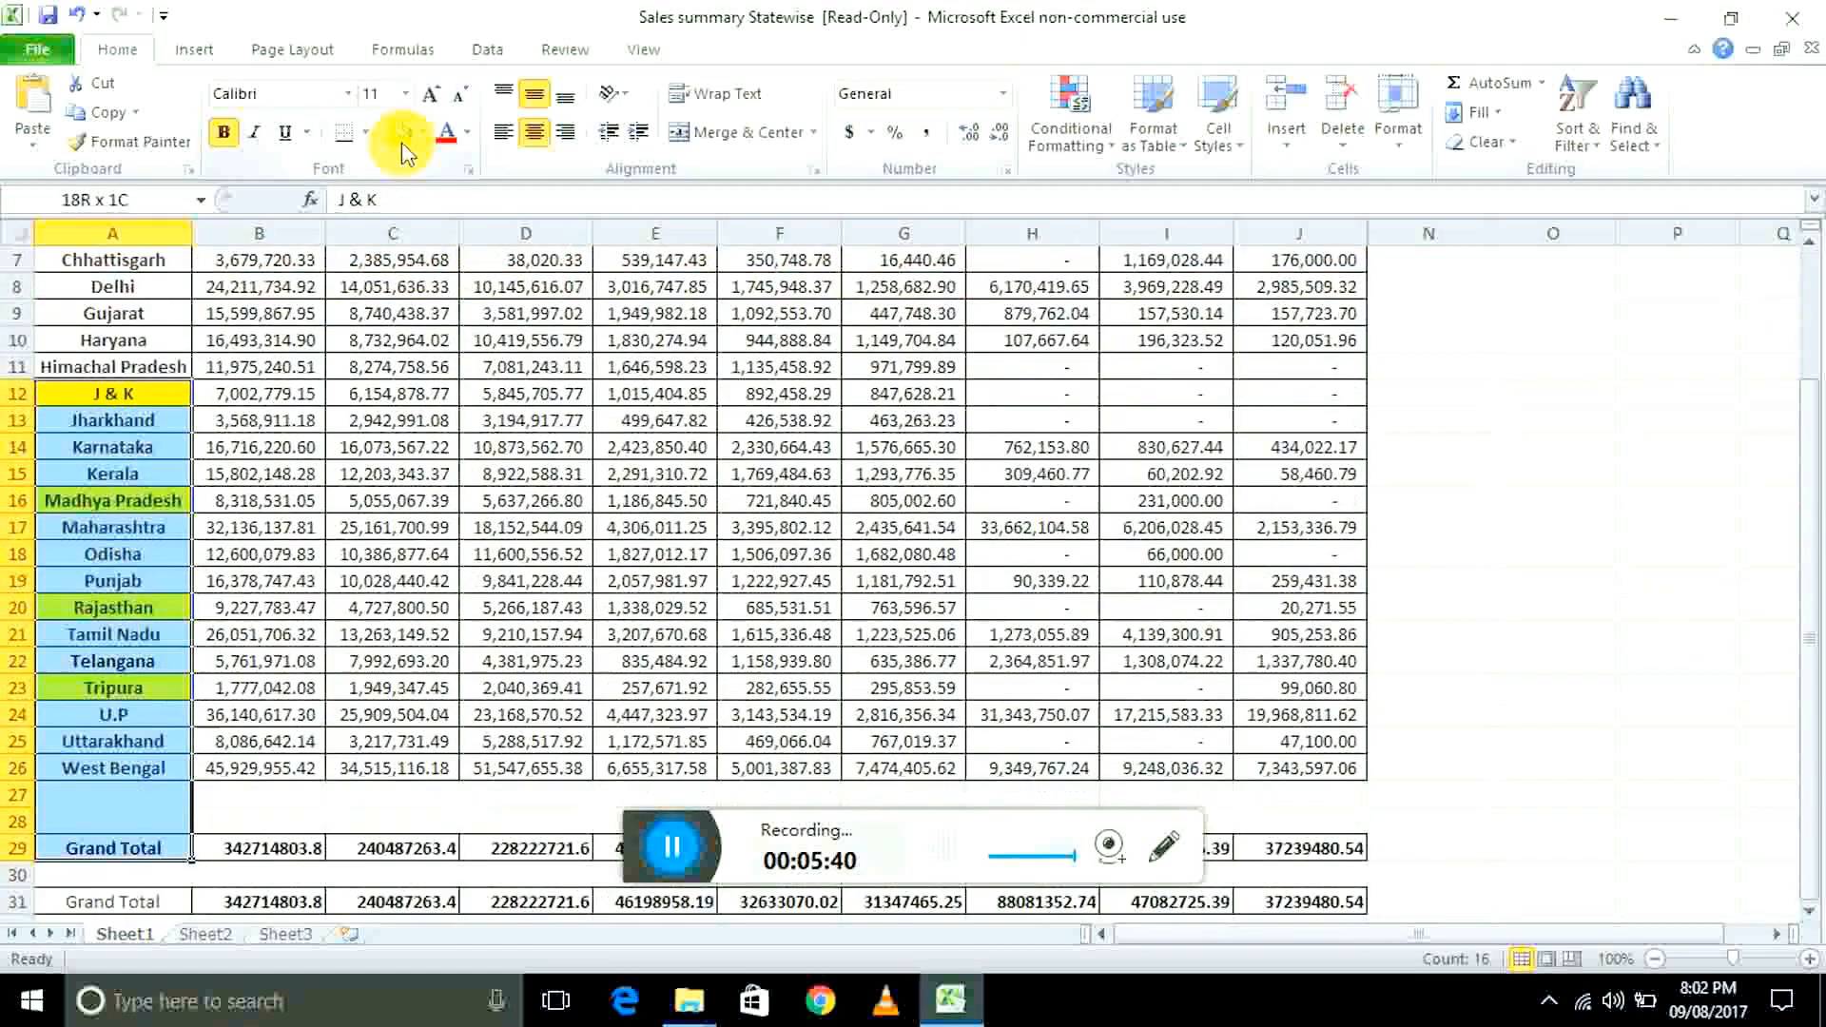
key("shift+Up")
key("shift+Up")
key("shift+Up")
key("shift+Up")
key("shift+Up")
key("shift+Up")
key("shift+Up")
key("shift+Up")
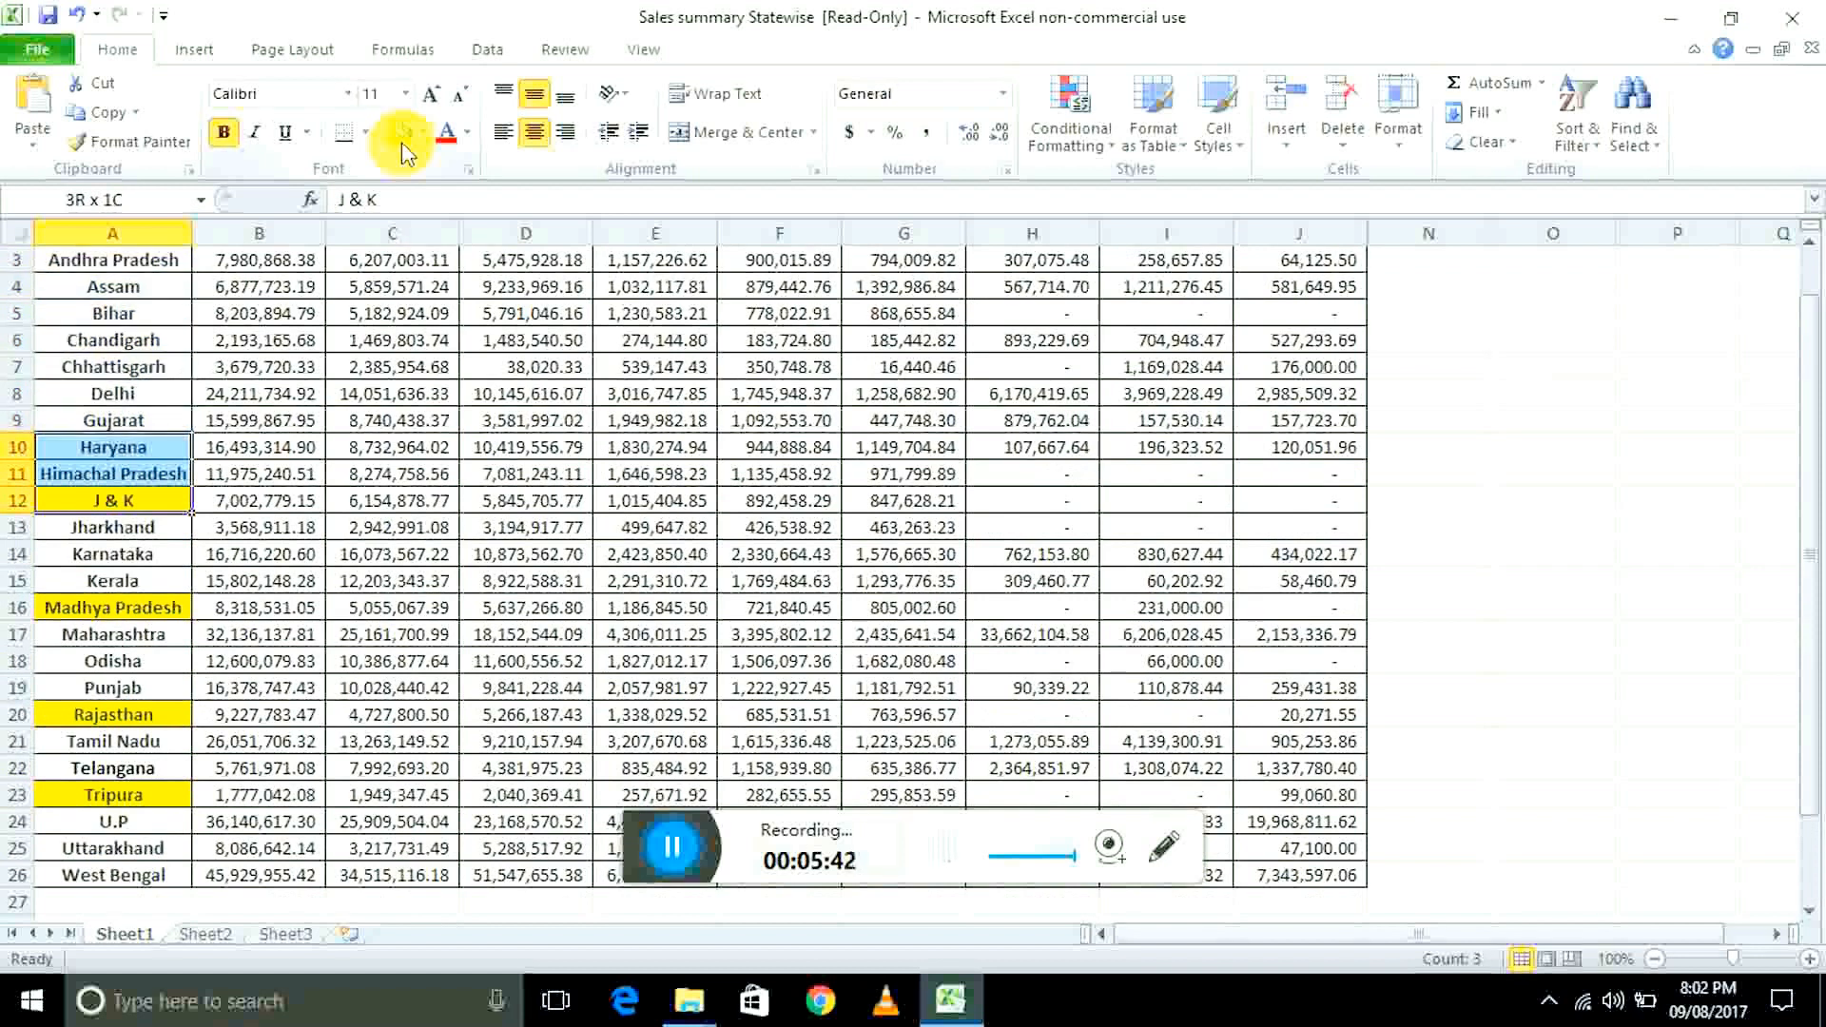
key("shift+Down")
key("shift+Down")
key("shift+Down")
key("shift+Down")
key("shift+Down")
key("shift+Down")
key("shift+Down")
key("shift+Down")
key("shift+Down")
key("shift+Down")
key("shift+Down")
key("shift+Down")
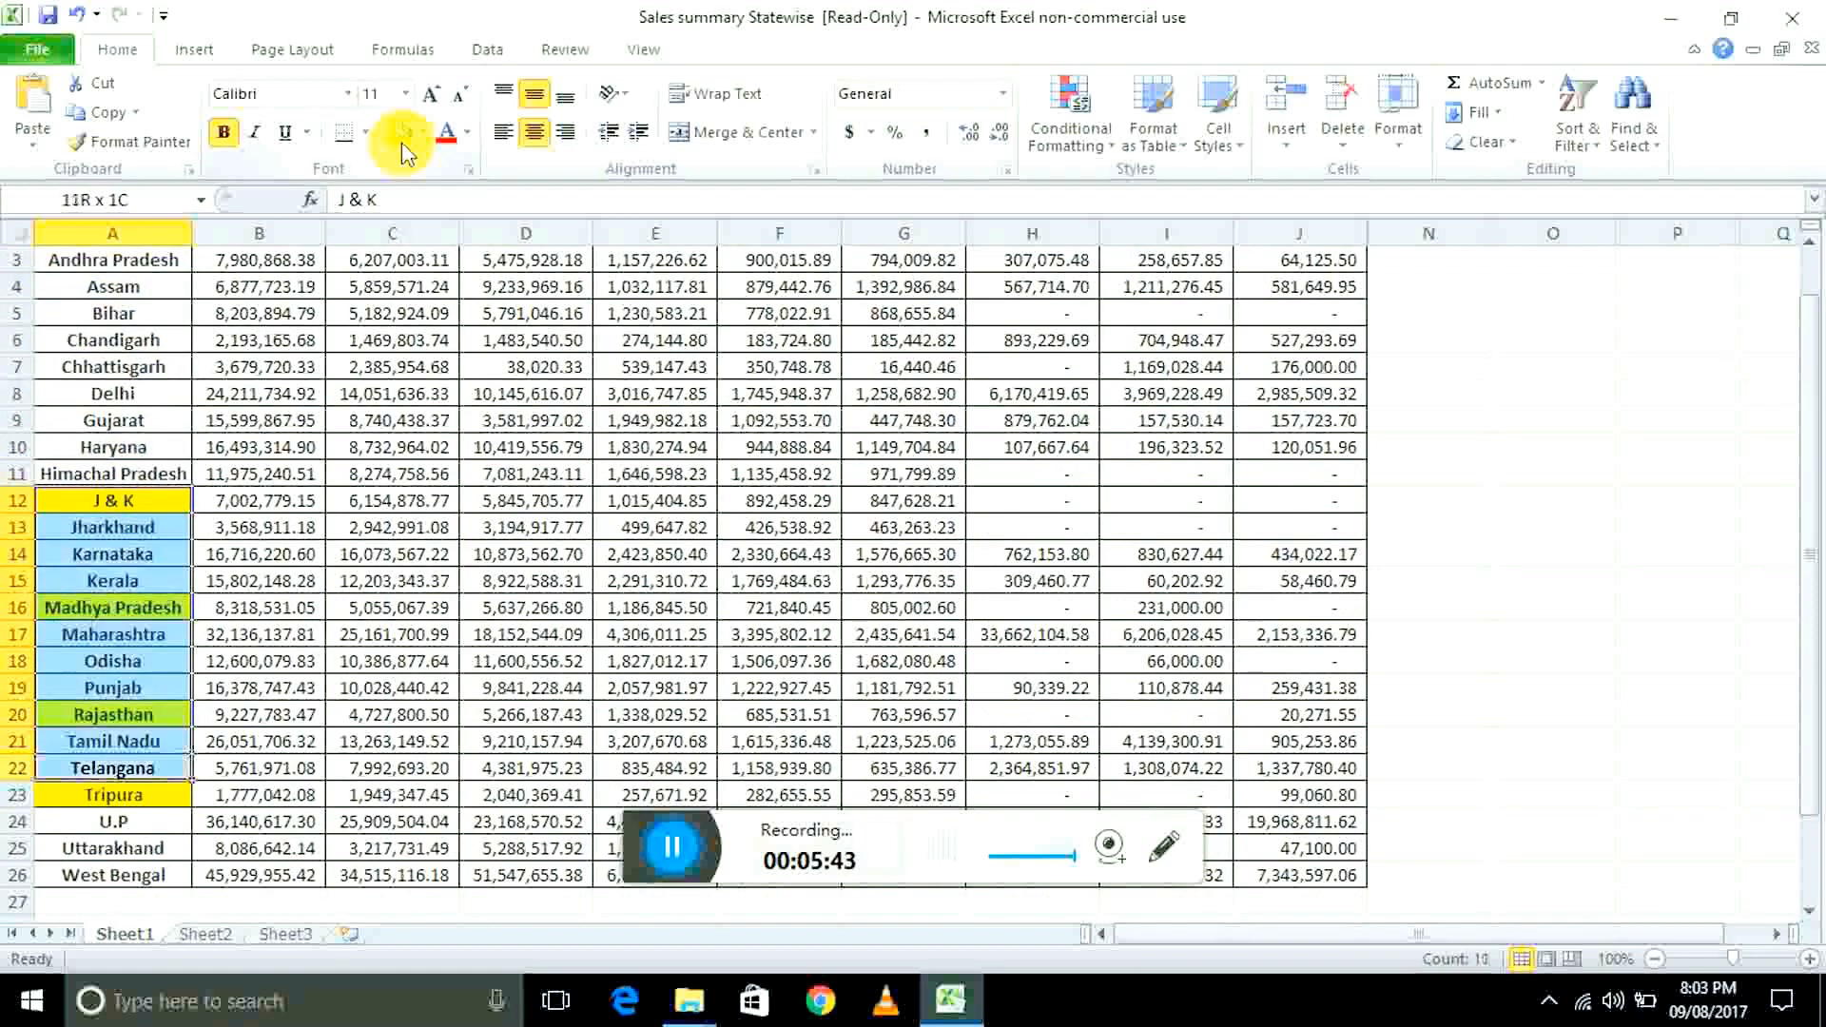
key("Up")
key("Up")
key("Up")
key("Up")
key("Up")
key("Up")
key("Up")
key("Up")
key("Up")
key("Up")
key("Up")
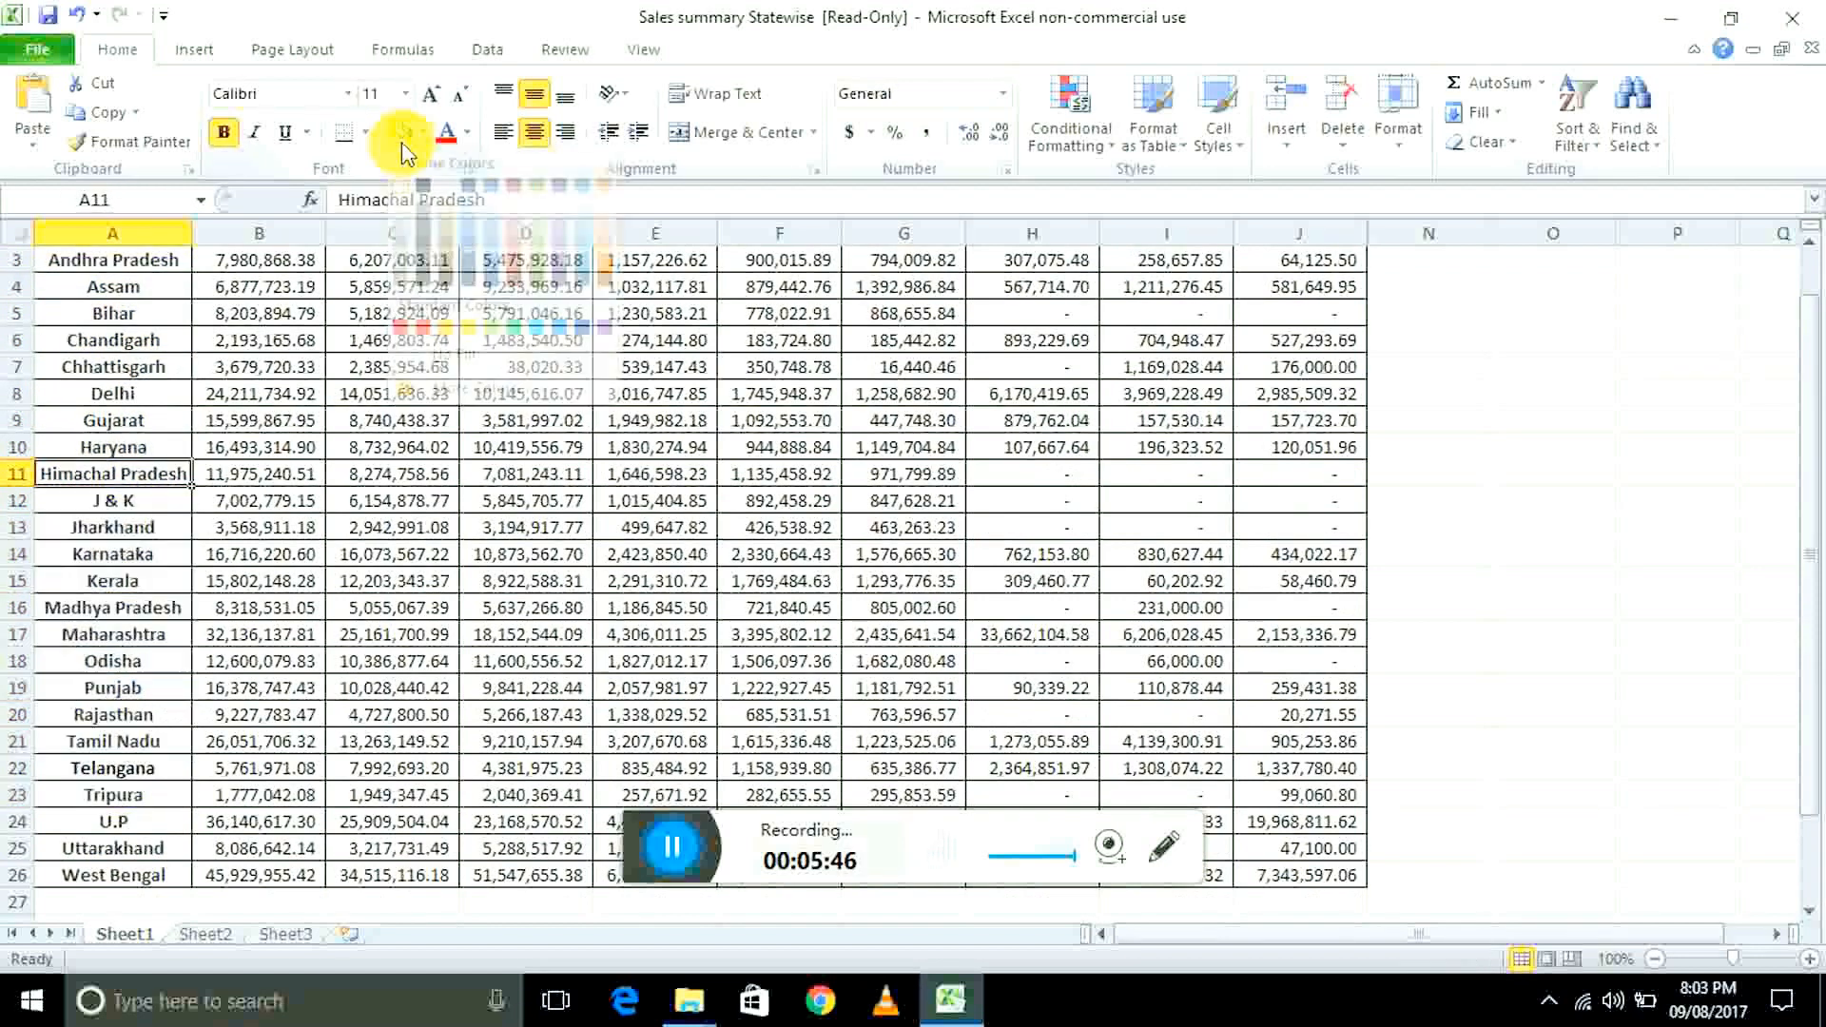
- Examine the Filter by Color options offered for the state column and leave without applying a filter
key("Down")
key("alt+Down")
key("Down")
key("Down")
key("Down")
key("Down")
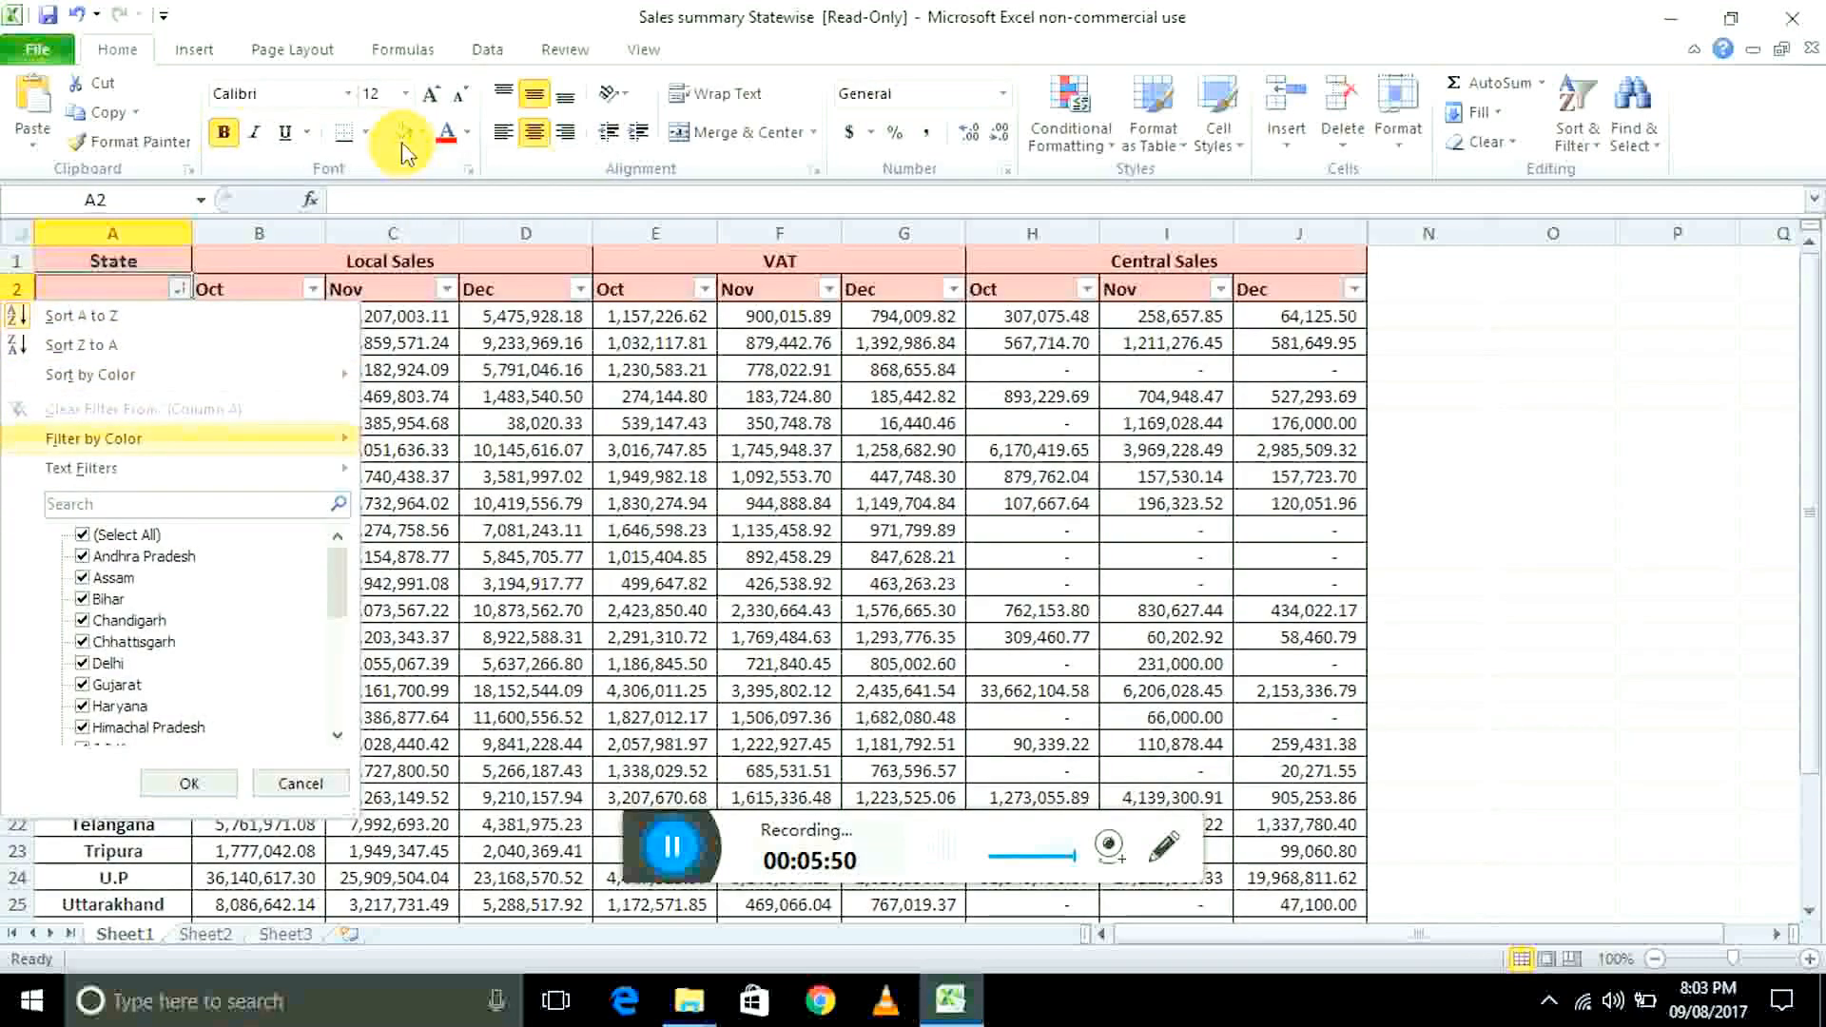
key("Right")
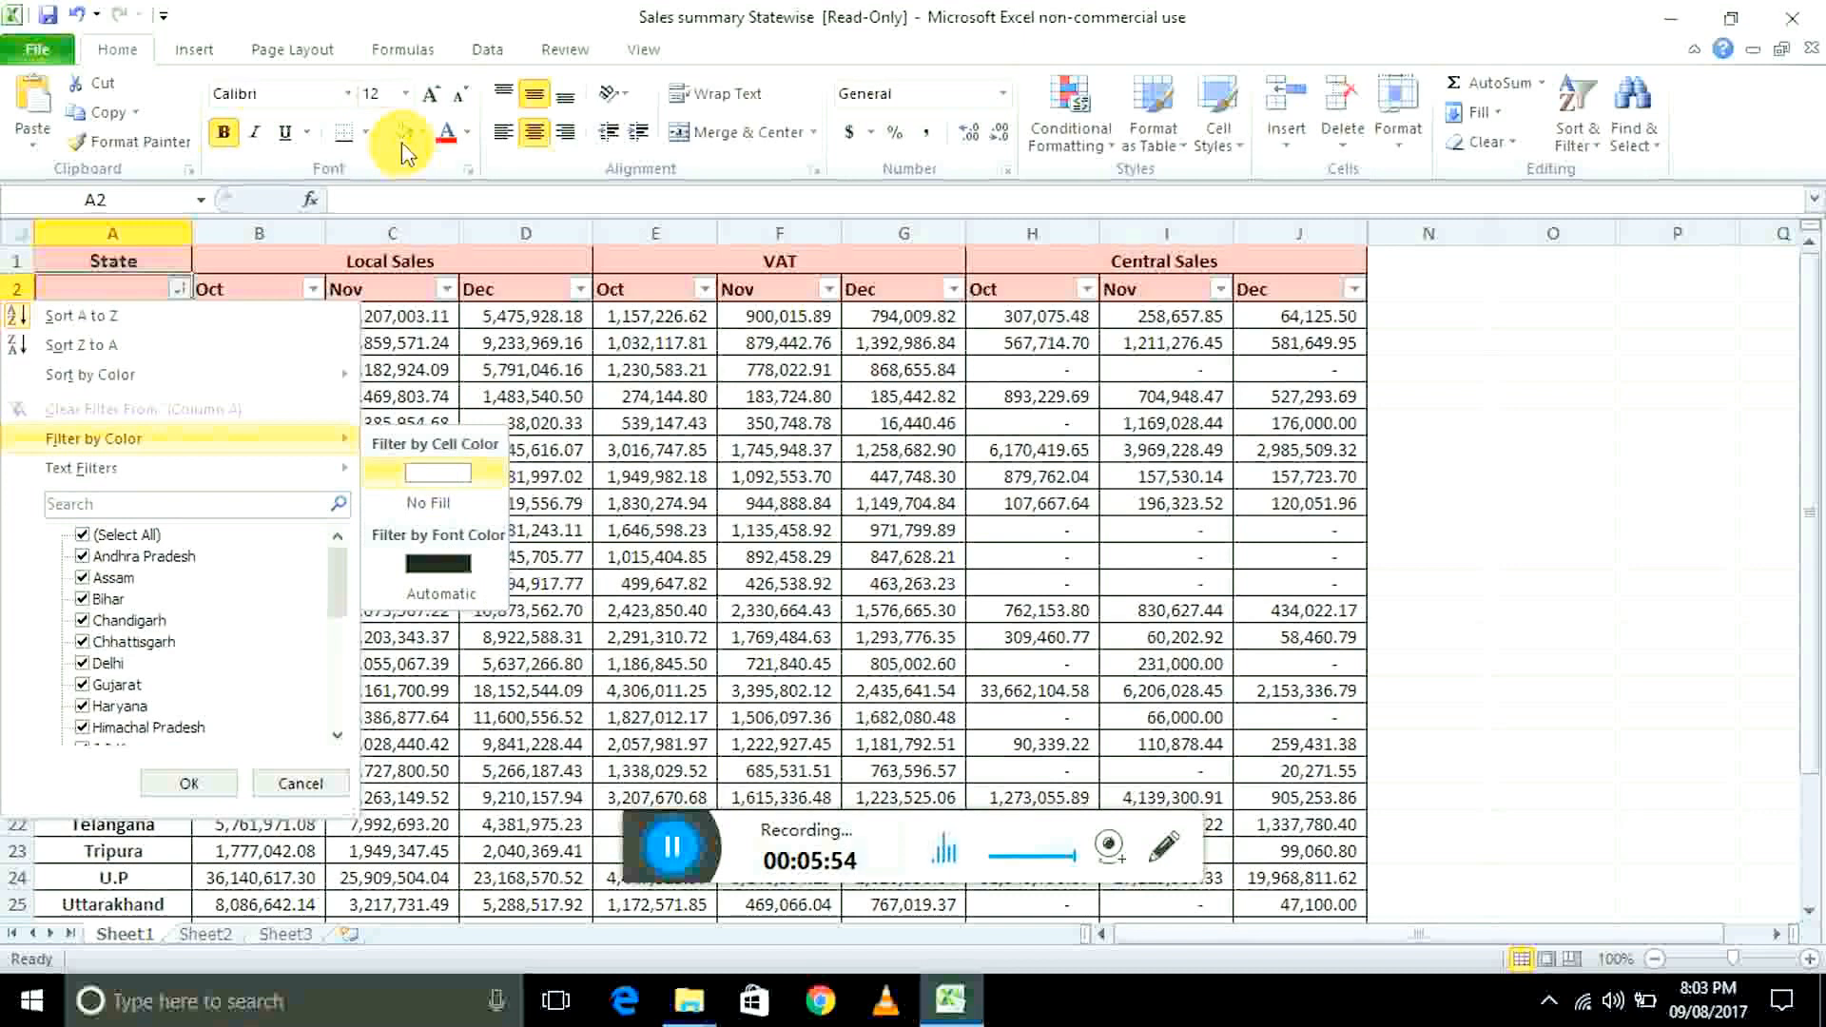
key("Down")
key("Left")
key("Down")
key("Down")
key("Escape")
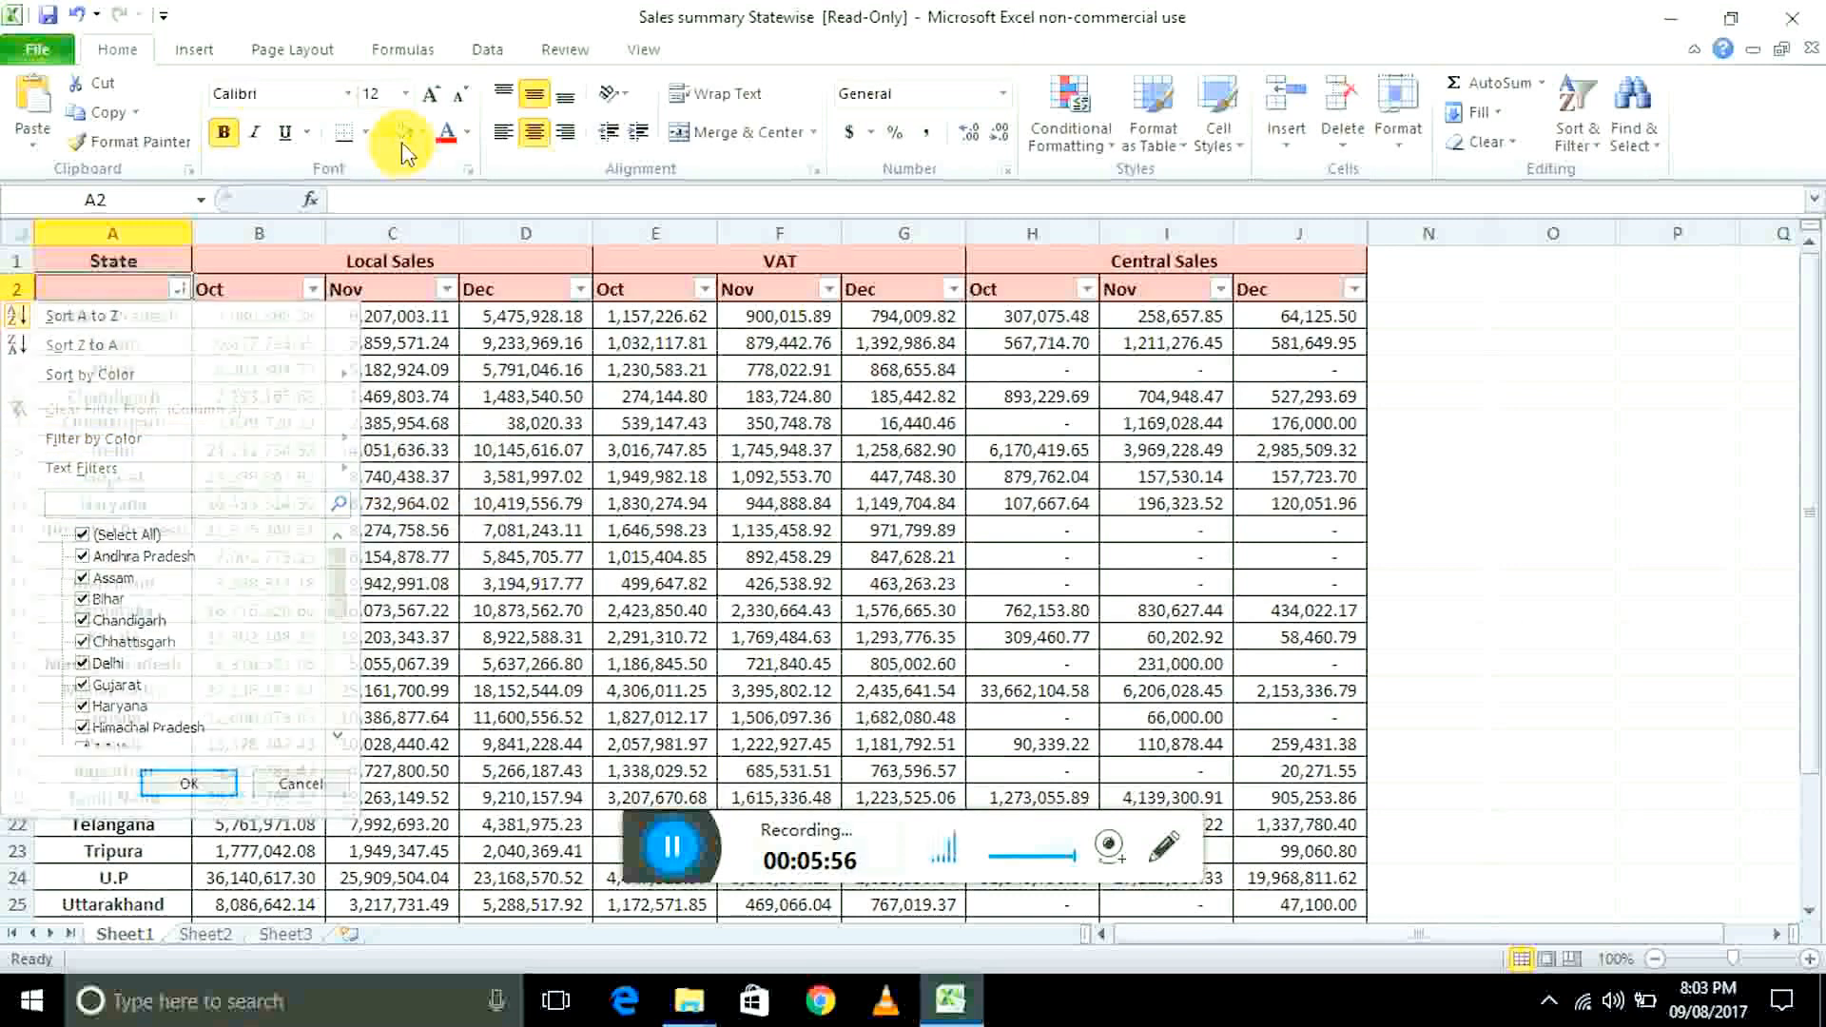
- Fill the Chandigarh, Gujarat, Karnataka and Odisha cells in column A with blue
key("Down")
key("Down")
key("Down")
key("Down")
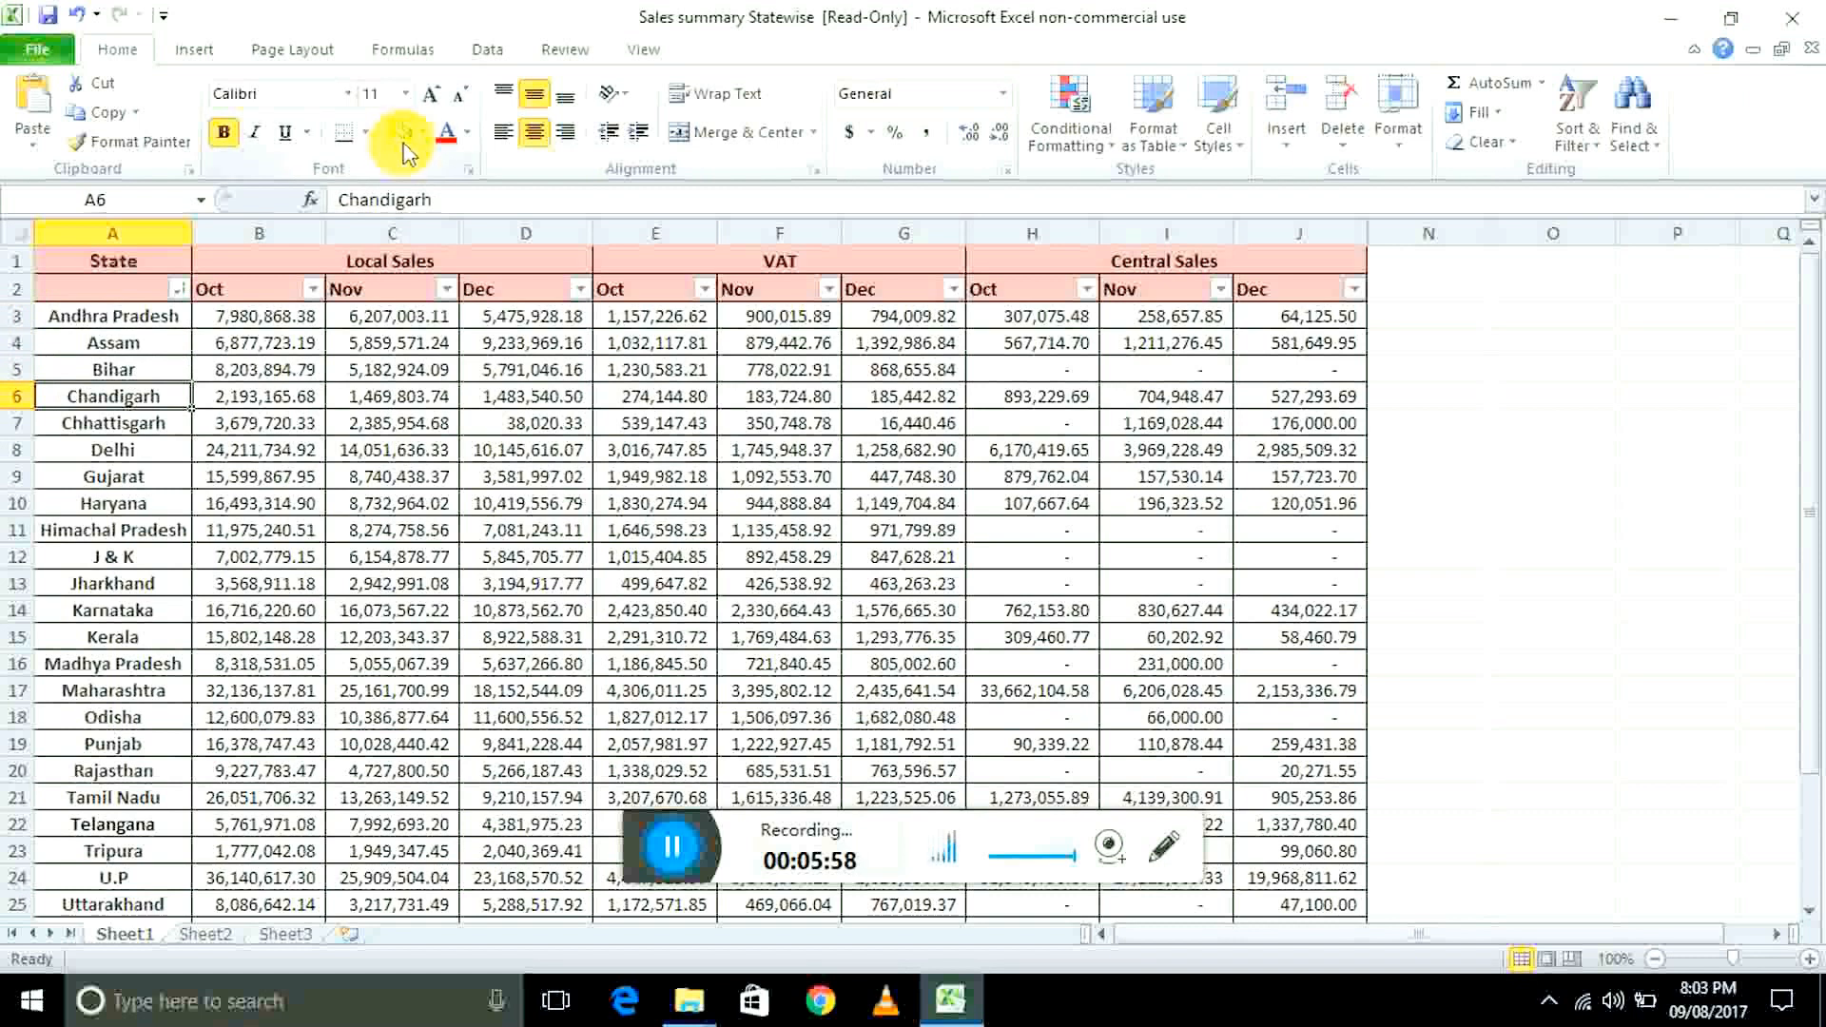
left_click(421, 133)
left_click(480, 252)
key("Down")
key("Down")
key("Down")
key("F4")
key("Down")
key("Down")
key("Down")
key("Down")
key("Down")
key("F4")
key("Down")
key("Down")
key("Down")
key("Down")
key("F4")
- Filter the state column by the blue cell colour
key("ctrl+Home")
key("Up")
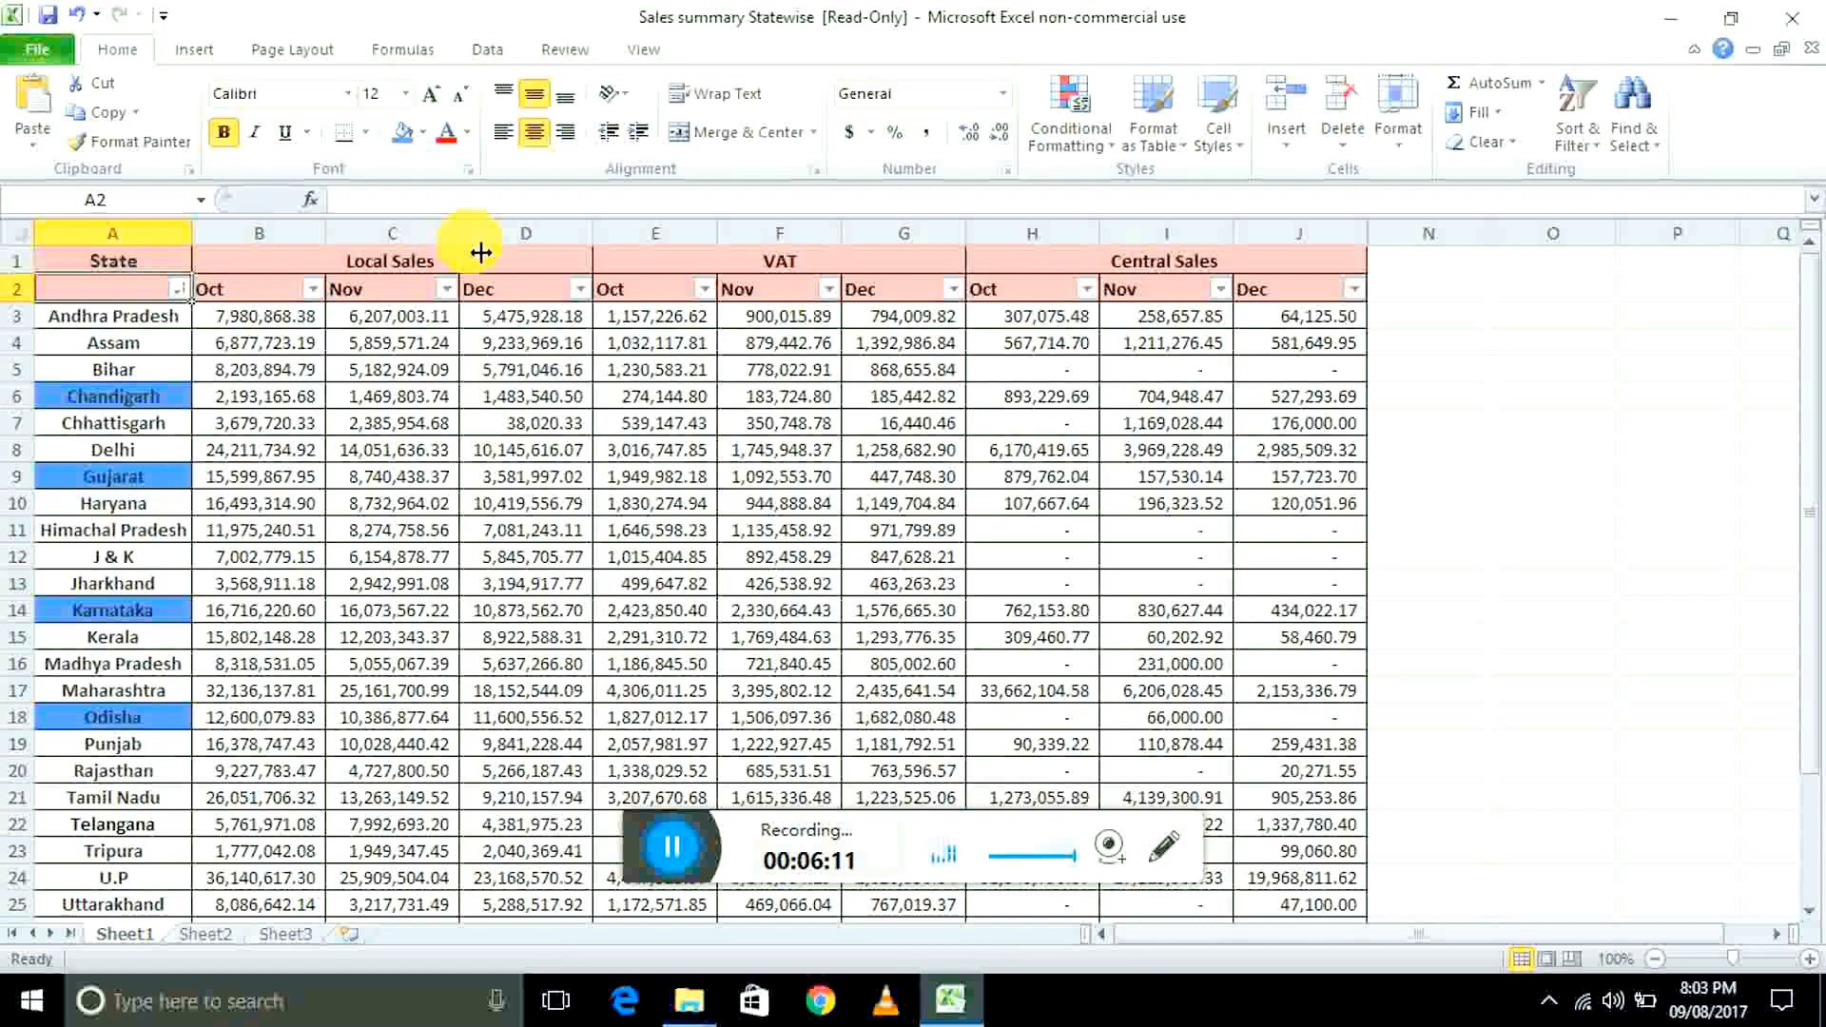
key("alt+Down")
key("Down")
key("Down")
key("Down")
key("Right")
key("Down")
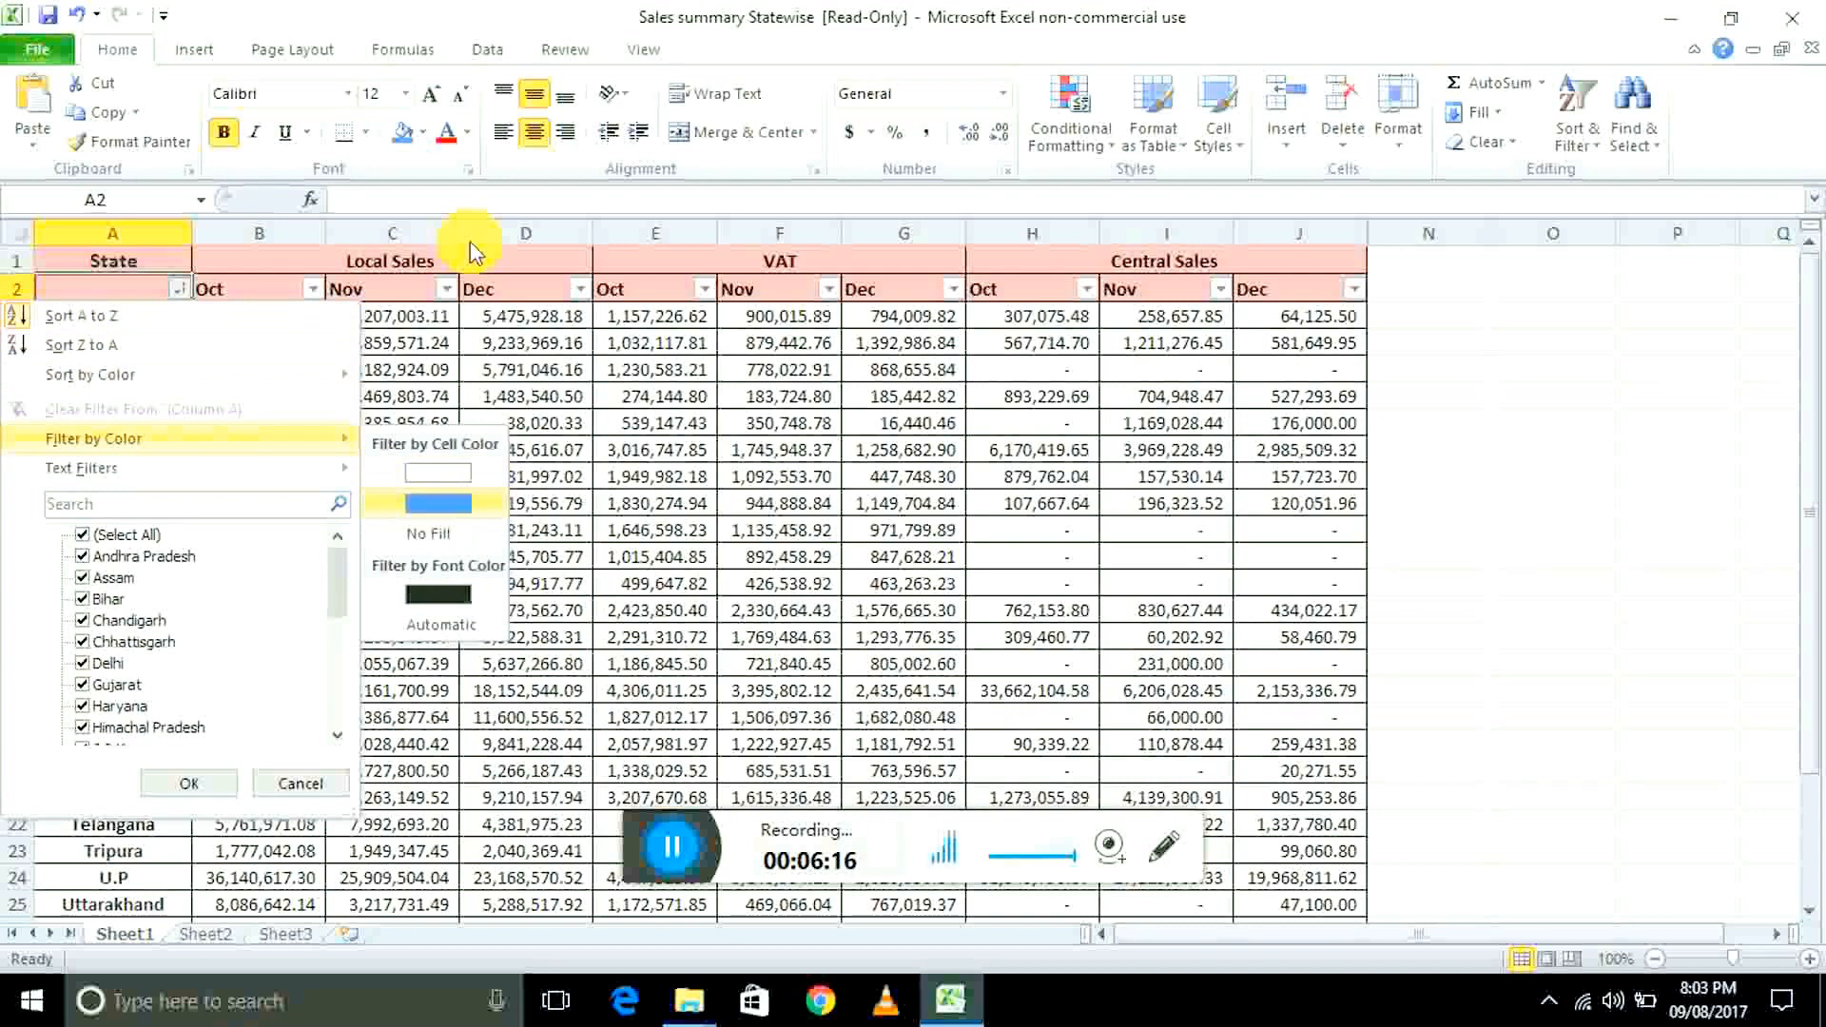
key("Return")
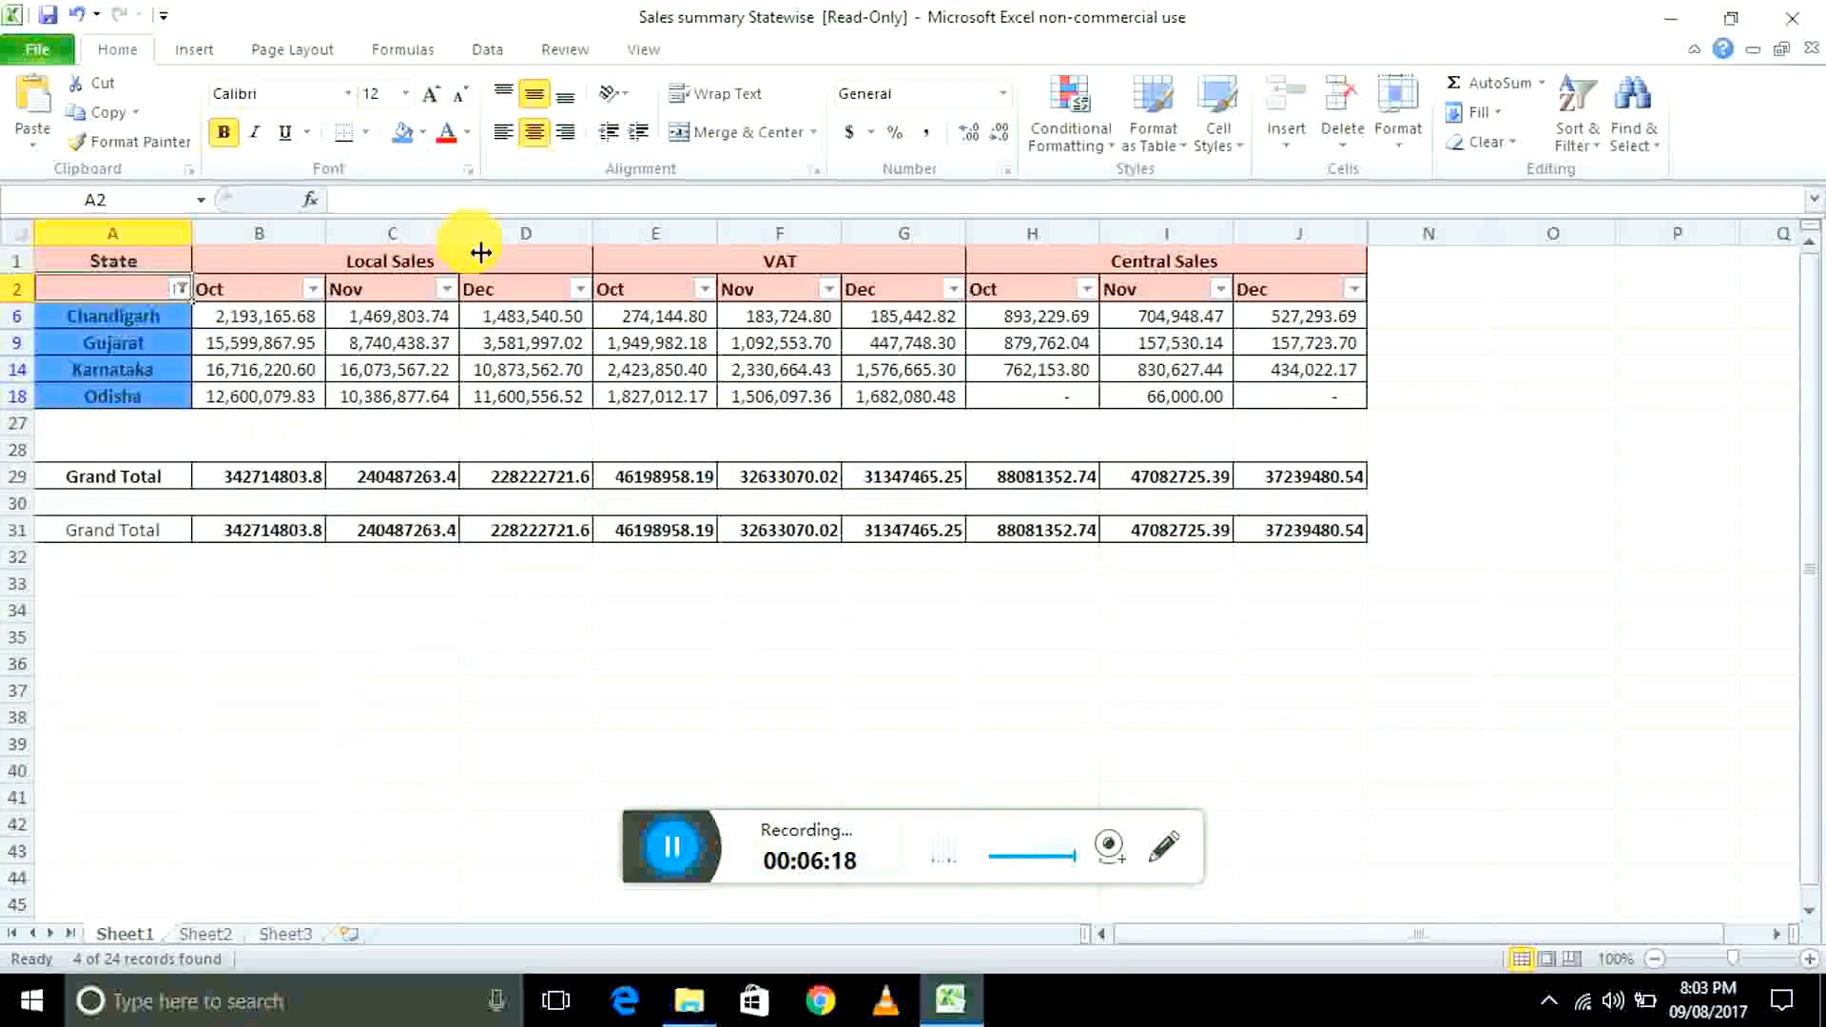
- Start an Equals text filter on the state column and set its first condition to Rajasthan
key("alt+Down")
key("Down")
key("Down")
key("Down")
key("Down")
key("Down")
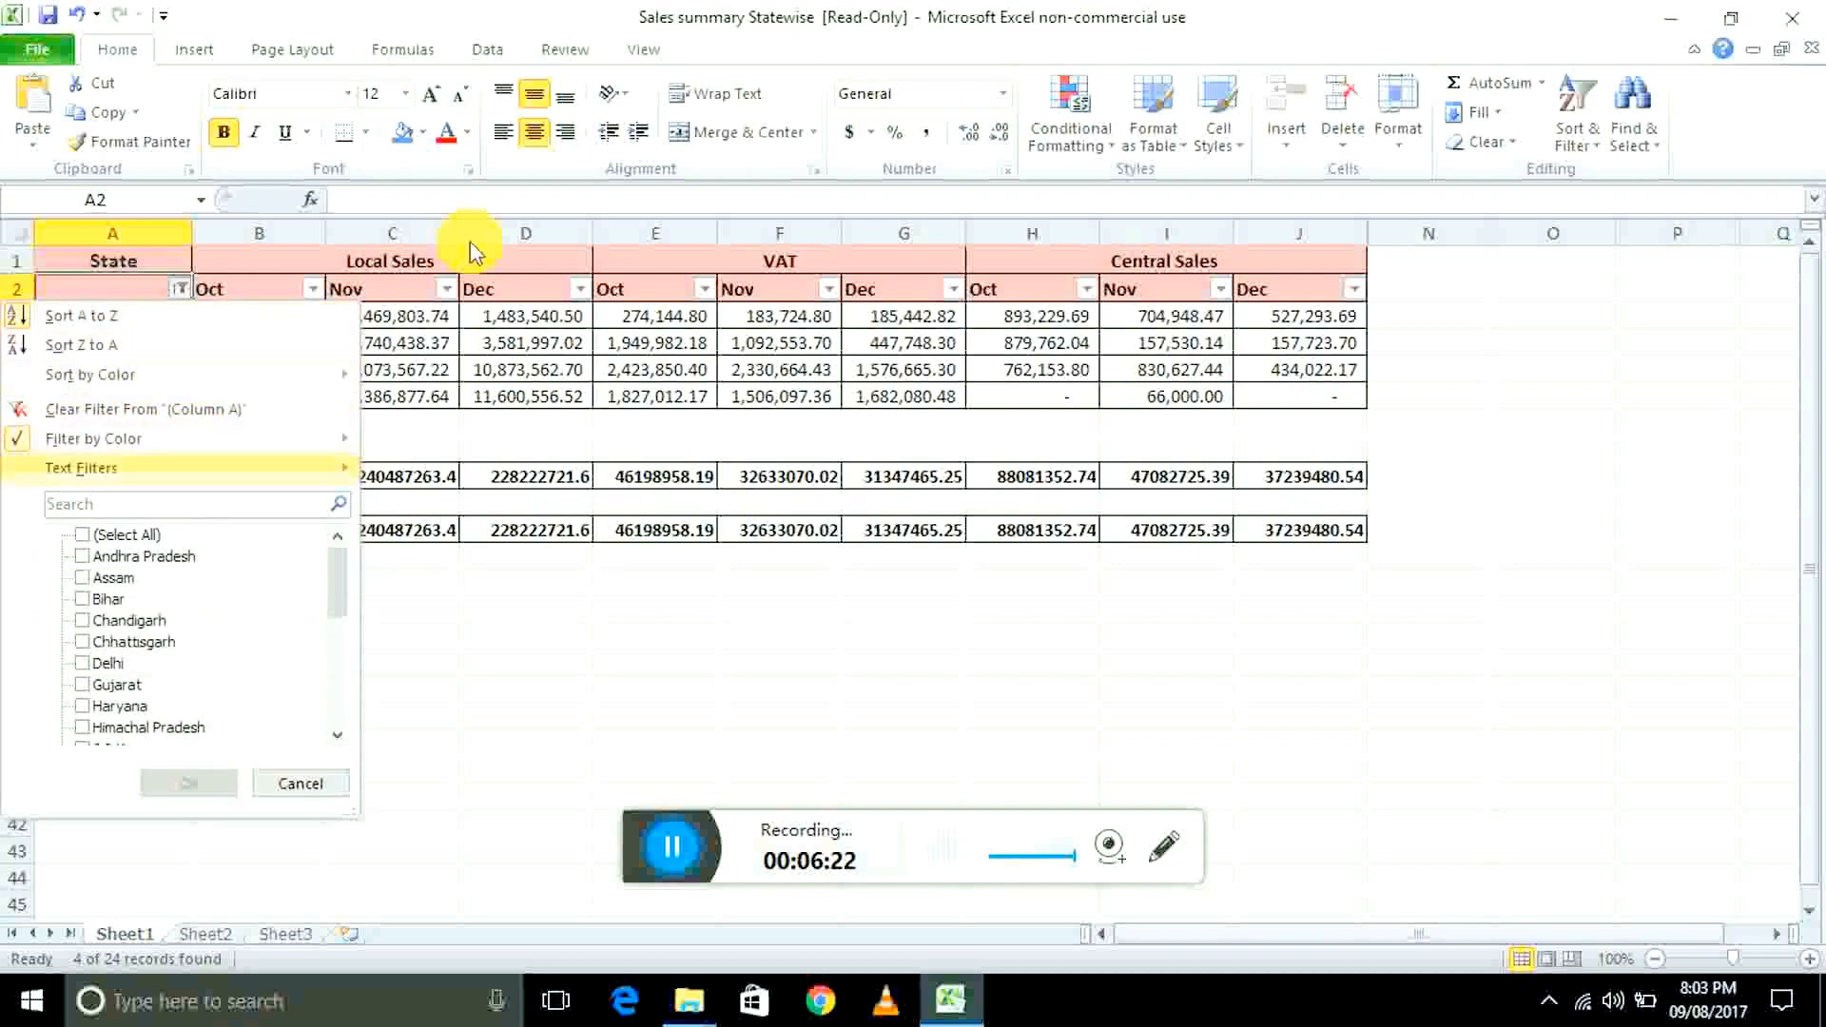
key("Up")
key("Down")
key("Right")
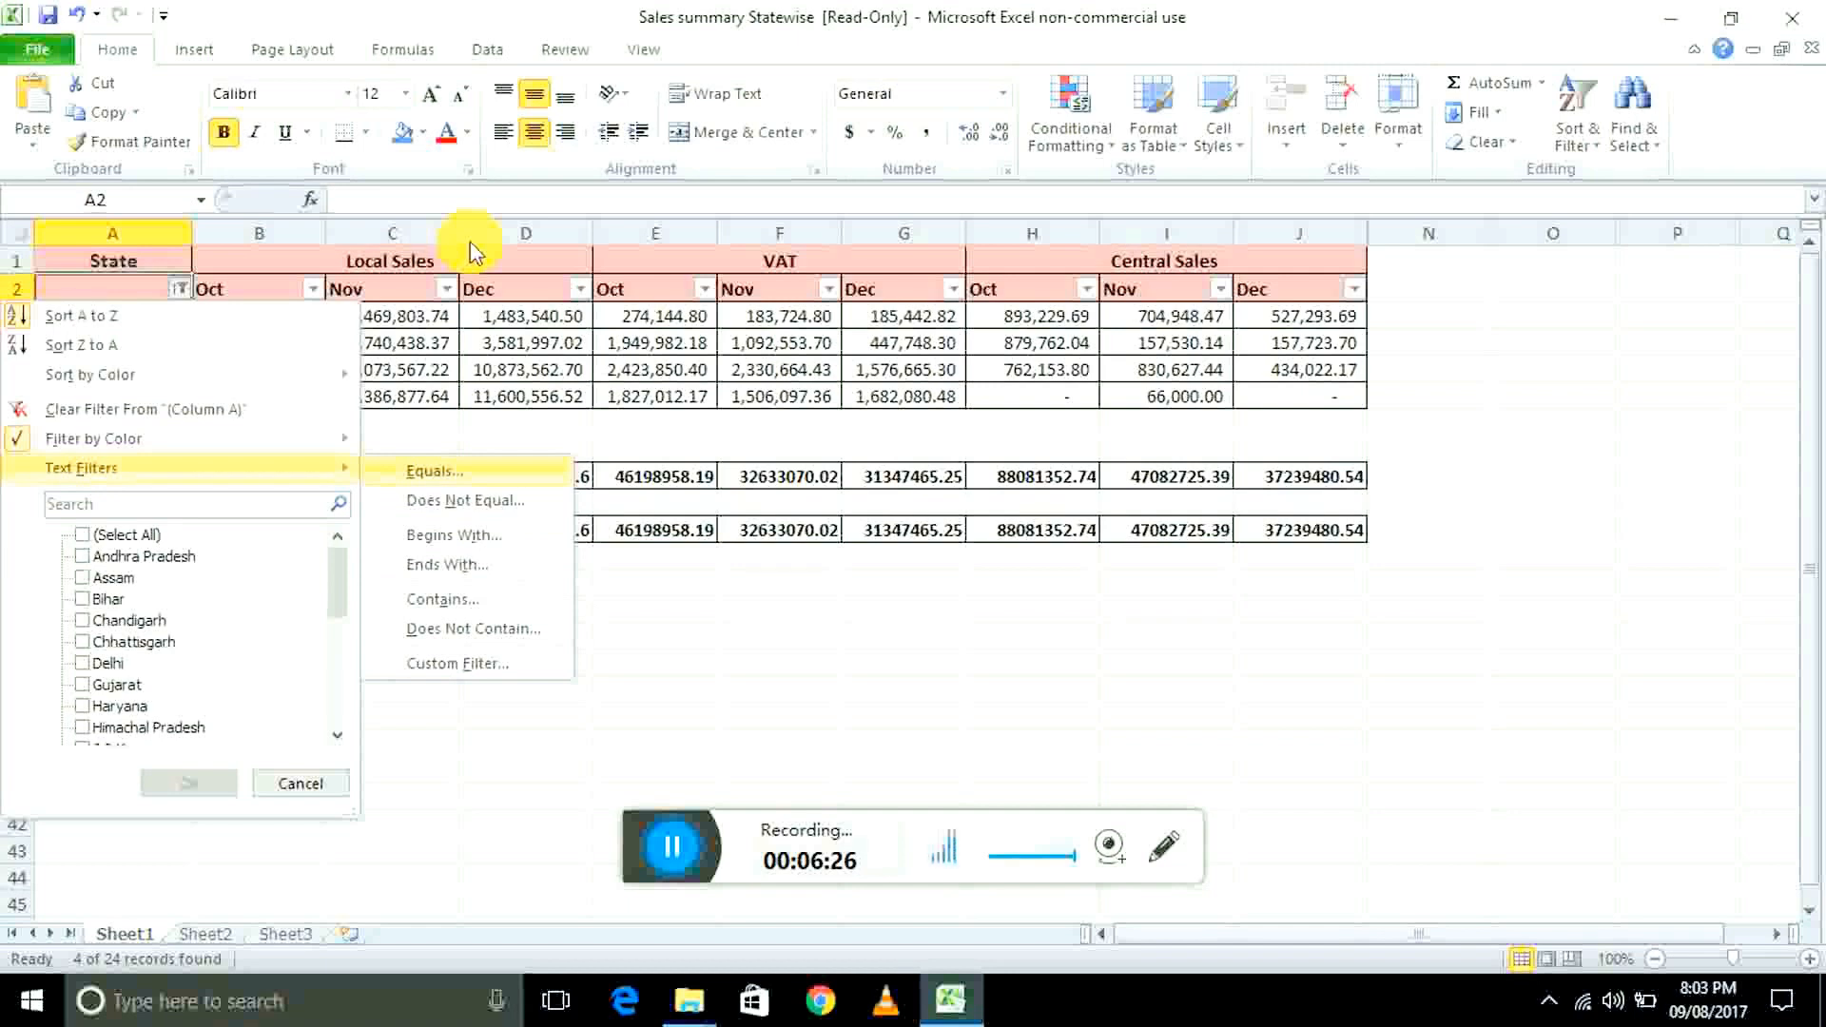
key("Return")
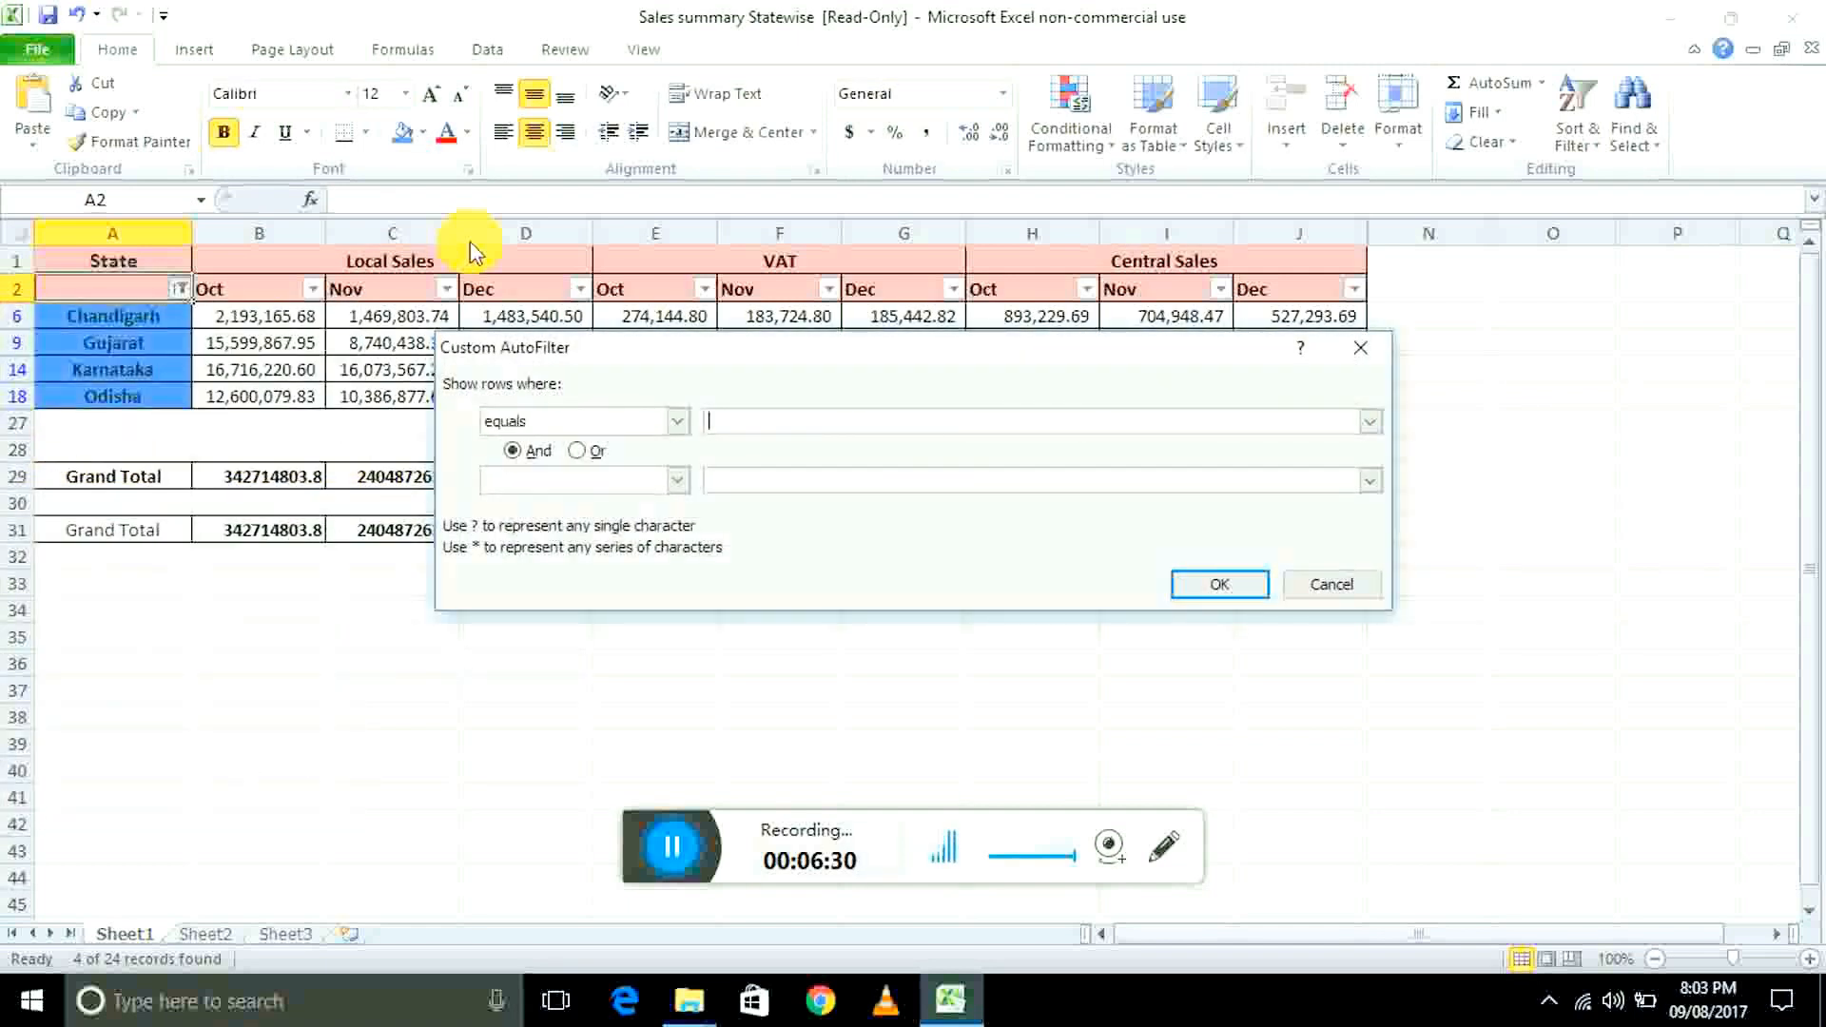
type("Rajasthan")
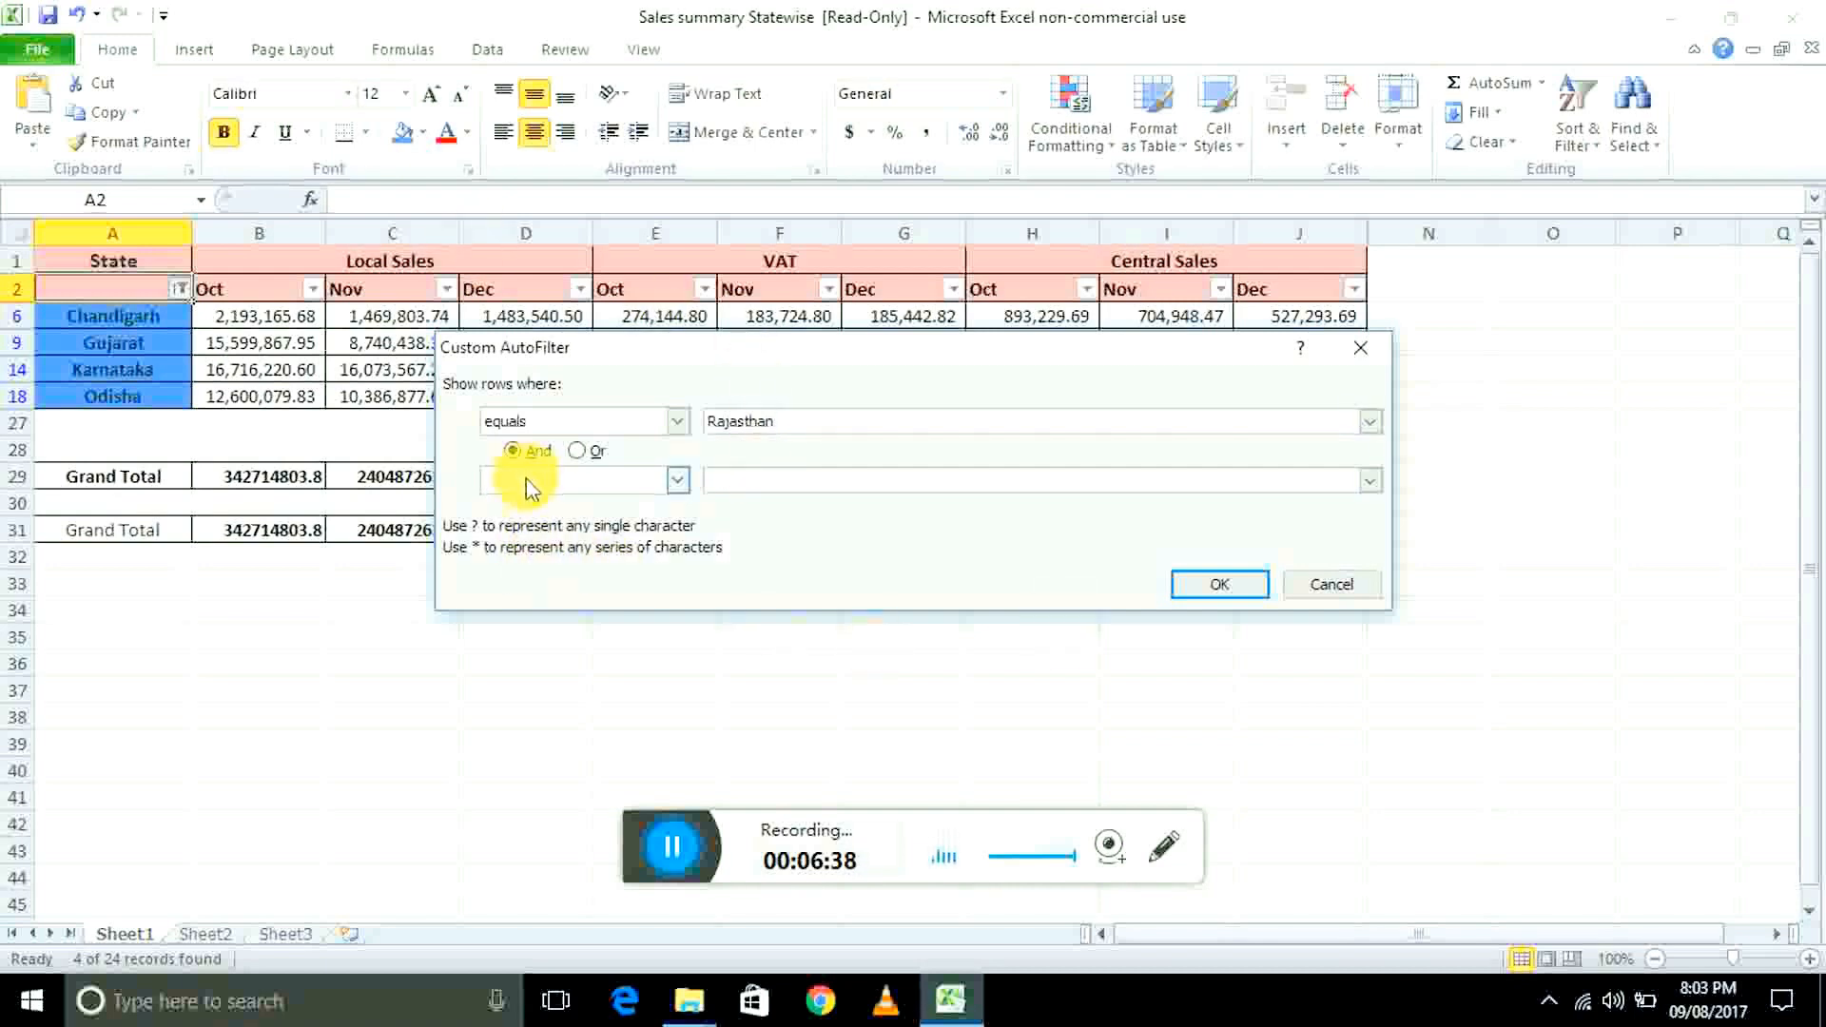
- Try adding a second equals condition with no value to the Rajasthan filter, joined with And, and apply it
left_click(656, 481)
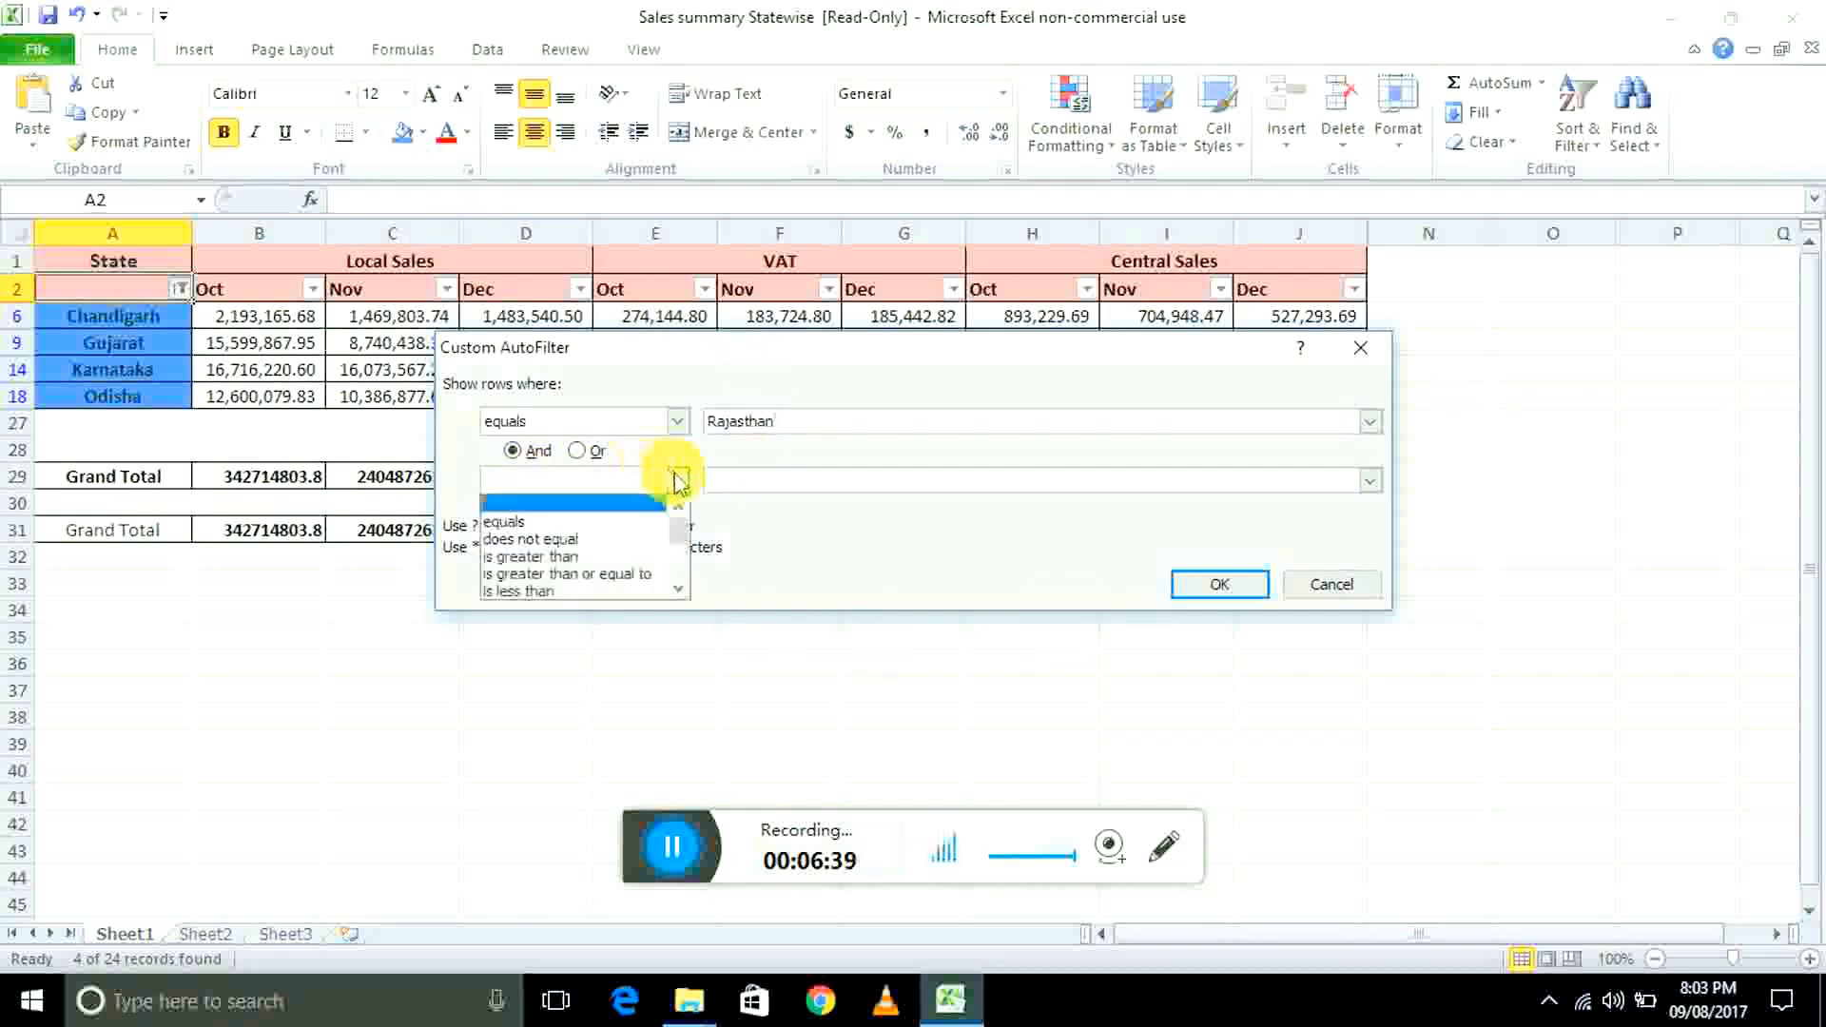
left_click(571, 516)
left_click(761, 485)
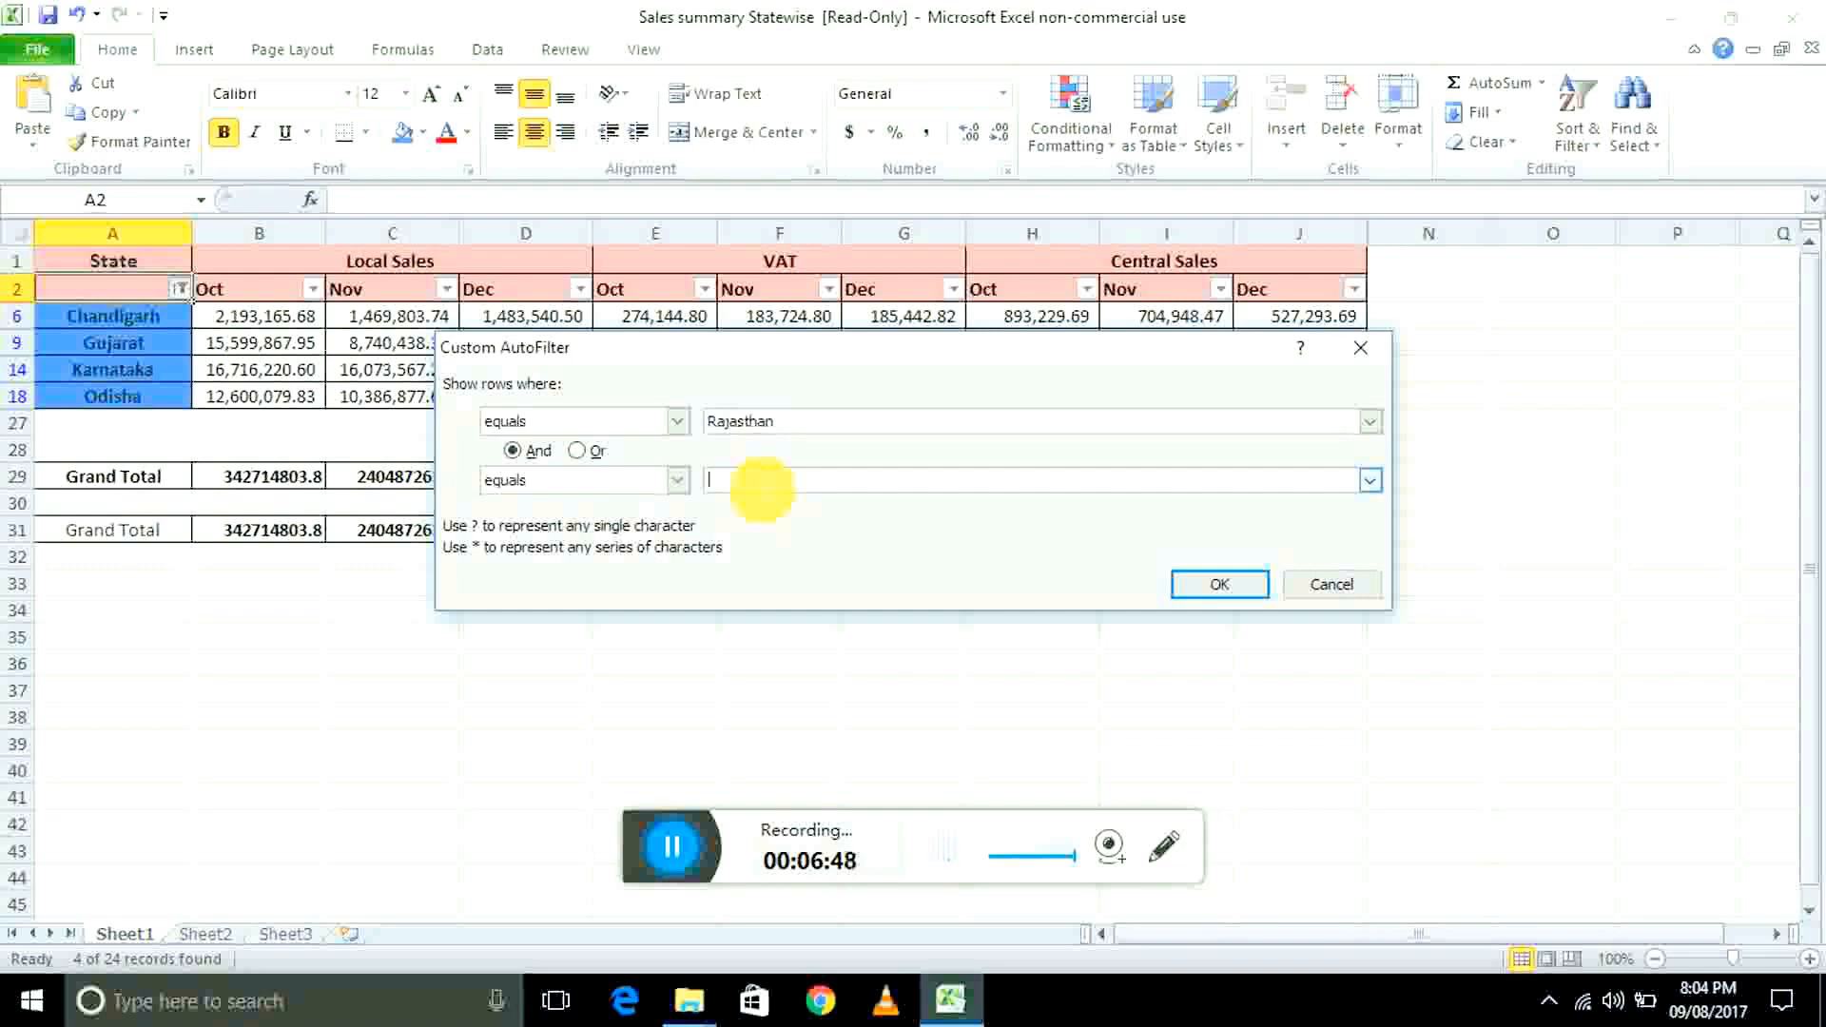
left_click(1217, 584)
key("Down")
key("Down")
key("Up")
key("Up")
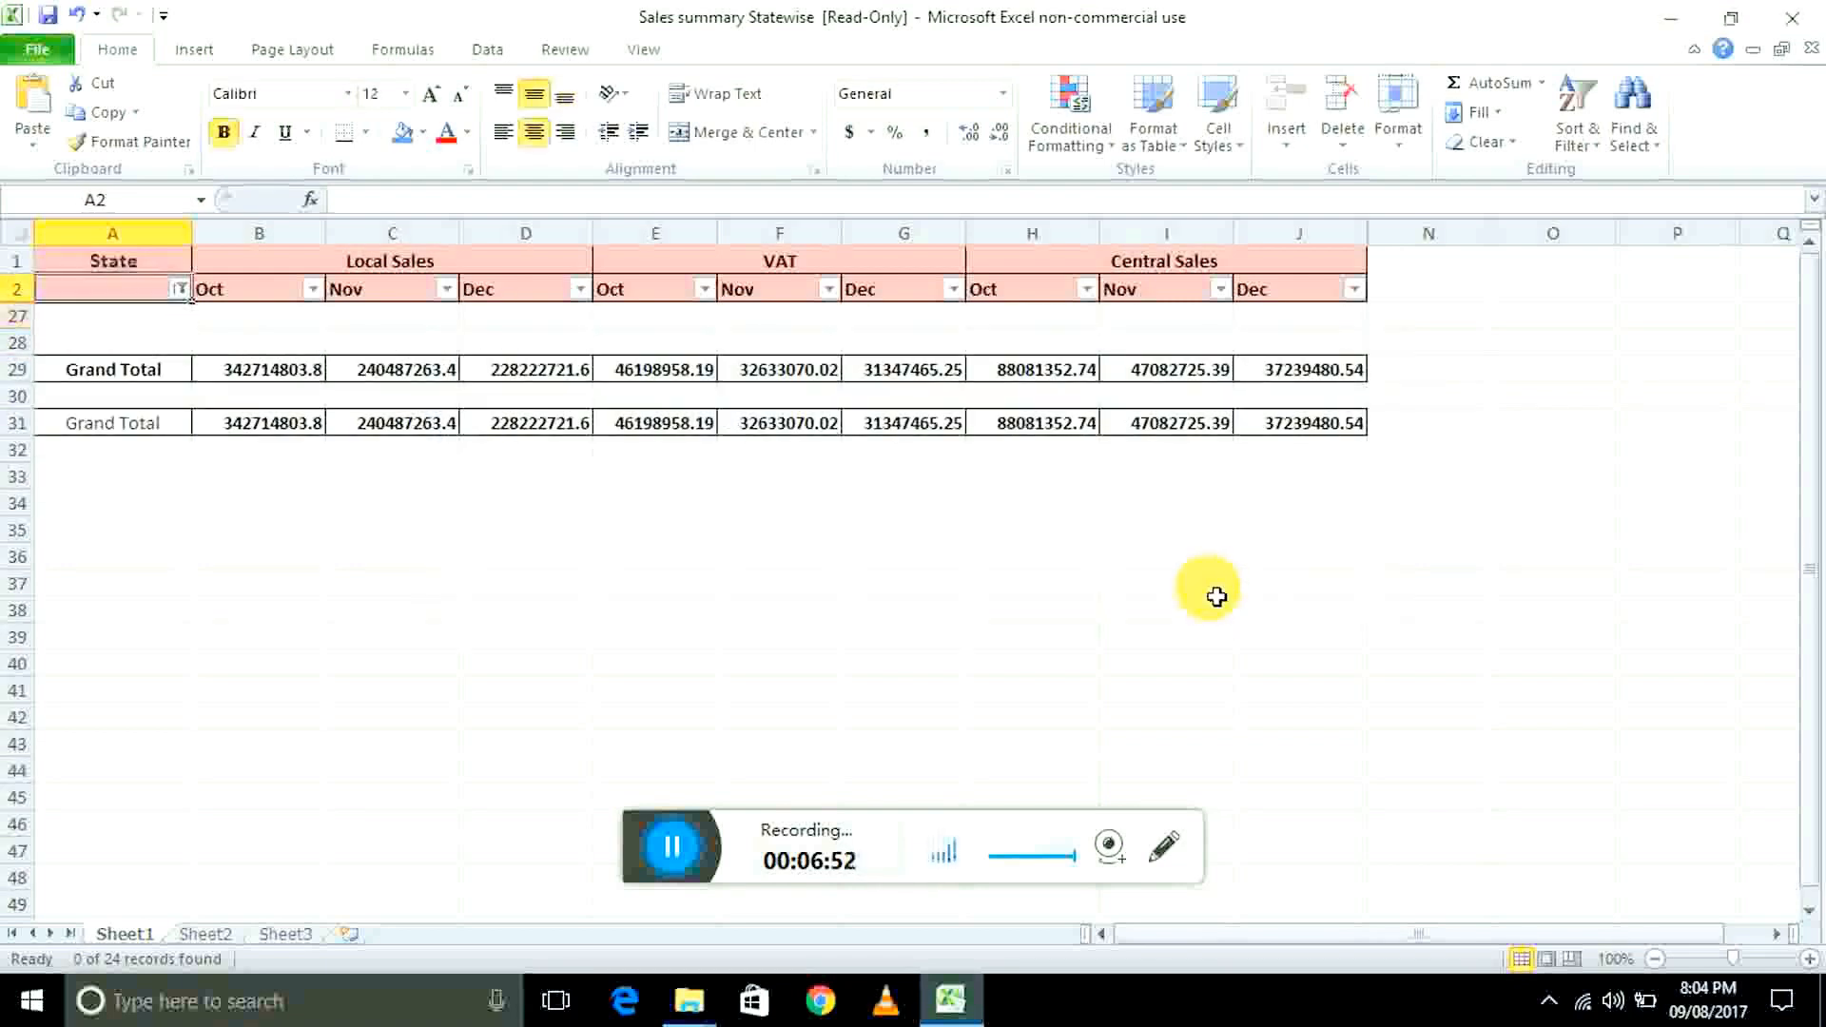
- Apply a Filter by Color option to the state column in place of the custom text filter
key("alt+Down")
key("Down")
key("Down")
key("Down")
key("Up")
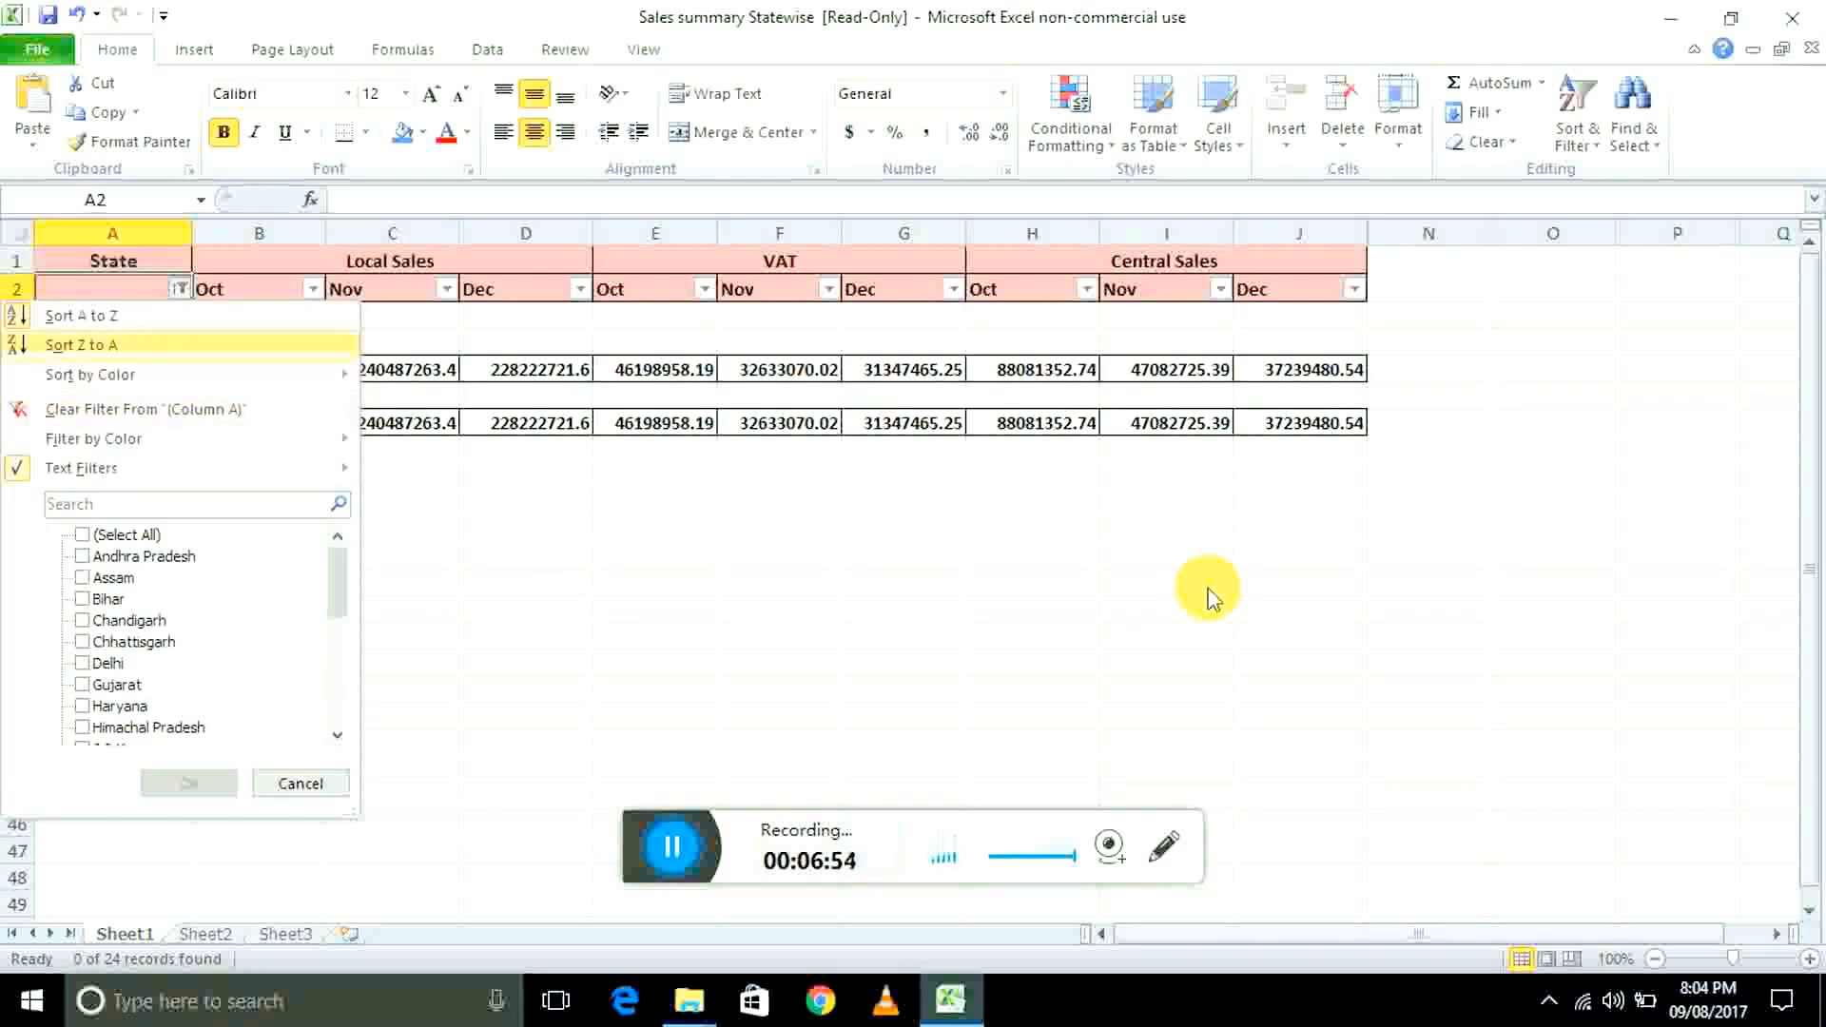
key("Down")
key("Down")
key("Down")
key("Down")
key("Up")
key("Right")
key("Down")
key("Down")
key("Down")
key("Down")
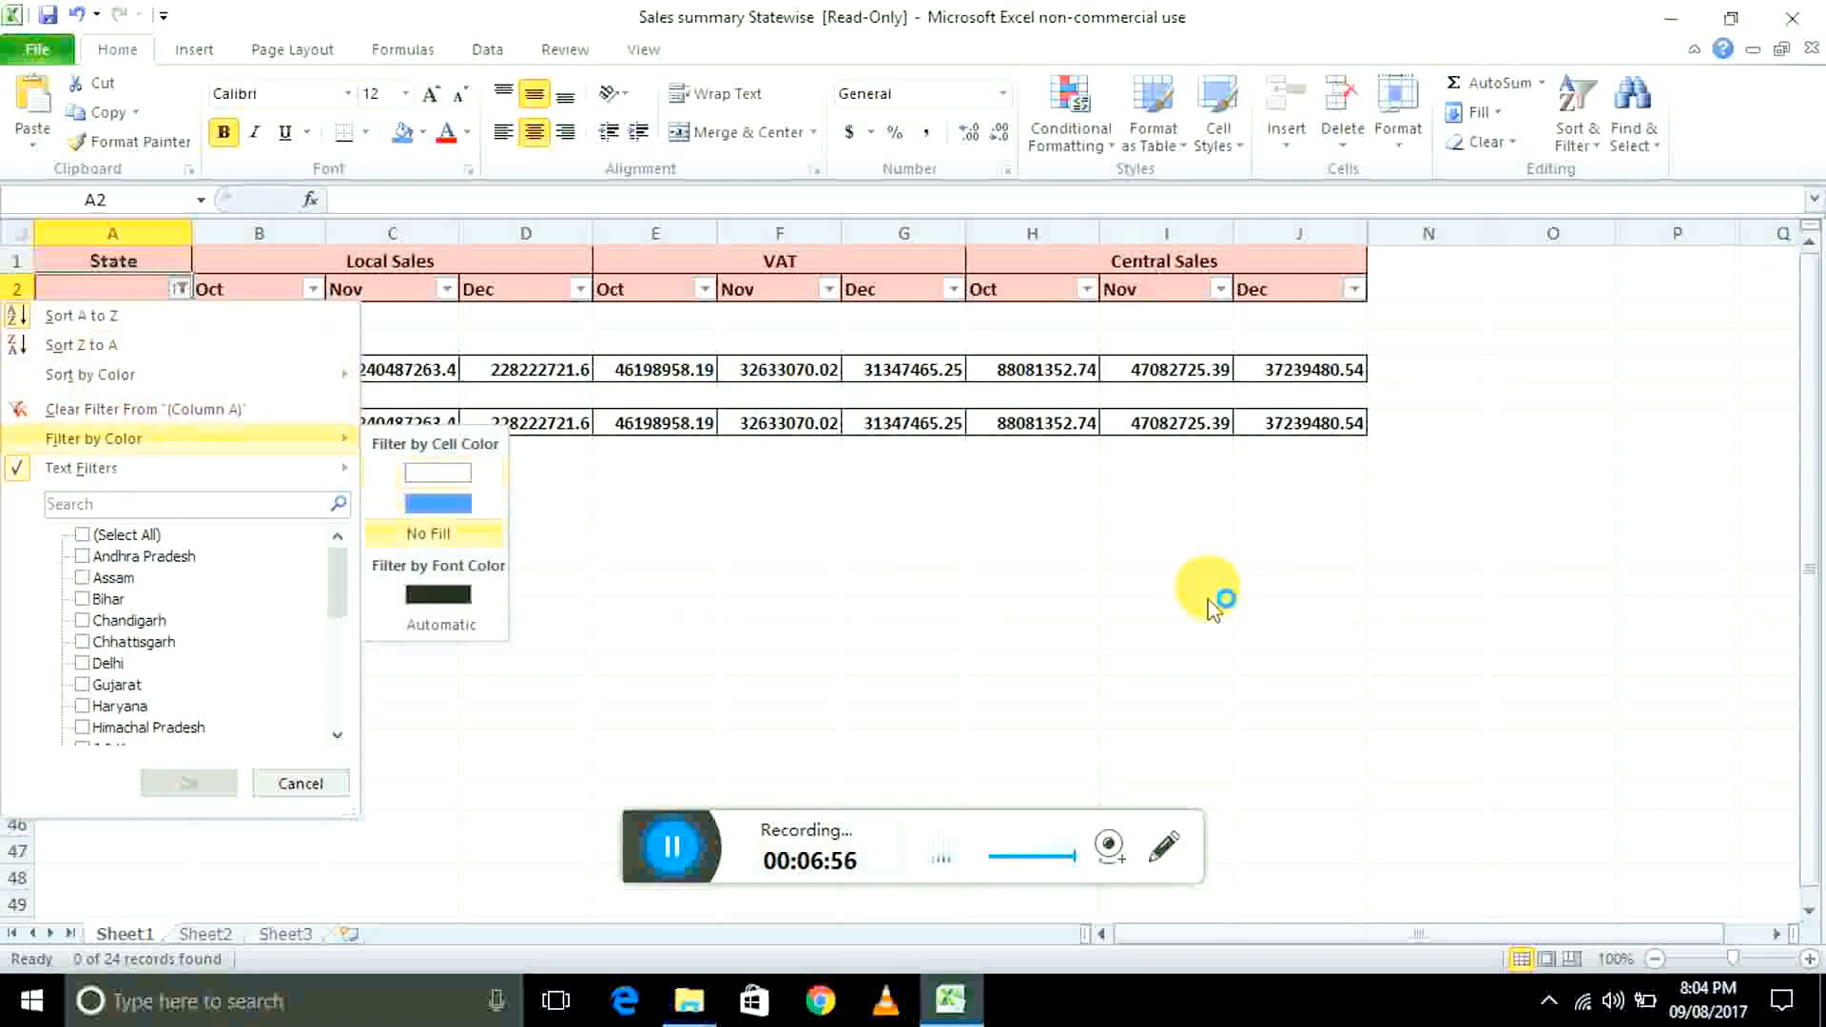
key("Up")
key("Up")
key("Up")
key("Up")
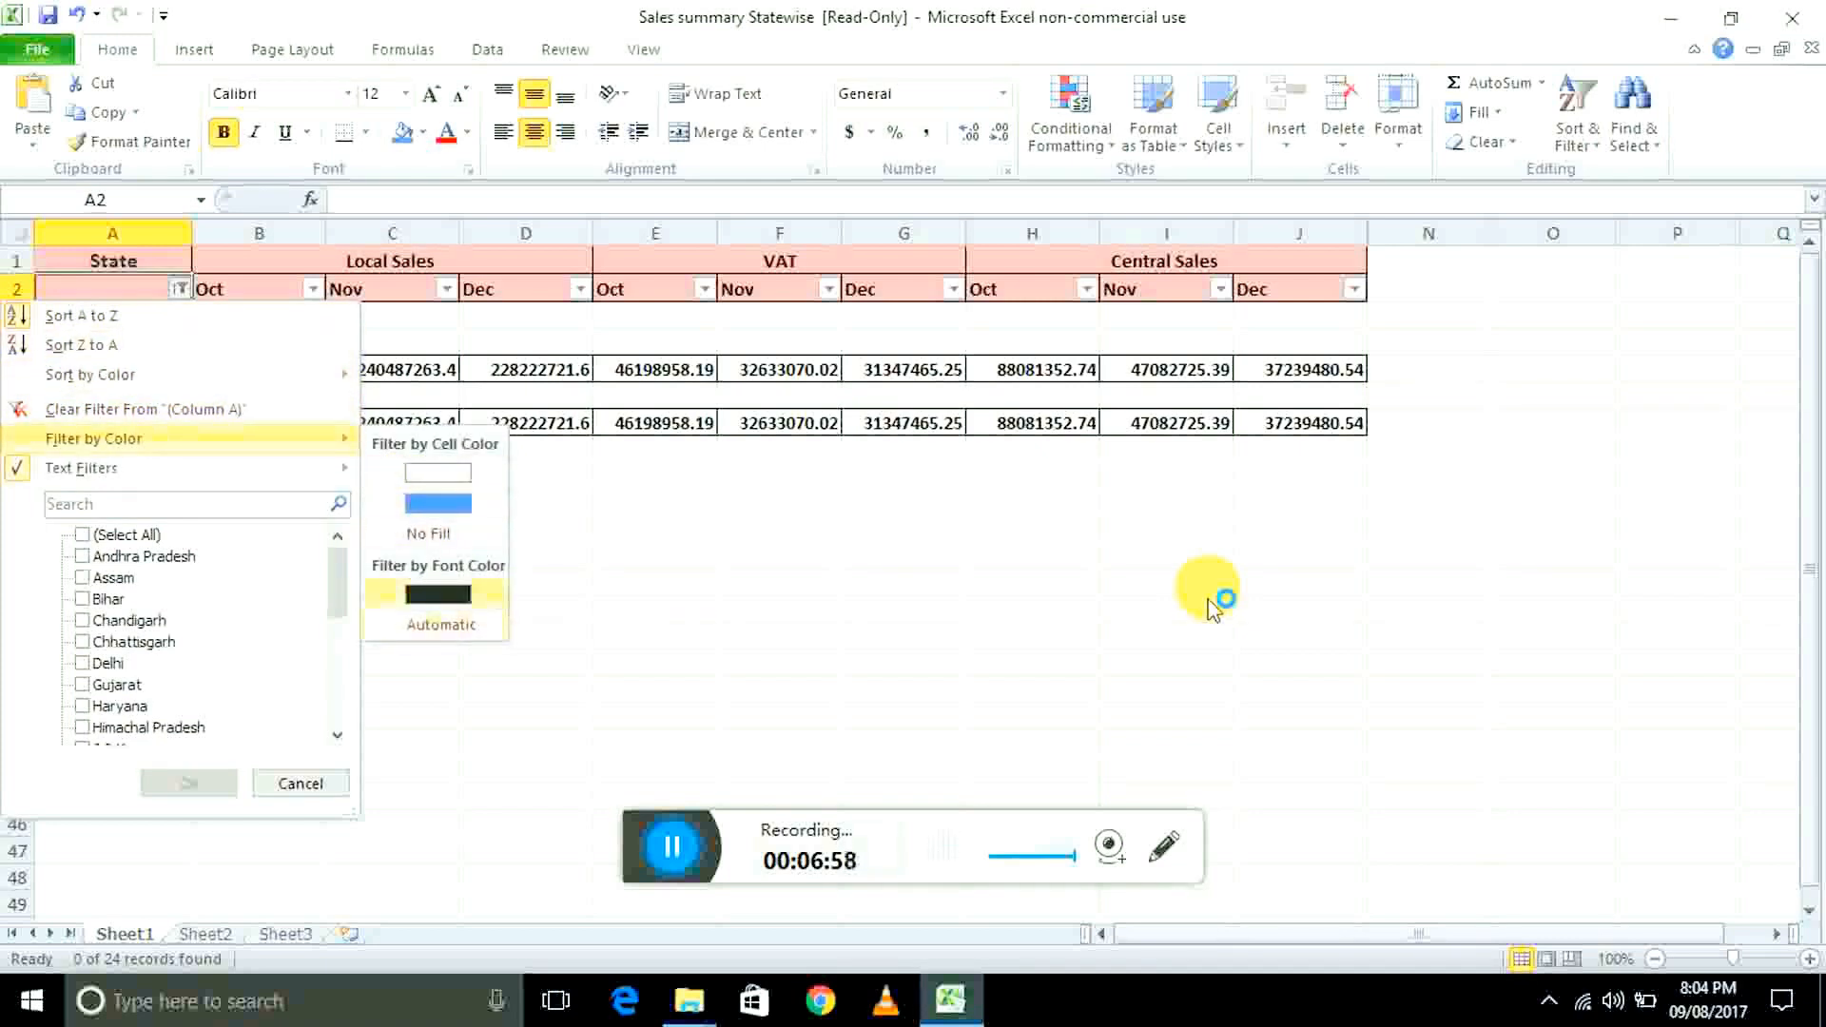
key("Down")
key("Down")
key("Return")
key("Down")
key("Down")
key("Down")
key("Down")
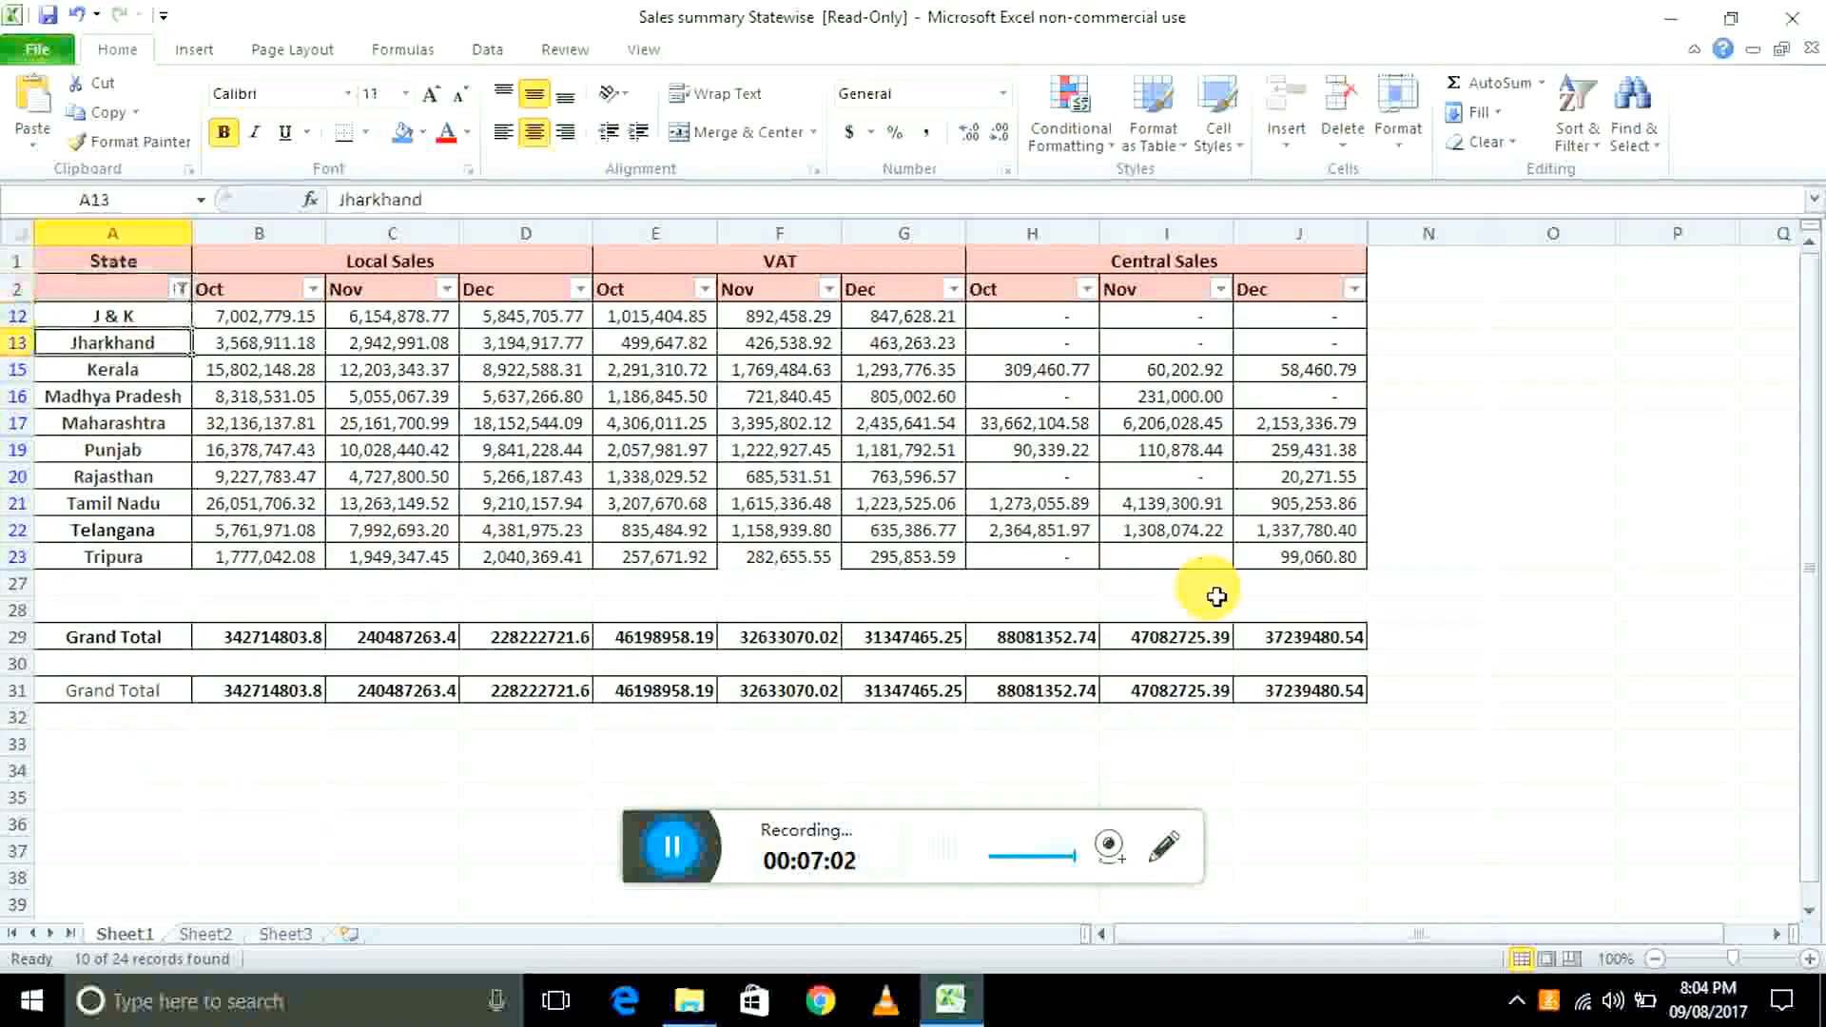
- Clear all filters from the statewise sales table
key("Up")
key("Up")
key("Up")
key("Up")
key("alt+d")
key("f")
key("s")
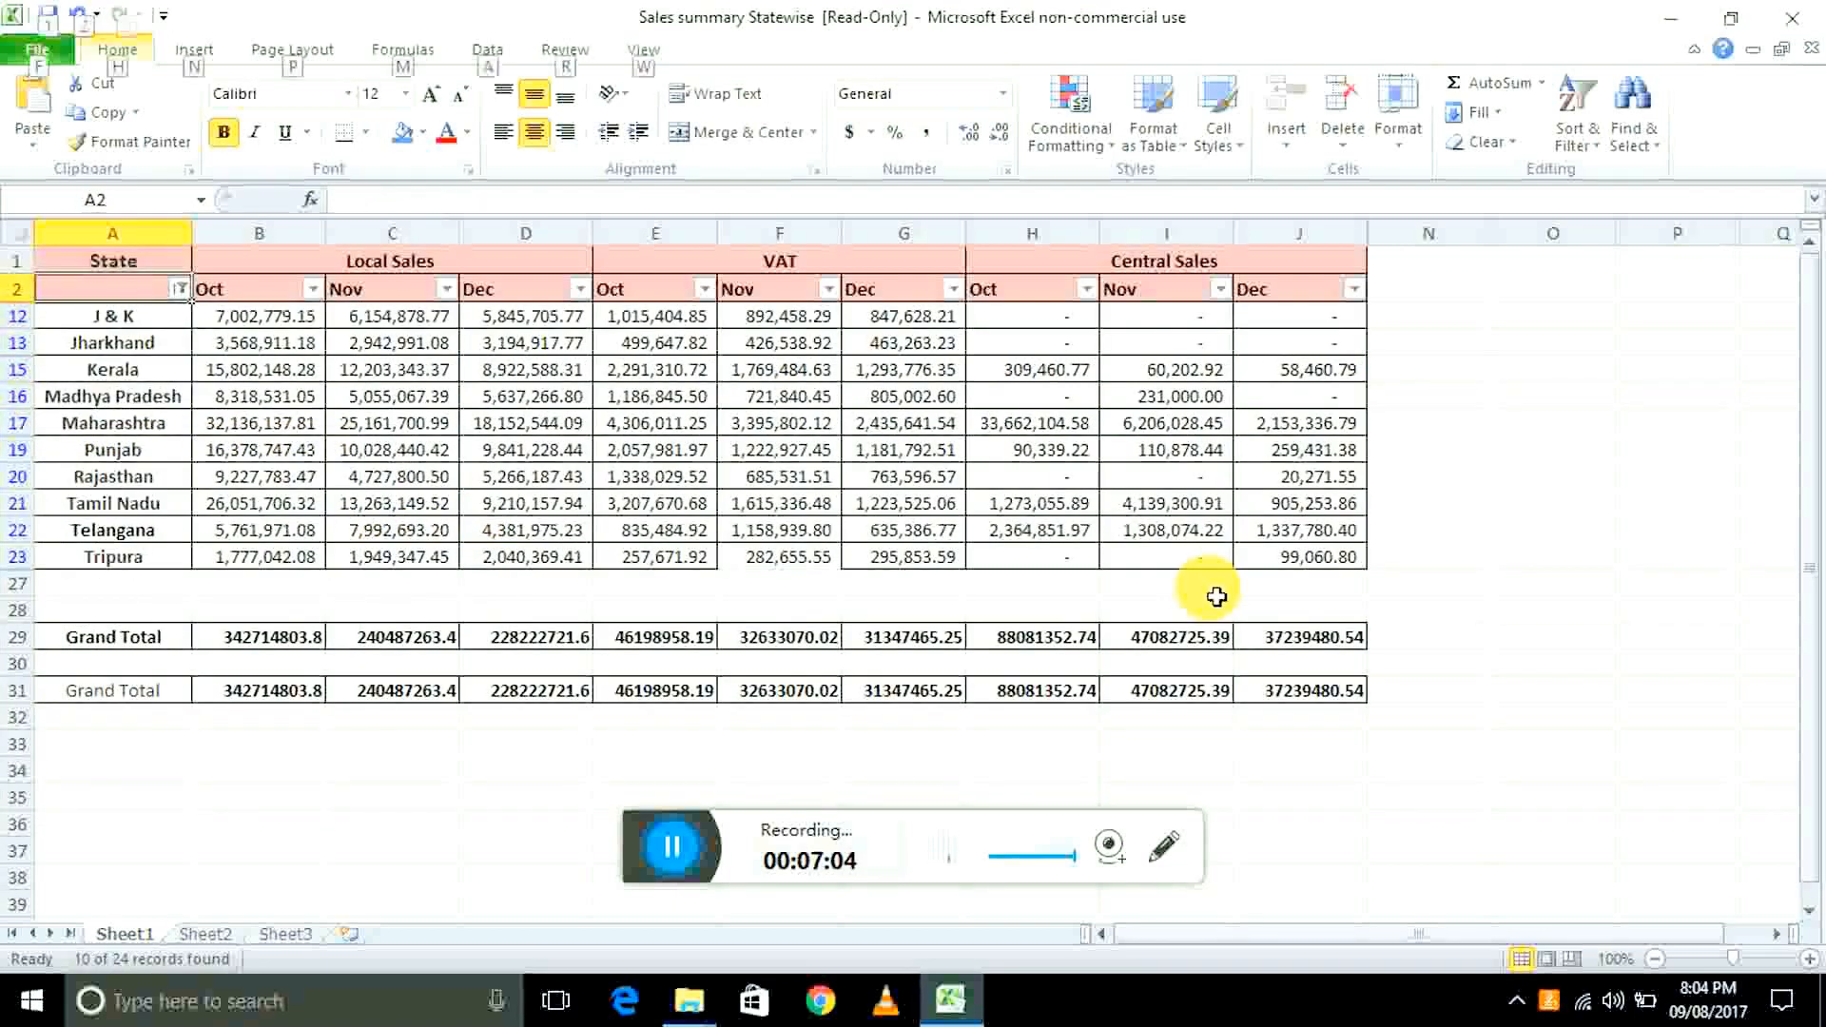
- Apply an Equals text filter to the state column with Rajasthan as its only condition
key("alt+Down")
key("Down")
key("Down")
key("Down")
key("Down")
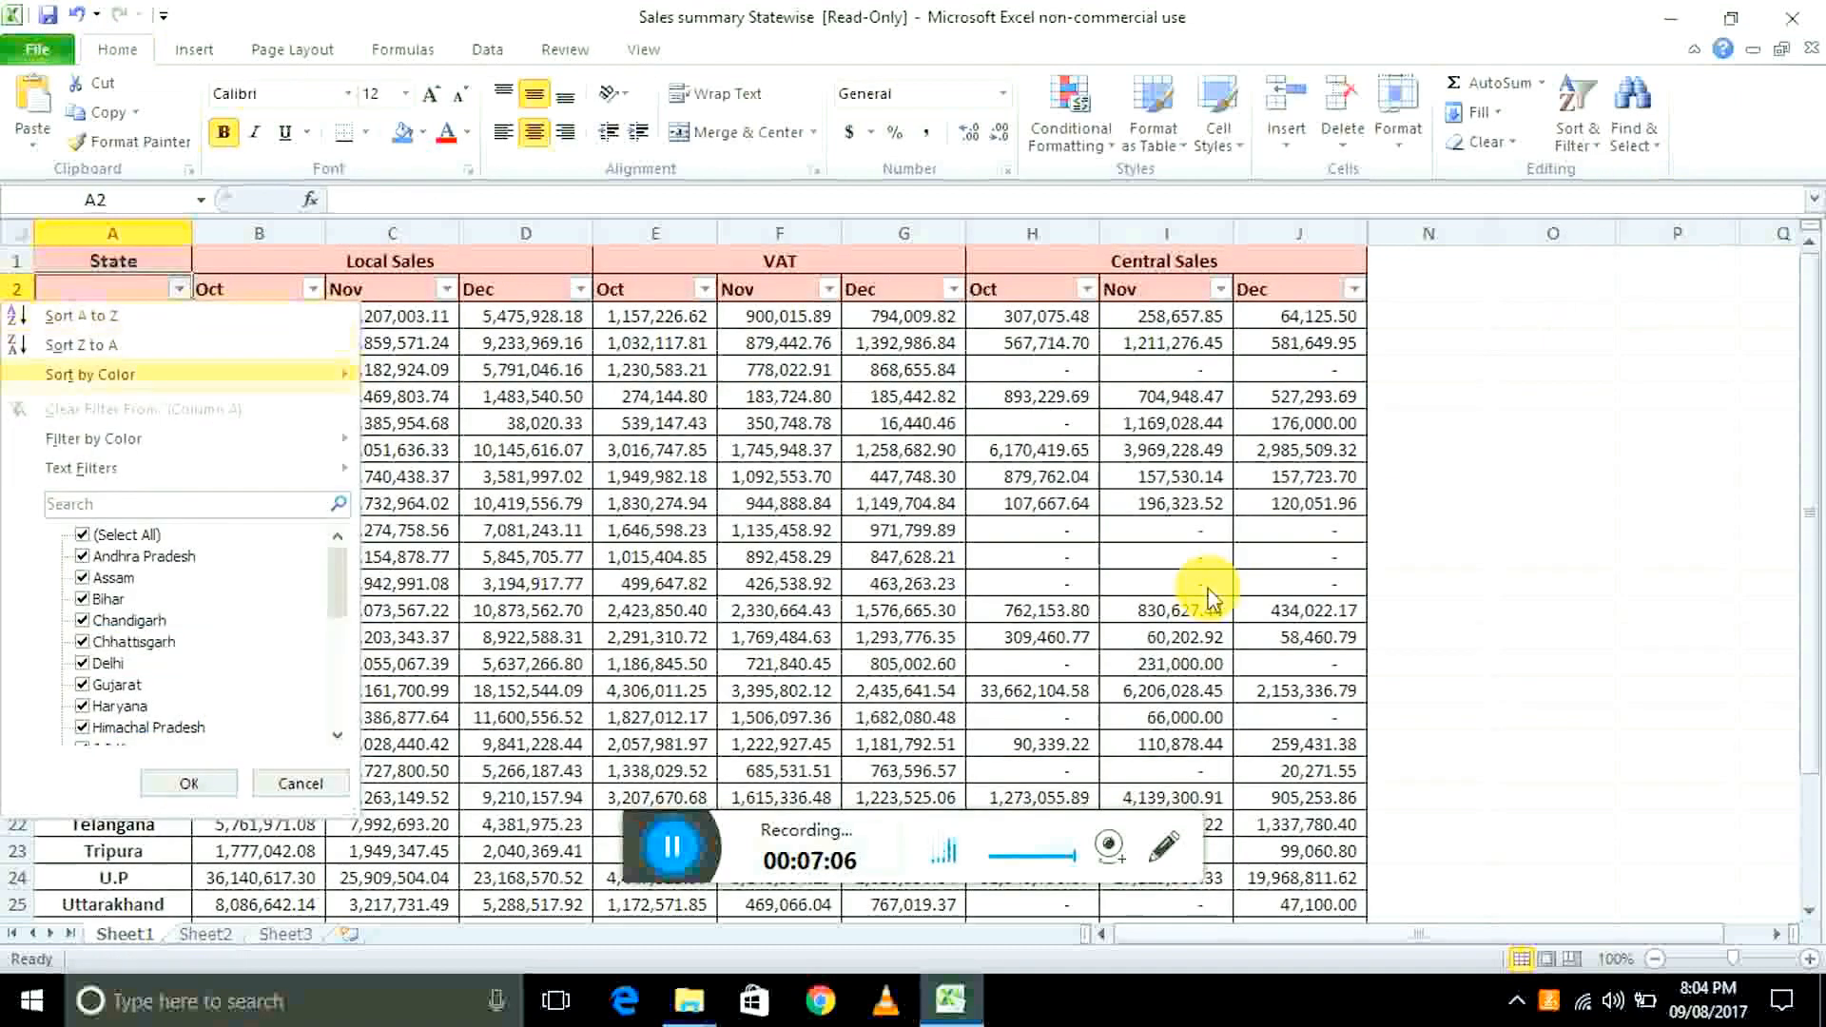
key("Right")
key("Down")
key("Up")
key("Return")
type("Raja")
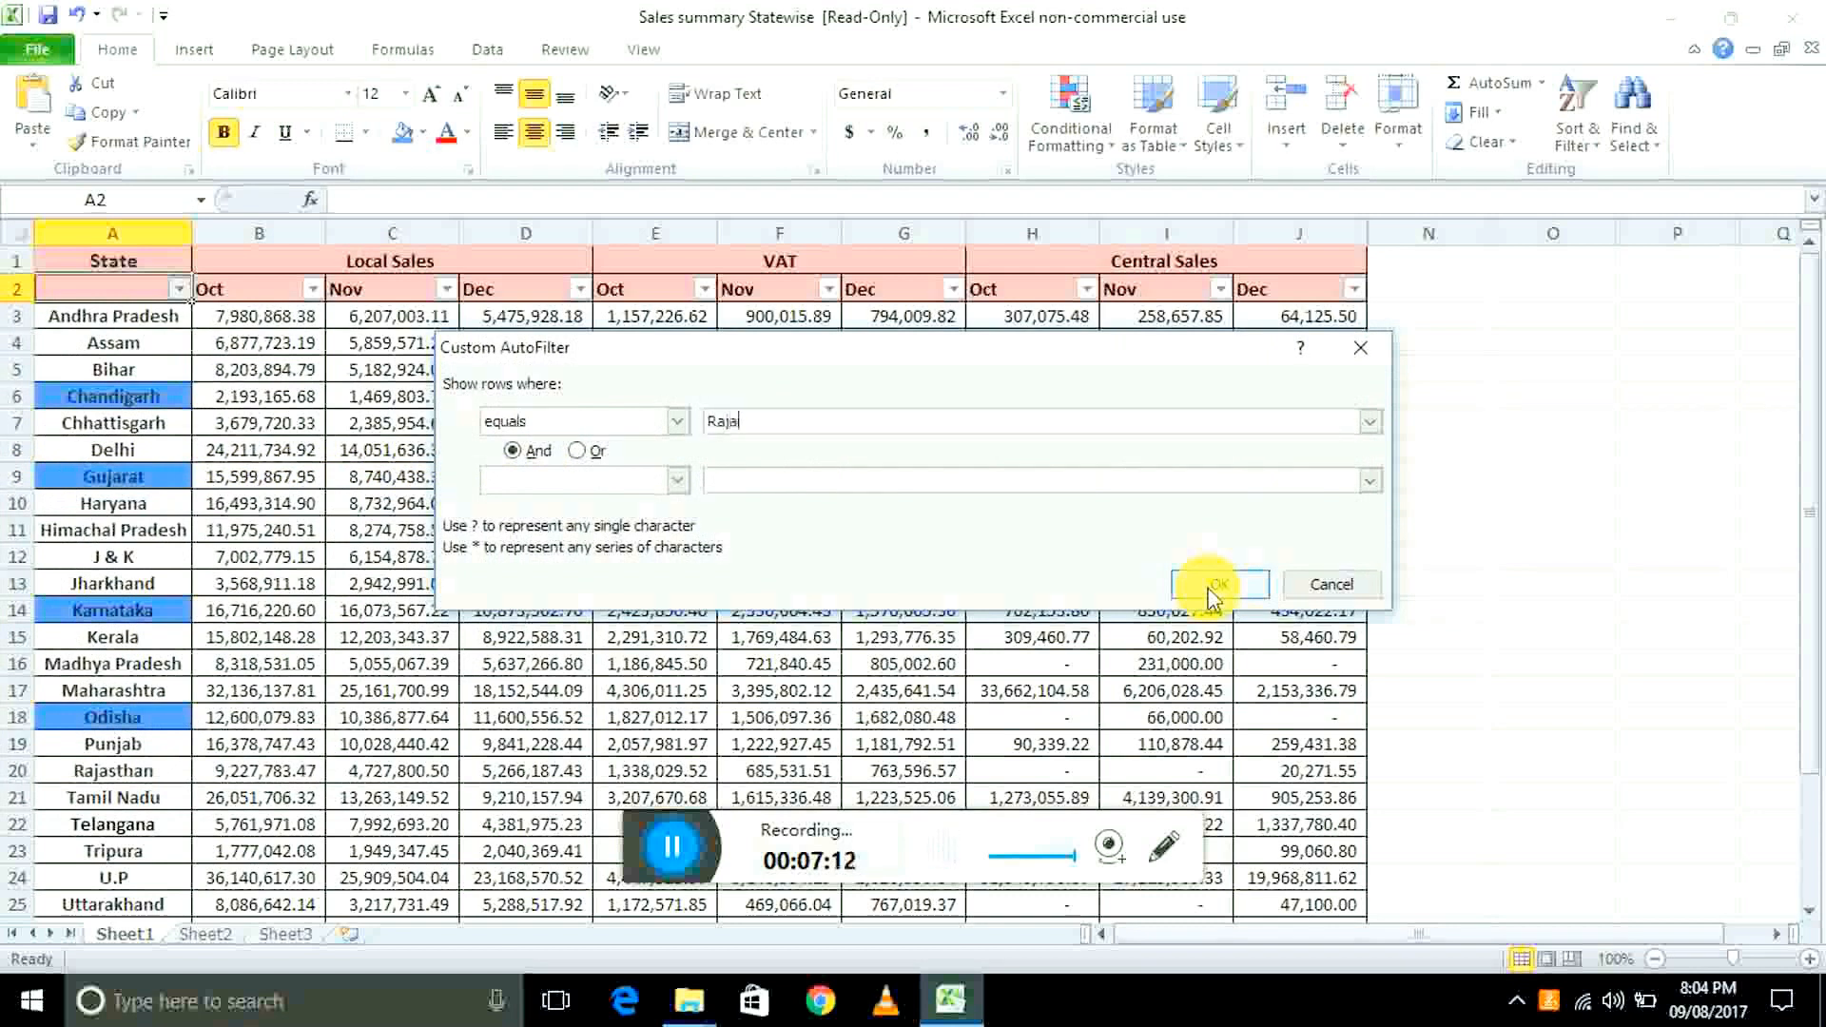
type("sthan")
left_click(1220, 583)
key("Down")
key("Up")
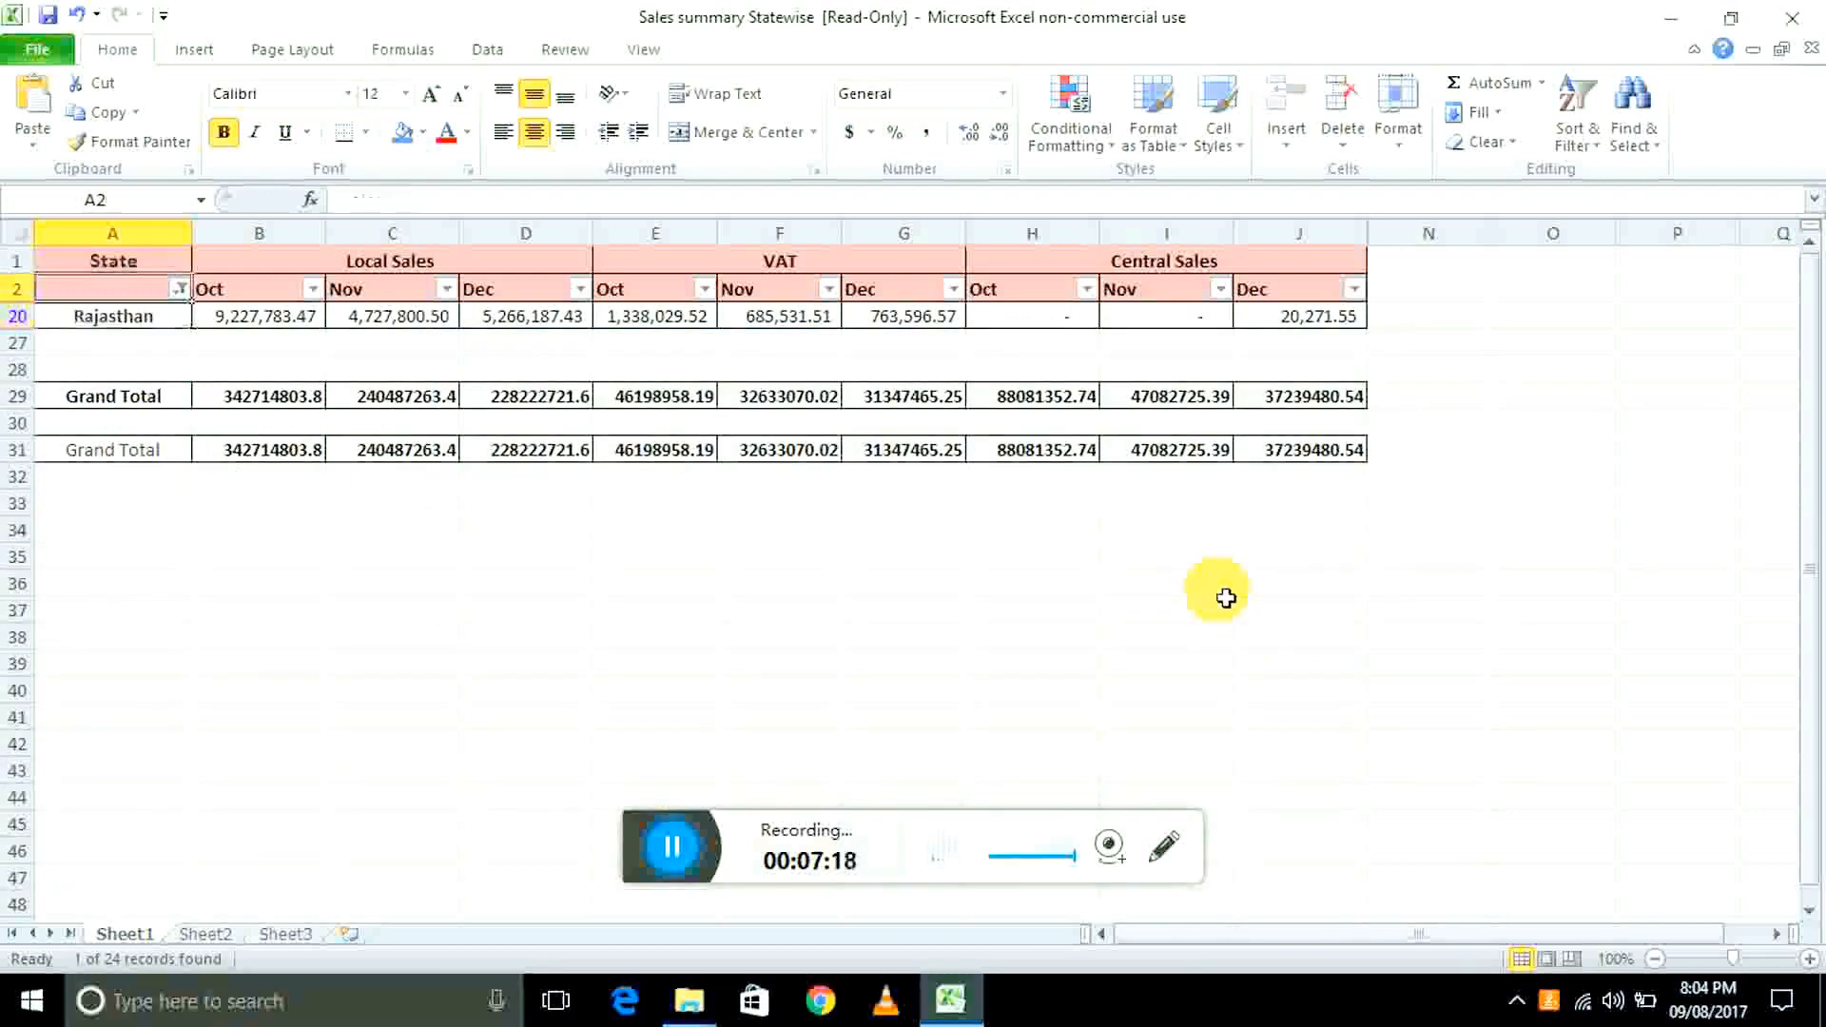
- Examine the text filter options offered for the state column, from Equals to Custom Filter, and leave without applying one
key("alt+Down")
key("Down")
key("Down")
key("Down")
key("Down")
key("Right")
key("Left")
key("Down")
key("Right")
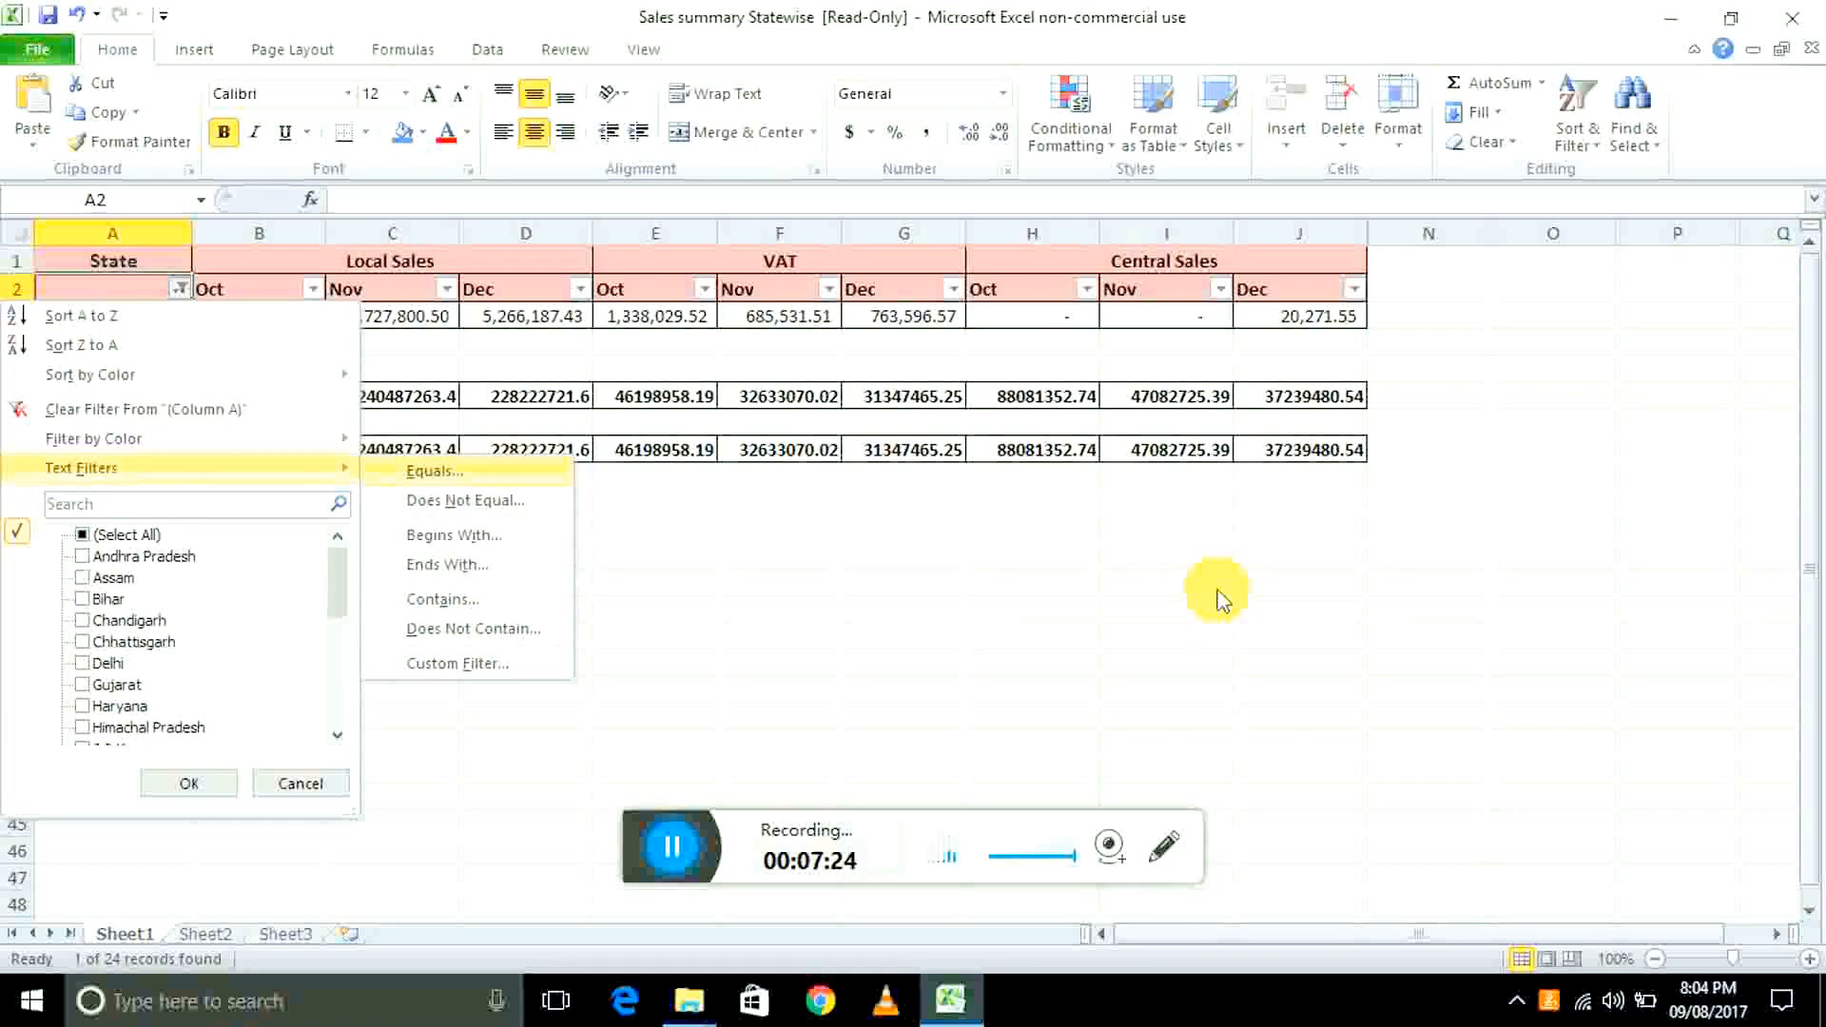
key("Down")
key("Down")
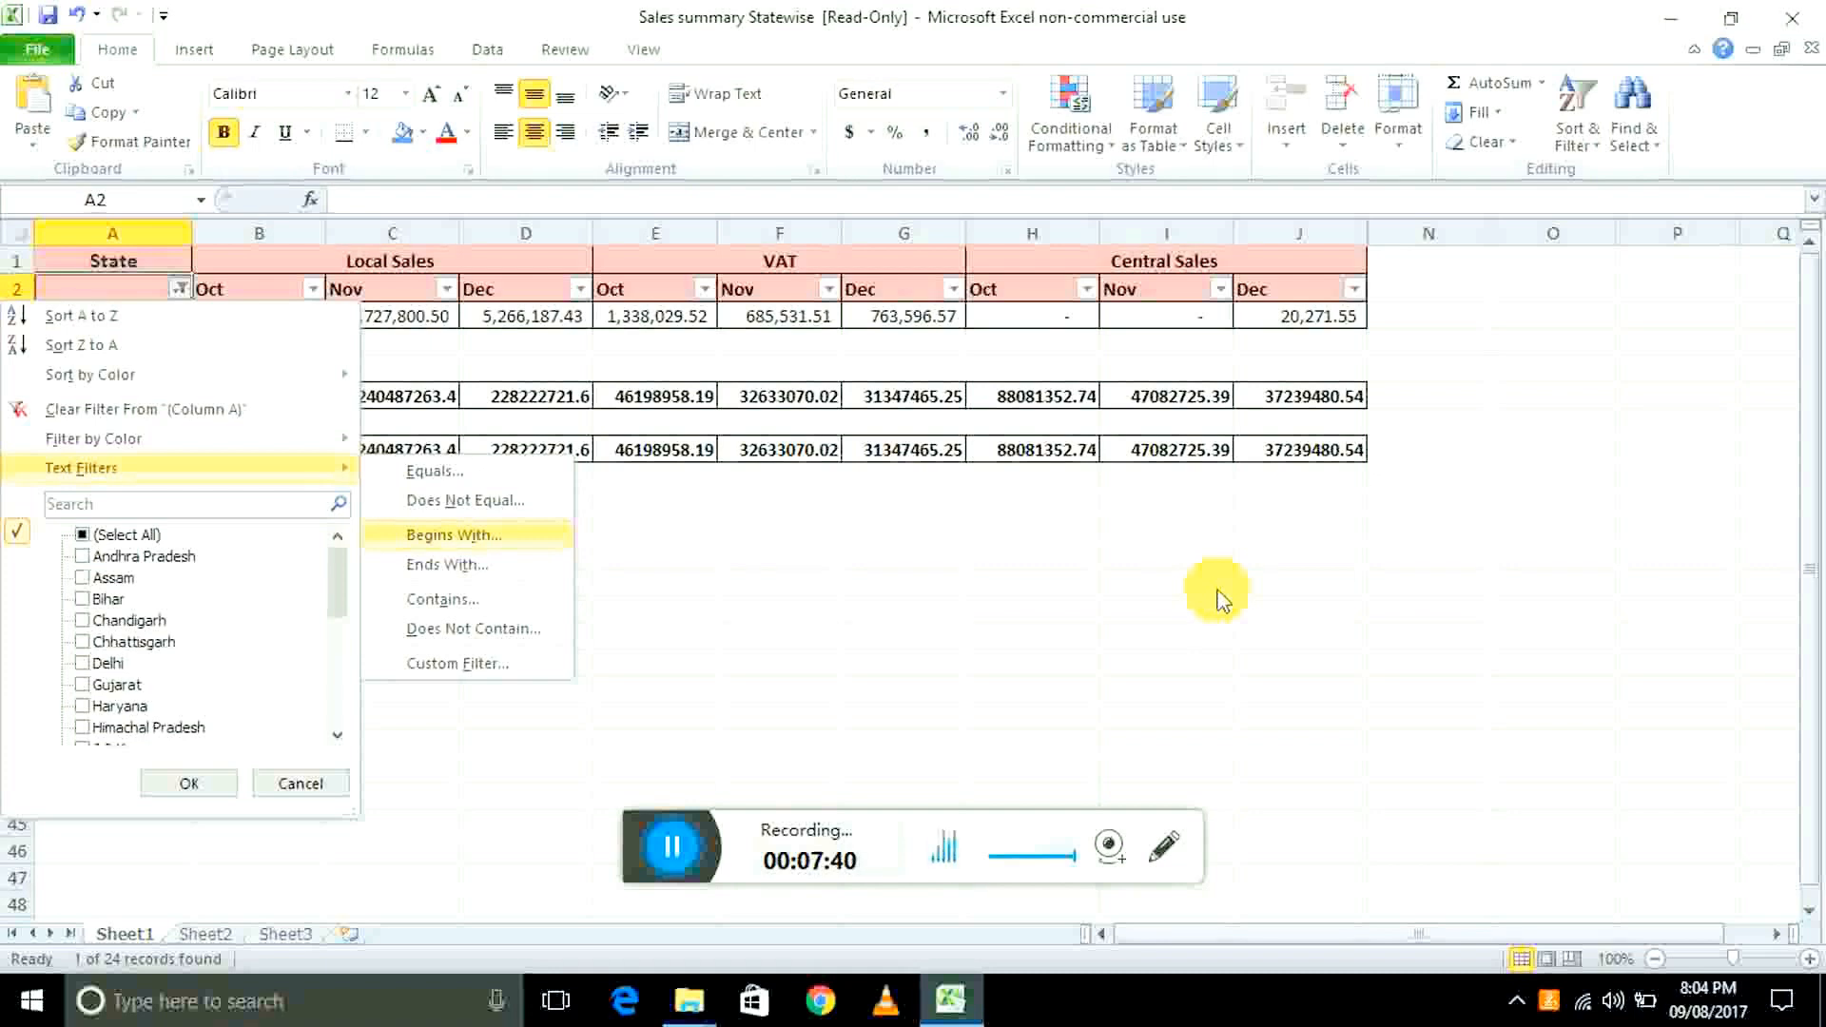
key("Down")
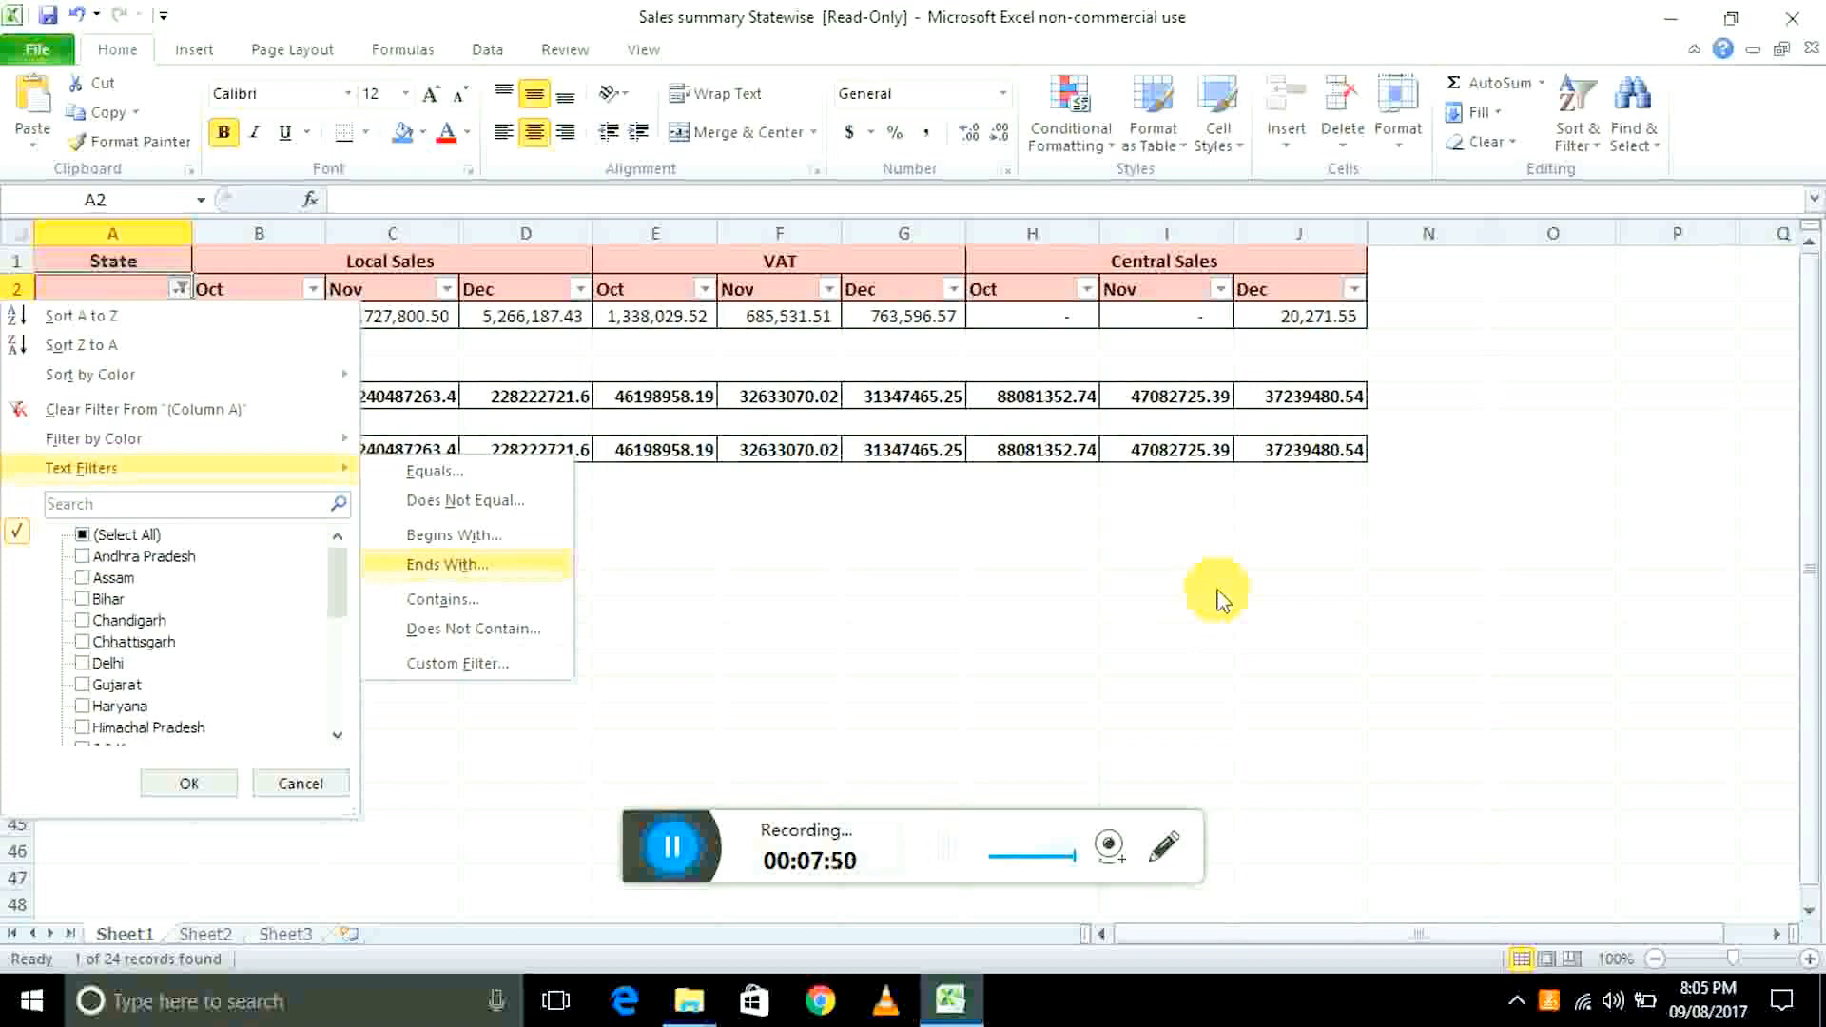
key("Down")
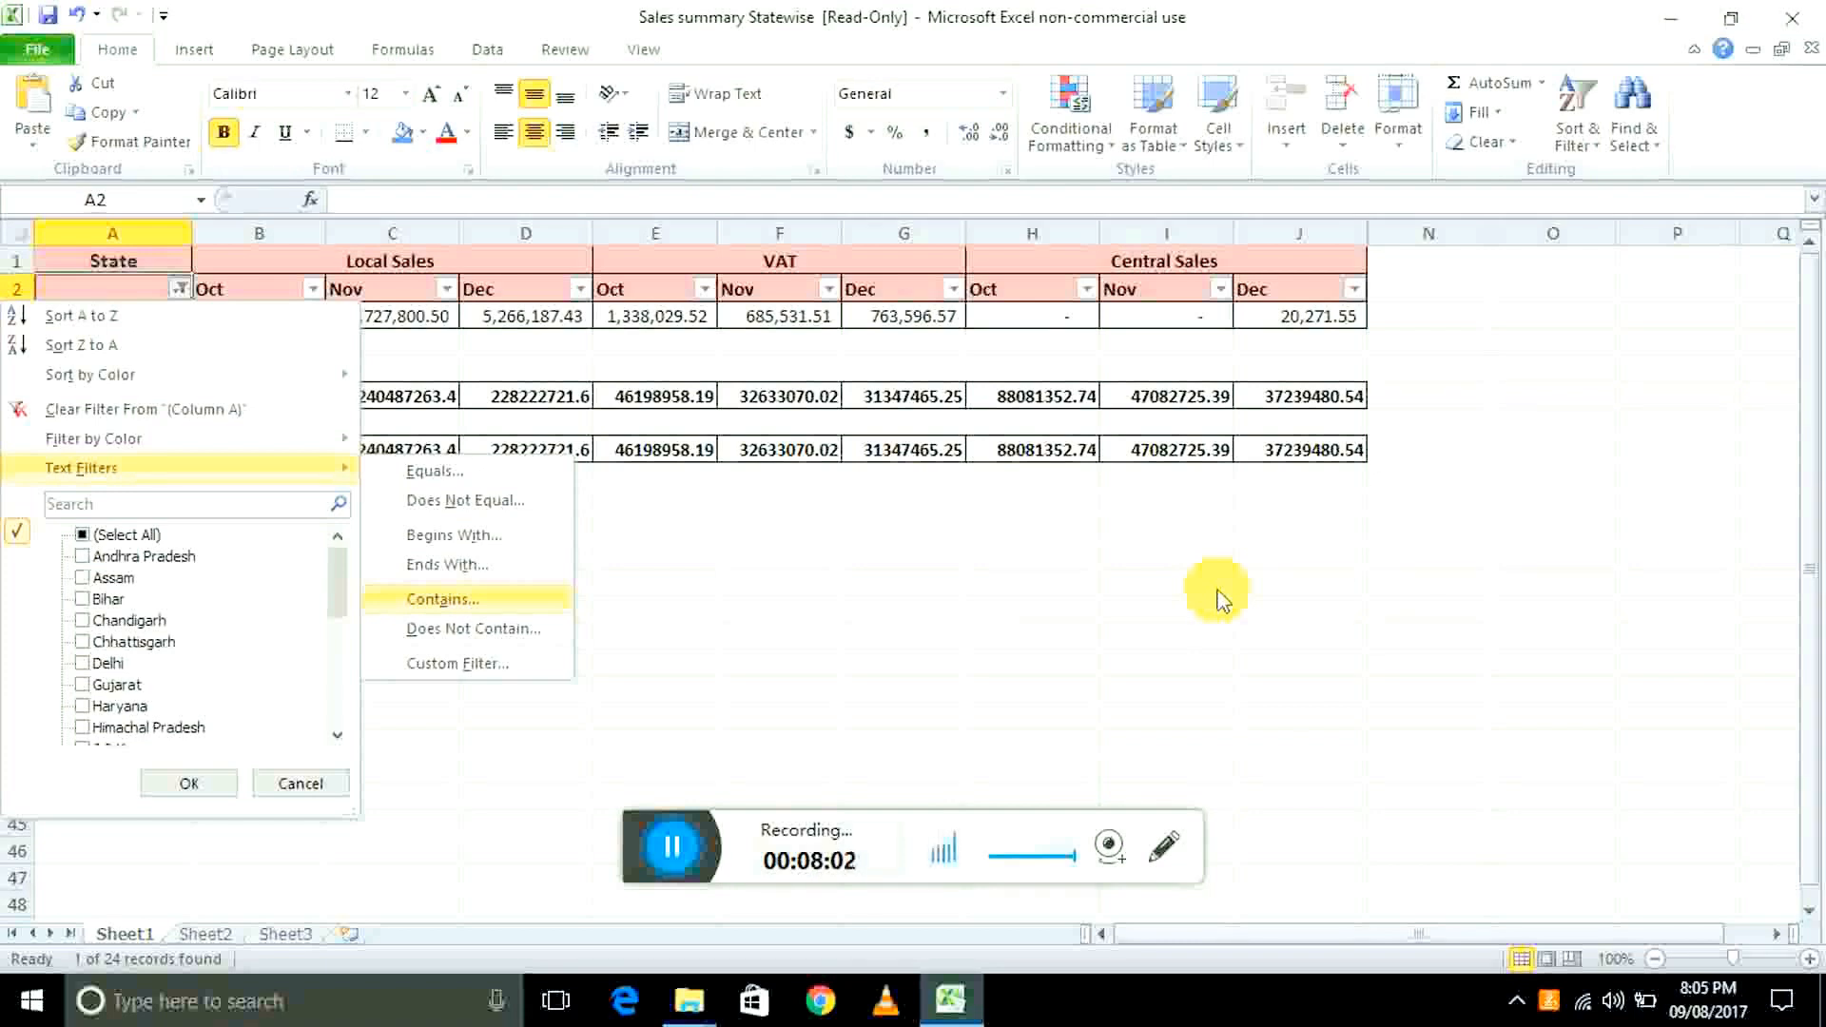
key("Down")
key("Down")
key("Down")
key("Down")
key("Down")
key("Down")
key("Down")
key("Down")
key("Down")
key("Escape")
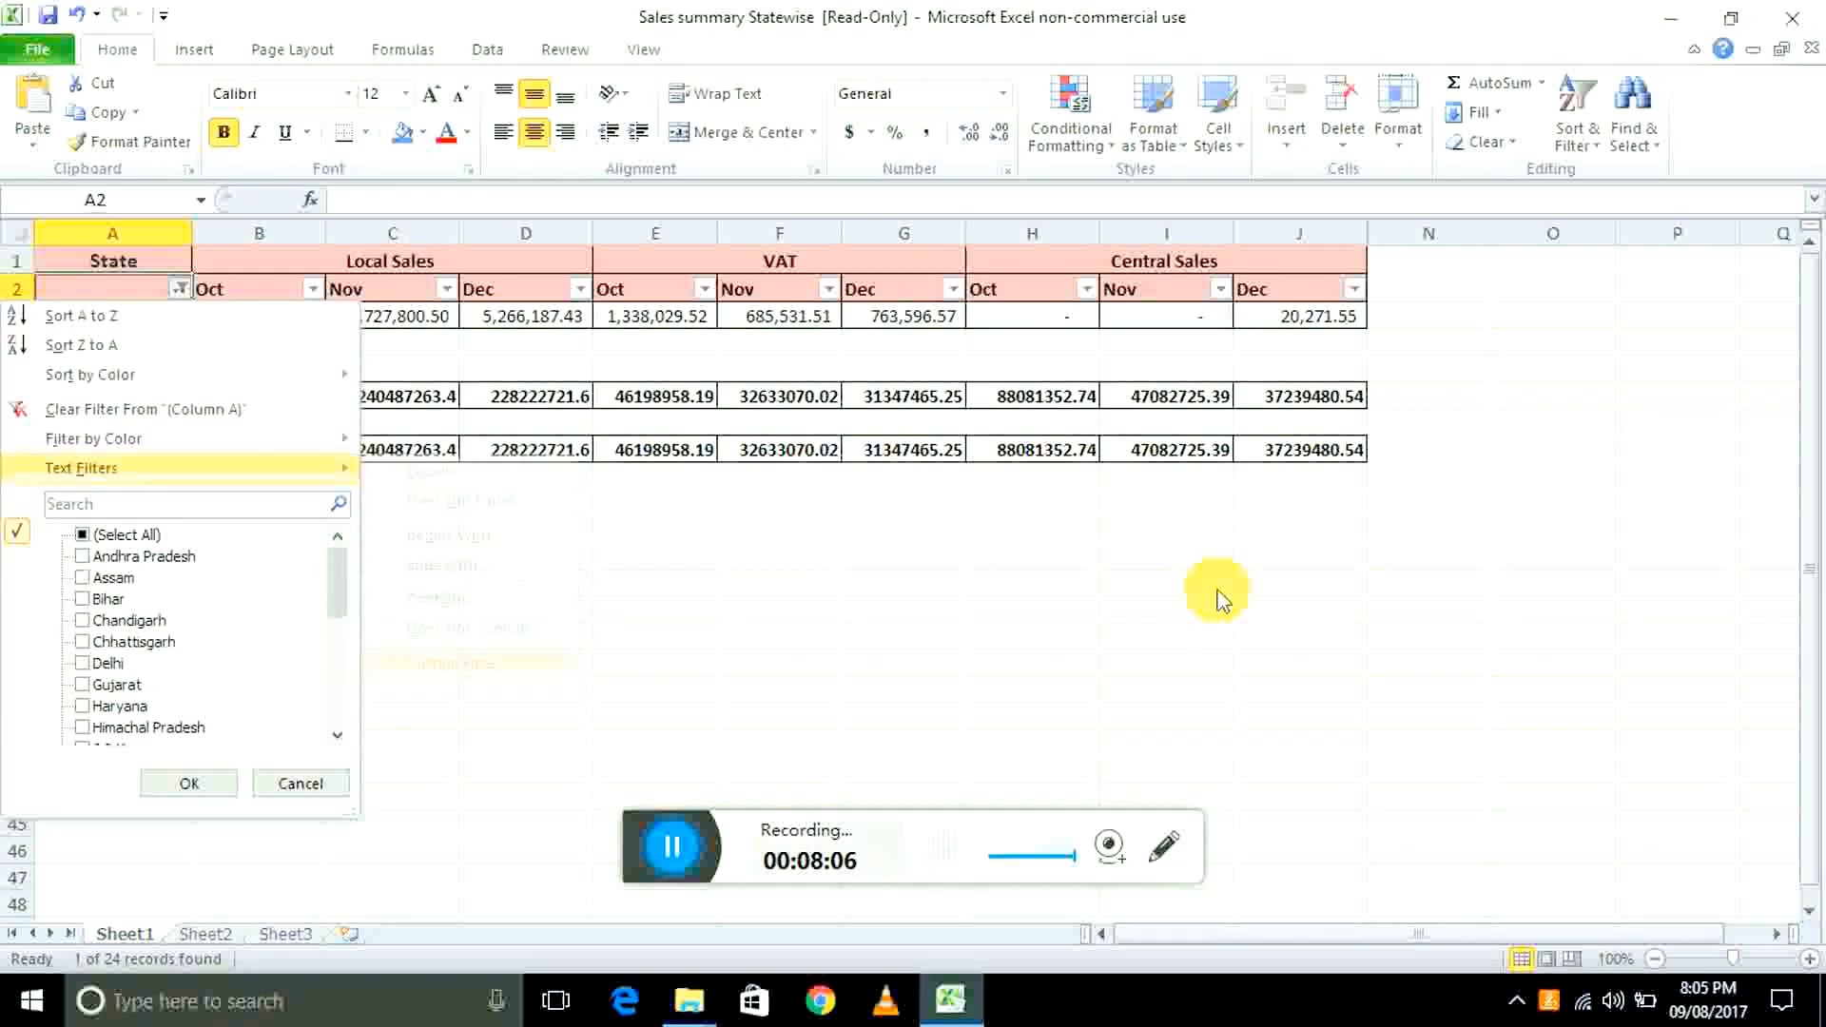
key("Escape")
key("Down")
key("Up")
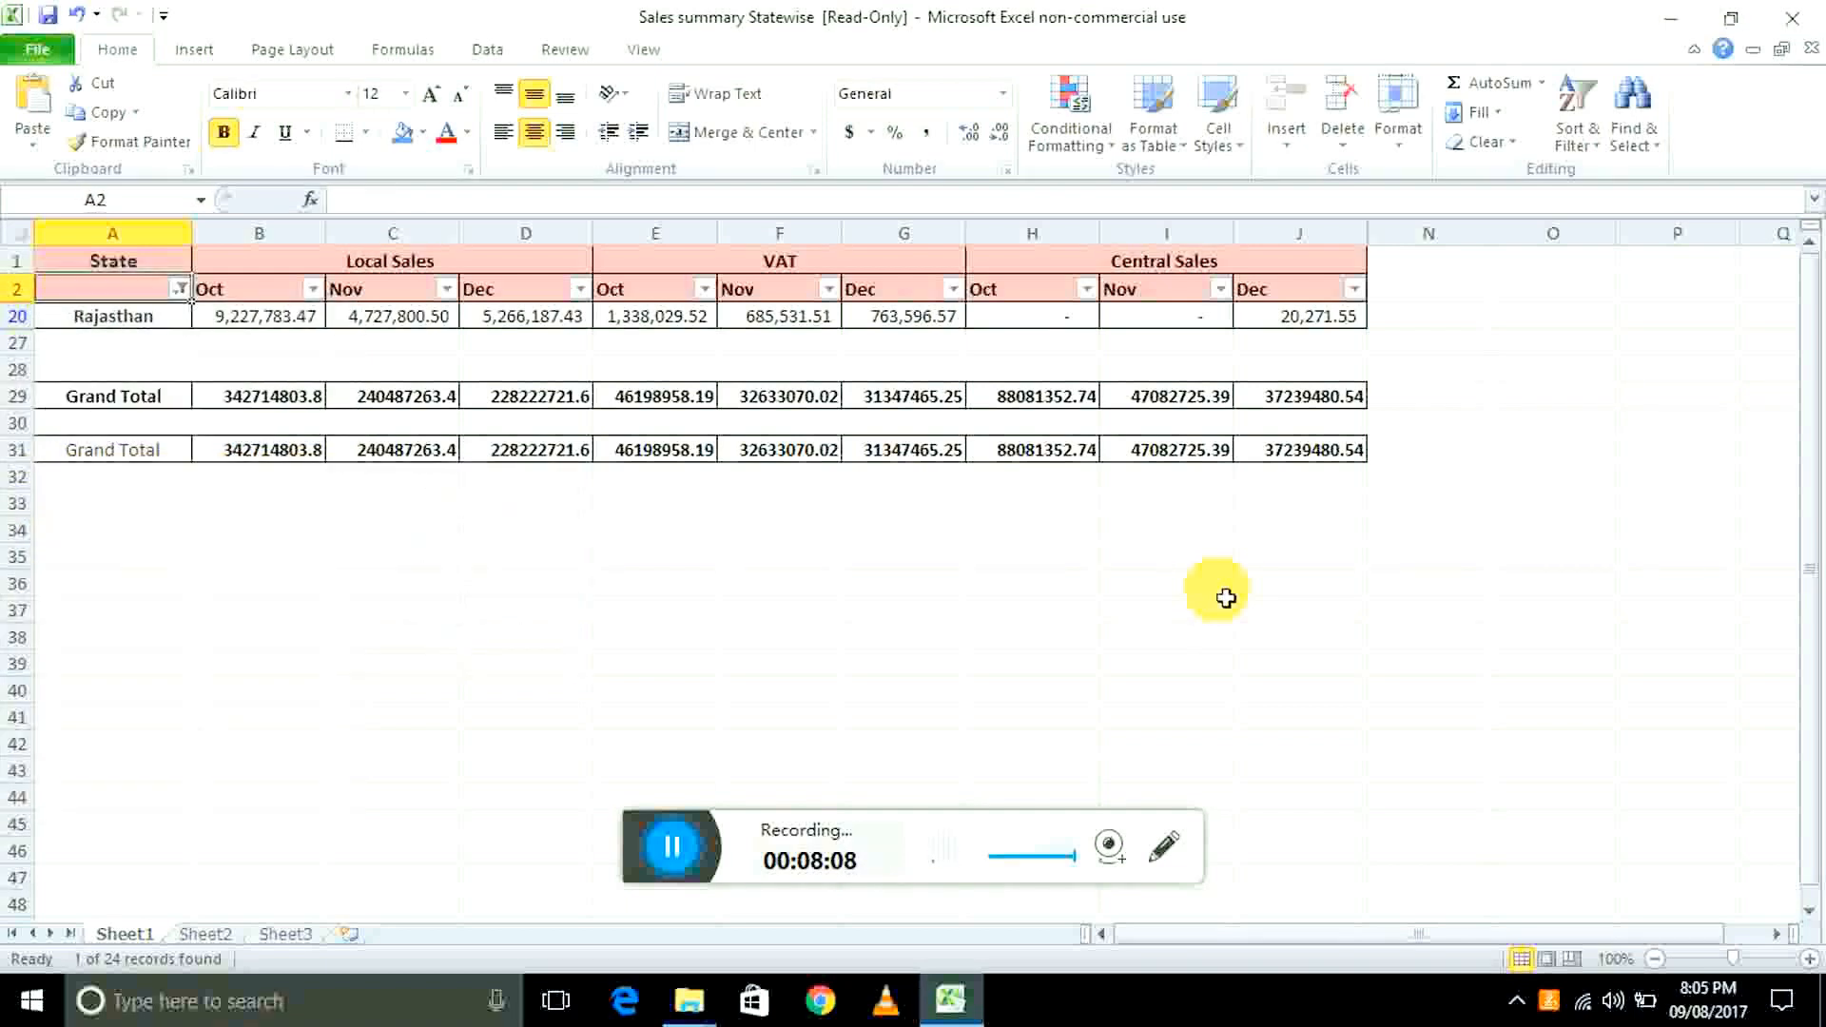
- Clear the Rajasthan filter from the state column
key("alt+Down")
key("Down")
key("Down")
key("Down")
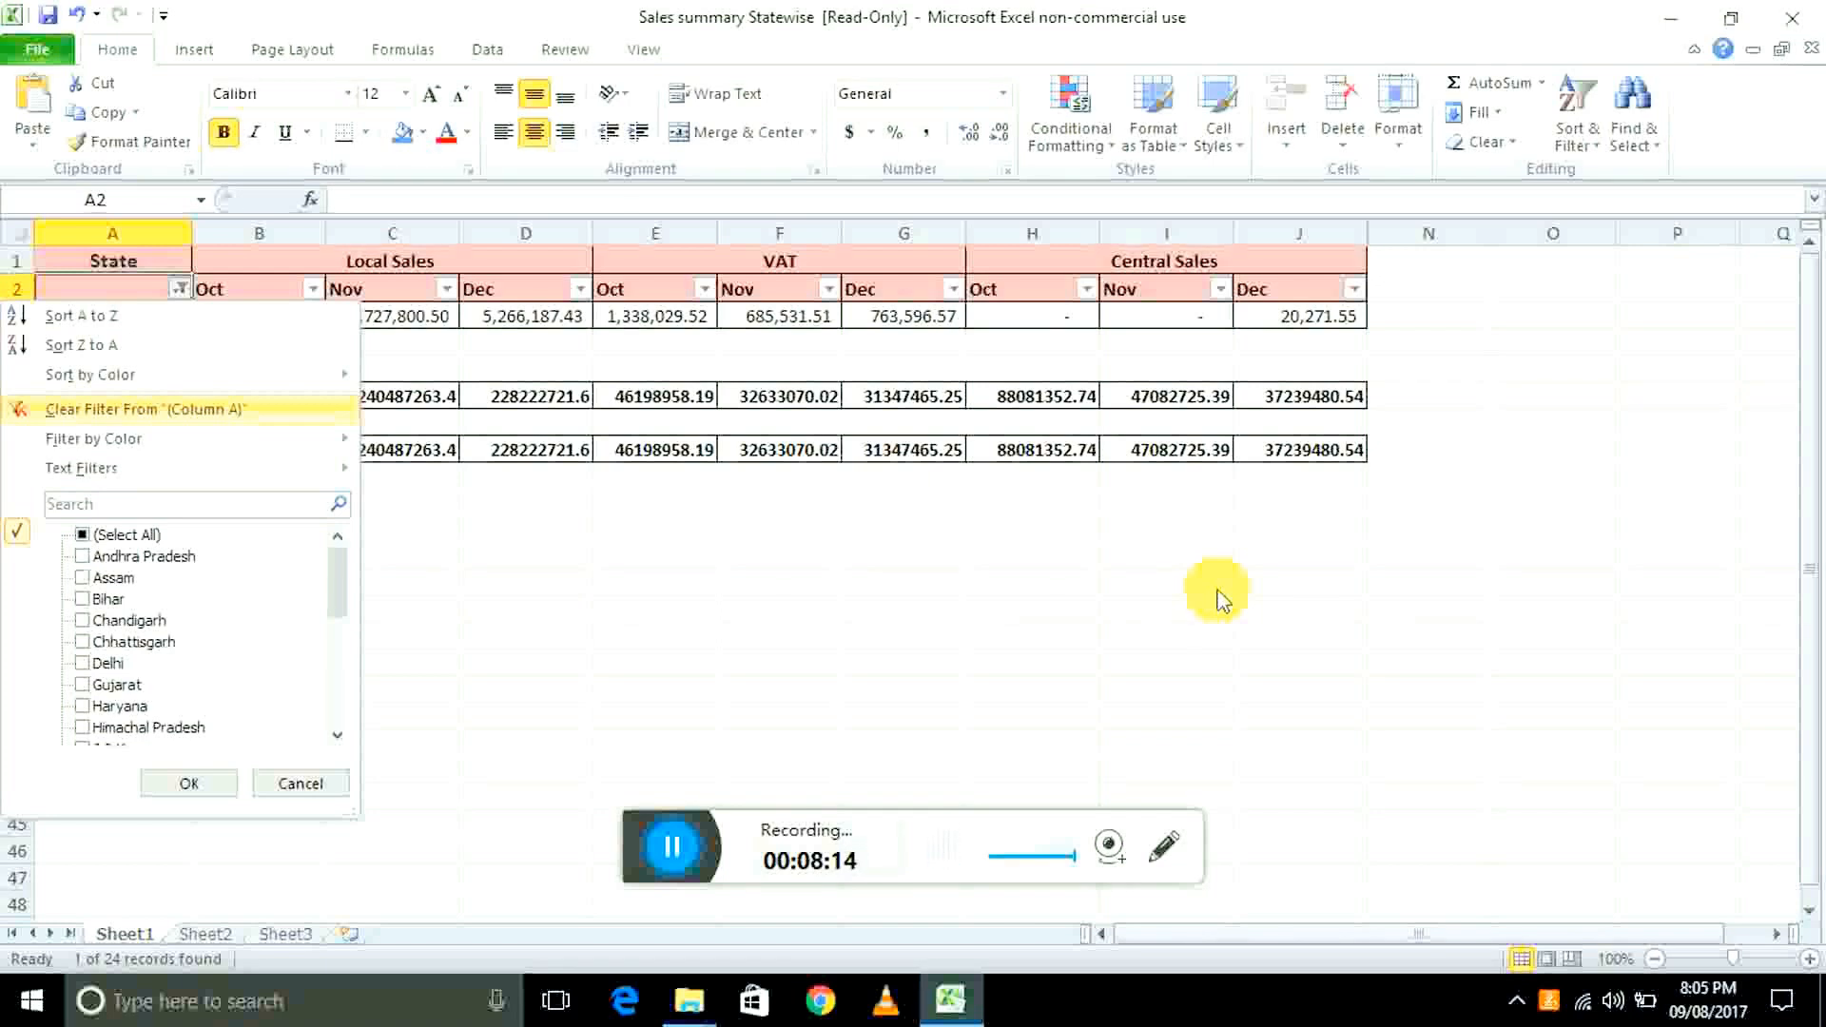
key("Return")
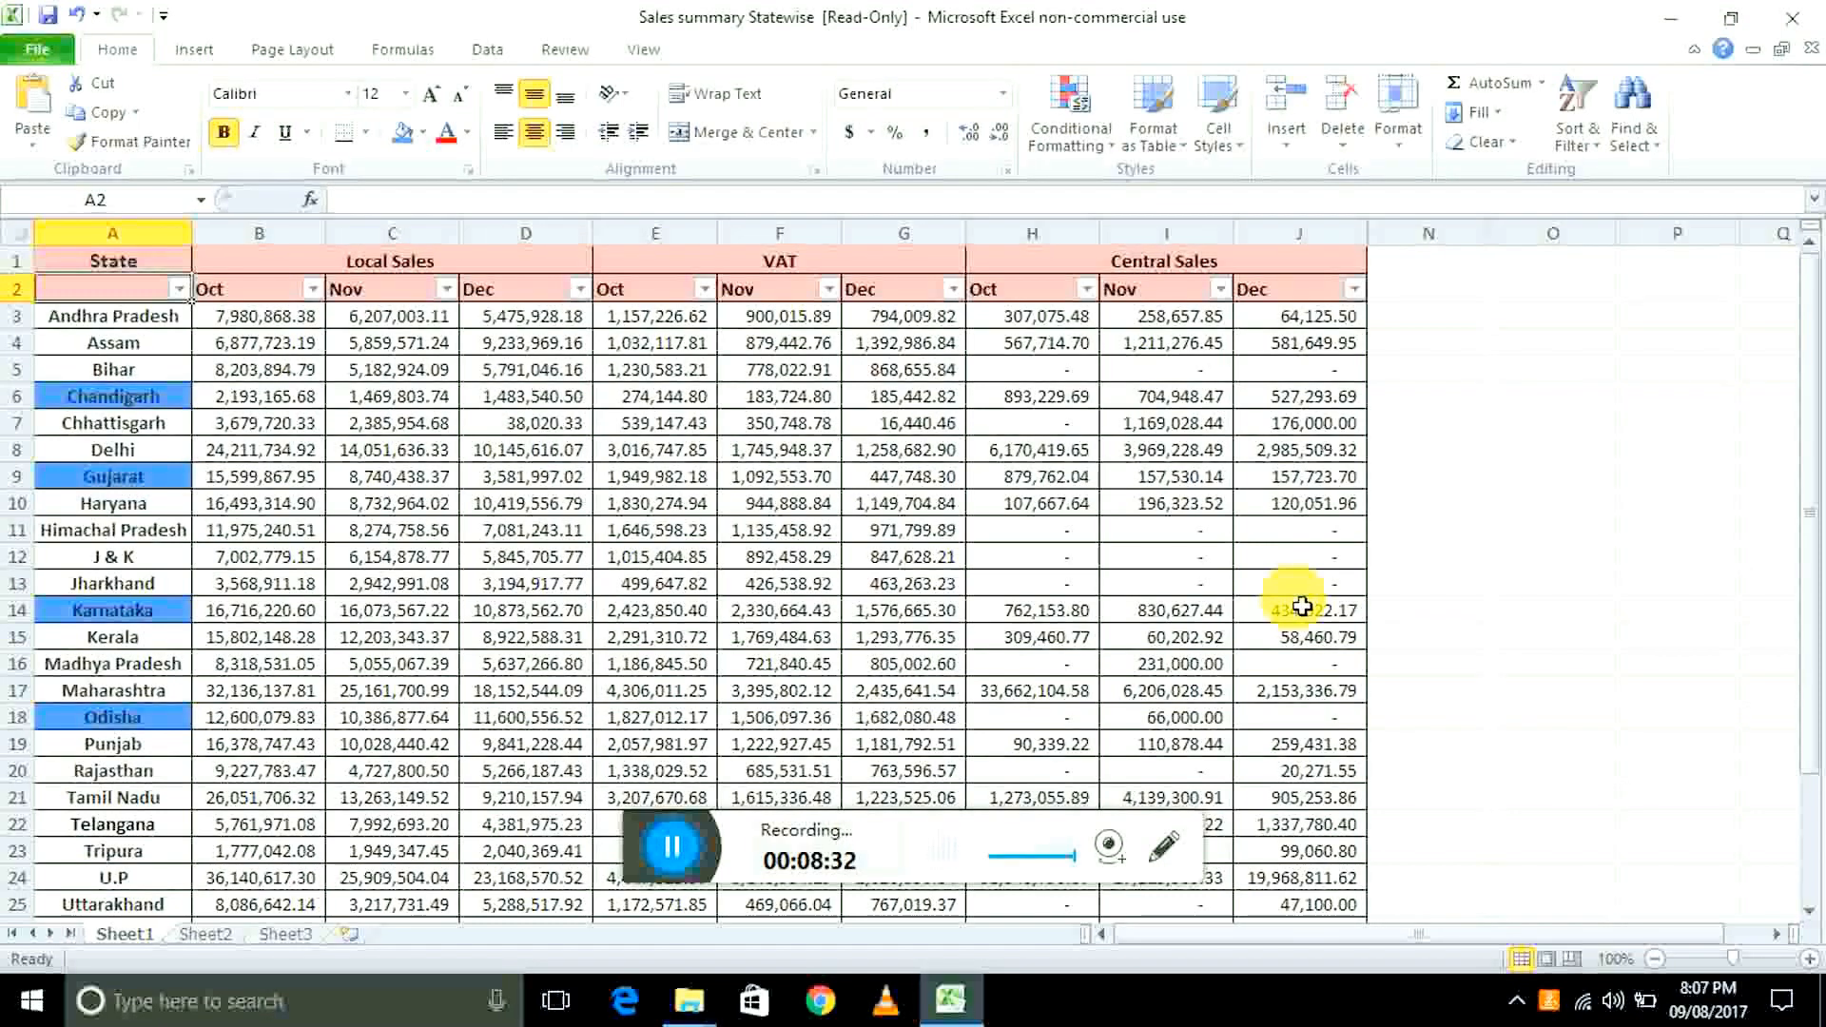
- Select the State heading in A1 and turn off AutoFilter for the sales table
key("Right")
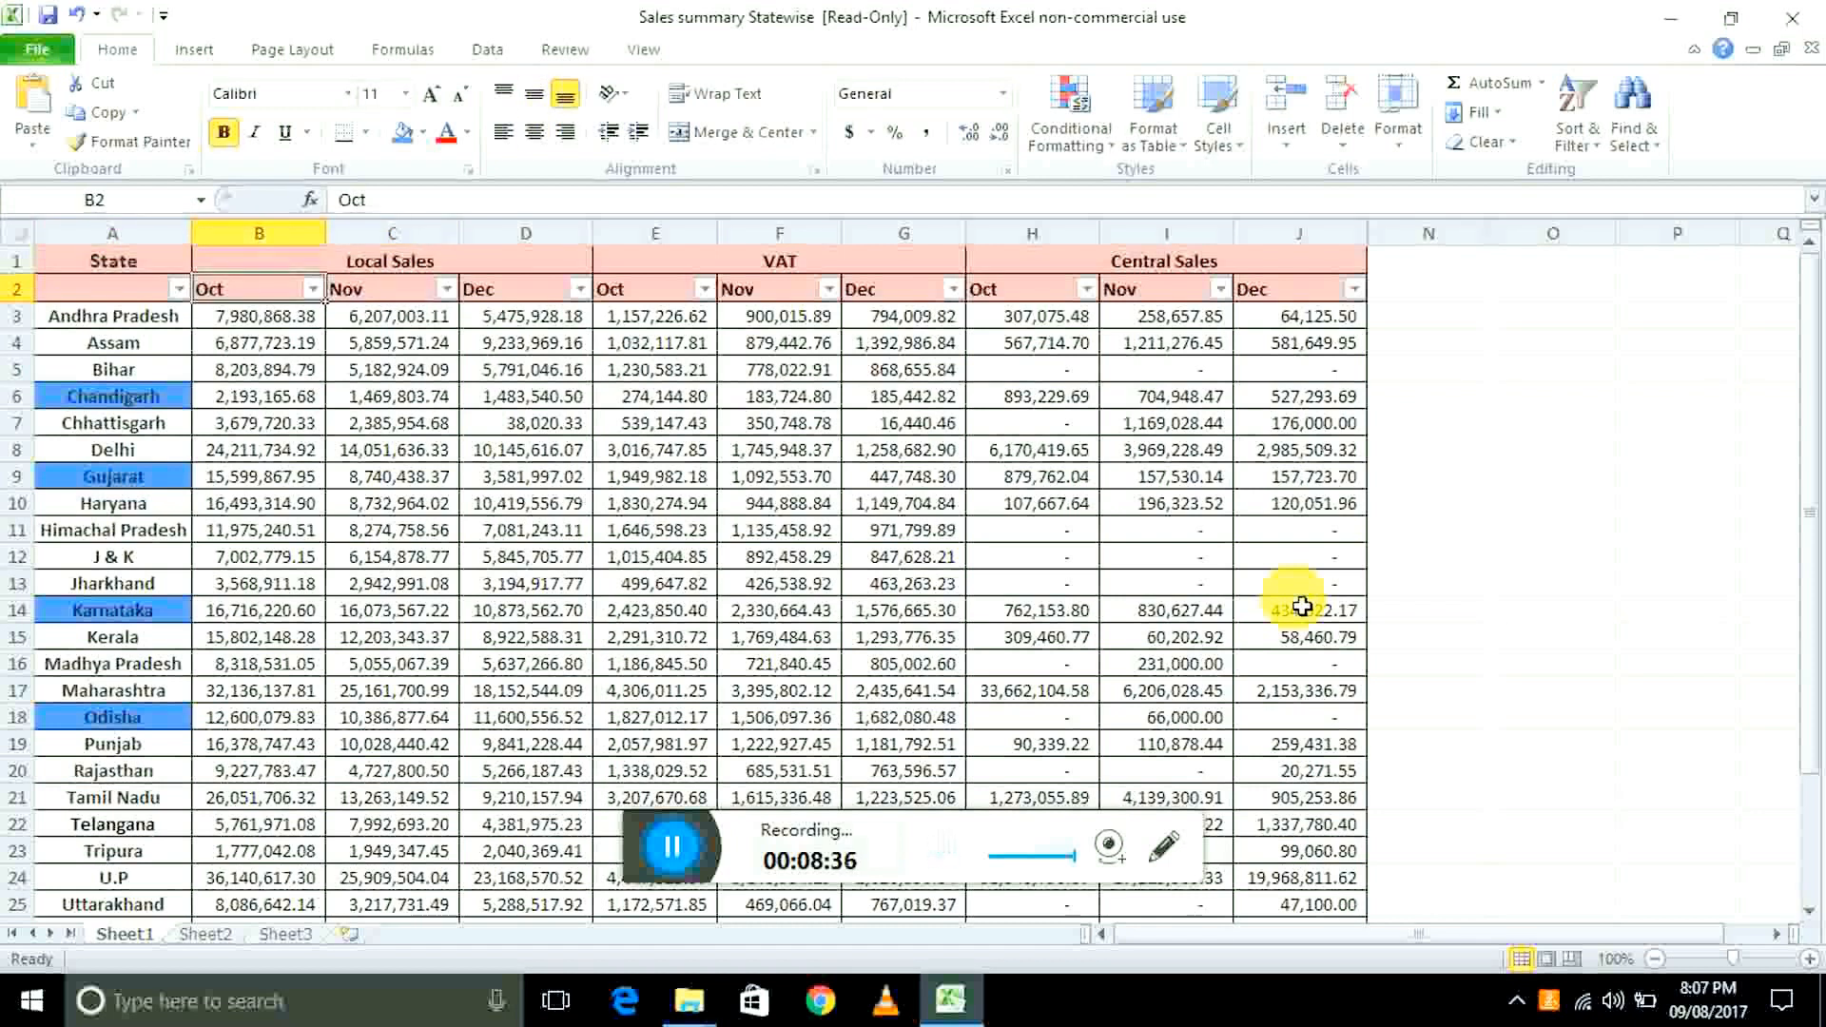
key("Left")
key("Up")
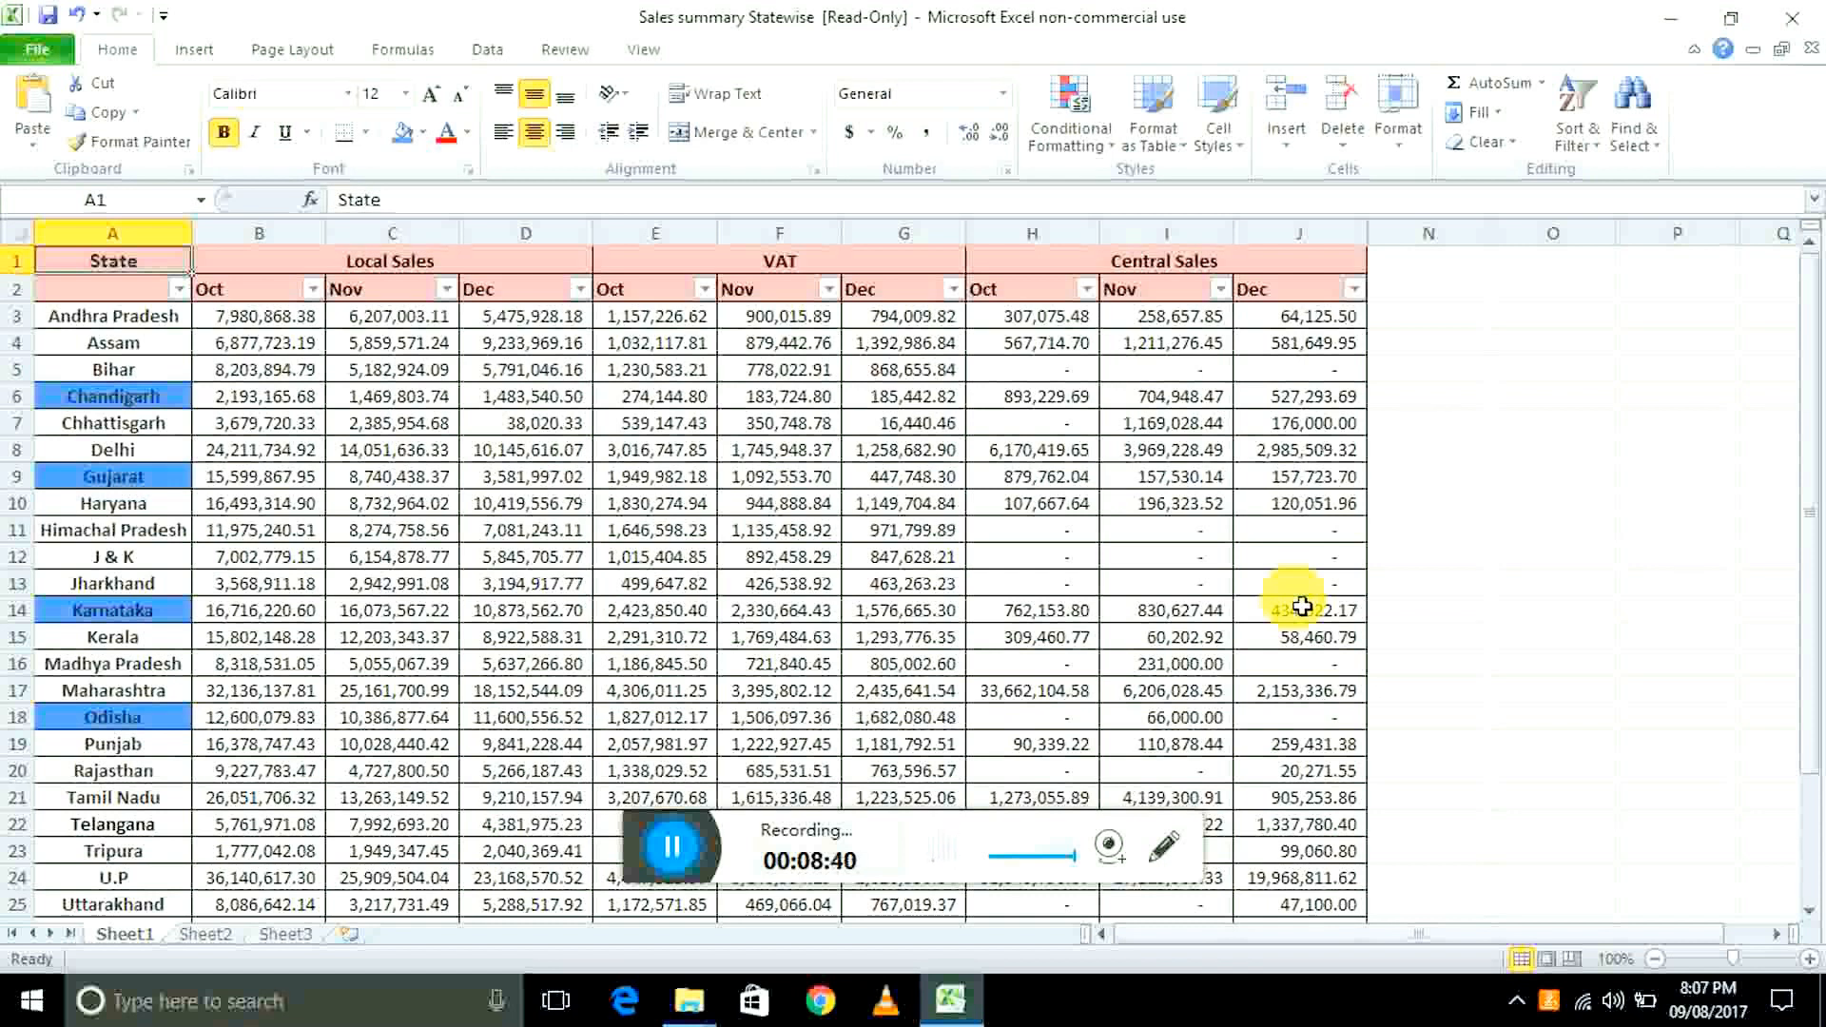
key("ctrl+shift+l")
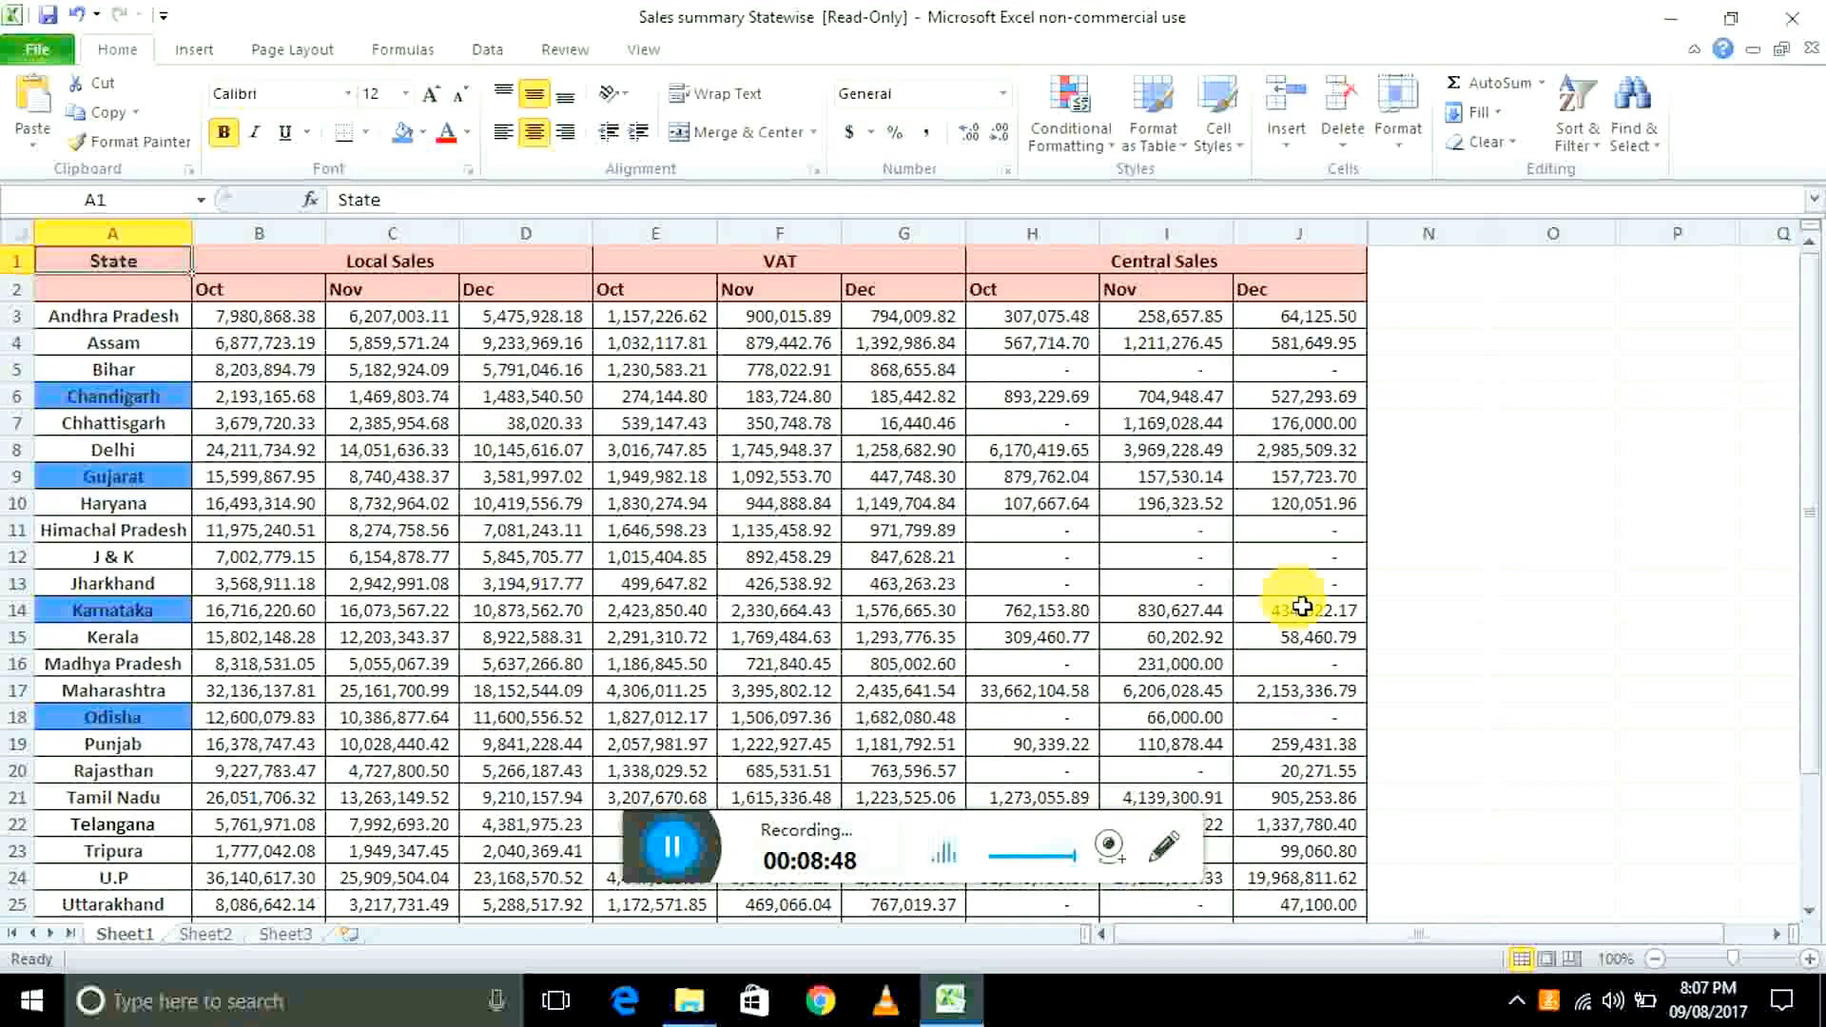
key("Down")
key("Up")
- Switch to the Local Sale_ workbook
key("alt+Tab")
key("alt+Tab")
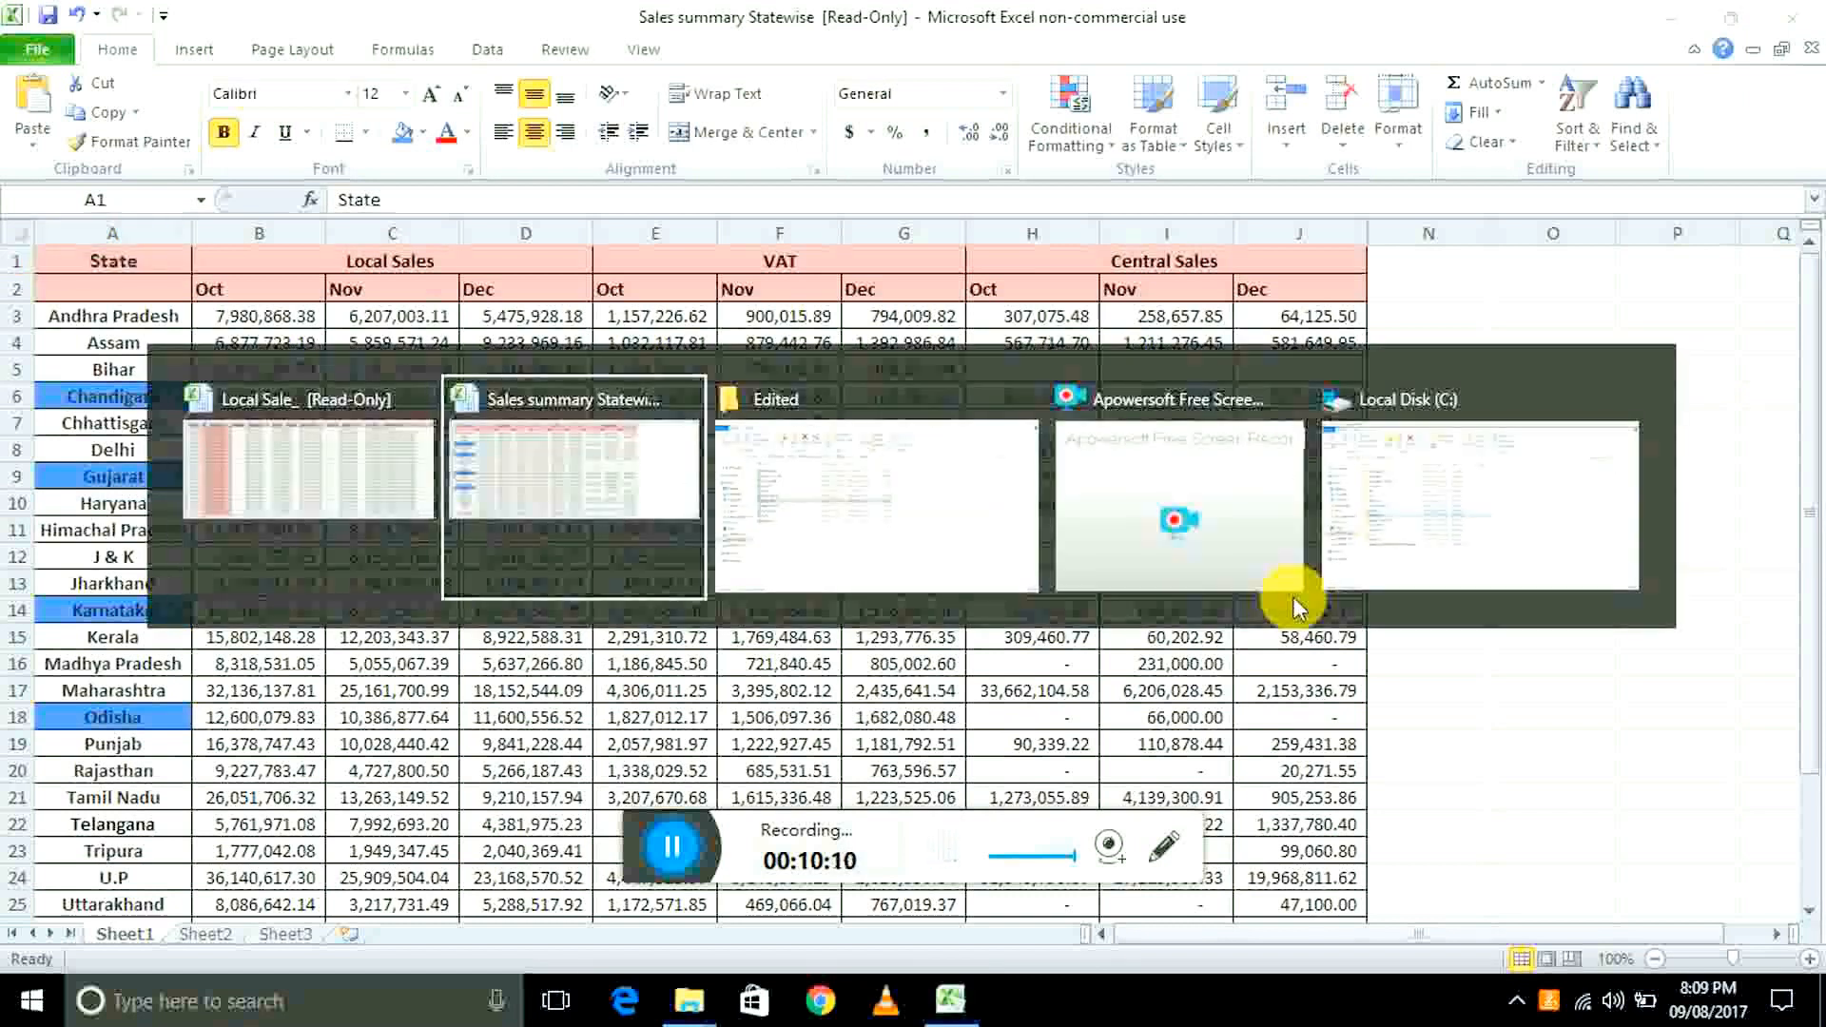
key("alt+Tab")
key("alt+Tab")
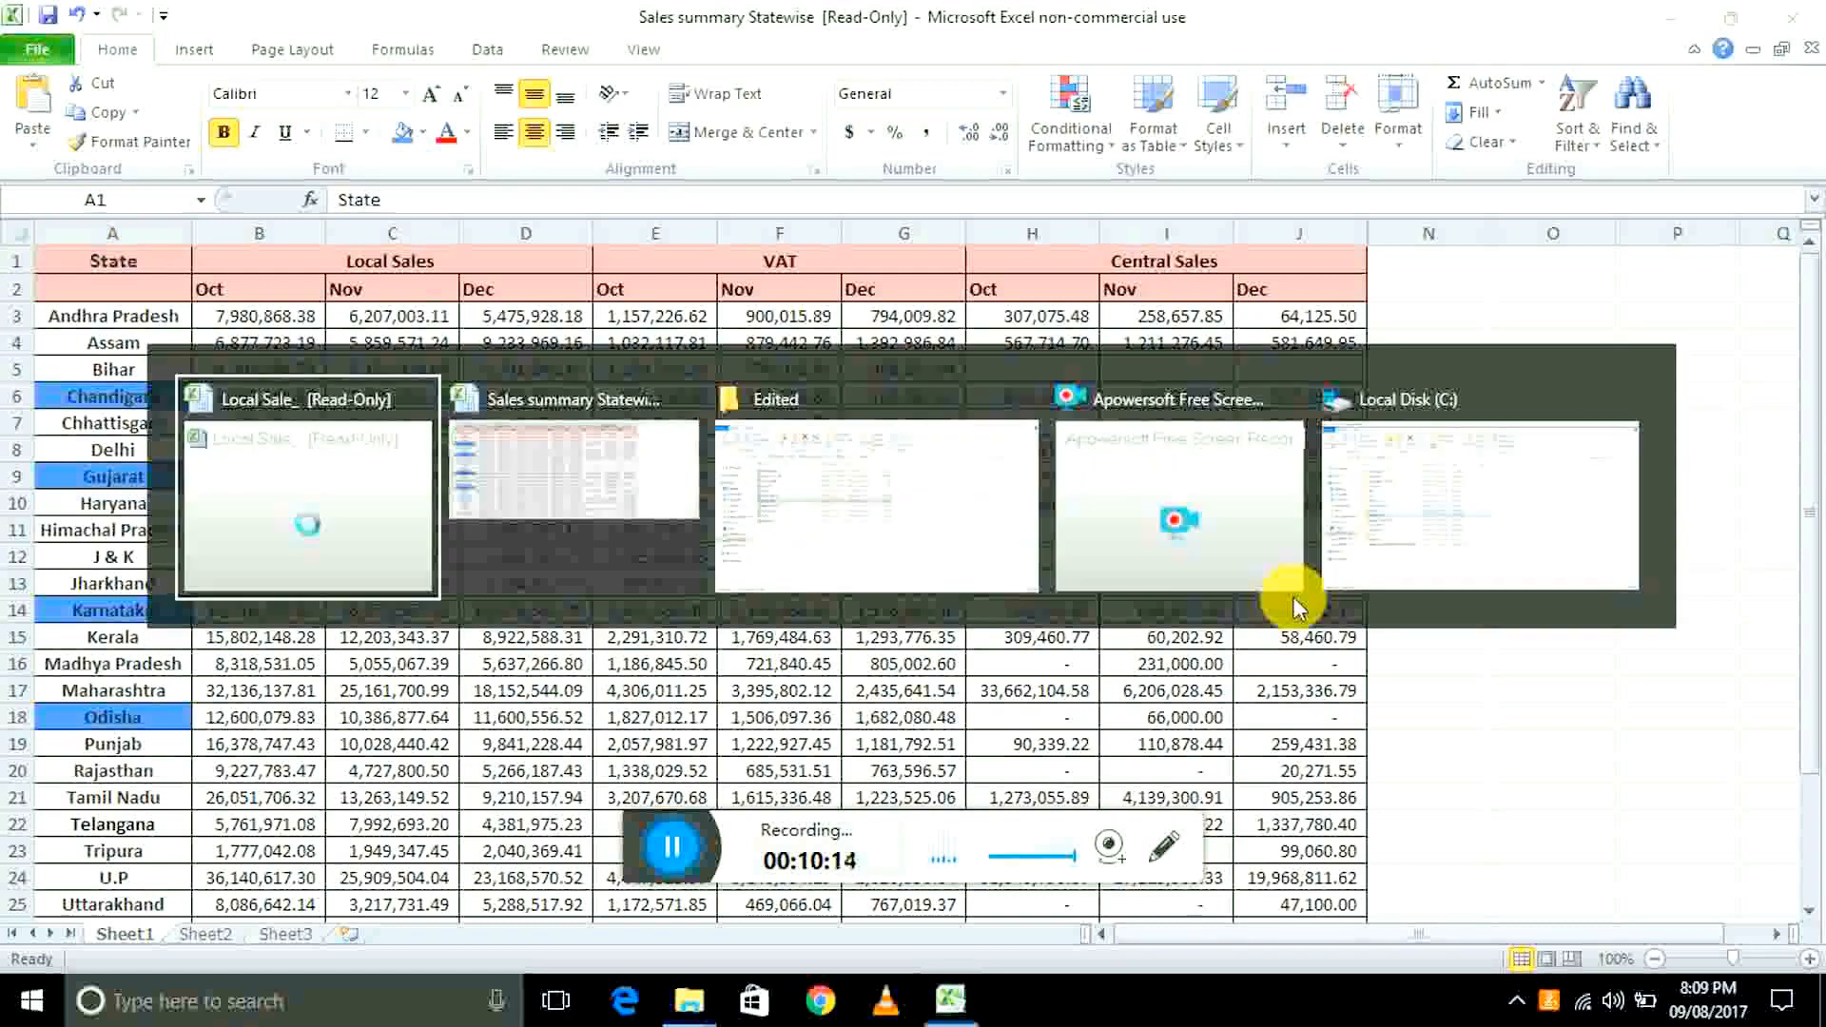
key("Tab")
key("Tab")
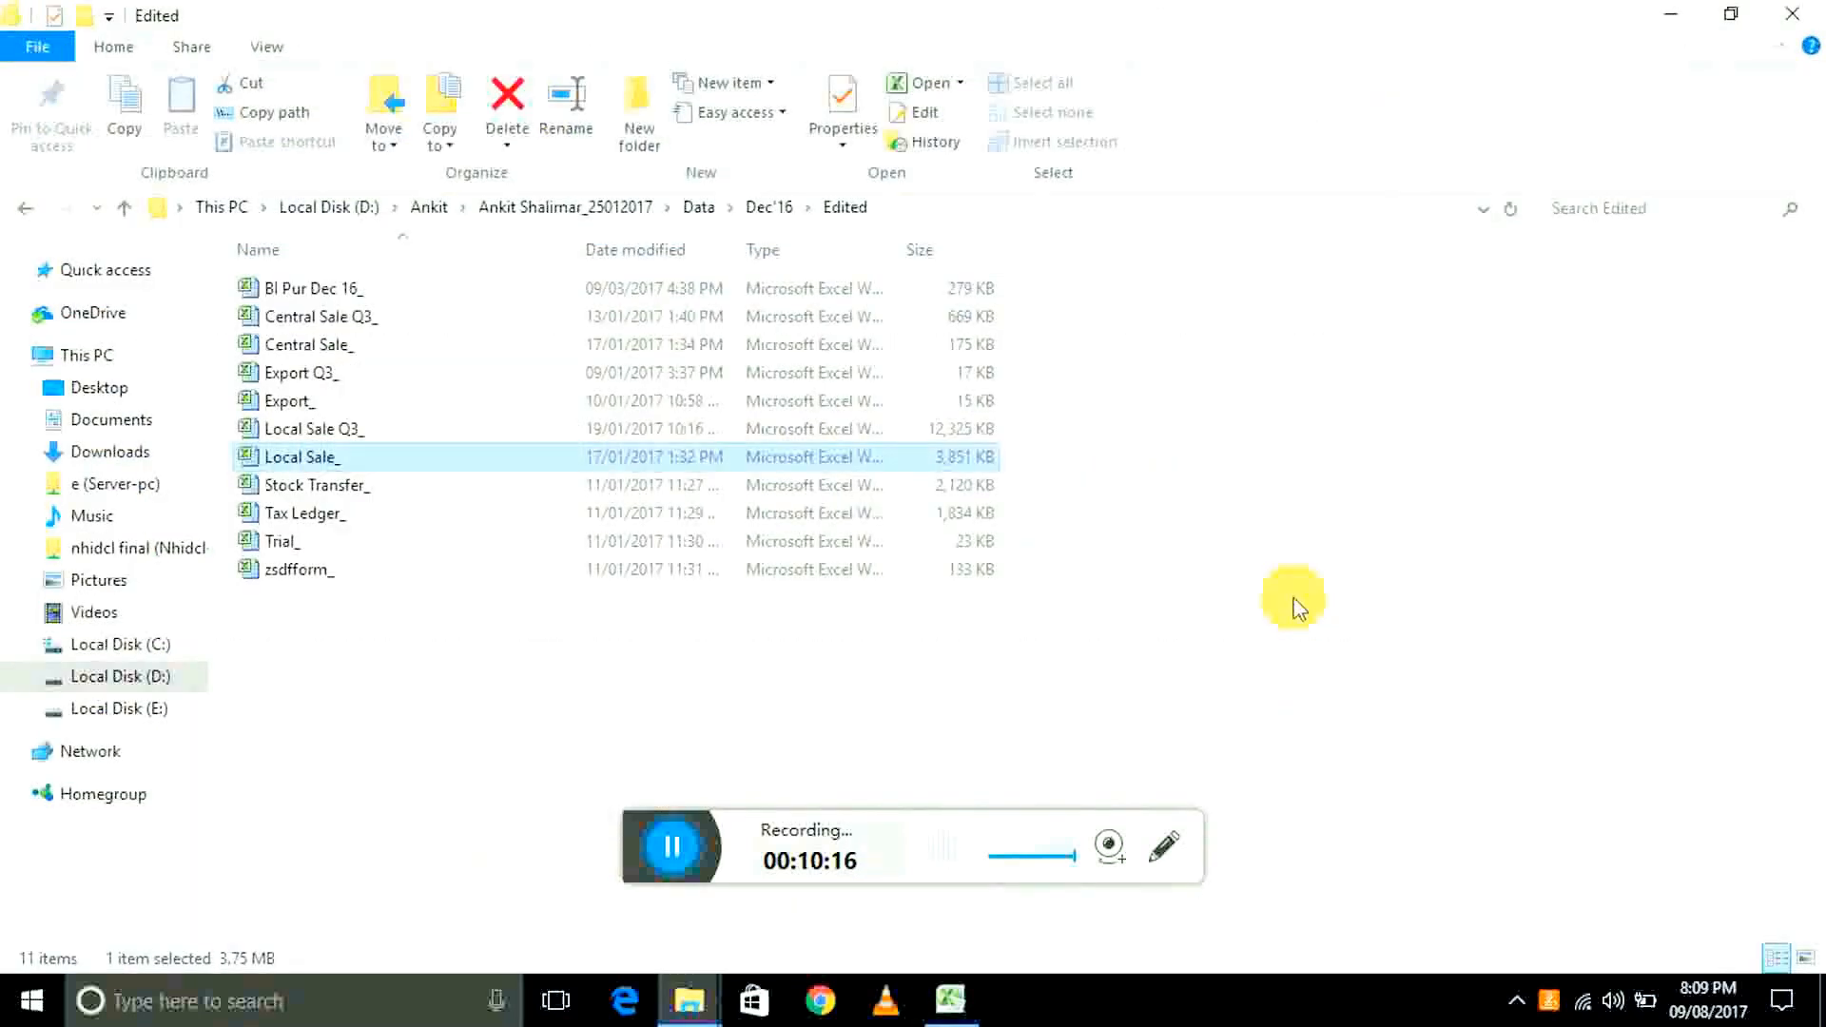
key("alt+Tab")
key("Down")
key("Down")
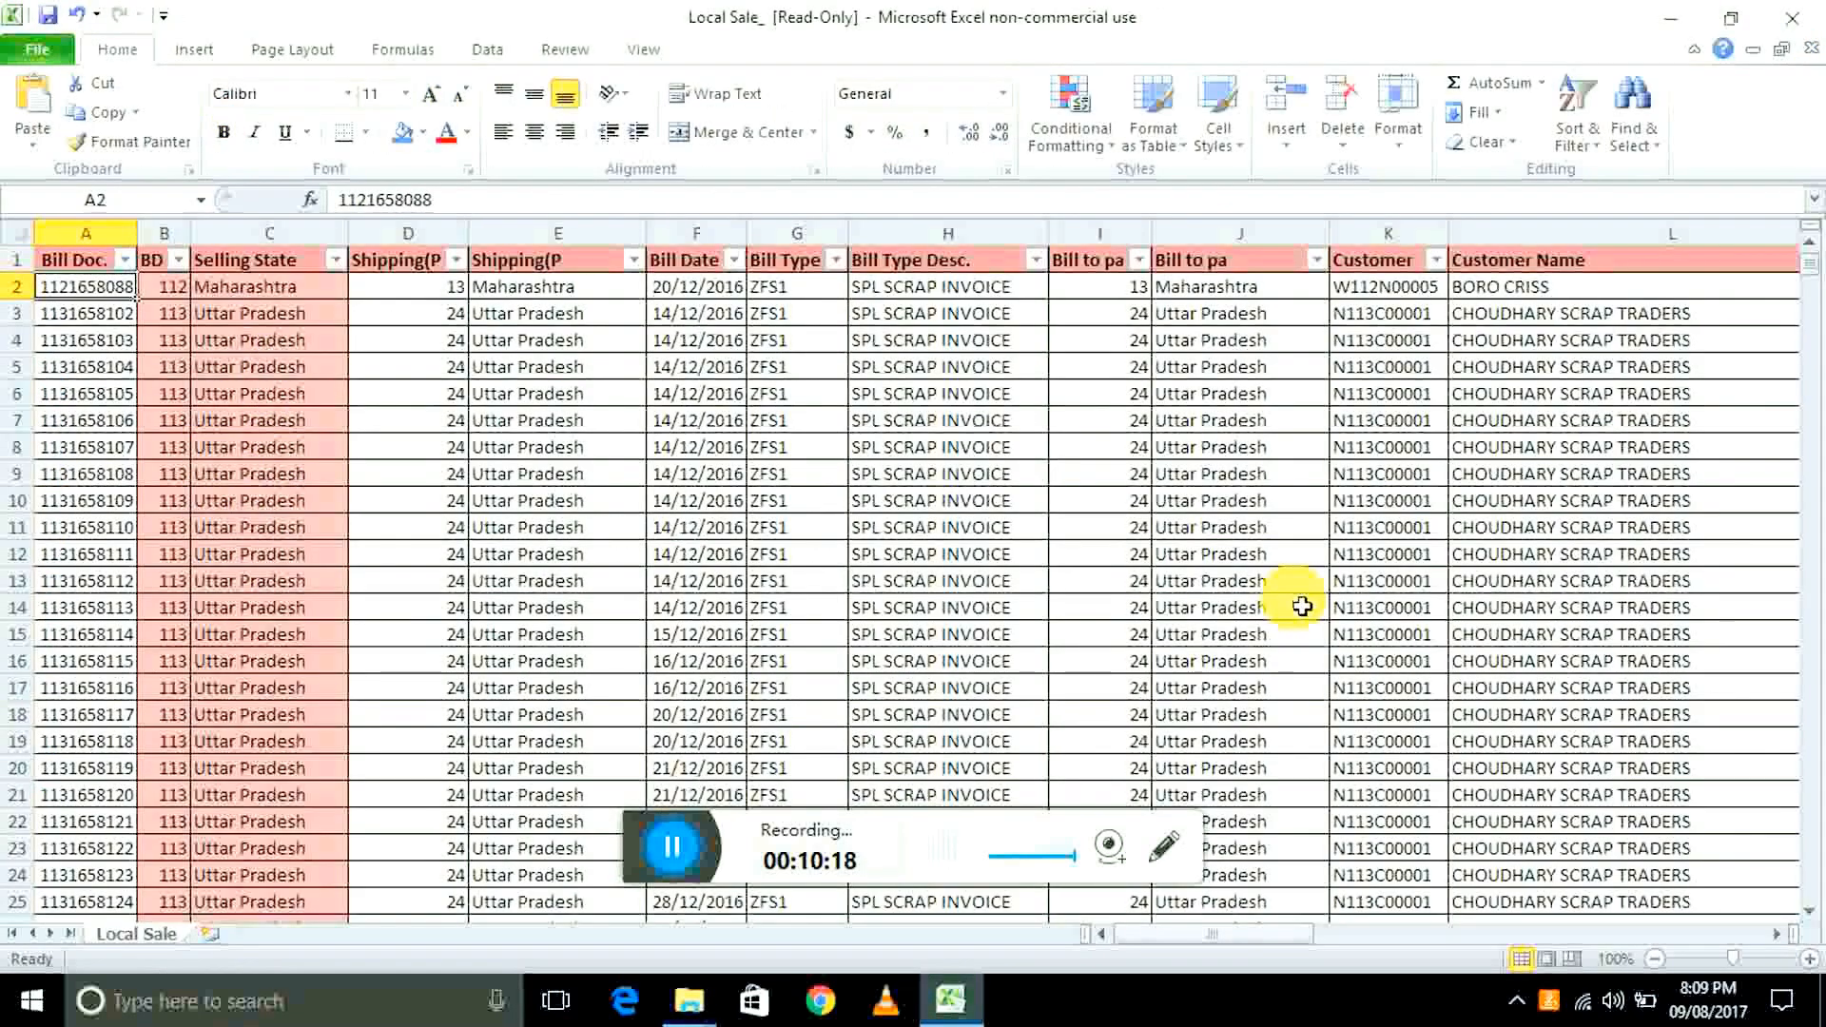
- Look through the Selling State entries down the Local Sale sheet and return to the column's heading
key("Up")
key("Up")
key("Down")
key("Right")
key("Right")
key("Down")
key("Down")
key("Down")
key("Down")
key("Down")
key("Down")
key("Down")
key("Down")
key("Down")
key("Down")
key("Down")
key("Down")
key("Down")
key("Down")
key("Down")
key("Down")
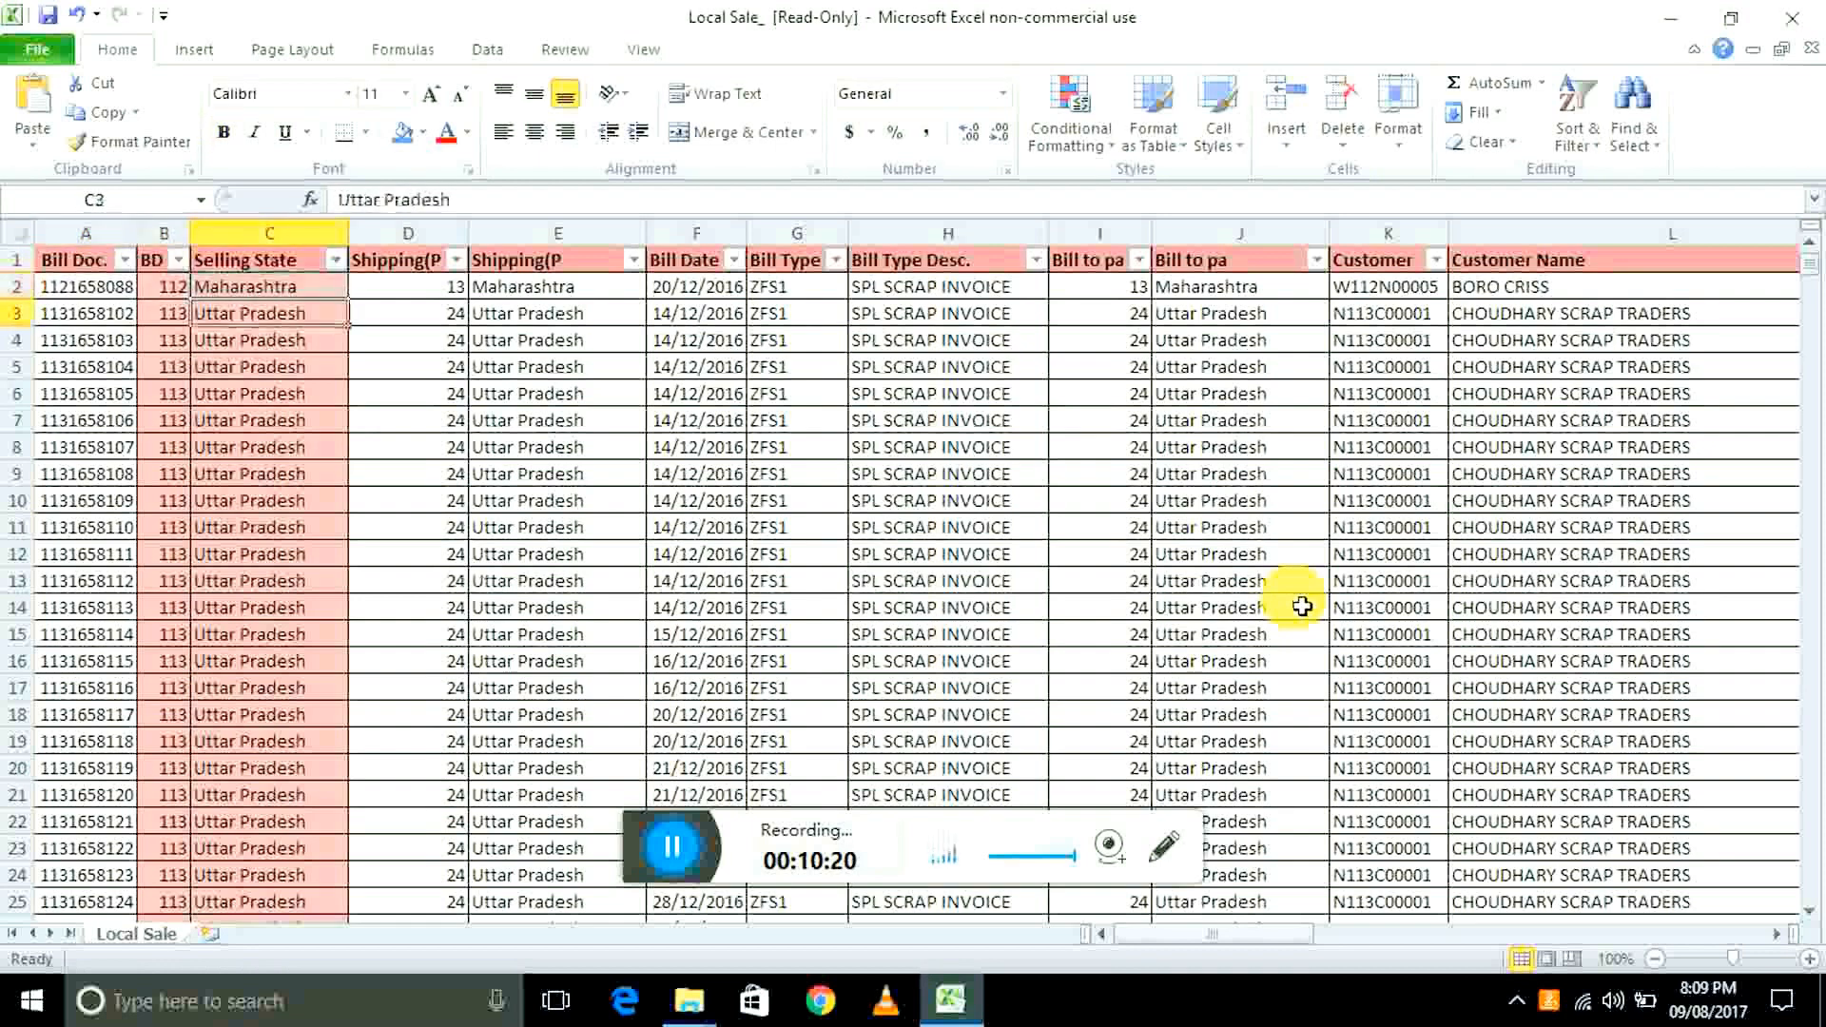
key("Down")
key("Down")
key("Down")
key("Down")
key("Down")
key("Down")
key("Down")
key("Down")
key("Down")
key("Down")
key("Down")
key("Down")
key("Down")
key("Down")
key("Down")
key("Down")
key("Down")
key("Down")
key("Down")
key("Down")
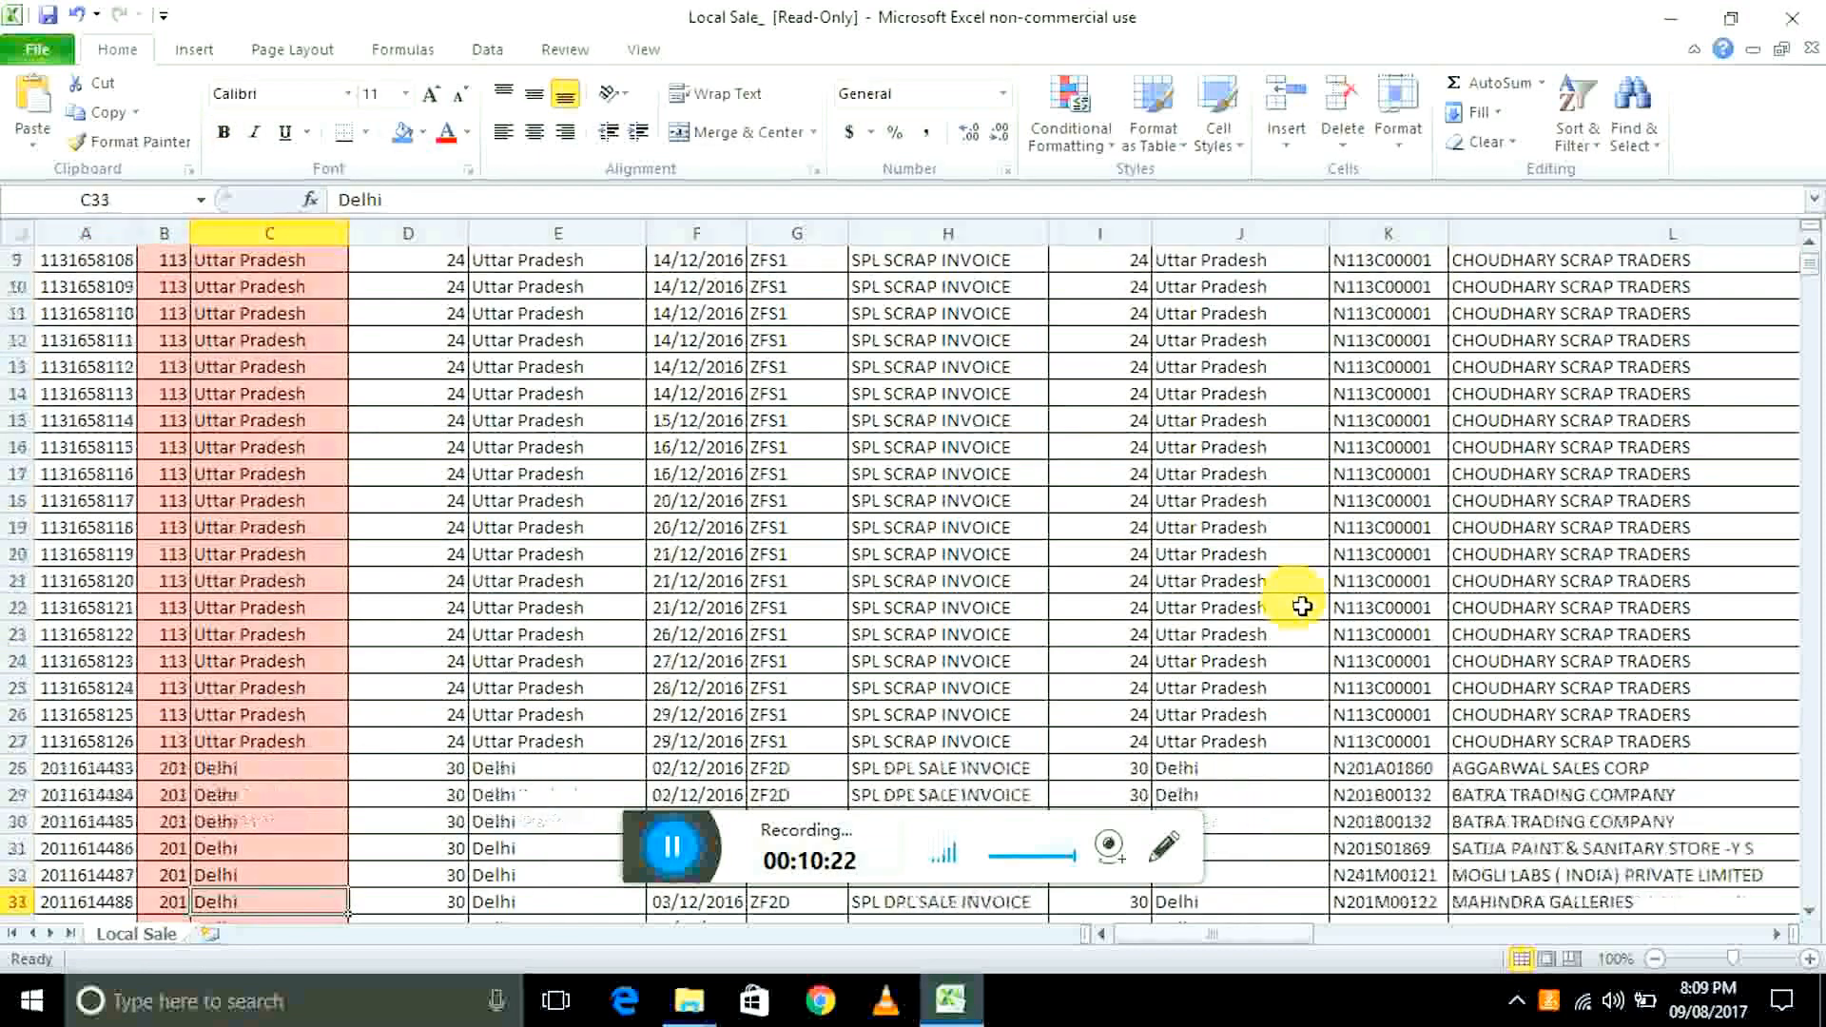
key("Down")
key("Down")
key("Down")
key("Down")
key("Down")
key("Down")
key("Down")
key("Down")
key("Down")
key("Down")
key("Down")
key("Down")
key("Down")
key("Down")
key("Down")
key("Down")
key("Down")
key("Down")
key("Down")
key("Down")
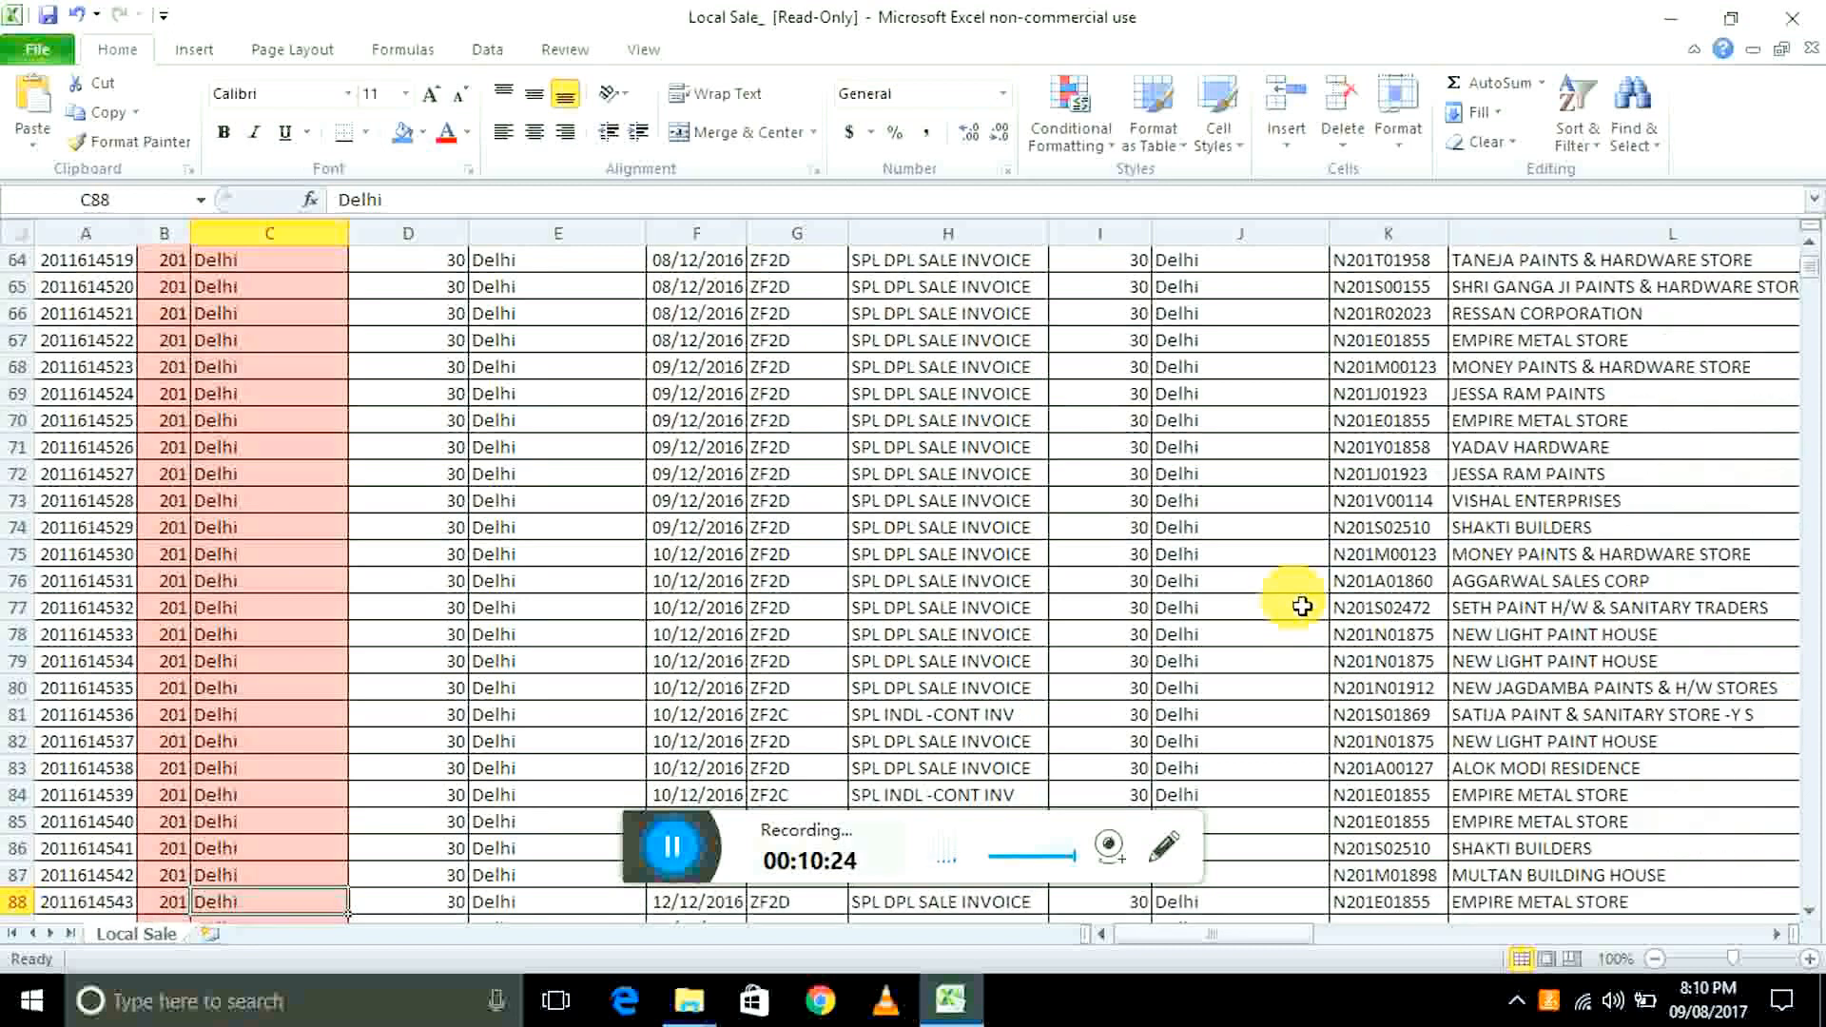
key("ctrl+Up")
key("Right")
key("Right")
key("Left")
key("Left")
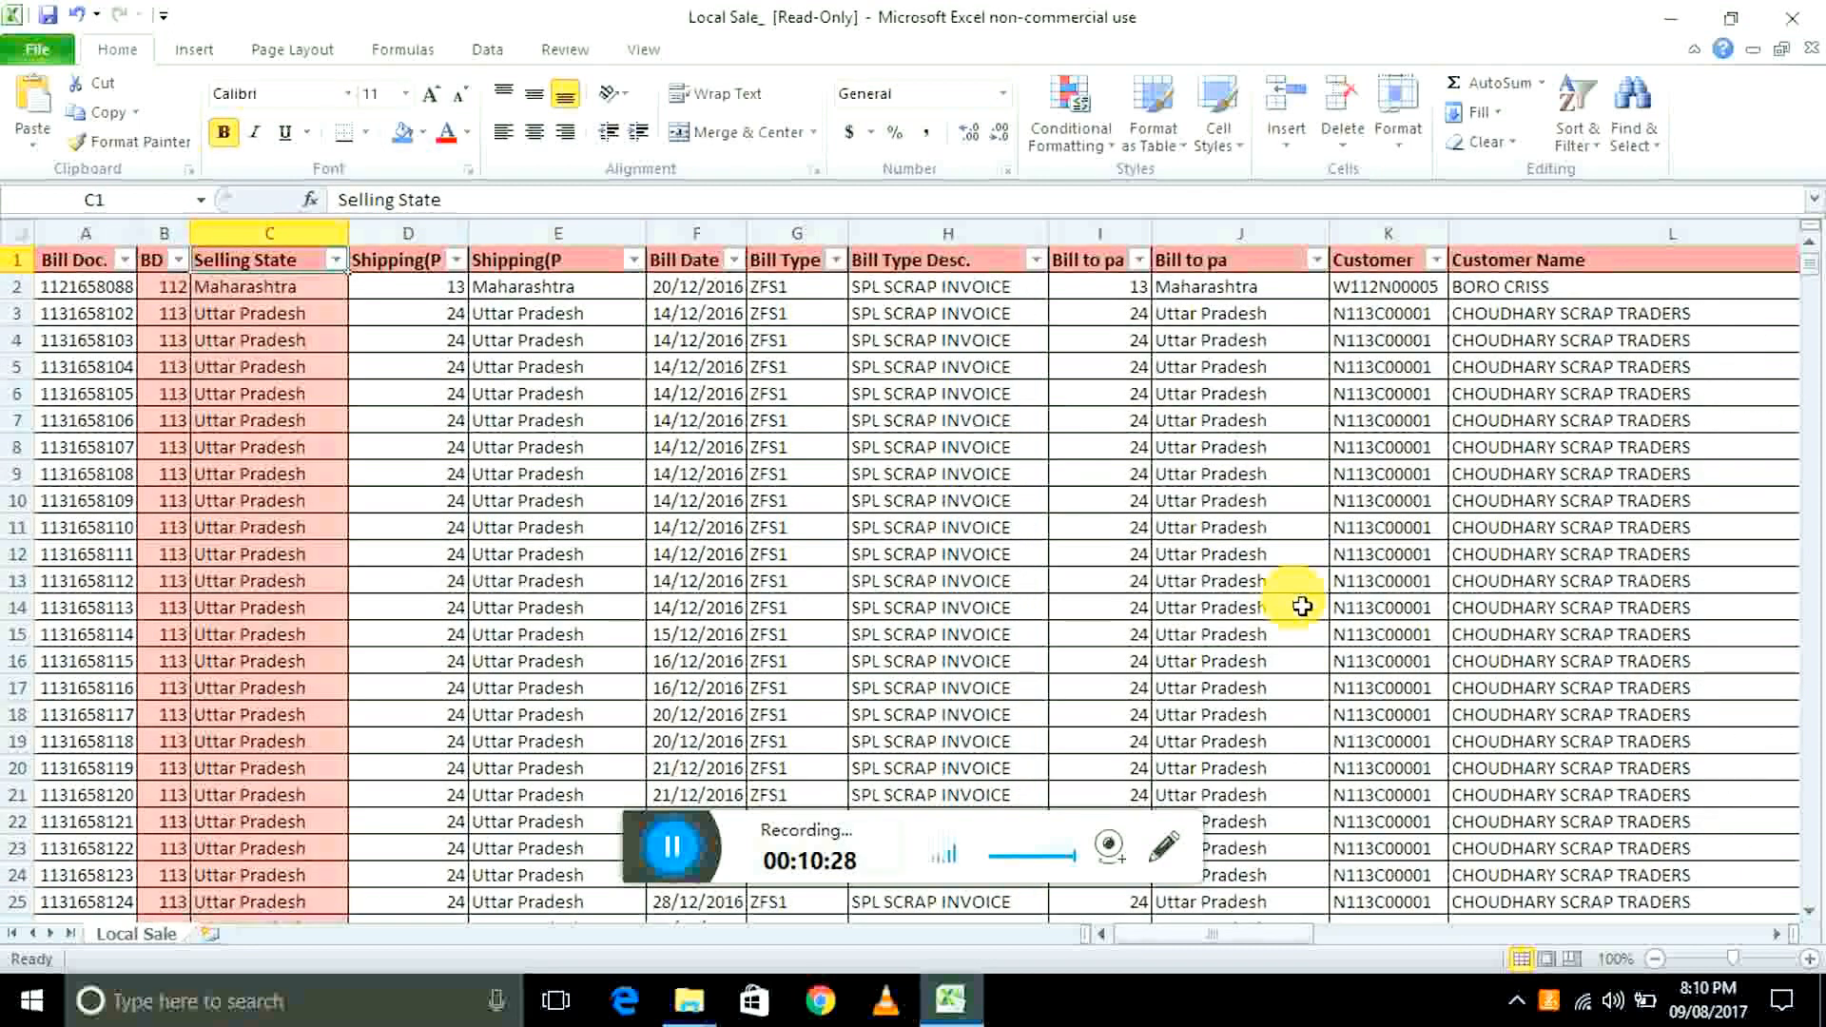
- Look across the column headings of the sales data from Selling State to VAT TIN No
key("Right")
key("Right")
key("Right")
key("Right")
key("Right")
key("Right")
key("Right")
key("Right")
key("Right")
key("Right")
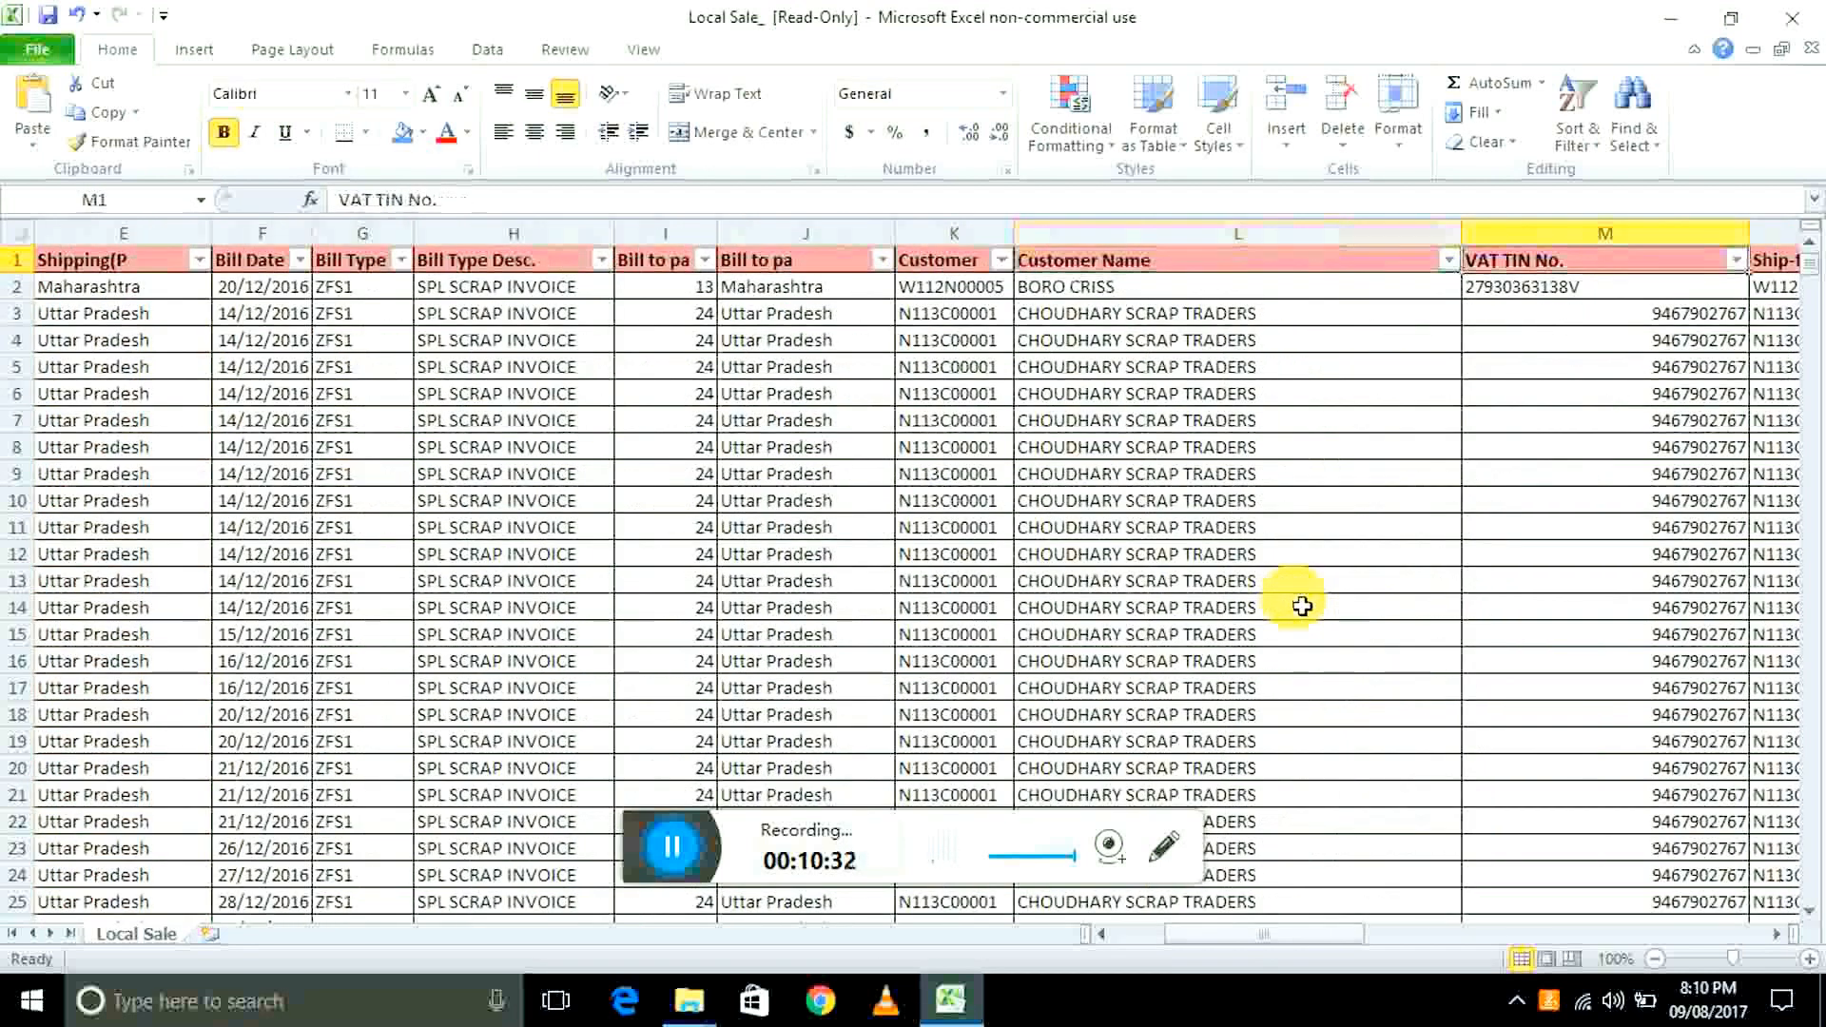
- Create a PivotTable on a new worksheet from the whole Local Sale data range A1:AZ13231
key("Home")
key("ctrl+shift+Right")
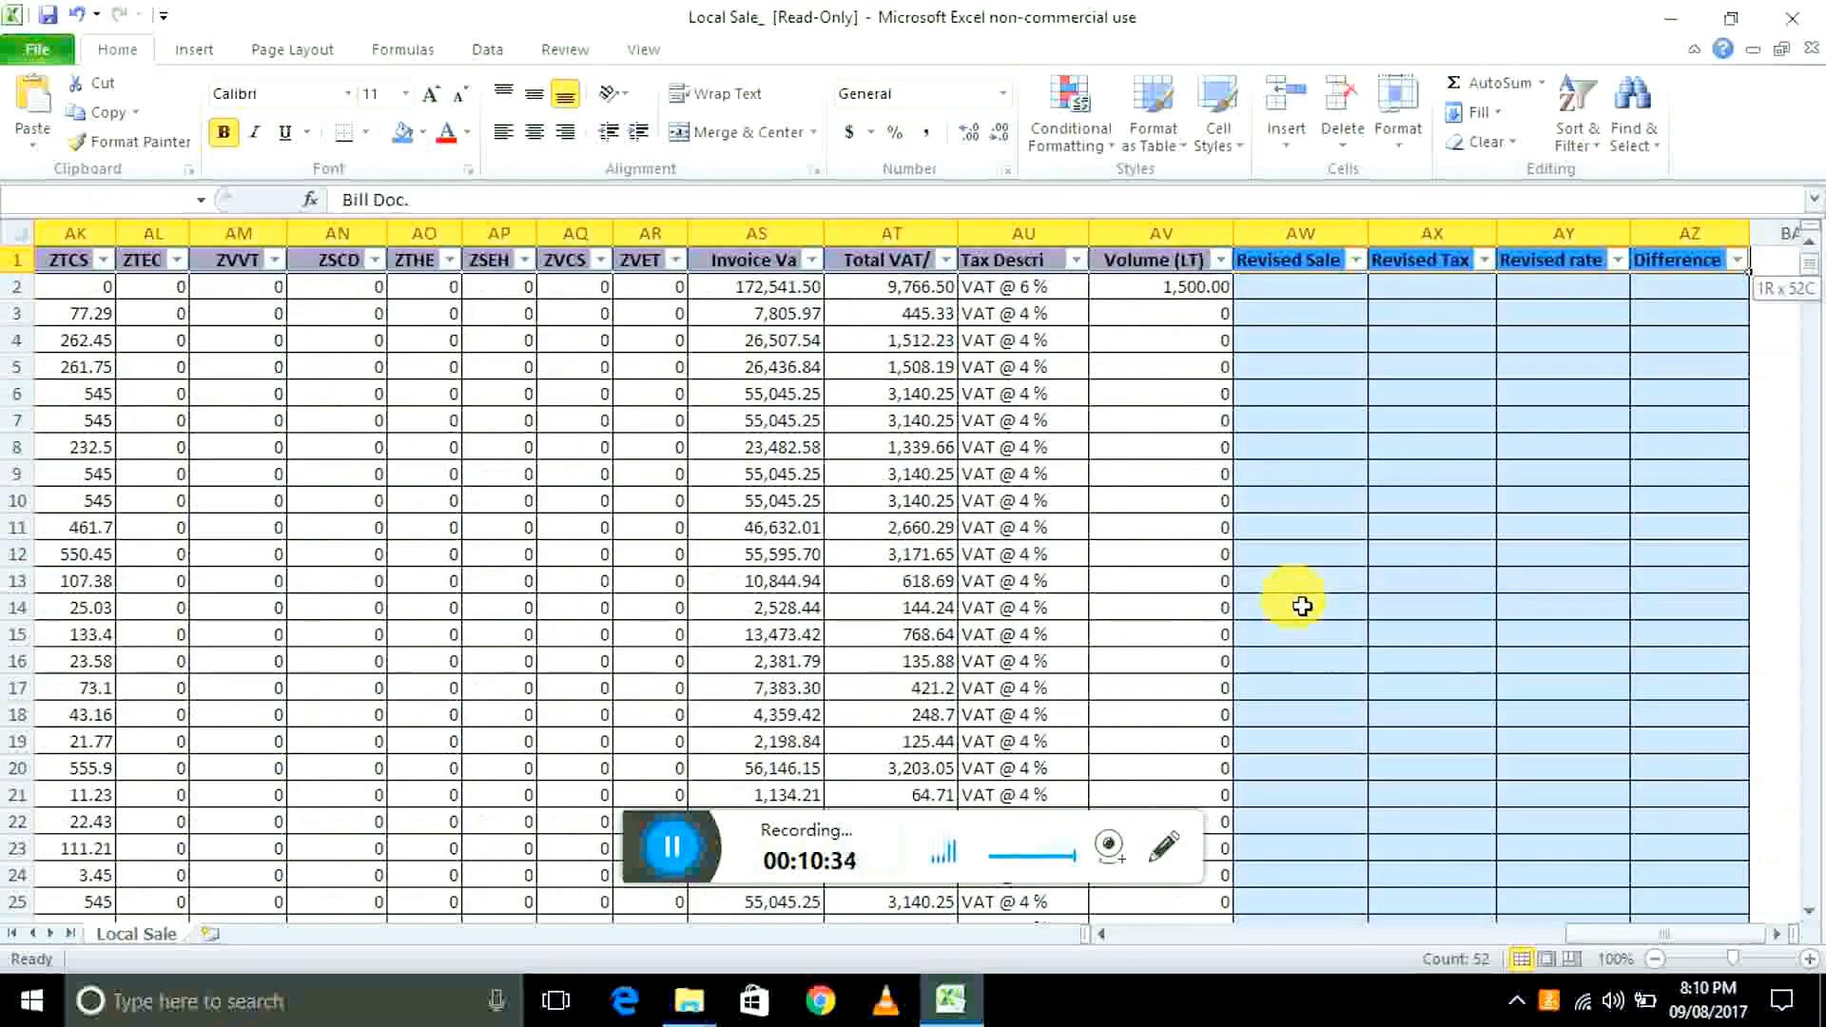
key("ctrl+shift+Down")
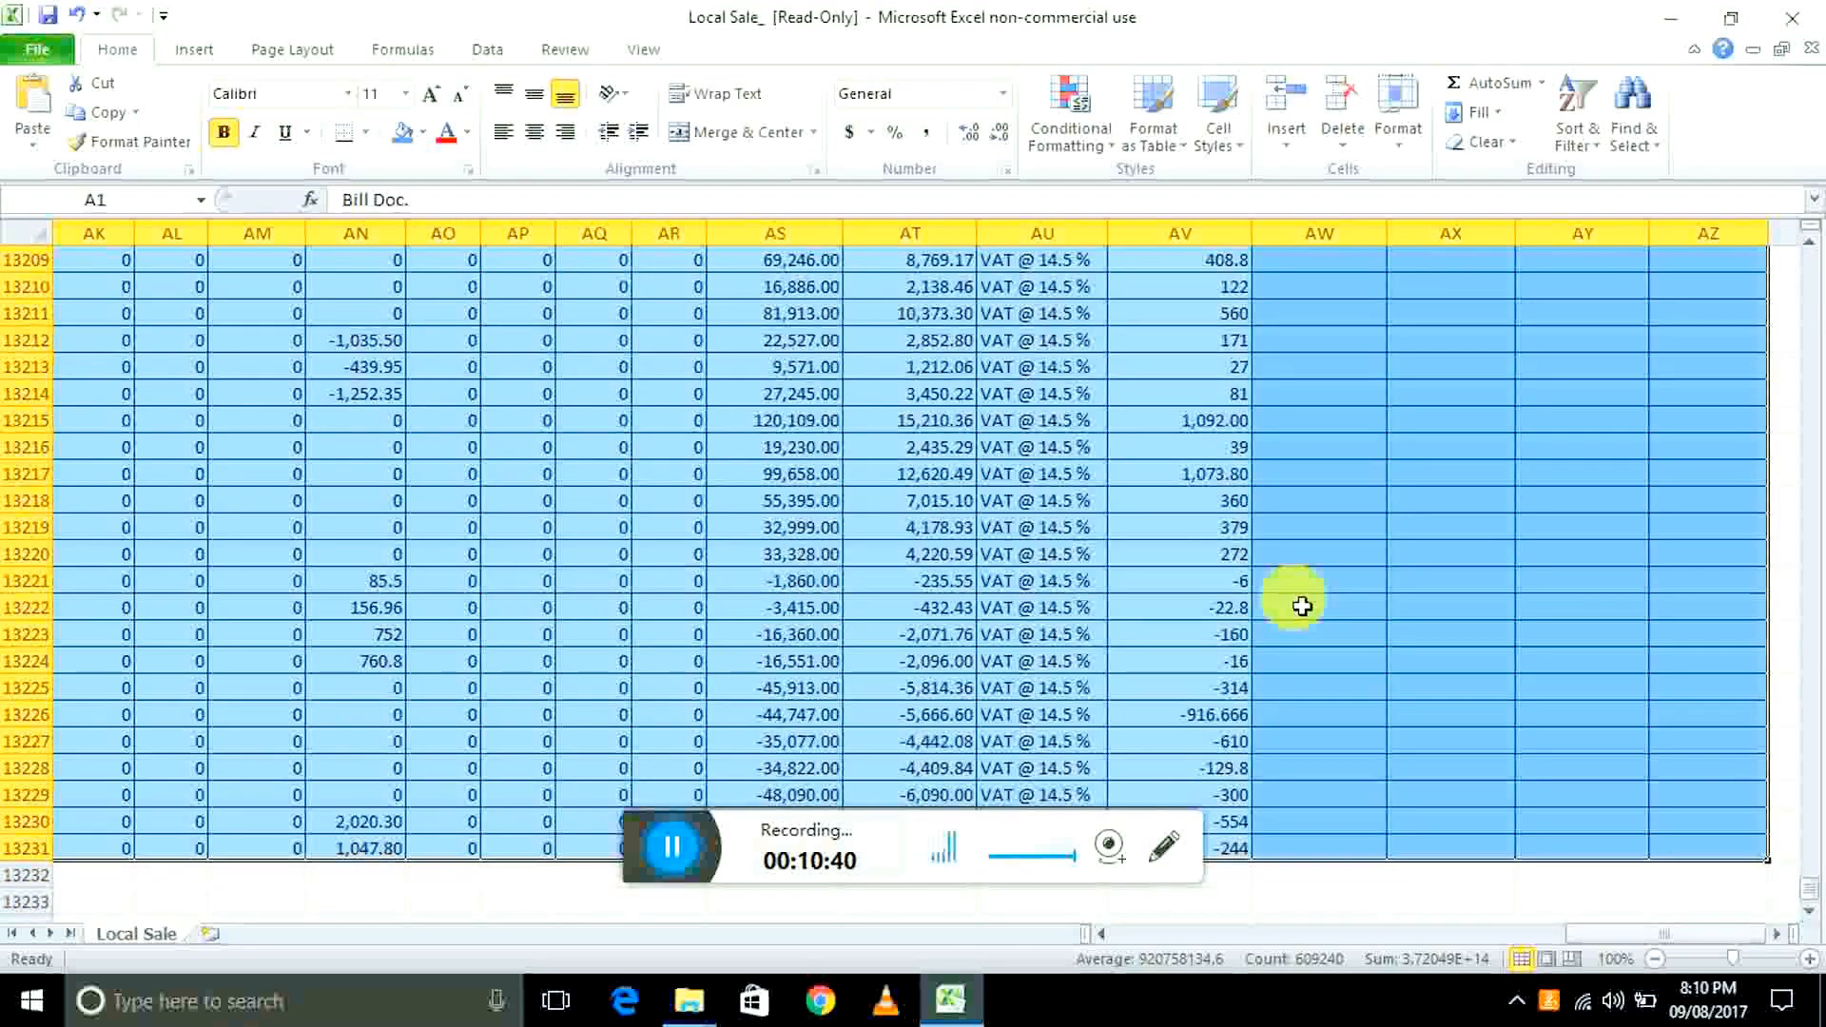
left_click(190, 51)
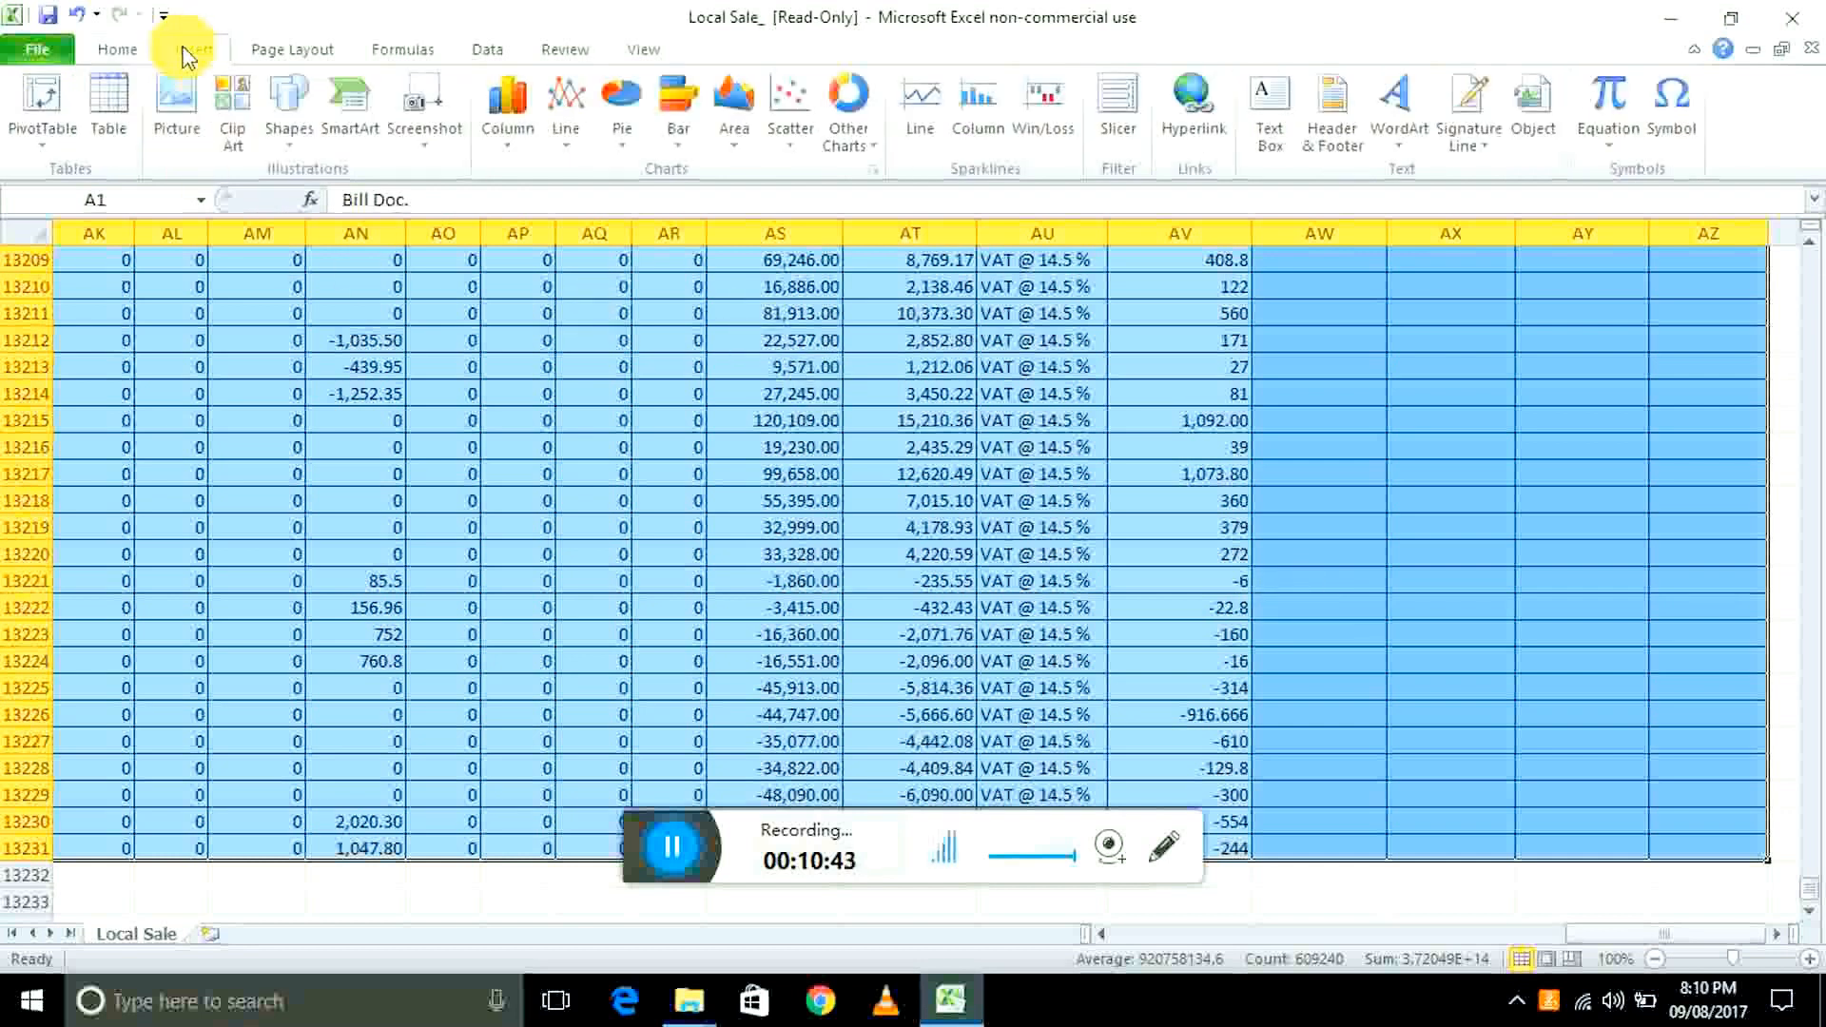
left_click(36, 142)
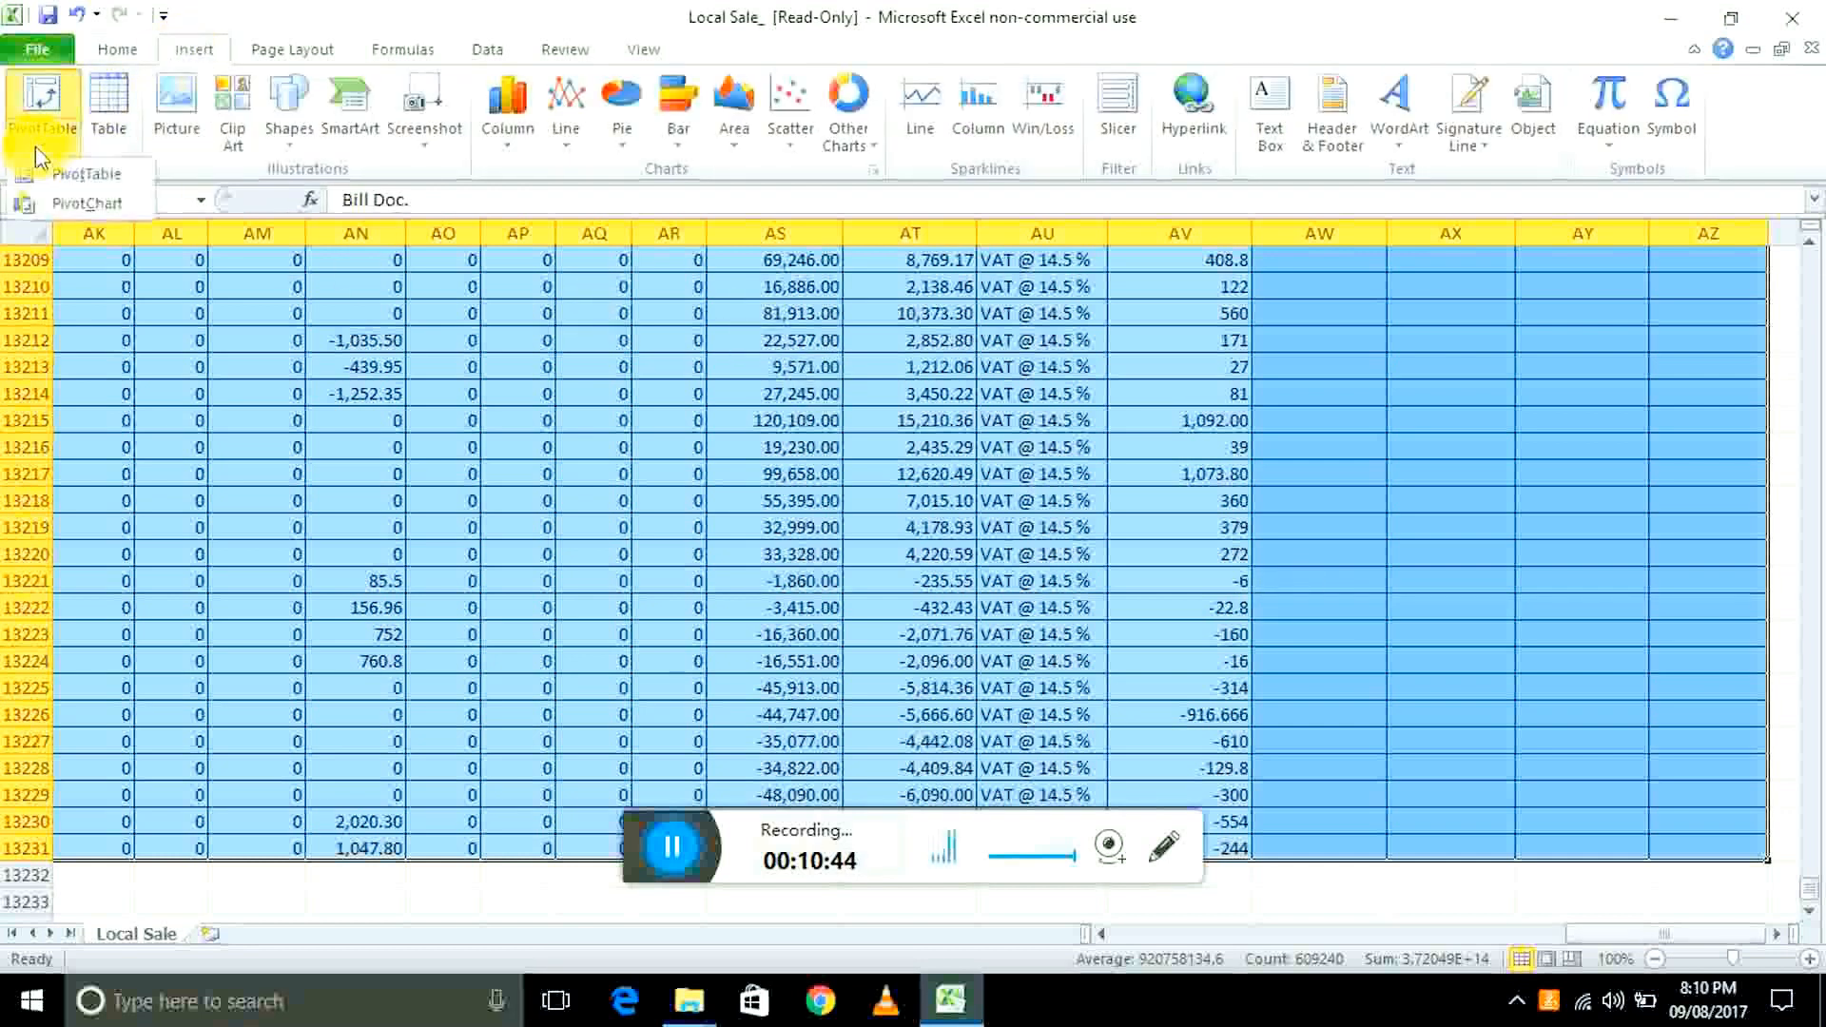
left_click(84, 174)
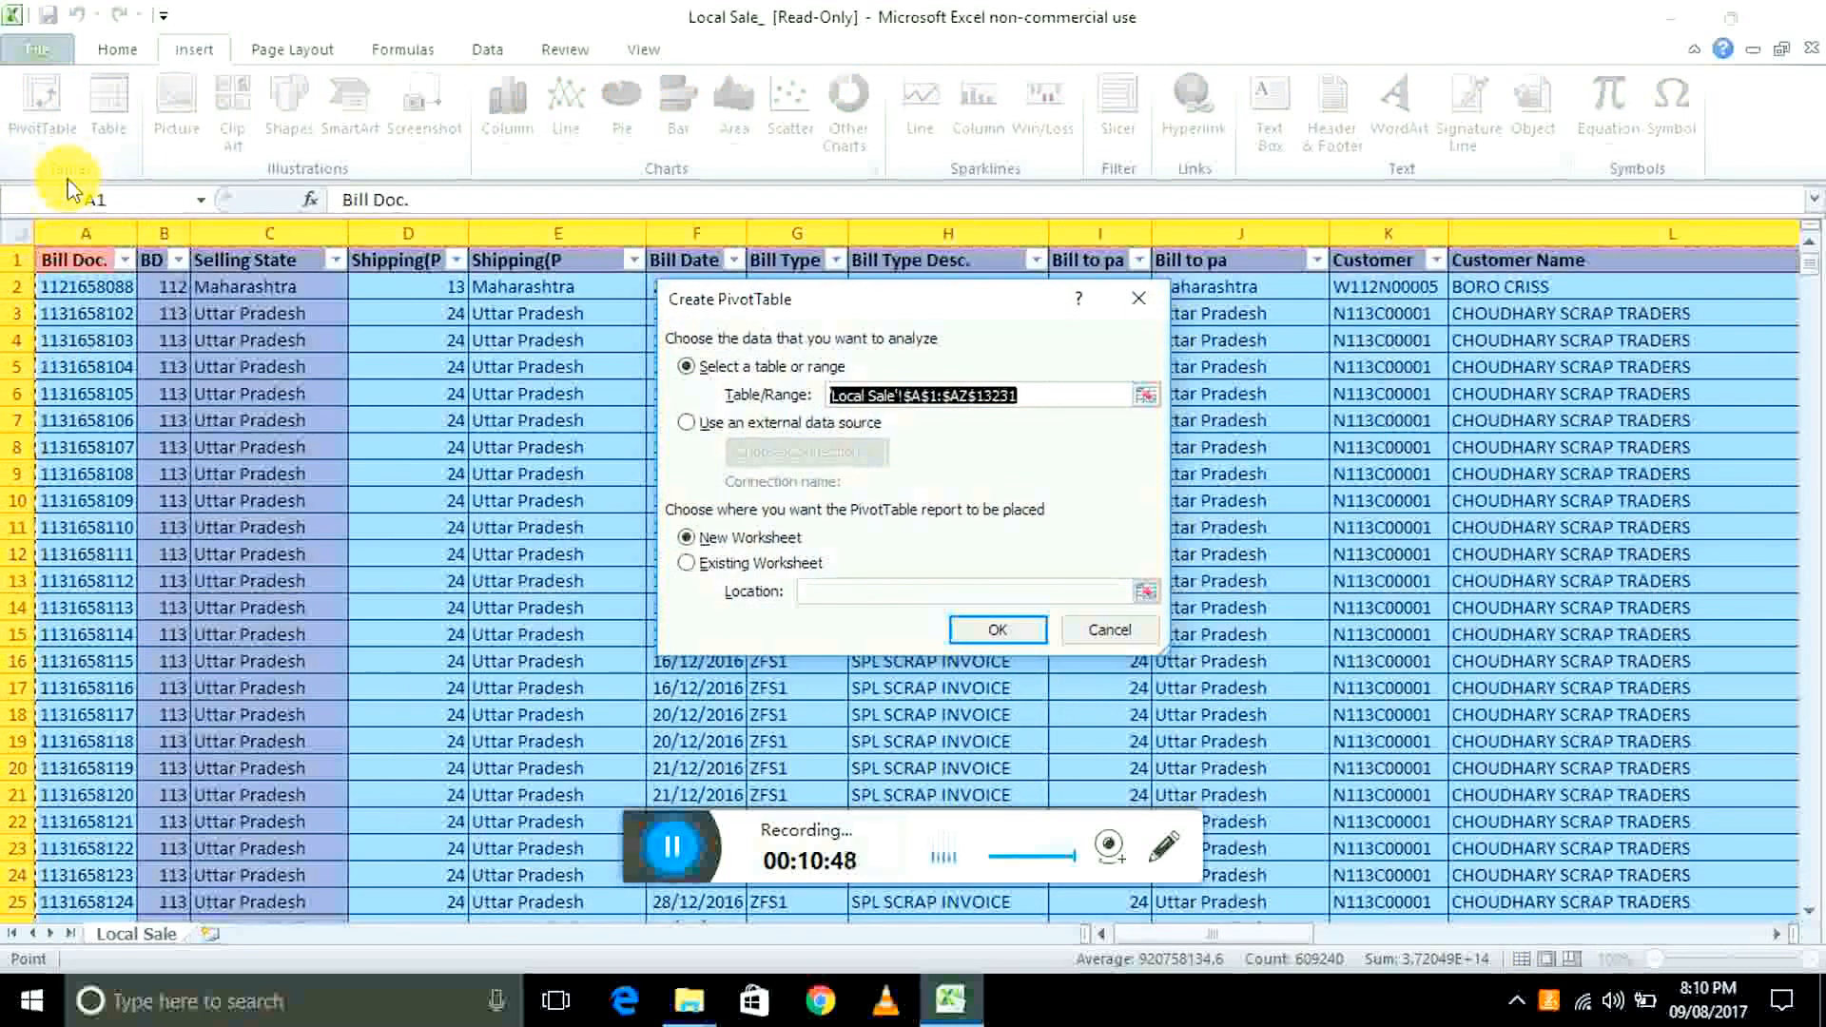
left_click(990, 631)
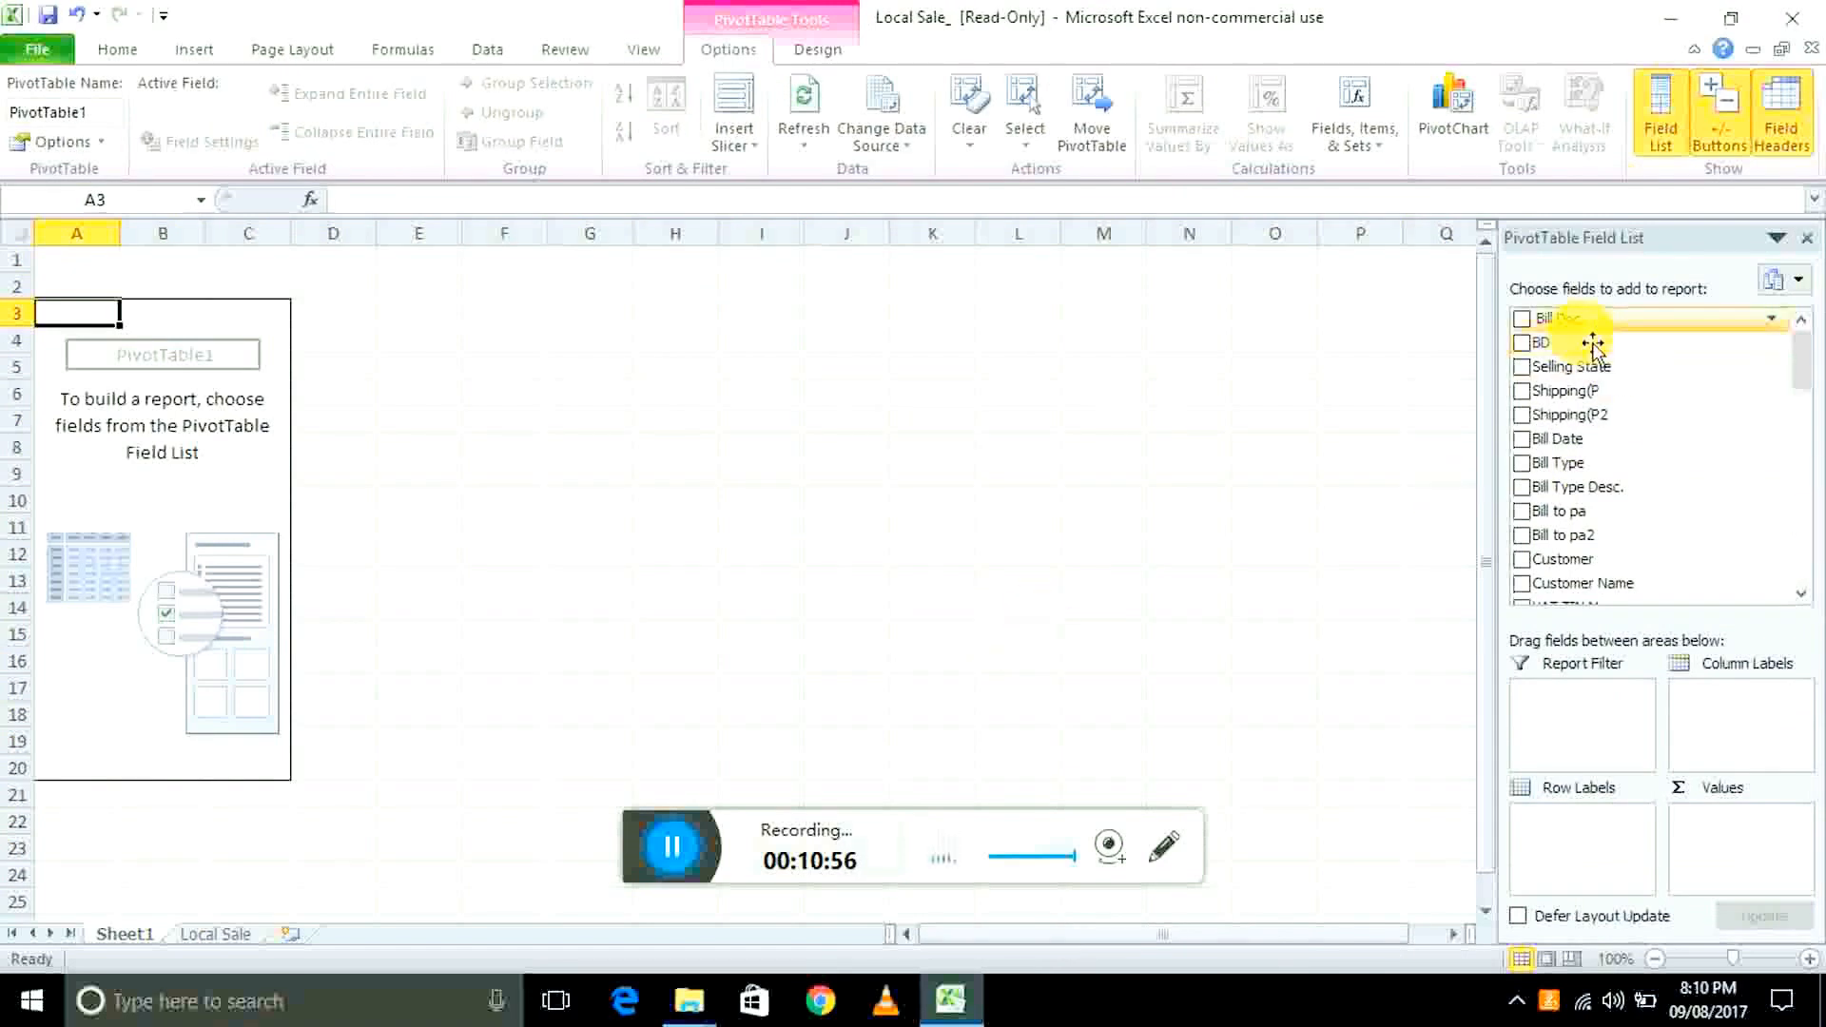
- Add Bill Doc., Selling State and Customer Name, in that order, as row labels of the PivotTable
left_click_drag(1592, 344, 1602, 855)
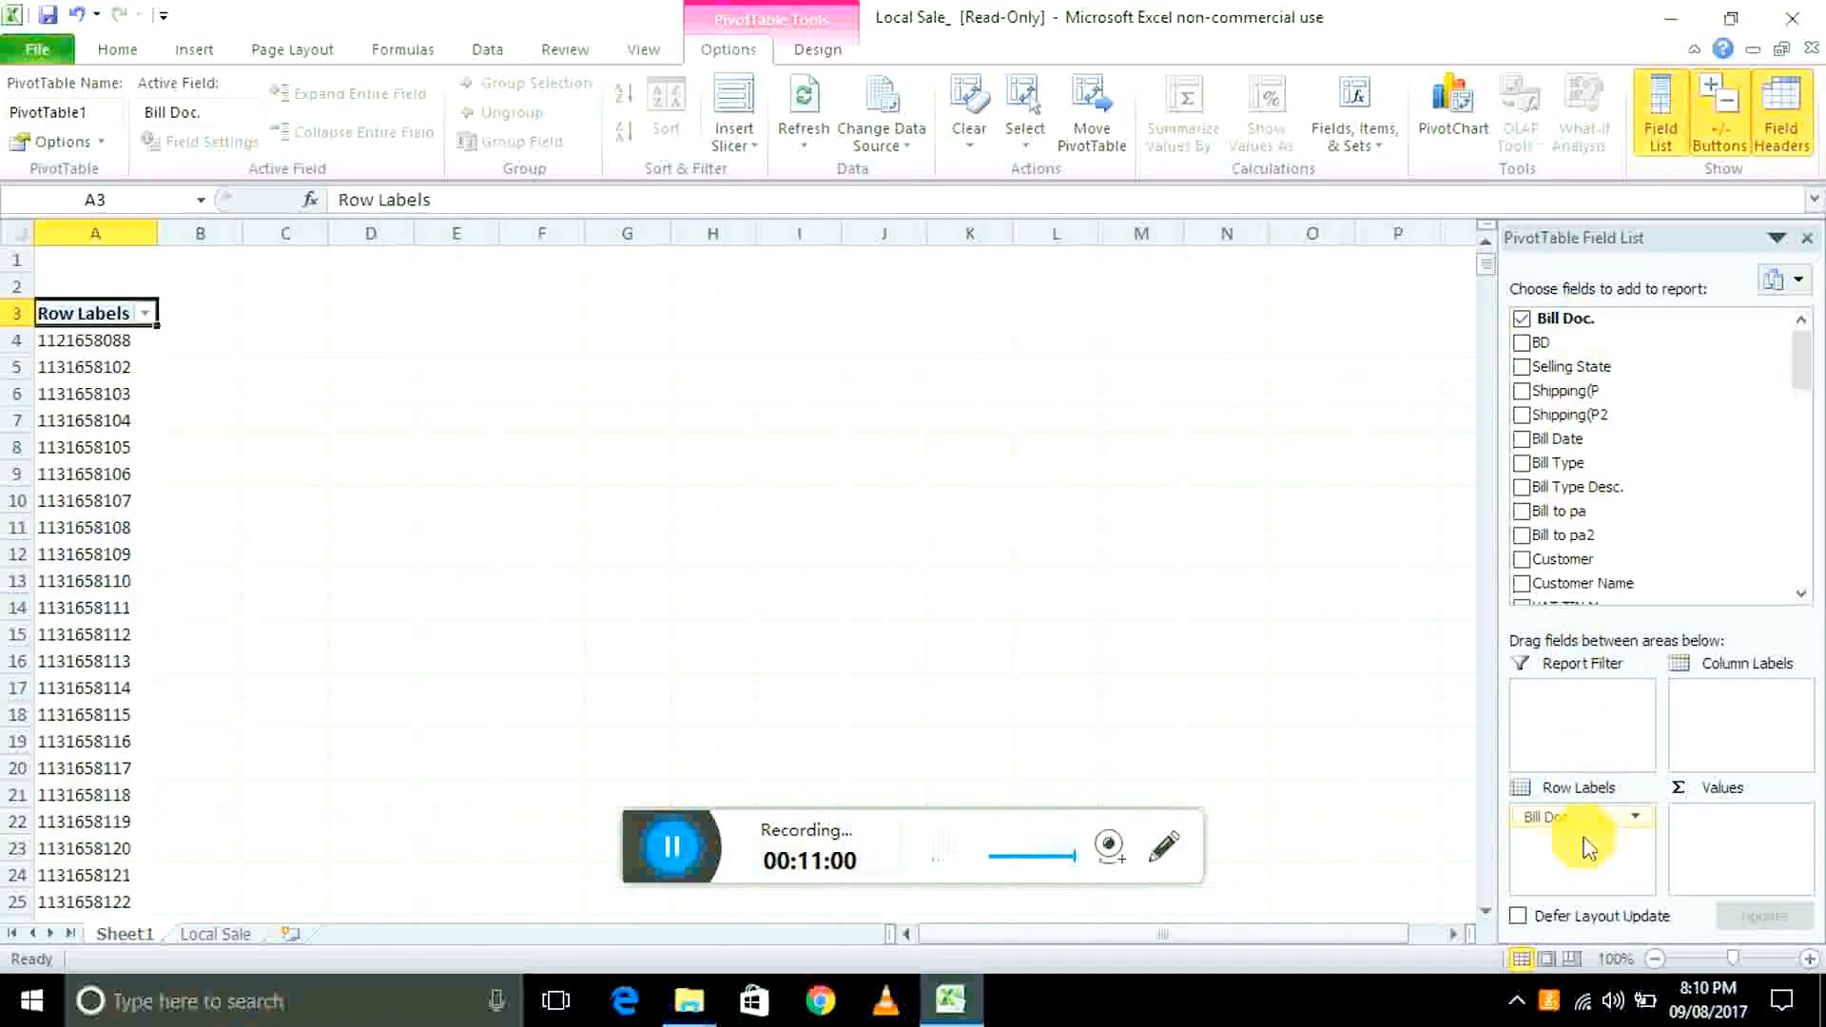
left_click_drag(1593, 371, 1578, 870)
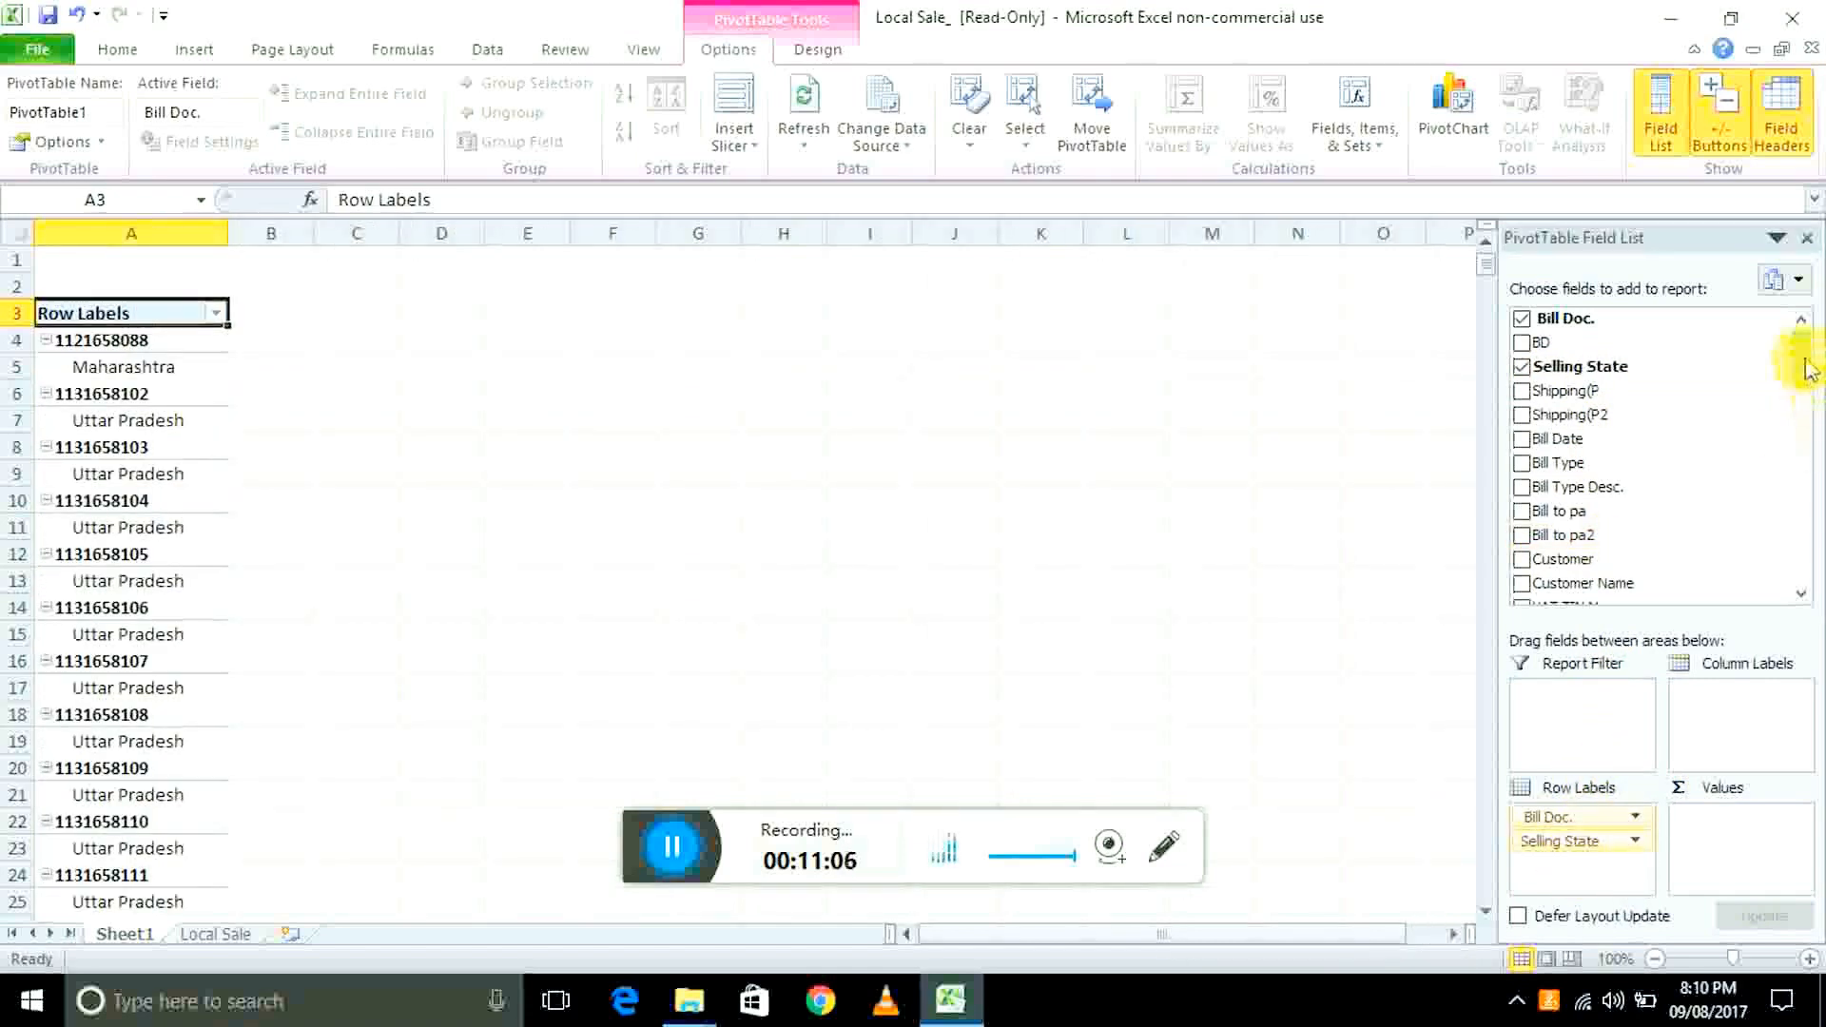
left_click_drag(1610, 583, 1635, 879)
- Add Total VAT/ and Revised Sale as value fields of the PivotTable
left_click_drag(1799, 364, 1809, 570)
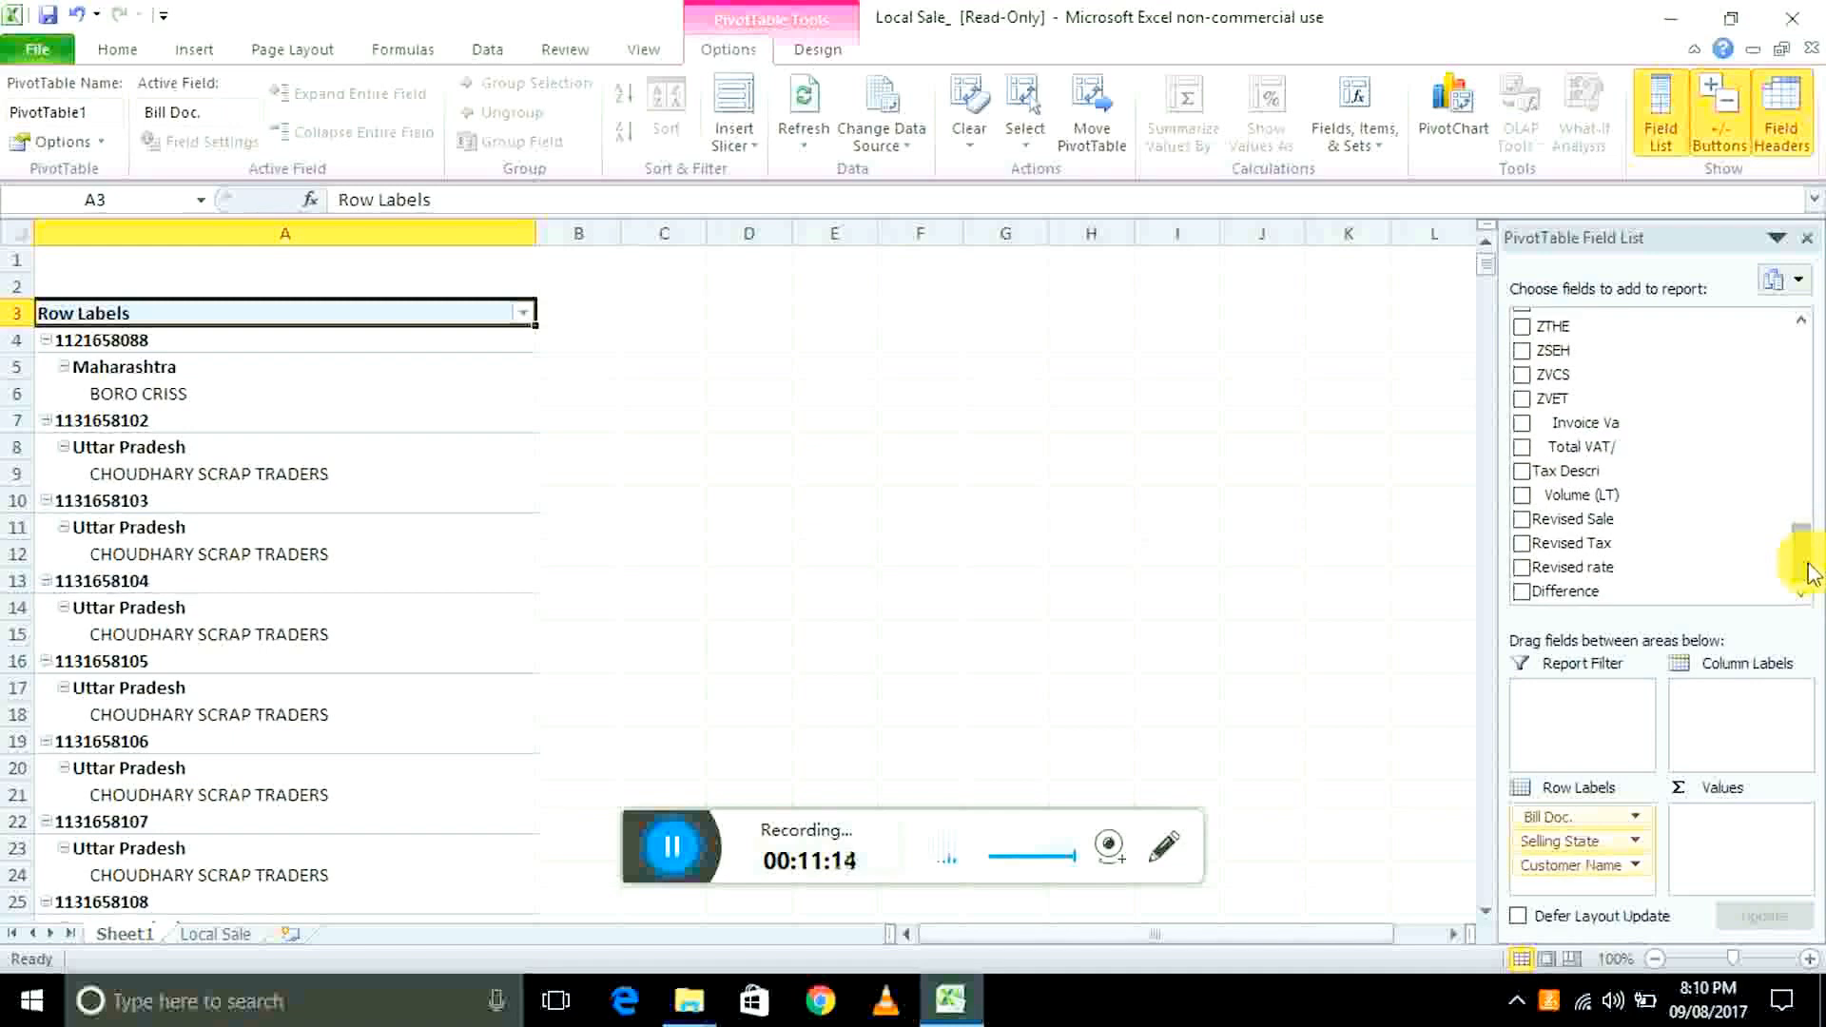
left_click_drag(1607, 466, 1751, 842)
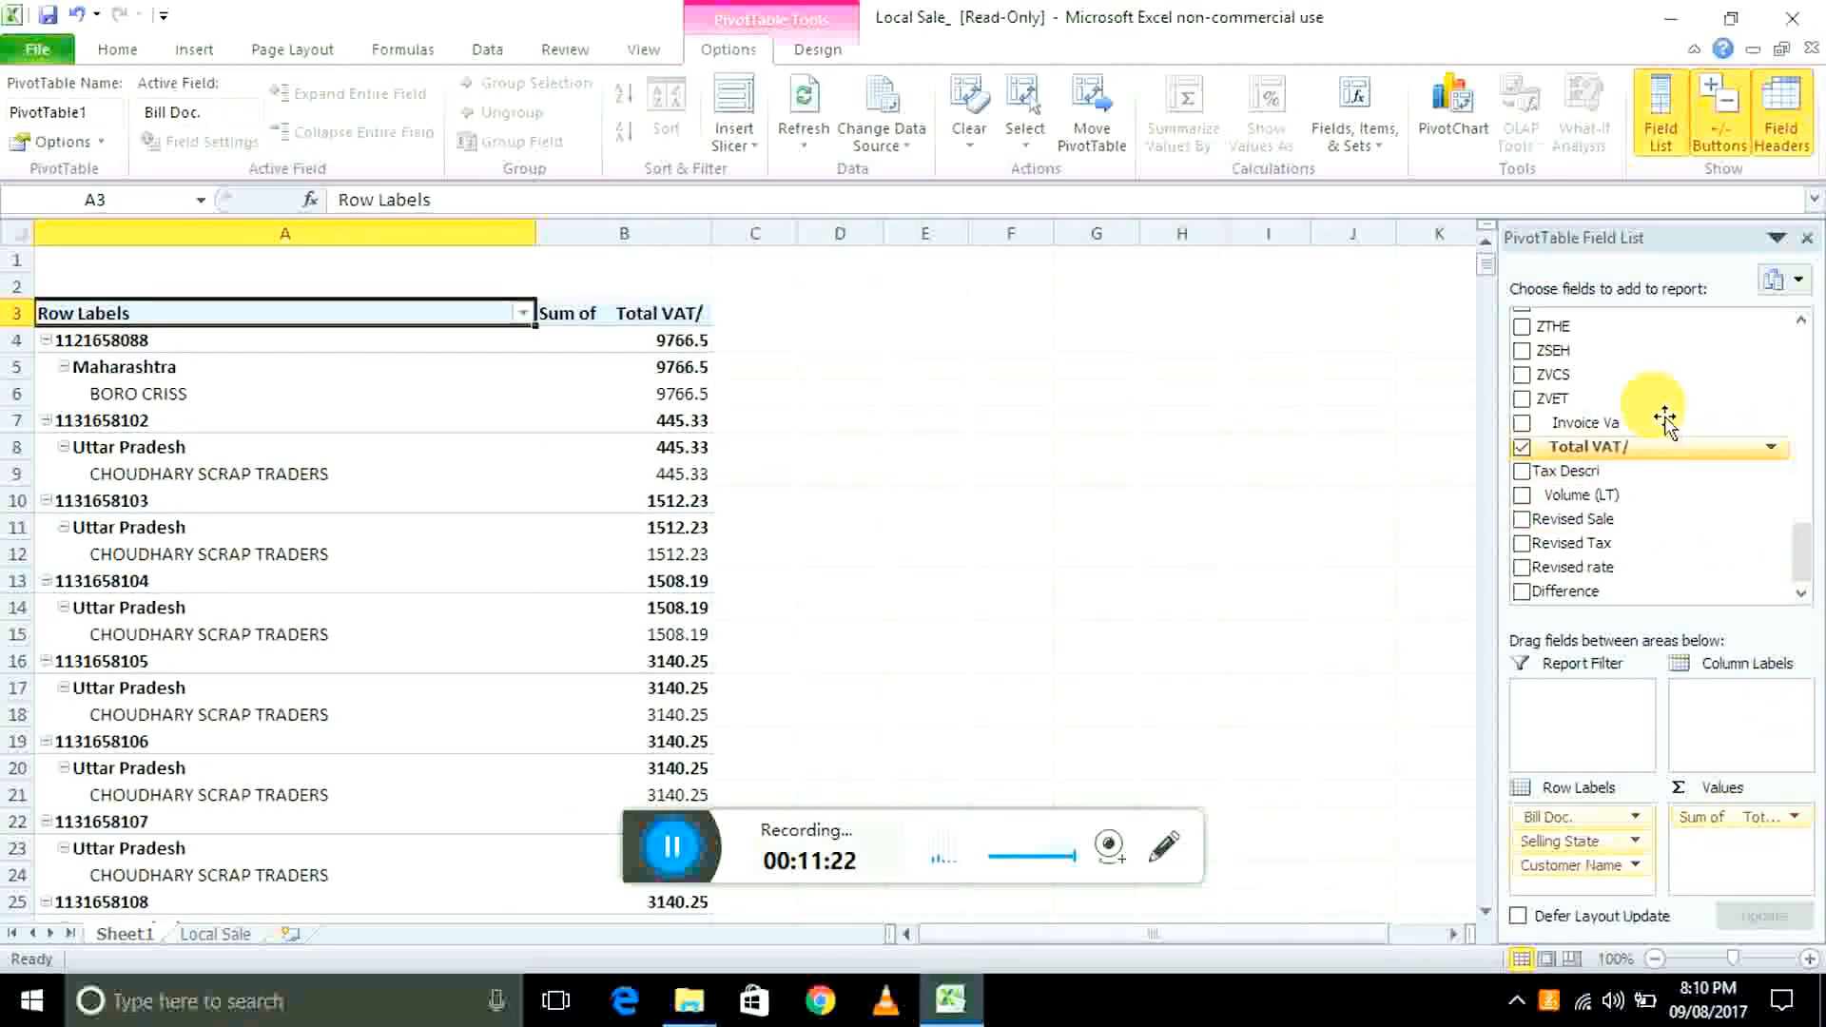
left_click_drag(1645, 521, 1759, 868)
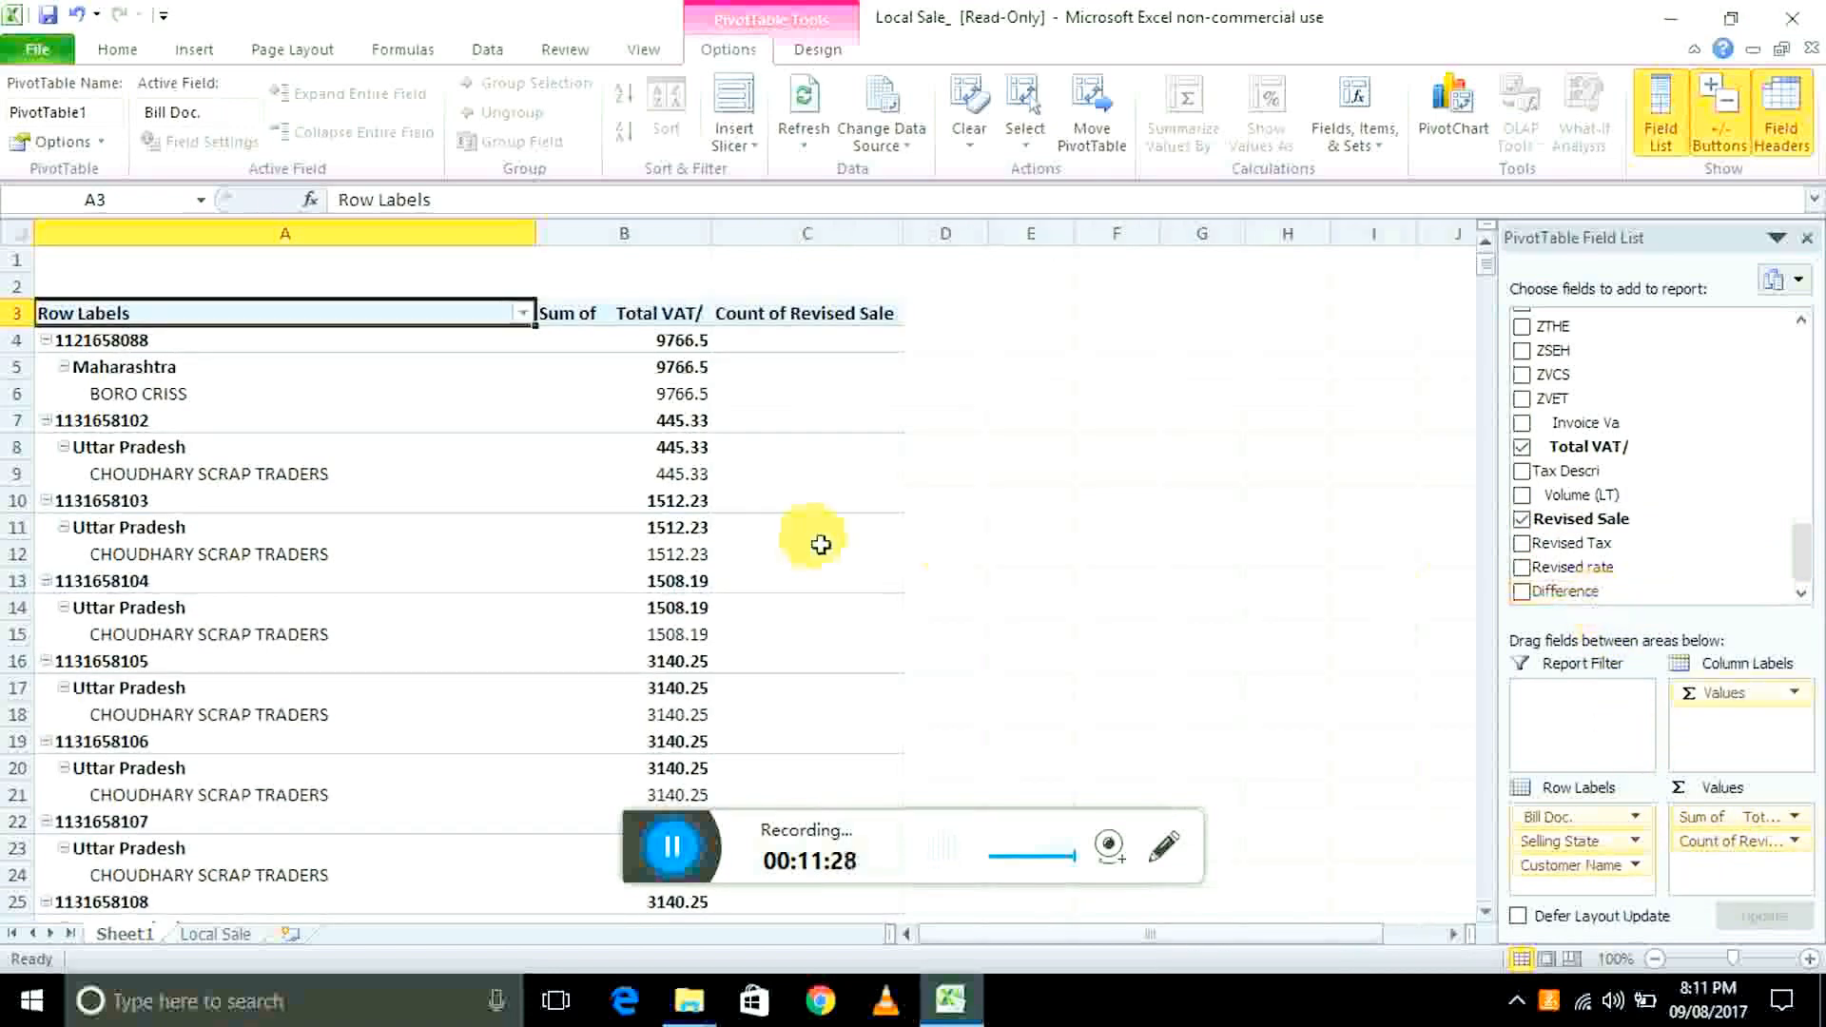
- Enable the Classic PivotTable layout in the PivotTable's display options
right_click(145, 324)
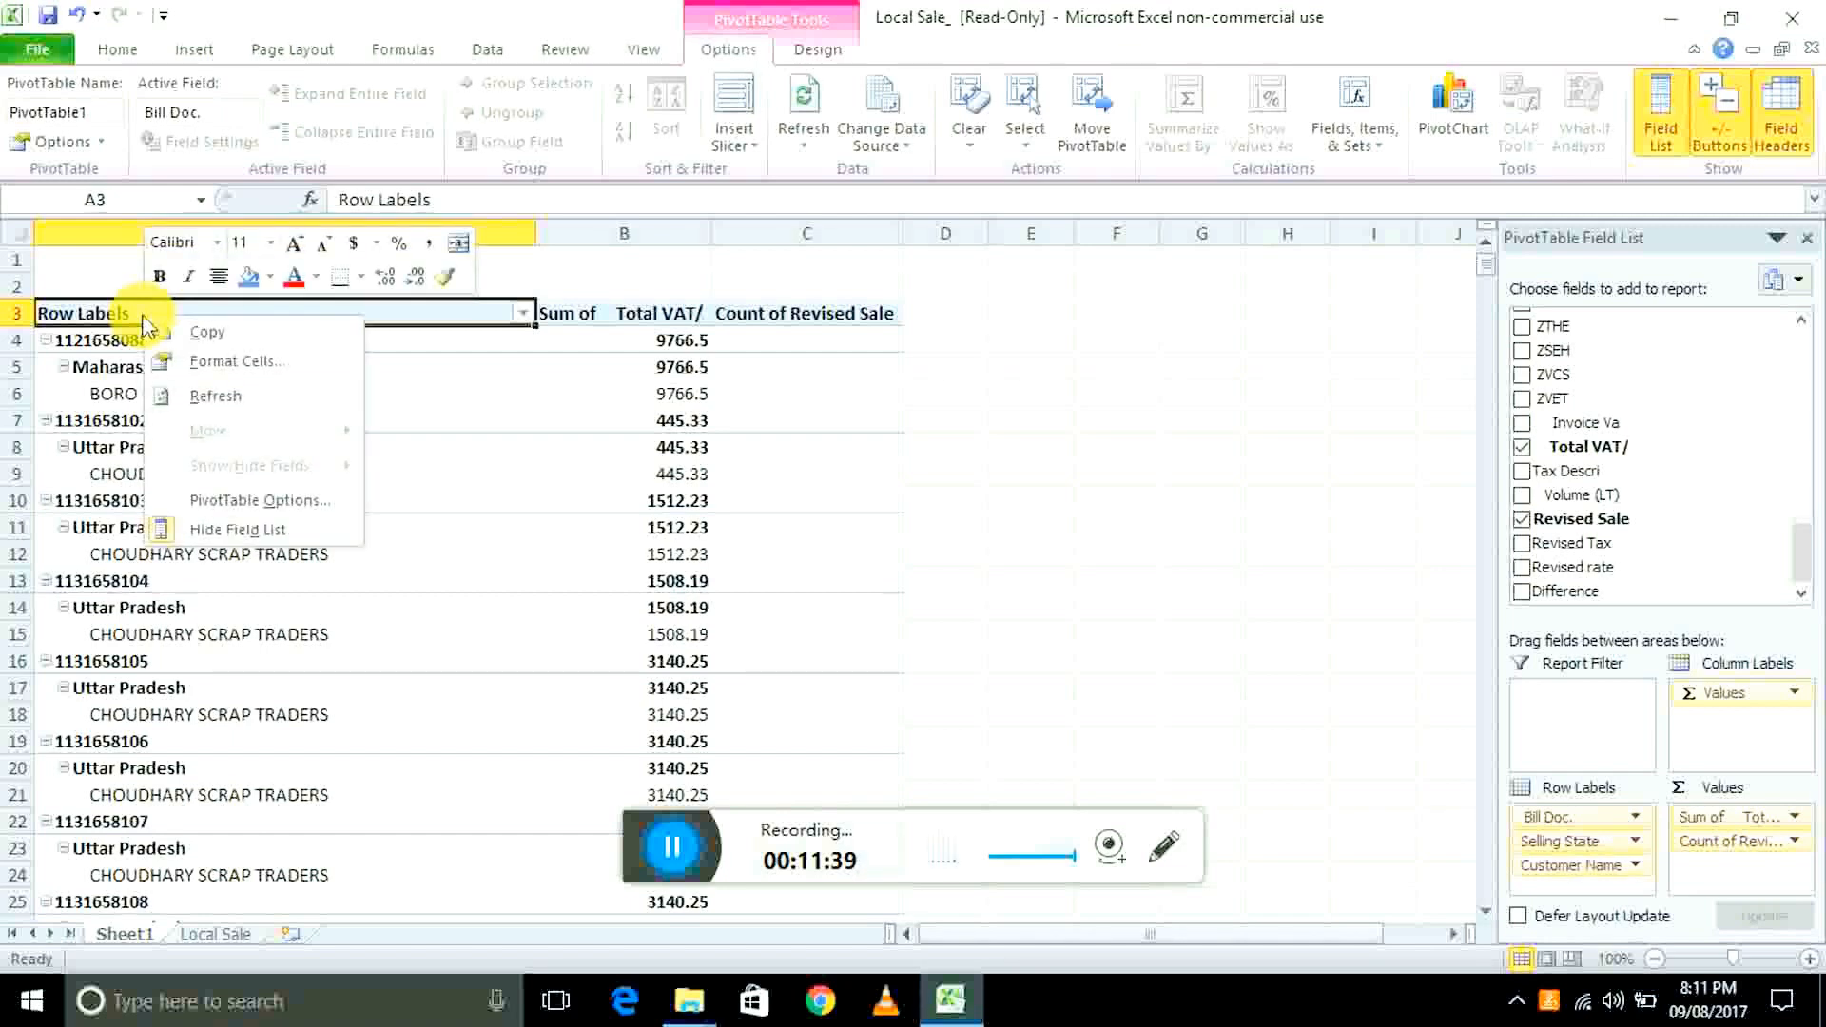
left_click(237, 506)
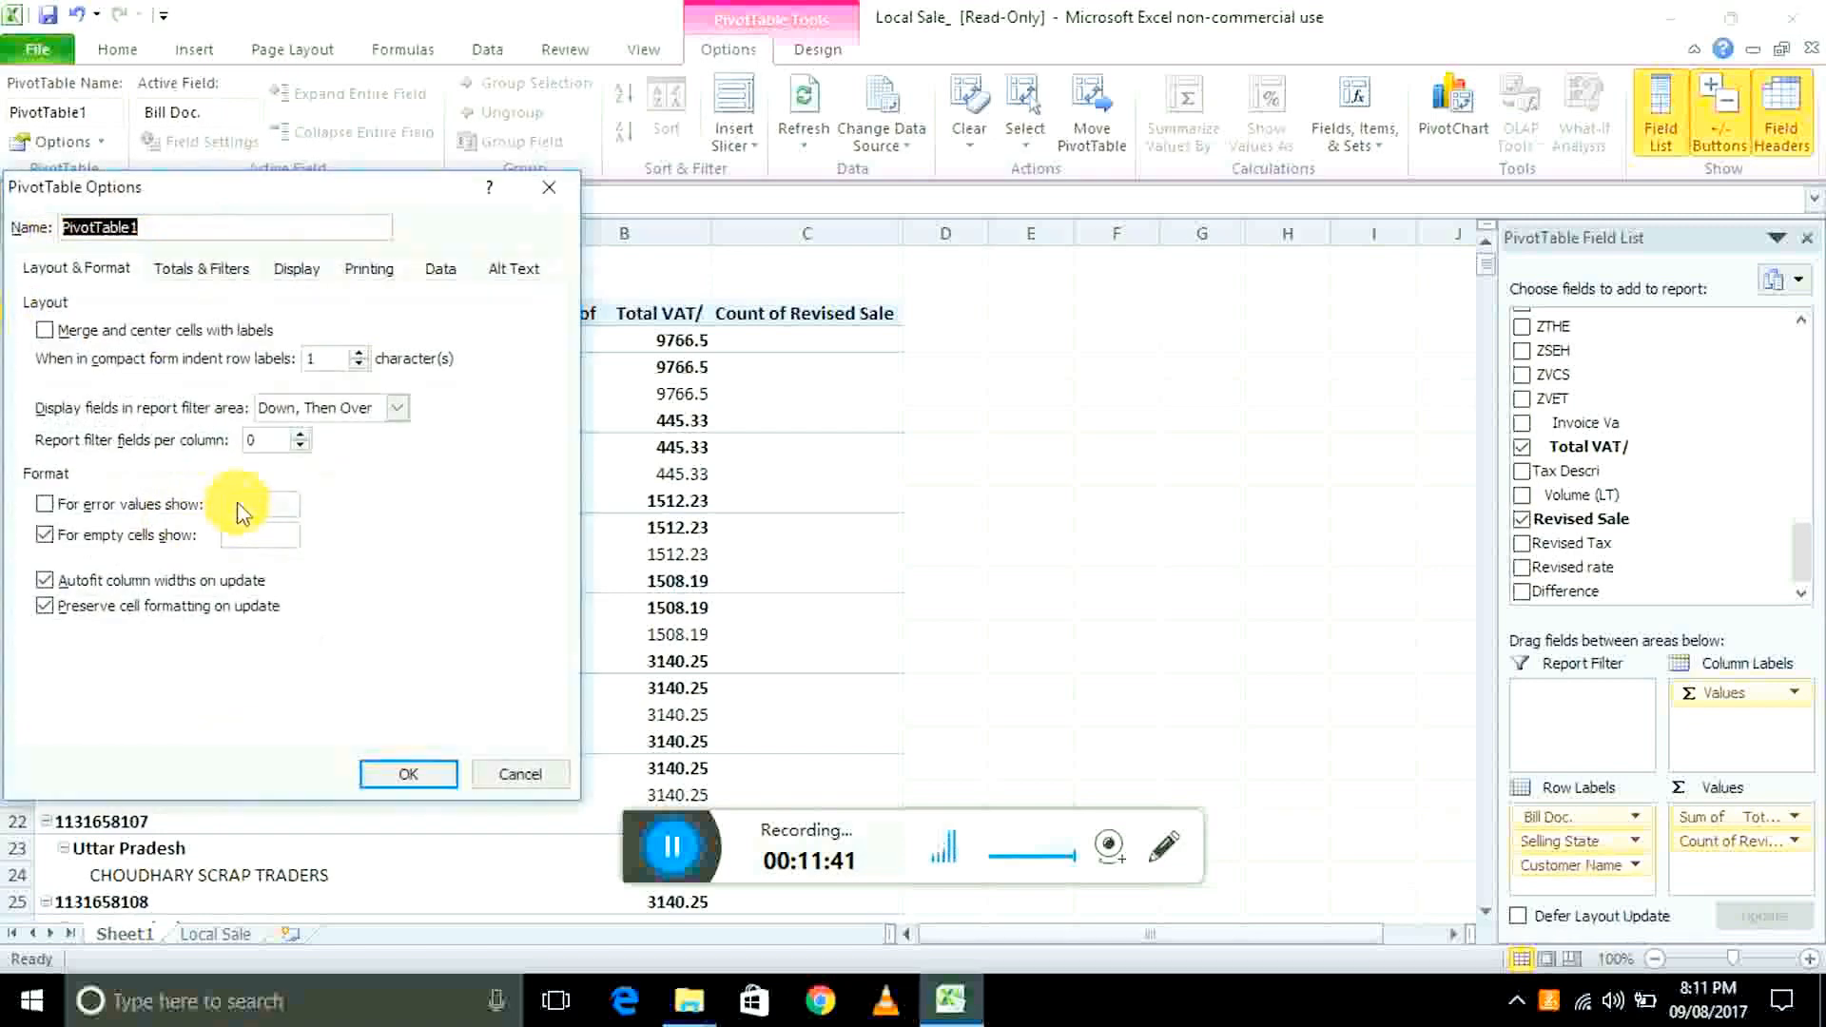
left_click(285, 270)
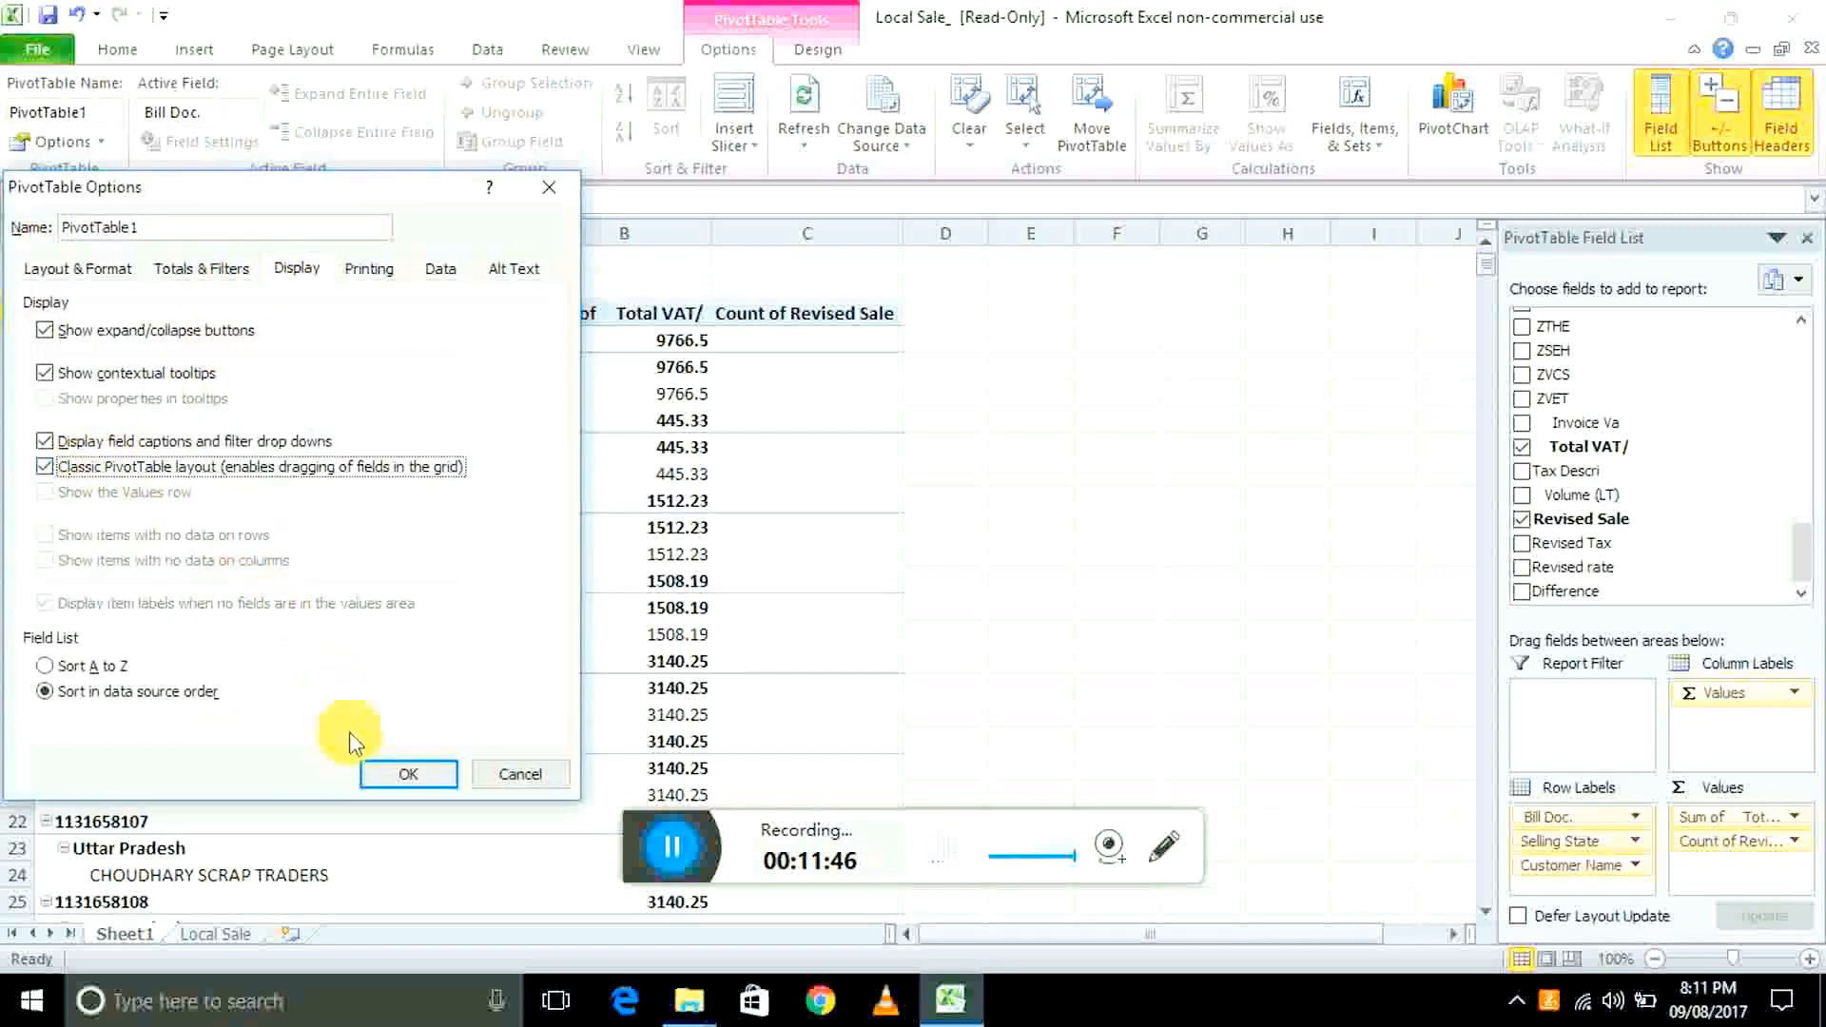
left_click(408, 773)
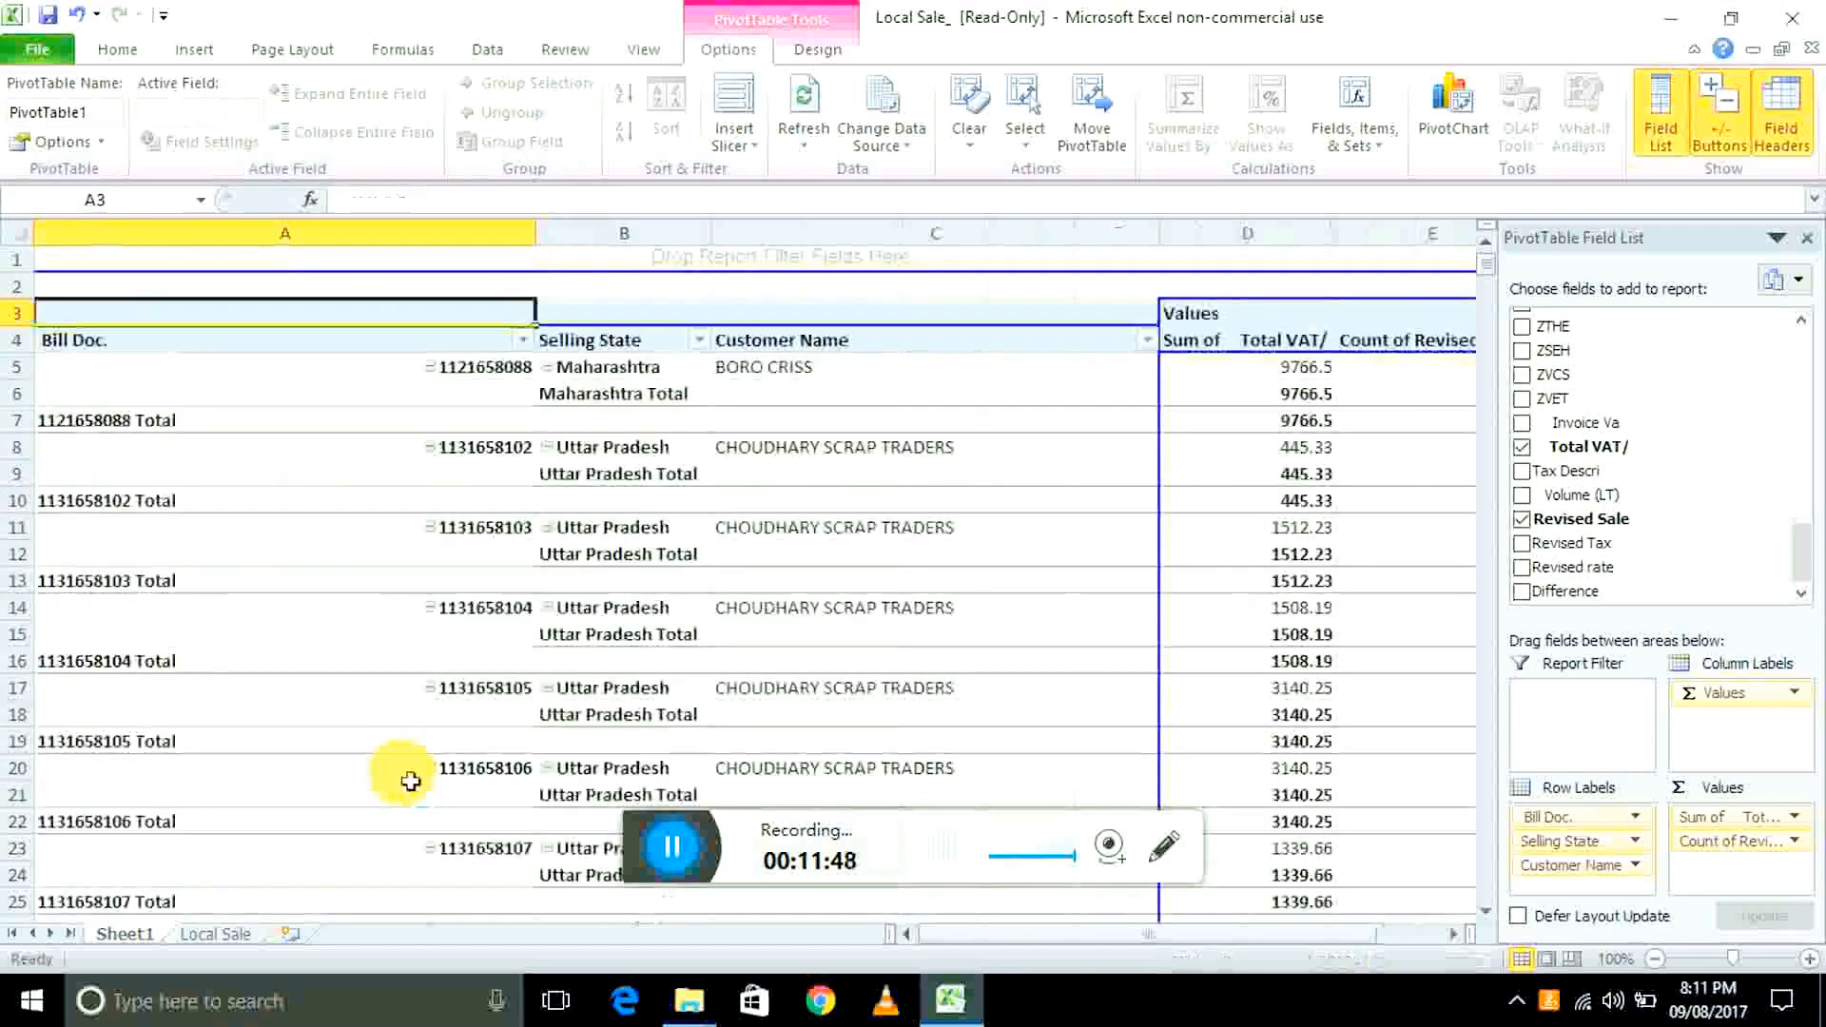
- Remove the Bill Doc. subtotals from the PivotTable
key("Down")
key("Down")
key("Down")
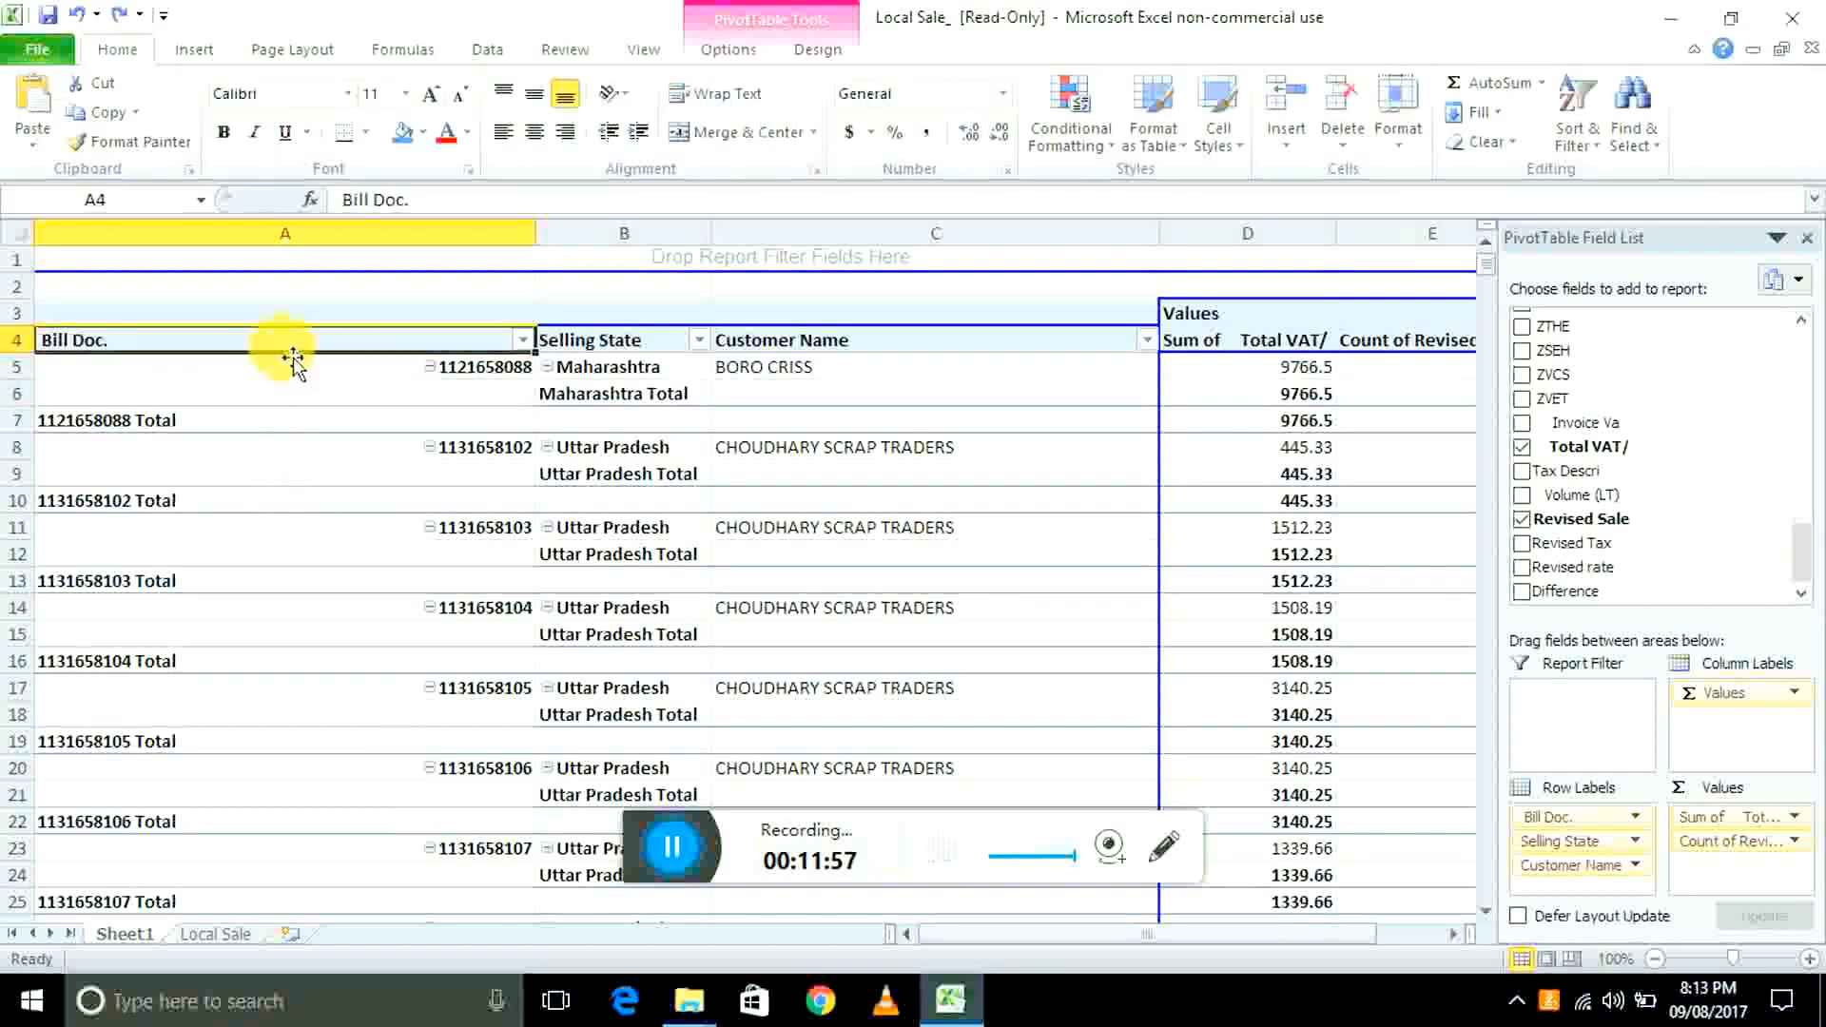
right_click(277, 354)
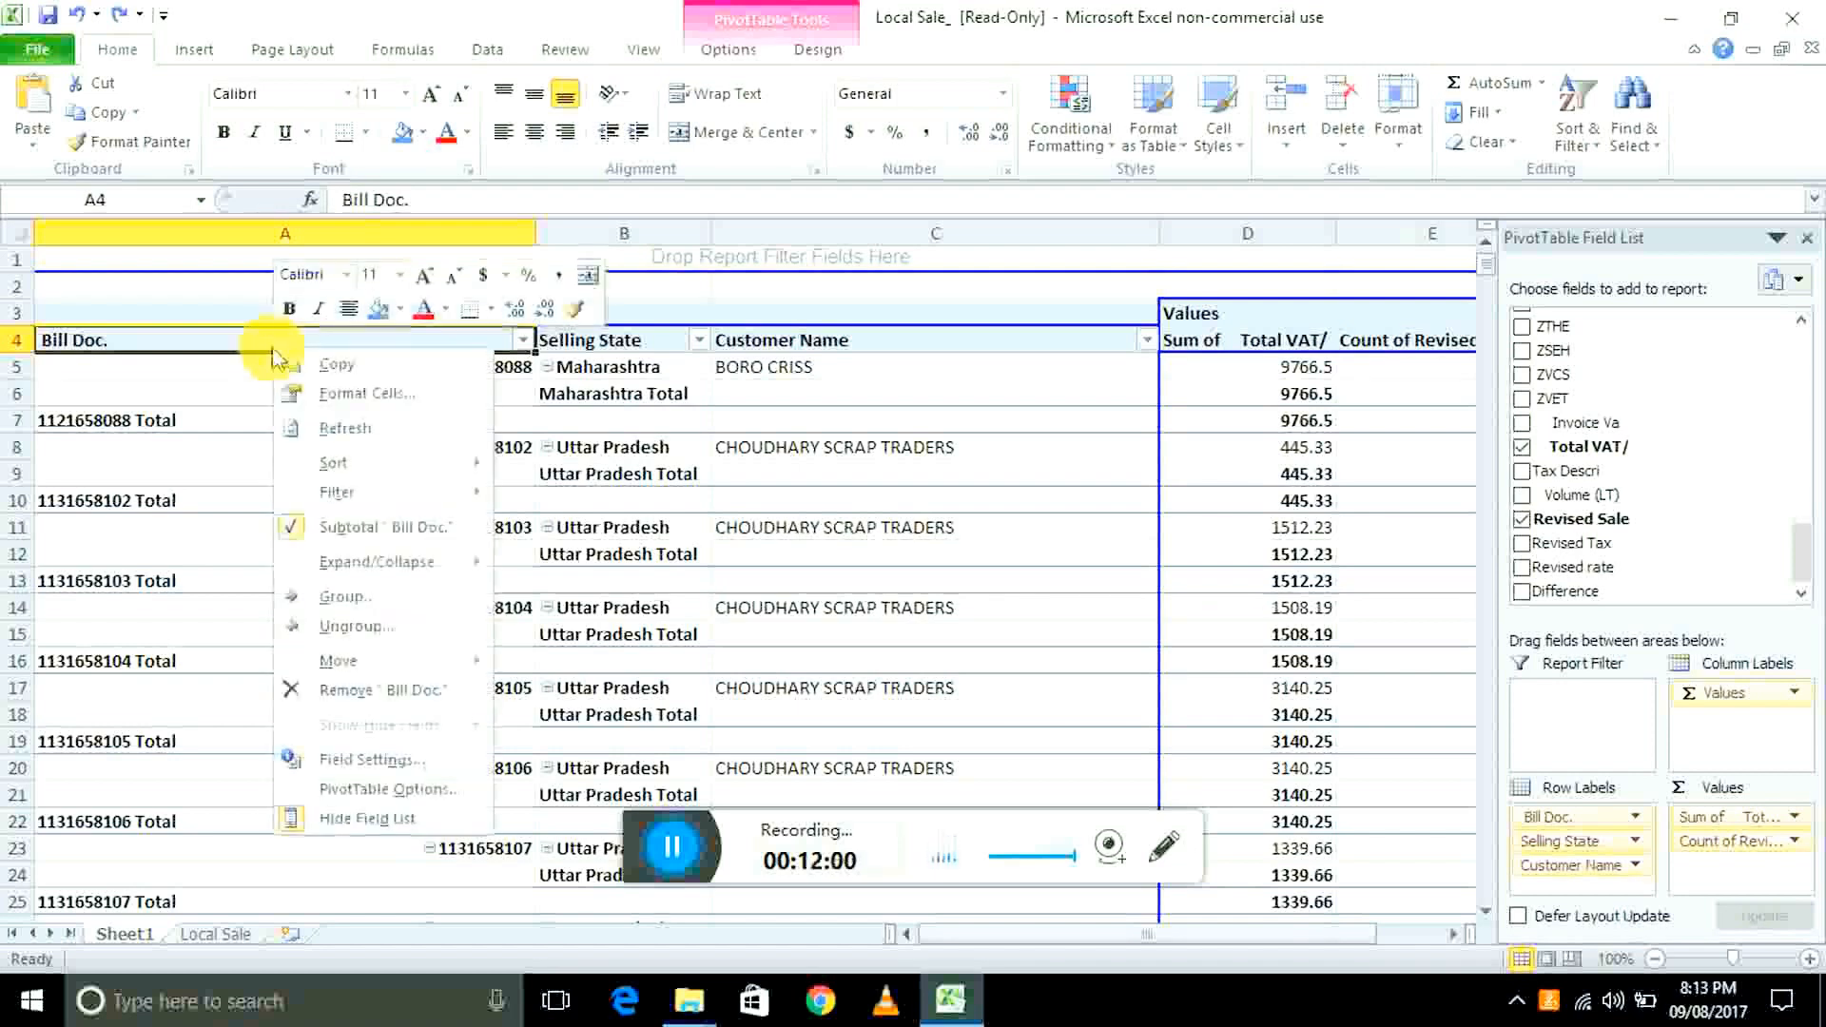
left_click(290, 528)
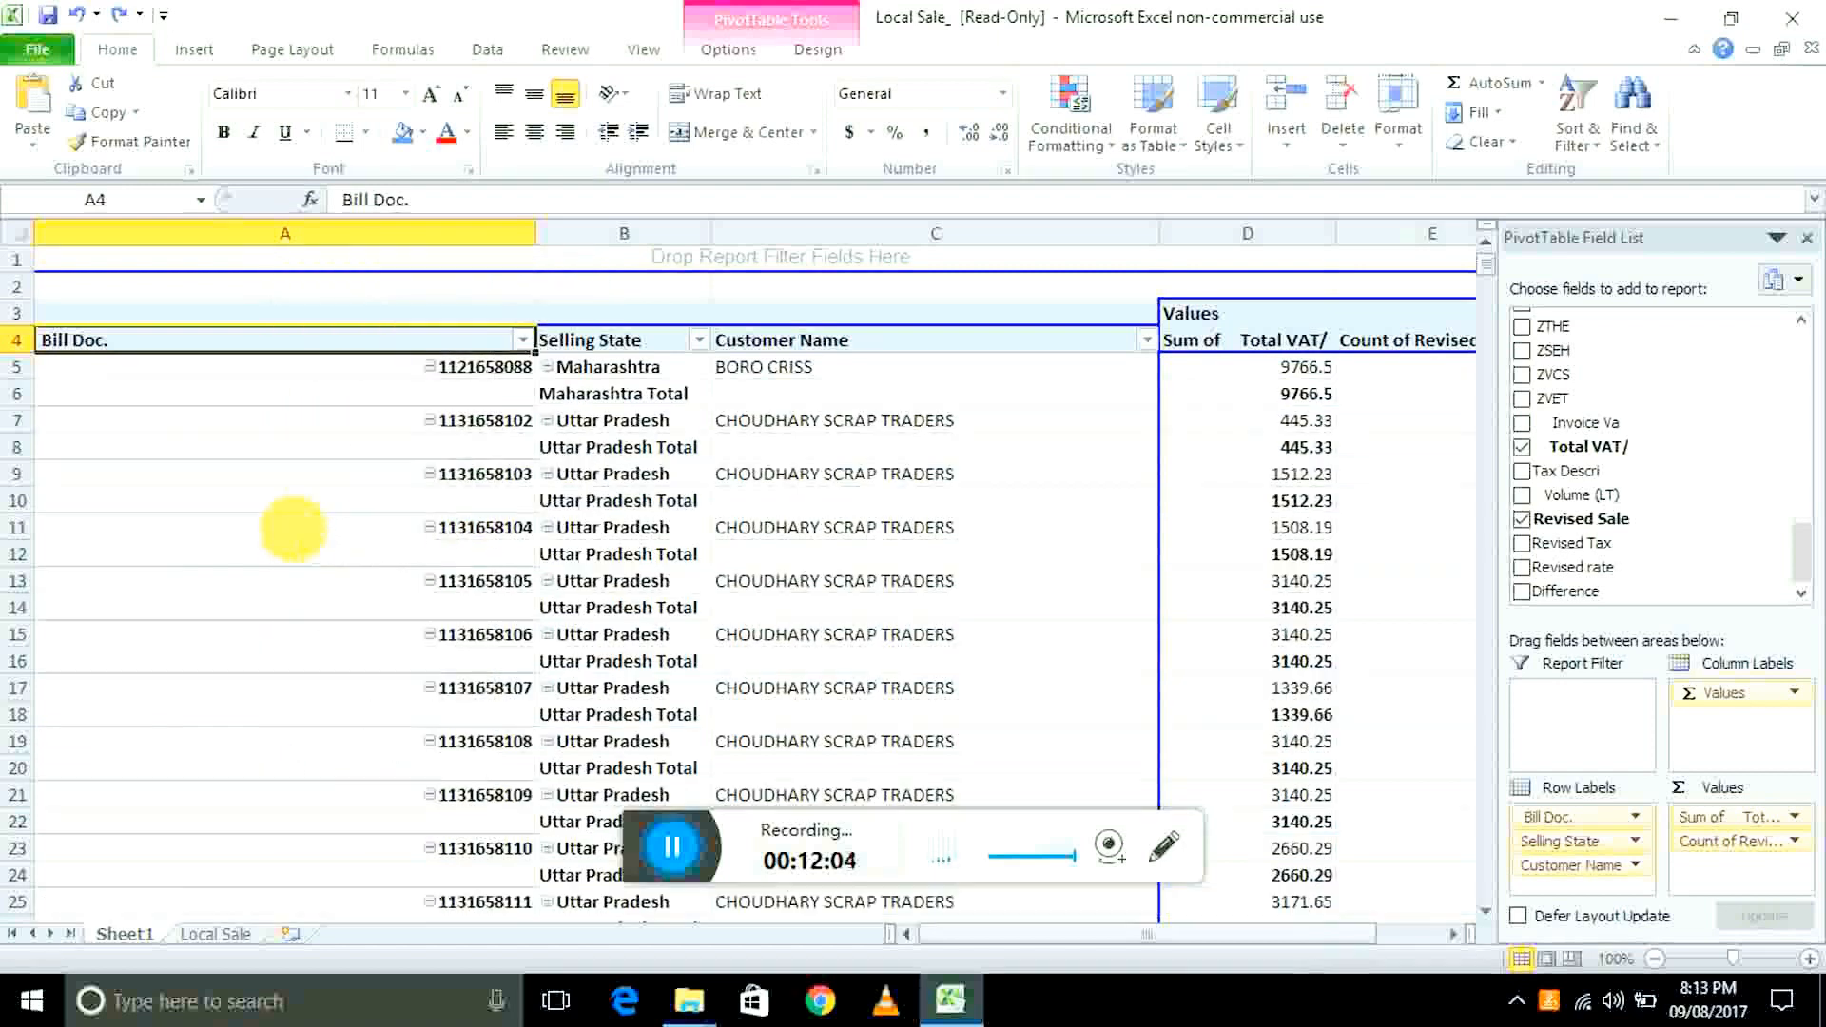
- Turn off the subtotals for the Selling State and Customer Name fields
left_click(618, 339)
right_click(628, 359)
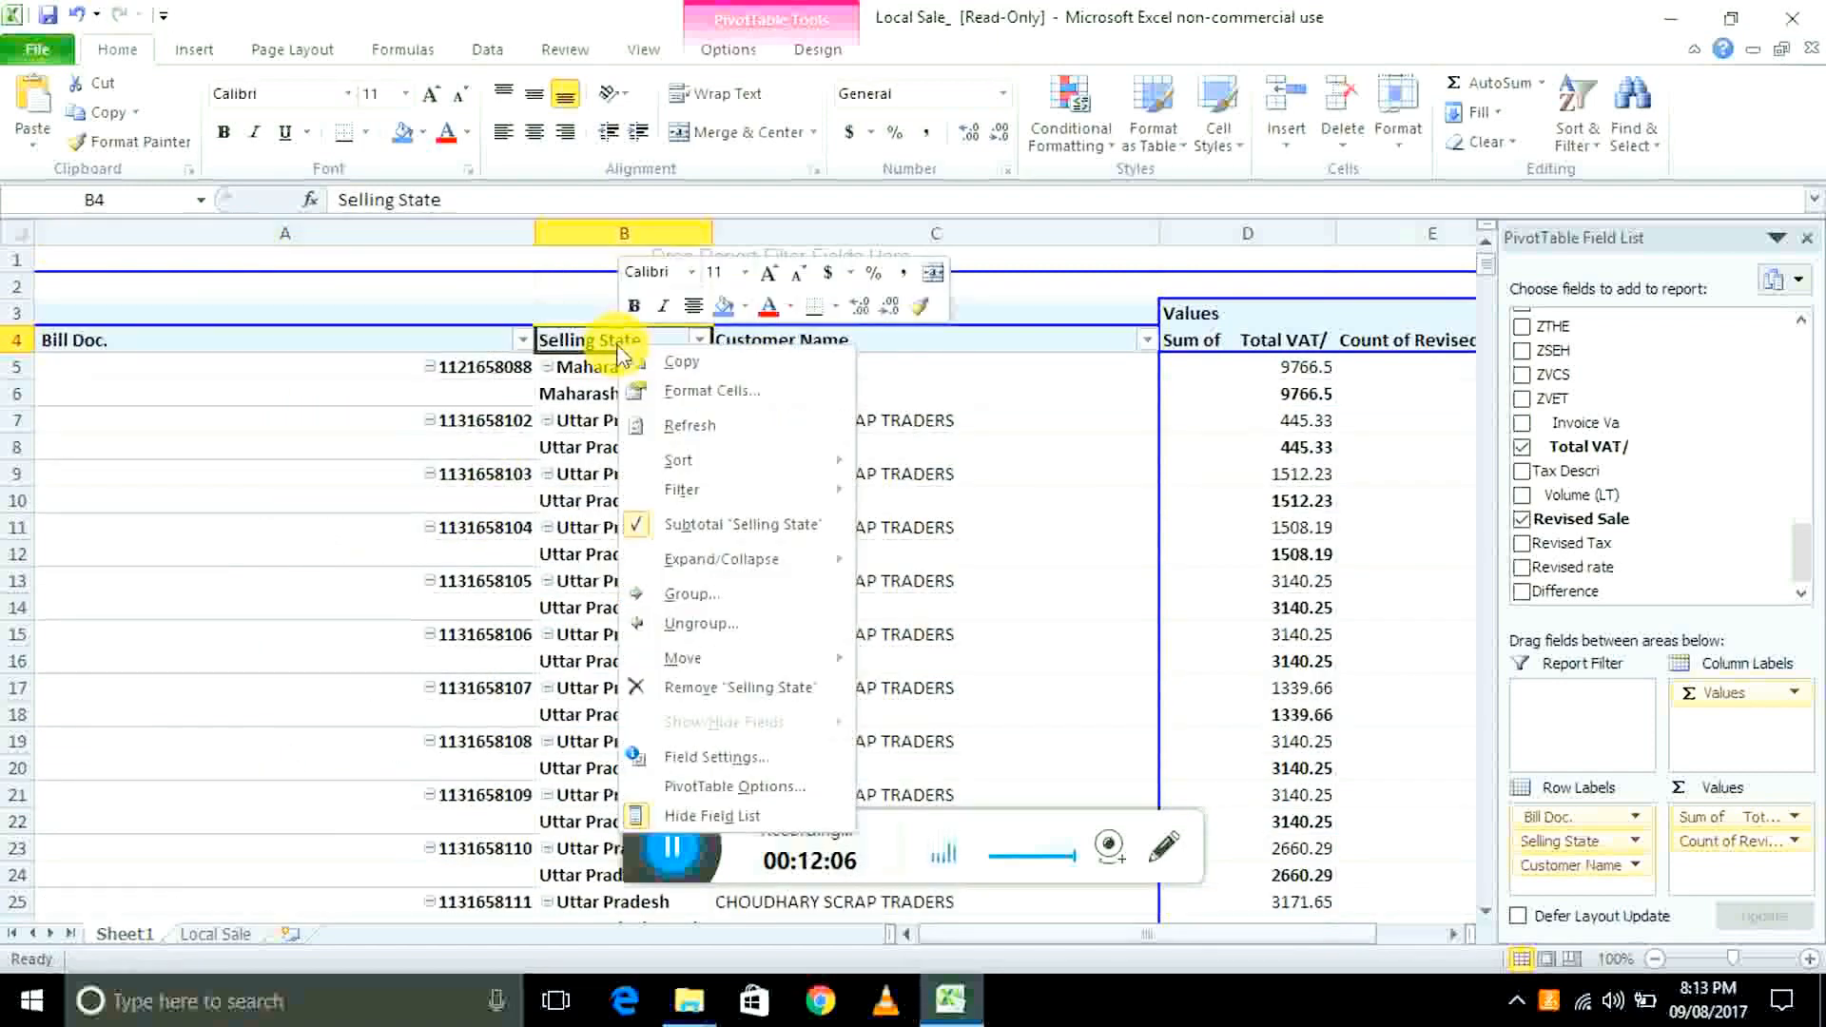
left_click(639, 528)
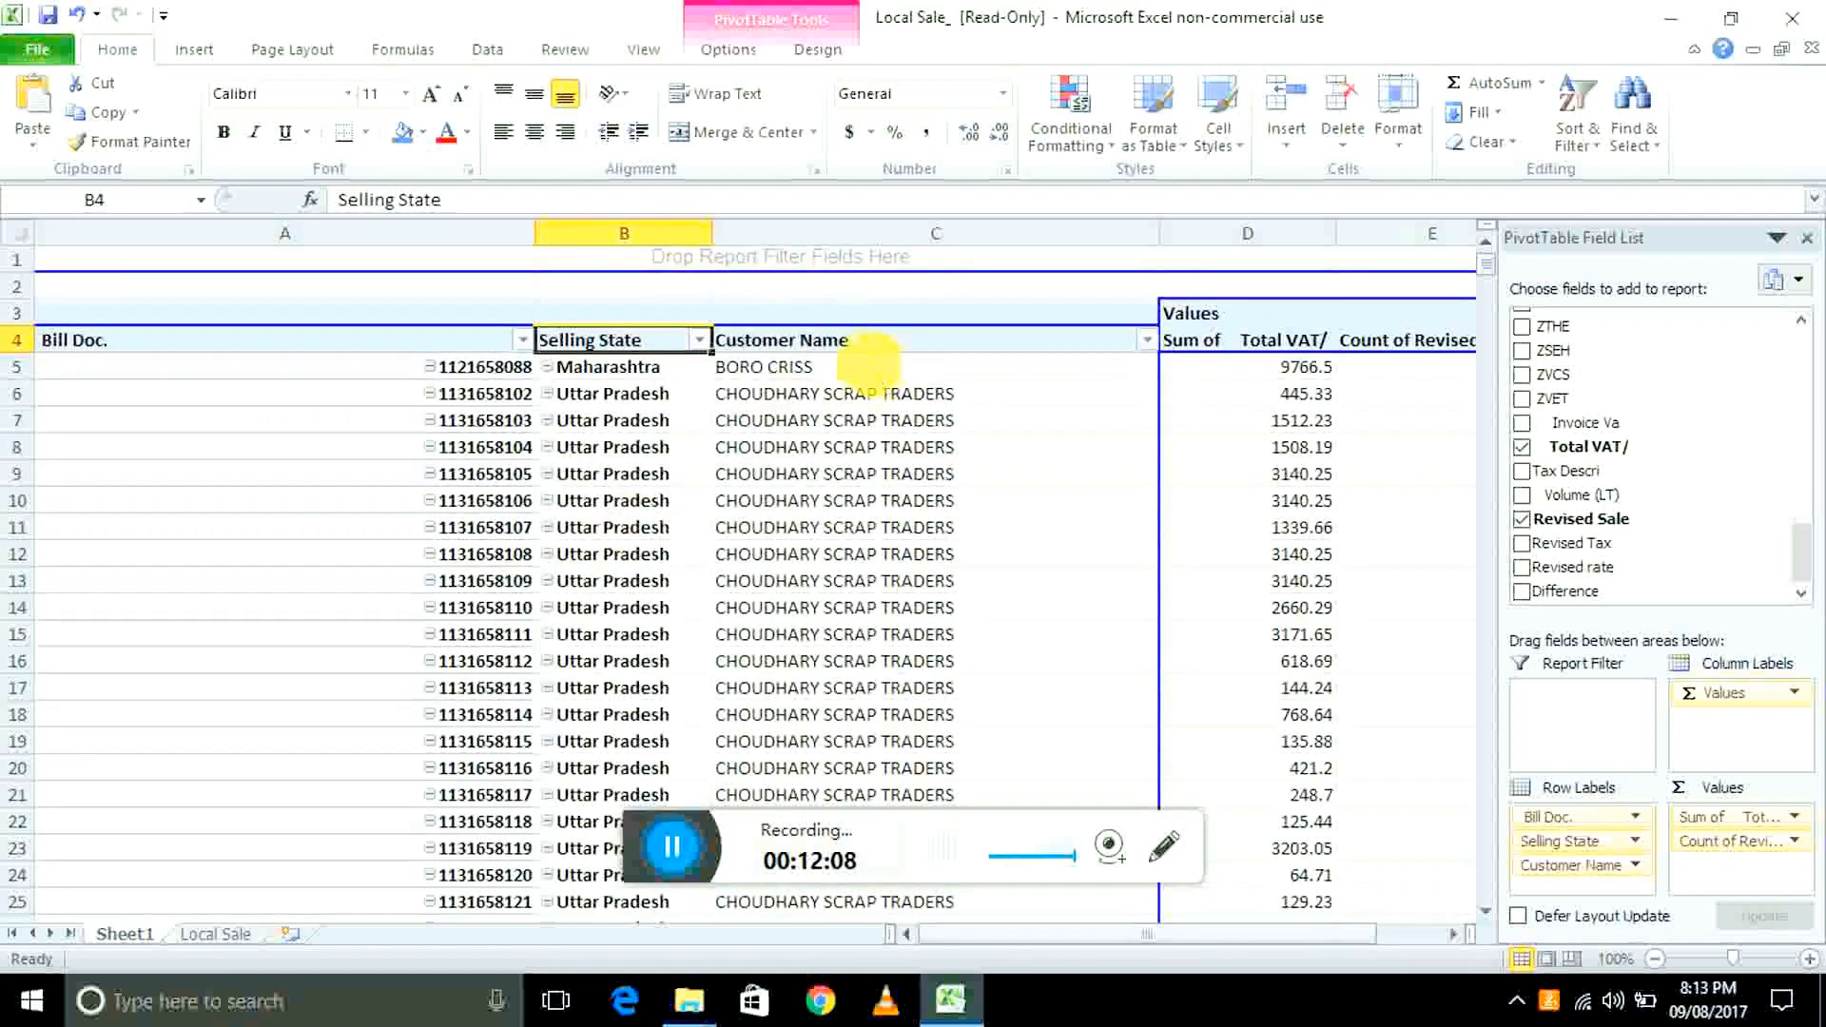
left_click(866, 354)
right_click(865, 356)
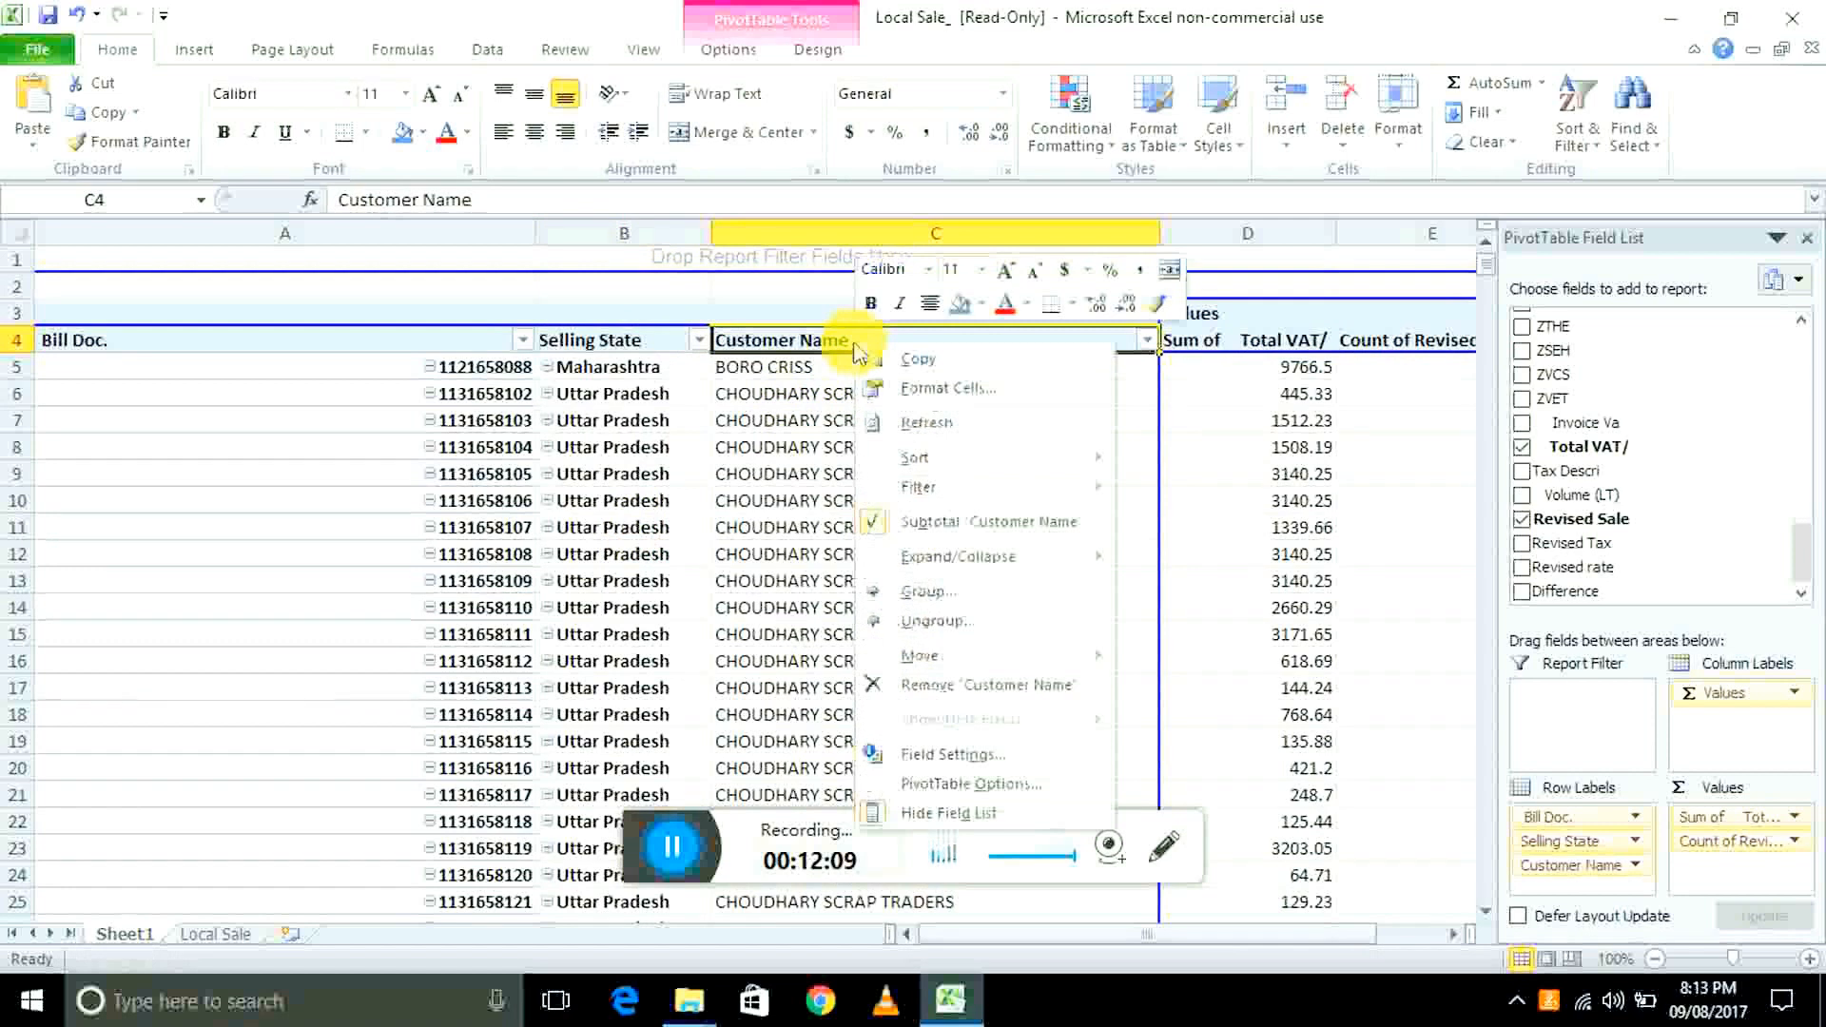
left_click(884, 525)
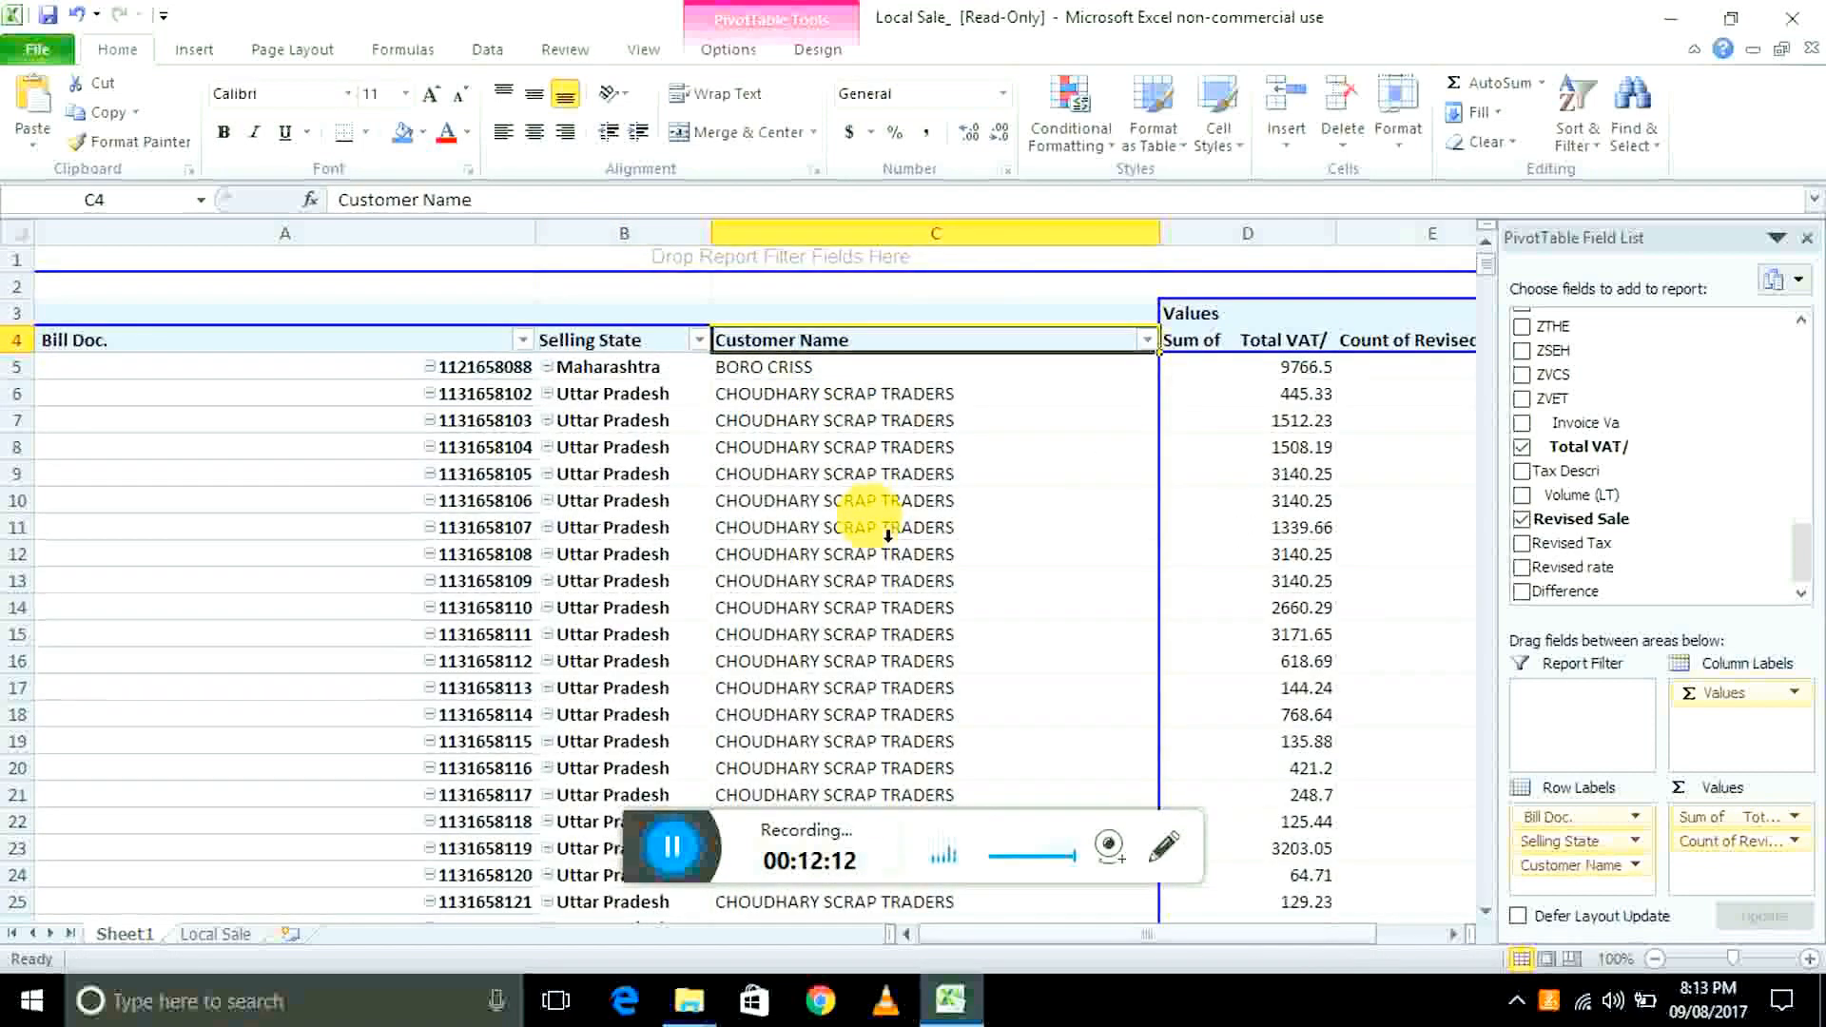
- Look through the PivotTable's Bill Doc., Selling State and Customer Name rows down to the end and back to the first record
key("Down")
key("Down")
key("Right")
key("Left")
key("Left")
key("Left")
key("Right")
key("Right")
key("Left")
key("Down")
key("Down")
key("ctrl+Down")
key("ctrl+Up")
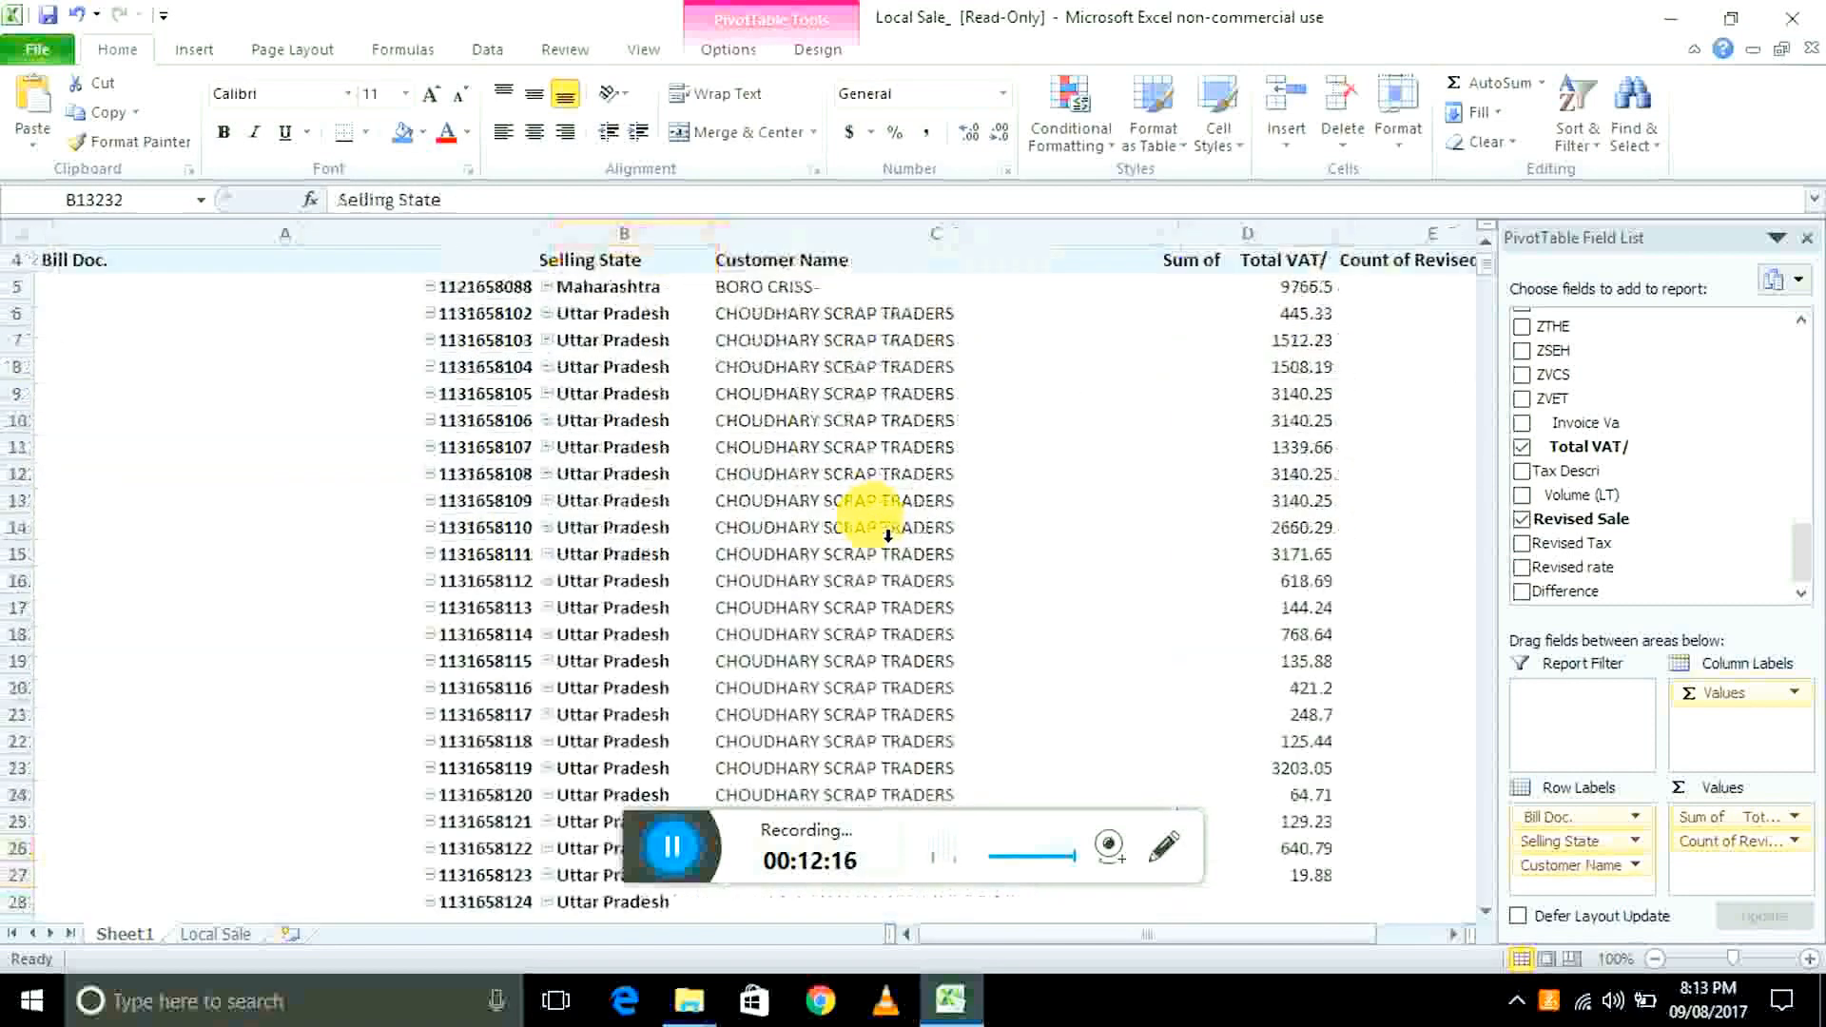
key("ctrl+Up")
key("Down")
key("Down")
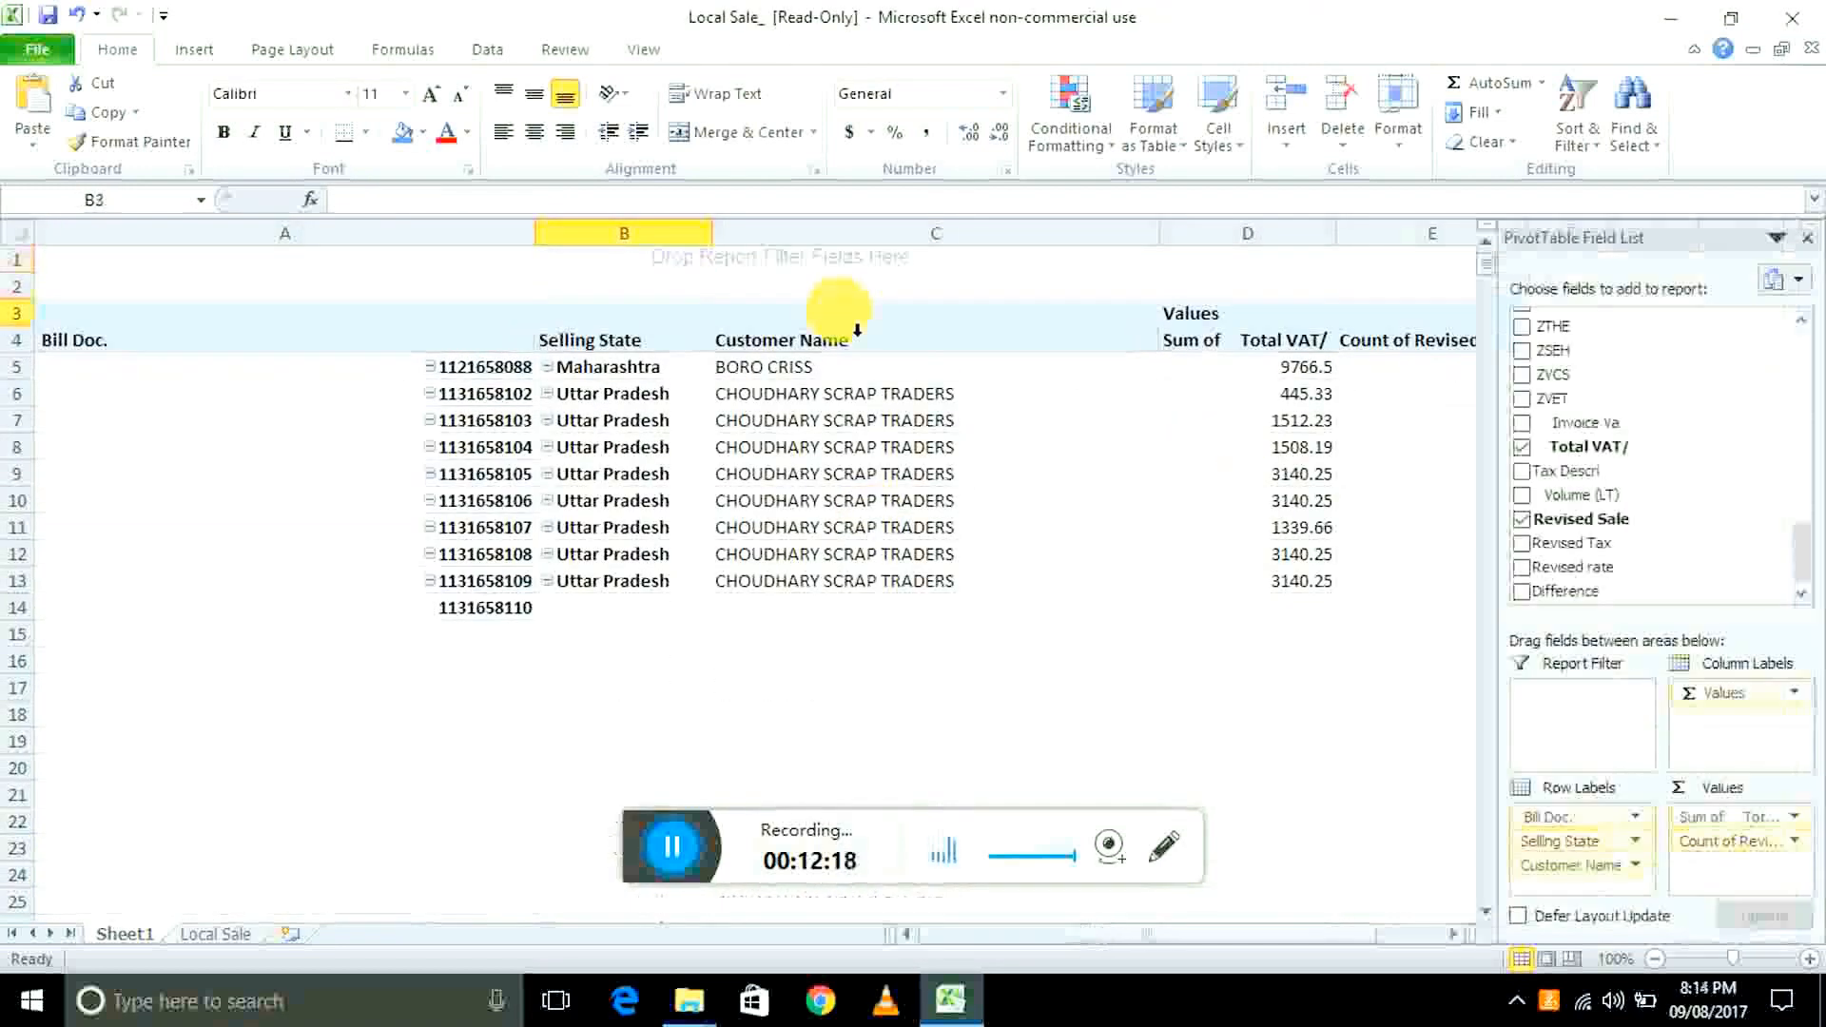
key("Down")
key("Down")
key("Down")
key("Down")
key("Left")
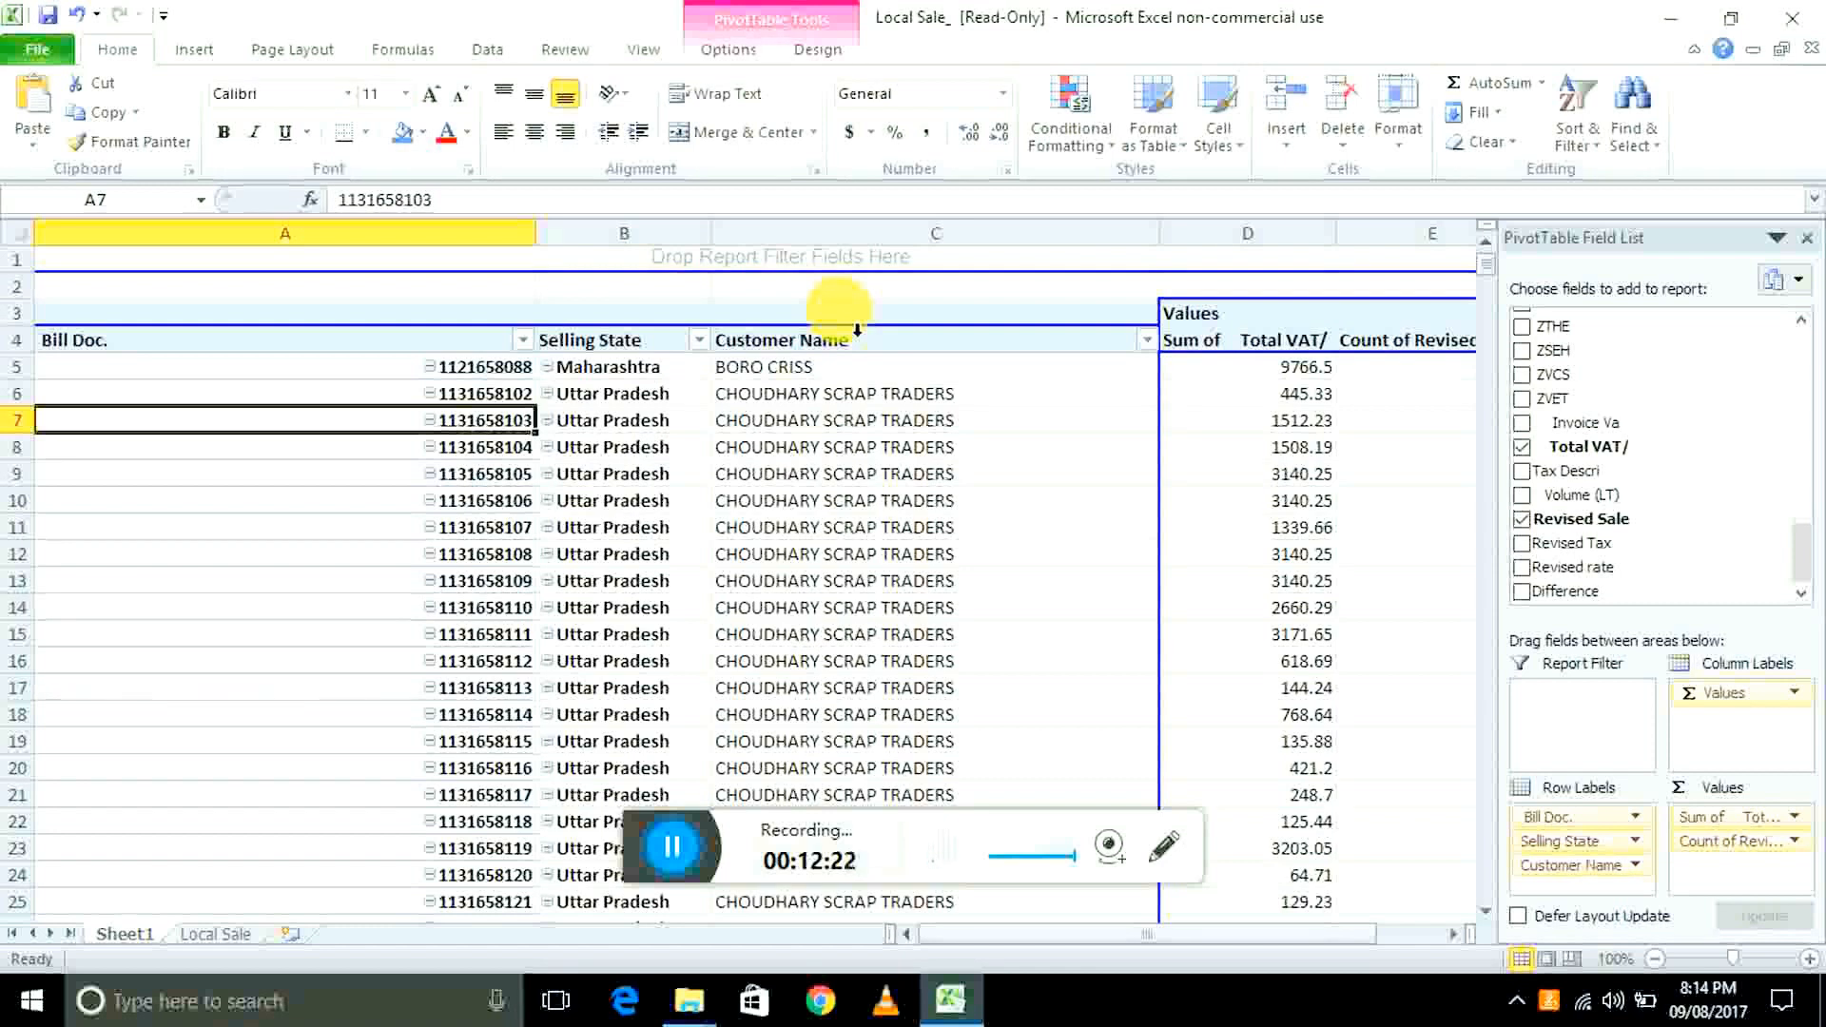
key("Up")
key("Up")
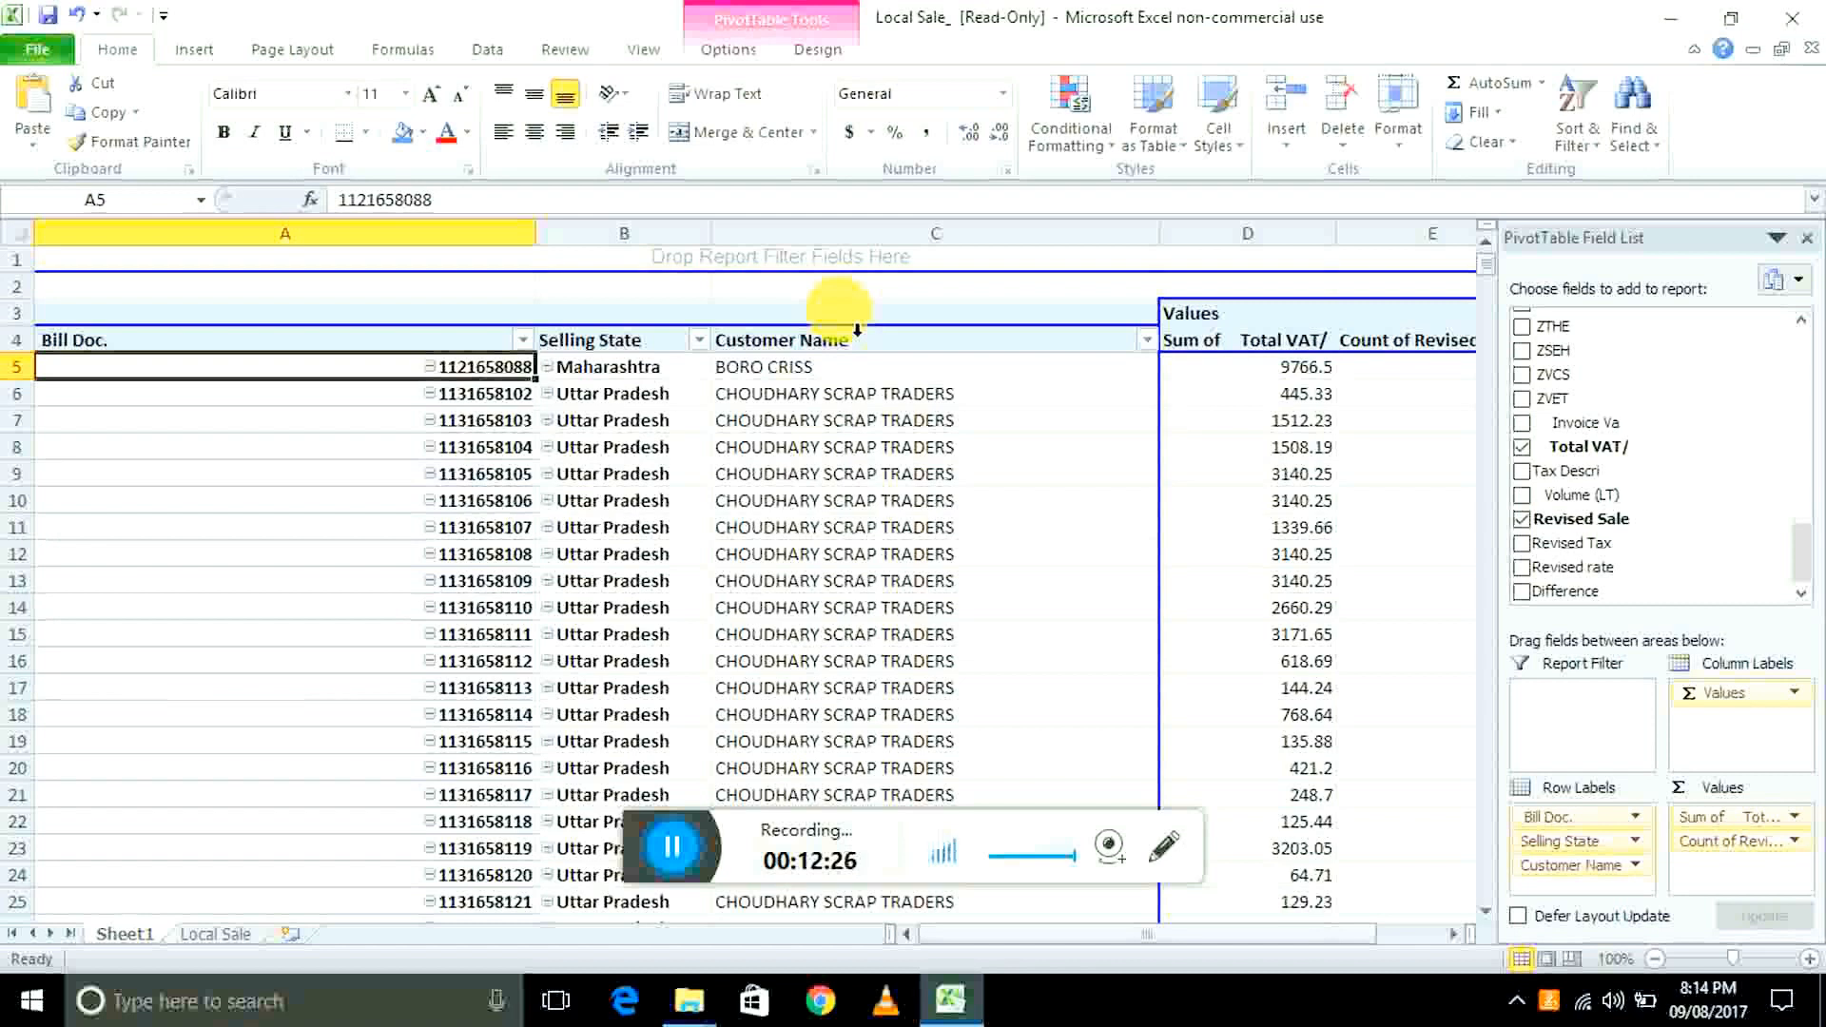
key("Right")
key("Right")
key("Right")
key("Left")
key("Left")
key("Left")
key("Right")
key("Left")
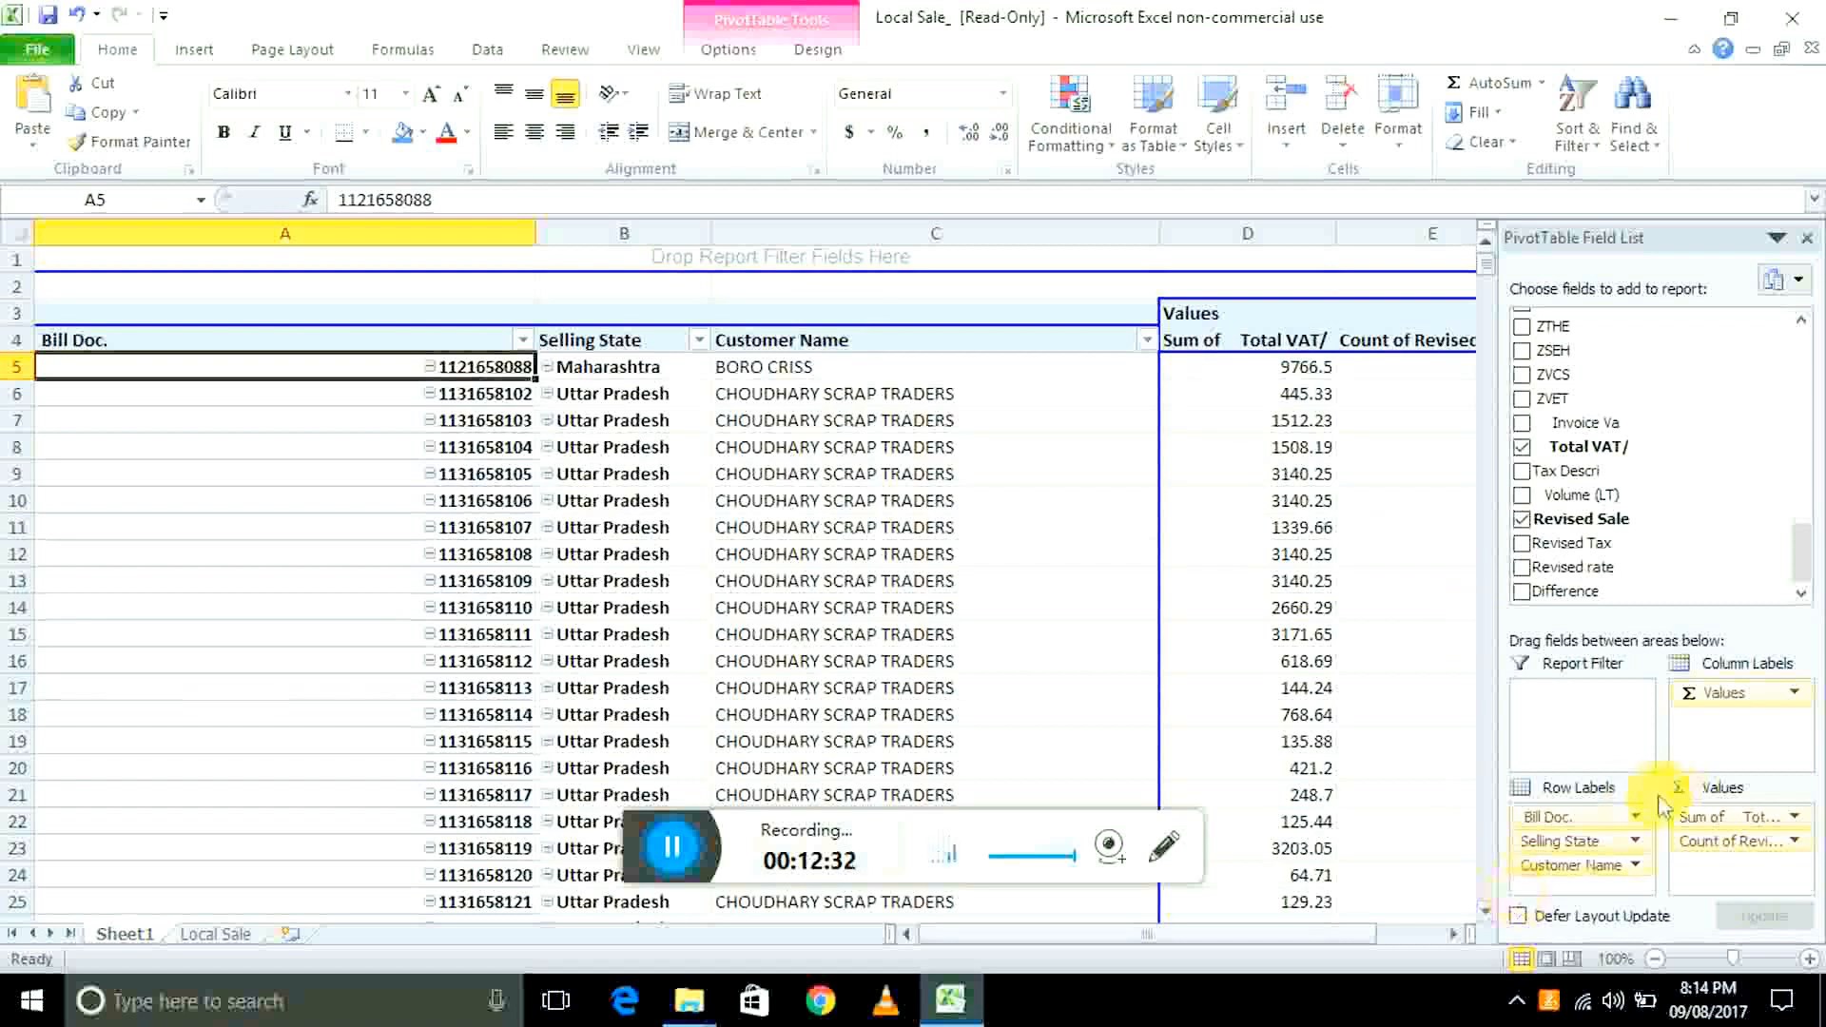
- Move Selling State above Bill Doc. in the row labels so the PivotTable groups bills by state
left_click_drag(1597, 856, 1588, 819)
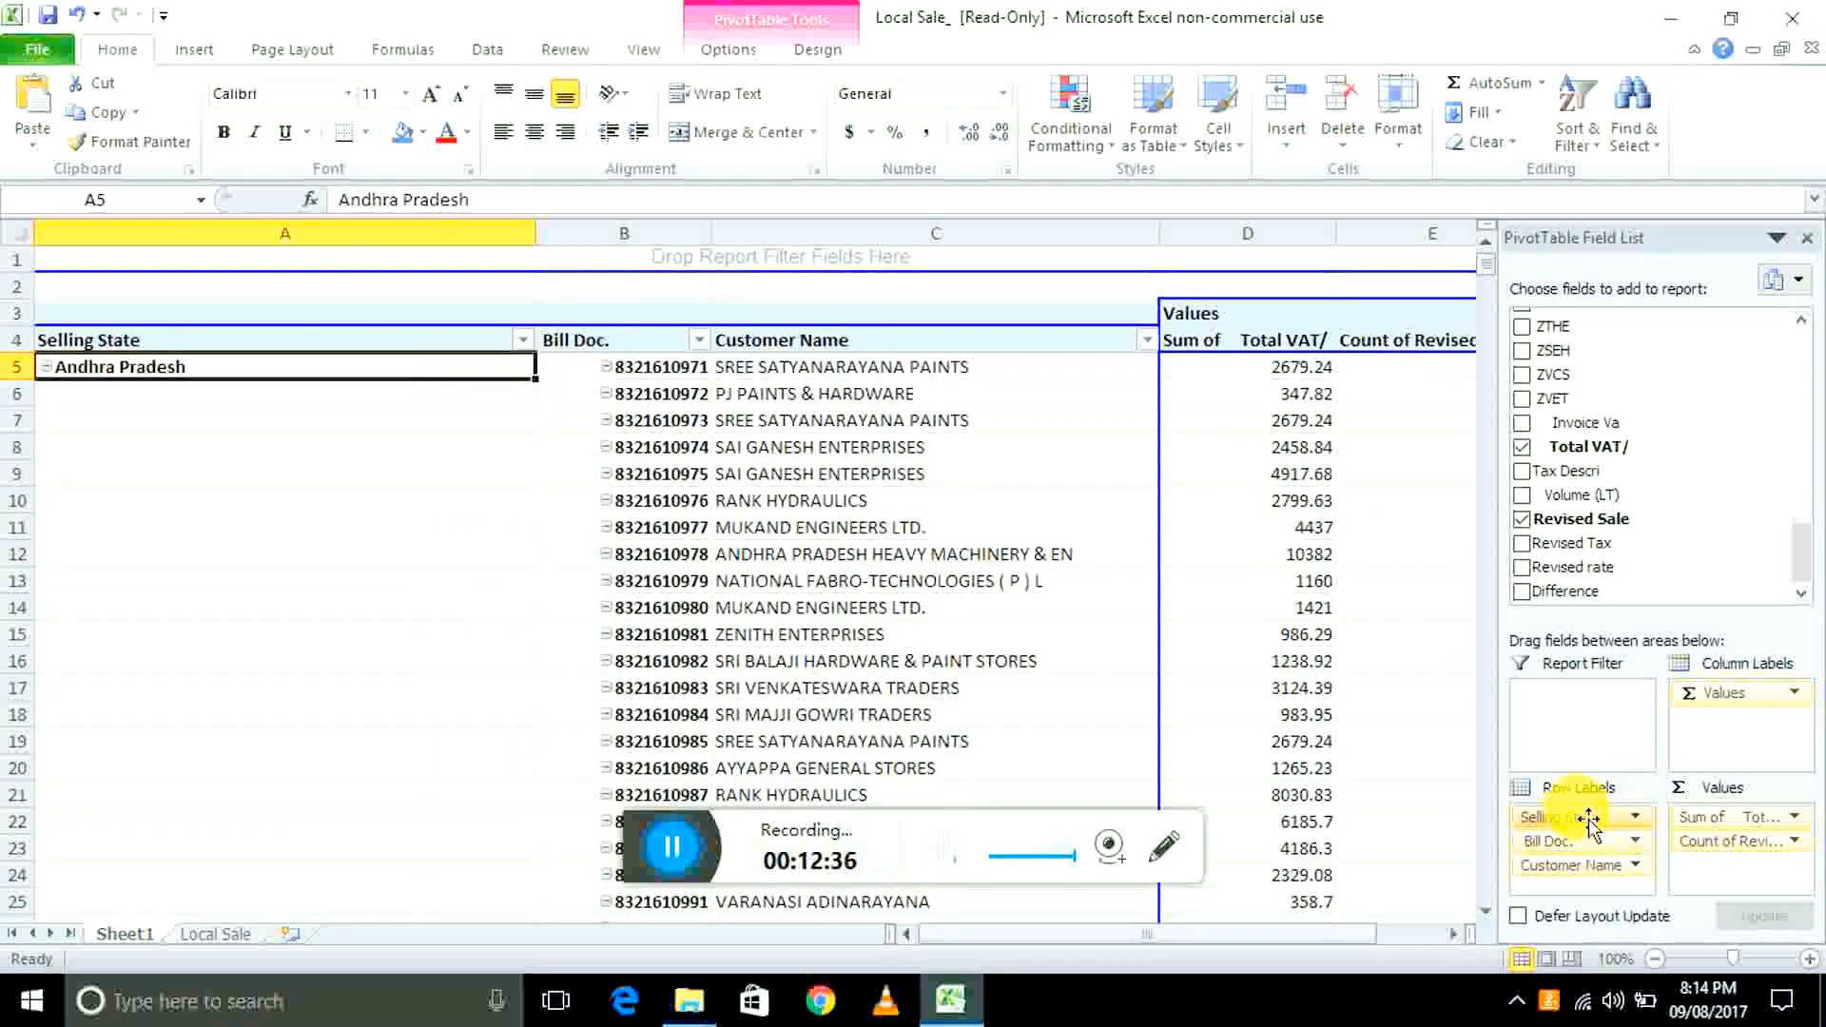
key("Down")
key("Down")
key("Down")
key("Down")
key("ctrl+Down")
key("ctrl+Up")
key("ctrl+Up")
- Select the Bill Doc. entries in the PivotTable from B5 down to the last row
key("Right")
key("Down")
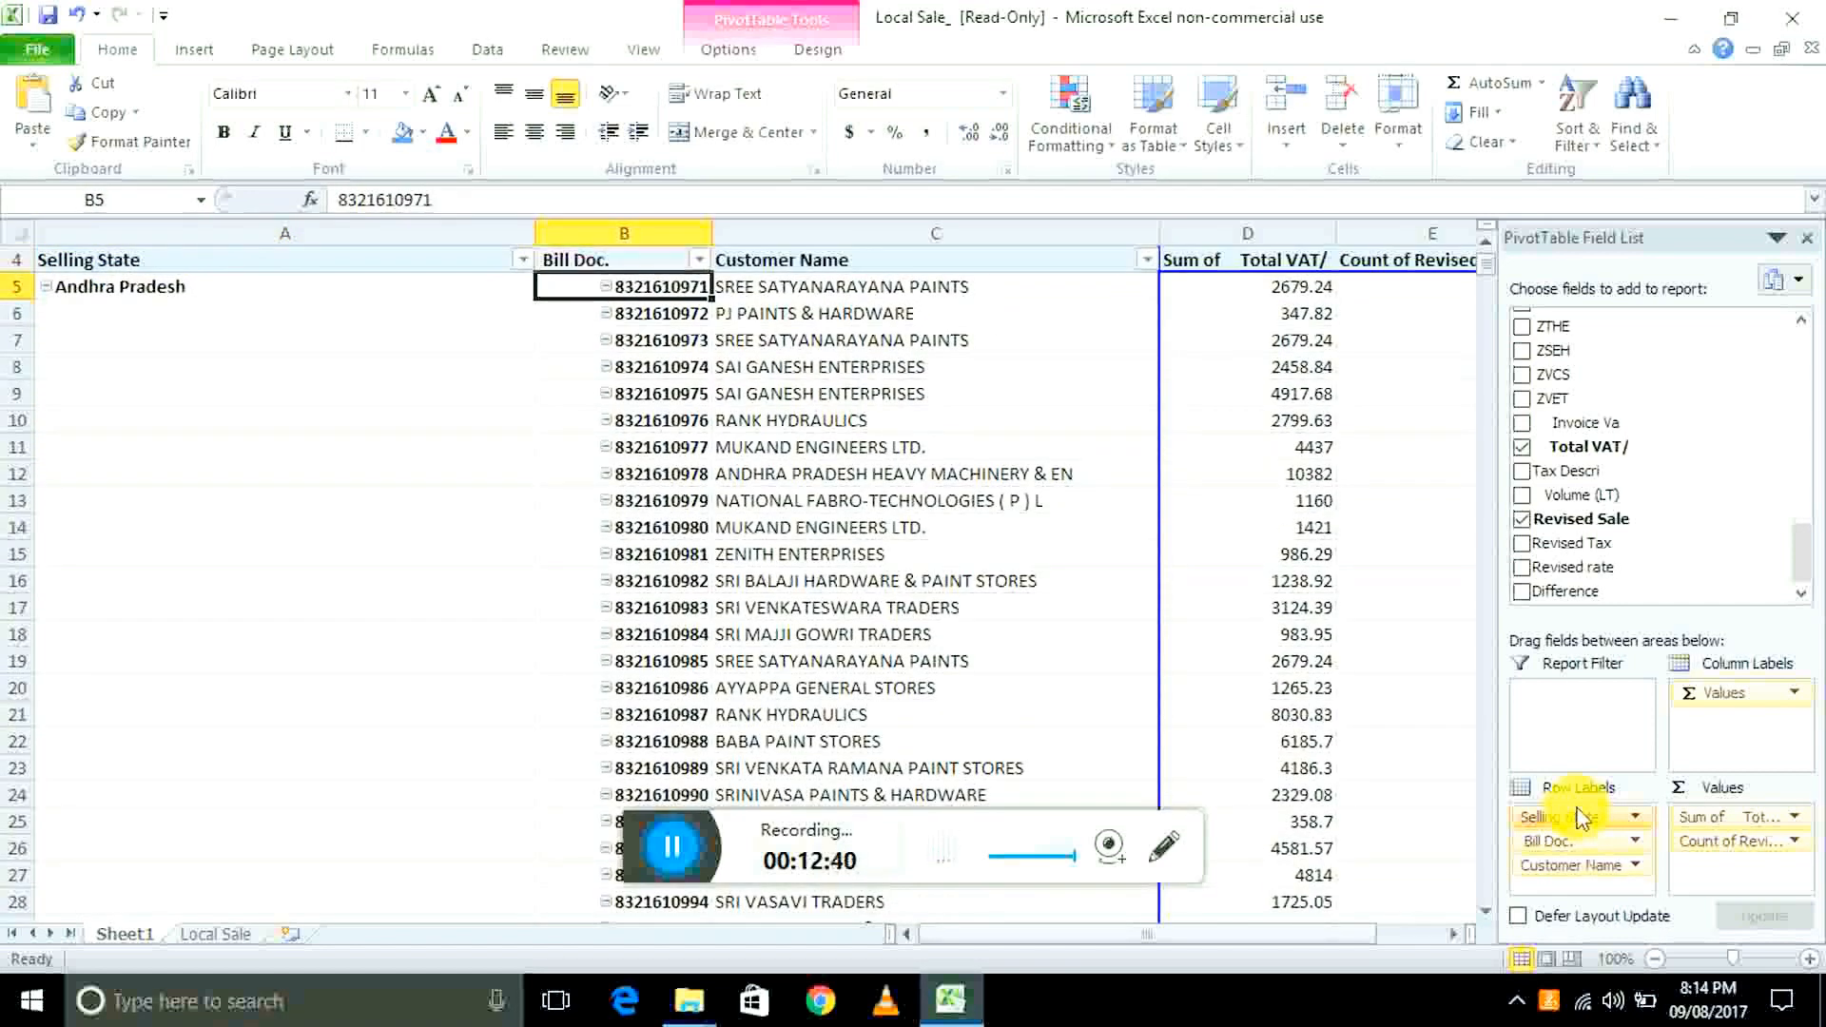
key("ctrl+shift+Down")
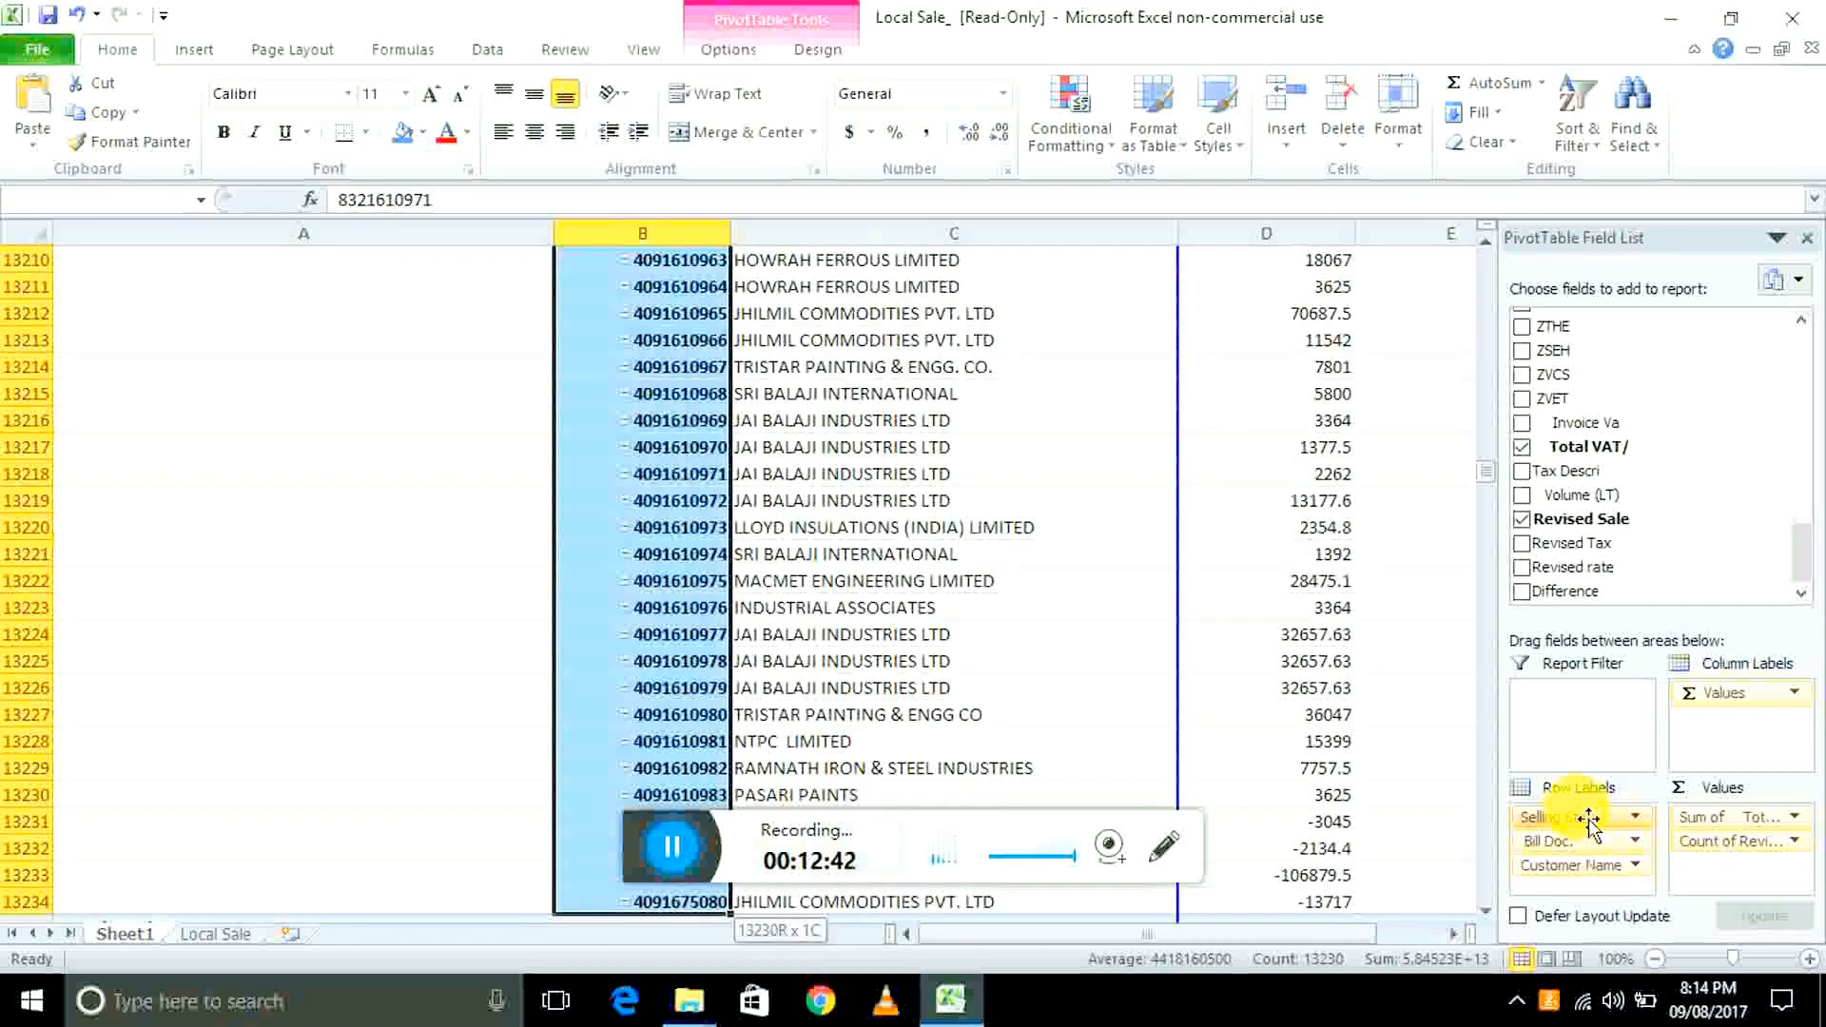
- Examine the PivotTable's Selling State grouping from the first Andhra Pradesh record to the start of the Assam group
key("ctrl+BackSpace")
key("Up")
key("Down")
key("Right")
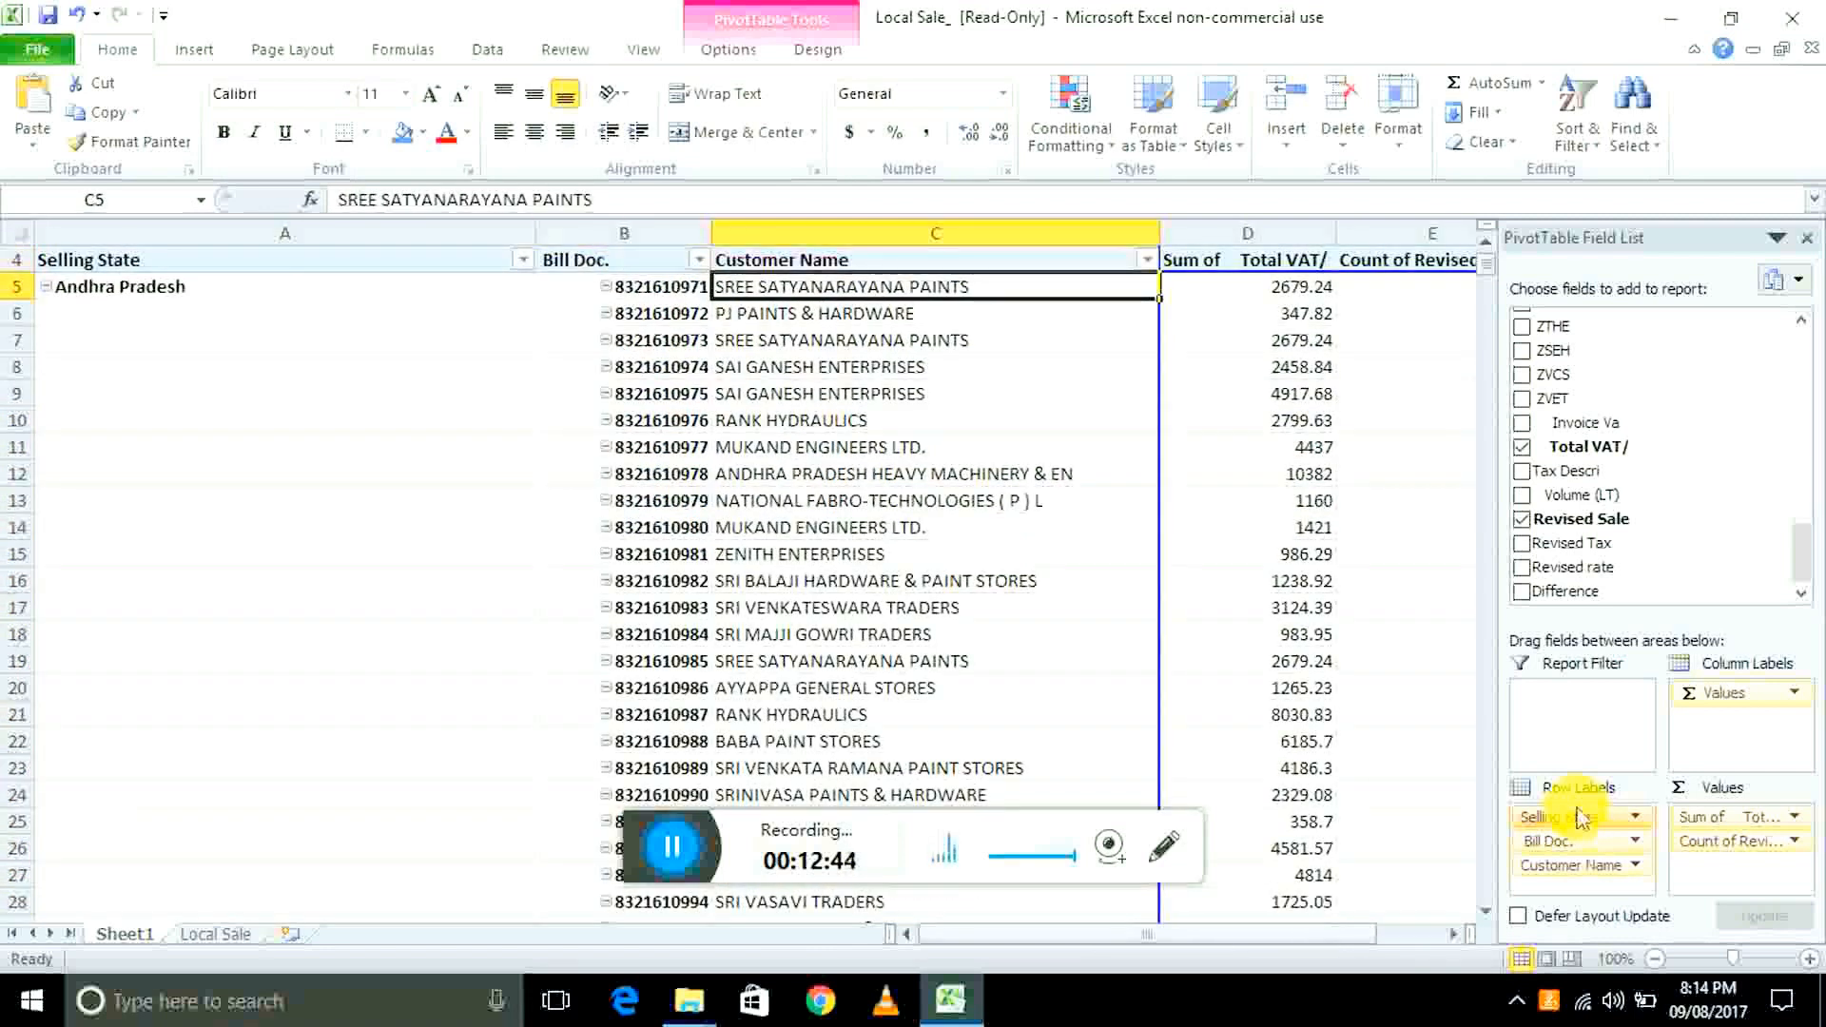
key("Left")
key("Left")
key("ctrl+Down")
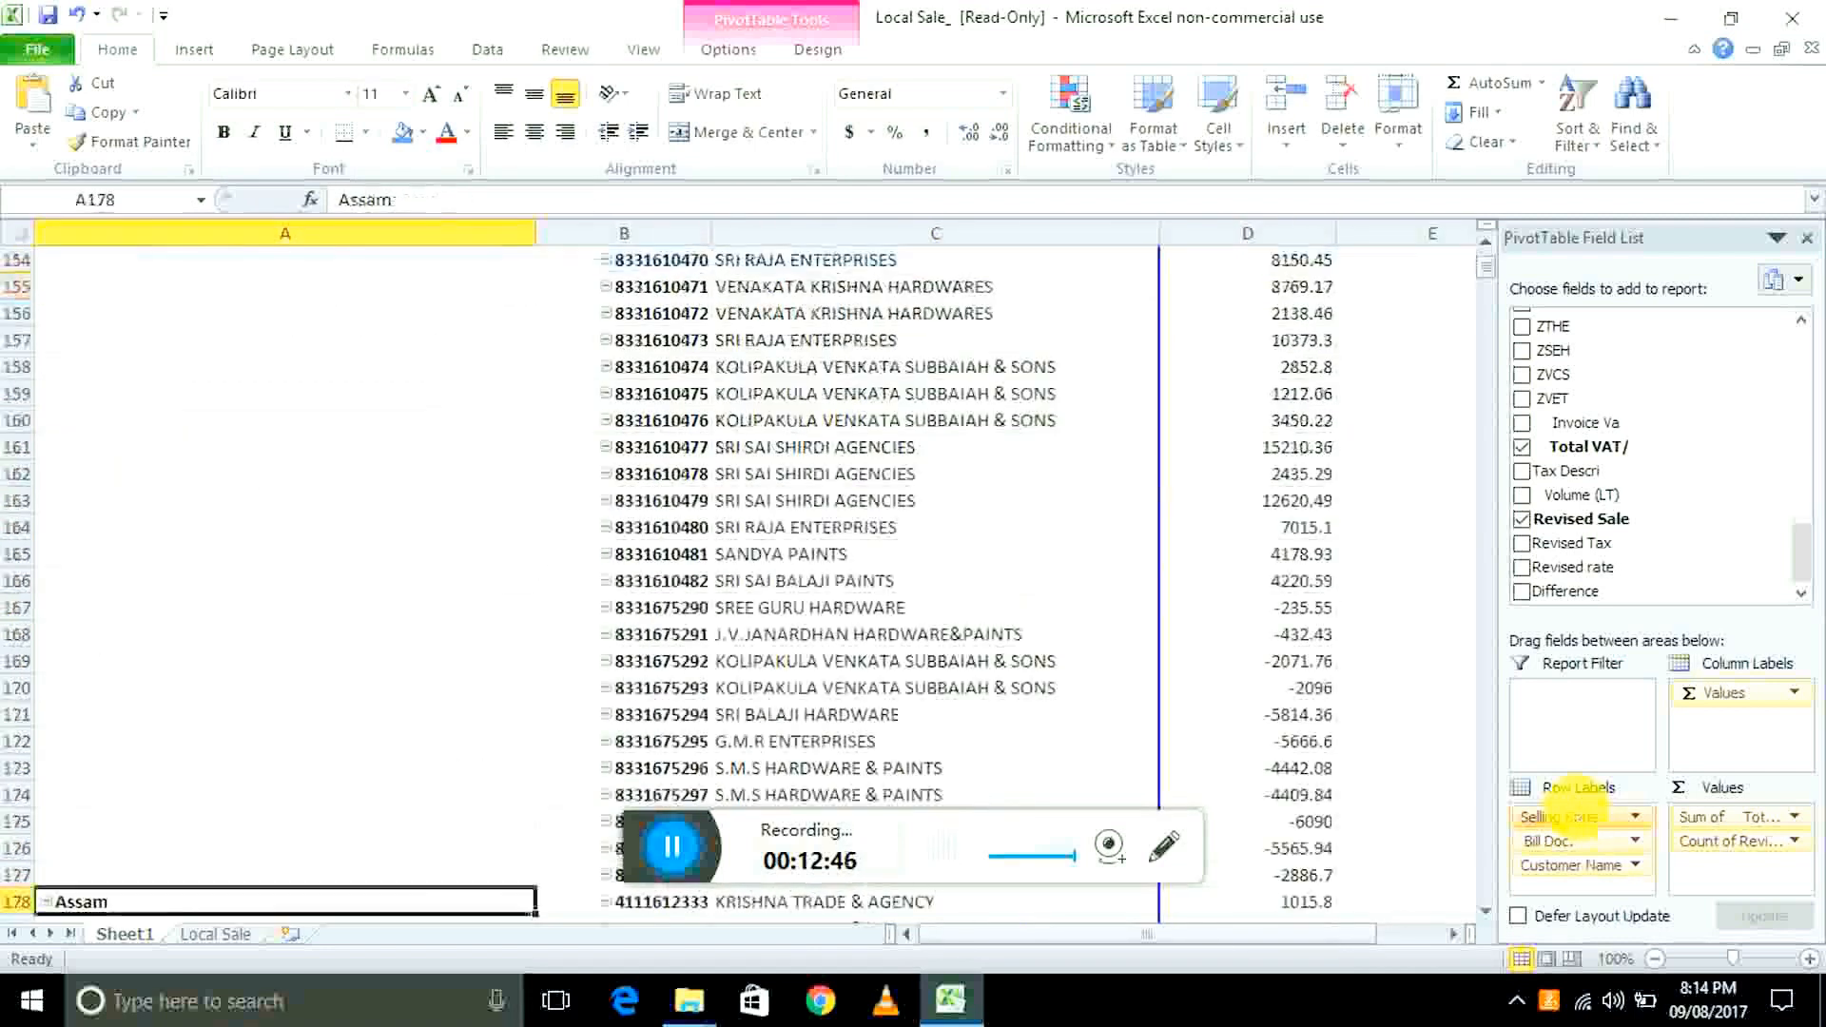
key("Right")
key("Down")
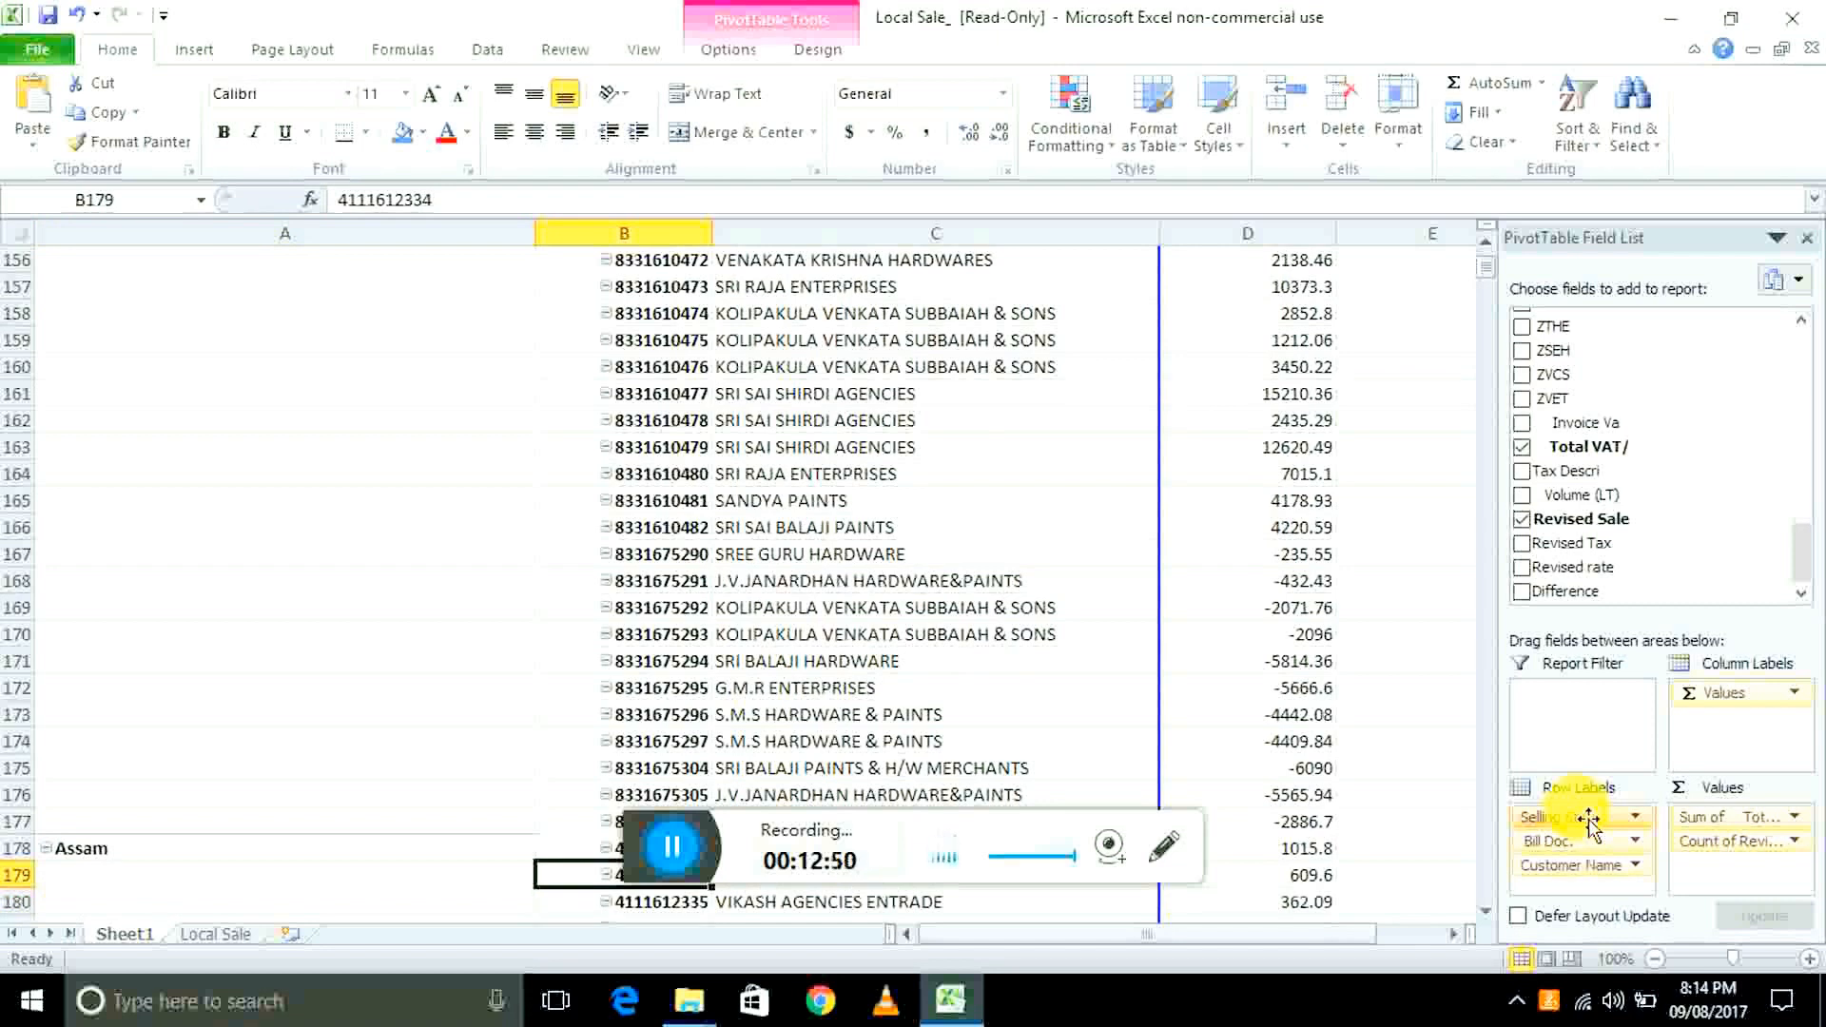
- Compare the Selling State and Shipping columns on the Local Sale sheet, and return to the PivotTable on Sheet1
key("ctrl+Page_Down")
key("Down")
key("Right")
key("Down")
key("Right")
key("Right")
key("Right")
key("Left")
key("Left")
key("Right")
key("Right")
key("Right")
key("Right")
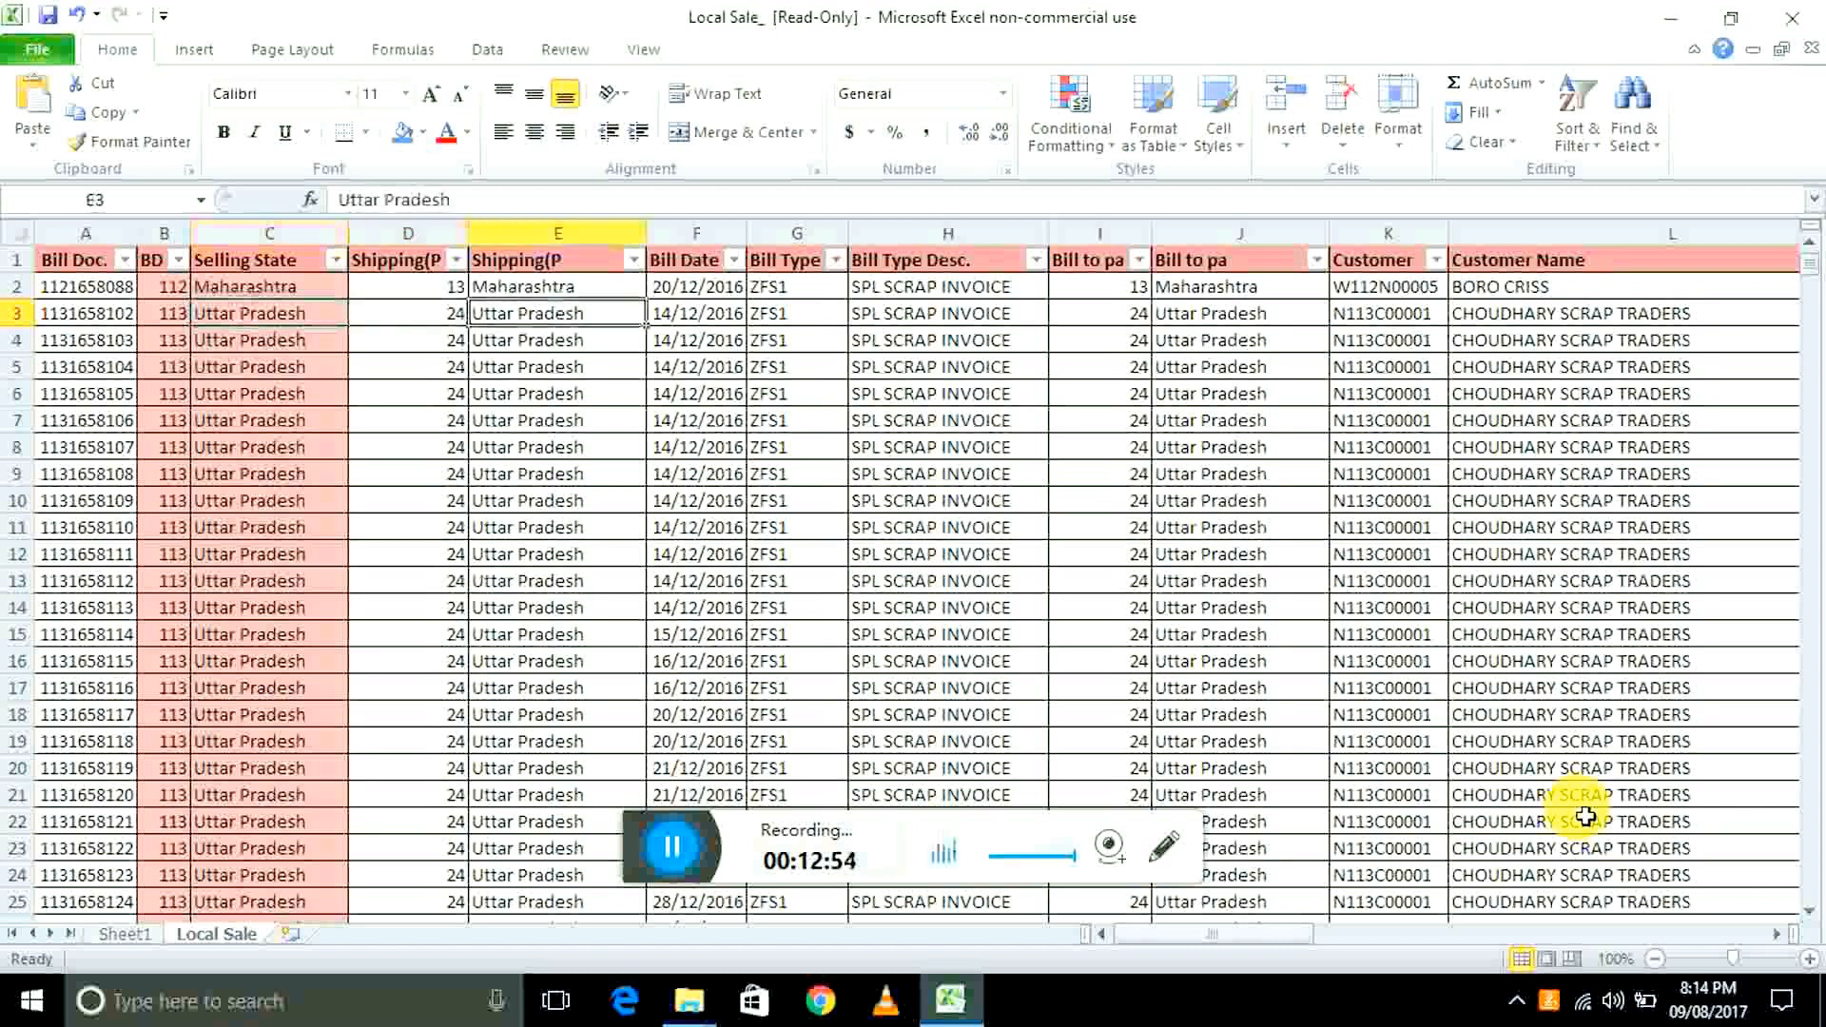
key("Left")
key("Left")
key("Left")
key("ctrl+Page_Up")
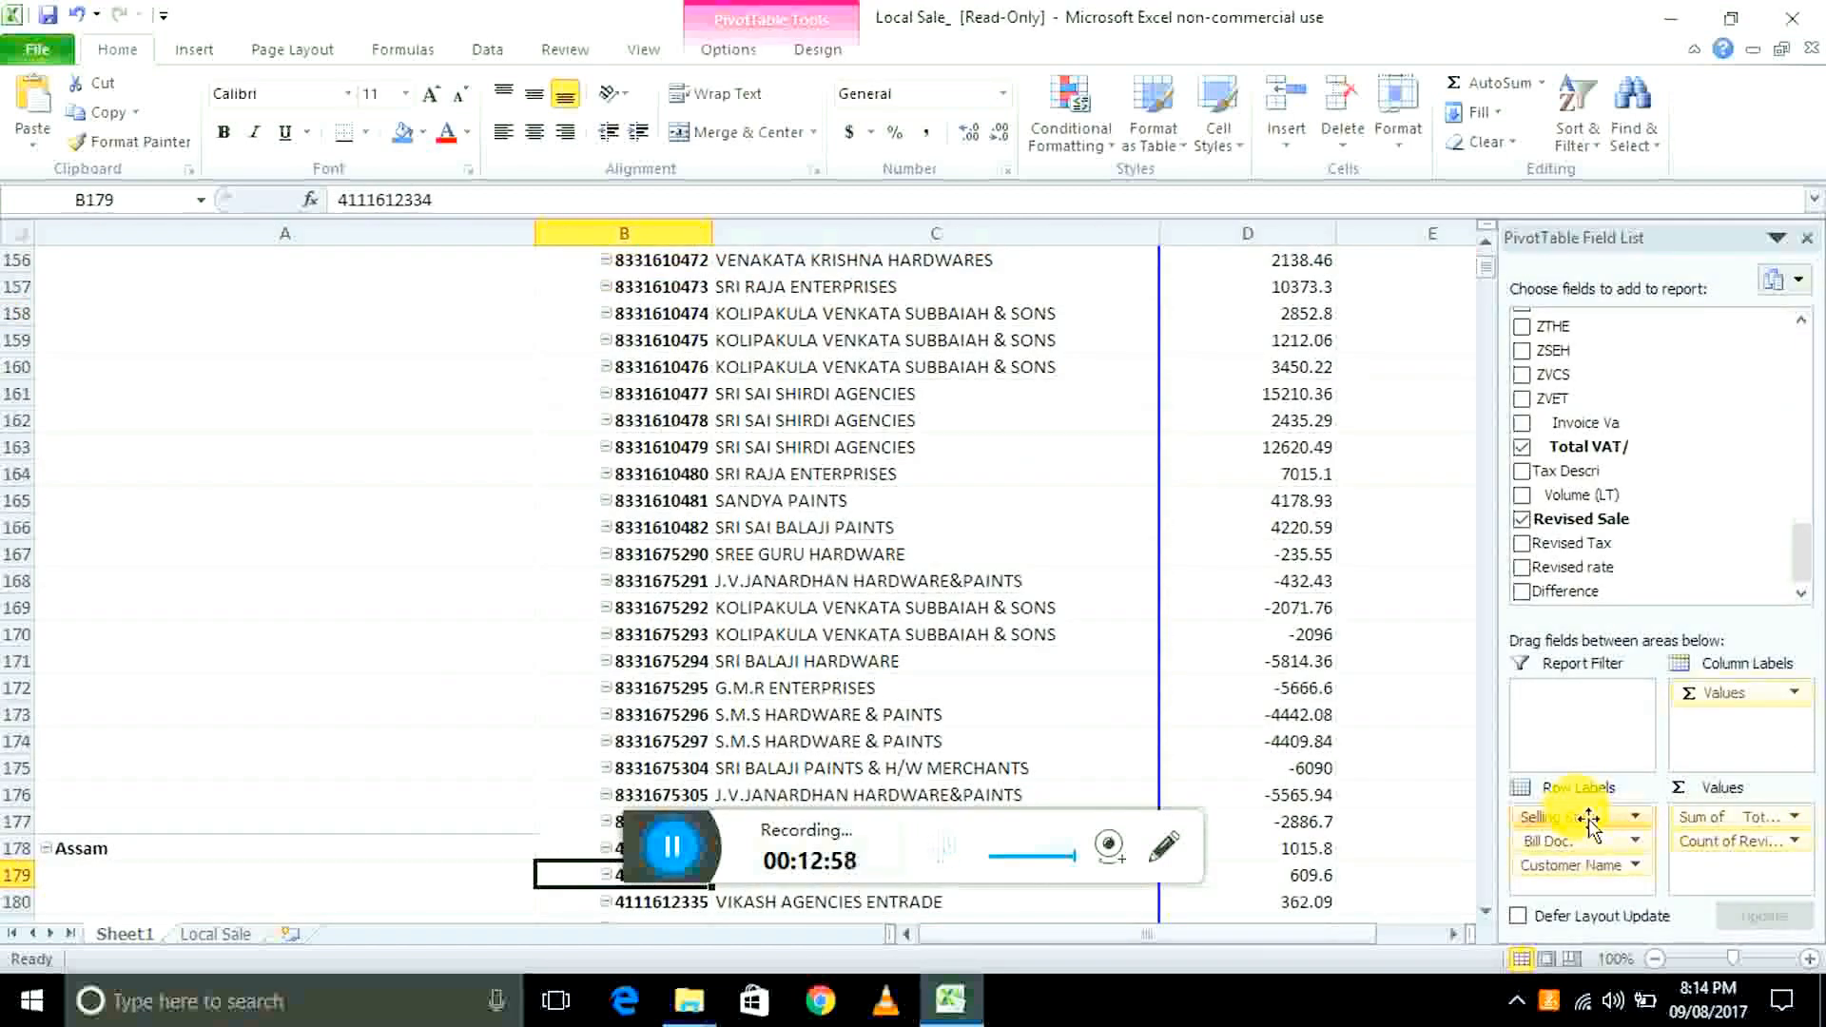
- Review the Andhra Pradesh bill documents in the PivotTable from the end of the group back to the Bill Doc. header
key("Up")
key("Up")
key("Up")
key("Up")
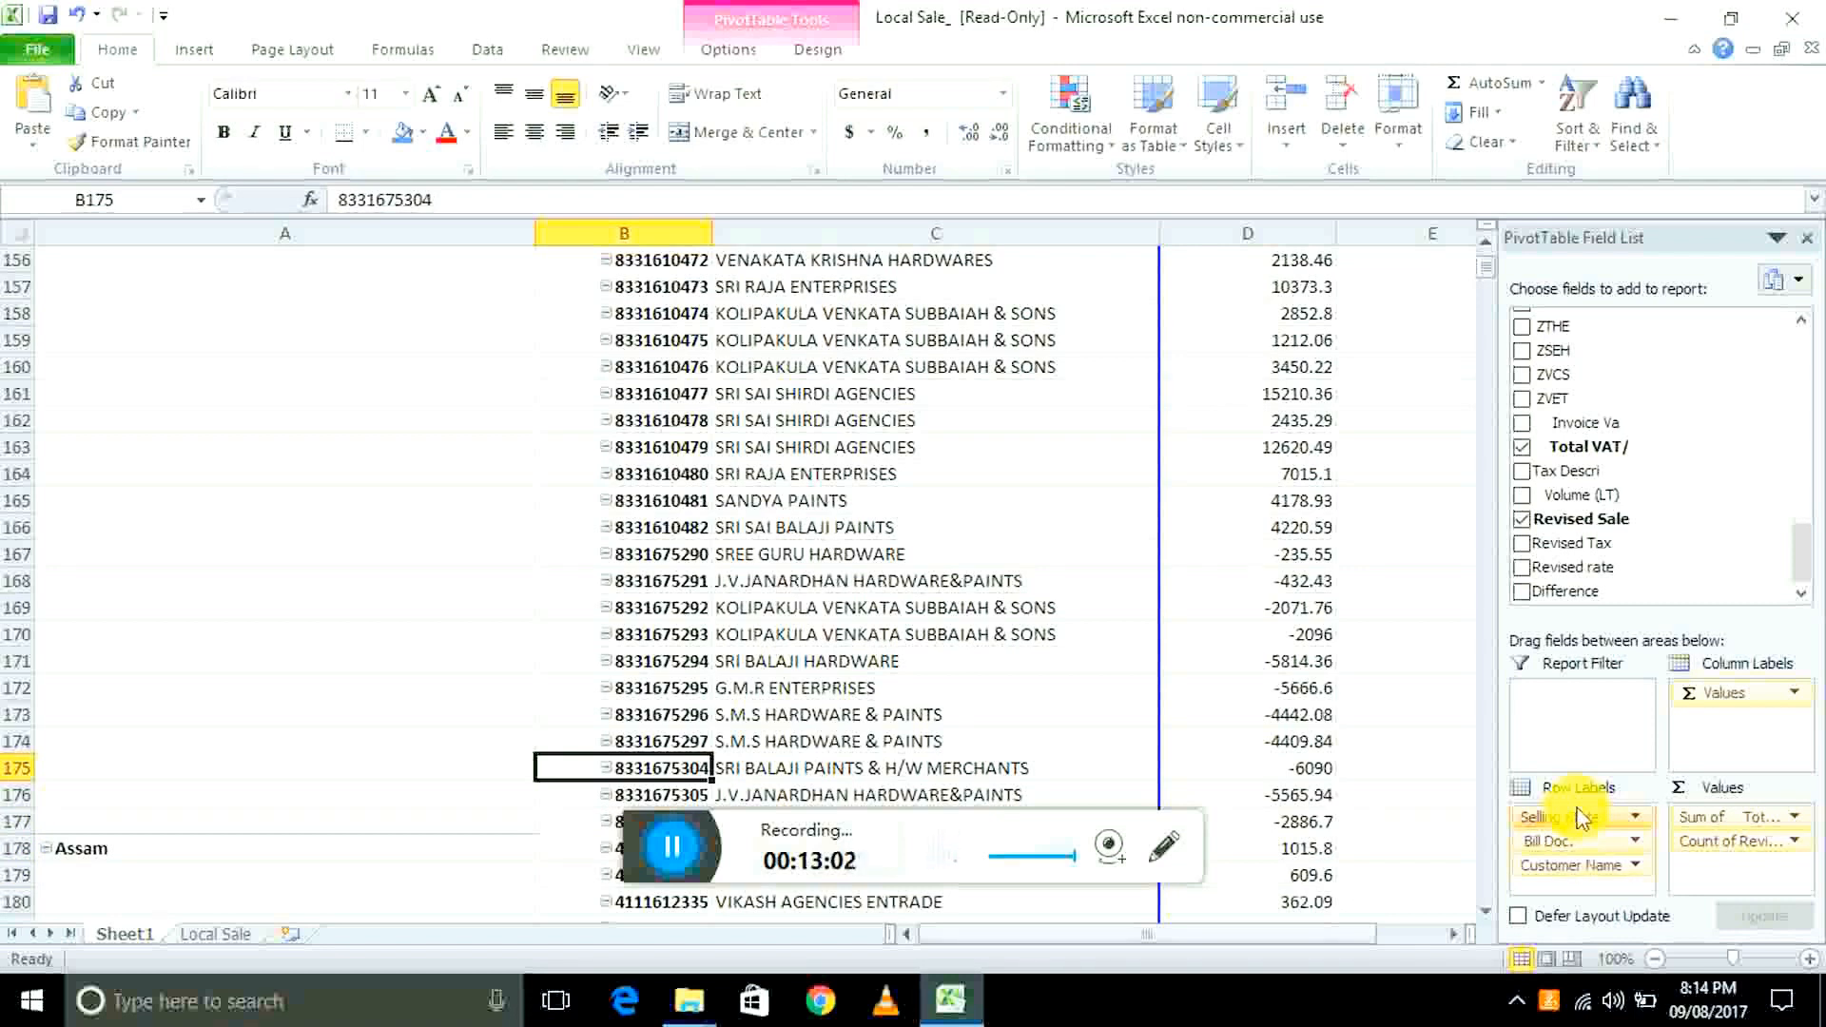
key("ctrl+Up")
key("ctrl+Up")
key("Down")
key("Down")
key("Down")
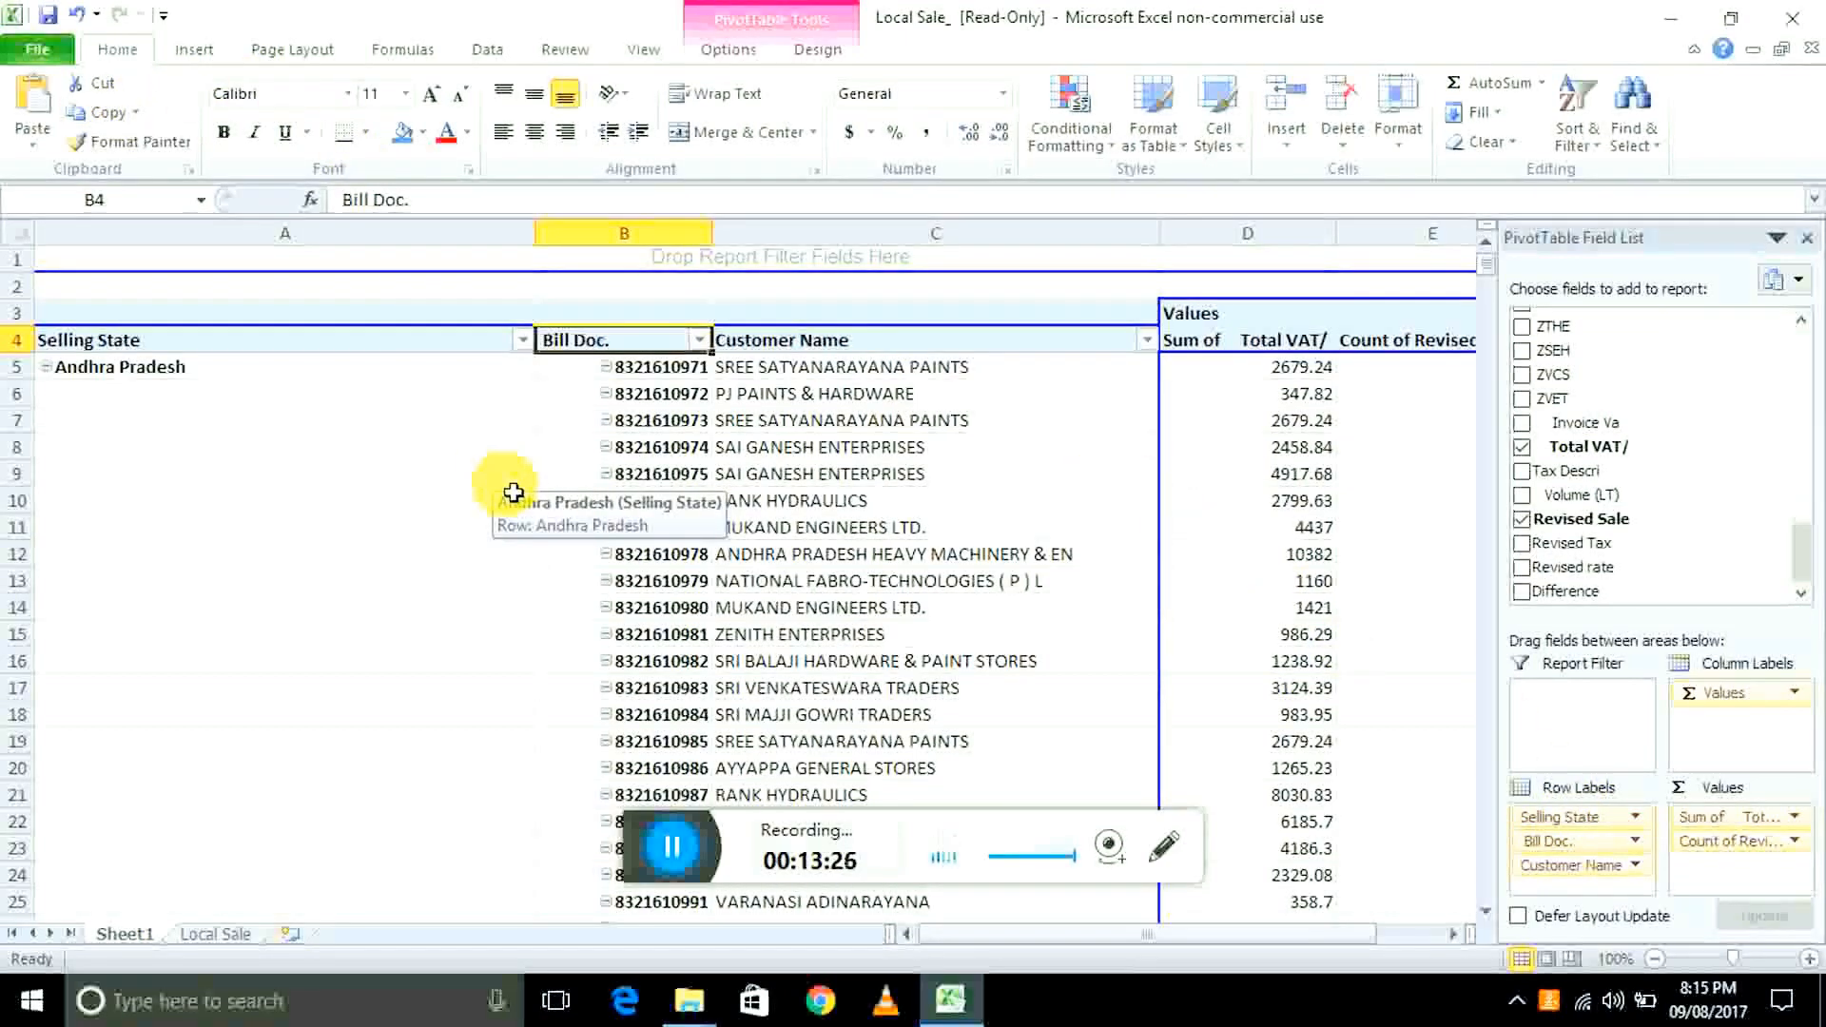
key("alt")
key("n")
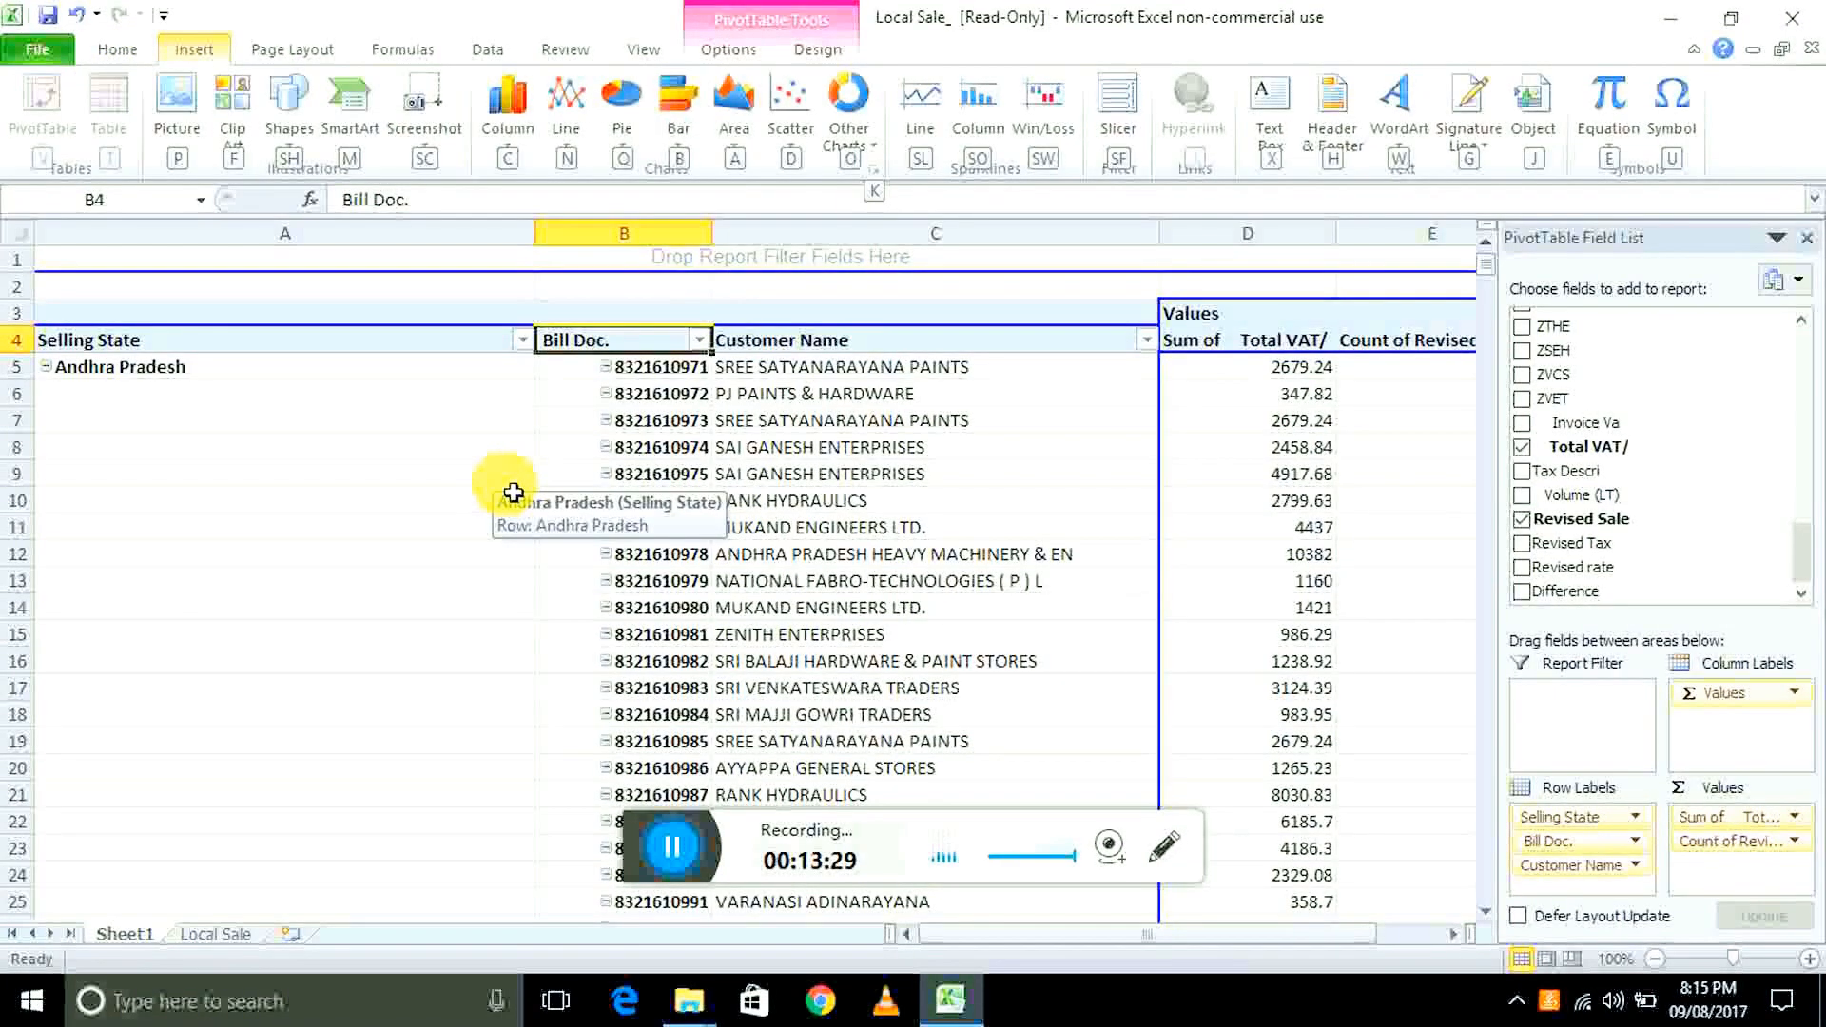
key("alt")
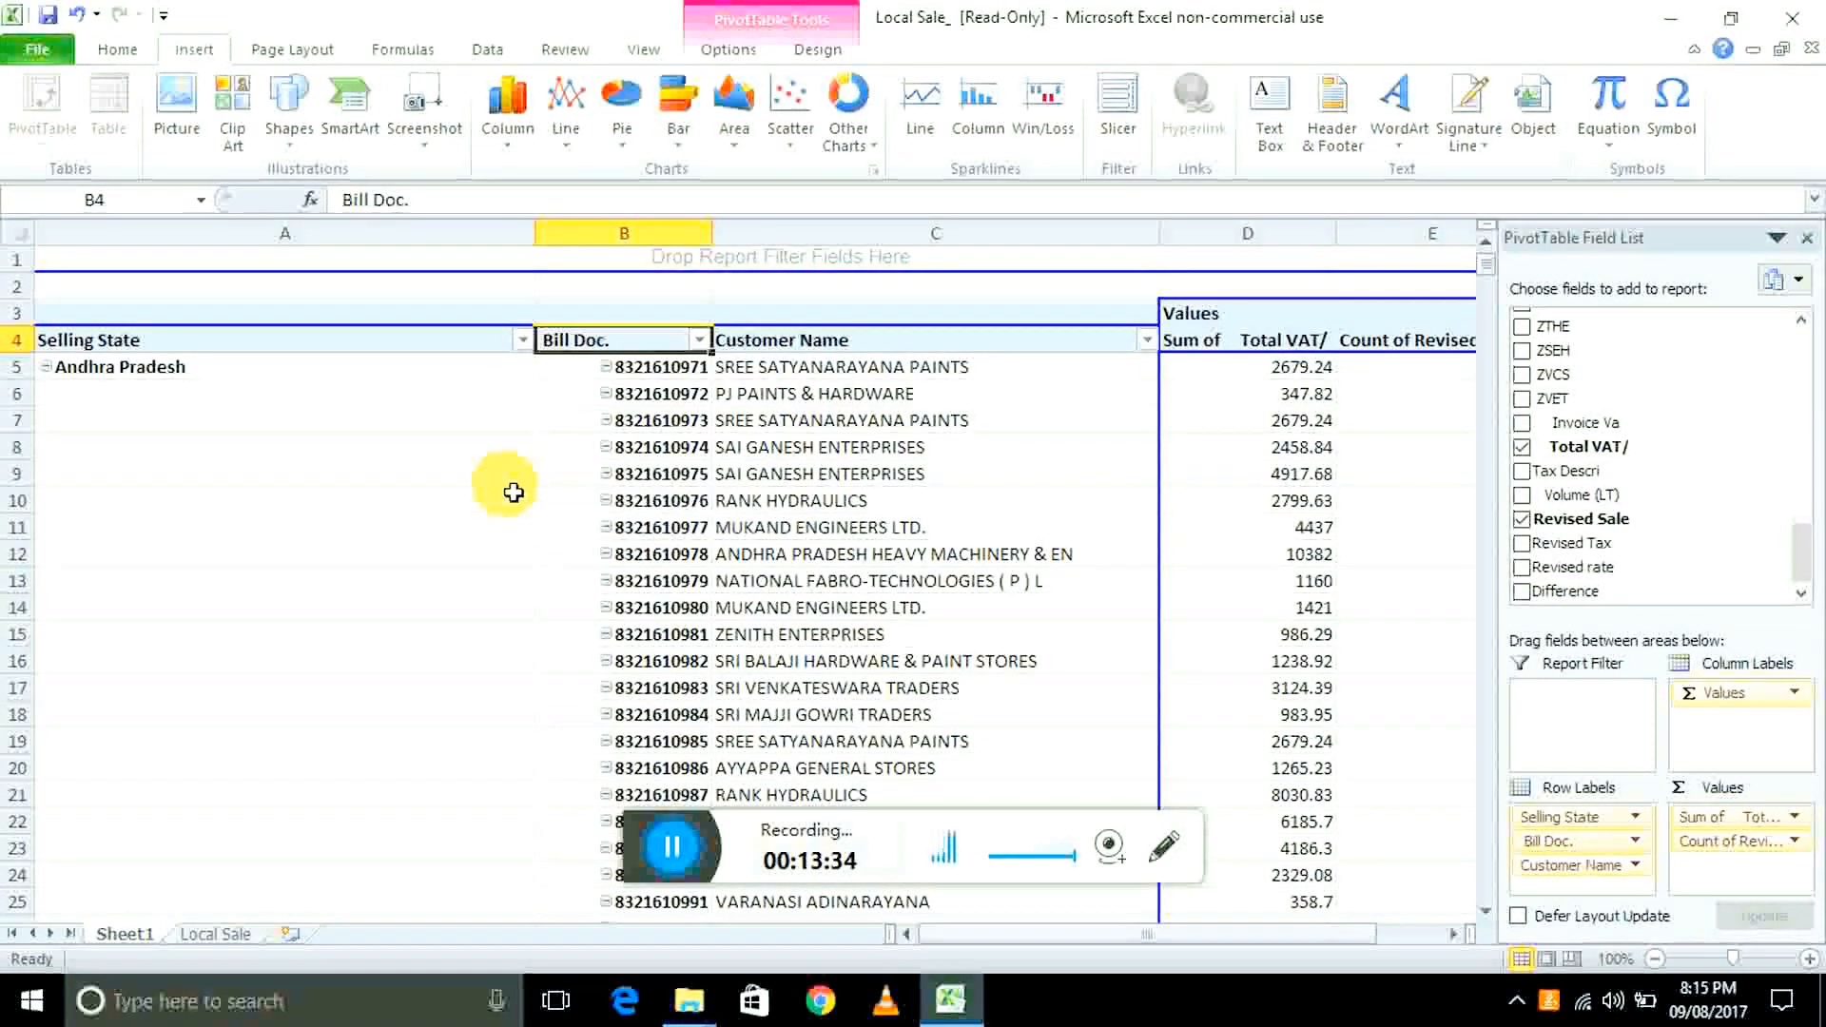
- Delete the PivotTable worksheet Sheet1 from the Local Sale_ workbook
key("ctrl+Page_Down")
key("Left")
key("Up")
key("Up")
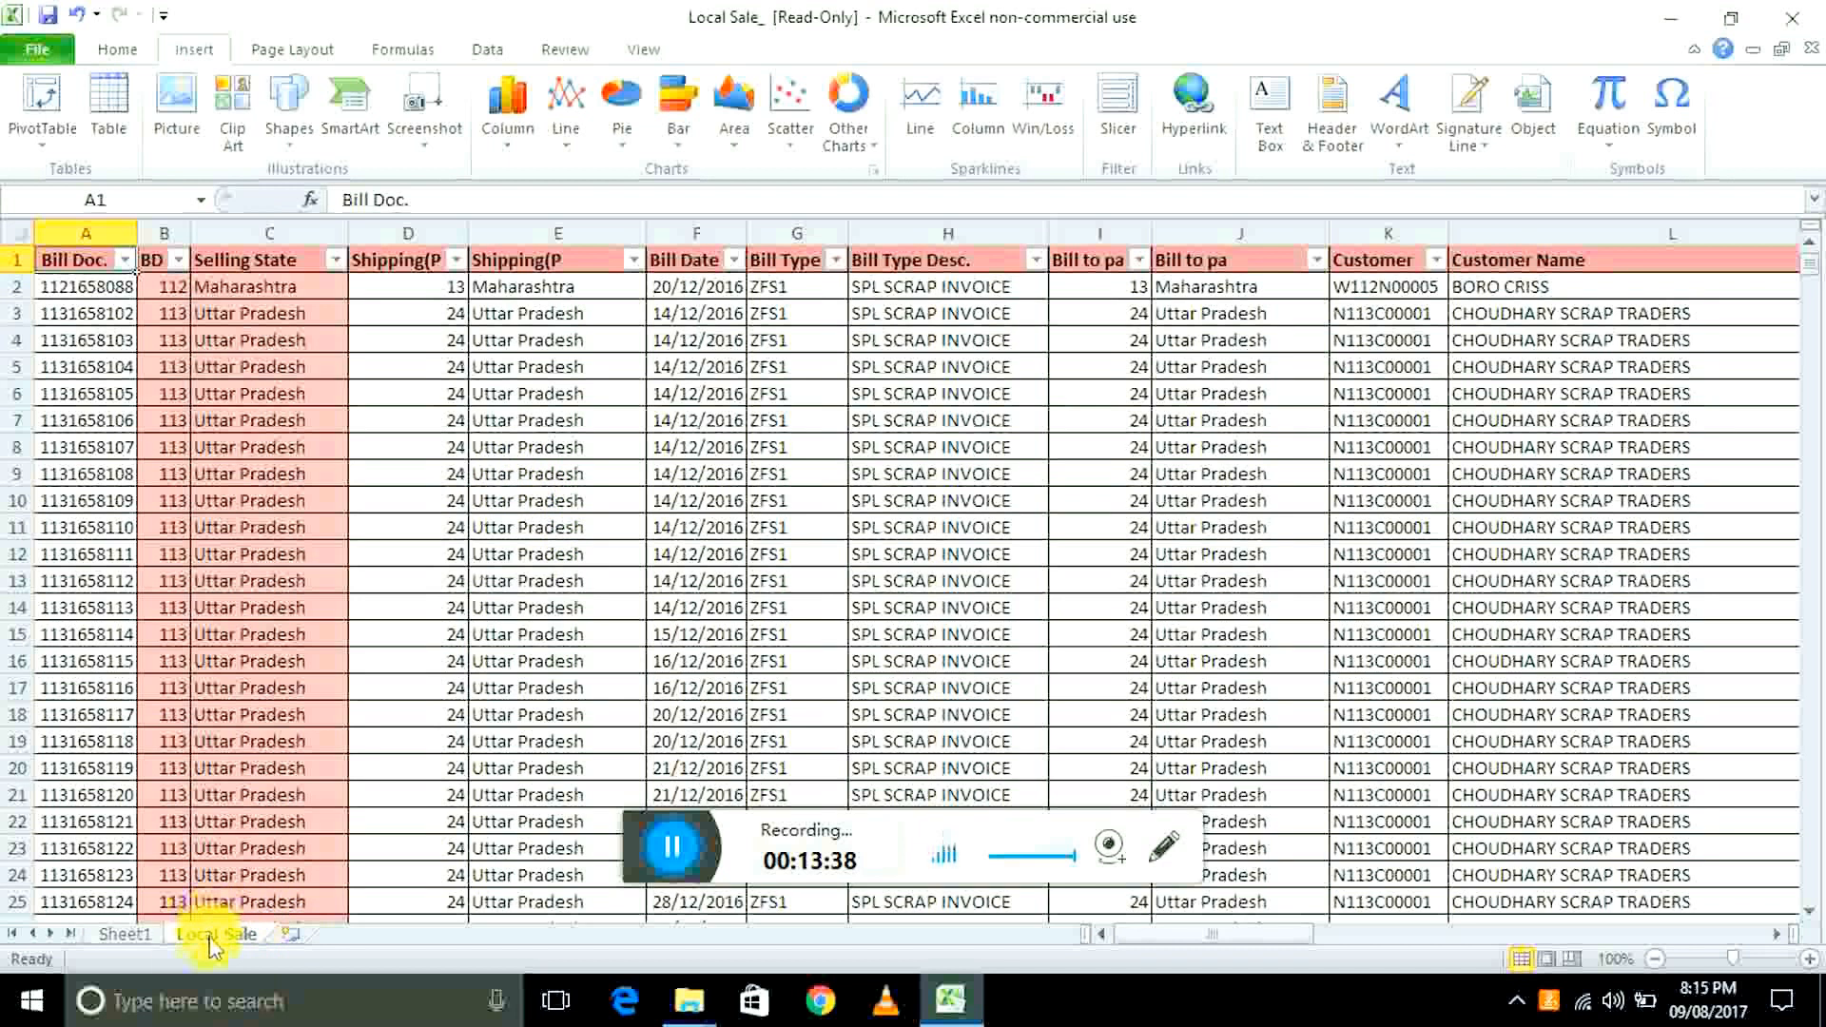
left_click(125, 936)
right_click(125, 936)
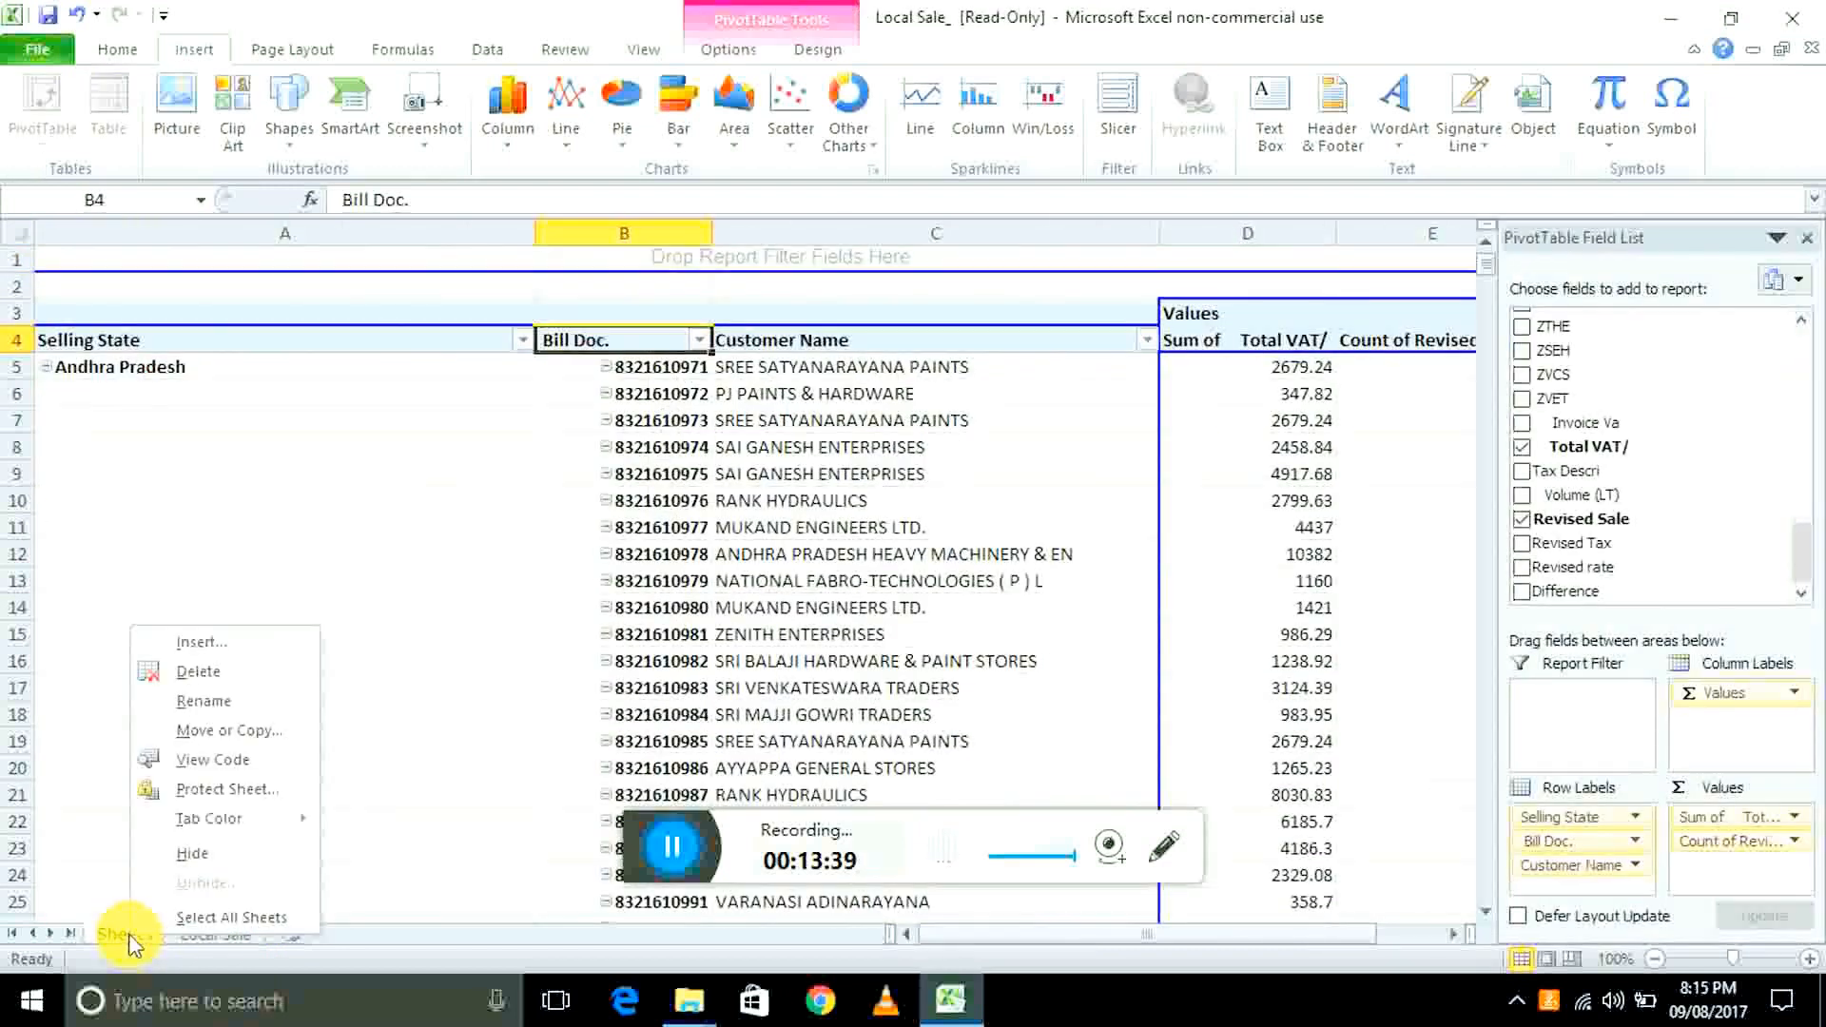
left_click(211, 672)
left_click(845, 573)
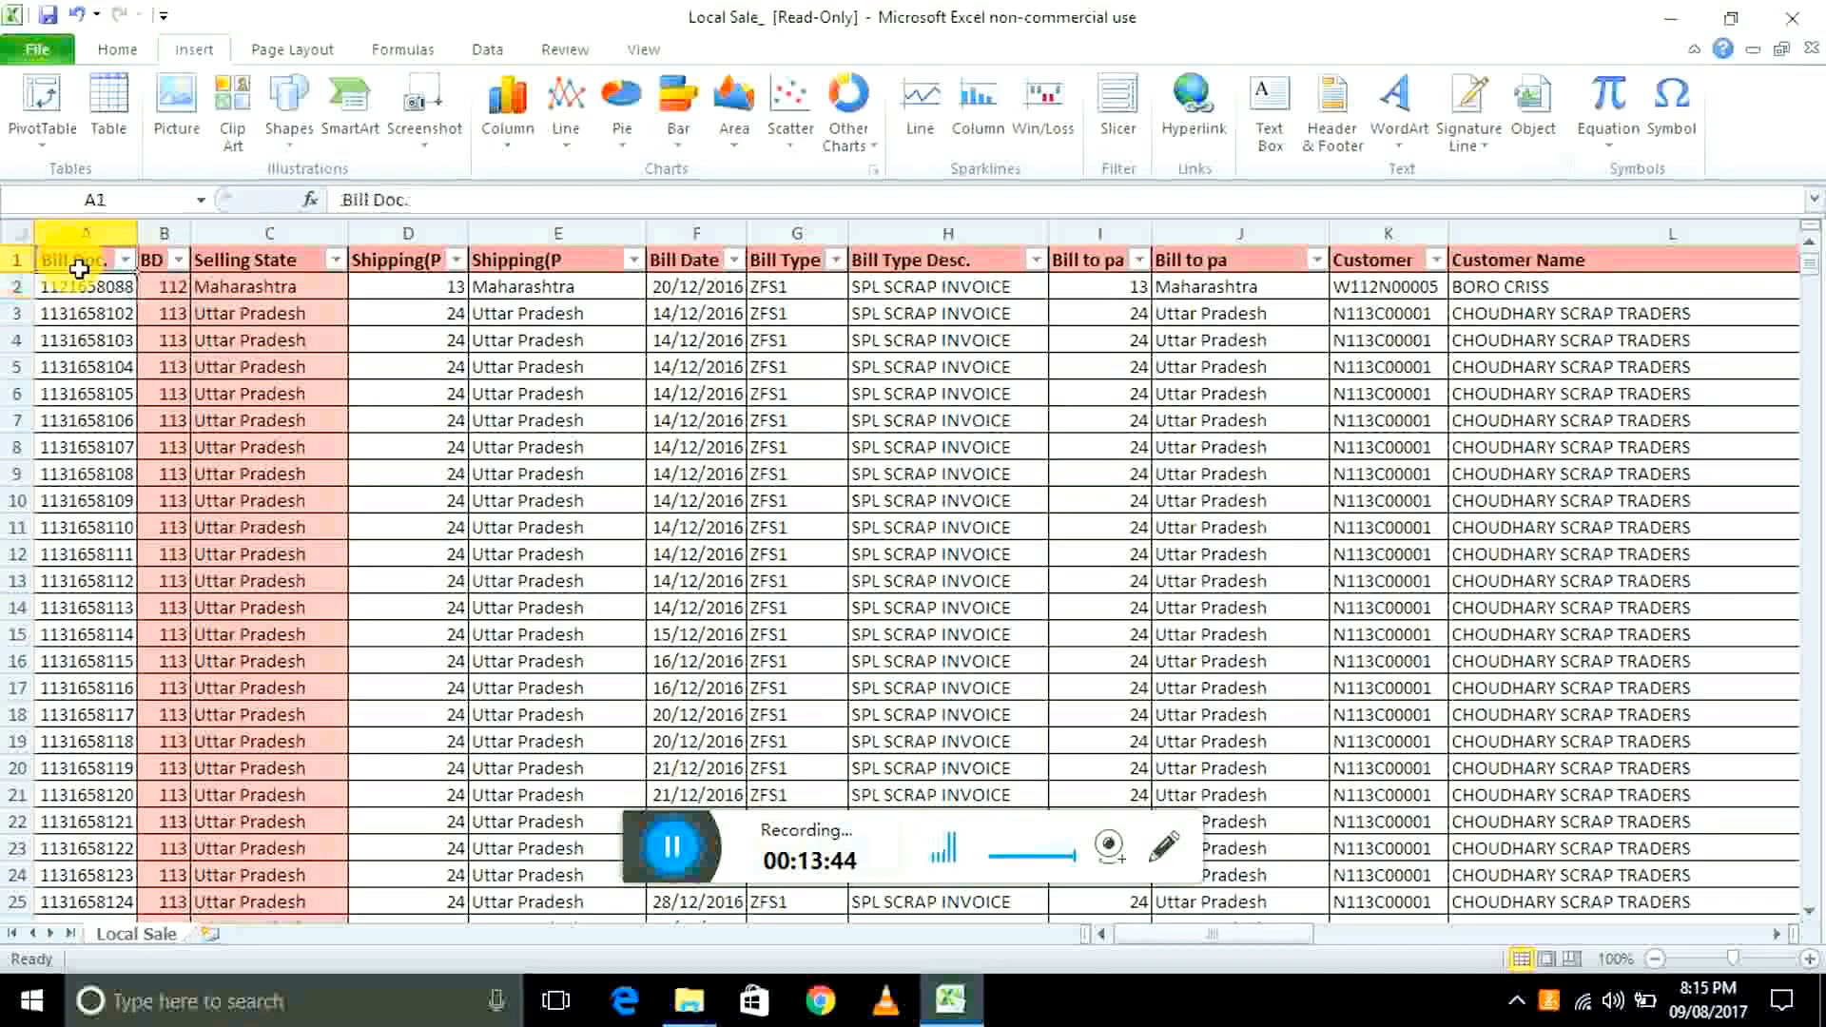
key("ctrl+shift+End")
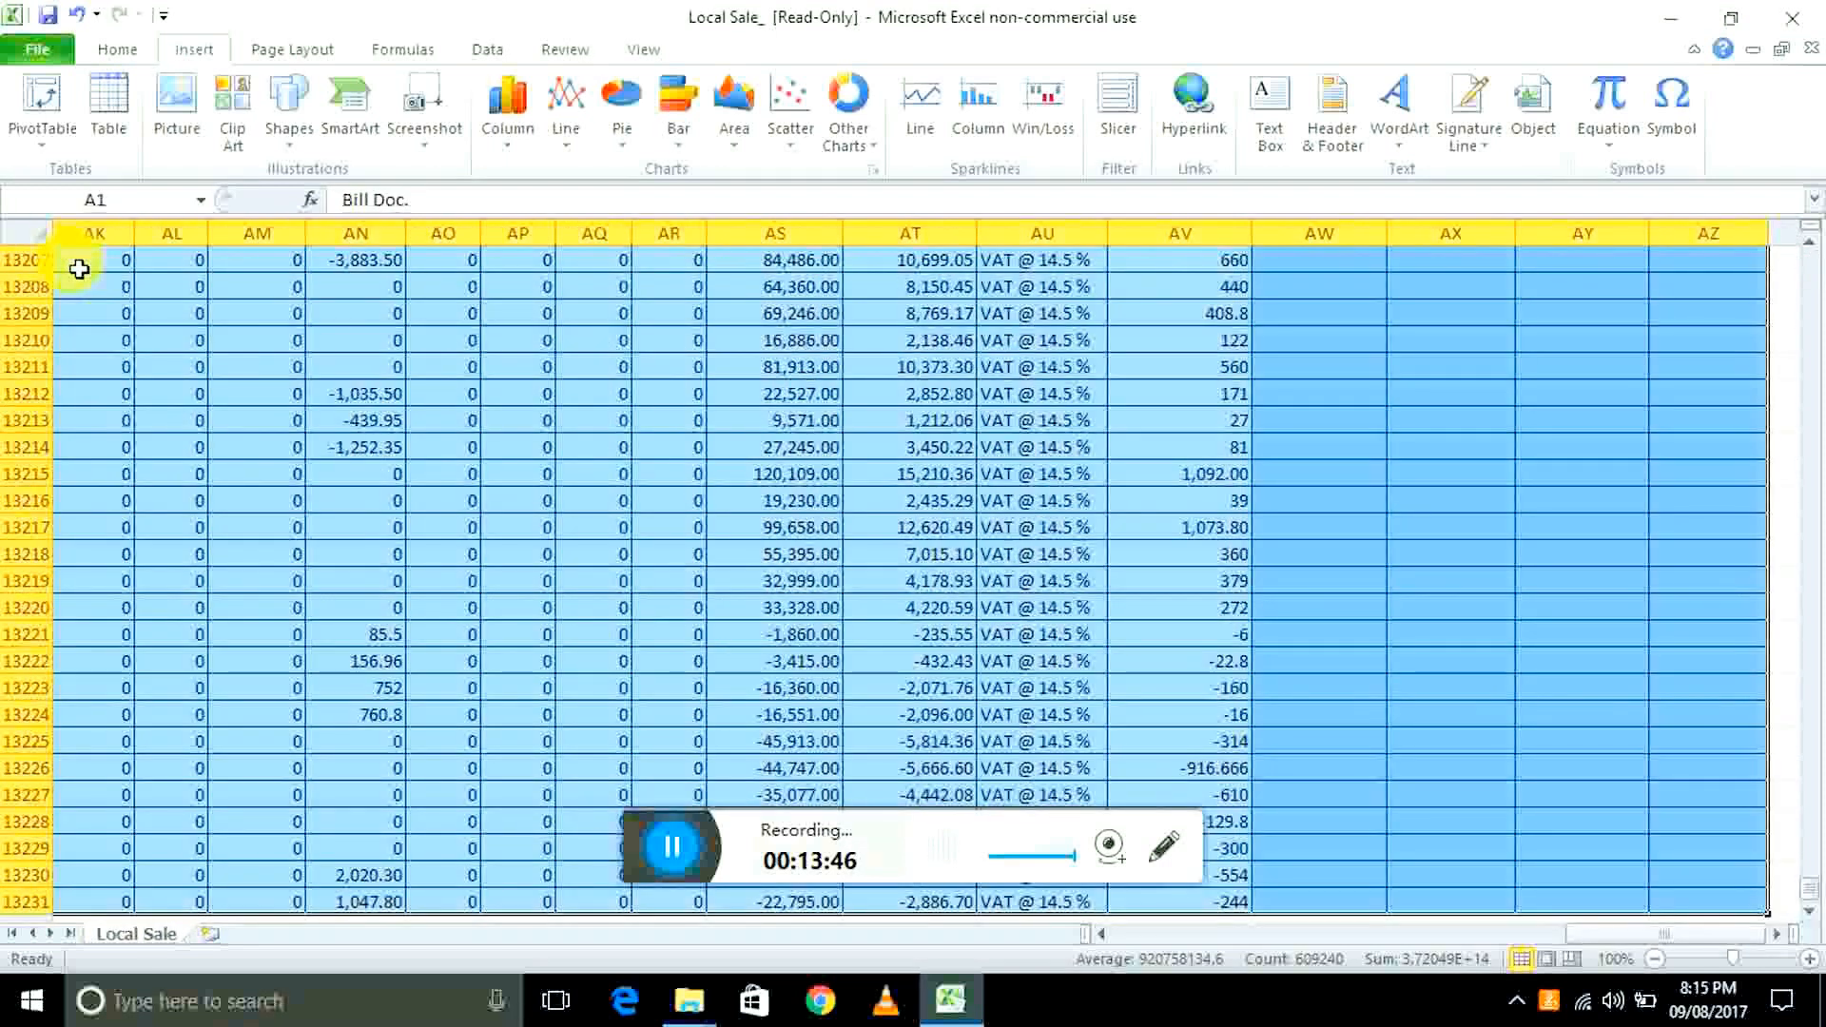
key("alt")
key("n")
key("v")
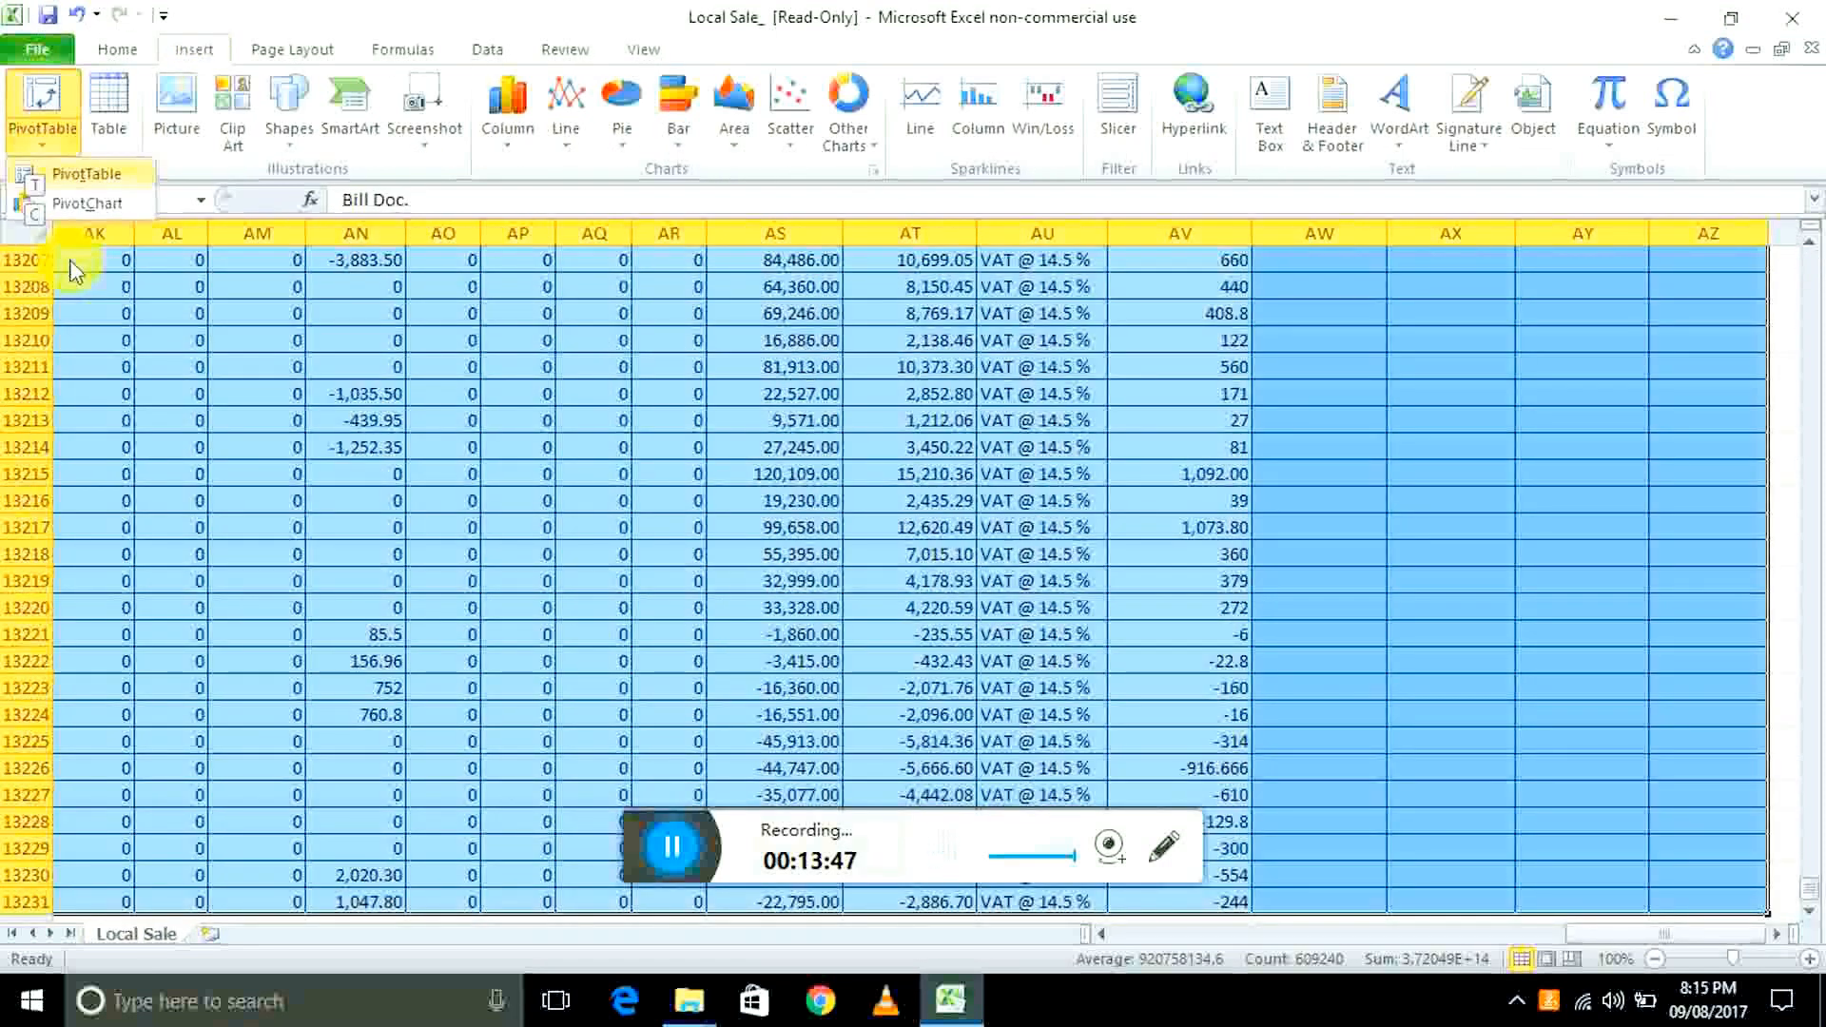
key("t")
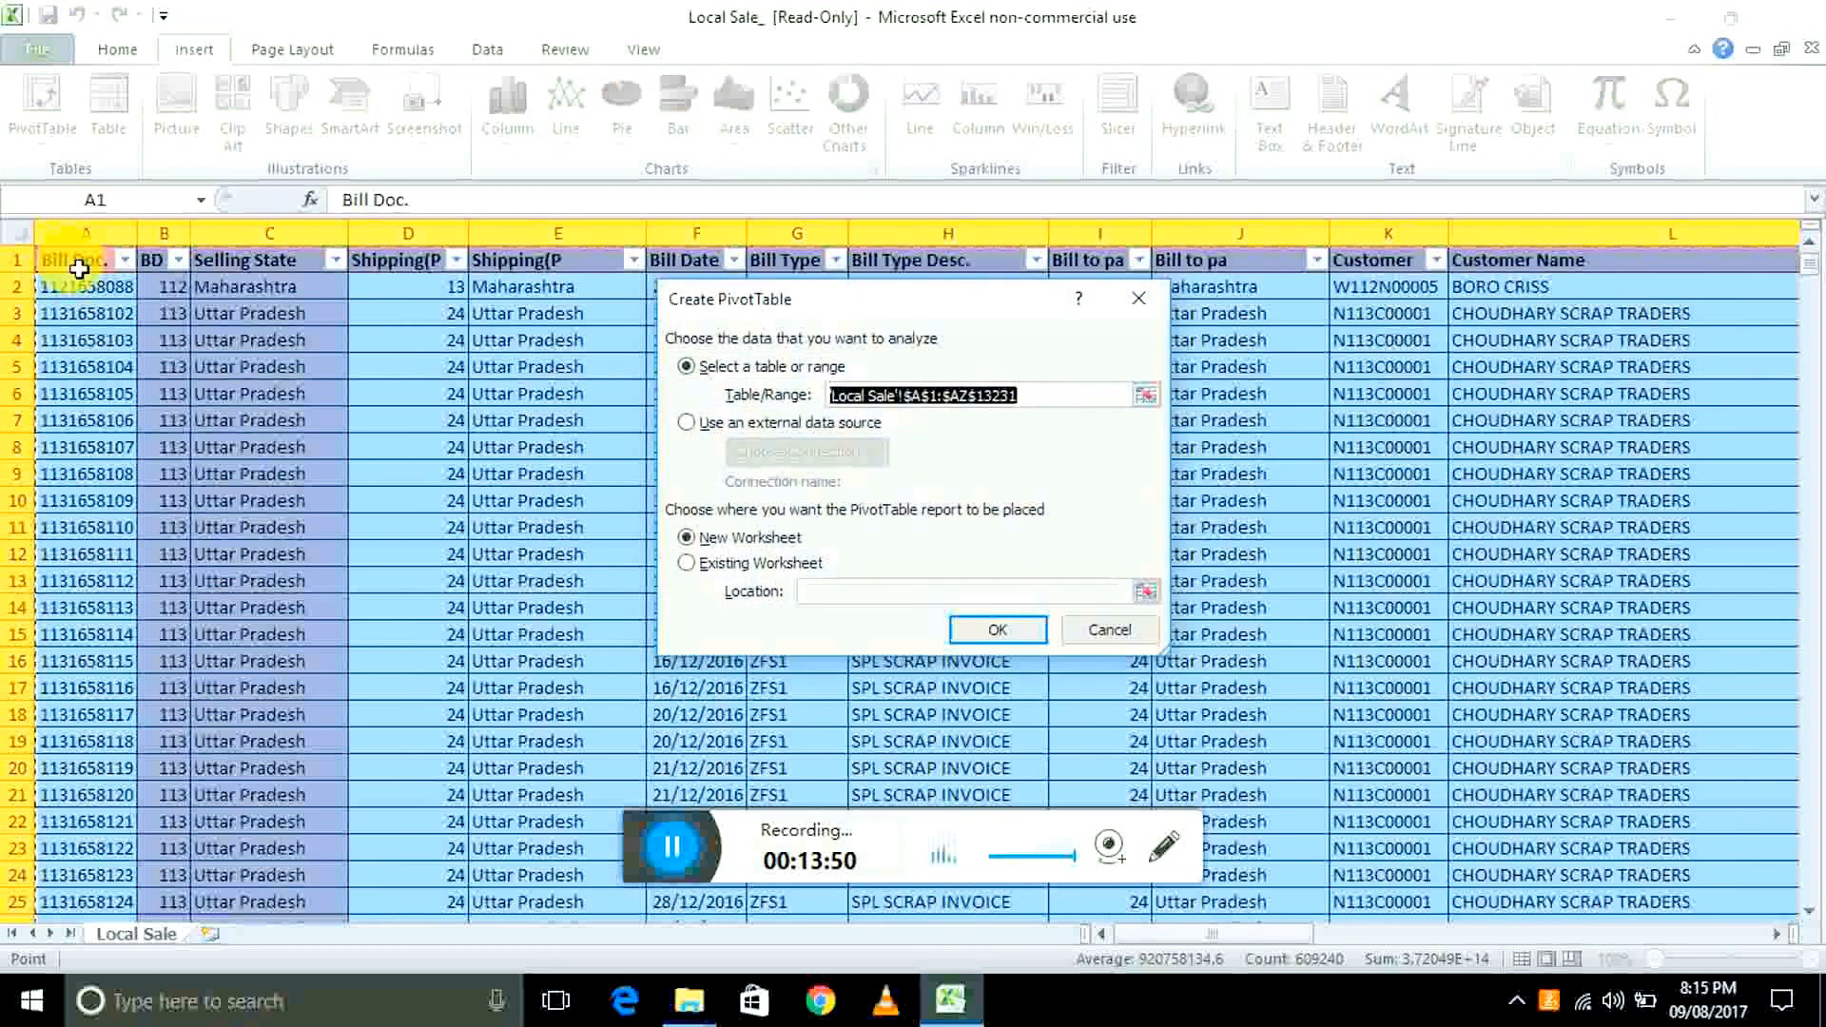
left_click(1109, 628)
key("Down")
key("Up")
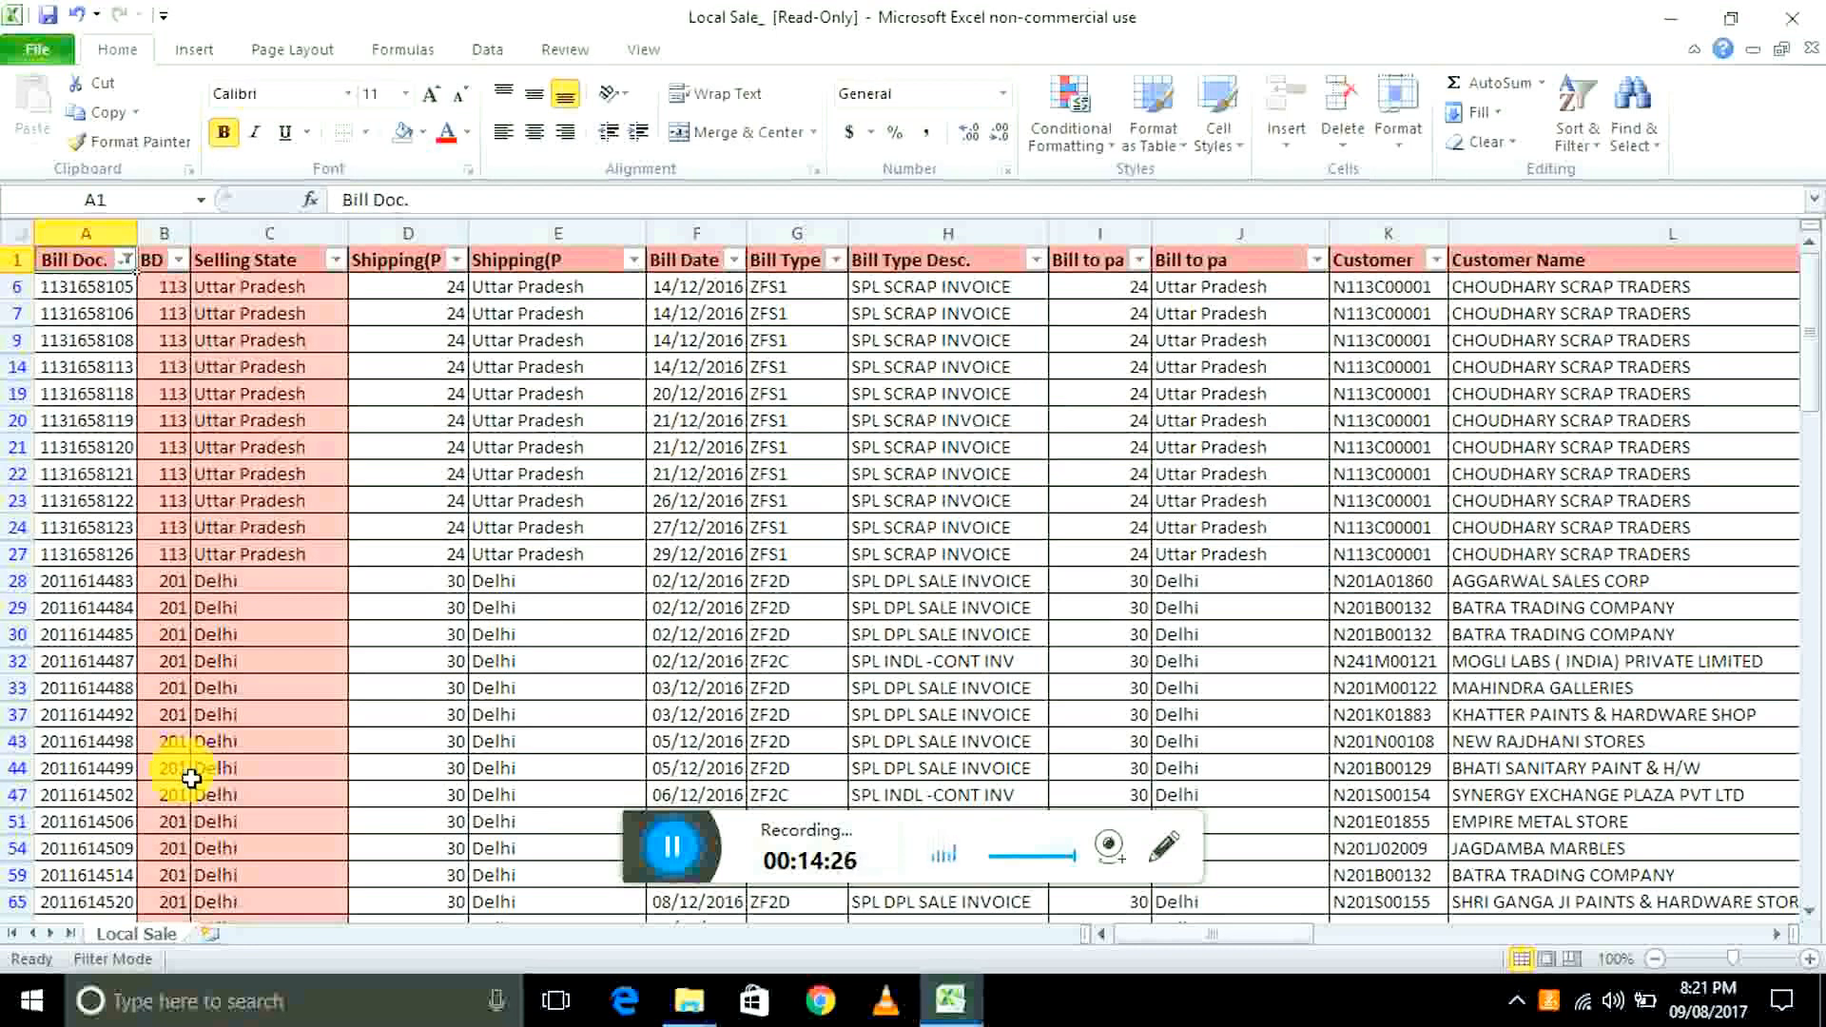
- Clear the filter from the Bill Doc. column on the Local Sale sheet
key("Right")
key("Left")
key("alt+Down")
key("Down")
key("Down")
key("Down")
key("Down")
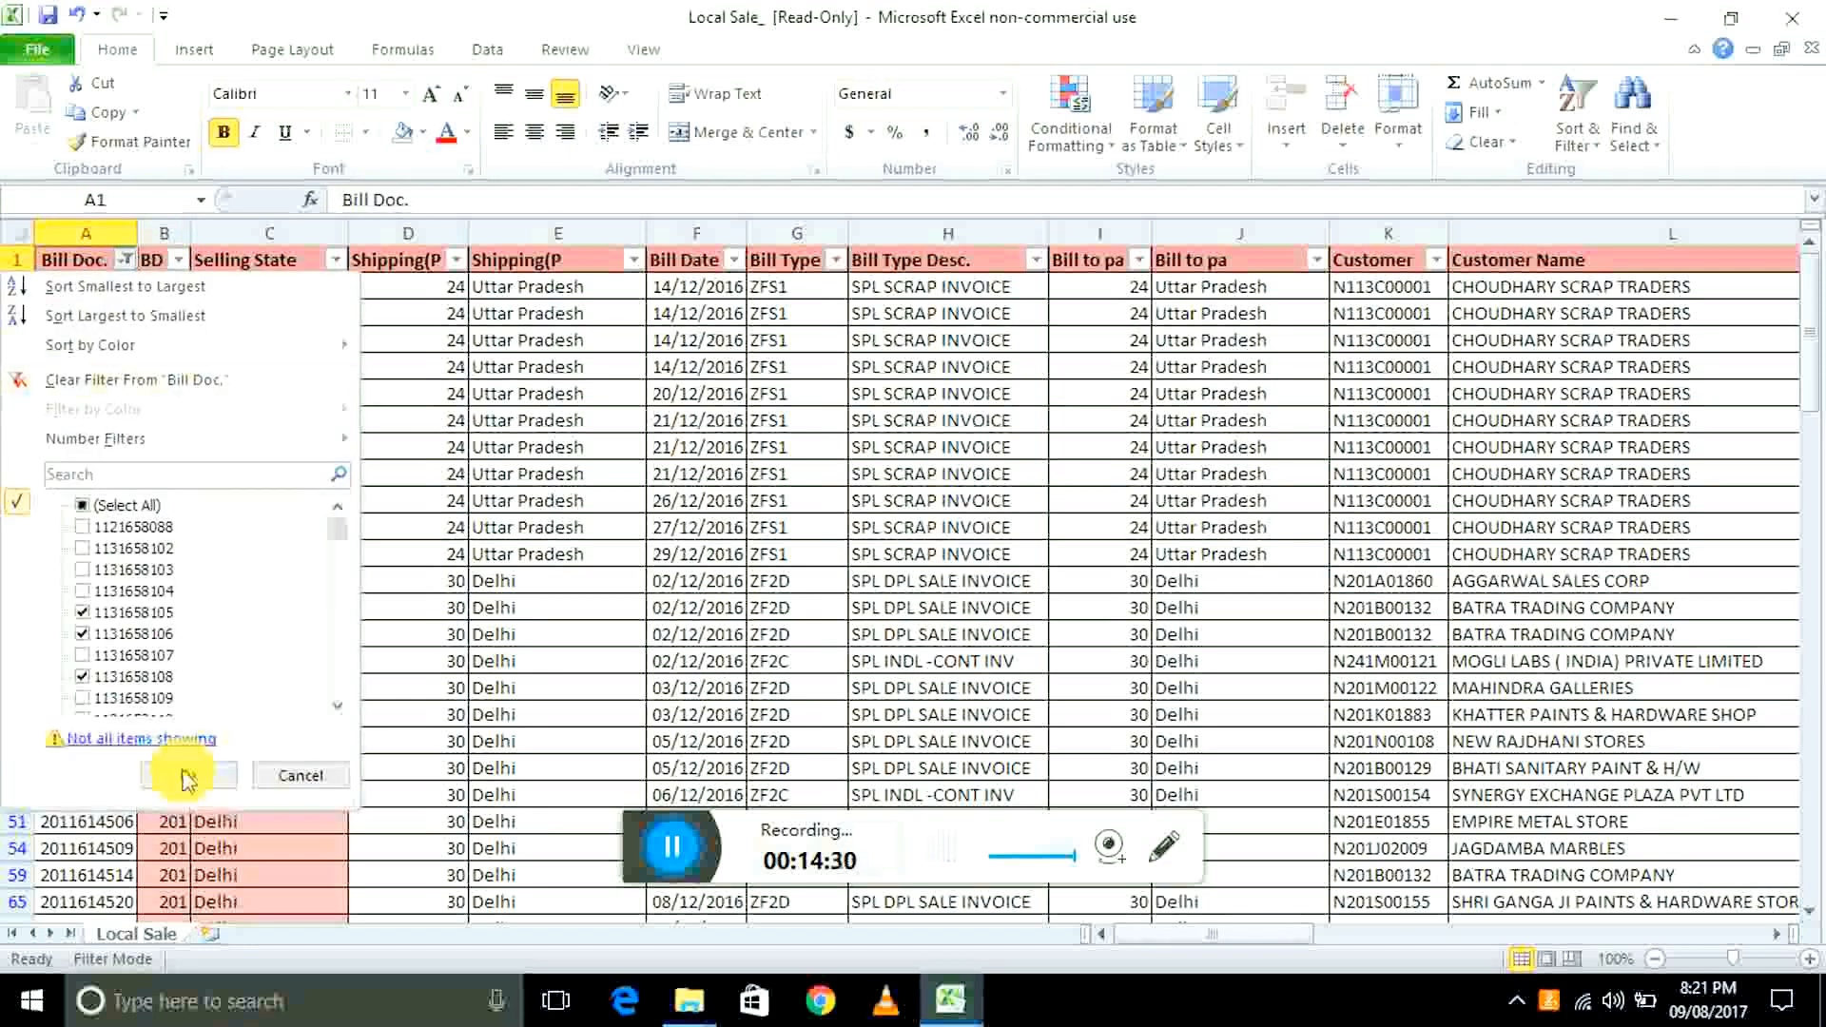
key("Return")
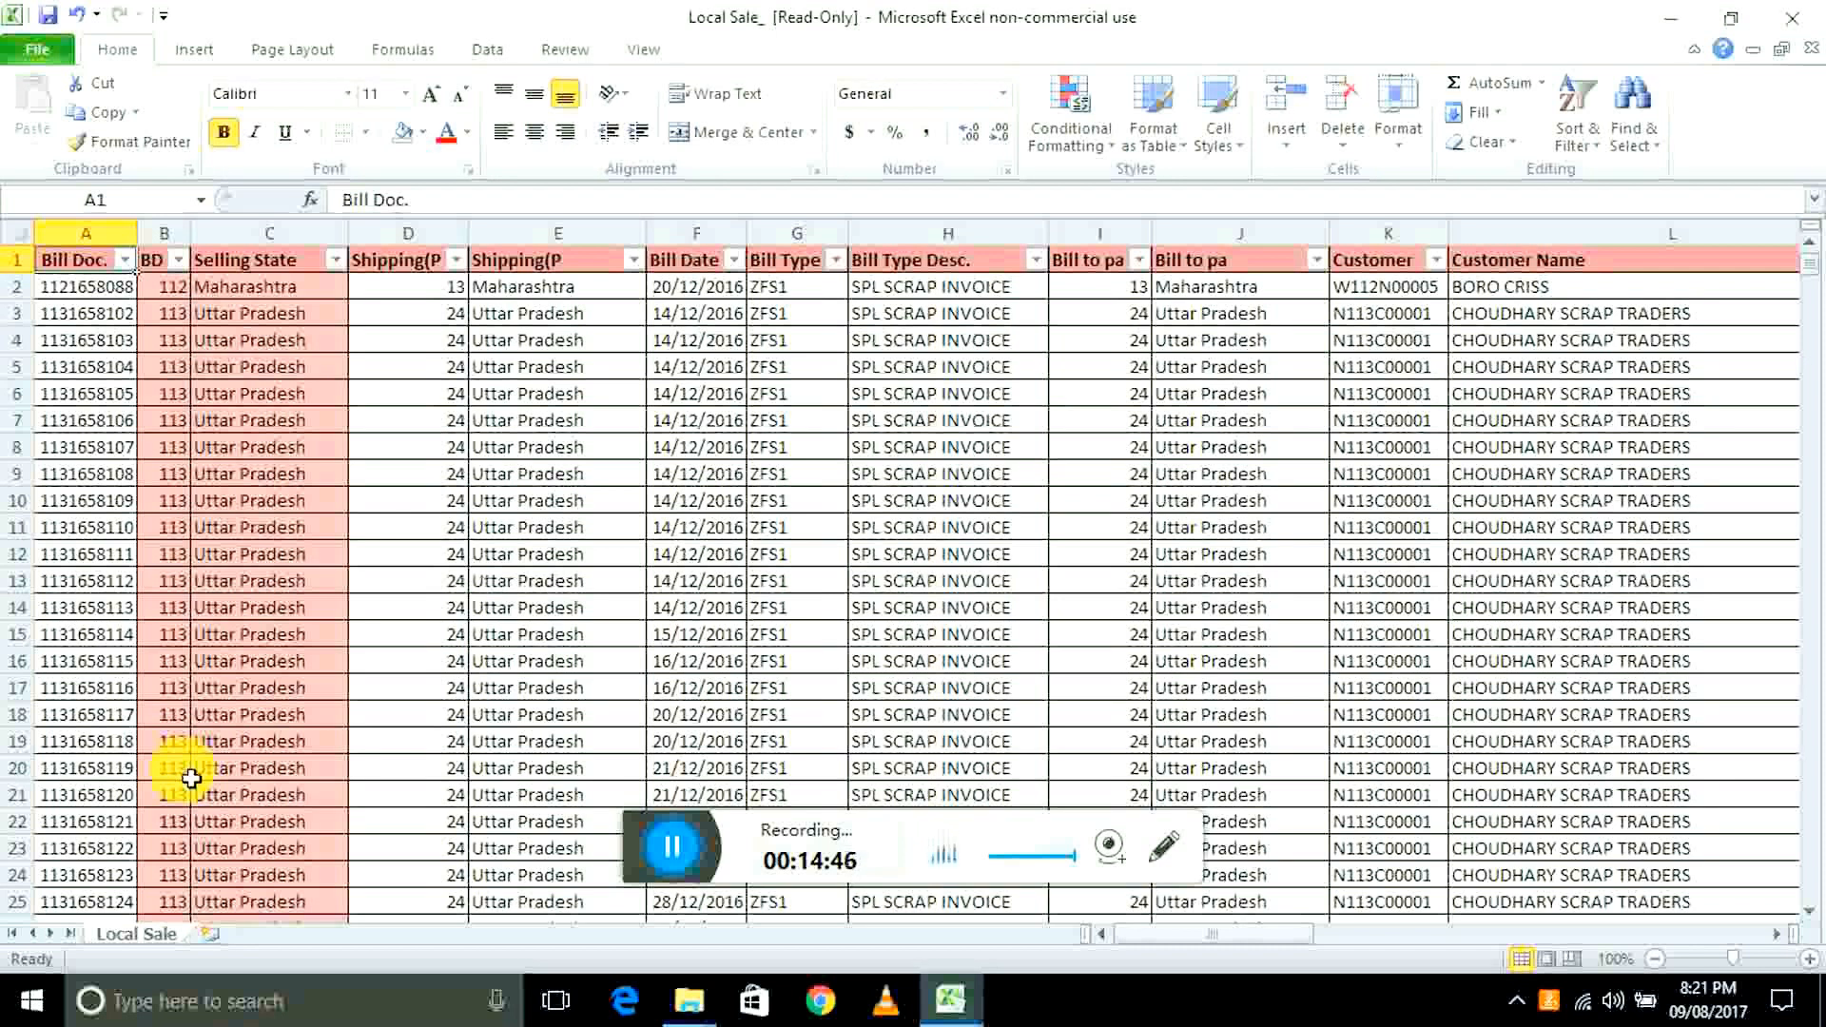
- Switch to the Book2 workbook and look through its Bill Doc. list down to the last row and back to the header
key("alt+Tab")
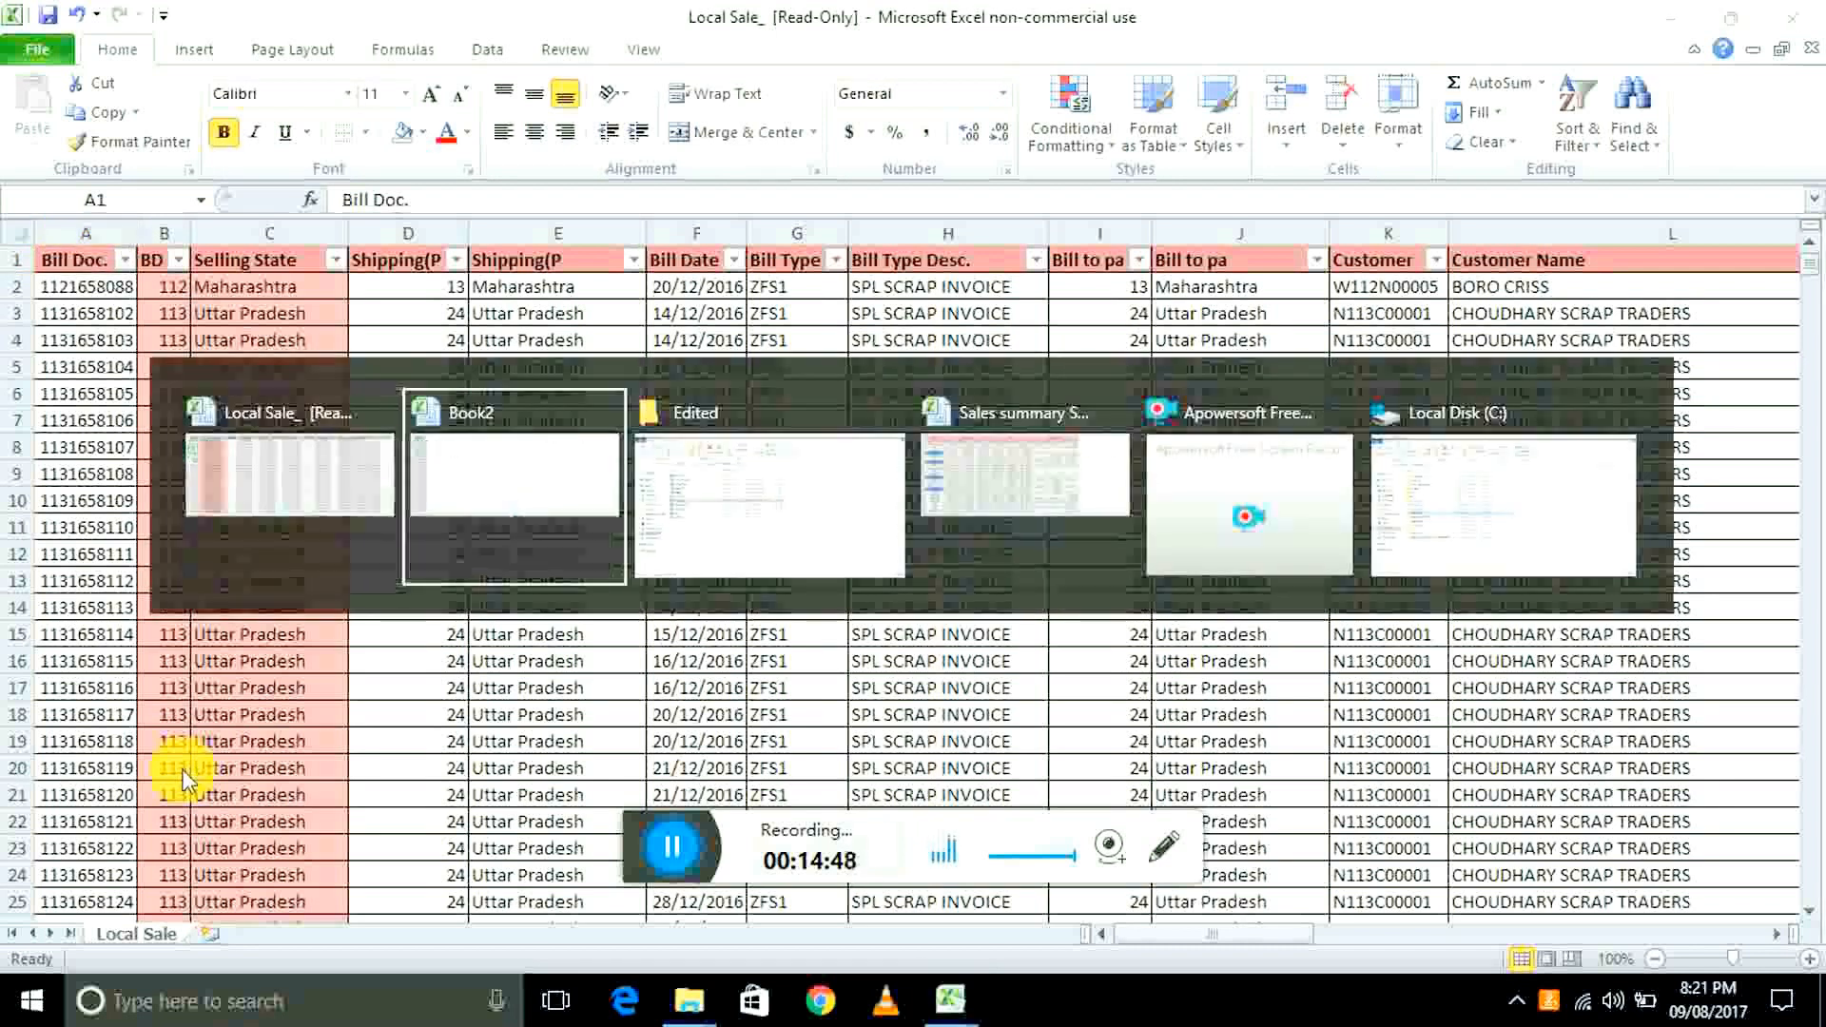
key("Up")
key("Up")
key("Down")
key("Down")
key("Down")
key("Down")
key("Down")
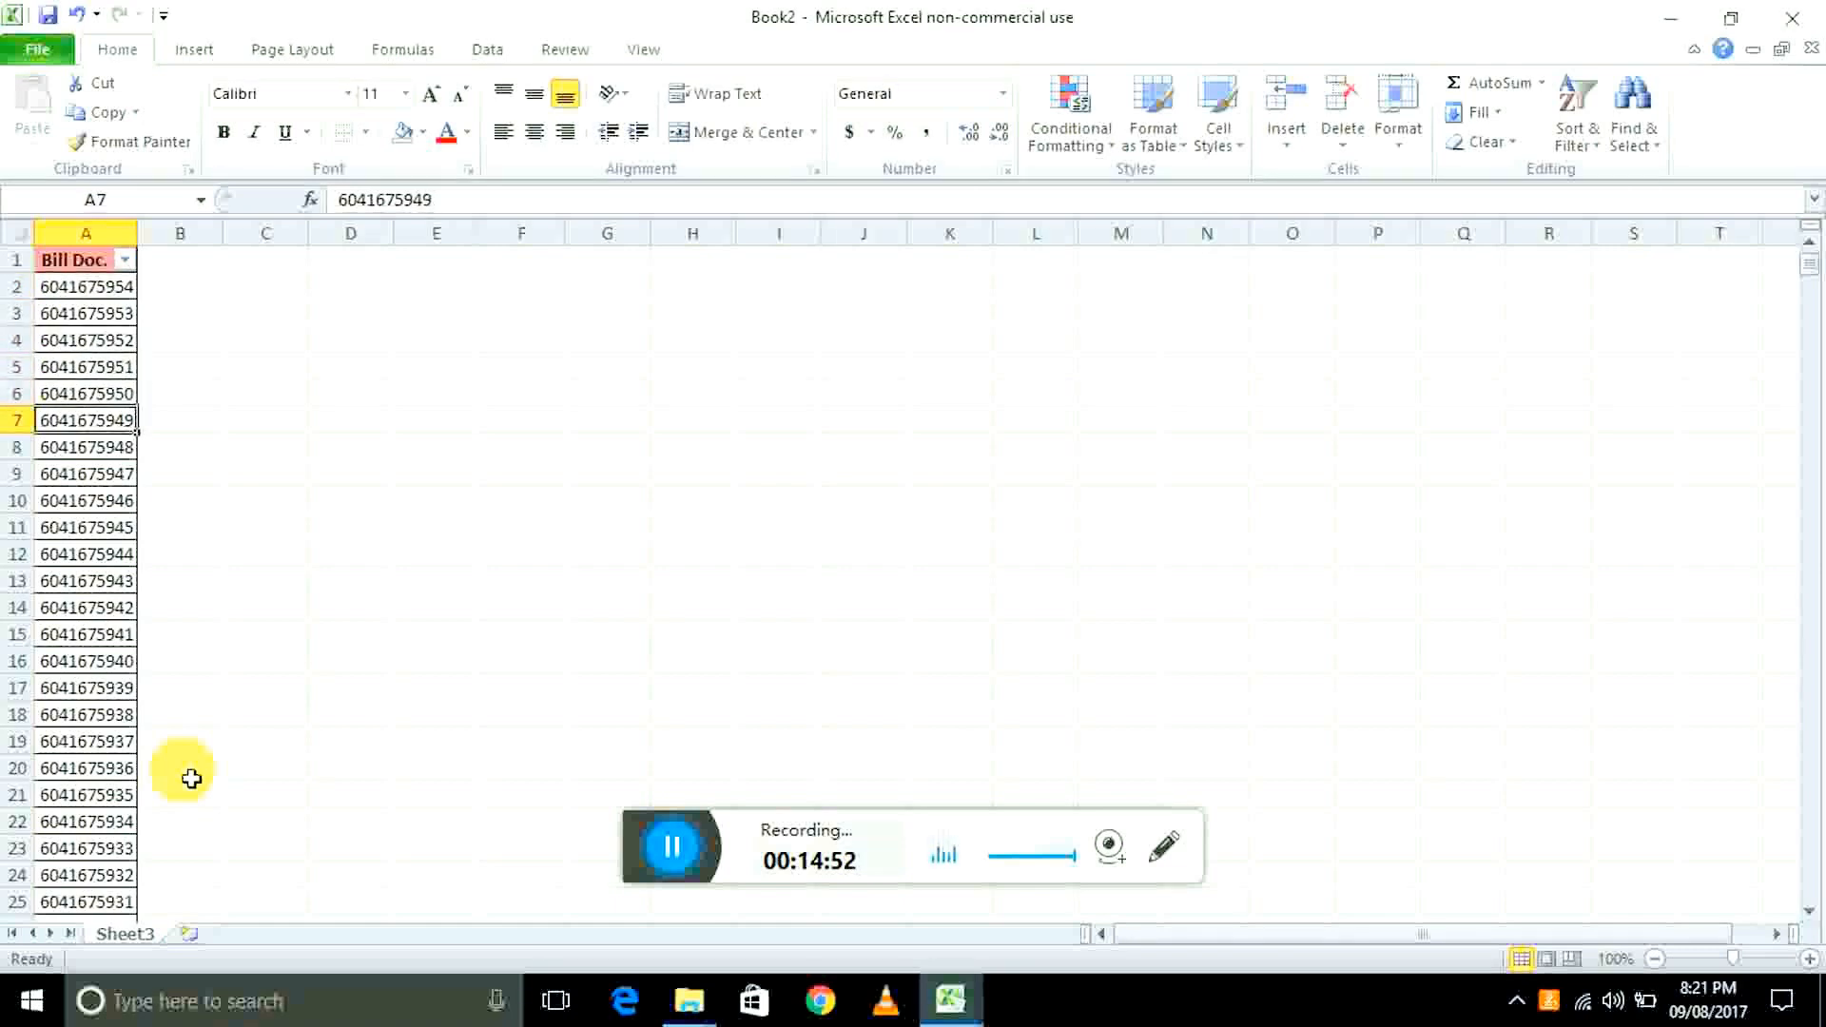
key("ctrl+Down")
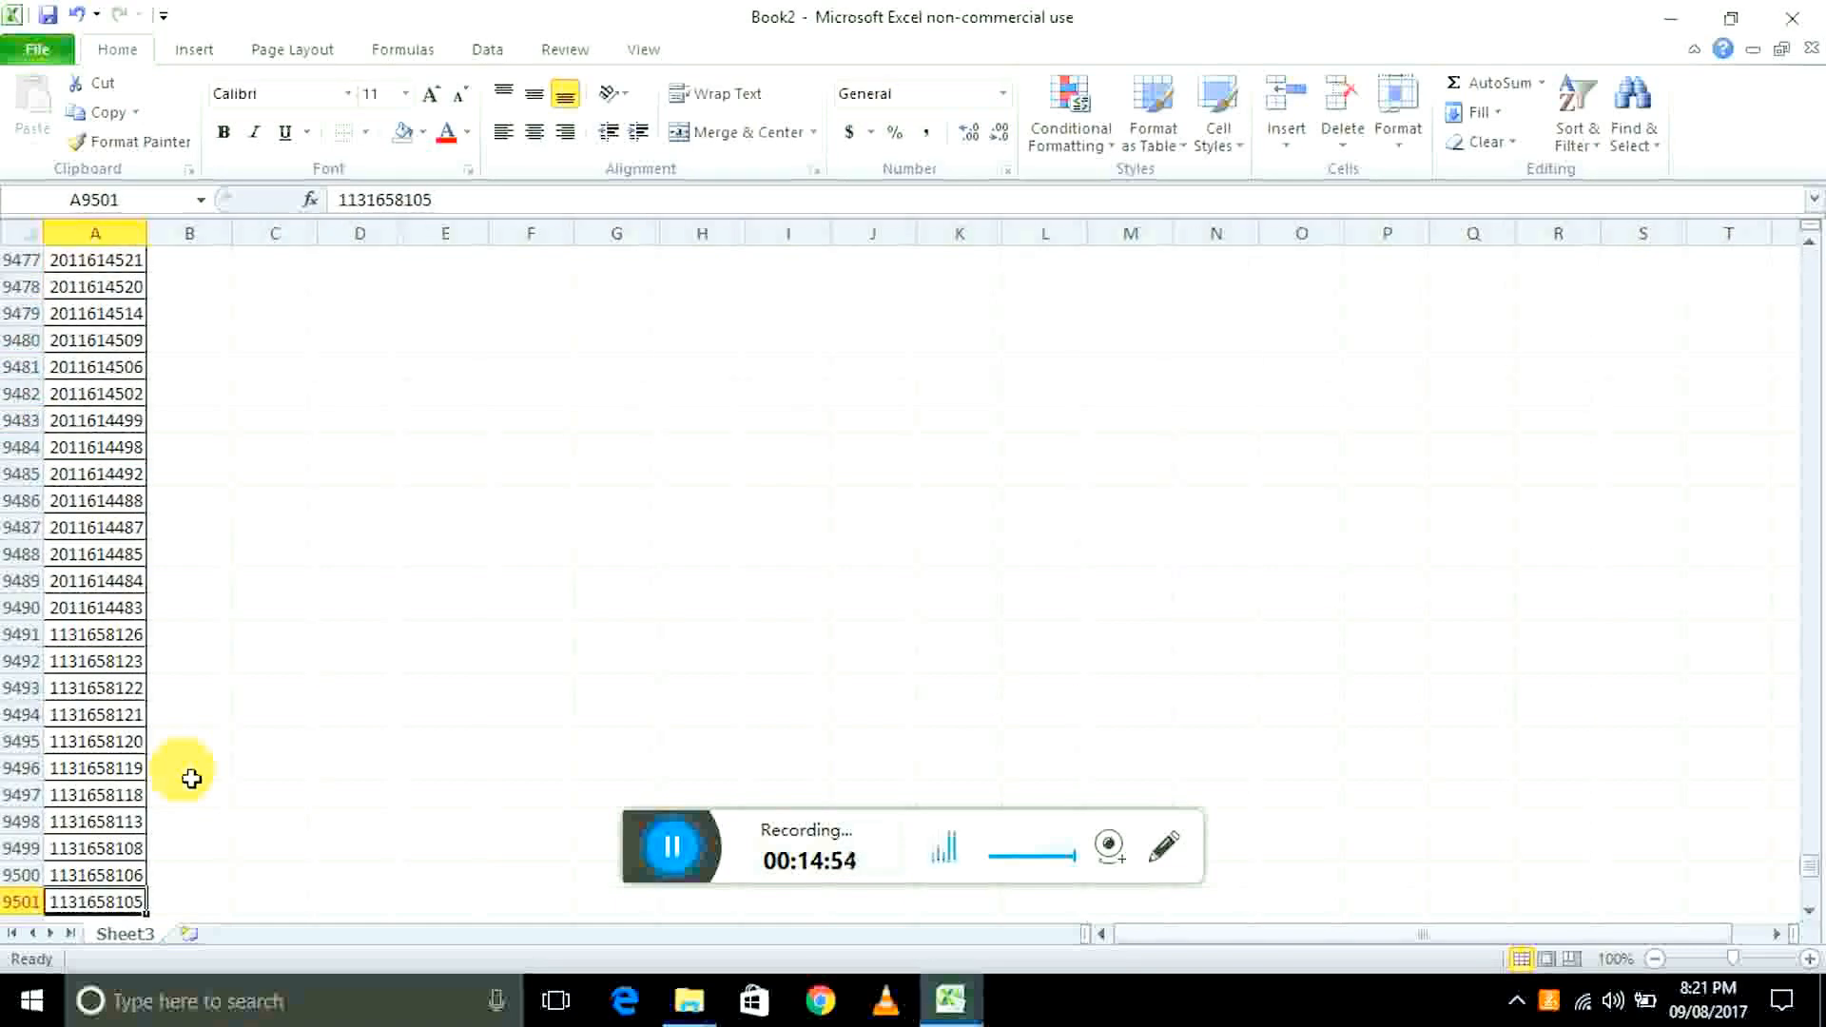
key("ctrl+shift+Up")
key("ctrl+shift+Down")
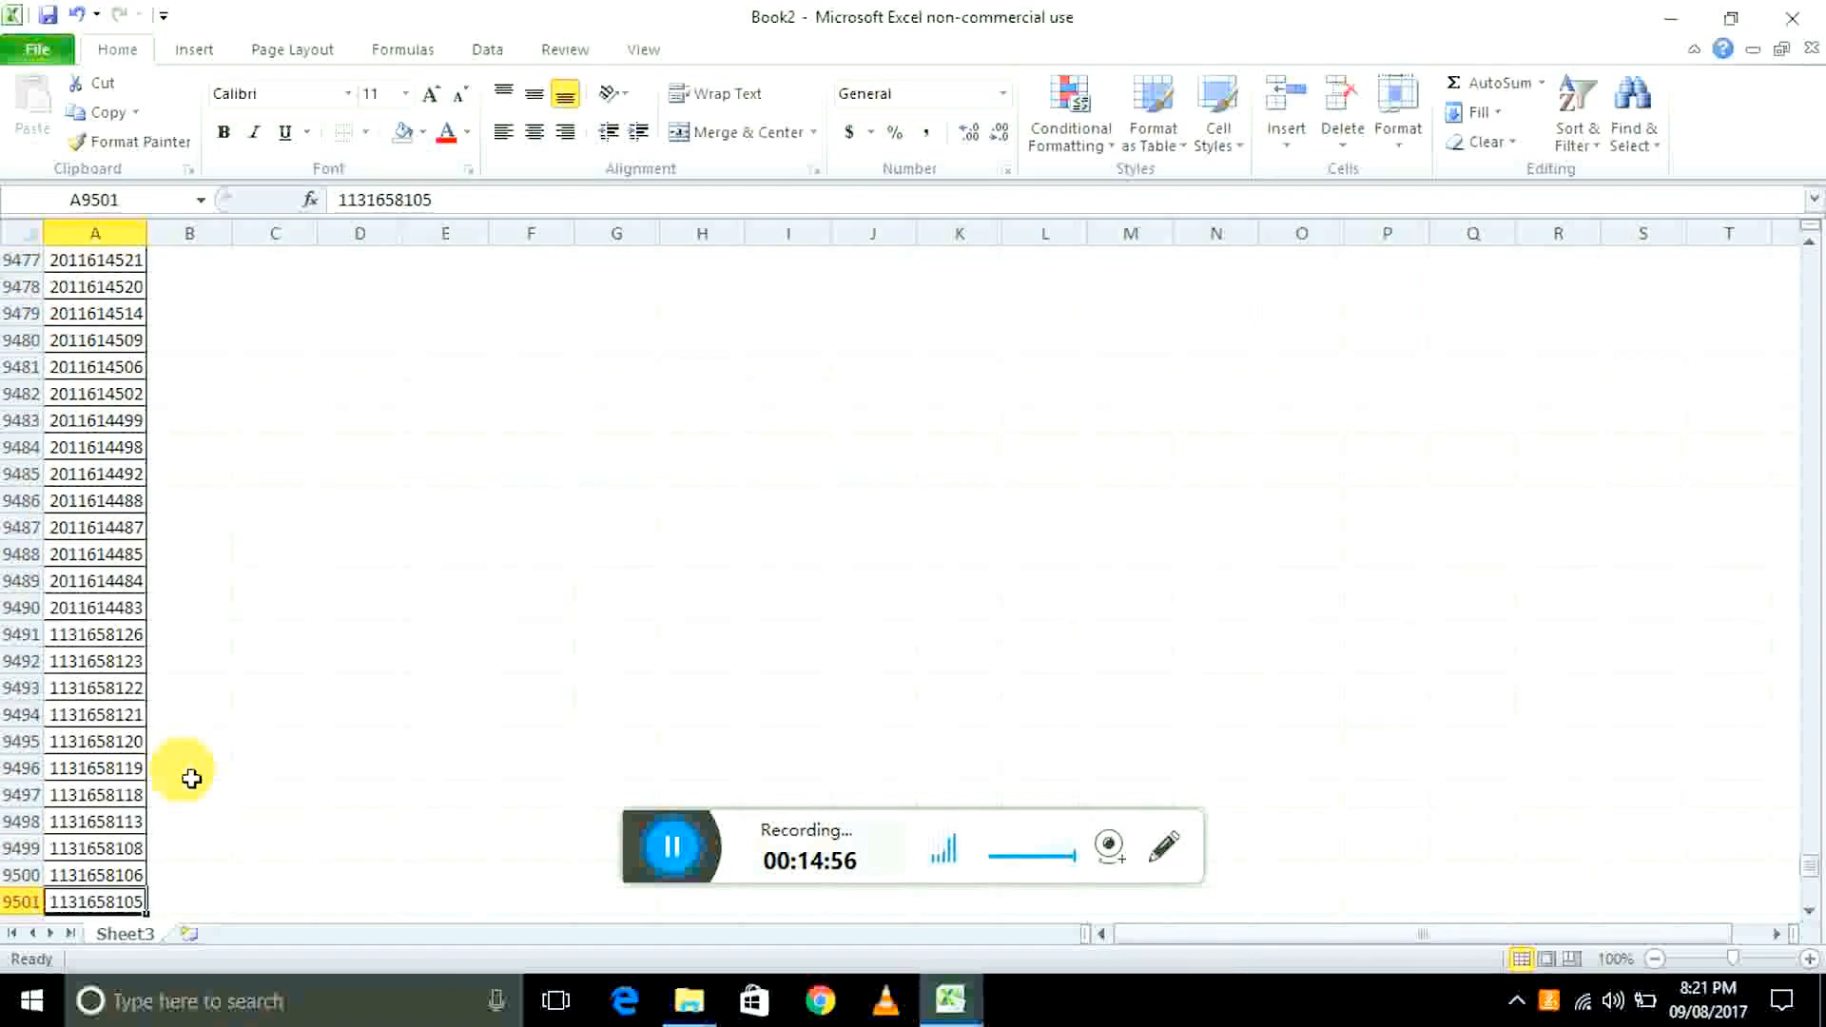
key("ctrl+Up")
- Switch to the Local Sale_ workbook and check the first entry of the Selling State column
key("alt+Tab")
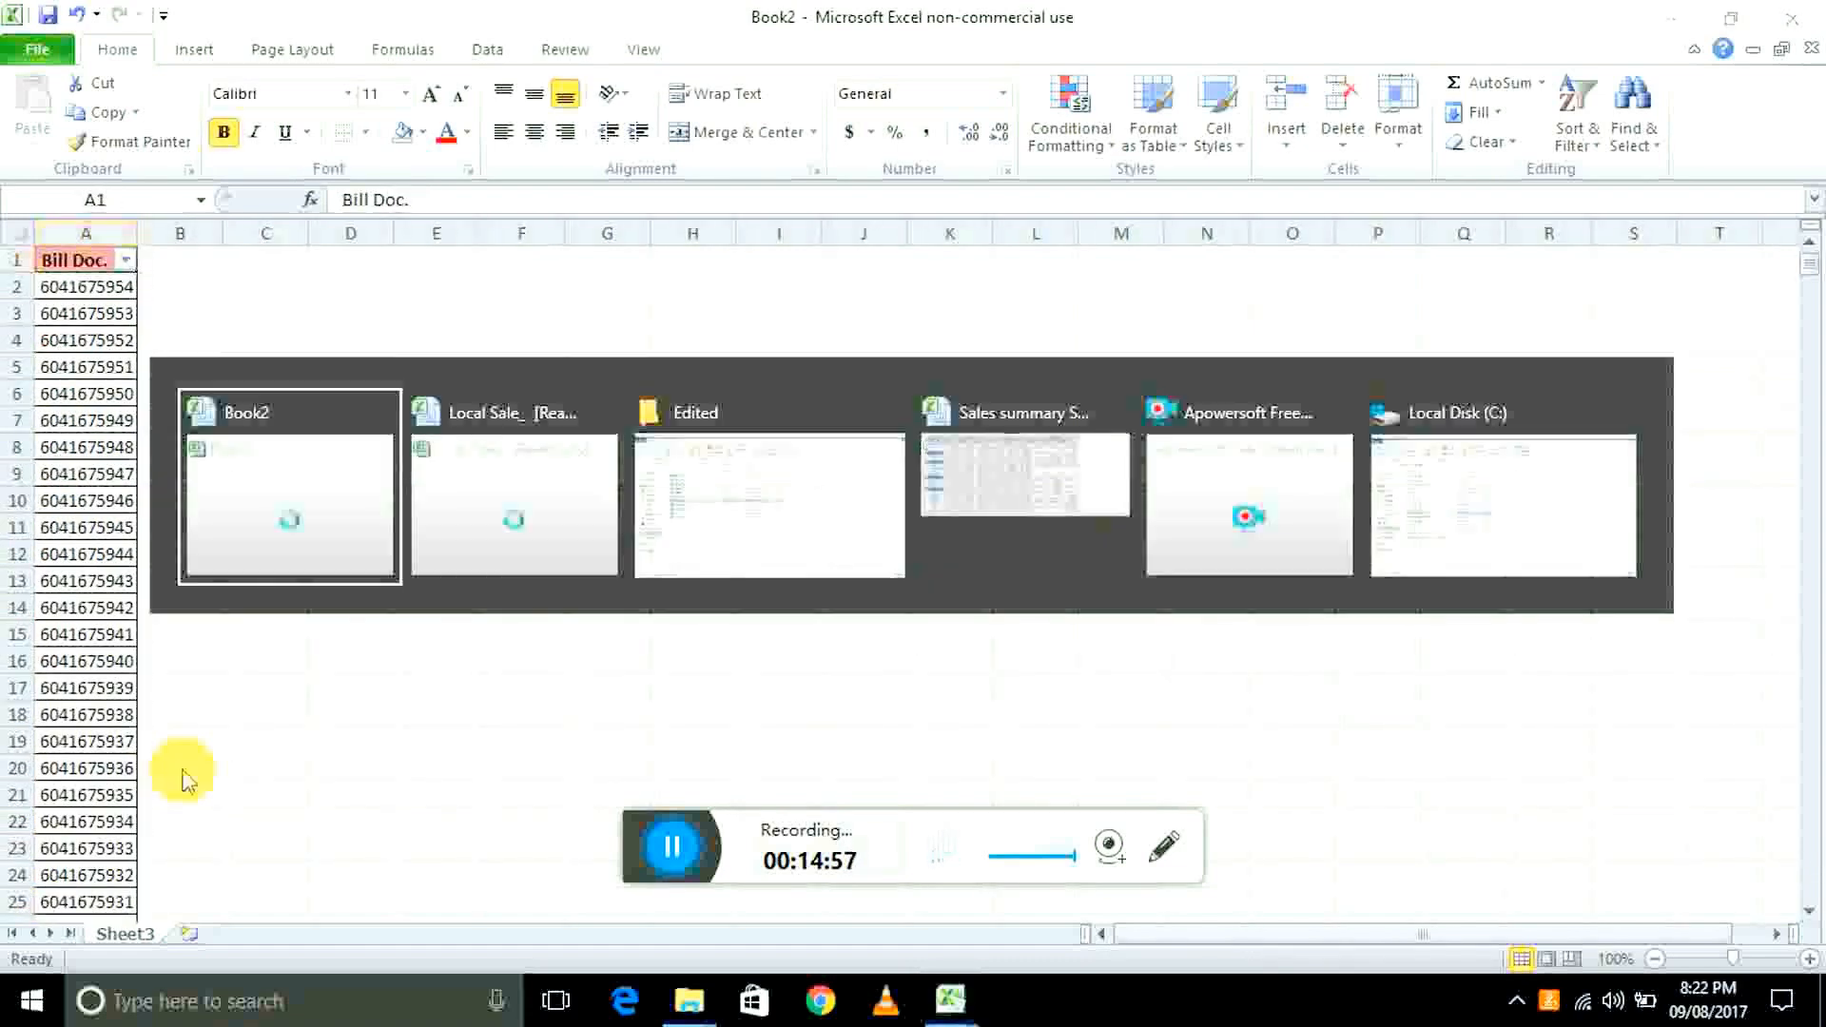
key("Right")
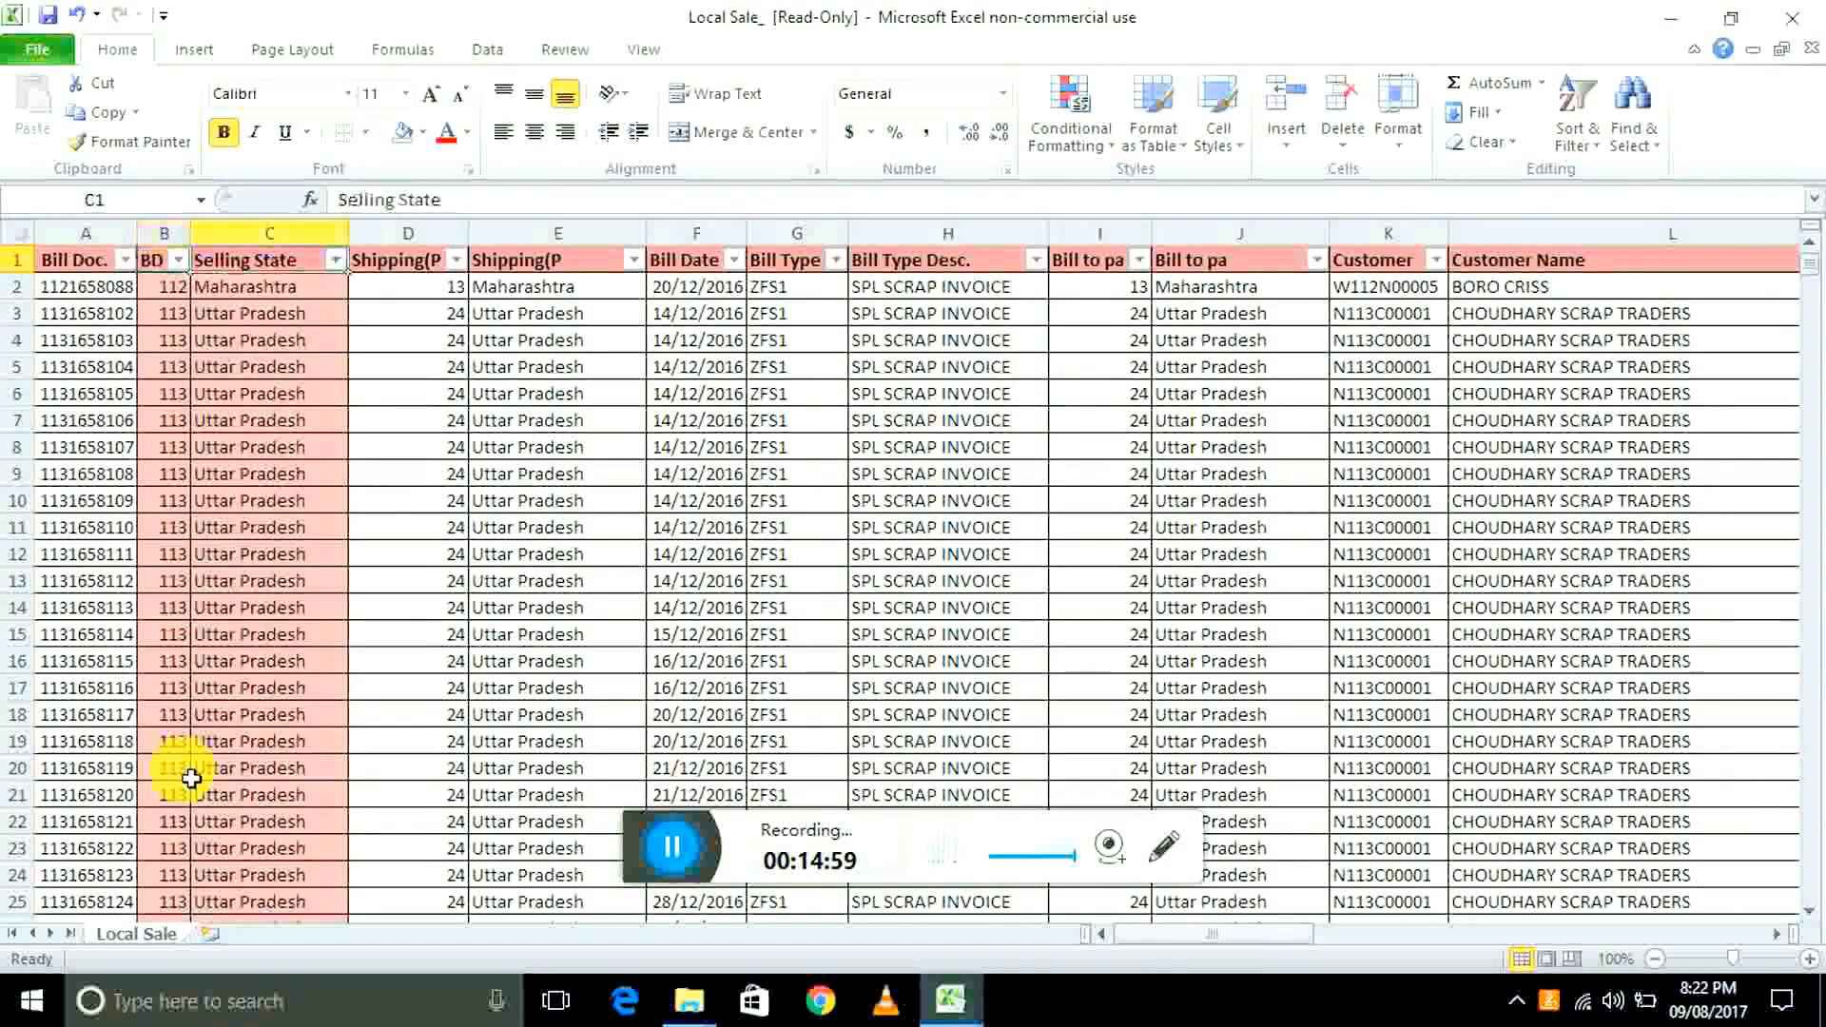
key("Down")
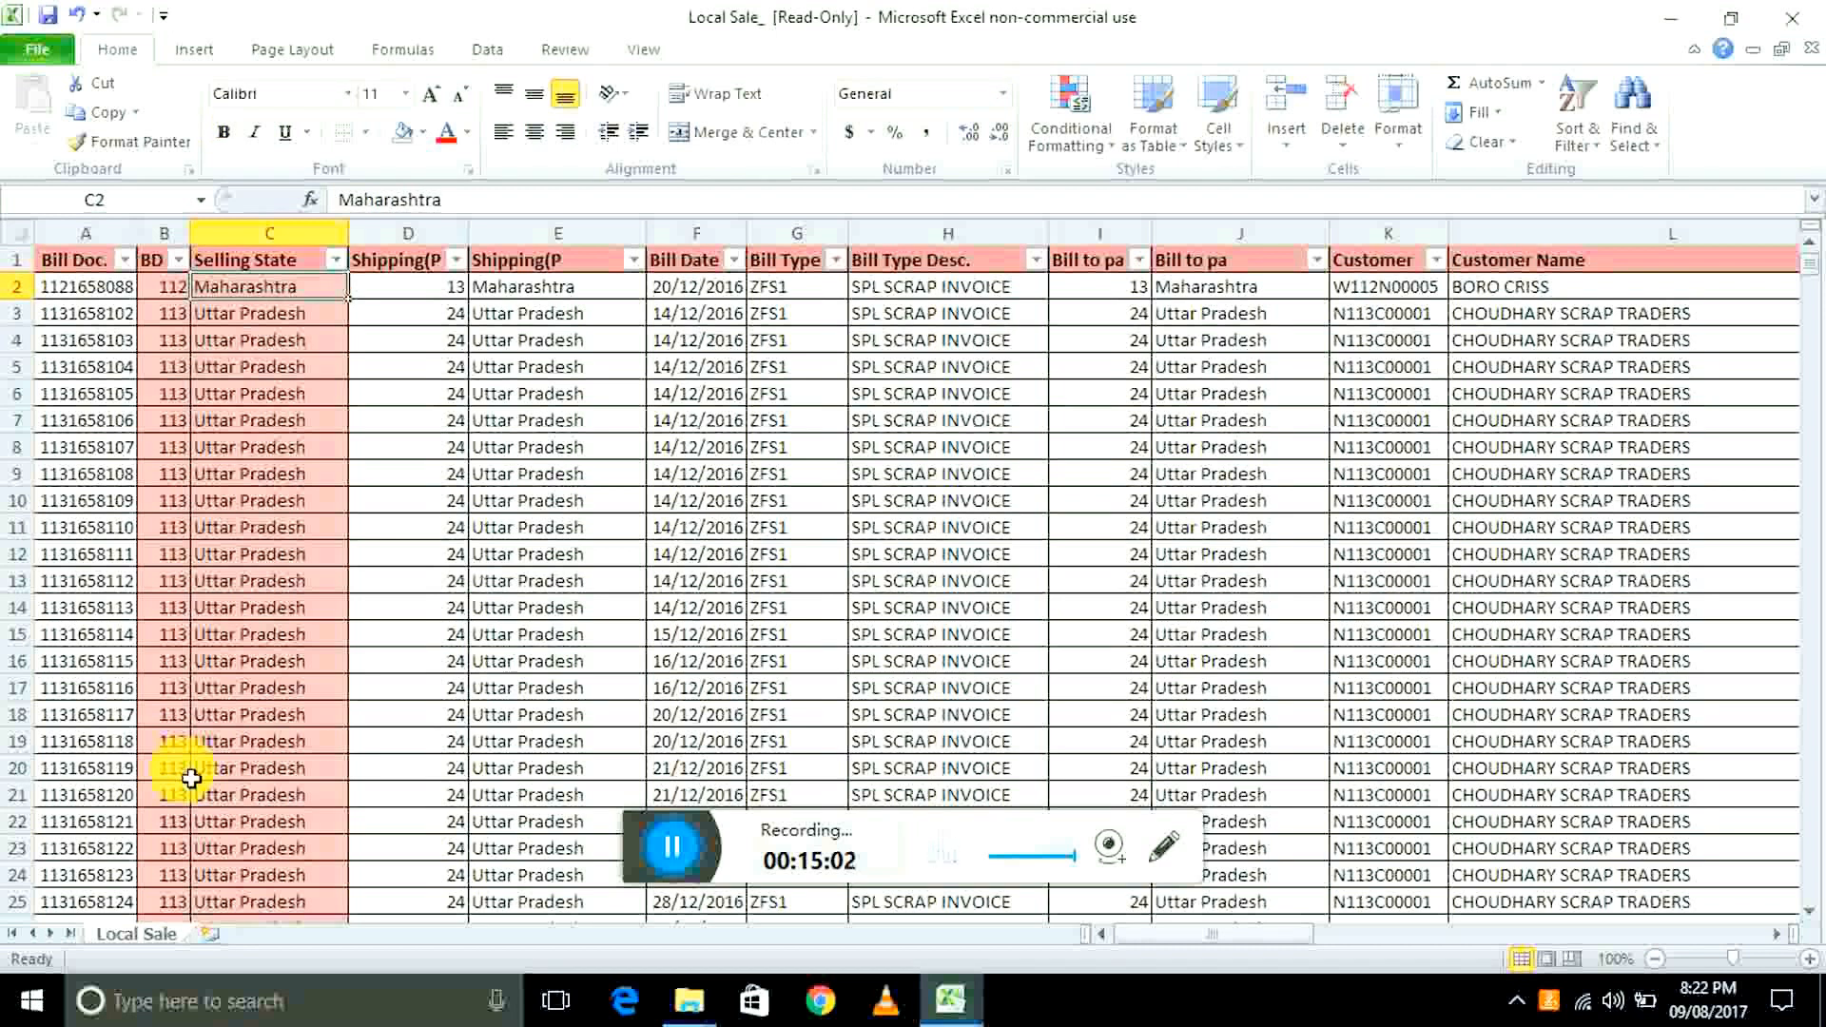
- Switch to Book2 and check the Bill Doc. numbers by selecting them from A2 to the last row, then return to A1
key("alt+Tab")
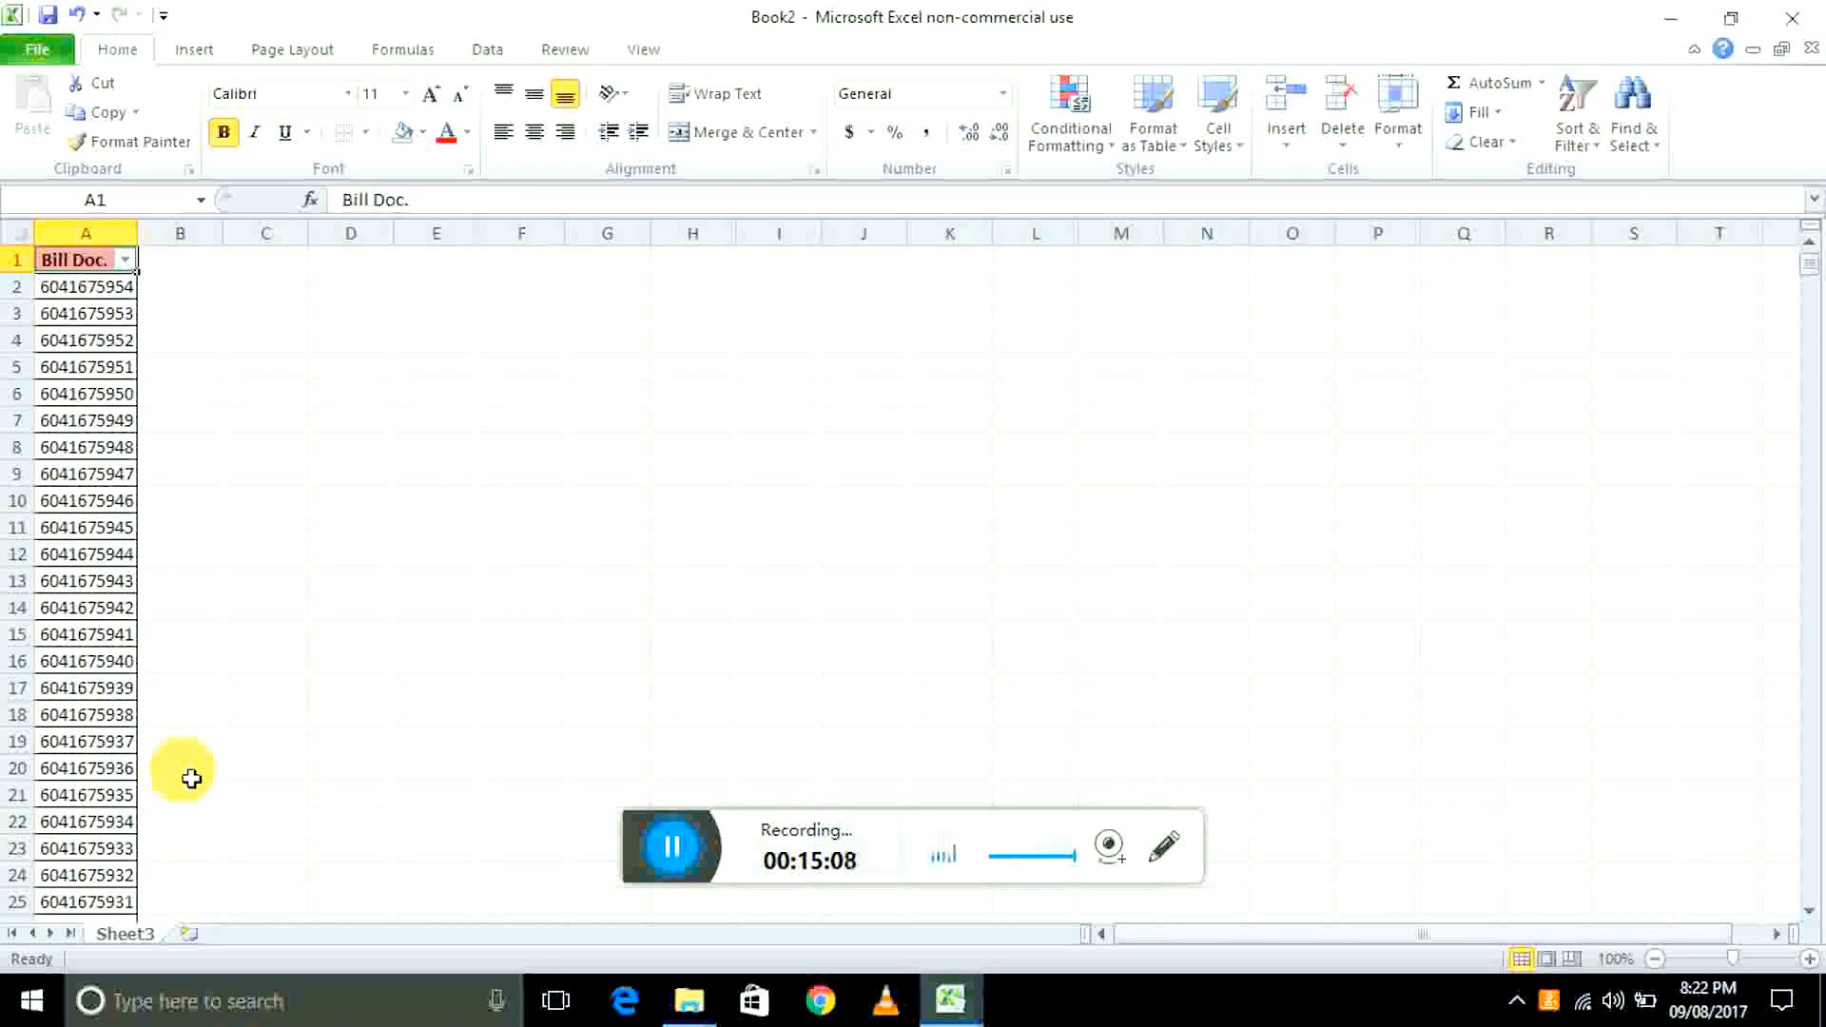
key("Right")
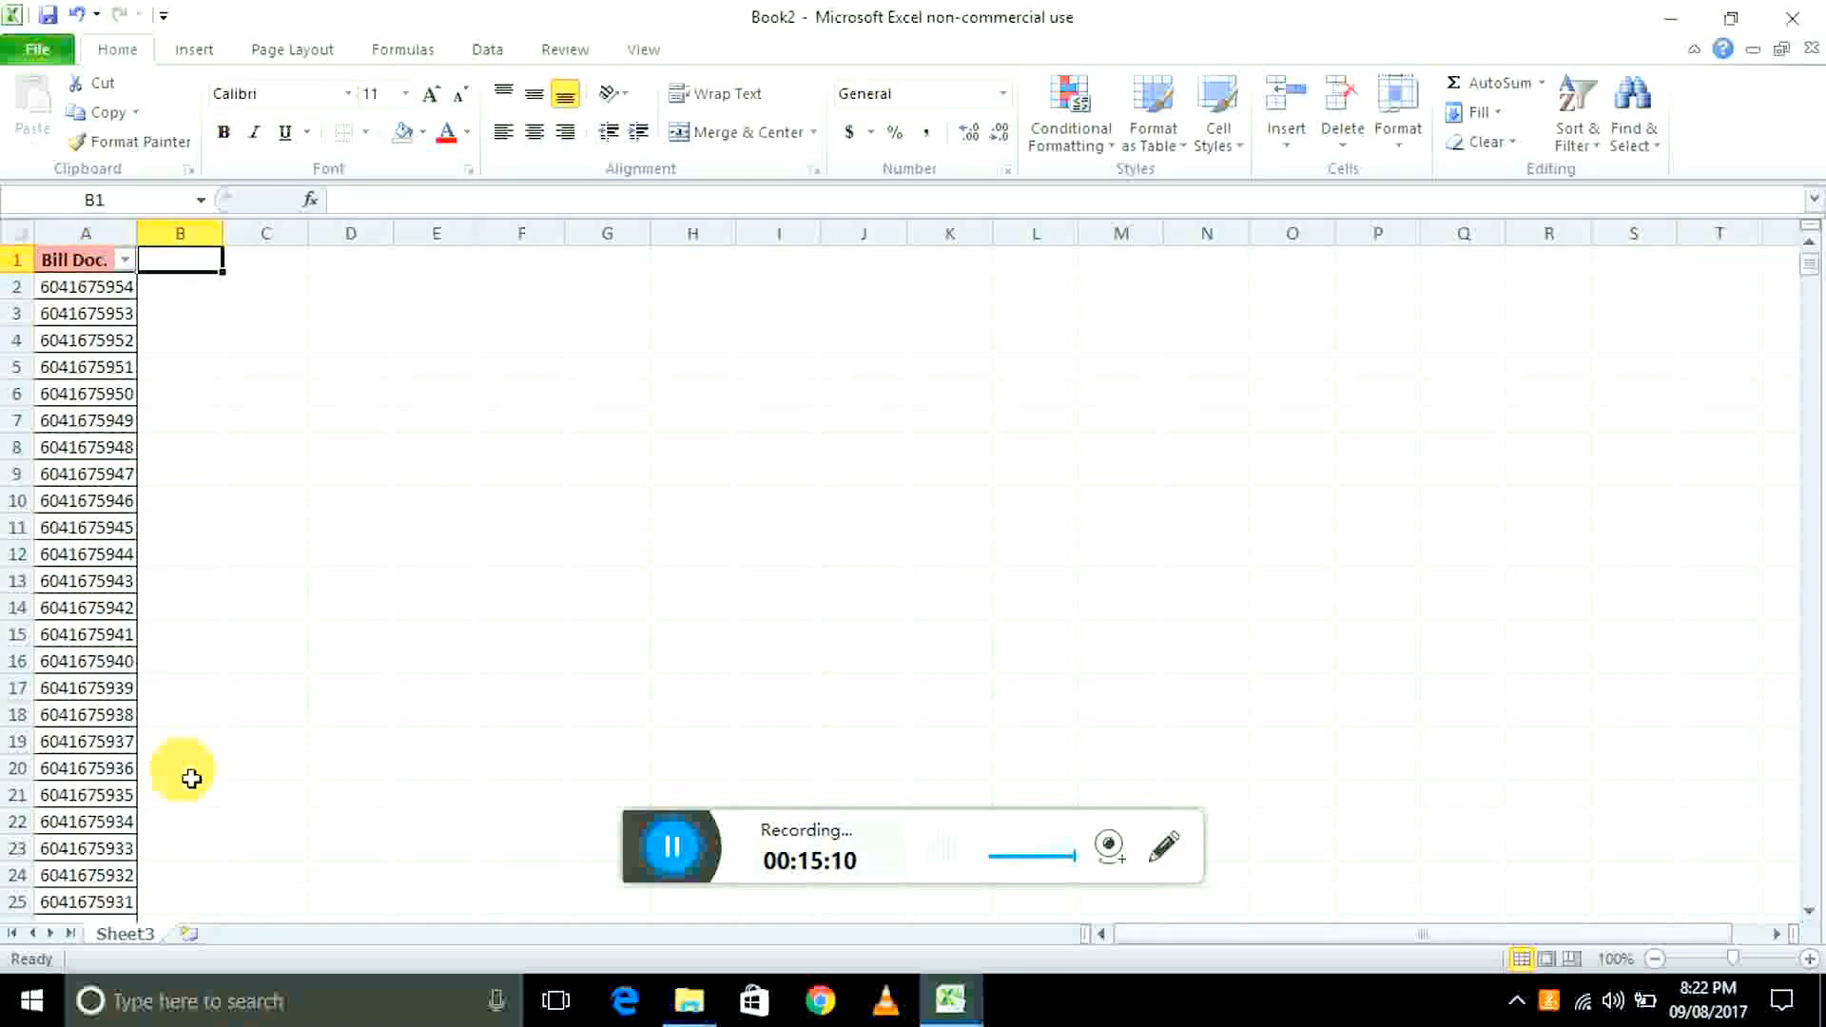
key("Left")
key("Down")
key("ctrl+shift+Down")
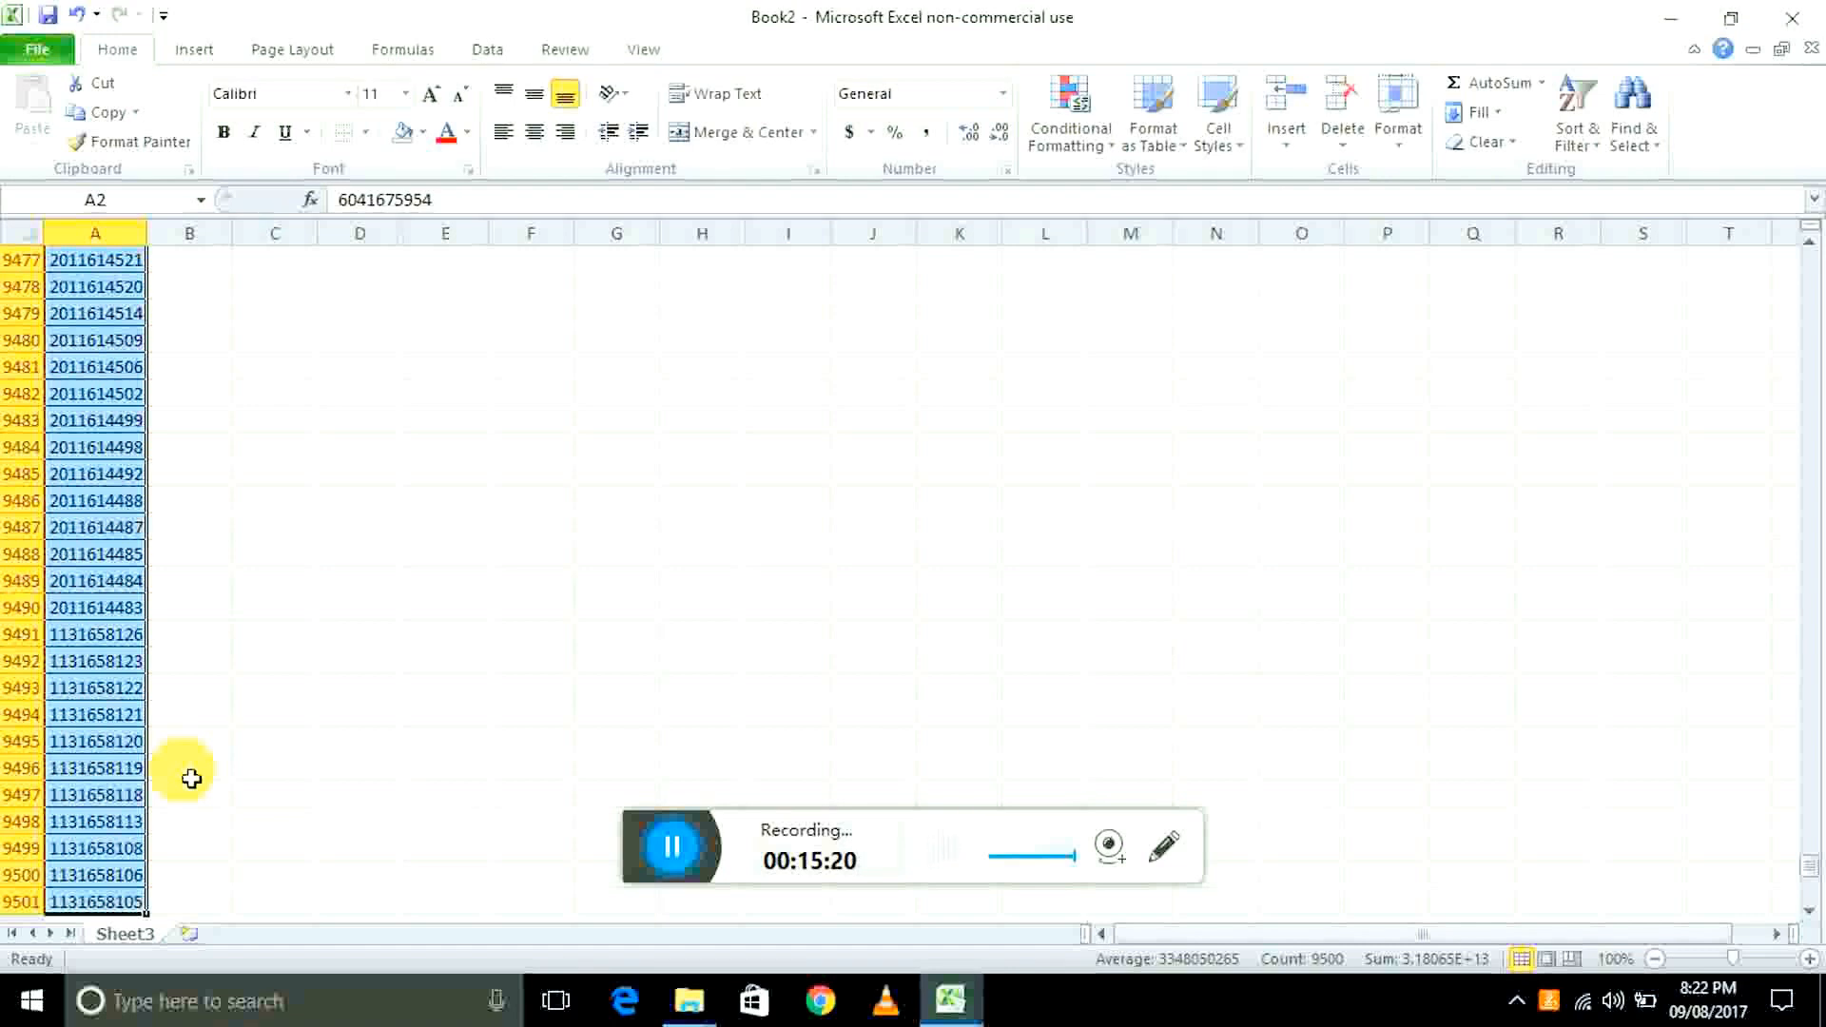
key("ctrl+Home")
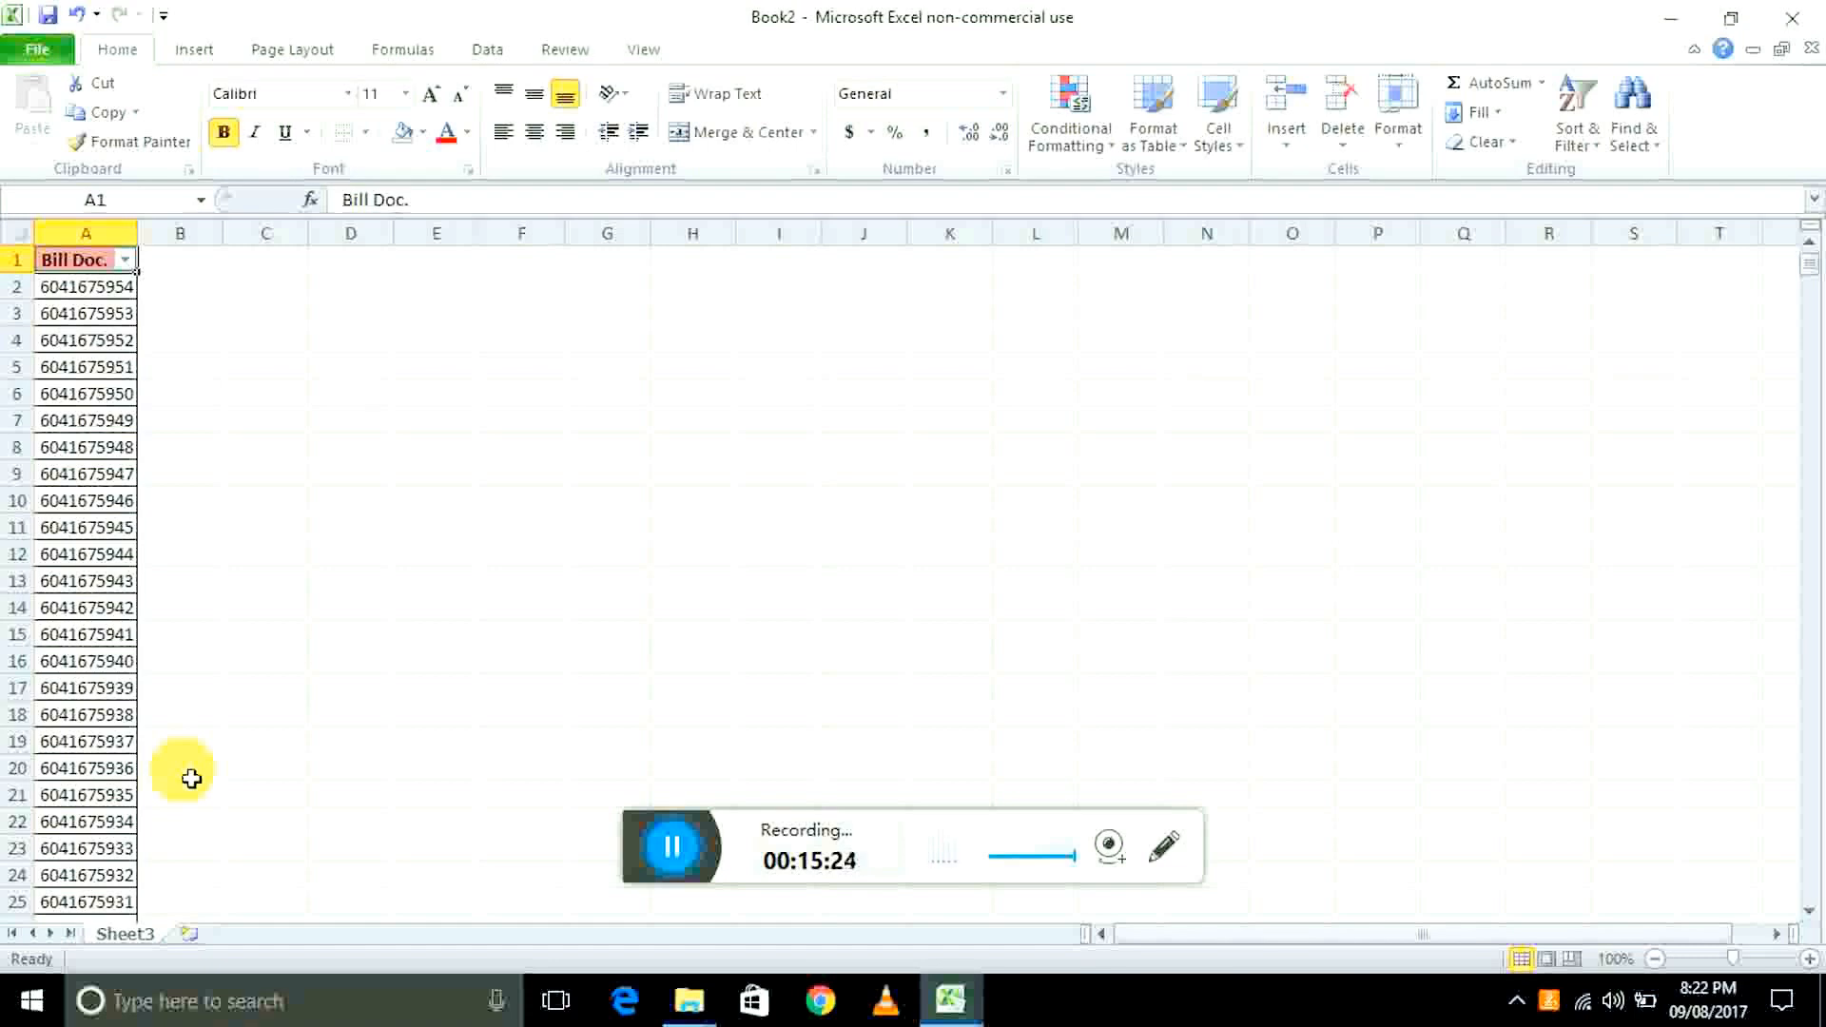
- Switch to the Local Sale_ workbook and look at the Bill Doc. and BD column headers
key("alt+Tab")
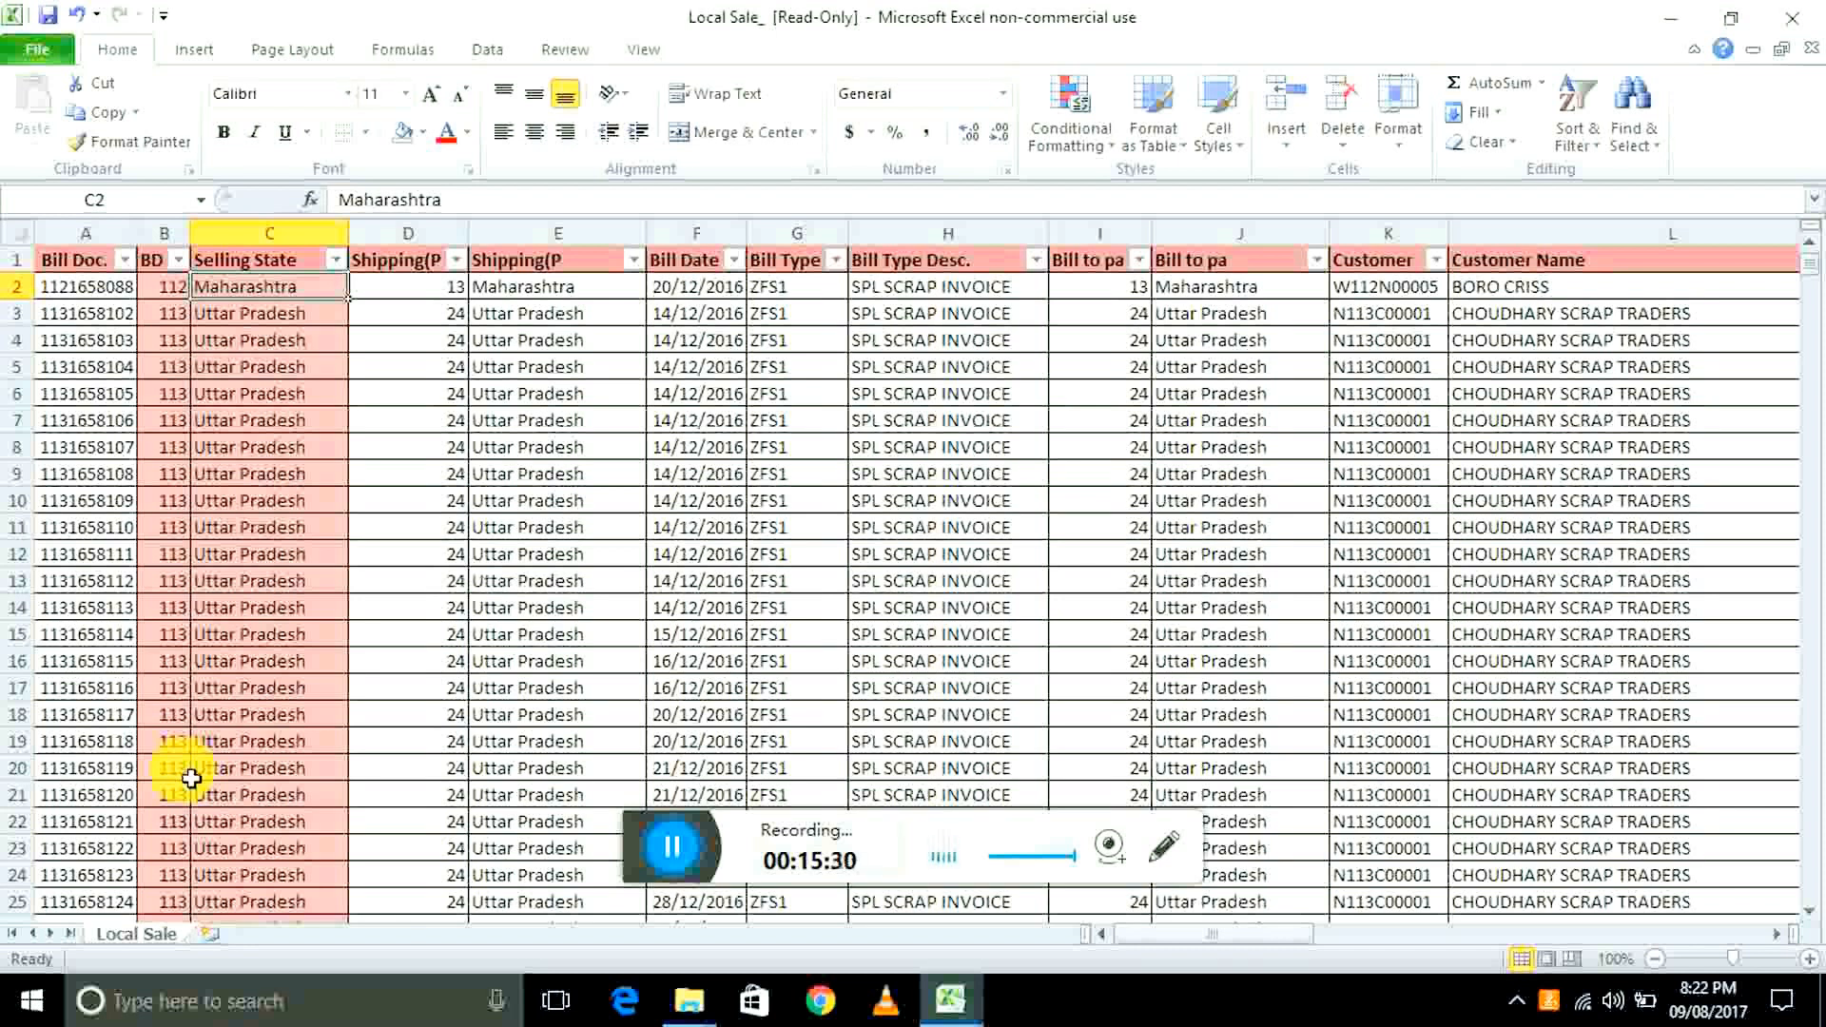
key("Up")
key("Left")
key("Left")
key("Right")
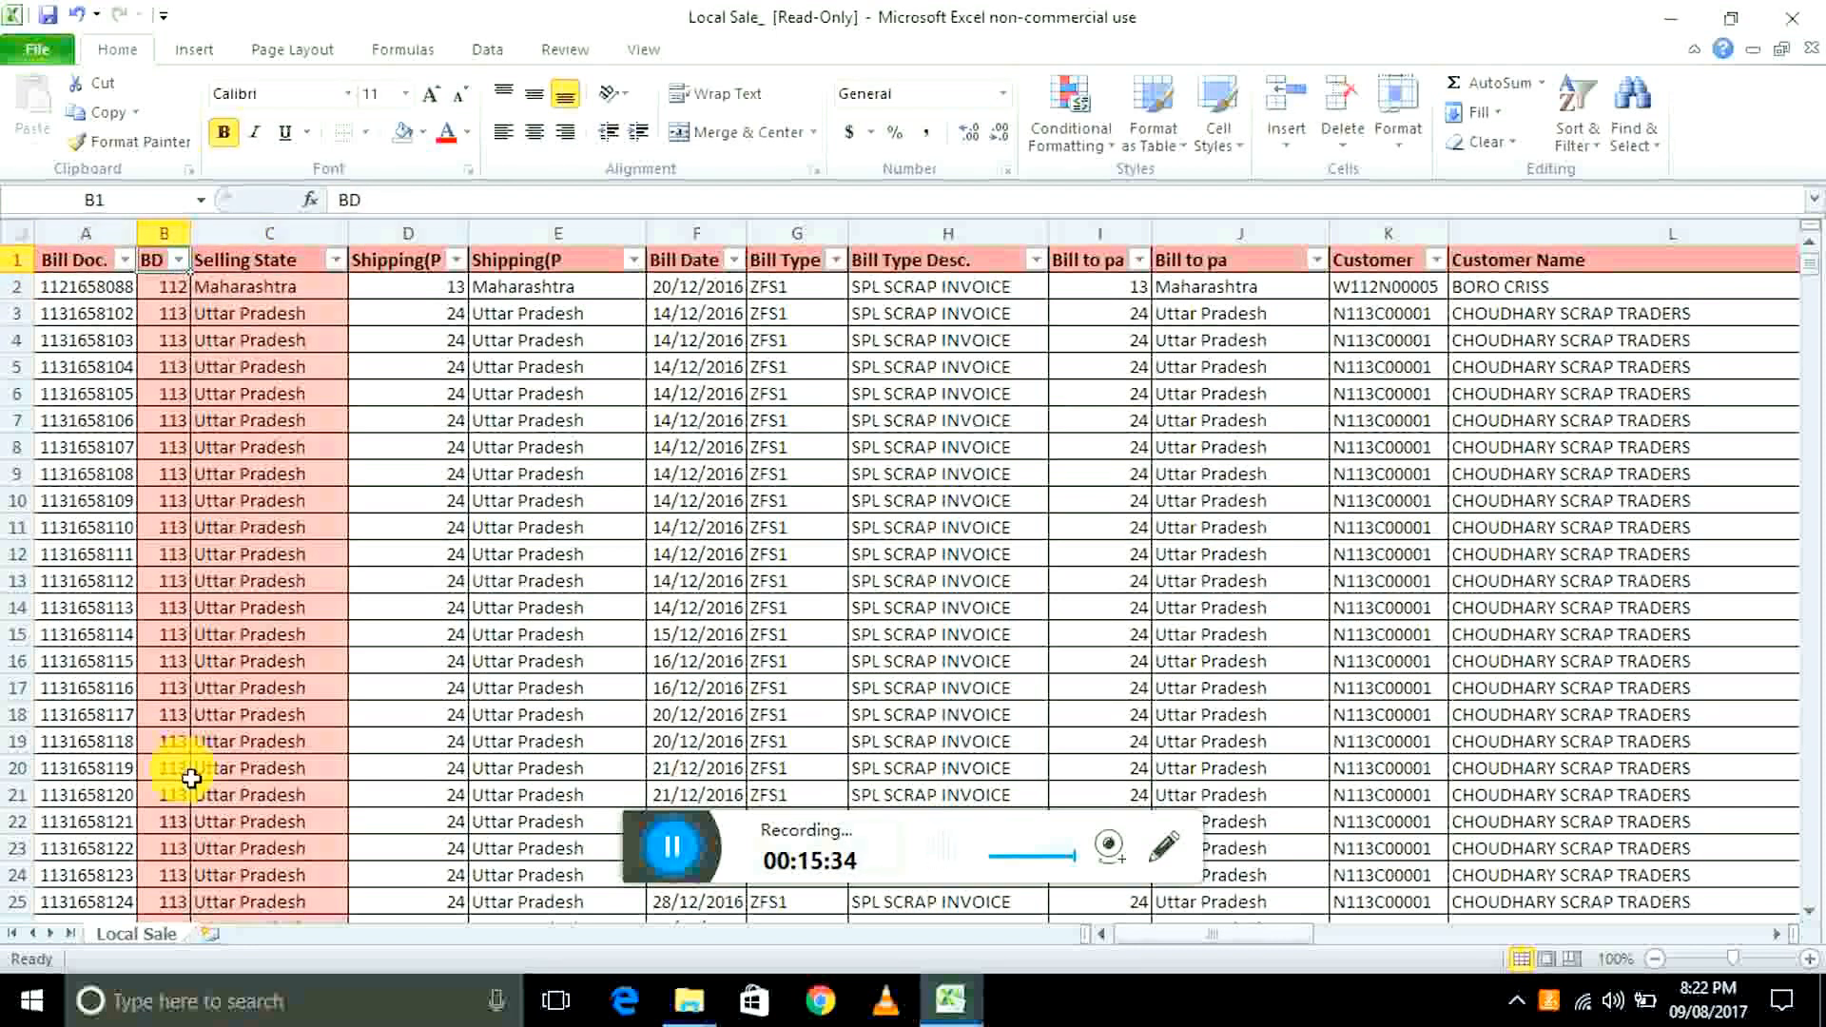
- Switch to Book2 and turn off the filter on its Bill Doc. list
key("alt+Tab")
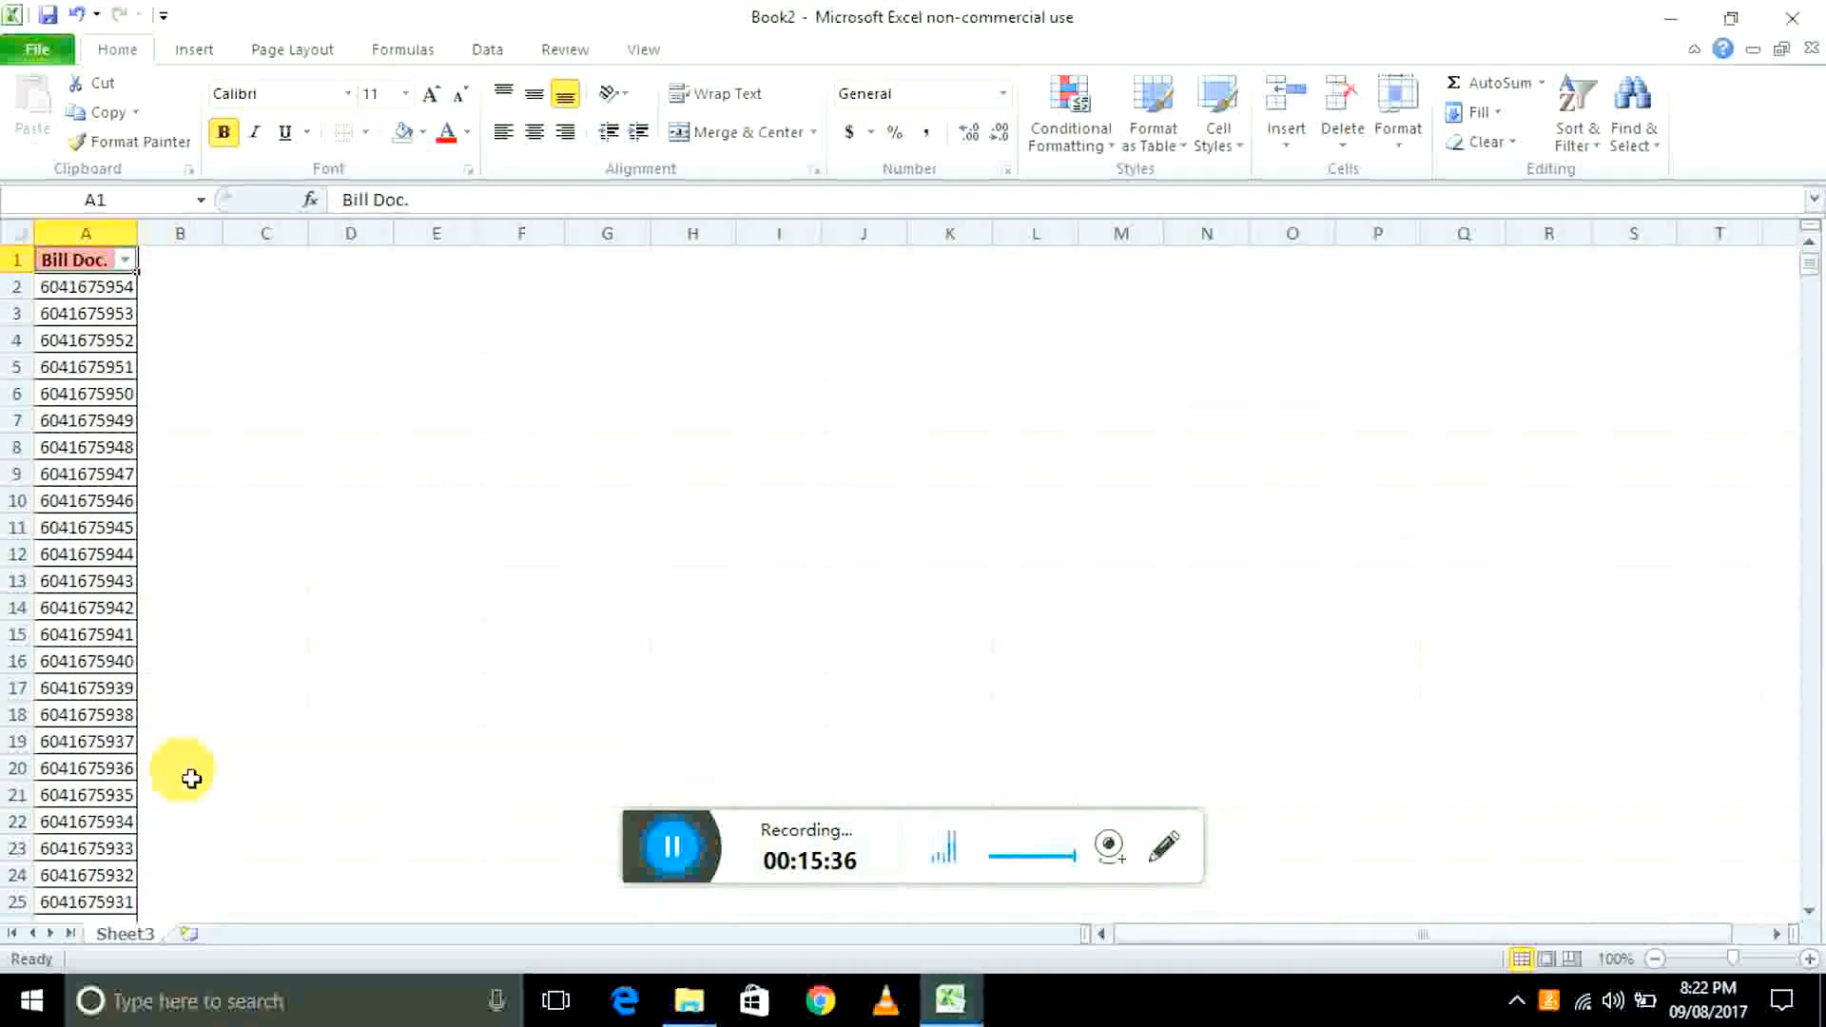
key("Right")
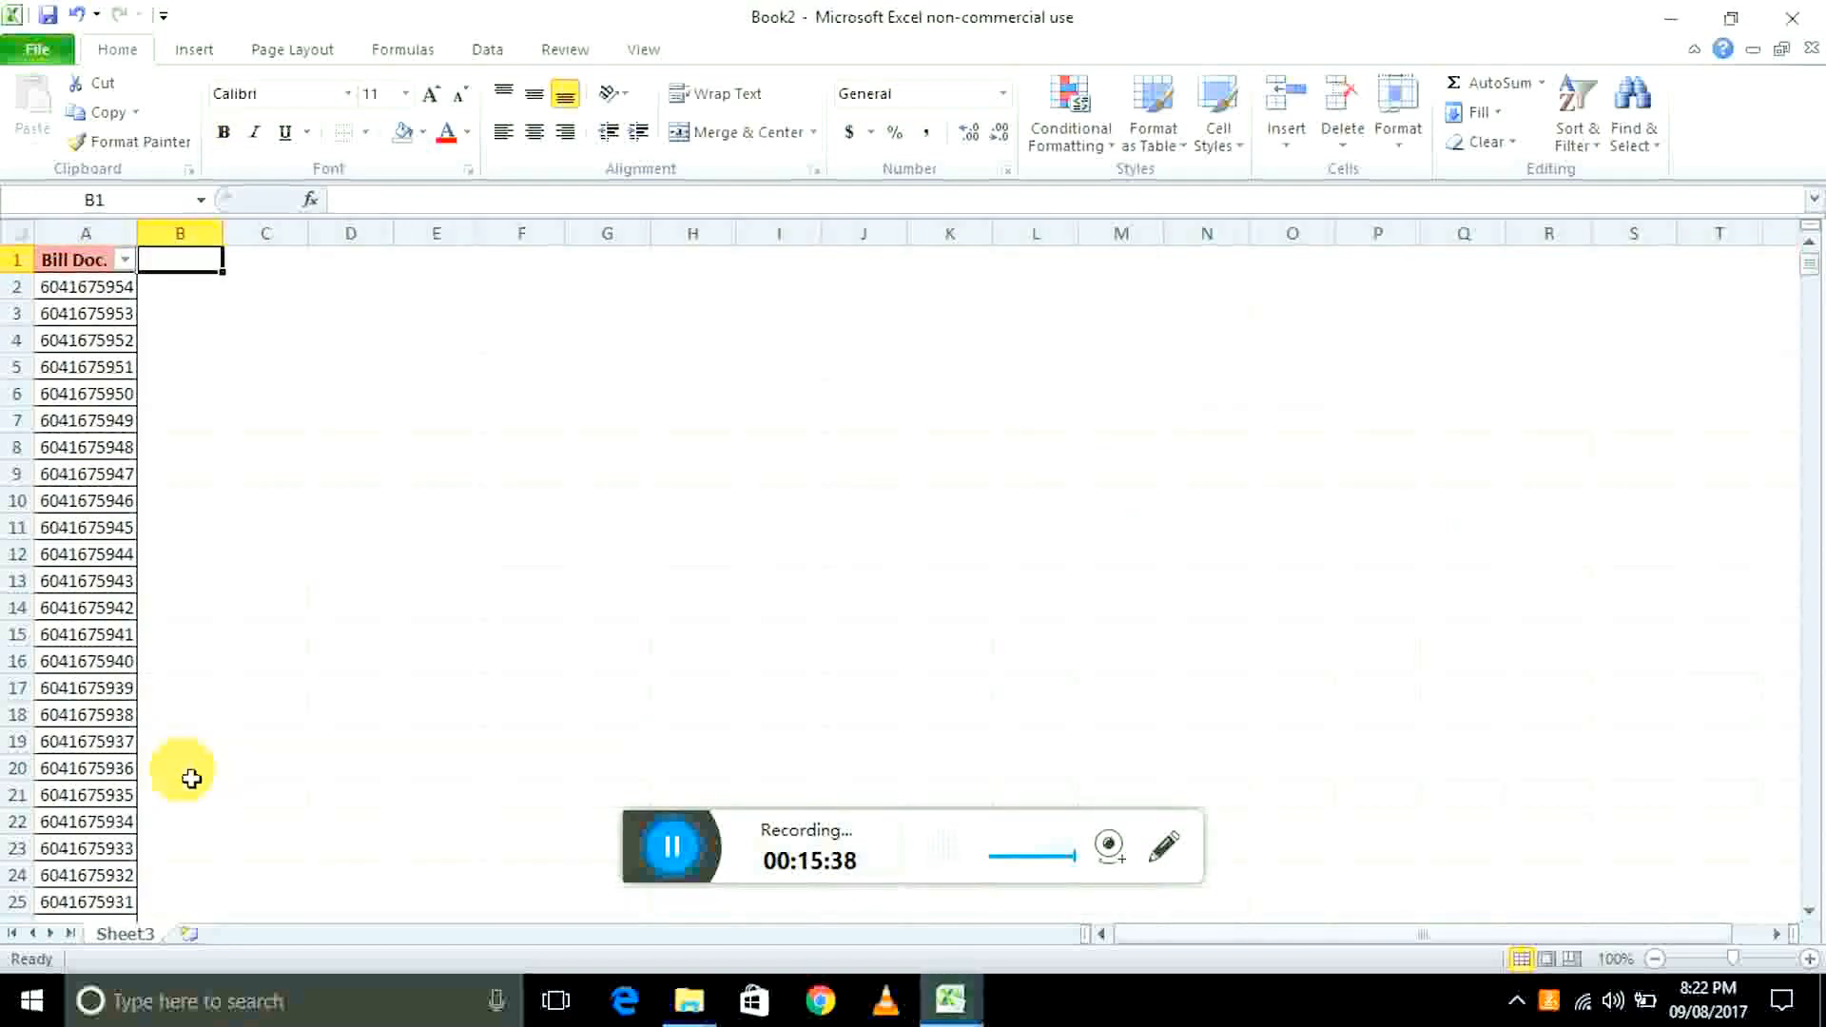
key("ctrl+shift+l")
- Look again at the BD and Selling State columns in the Local Sale_ workbook, and return to Book2
key("alt+Tab")
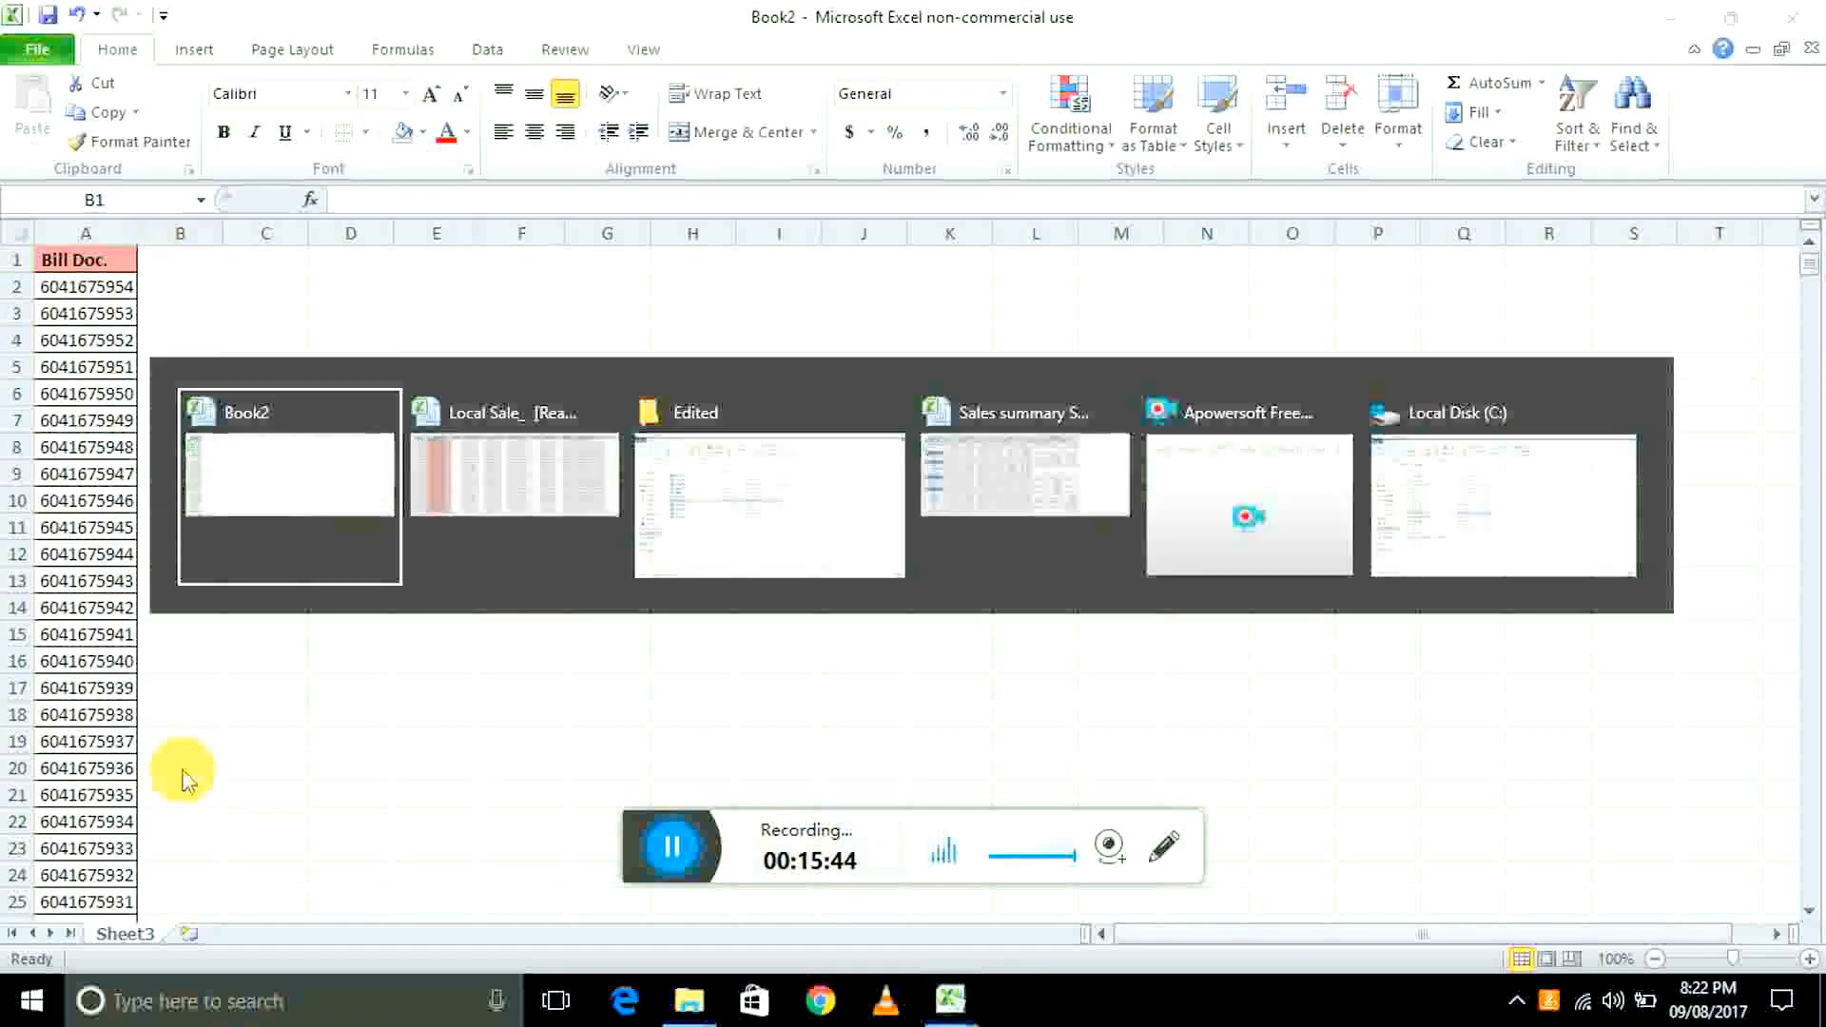
key("Down")
key("Right")
key("Left")
key("alt+Tab")
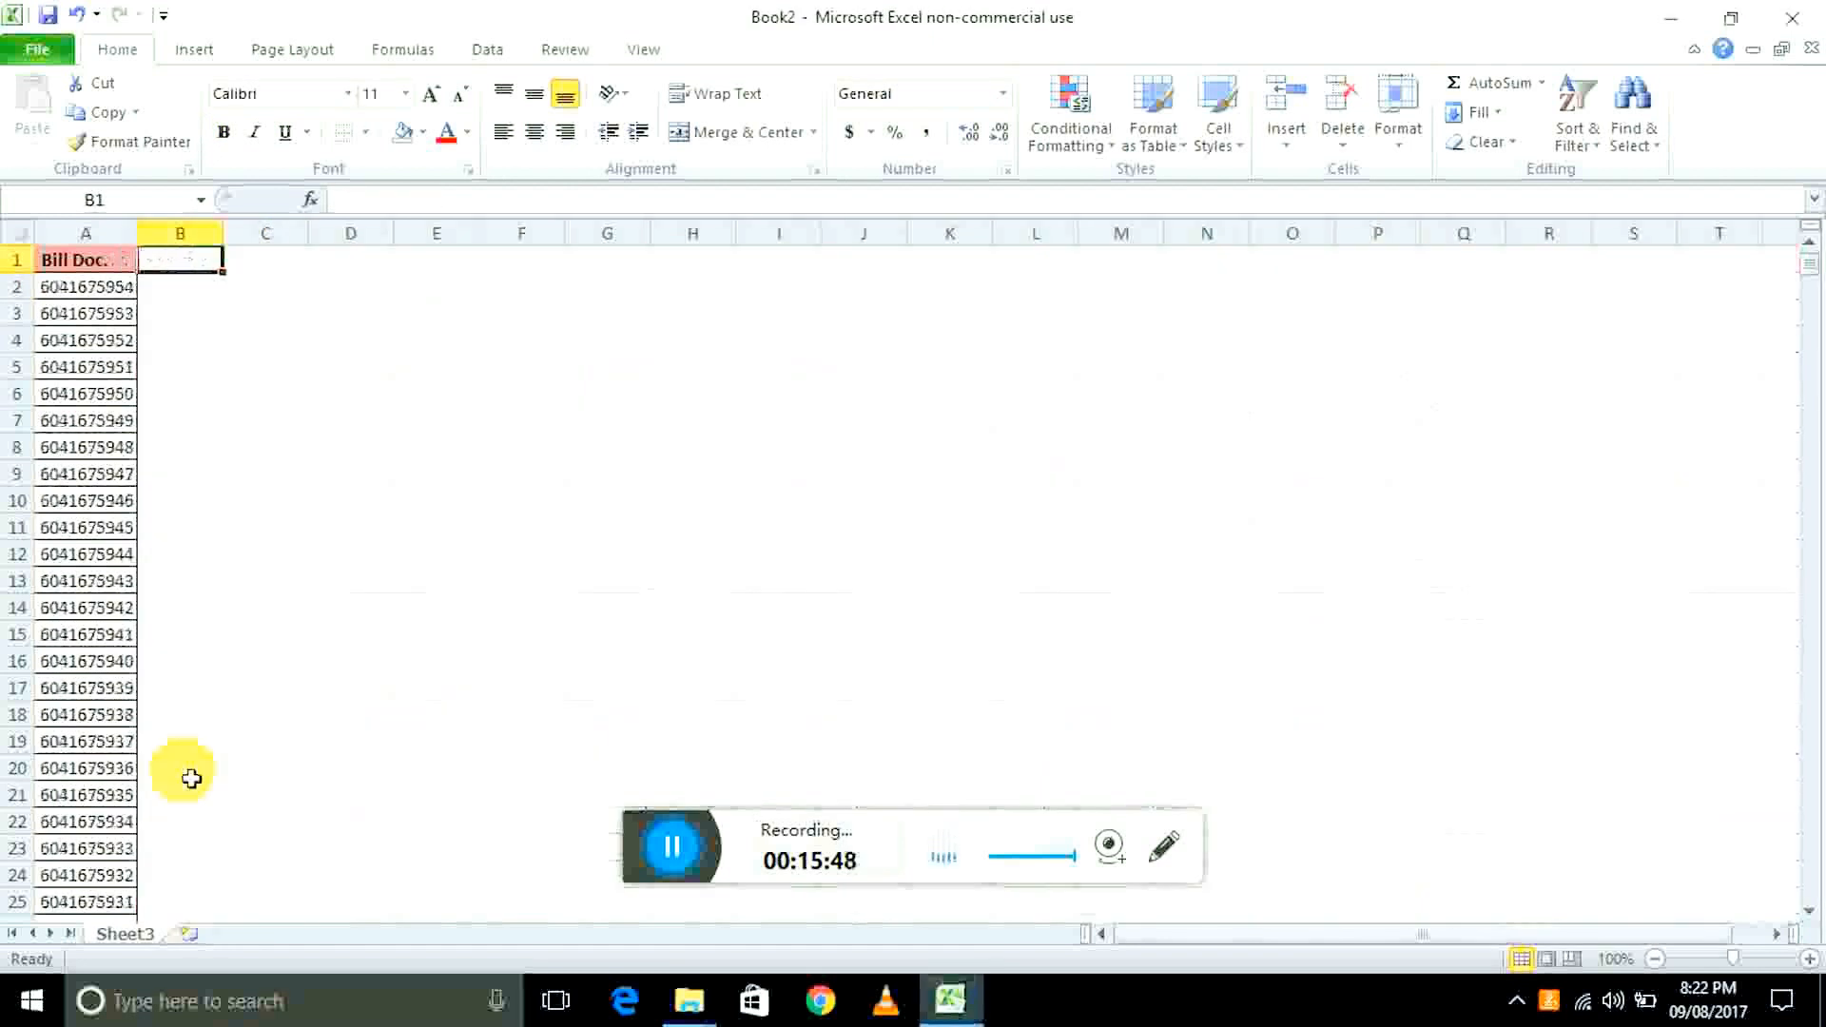
- Look at the first Bill Doc. number, check the matching columns in the Local Sale_ workbook, and return to Book2
key("Down")
key("Left")
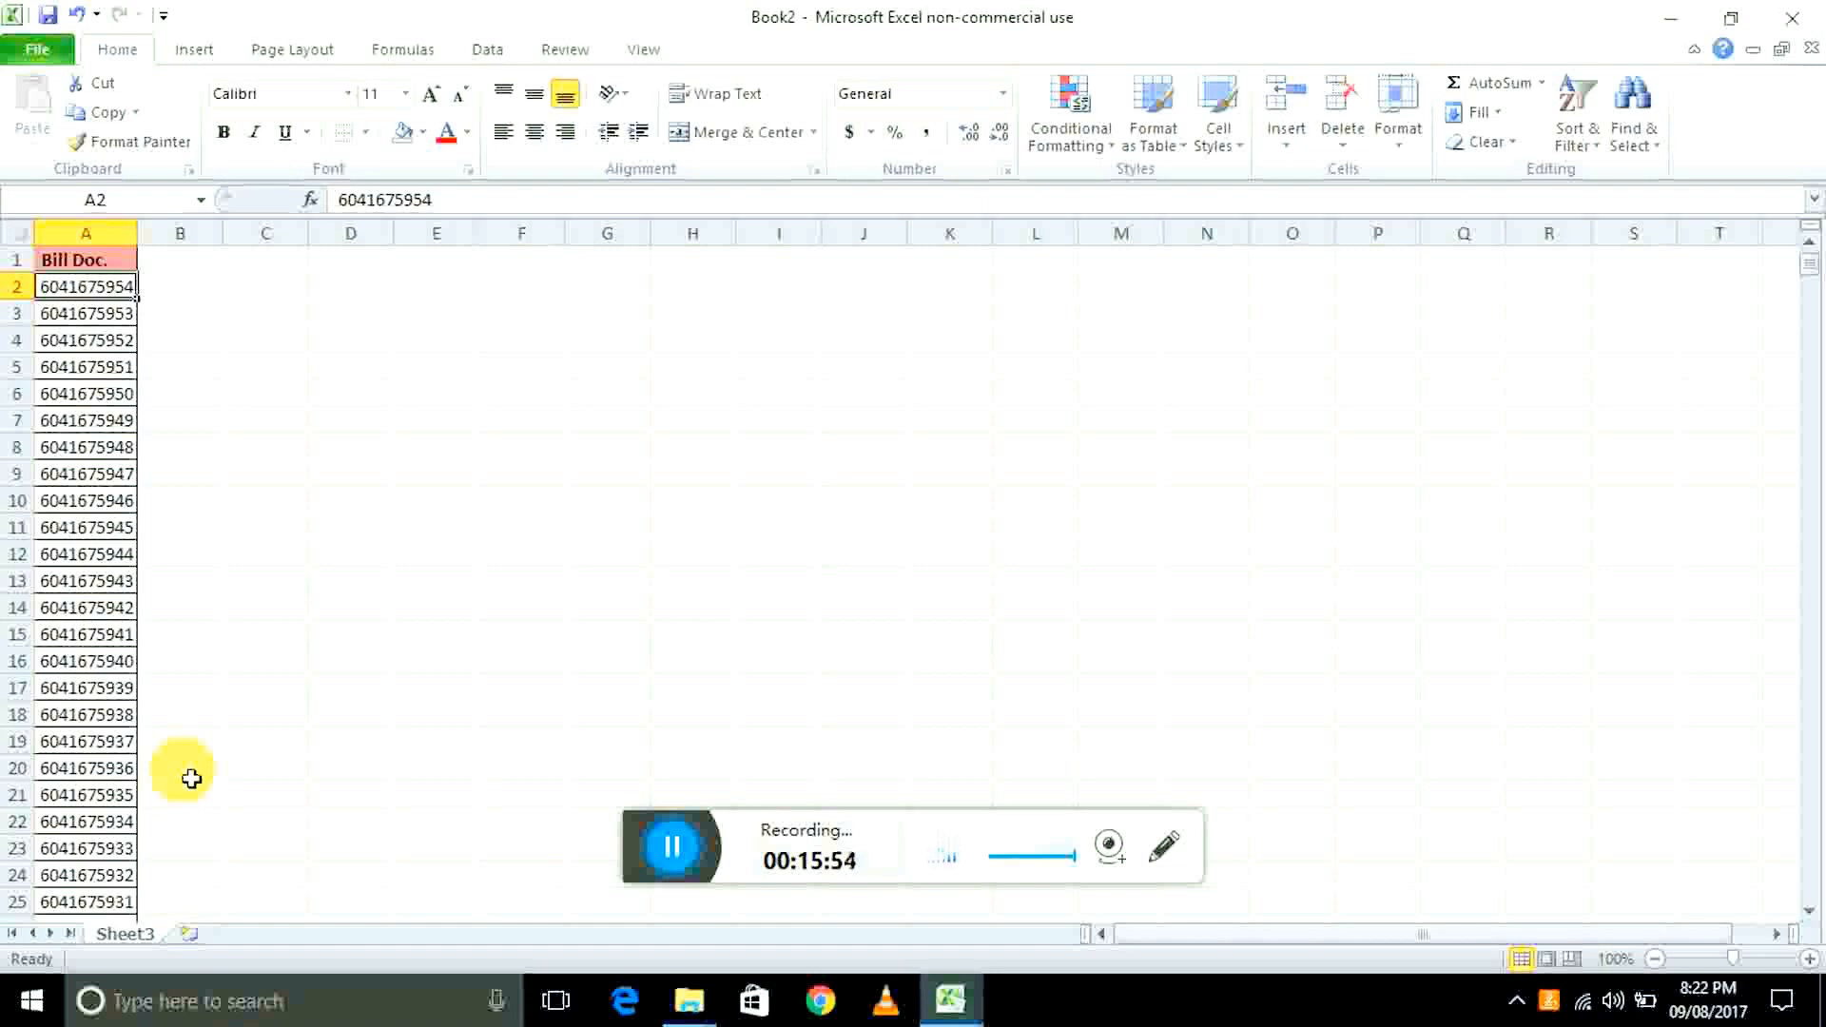
key("alt+Tab")
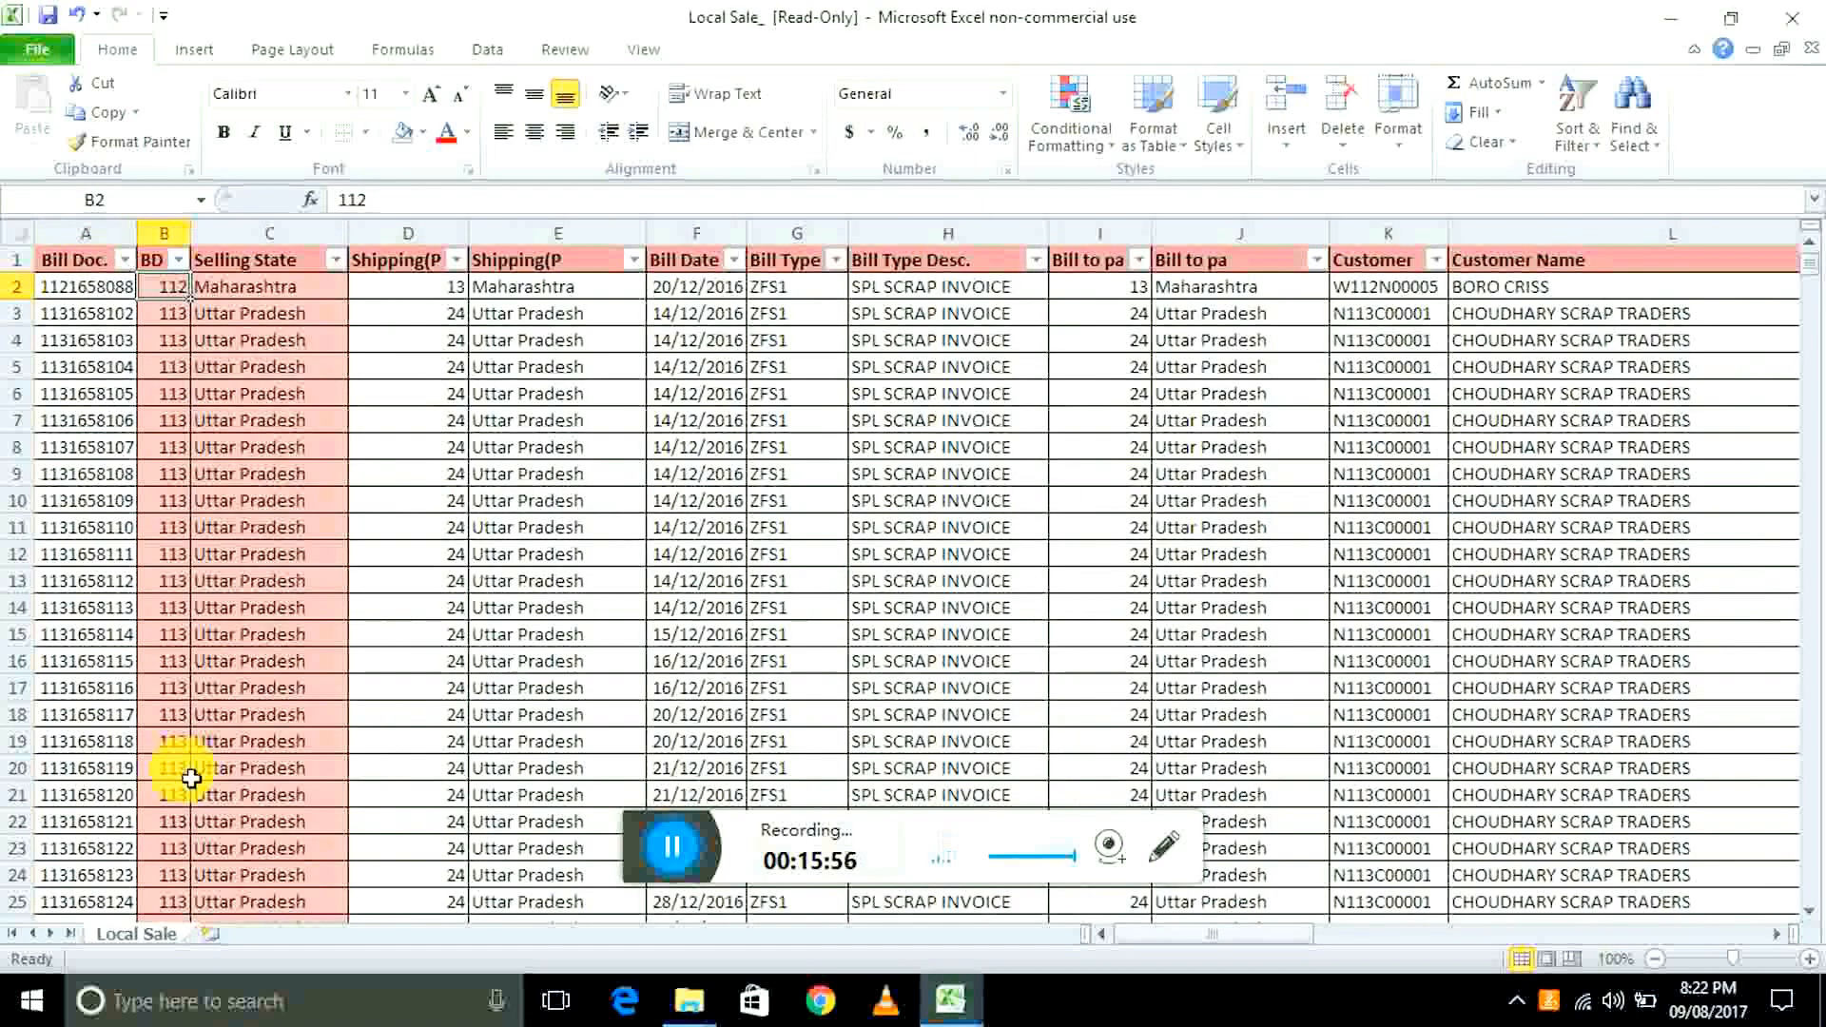
key("alt+Tab")
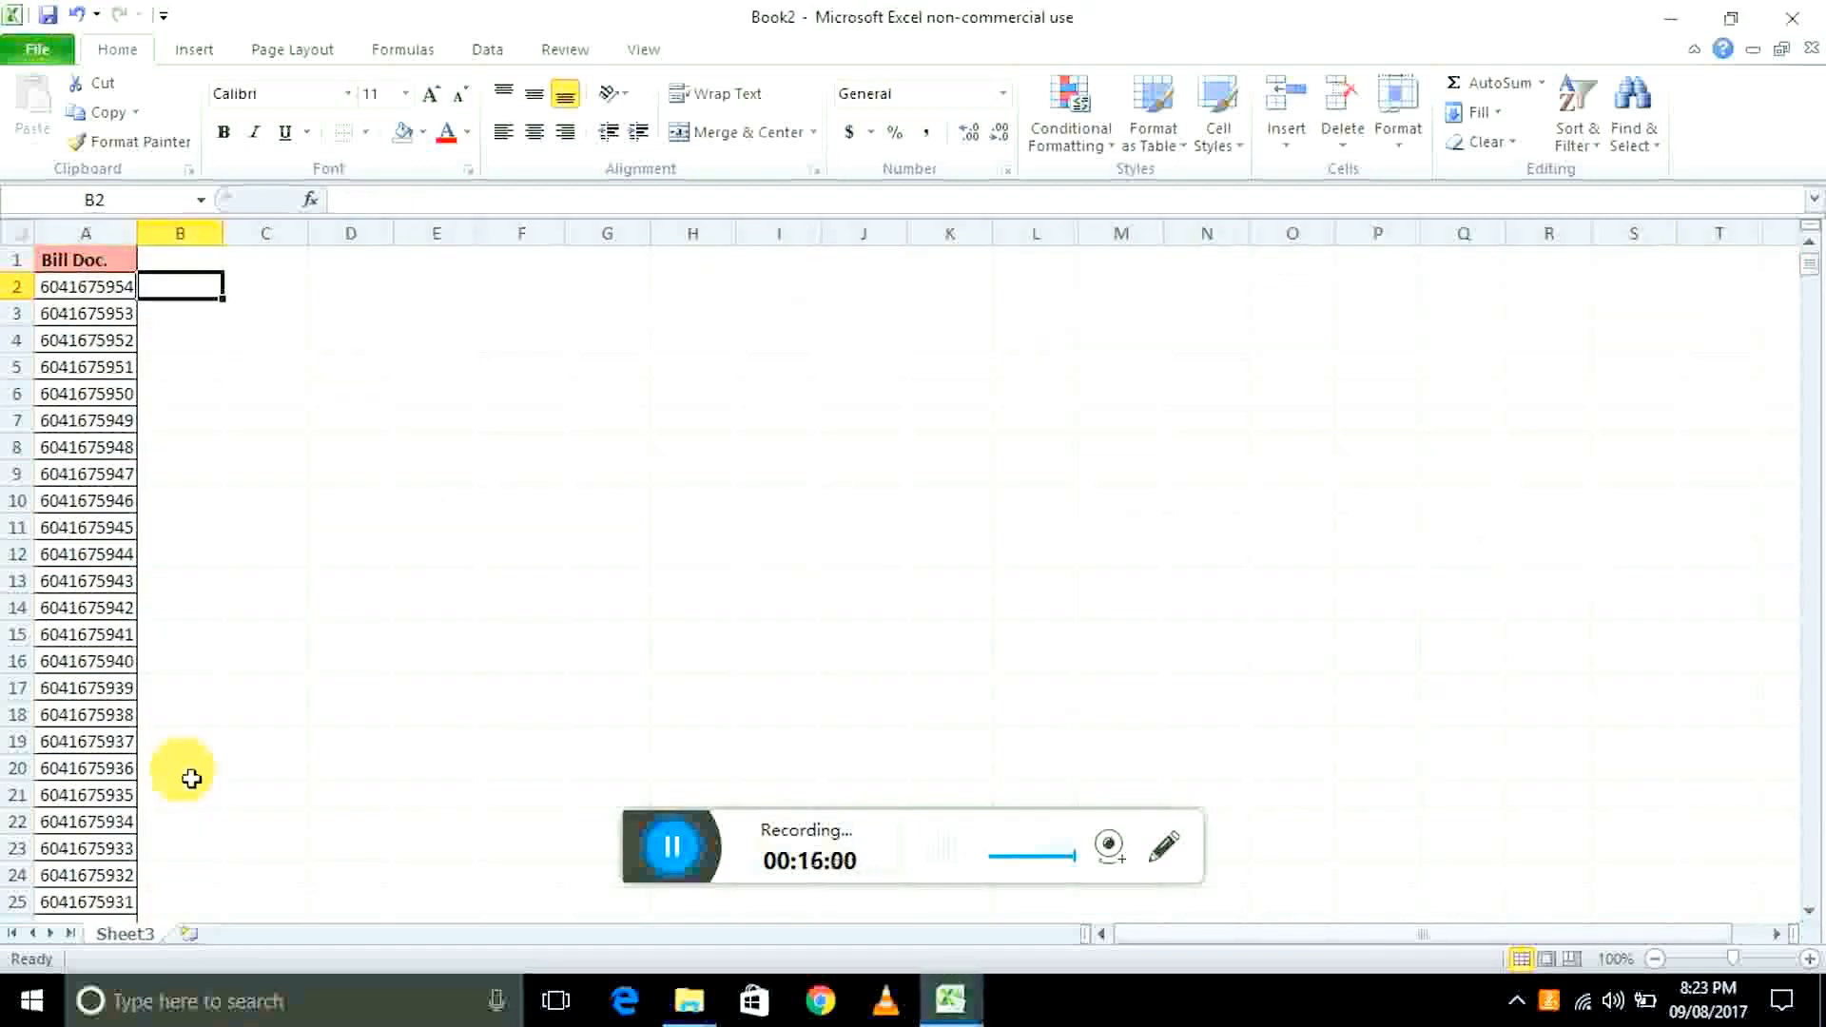
- Start a VLOOKUP formula in Book2's cell B2 with A2 as the lookup value
type("=vl")
key("Tab")
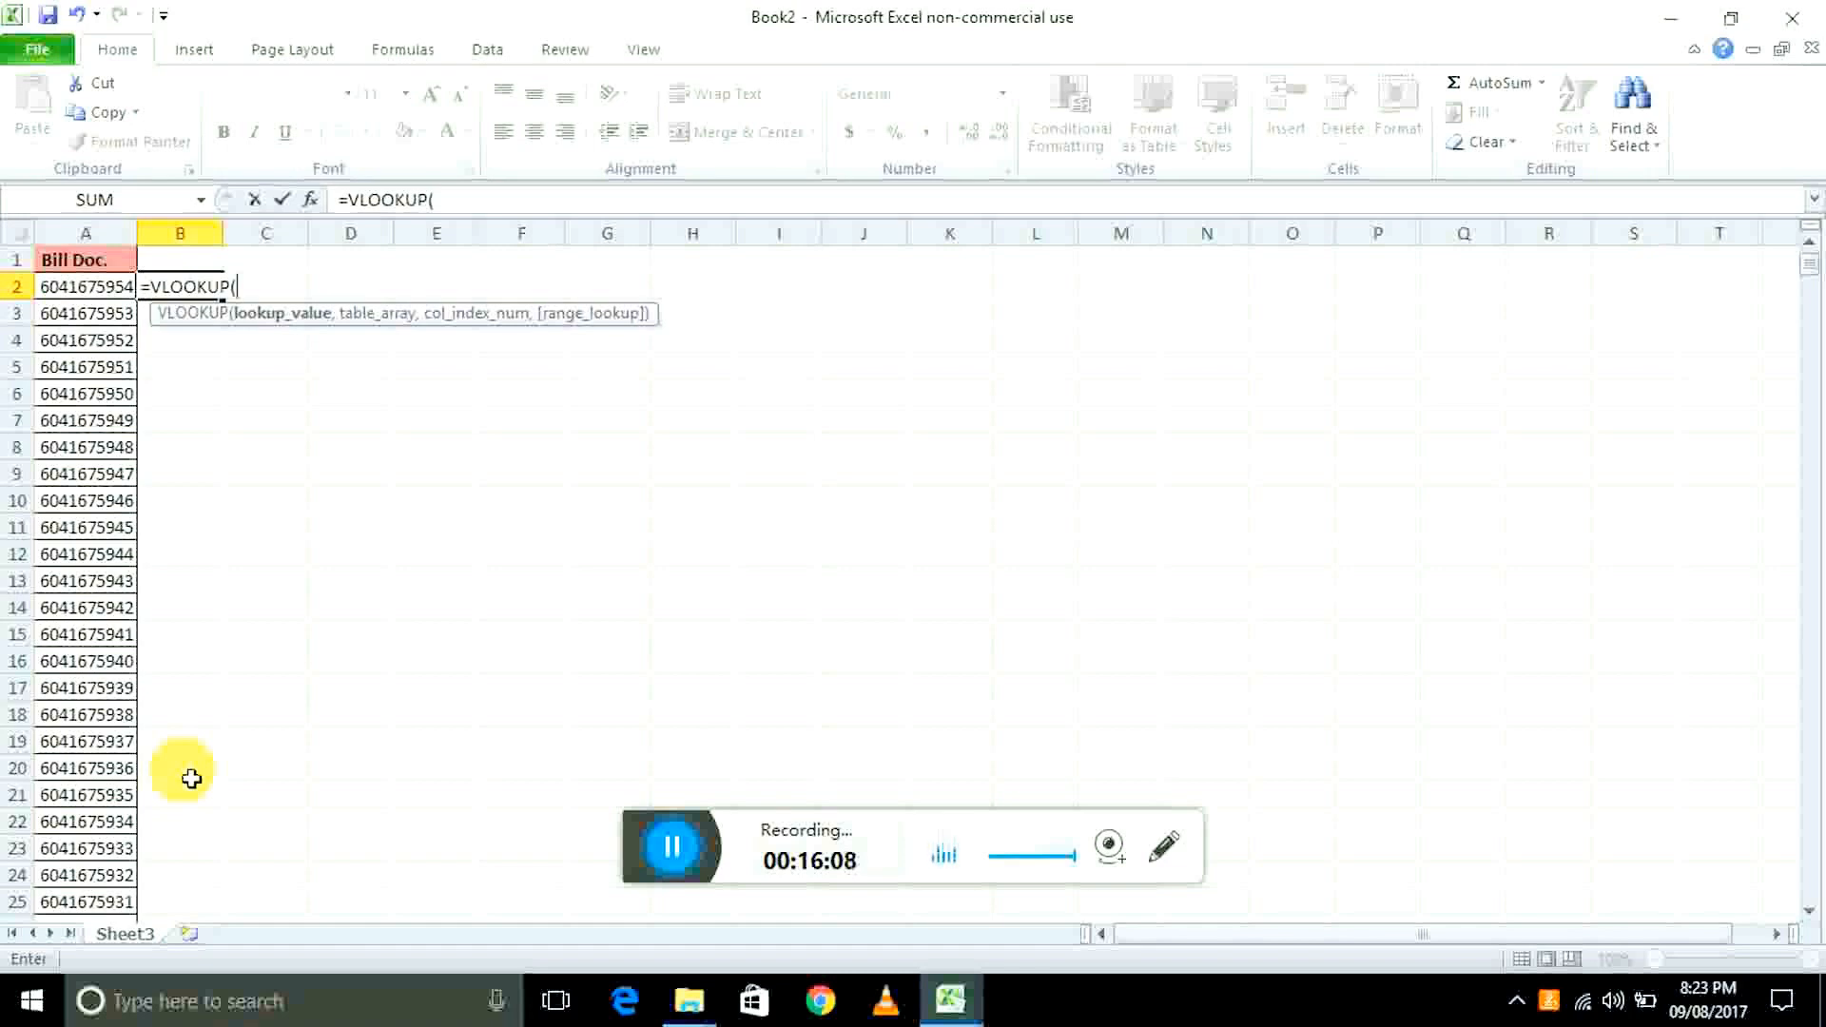
key("Left")
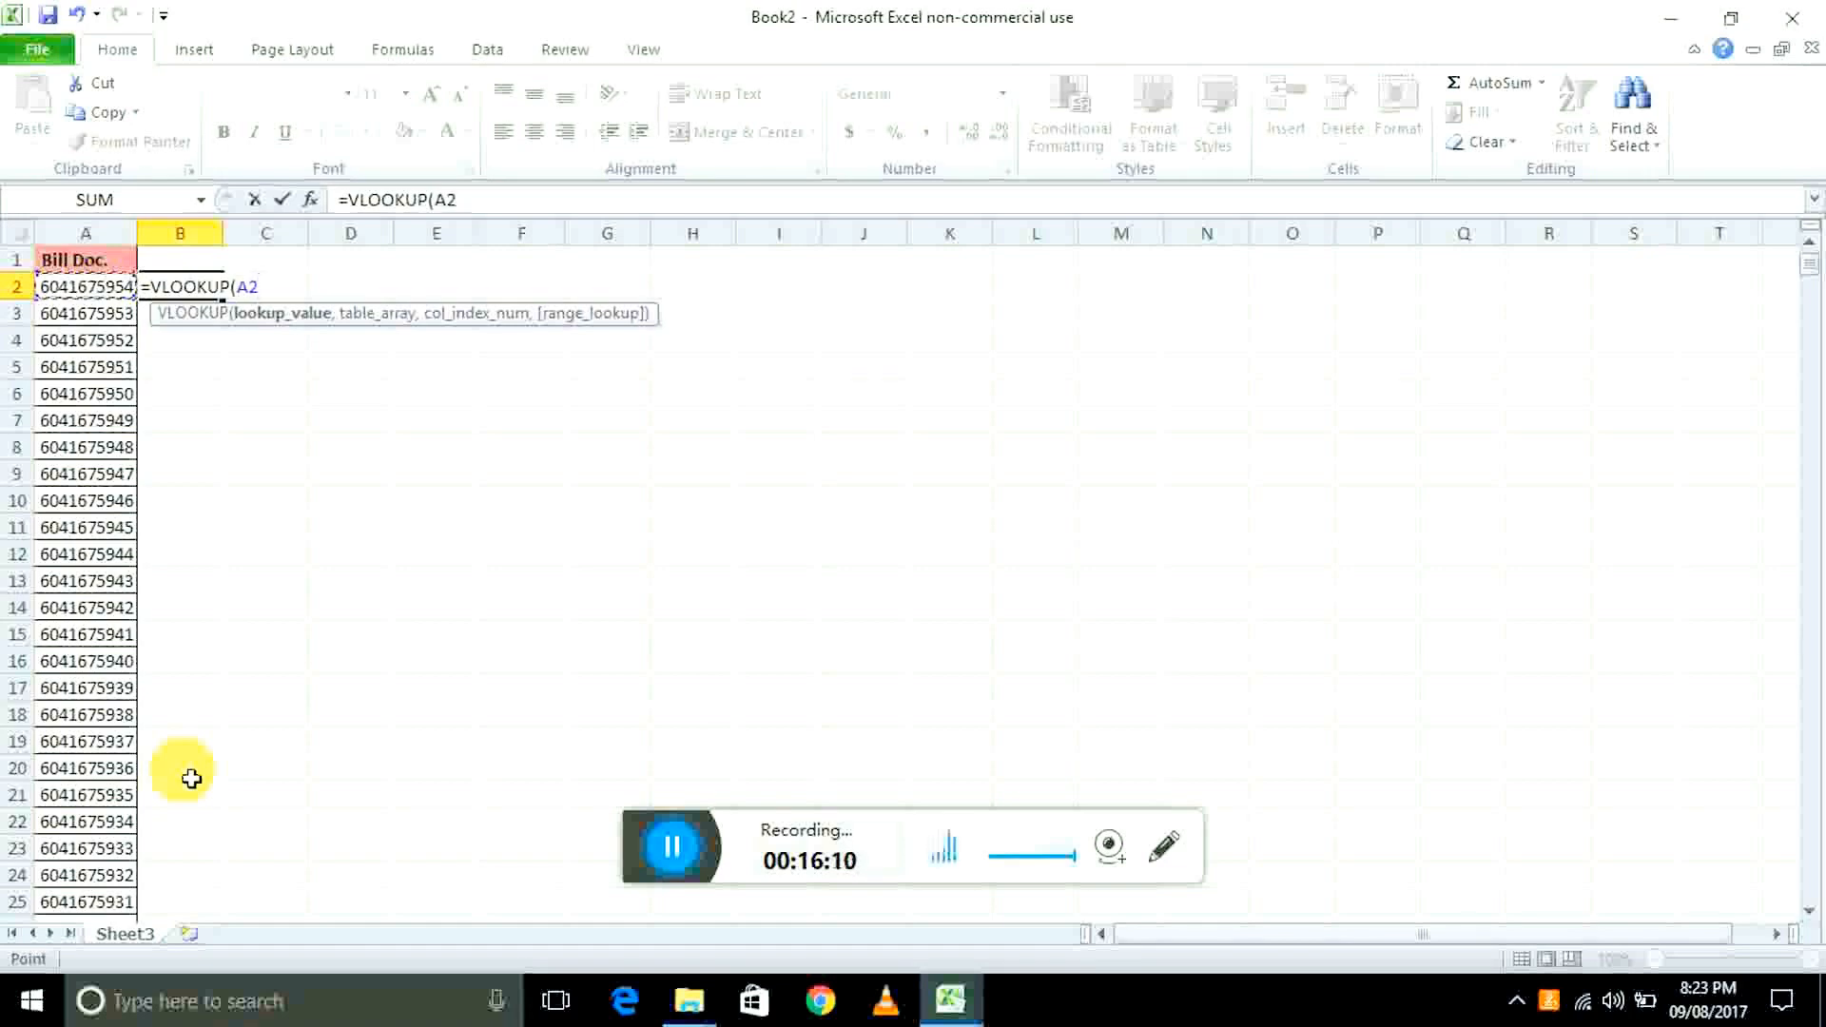
type(",")
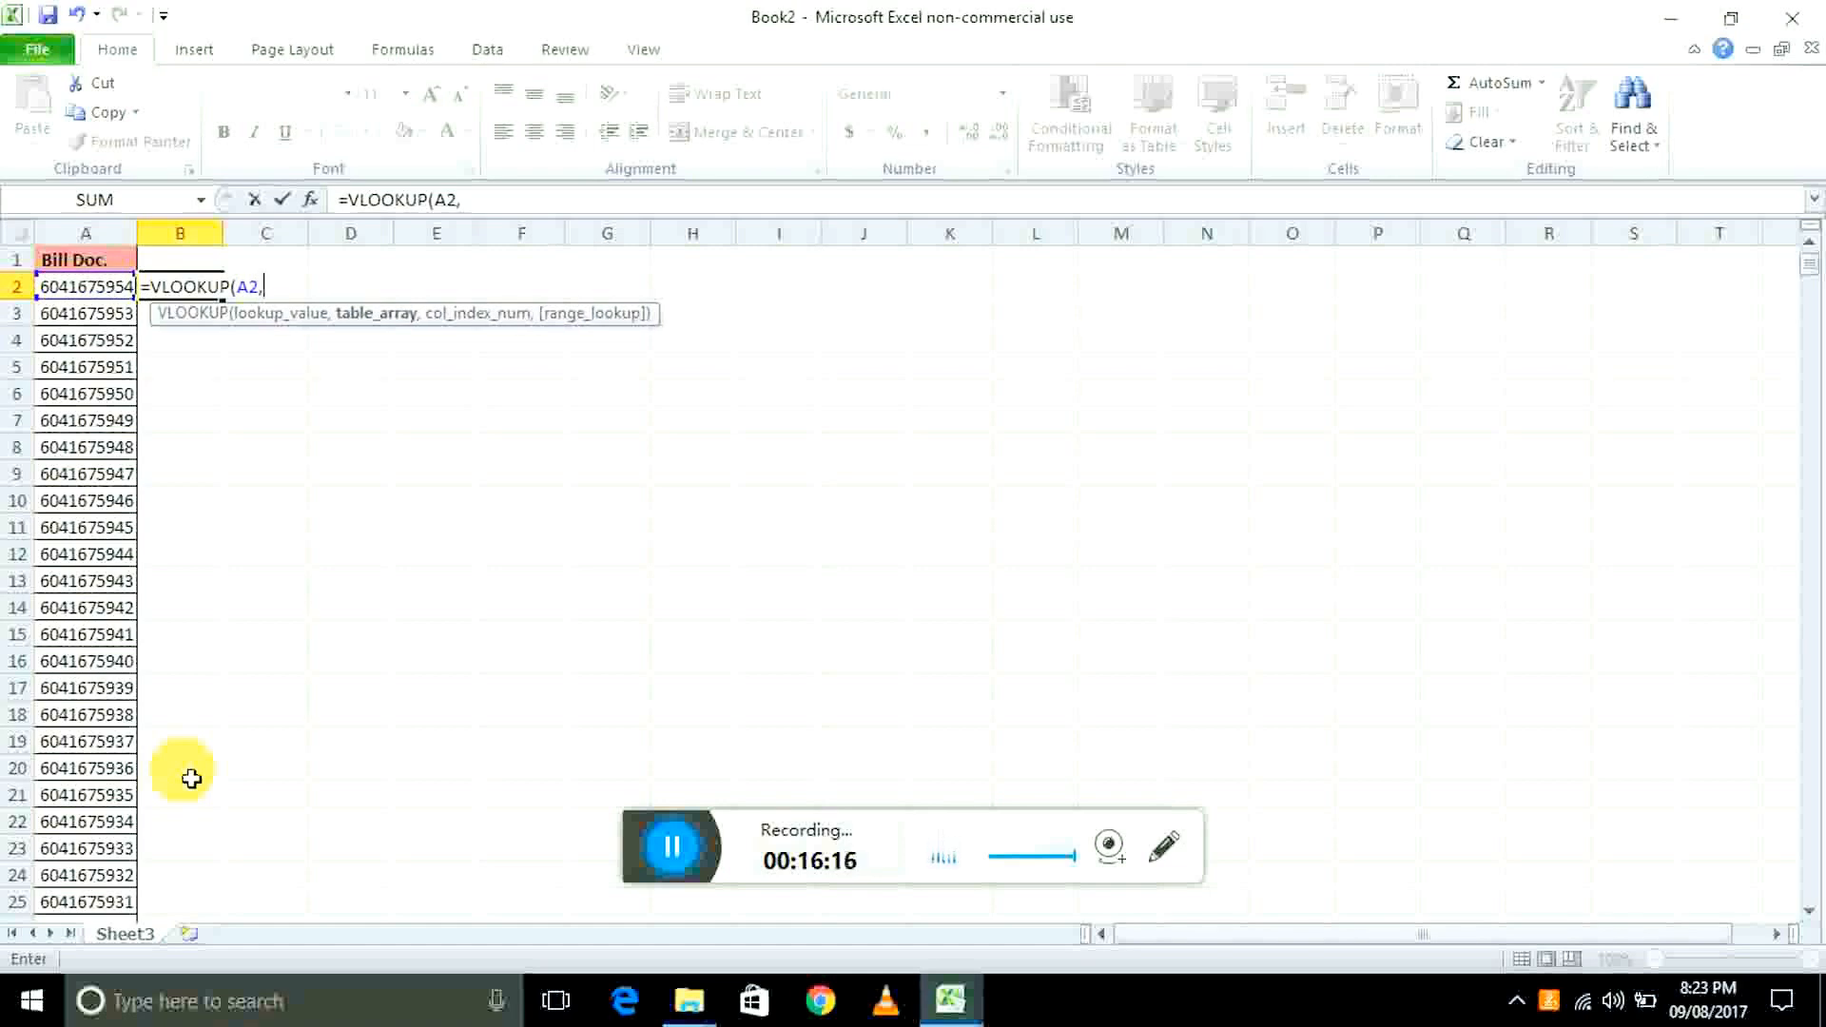
key("alt+Tab")
key("alt+Tab")
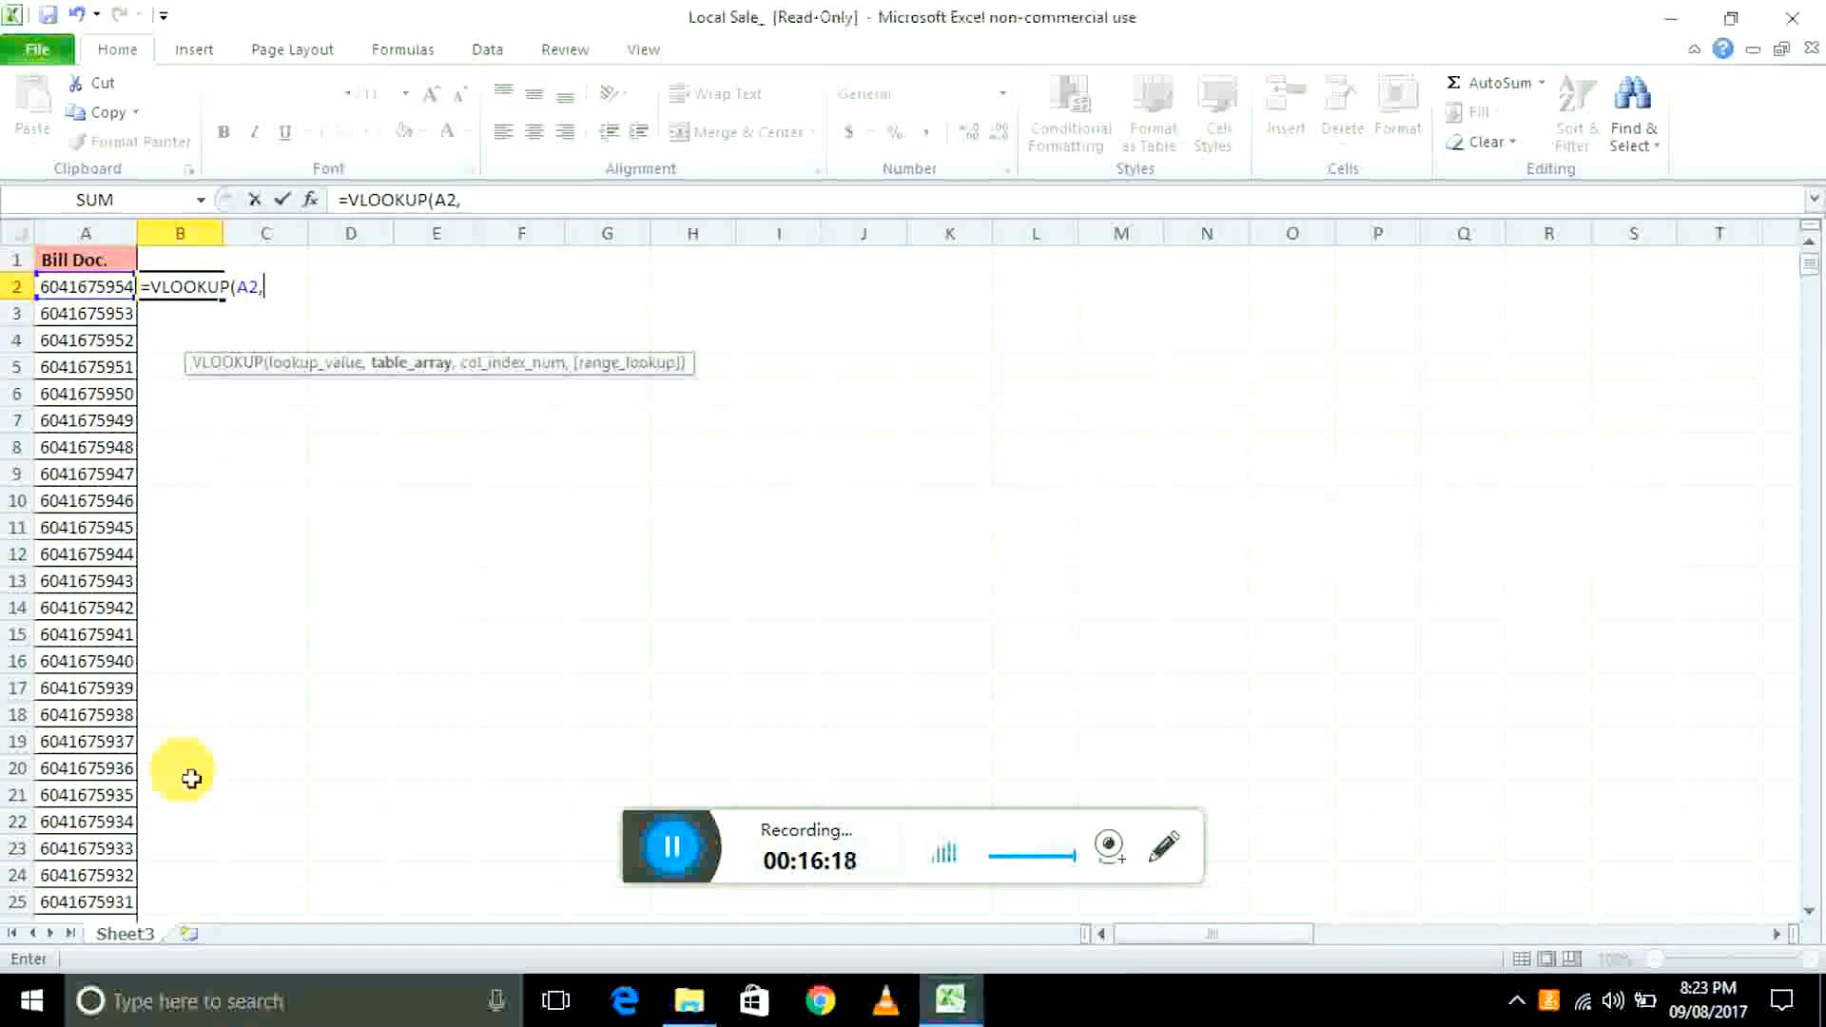
key("alt+Tab")
key("alt+Tab")
key("alt+Tab")
key("alt+Tab")
key("alt+Tab")
key("alt+Tab")
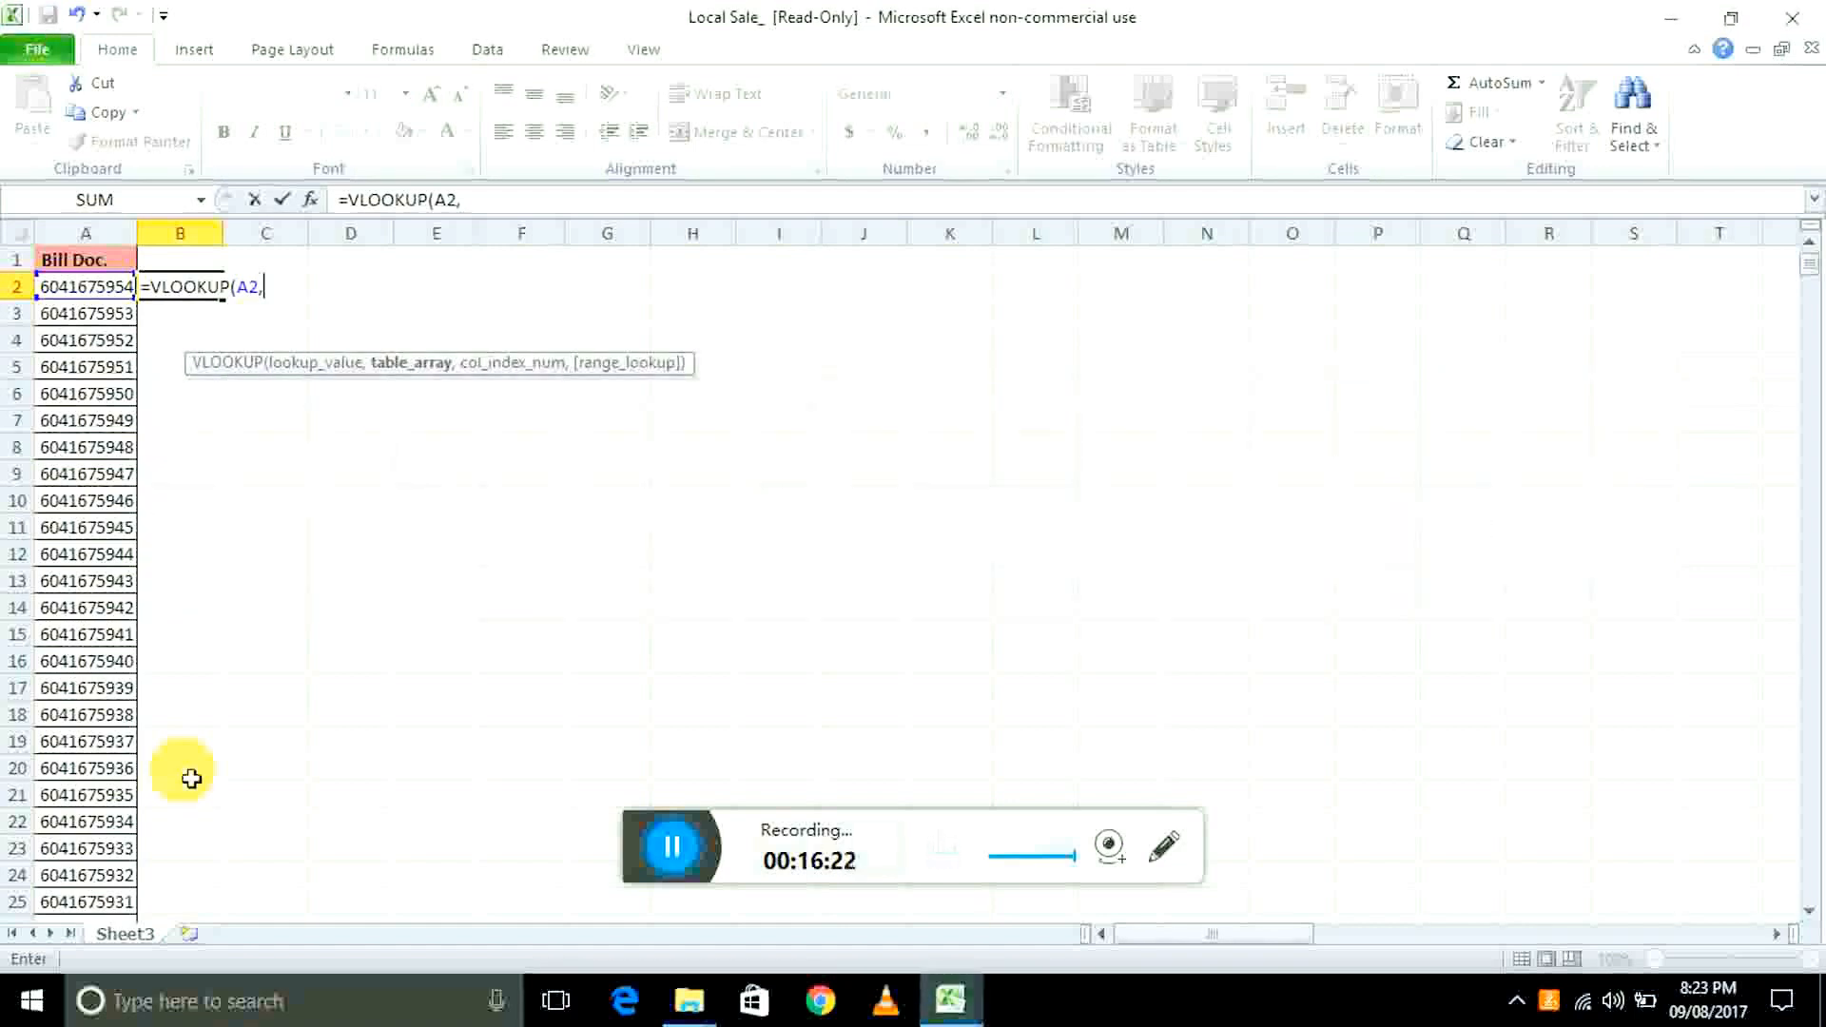
mouse_move(949, 1006)
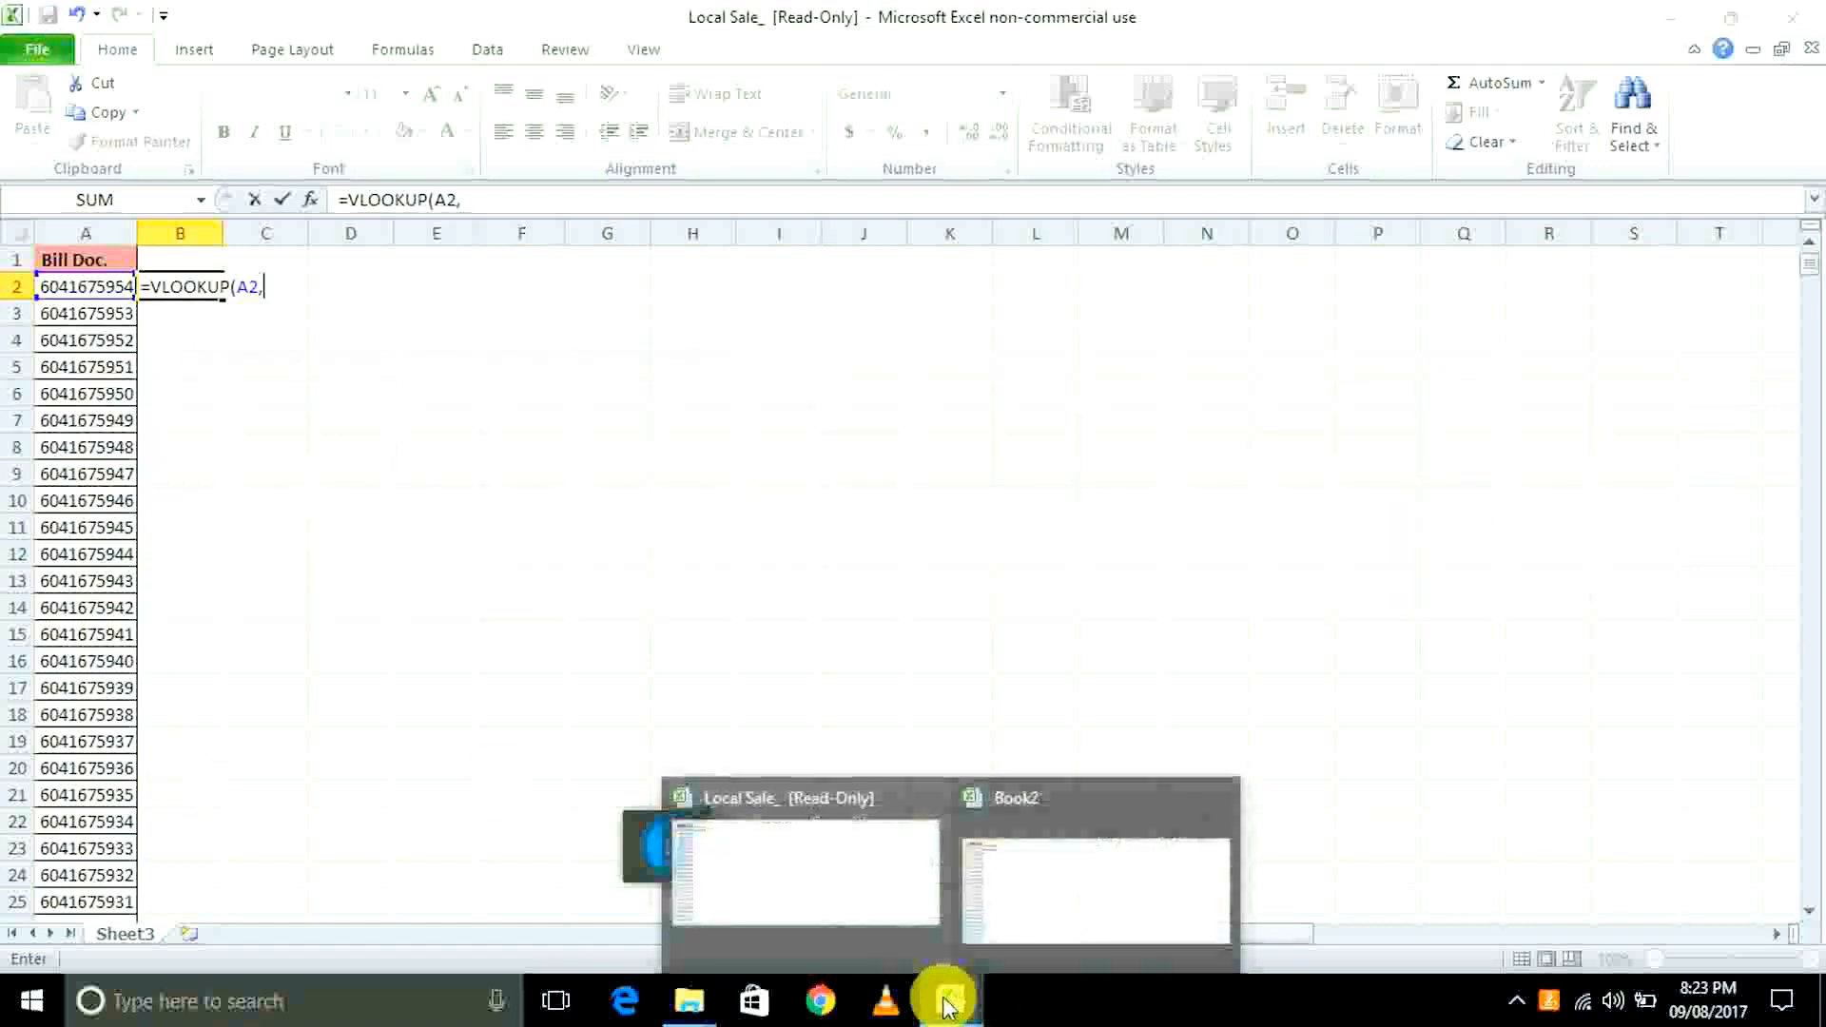
left_click(834, 902)
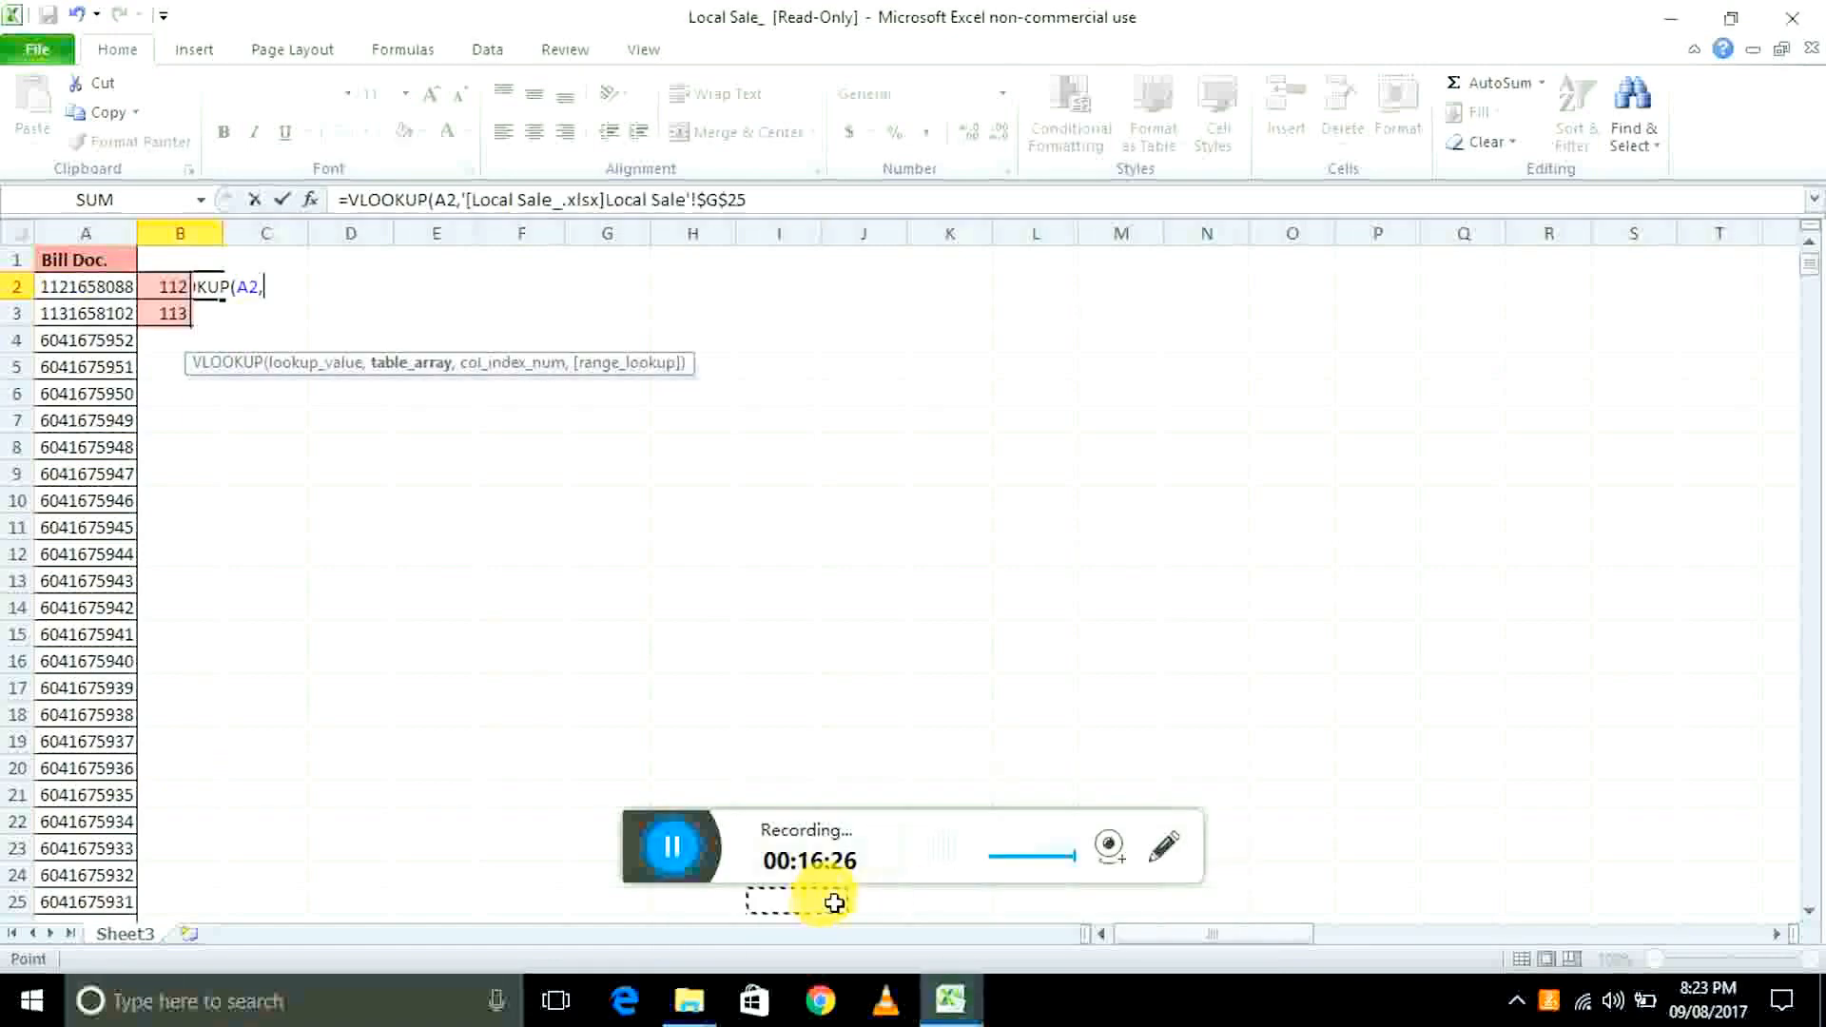
mouse_move(949, 994)
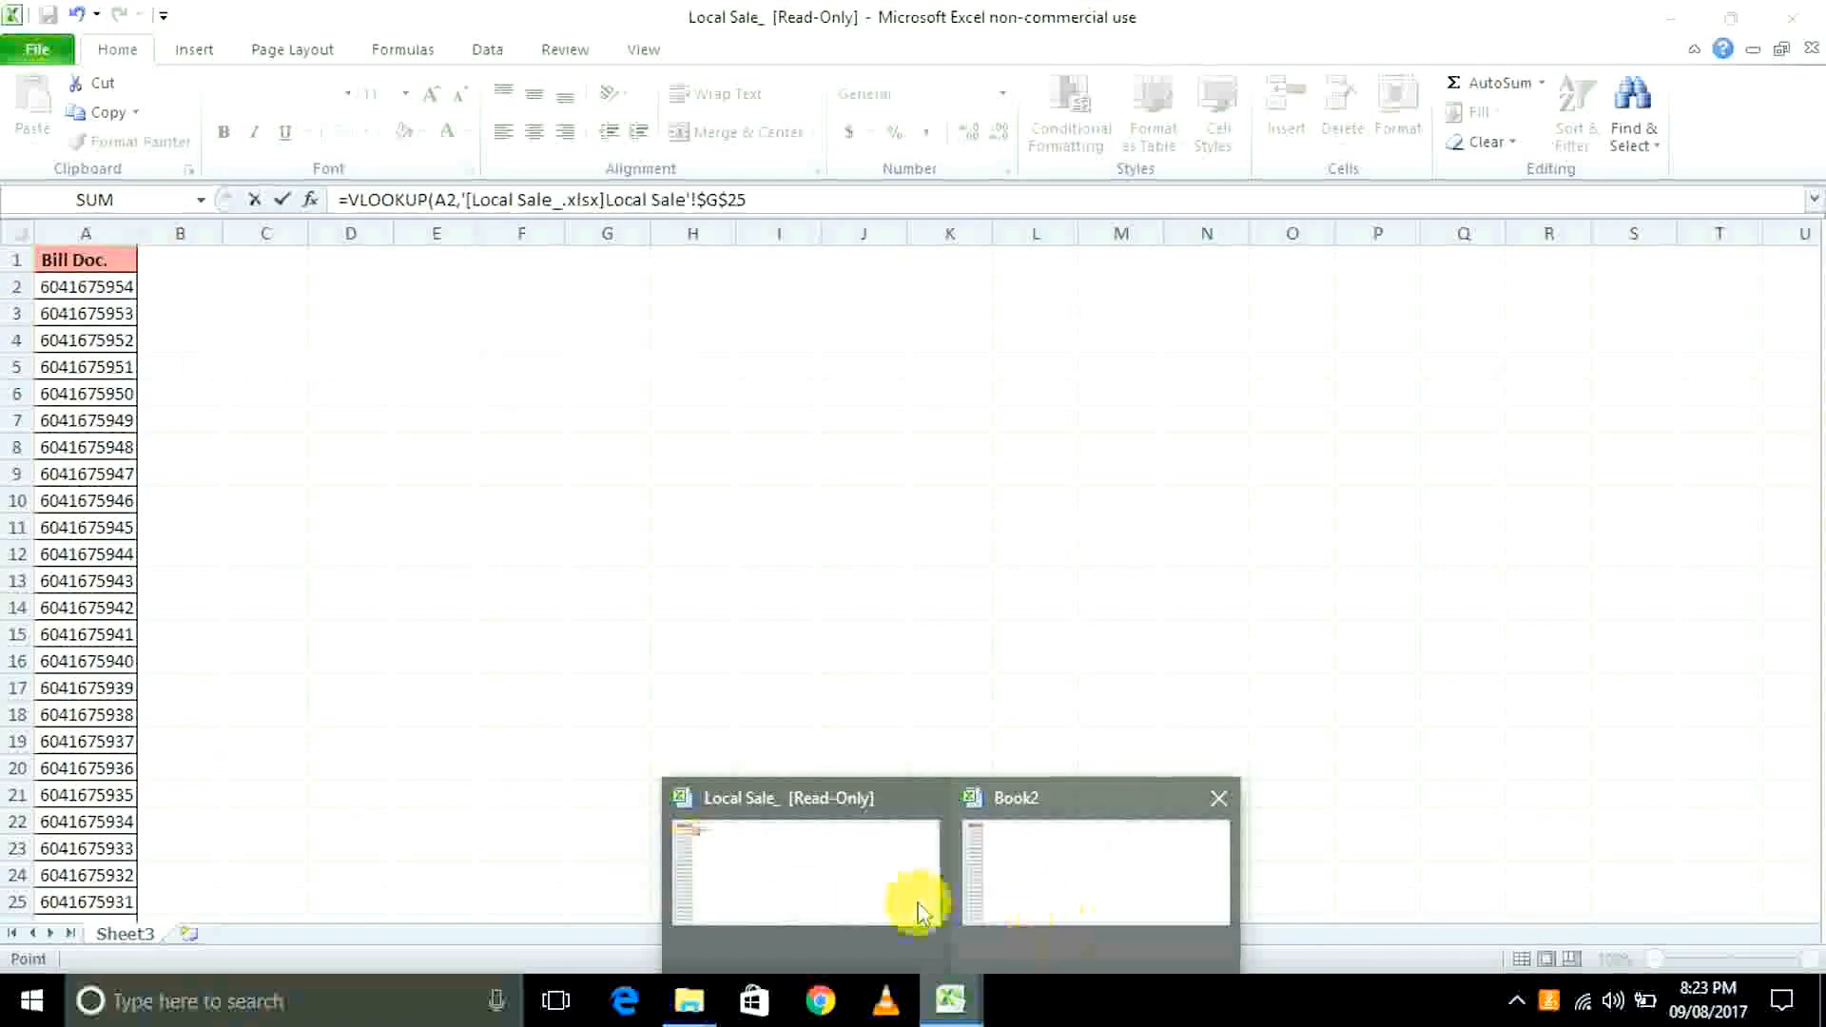
left_click(813, 899)
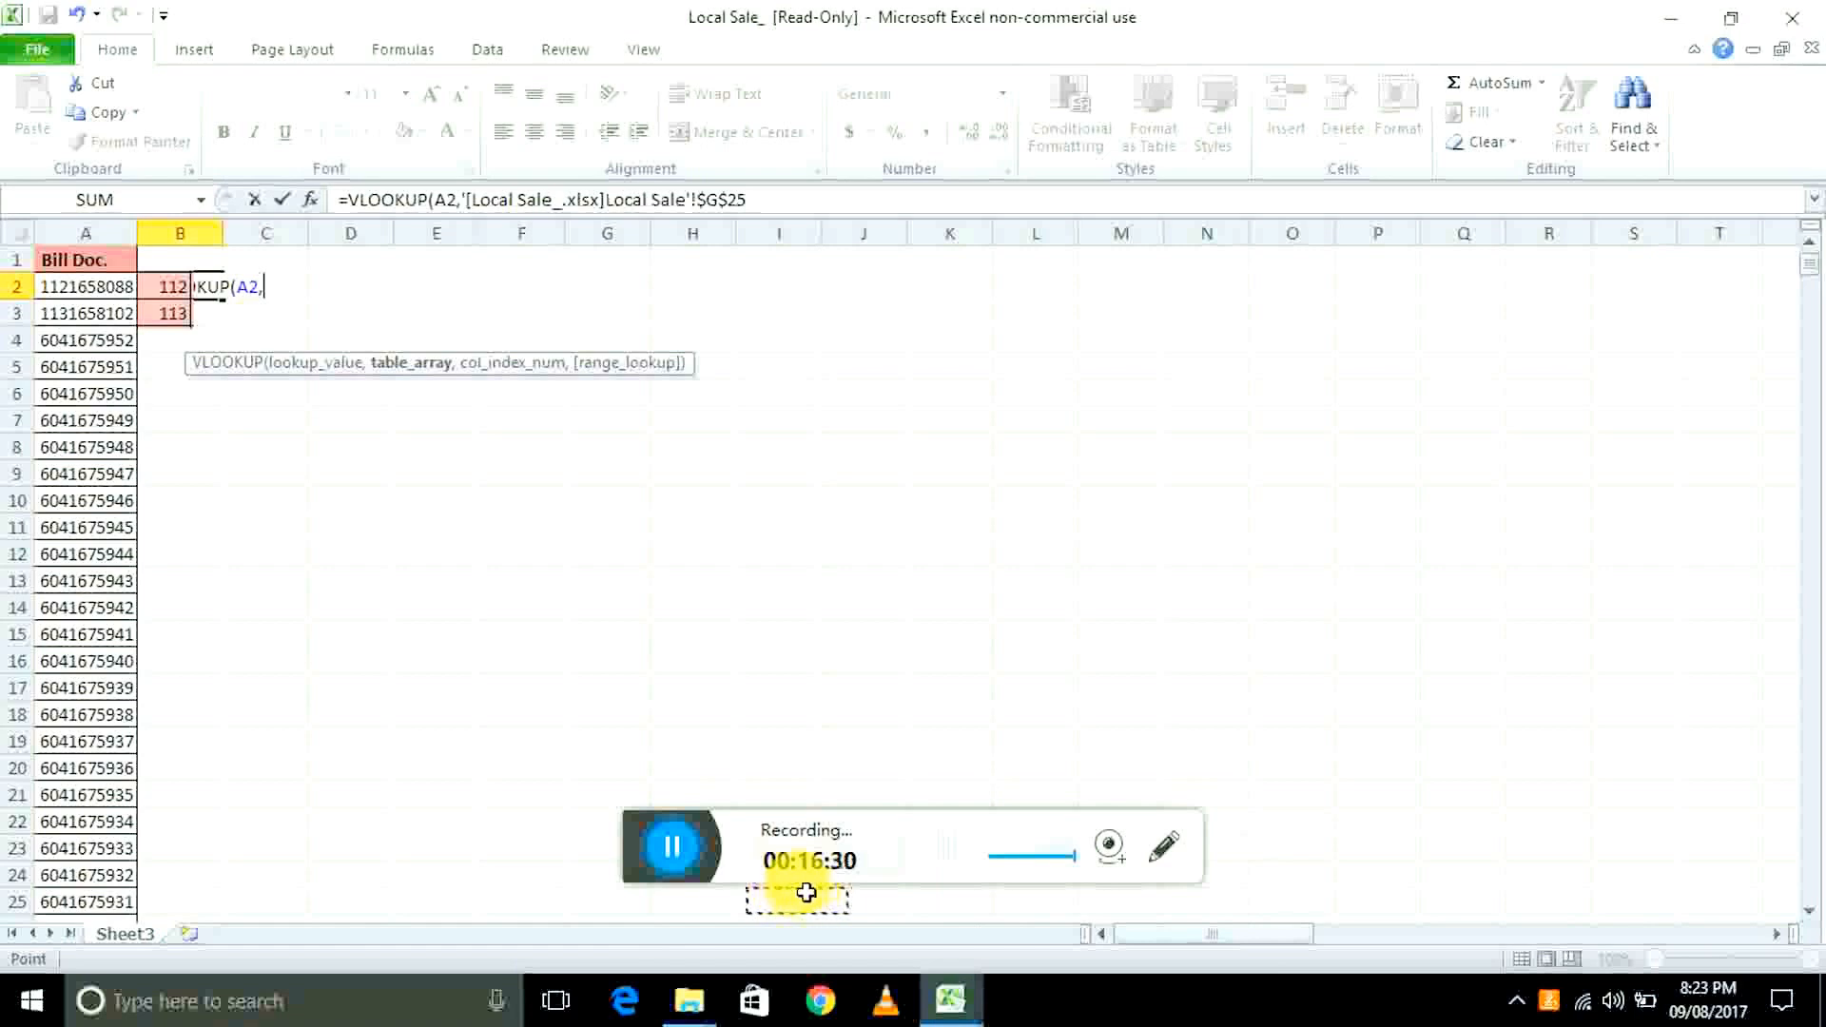
- Set the VLOOKUP table array to A2:C13231 on the Local Sale sheet of Local Sale_, with only the row references locked
left_click(1671, 17)
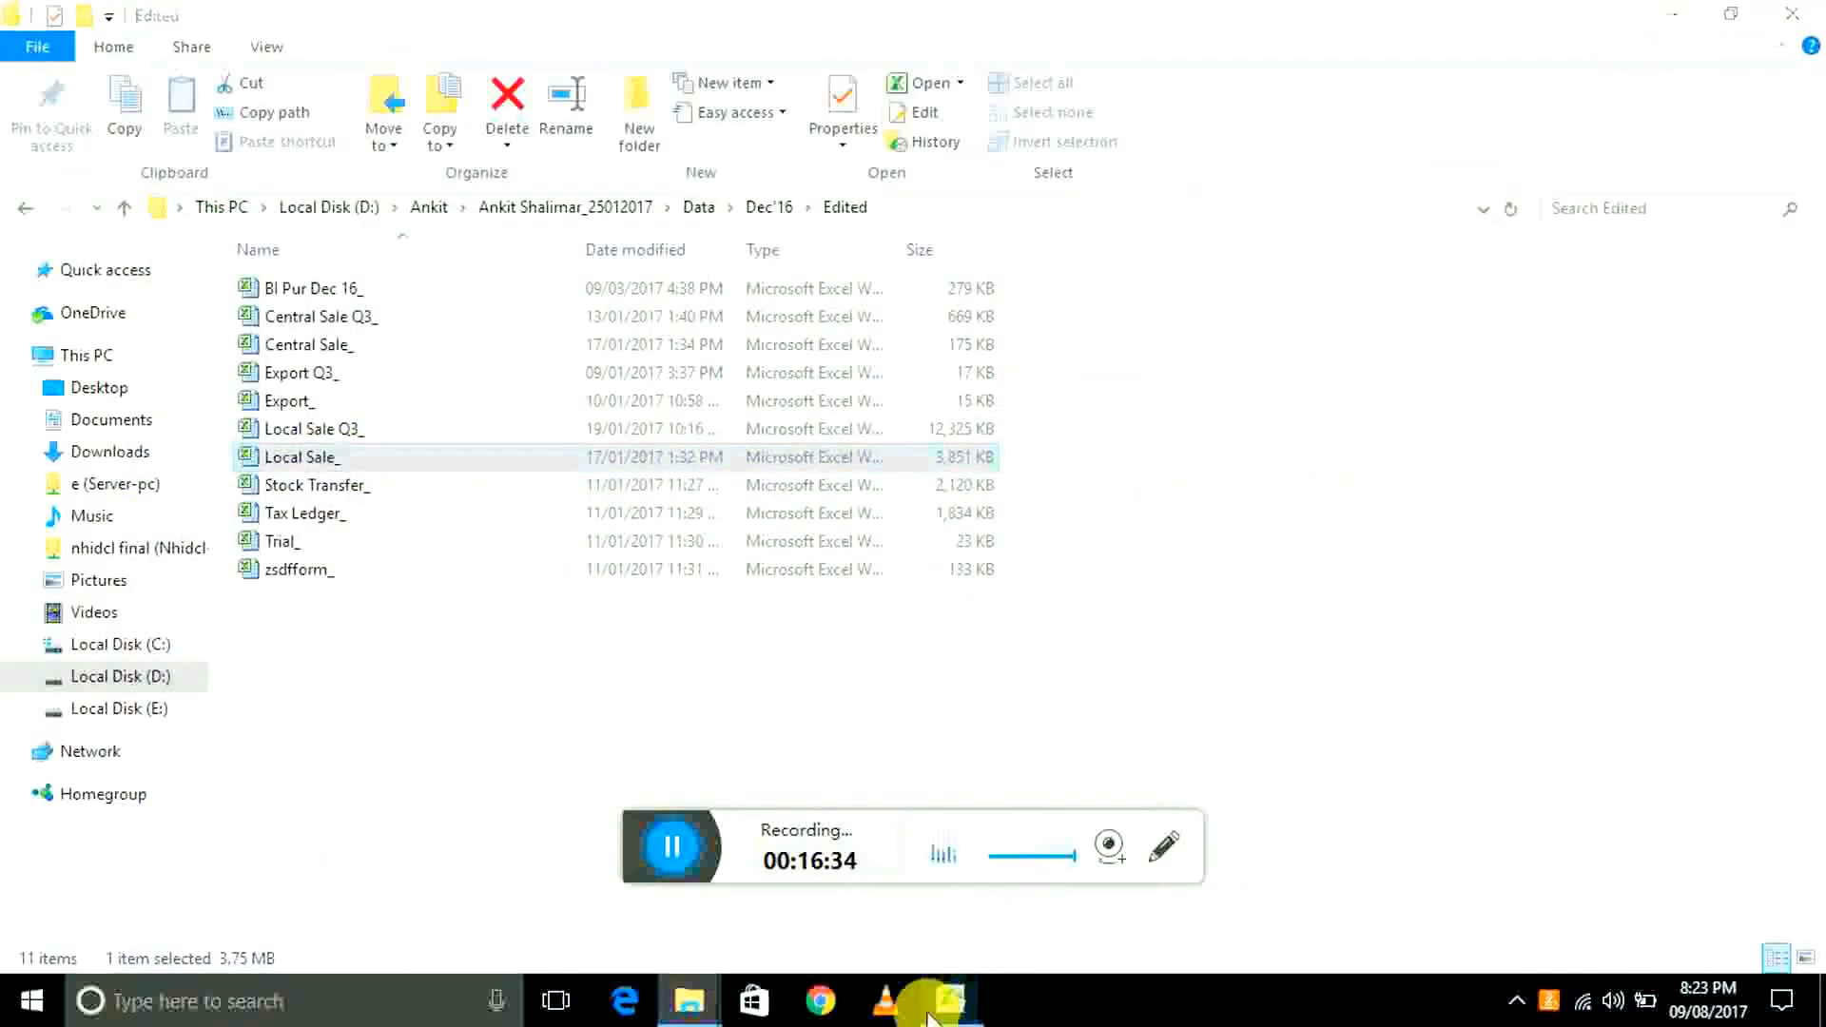
mouse_move(960, 1003)
left_click(816, 927)
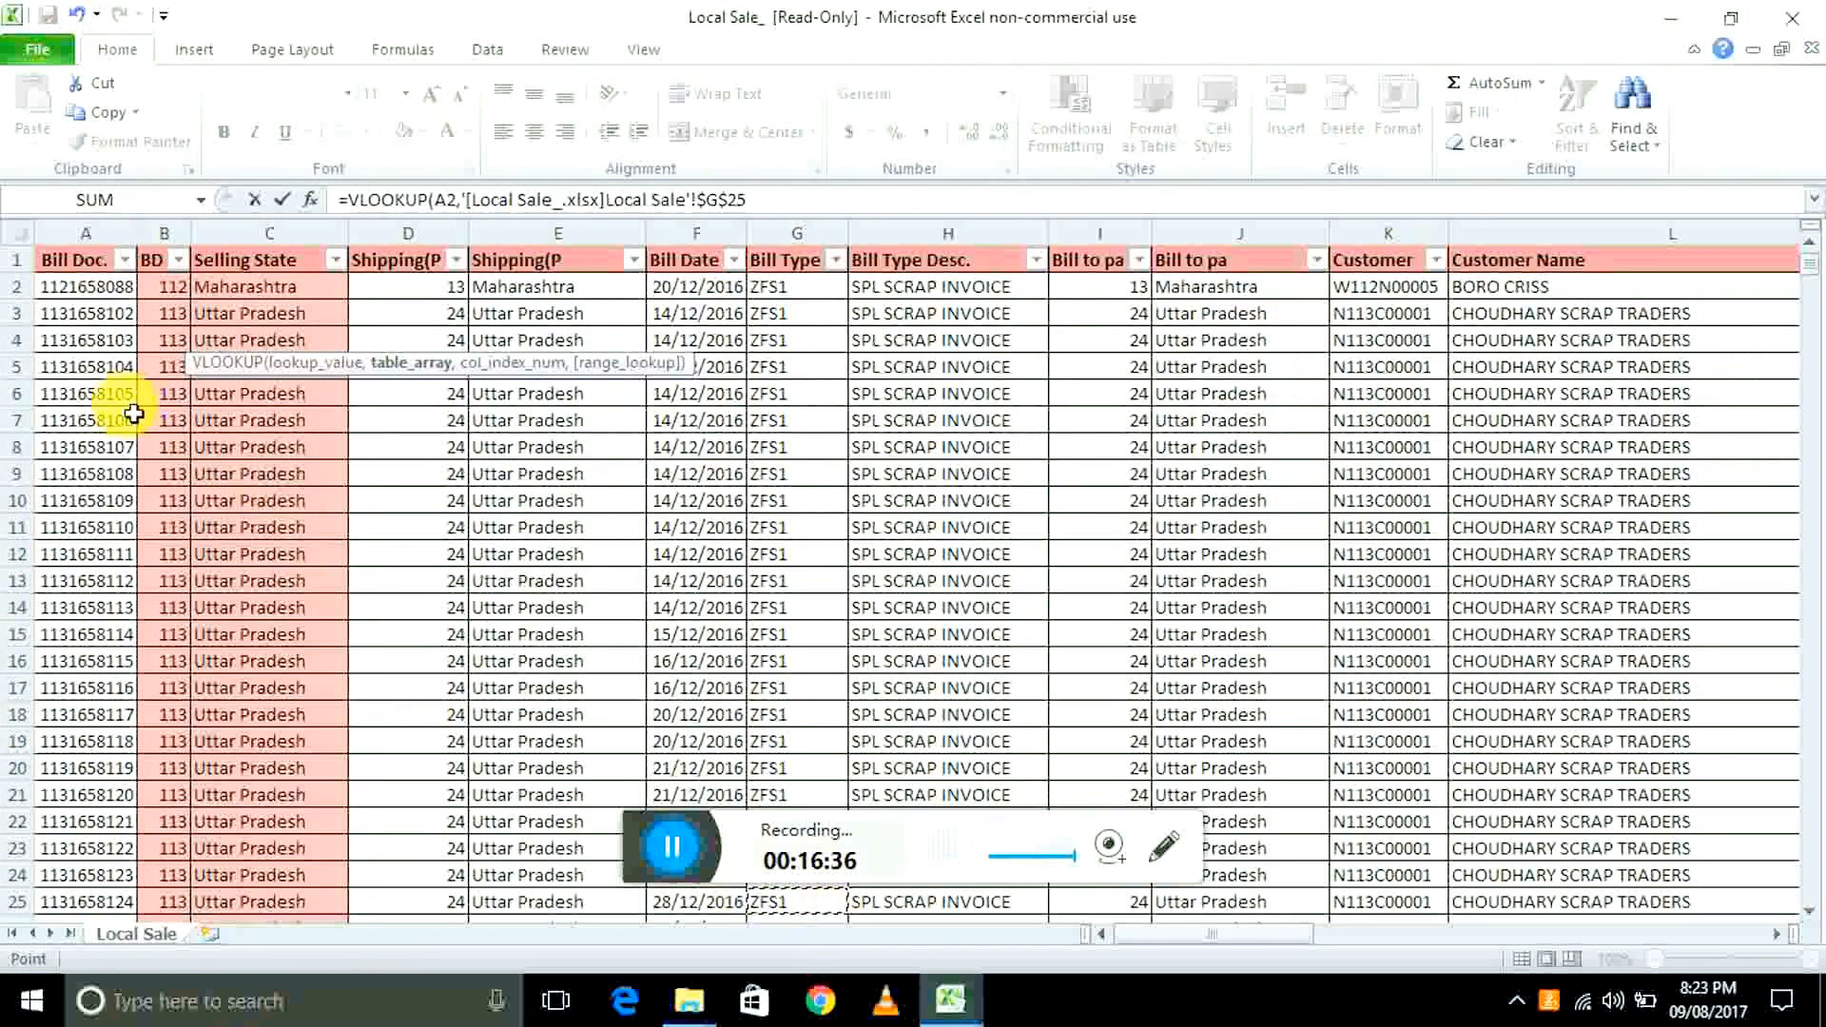
left_click(82, 297)
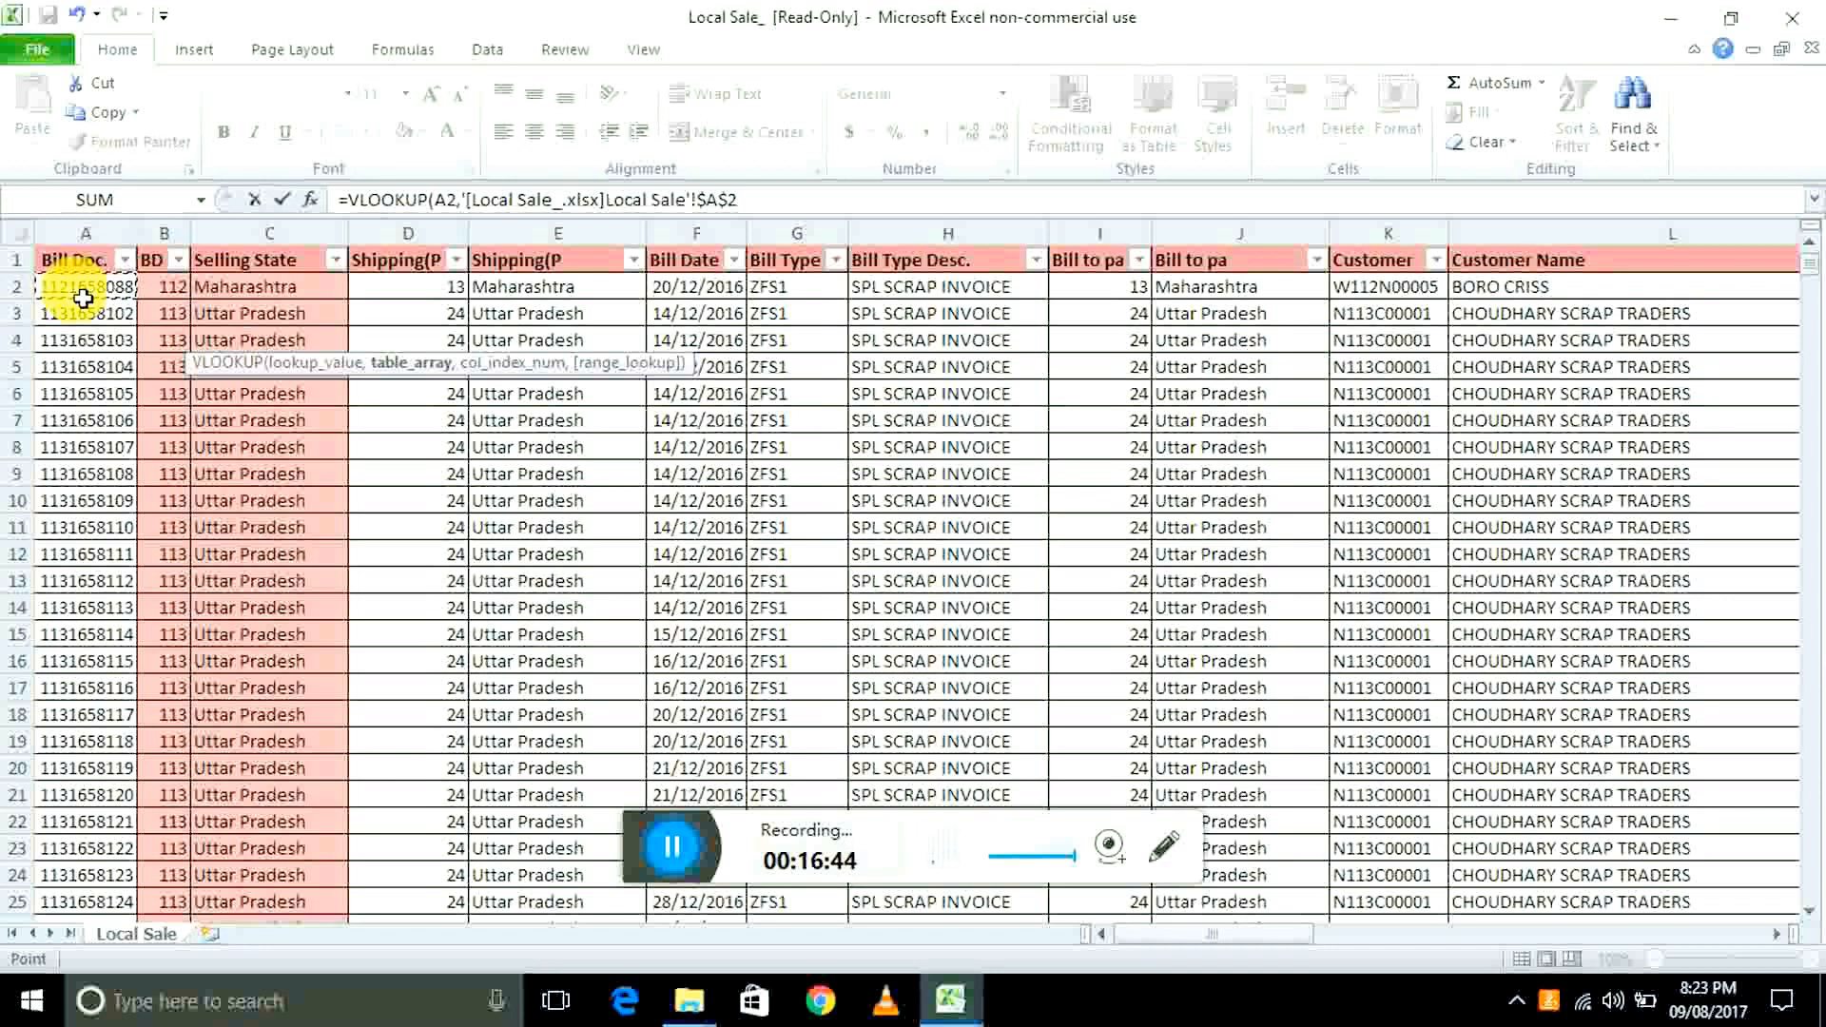
key("shift+Right")
key("shift+Right")
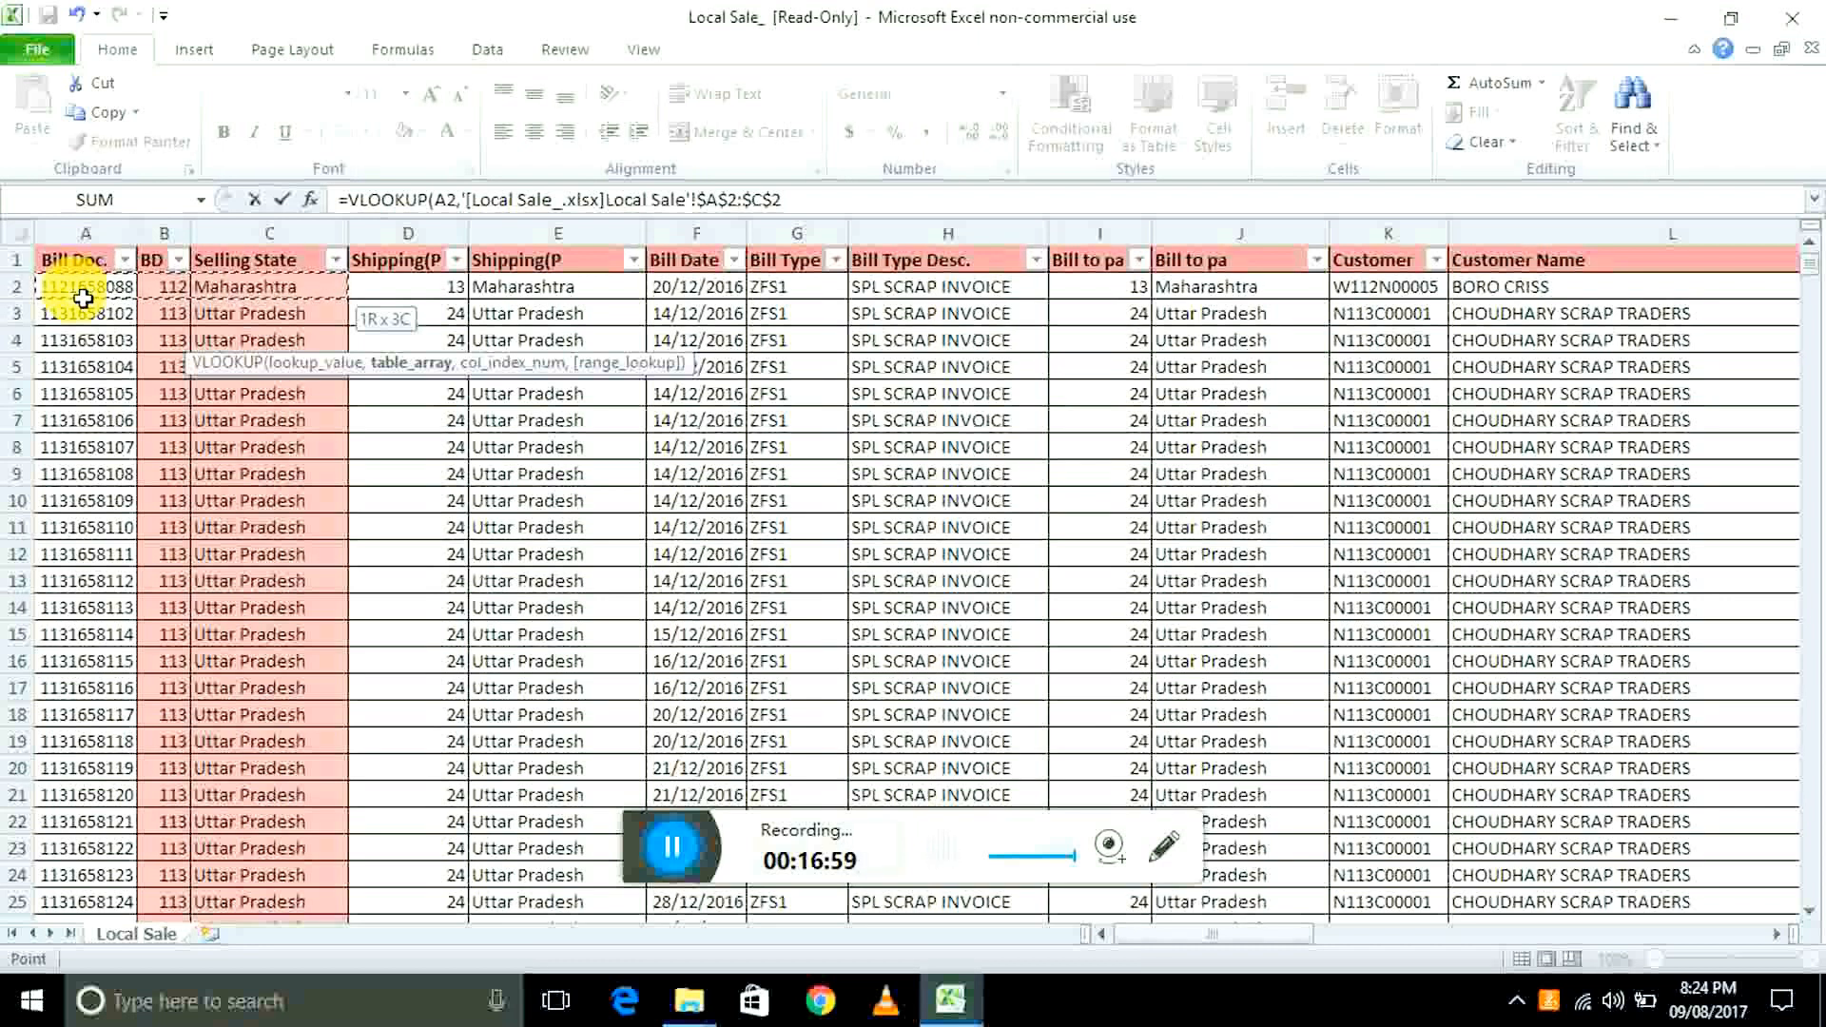
key("ctrl+shift+Down")
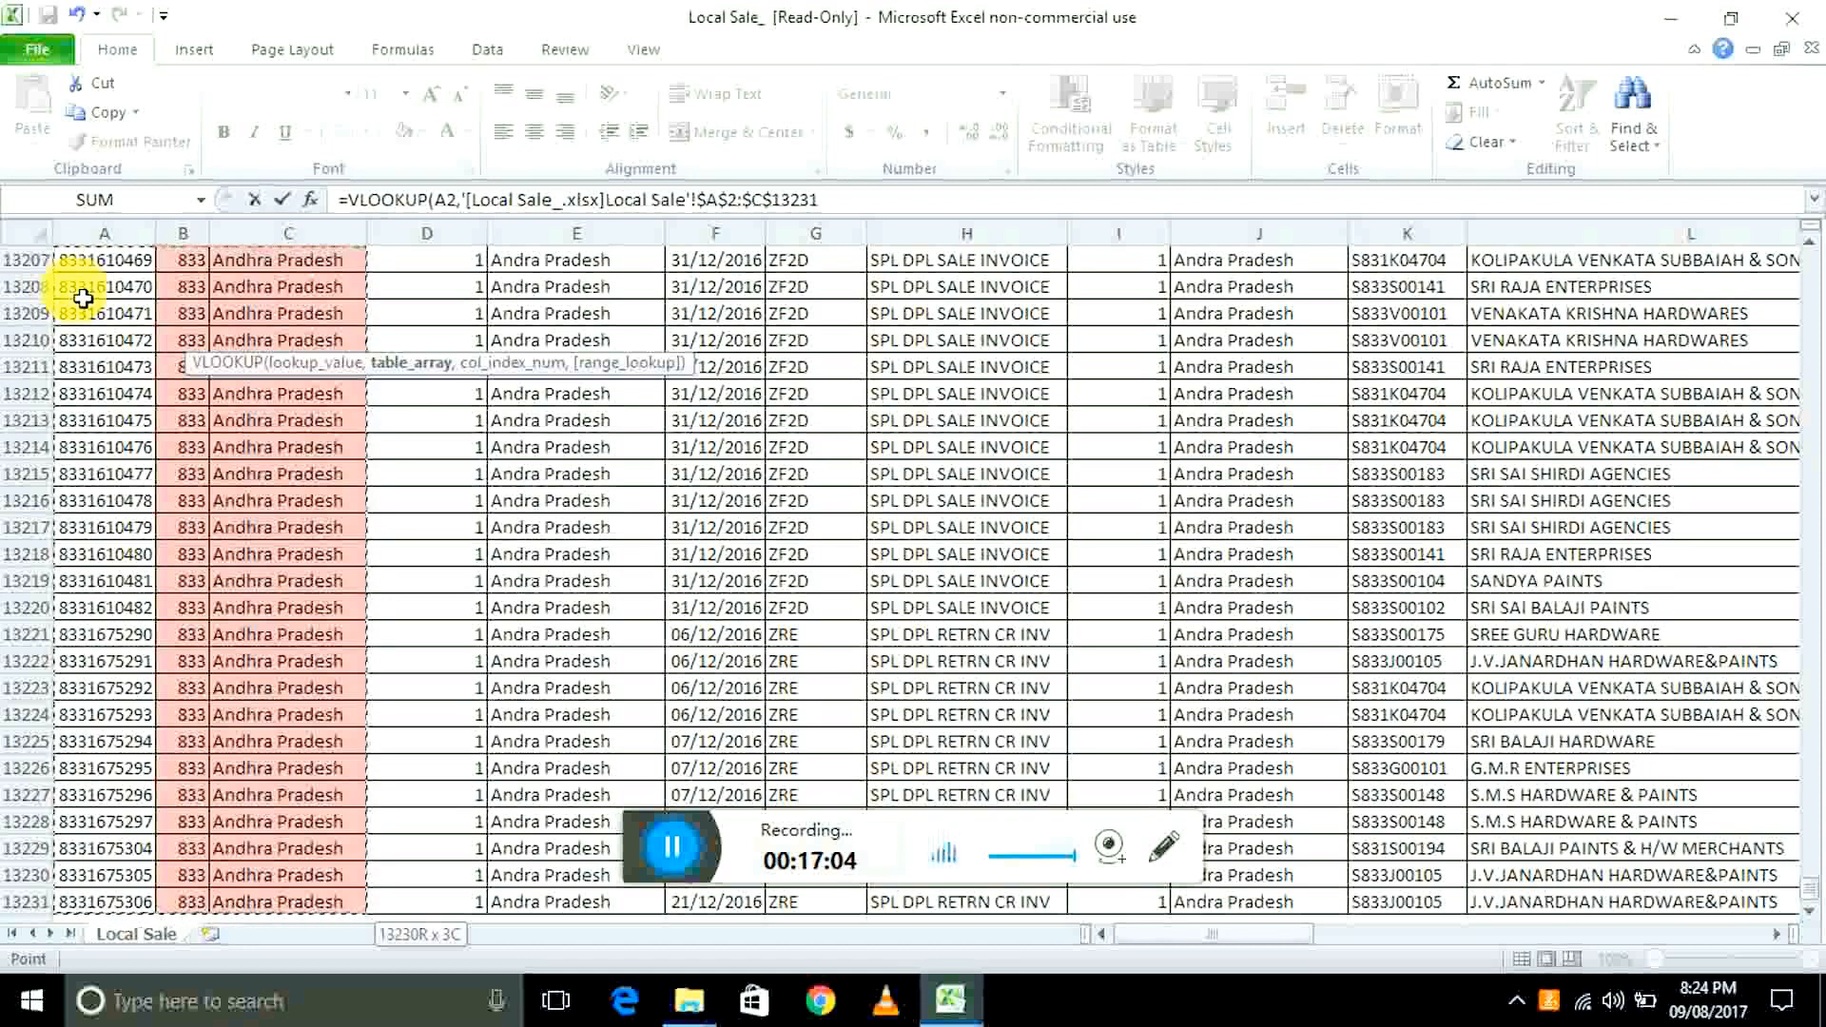
key("F4")
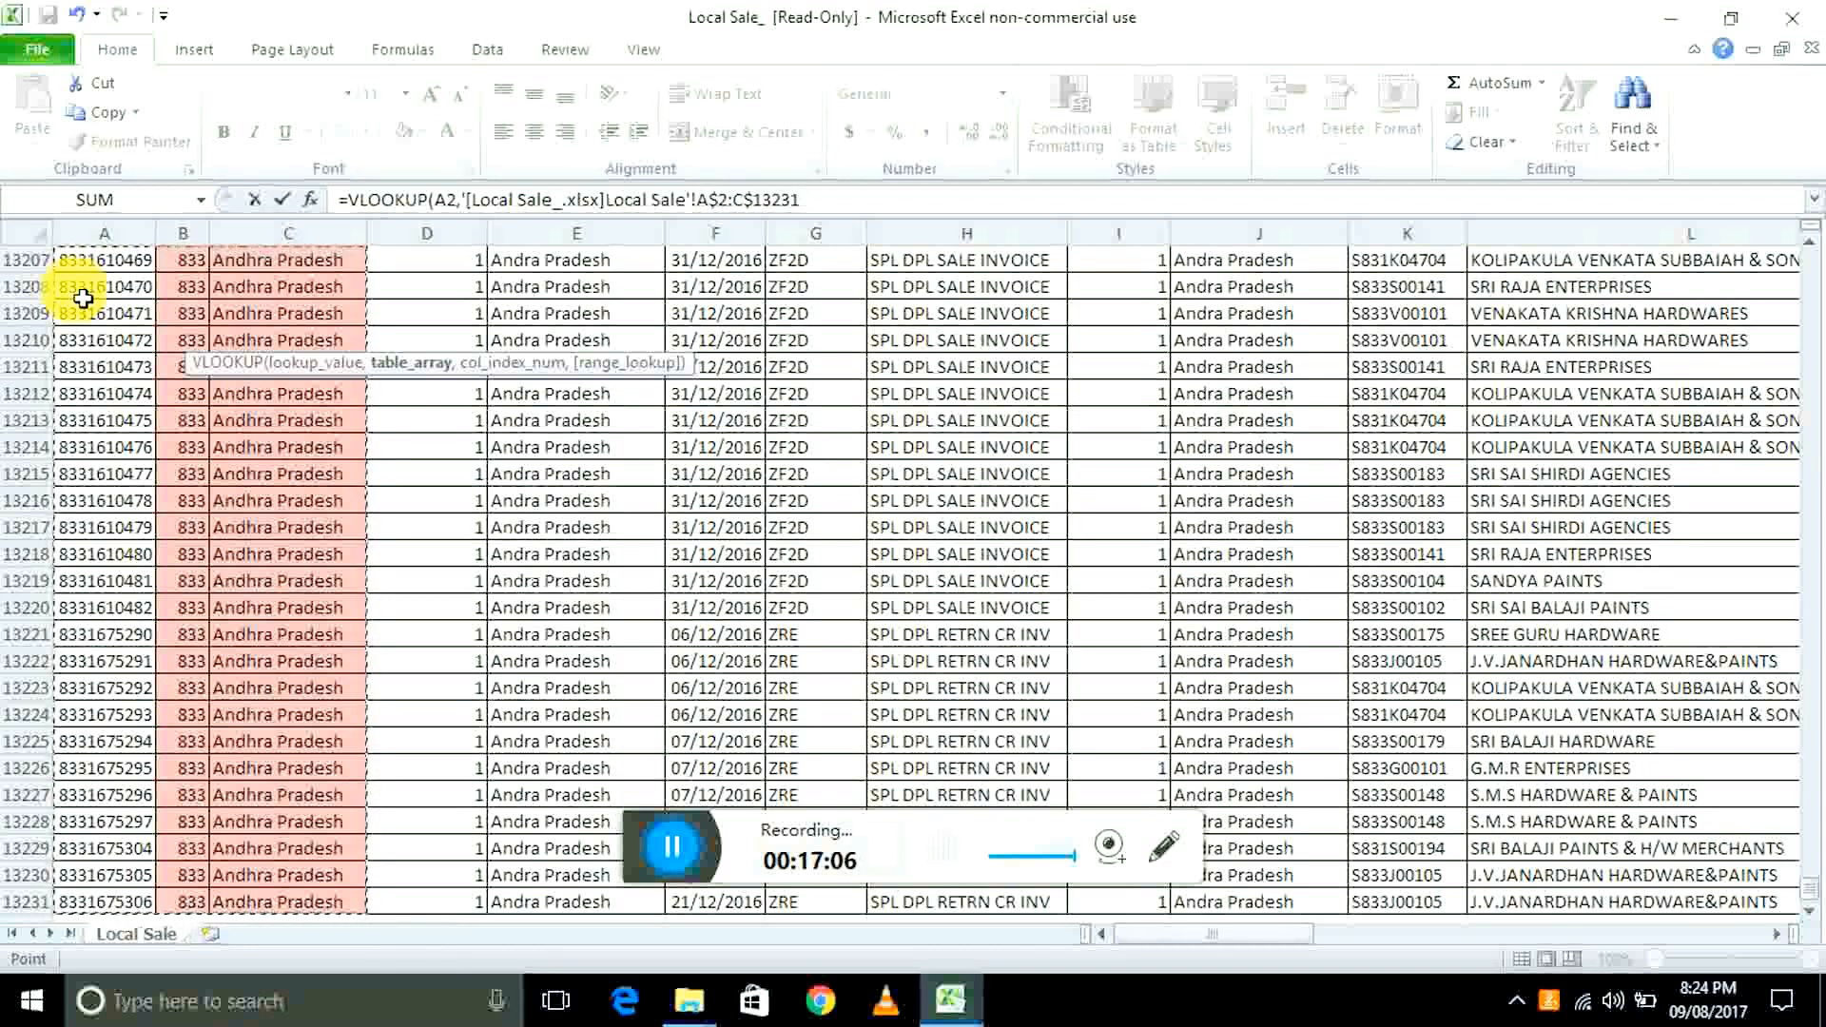
- Finish the VLOOKUP with column index 3 and exact match 0, and enter it in B2
type(",3")
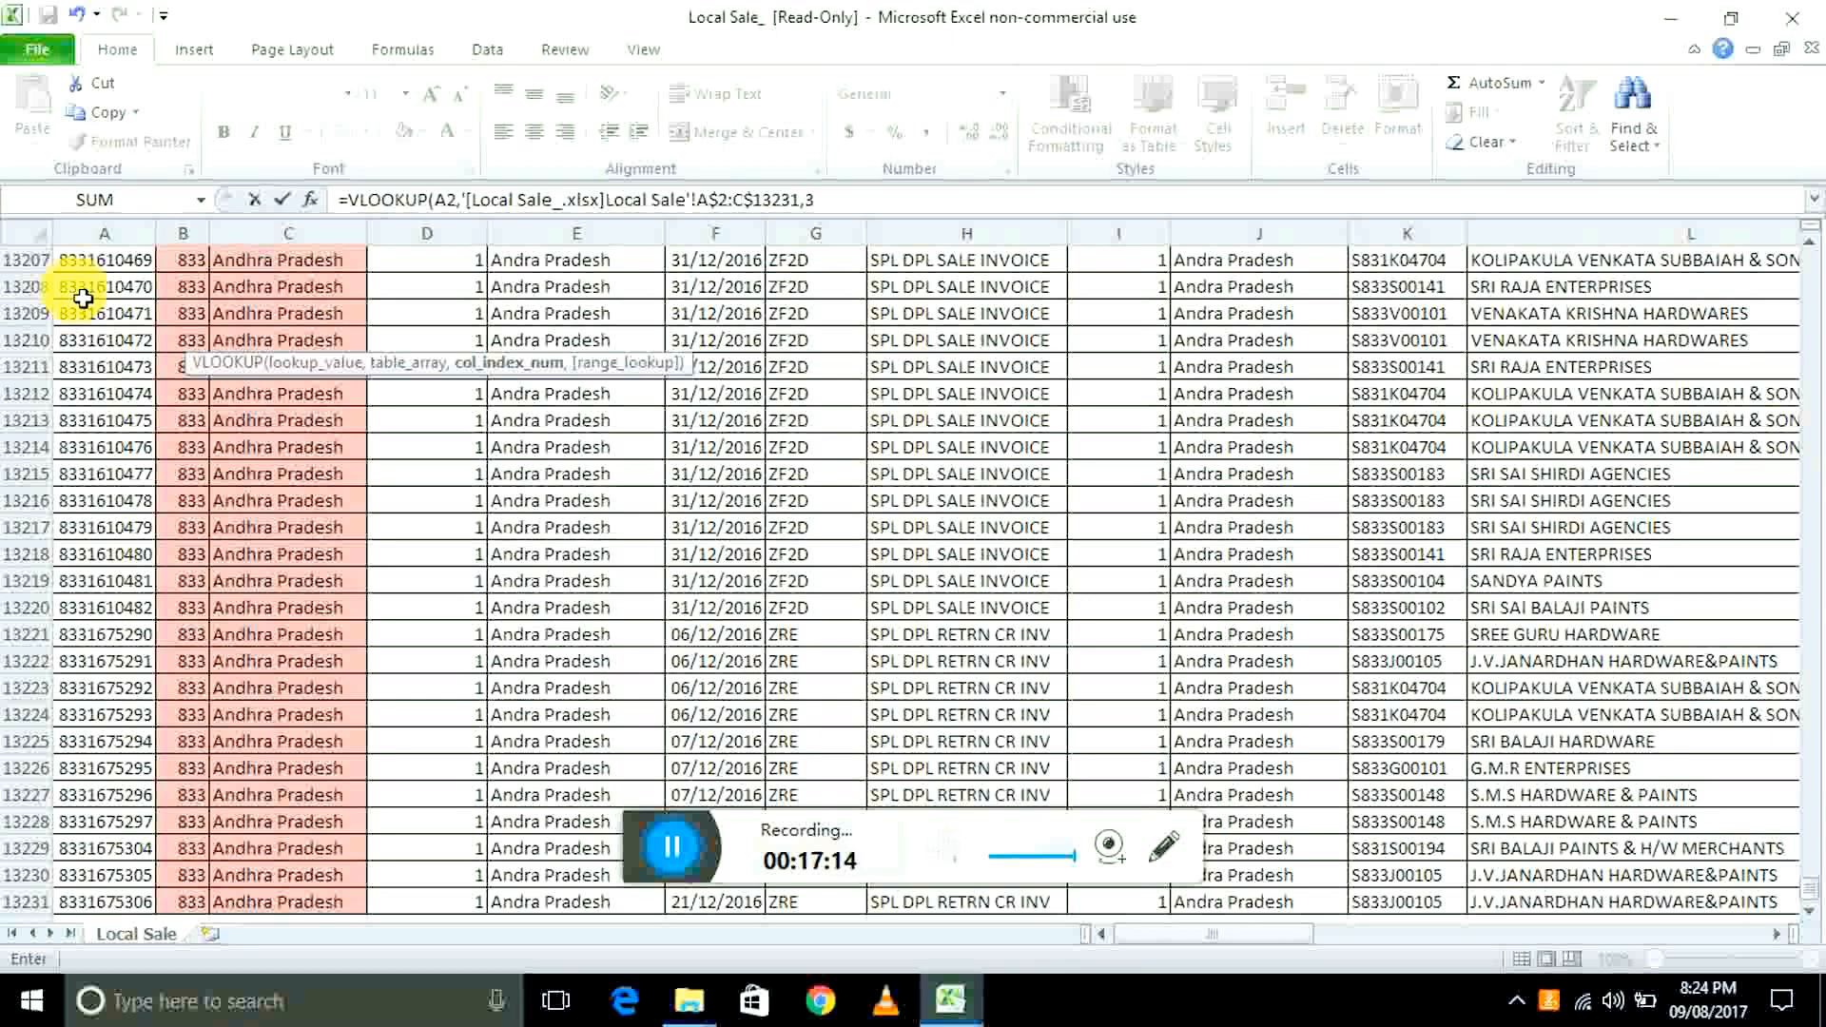
type(",")
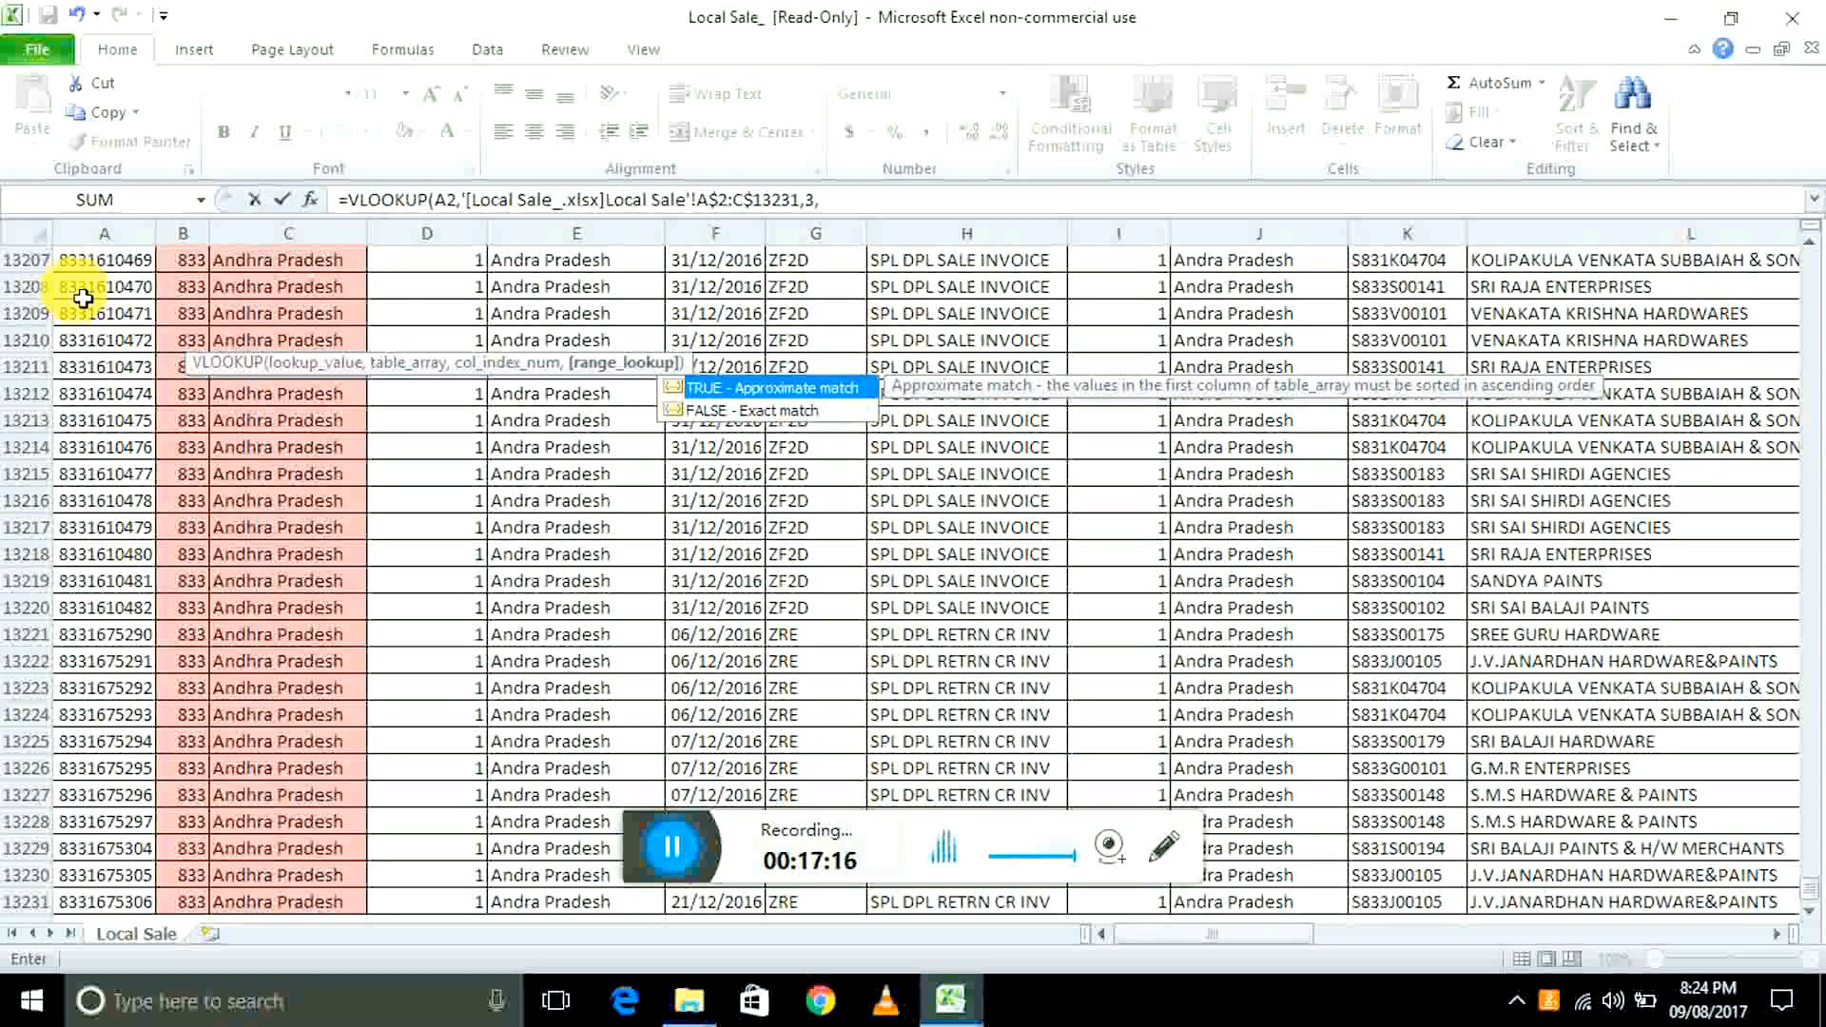
type("0)")
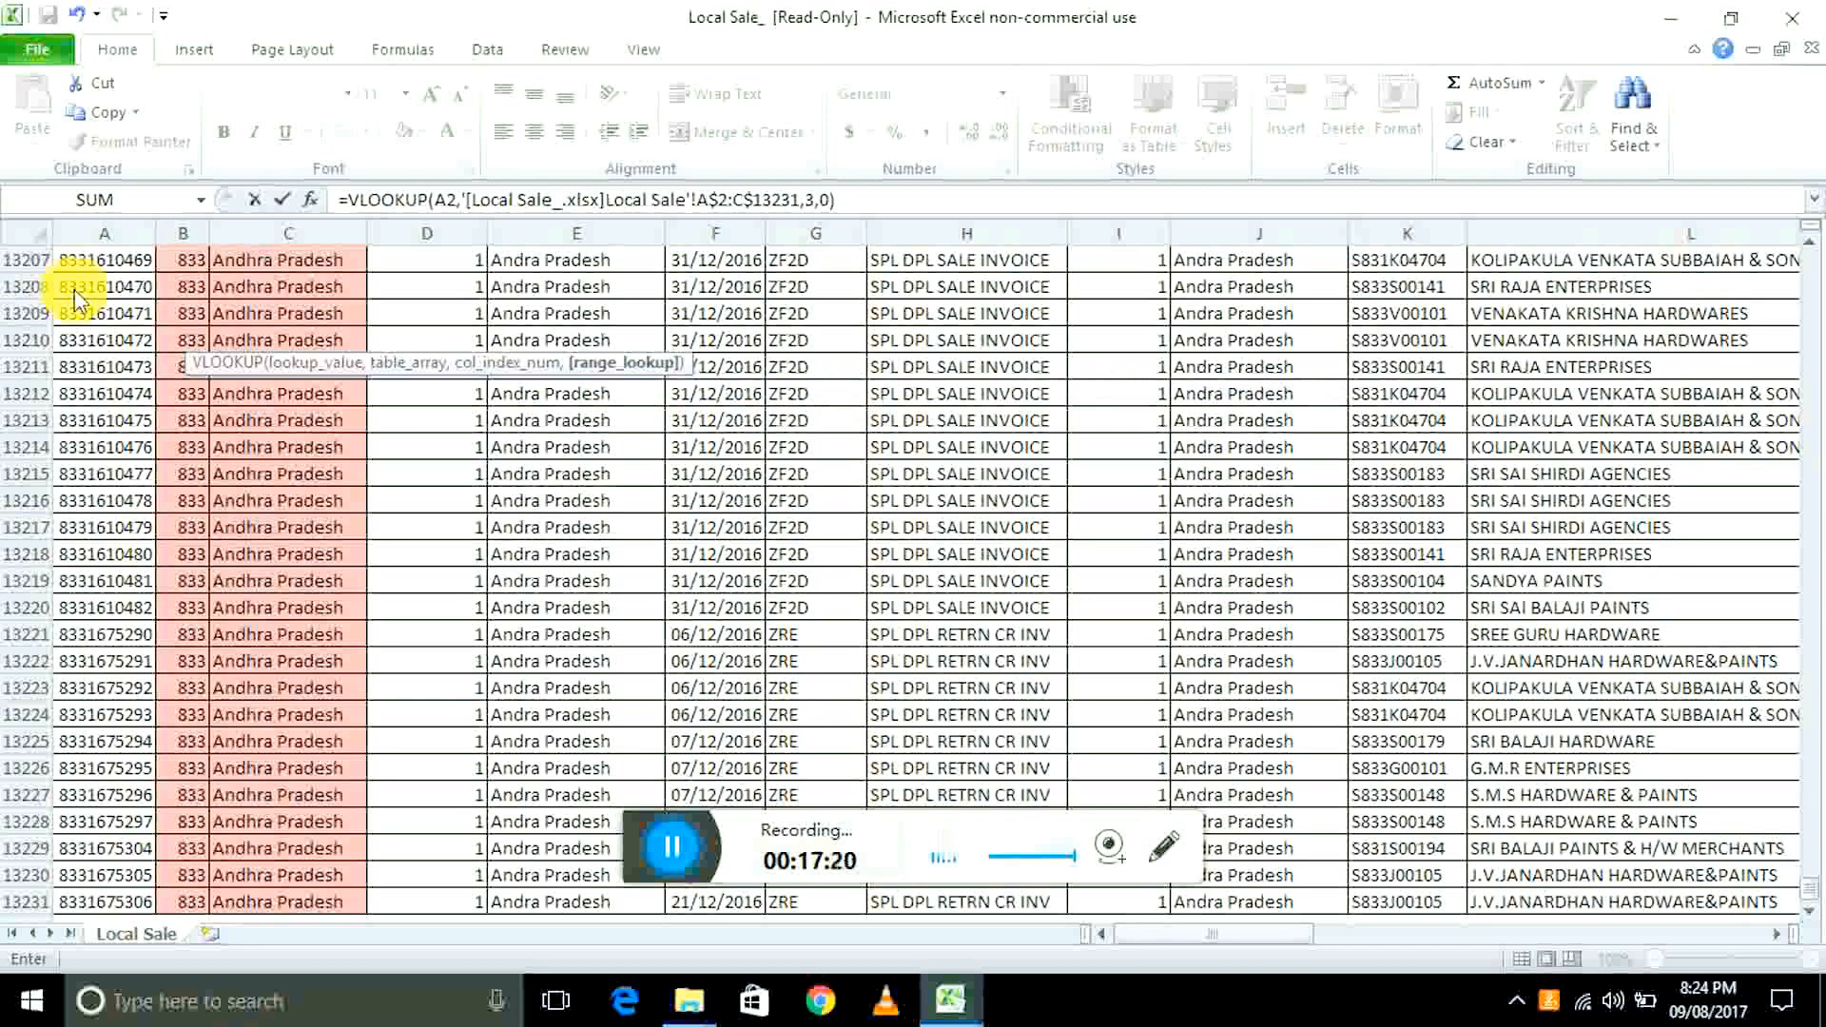
key("Return")
key("Up")
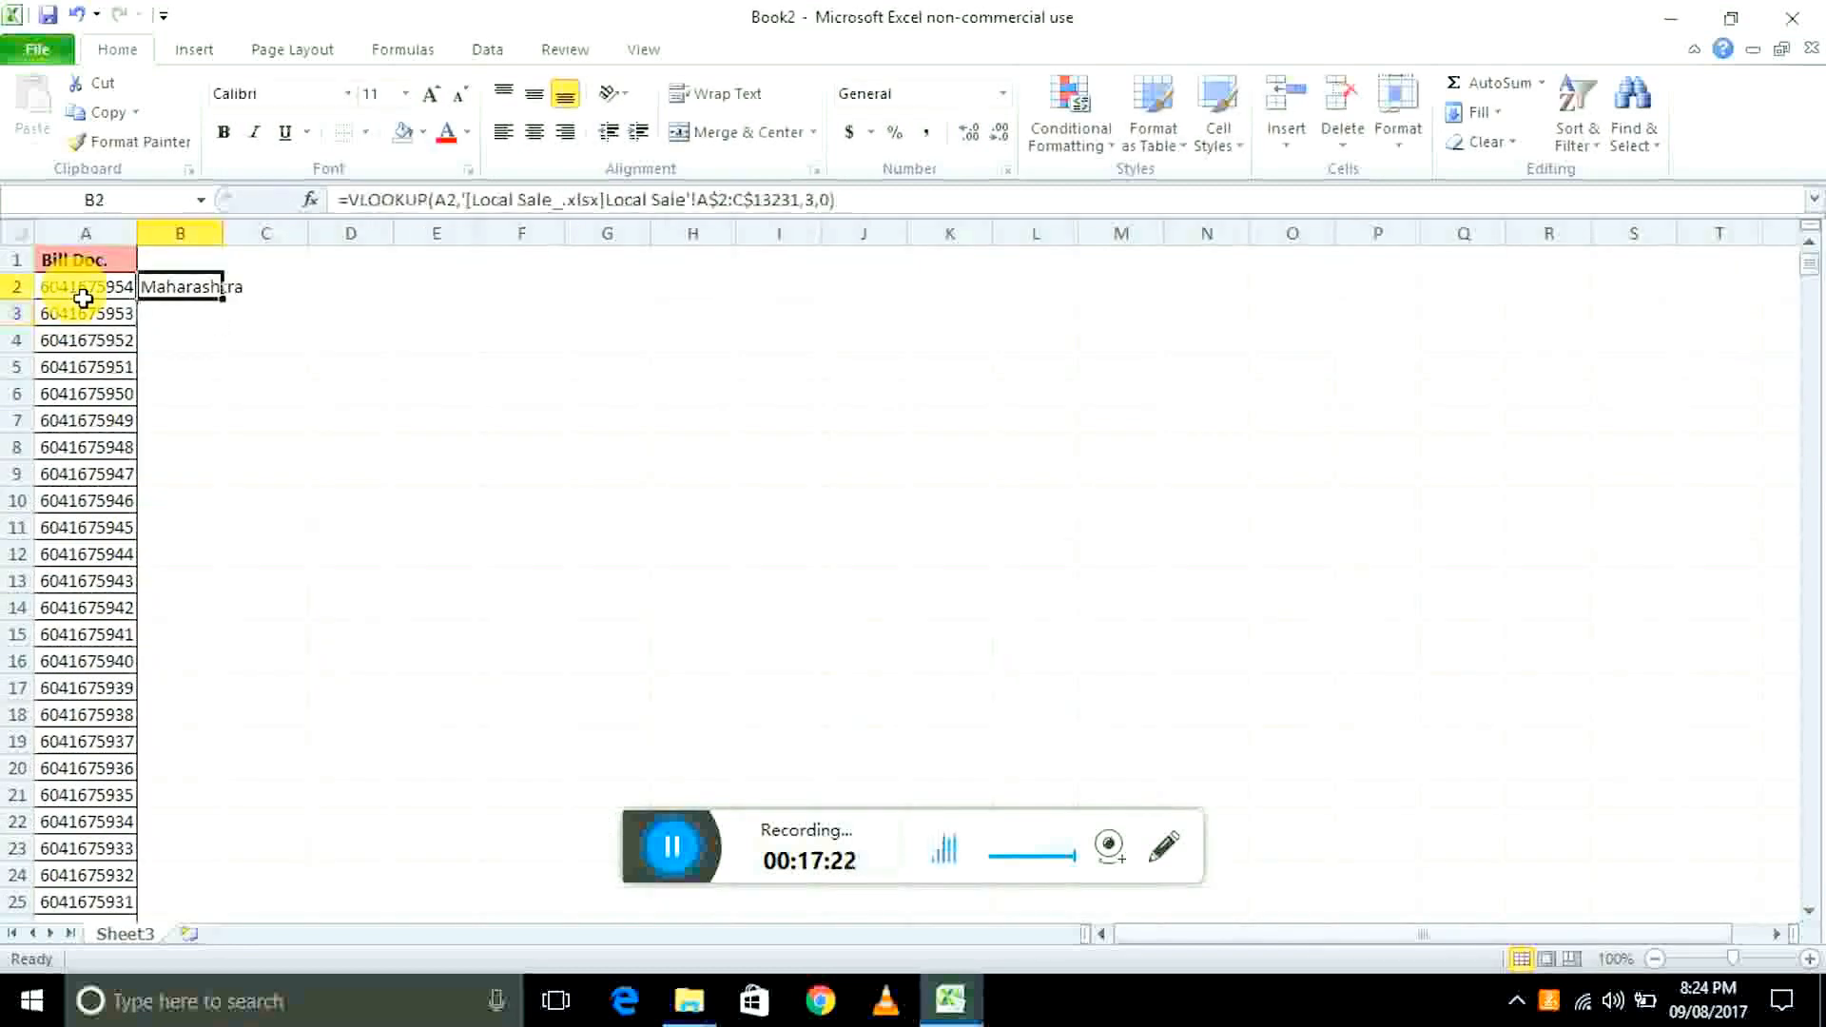
- Fill the VLOOKUP formula from B2 down to B9501, the last Bill Doc. row
key("Left")
key("Right")
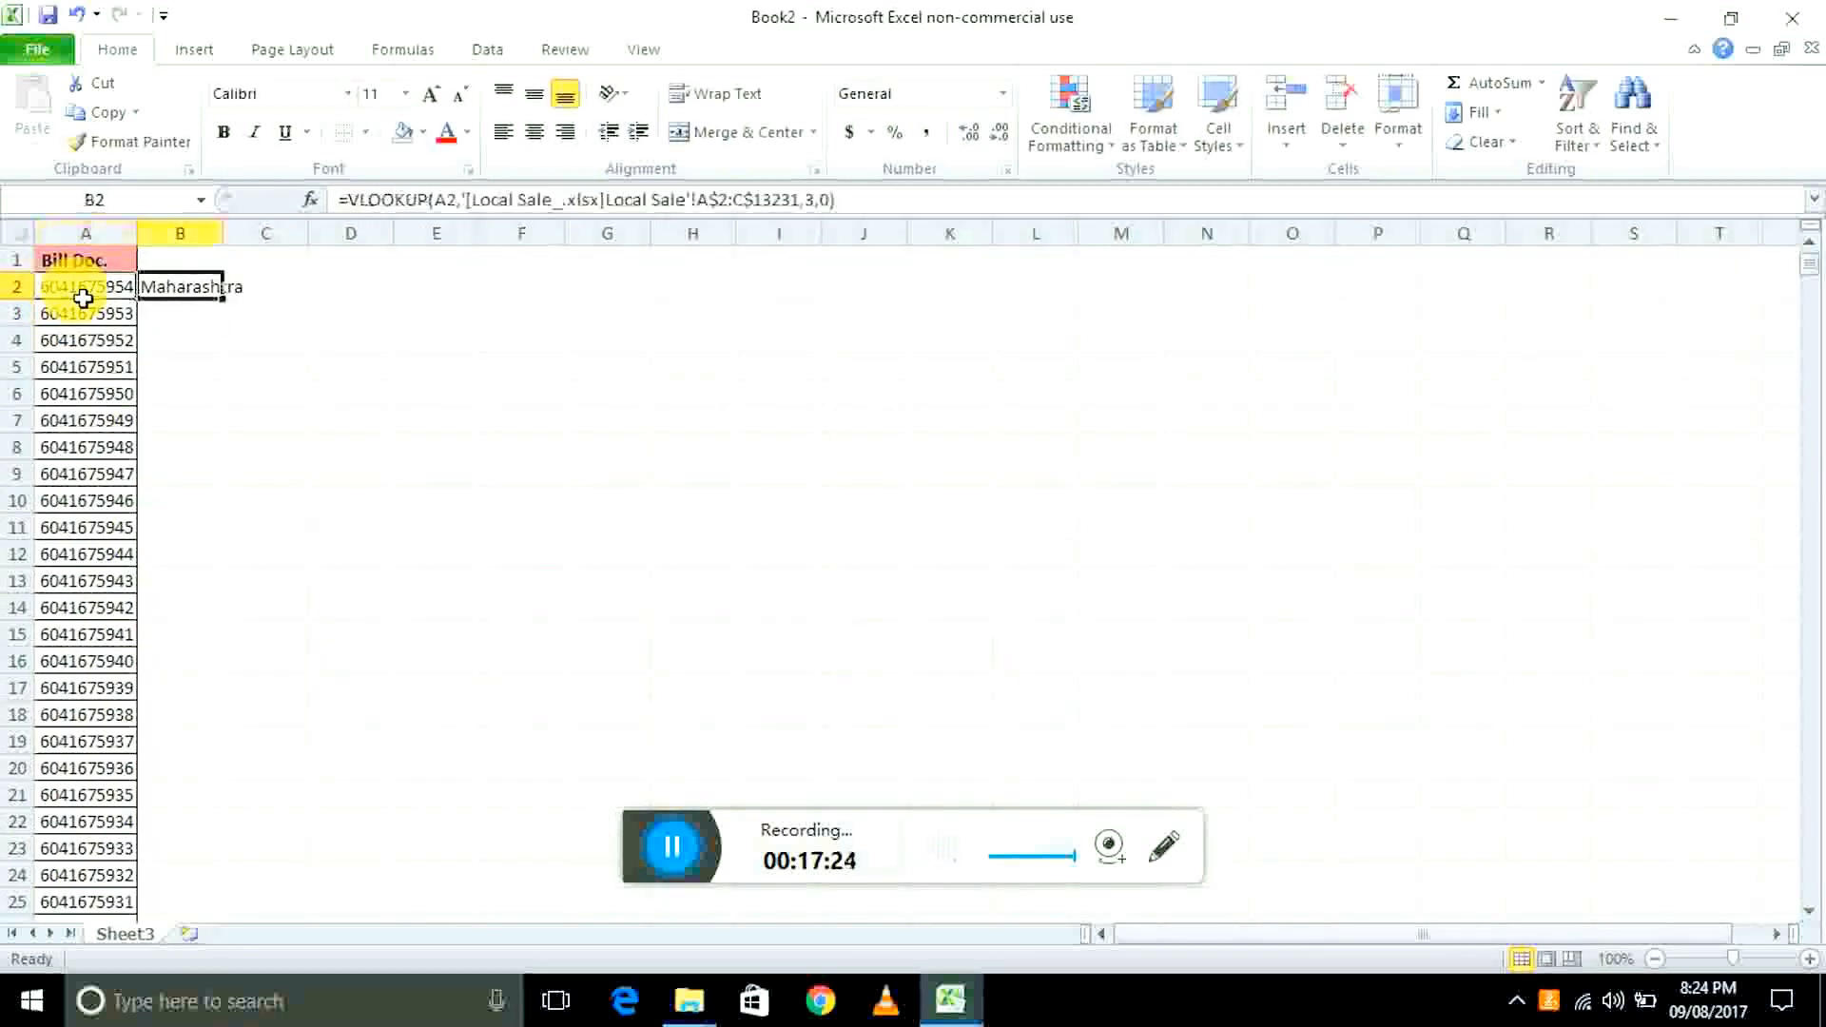
key("Down")
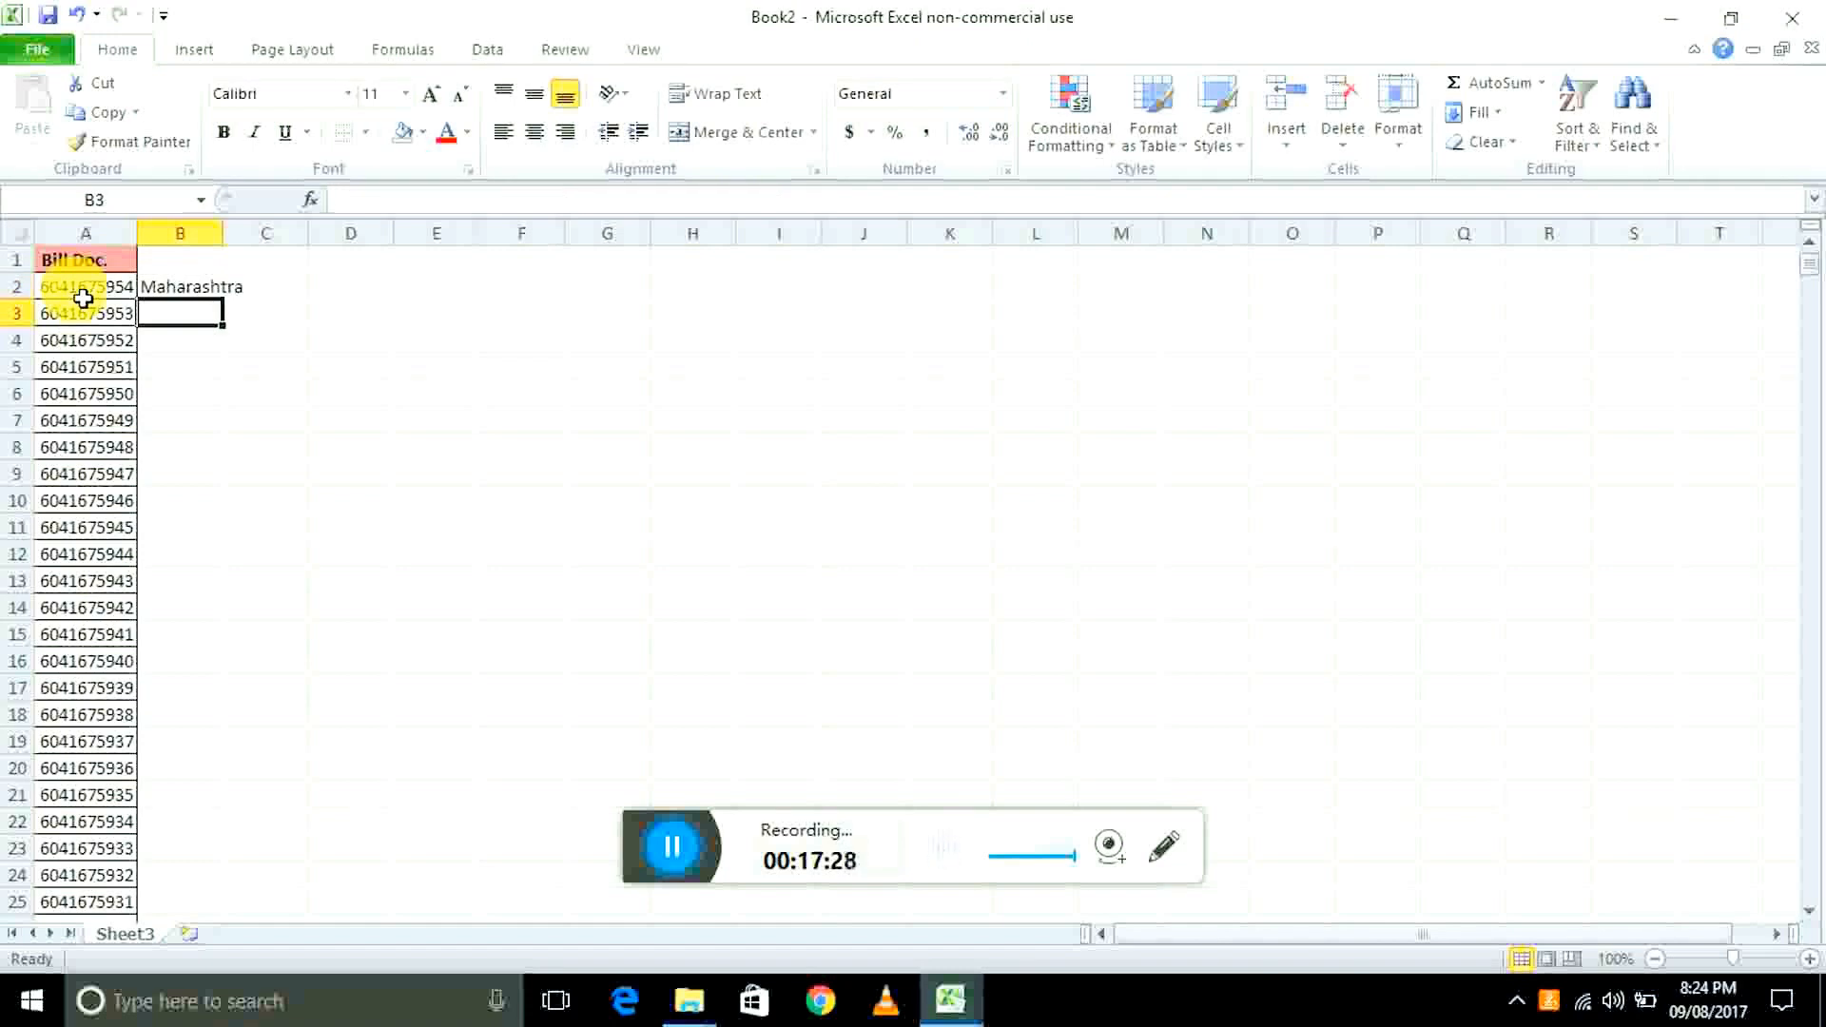
key("Left")
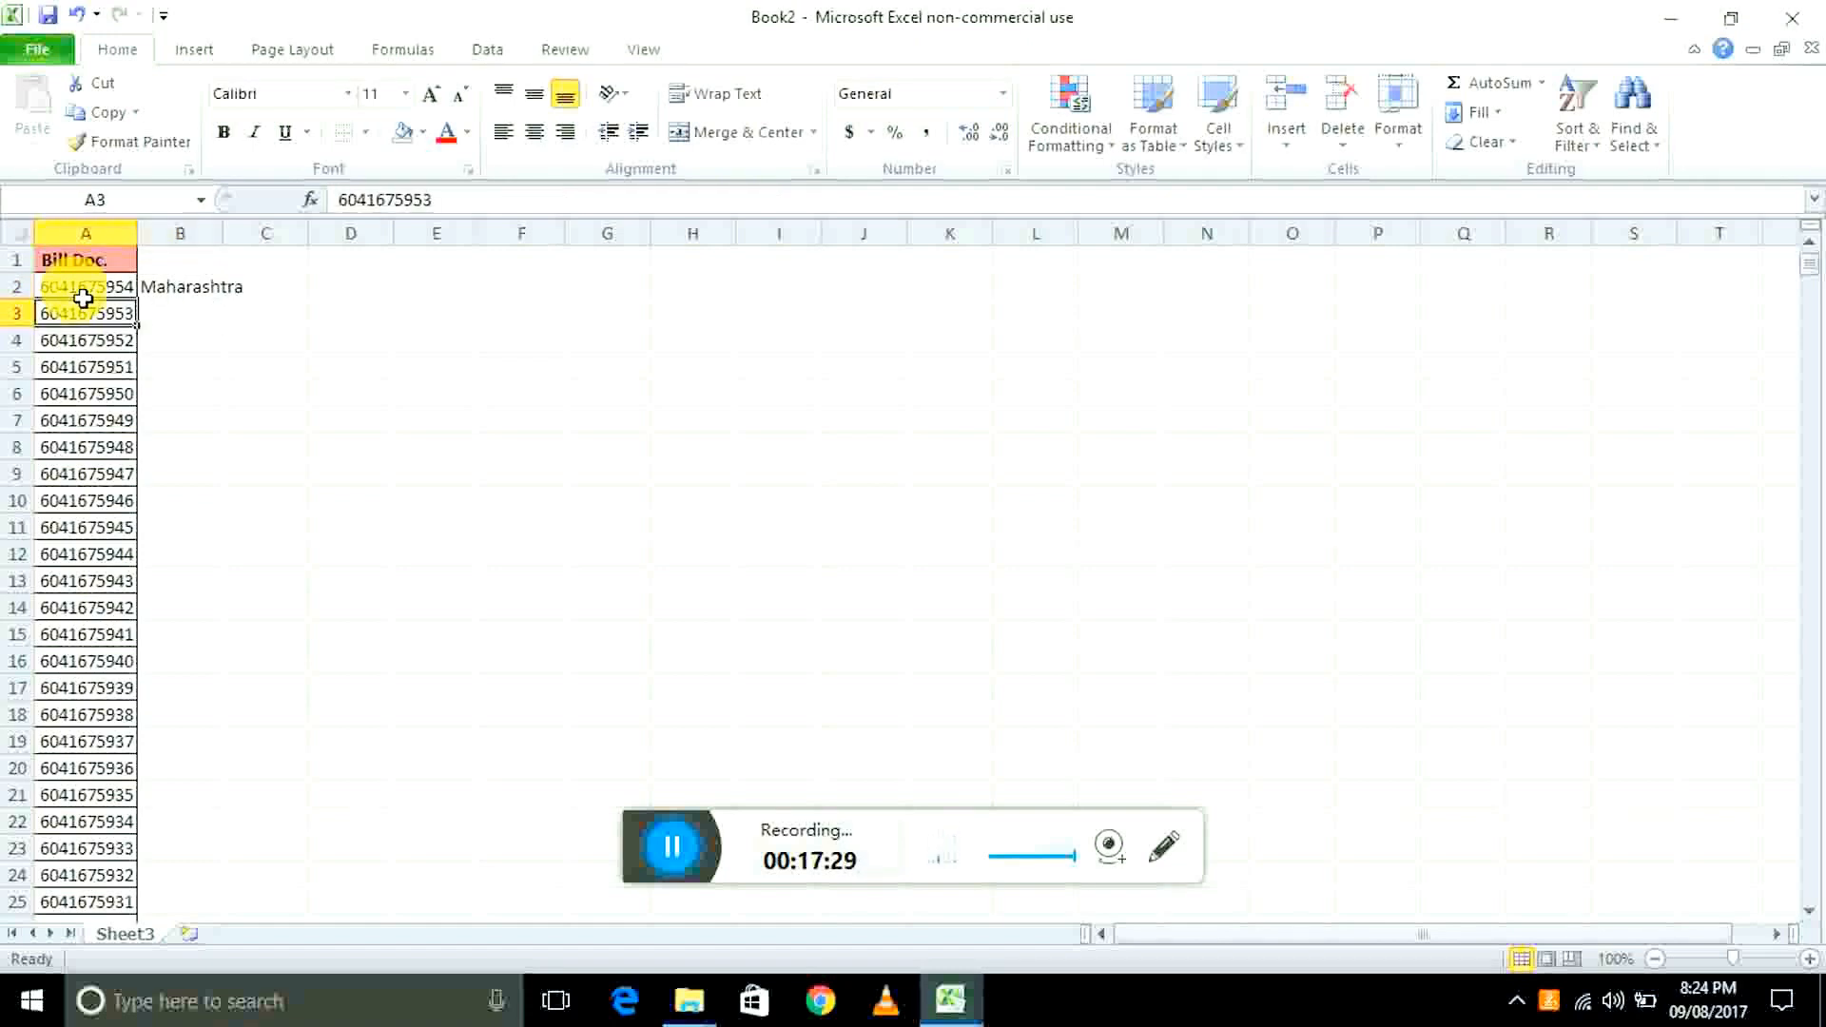
key("ctrl+Down")
key("Right")
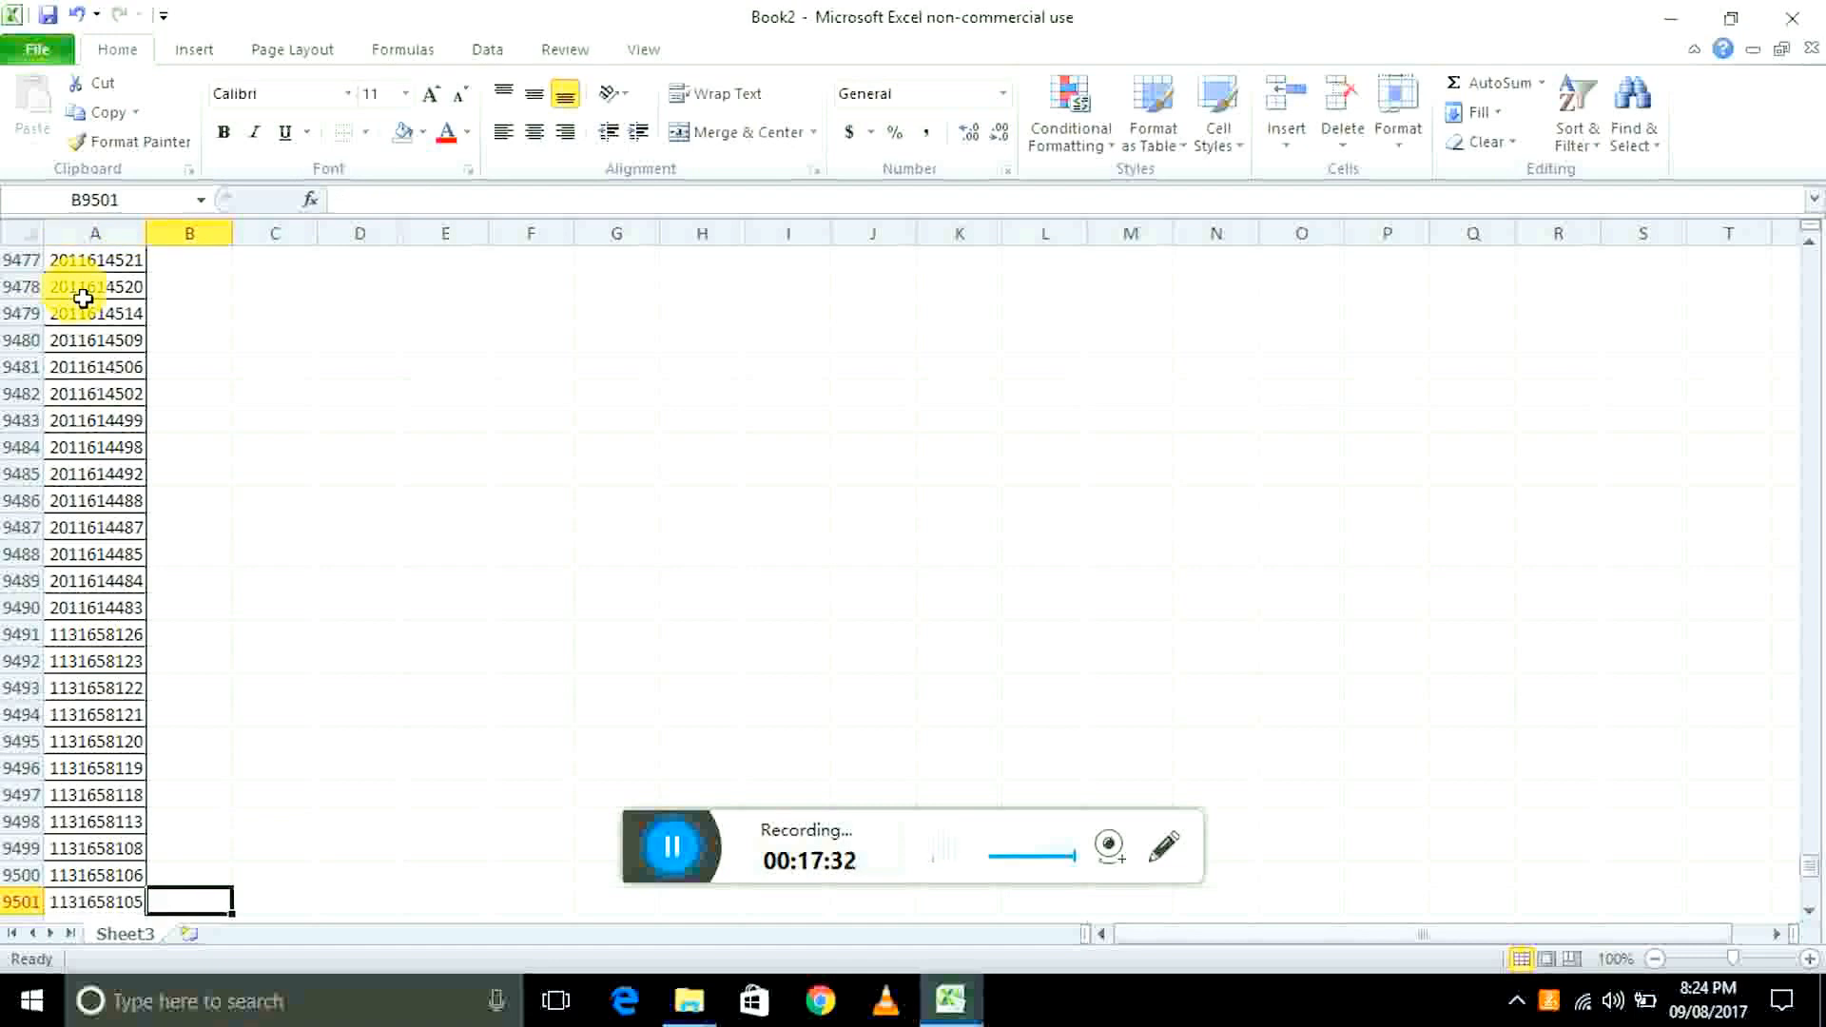
key("ctrl+shift+Up")
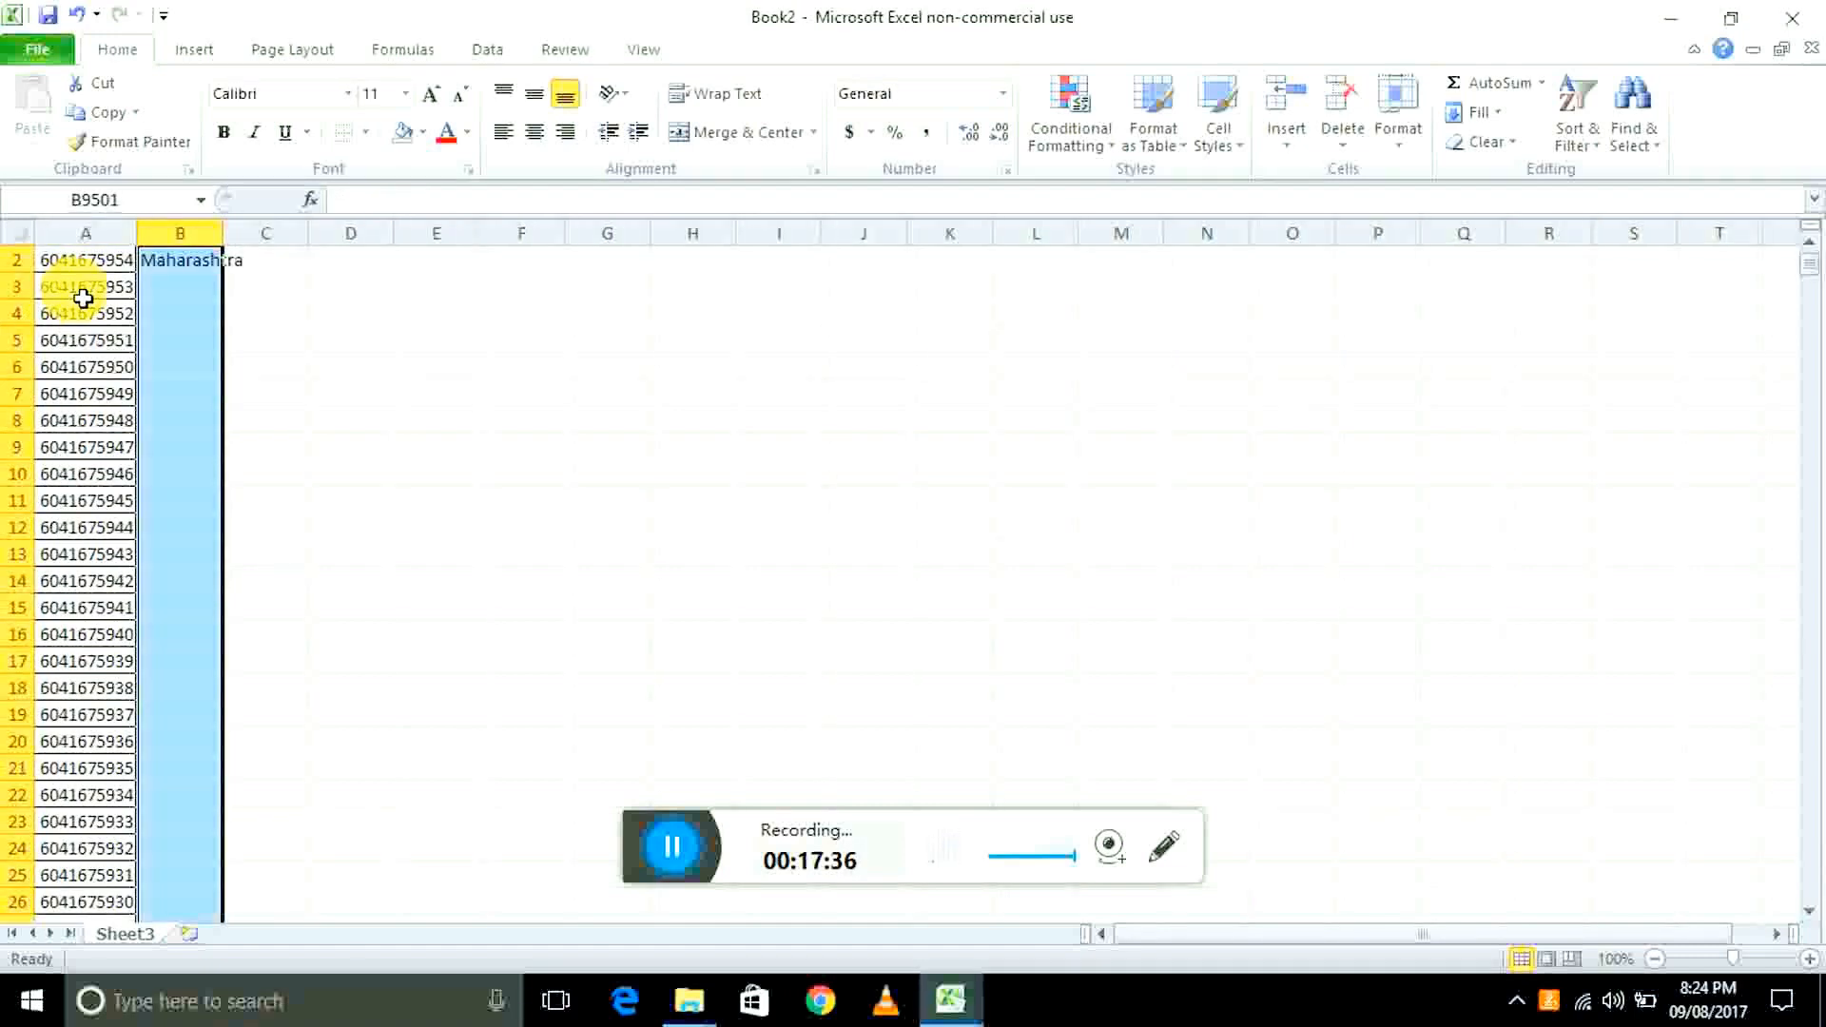
key("ctrl+d")
- Return to row 1 and turn on filters for the headers in A1:B1
key("Down")
key("Down")
key("Down")
key("Down")
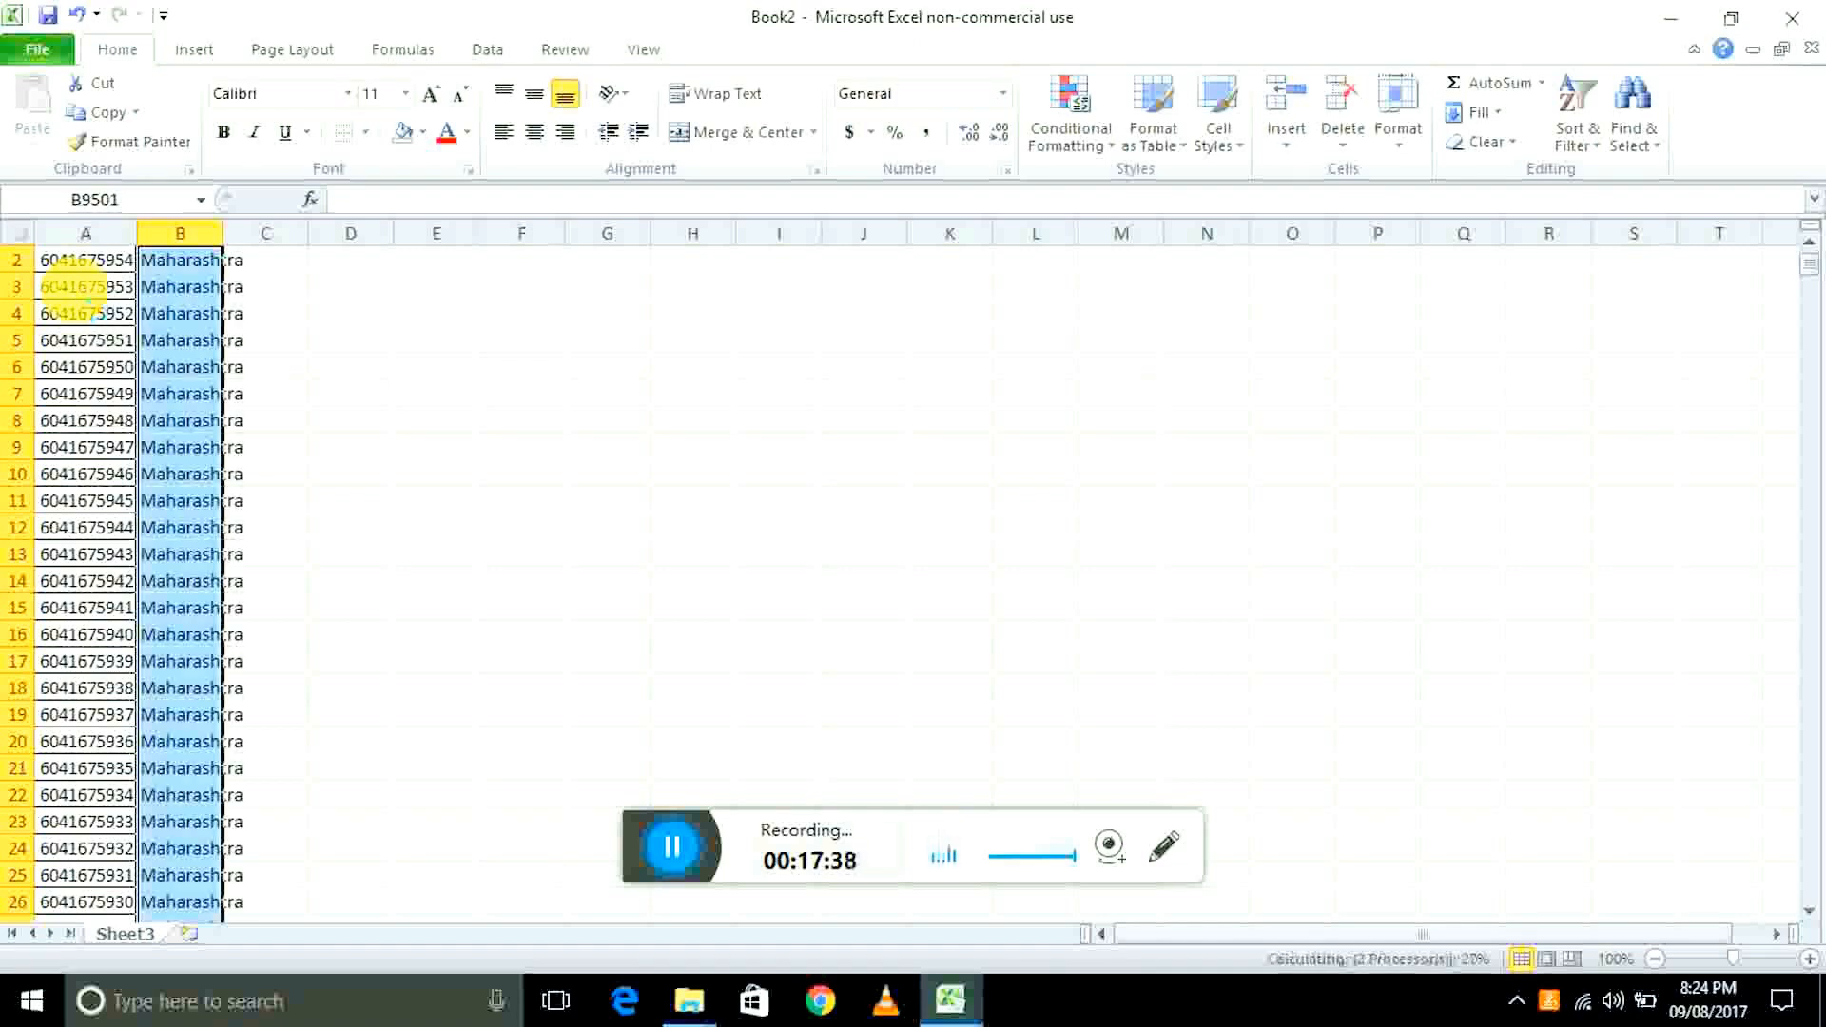
key("Up")
key("Up")
key("Up")
key("Up")
key("ctrl+Up")
key("ctrl+Up")
key("shift+Left")
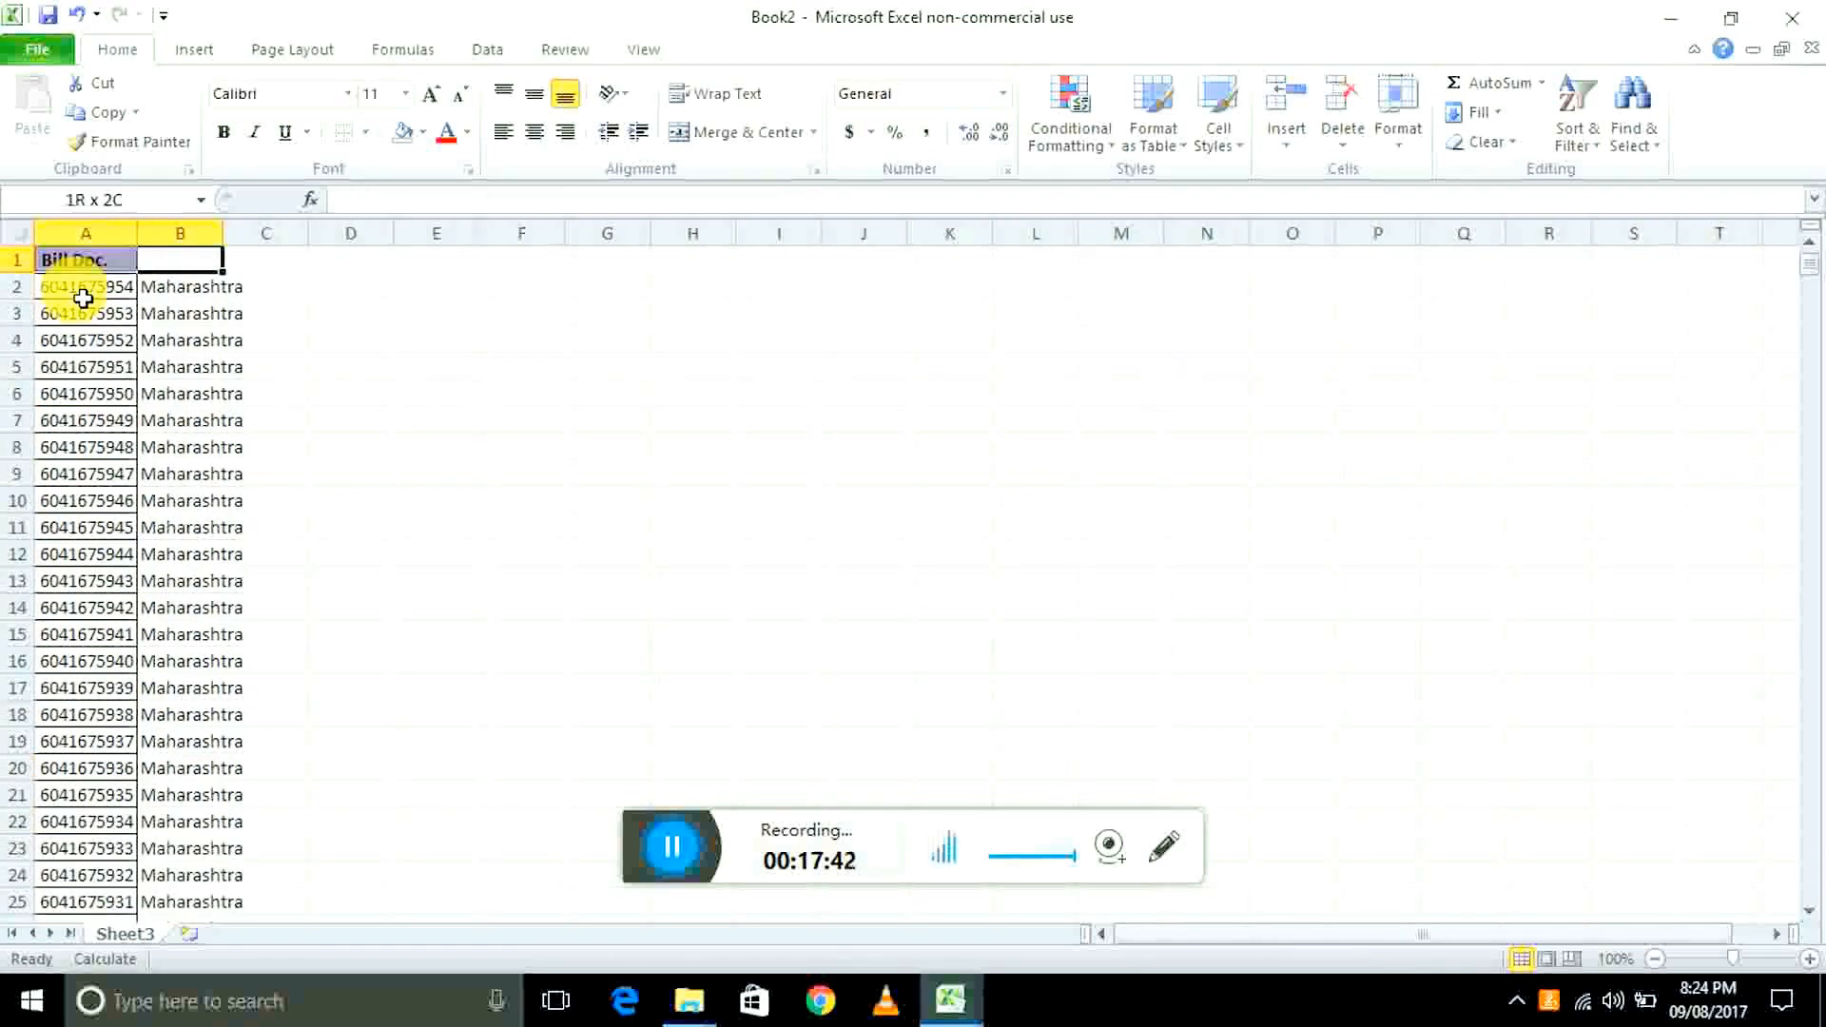
key("ctrl+shift+l")
- Review the list of states in column B's filter and leave the filter unchanged
key("alt+Down")
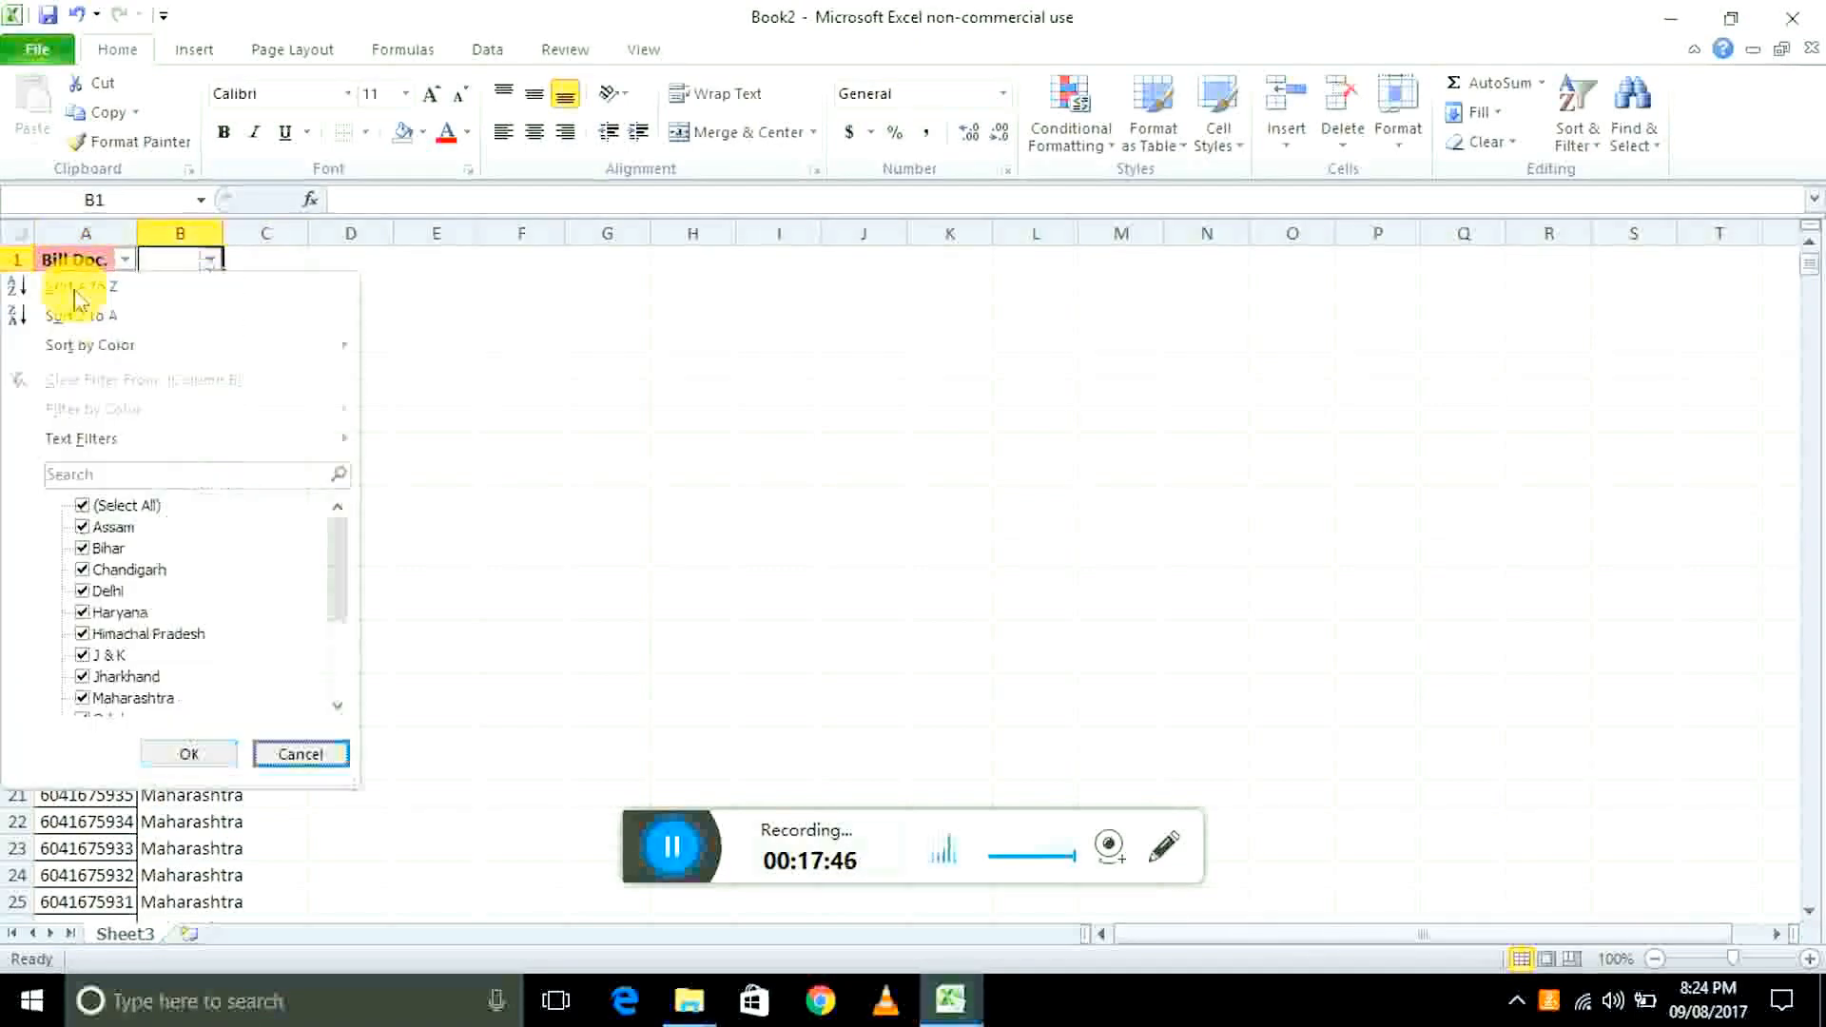
key("Escape")
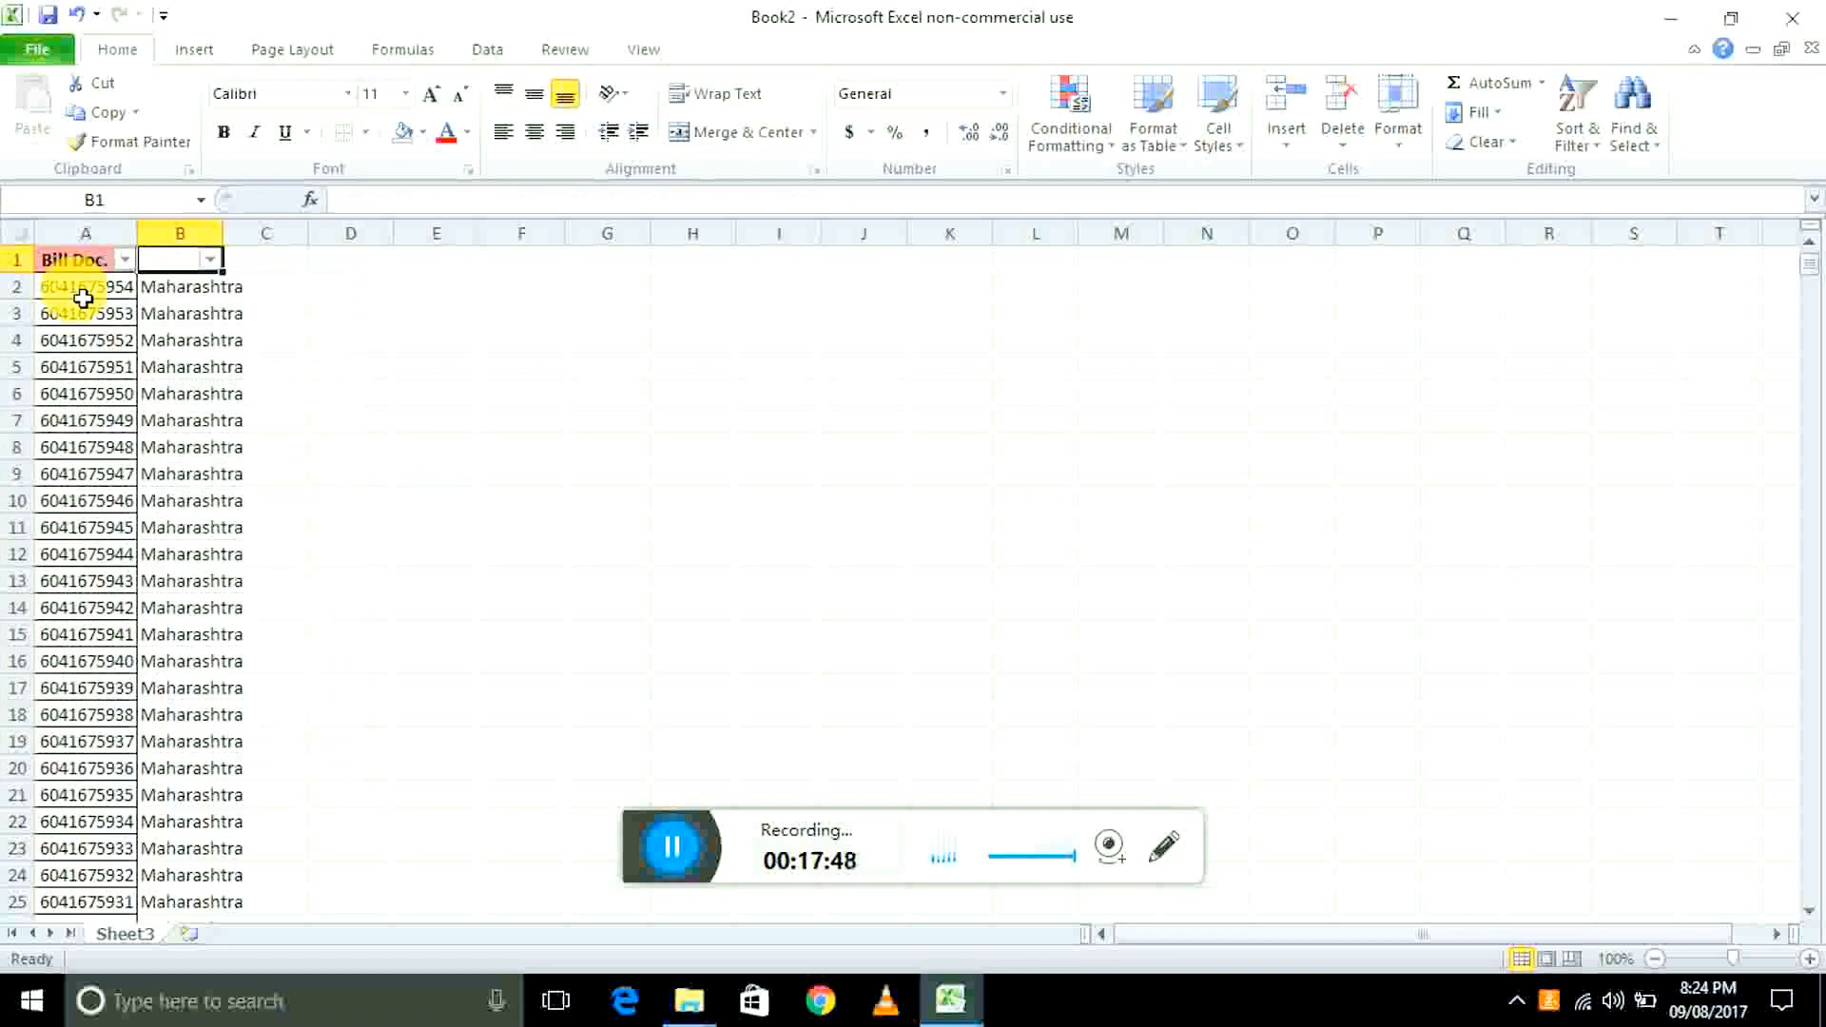
key("alt+Down")
key("Down")
key("Down")
key("Down")
key("Down")
key("Down")
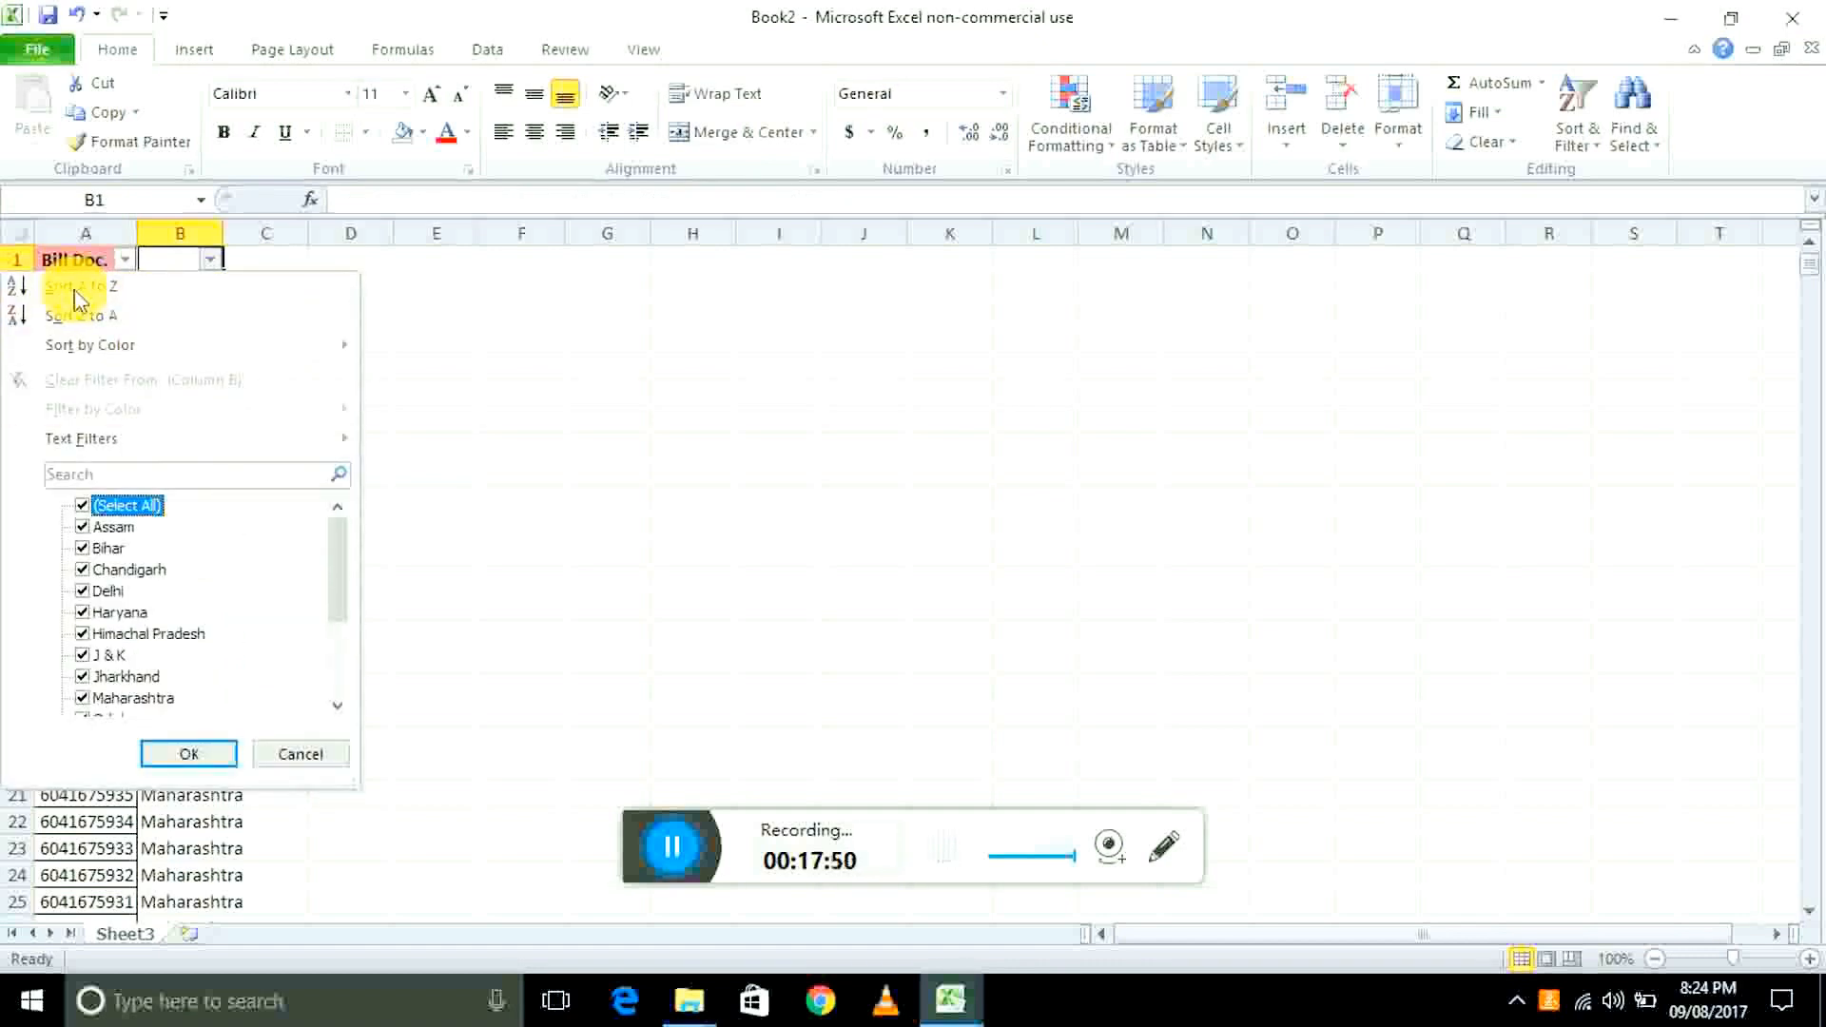
key("Escape")
- Replace the VLOOKUP formulas in B2:B9501 with their values by copying the range and pasting it back as Values
key("Down")
key("Down")
key("Up")
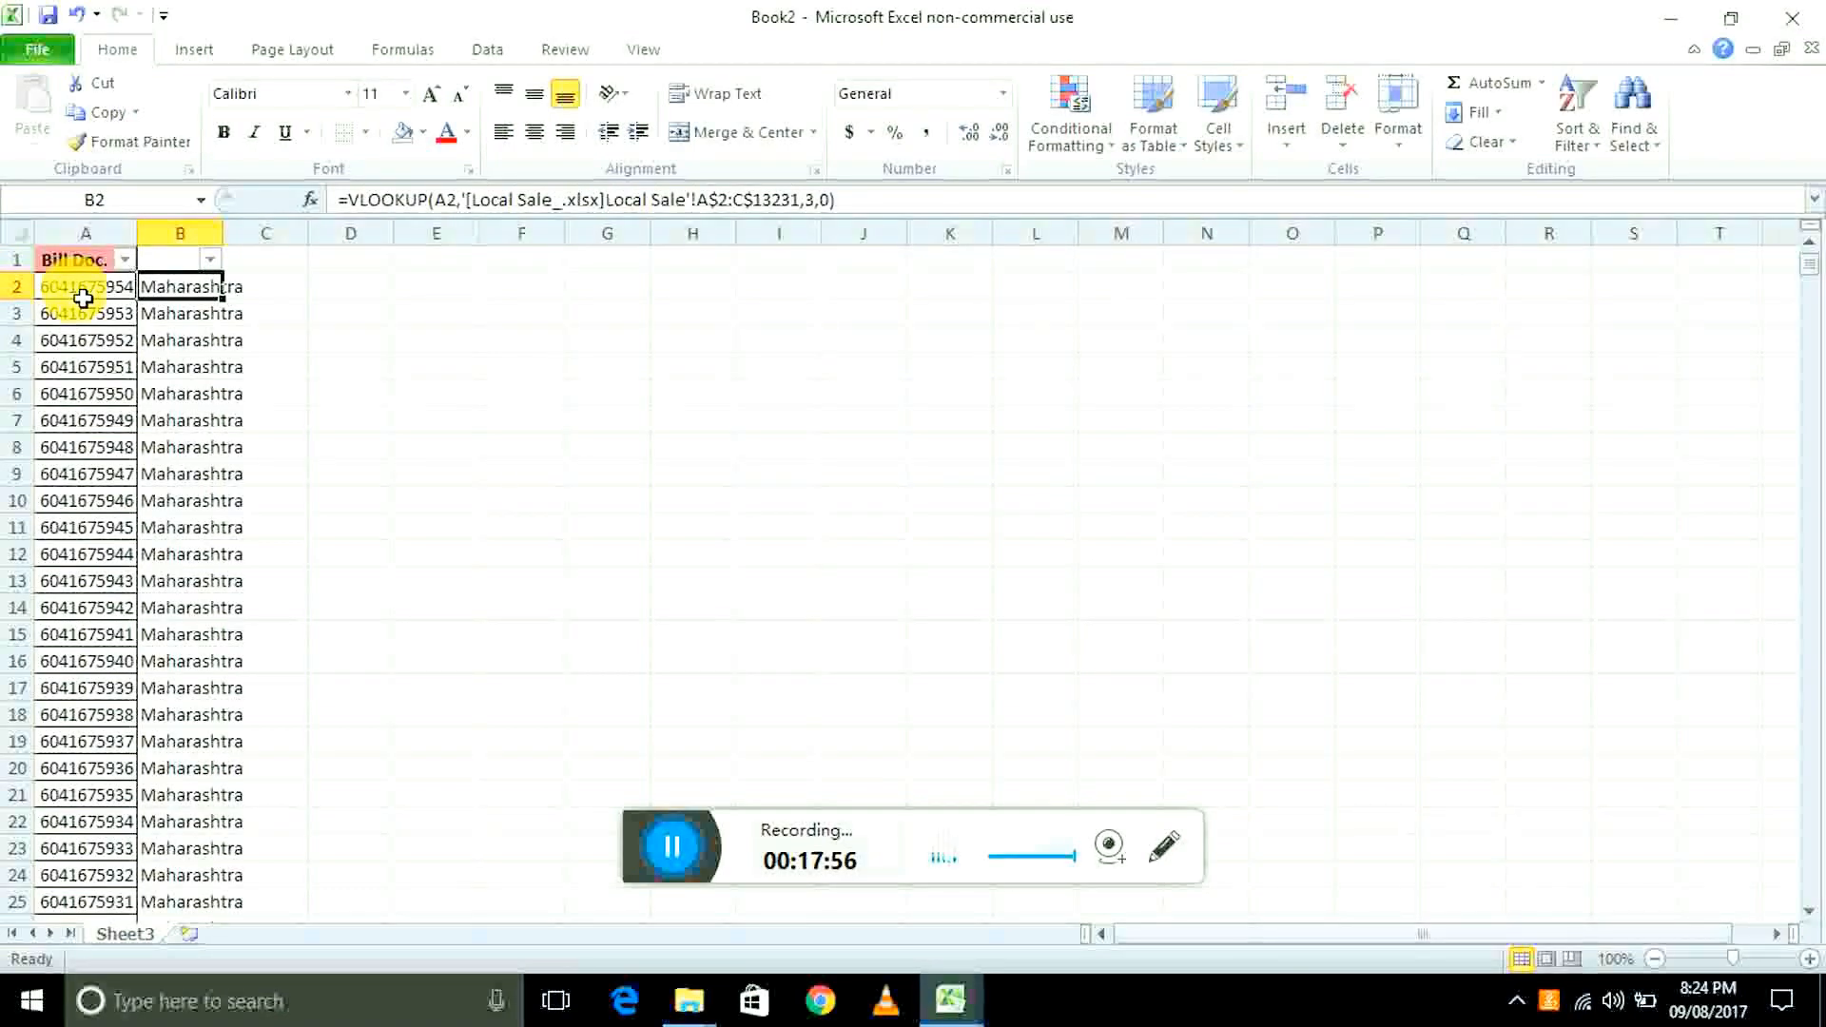
key("ctrl+shift+Down")
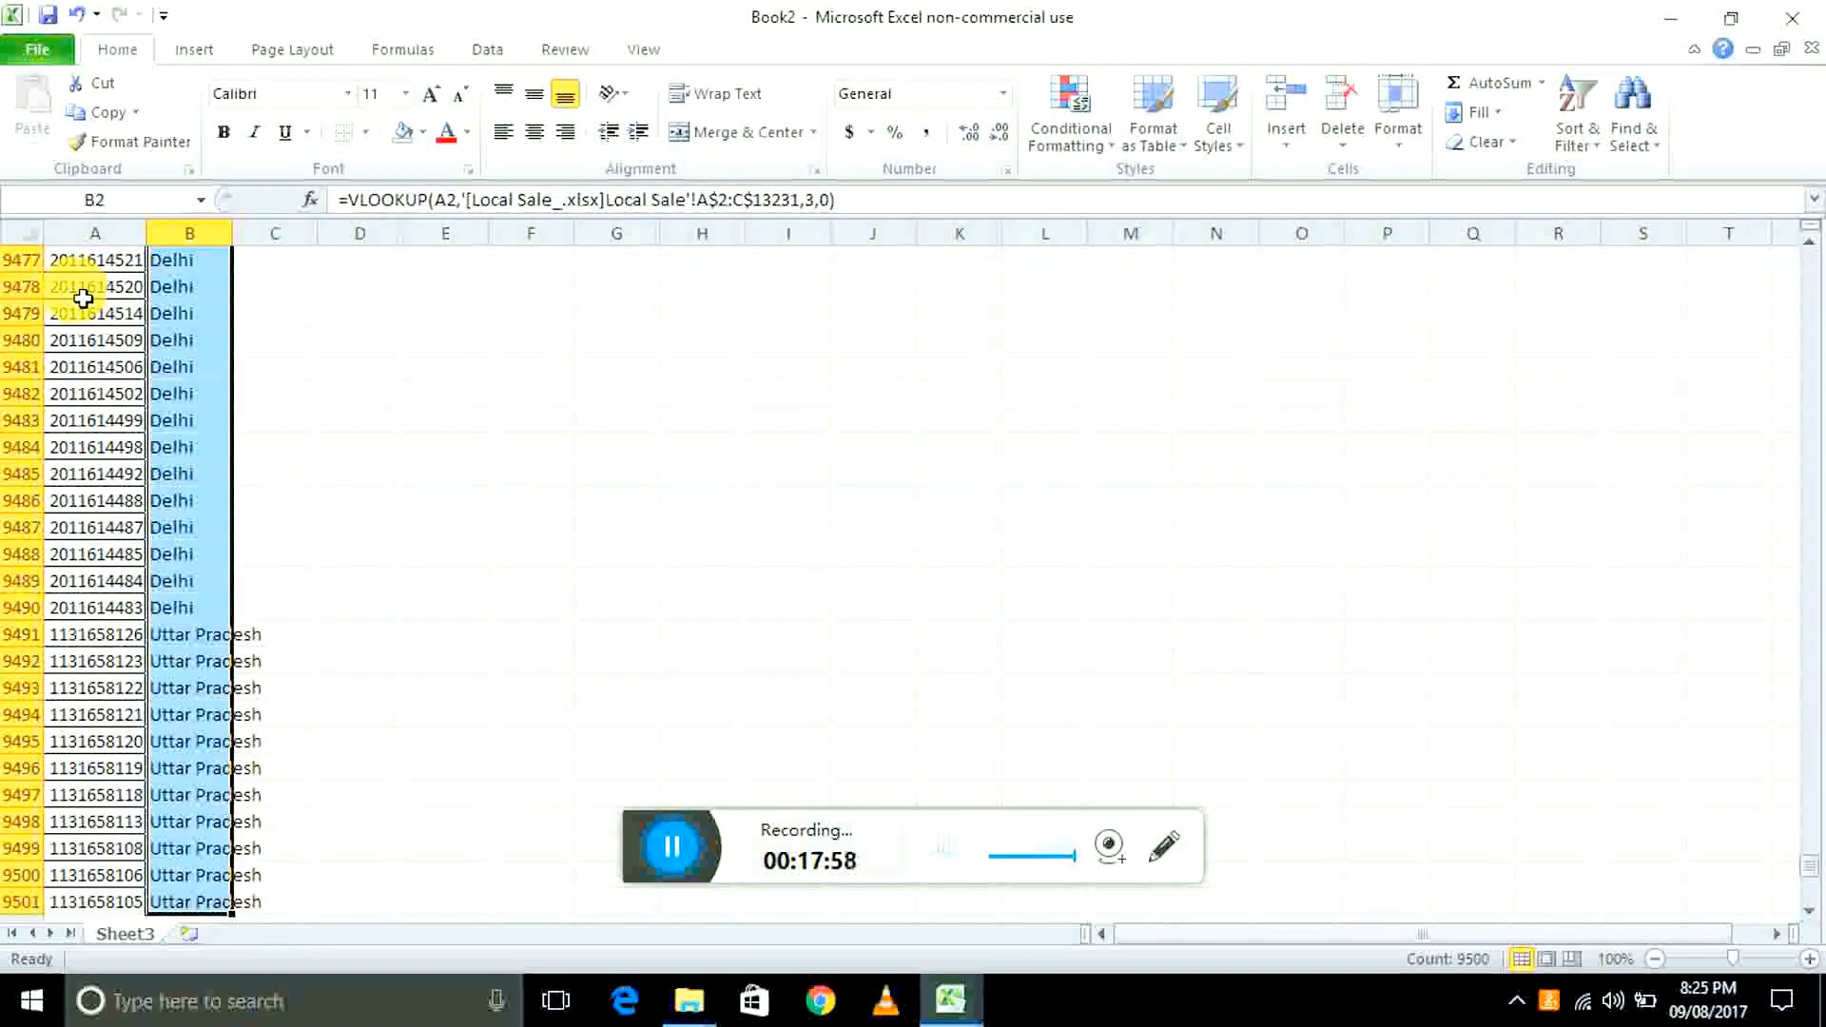
key("ctrl+c")
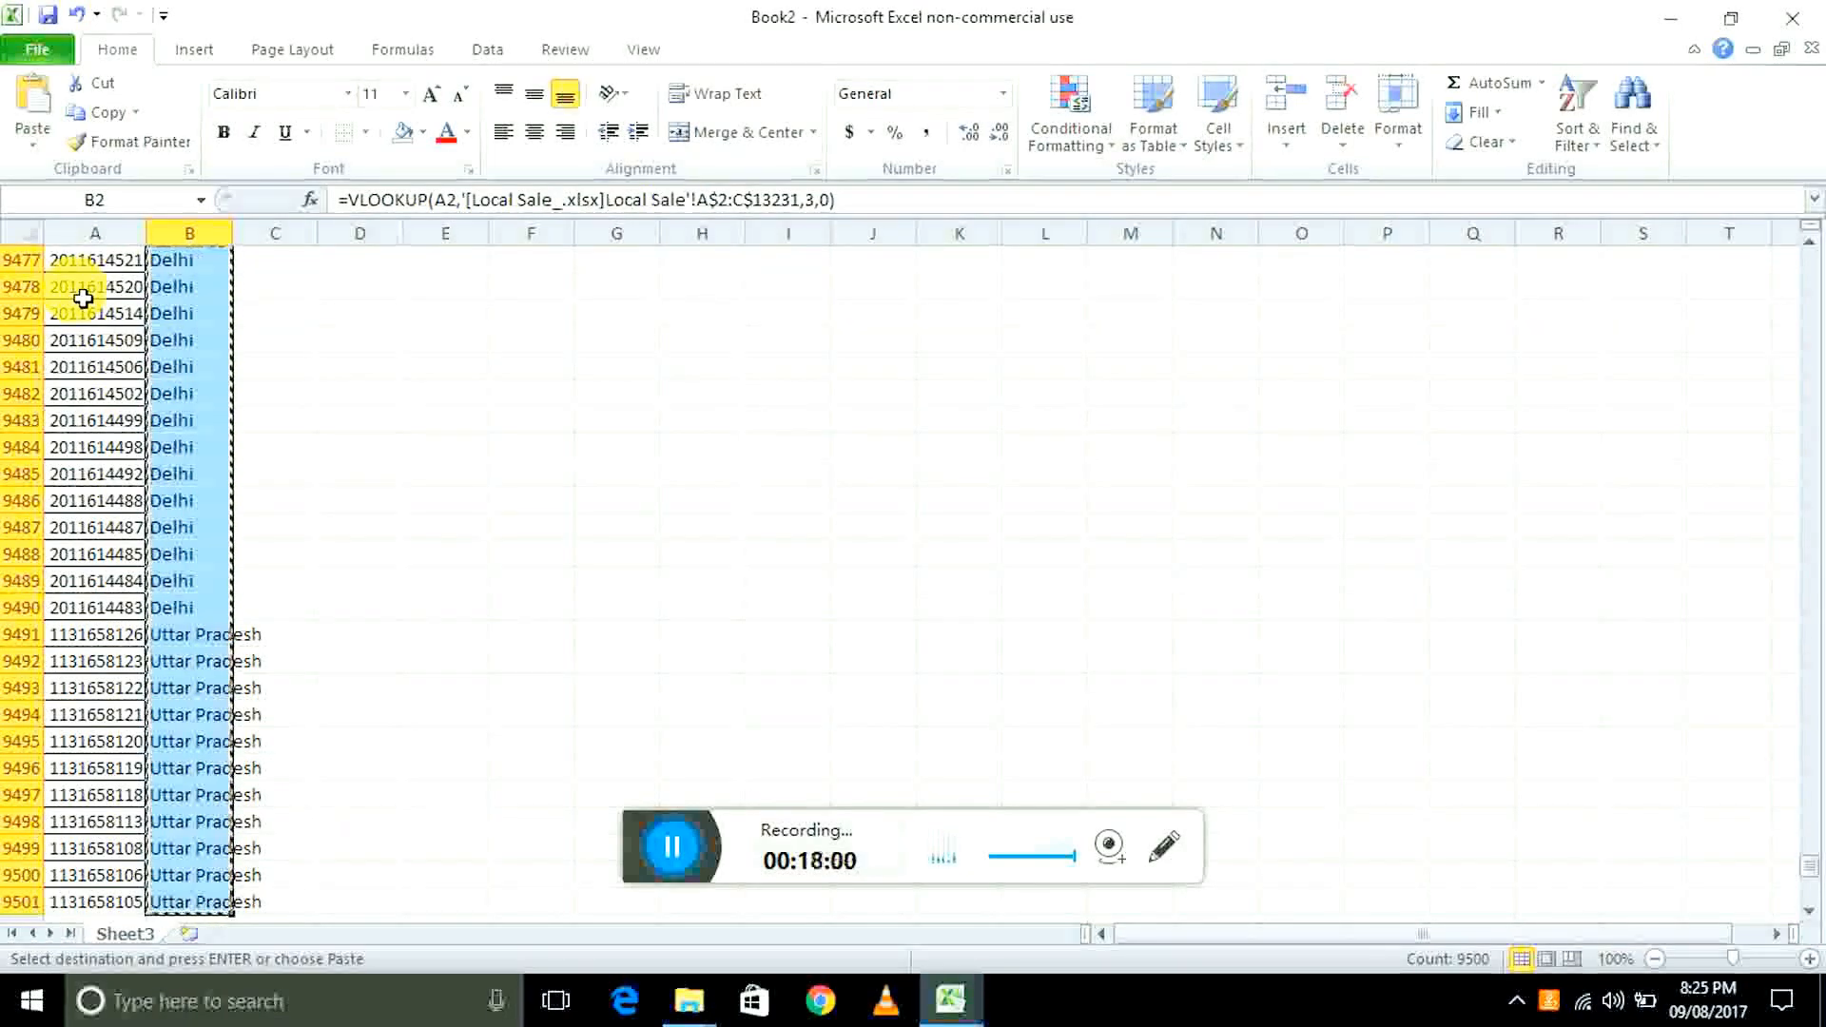
key("ctrl+BackSpace")
key("ctrl+alt+v")
key("v")
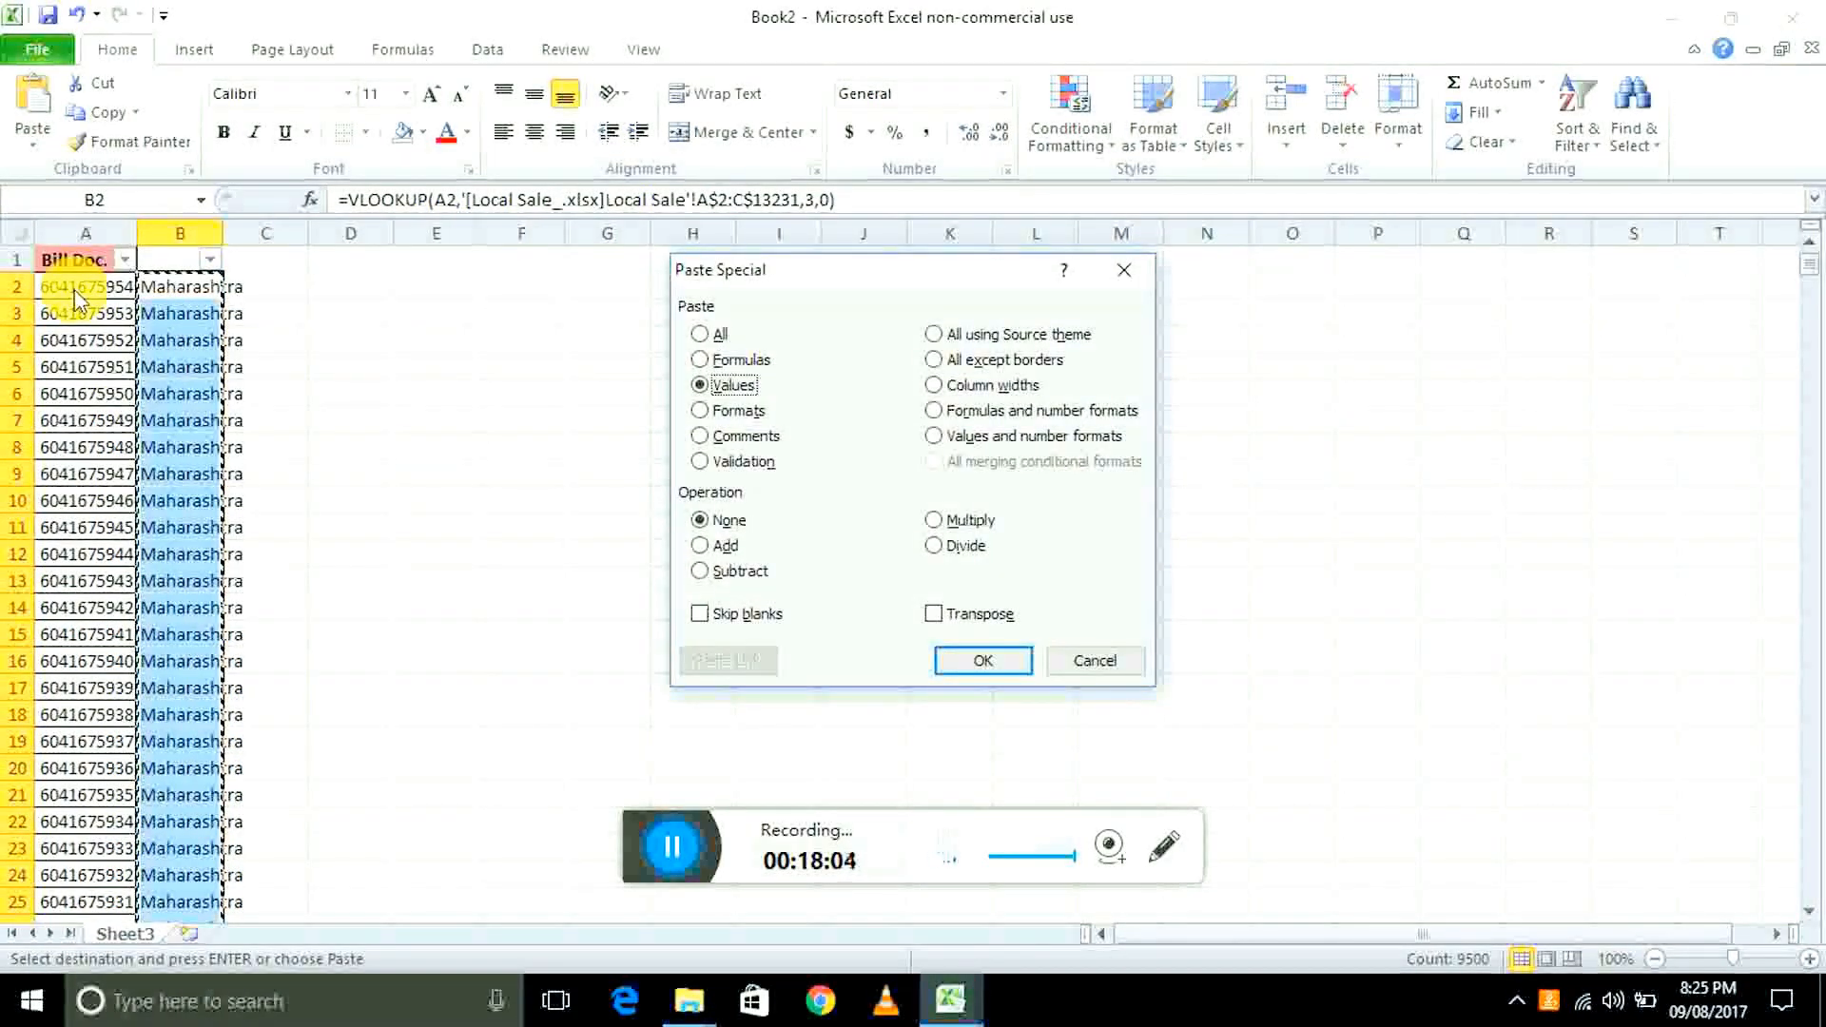
key("Return")
key("Right")
key("Right")
key("Escape")
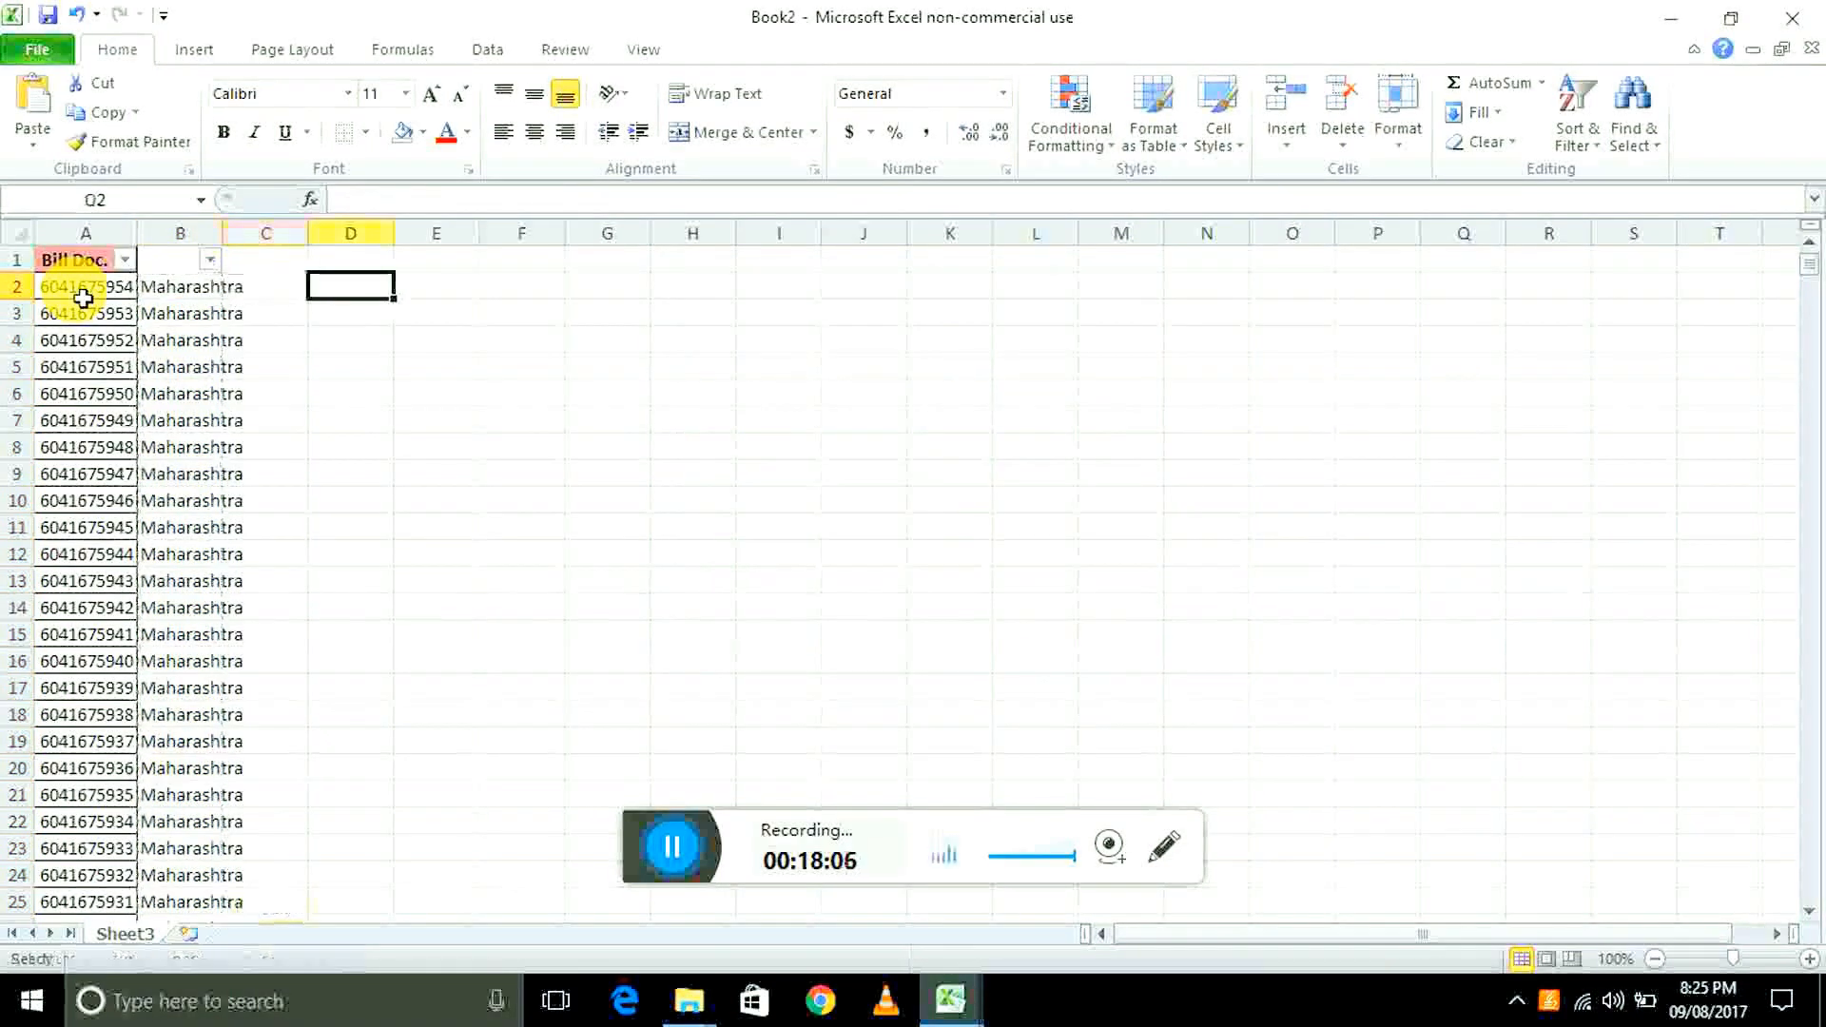
- Check the contents of the pasted state cells in column B, moving down from B2
key("Left")
key("Left")
key("Down")
key("Down")
key("Down")
key("Down")
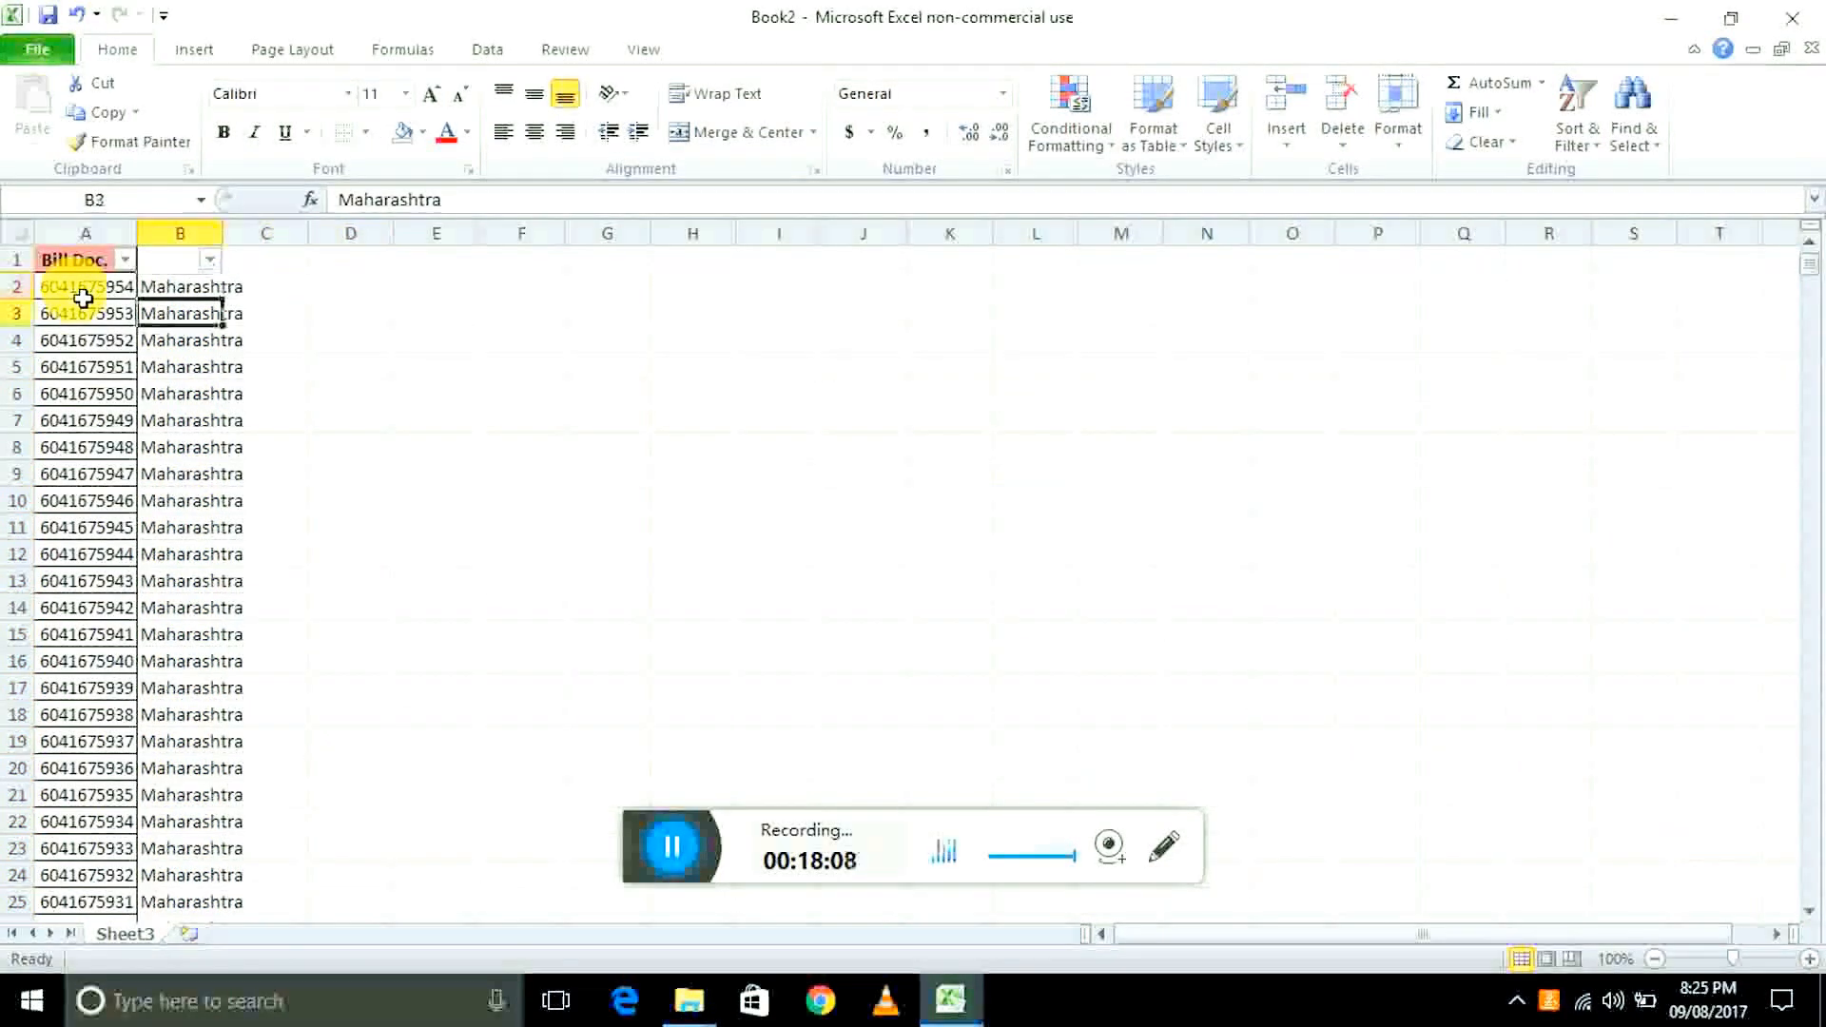